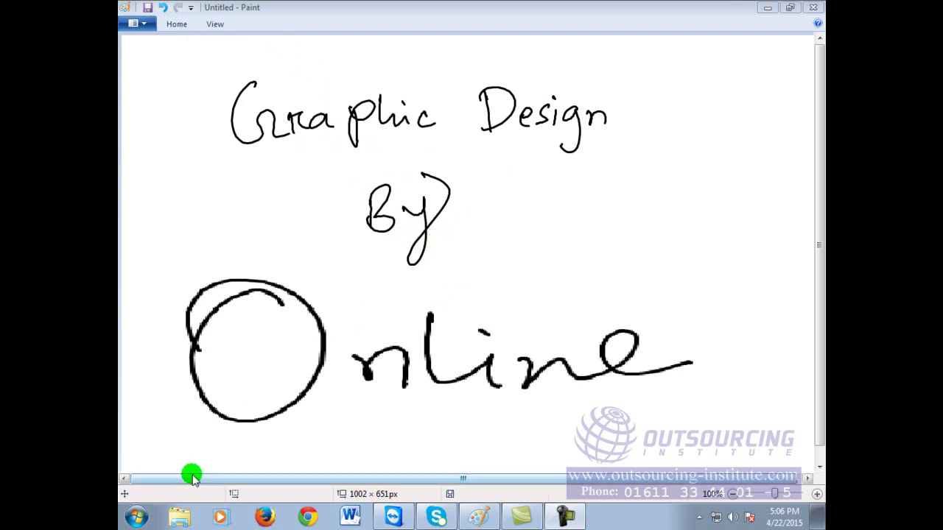
Step: Start a blank Paint canvas and handwrite 'Logo' with the pencil
{"action": "left_click", "coordinate": [136, 518]}
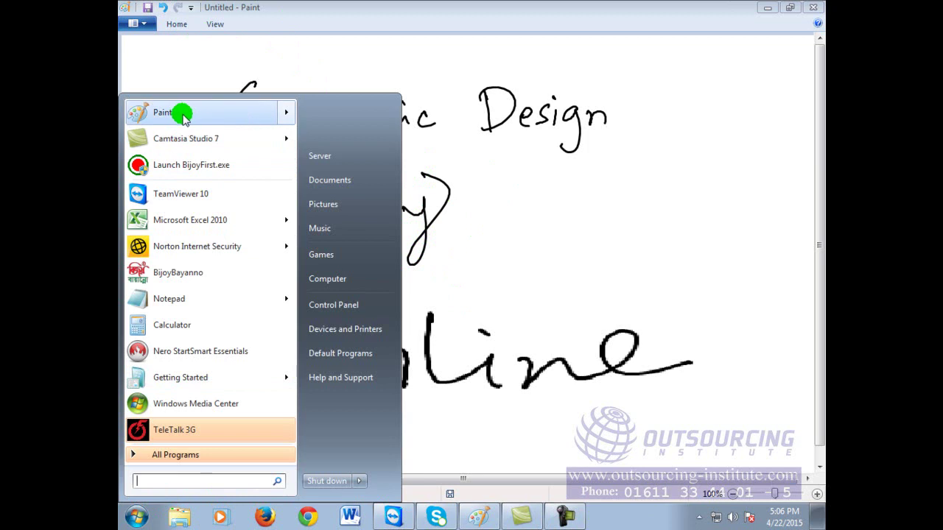
{"action": "left_click", "coordinate": [177, 112]}
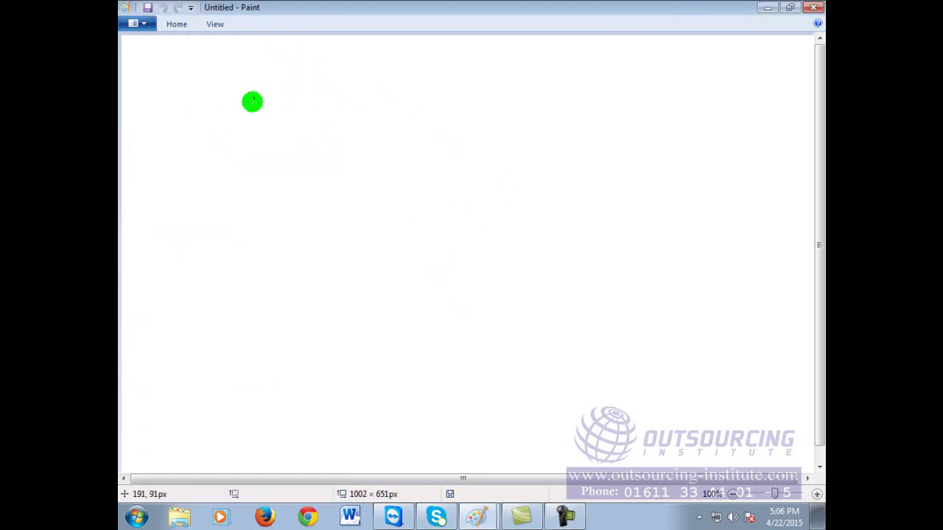
{"action": "mouse_move", "coordinate": [205, 88]}
{"action": "left_mouse_down"}
{"action": "mouse_move", "coordinate": [219, 119]}
{"action": "mouse_move", "coordinate": [243, 106]}
{"action": "mouse_move", "coordinate": [240, 131]}
{"action": "left_mouse_up"}
{"action": "left_click_drag", "start_coordinate": [259, 98], "coordinate": [261, 99]}
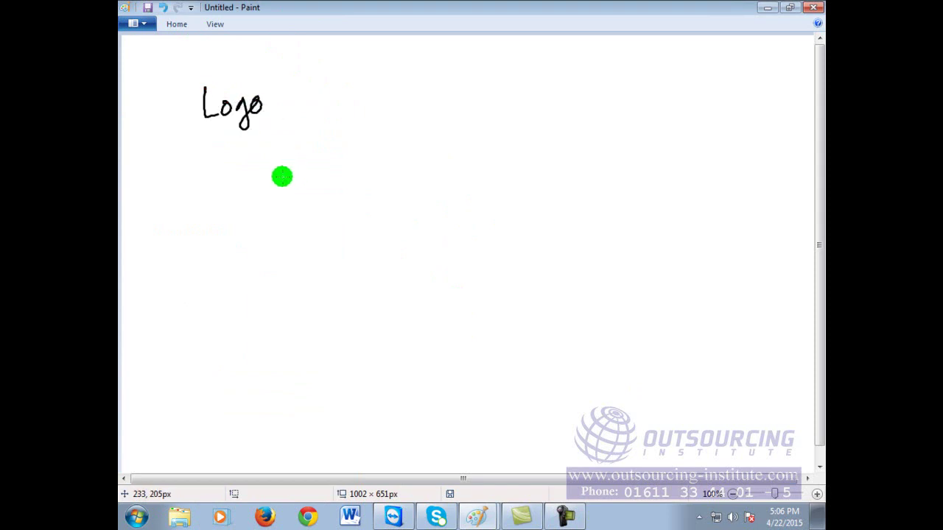
Step: Handwrite 'Business Card' and 'Web Site/Facebook Banner' below it, ending with a dash
{"action": "mouse_move", "coordinate": [183, 158]}
{"action": "left_mouse_down"}
{"action": "mouse_move", "coordinate": [182, 186]}
{"action": "mouse_move", "coordinate": [274, 186]}
{"action": "left_mouse_up"}
{"action": "mouse_move", "coordinate": [317, 168]}
{"action": "left_mouse_down"}
{"action": "mouse_move", "coordinate": [305, 177]}
{"action": "mouse_move", "coordinate": [319, 189]}
{"action": "mouse_move", "coordinate": [332, 175]}
{"action": "mouse_move", "coordinate": [361, 184]}
{"action": "left_mouse_up"}
{"action": "mouse_move", "coordinate": [358, 185]}
{"action": "left_mouse_down"}
{"action": "mouse_move", "coordinate": [356, 142]}
{"action": "mouse_move", "coordinate": [367, 193]}
{"action": "left_mouse_up"}
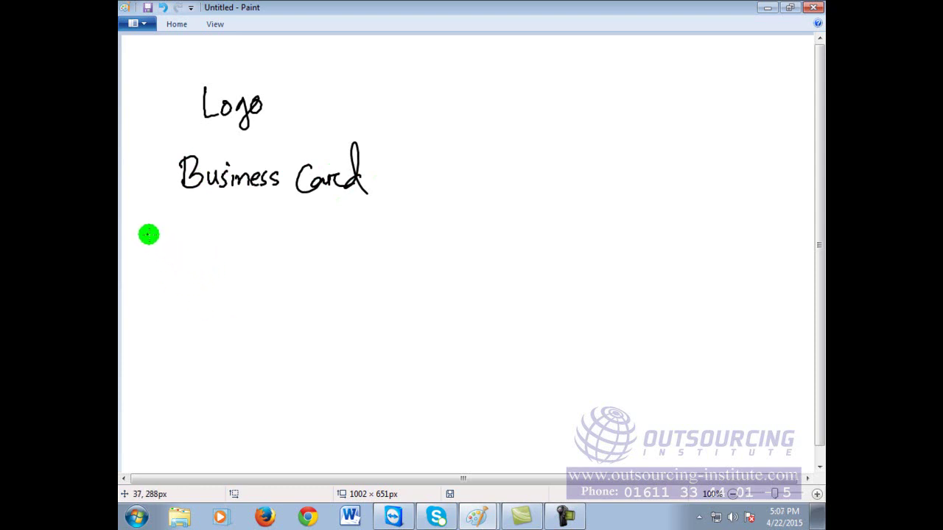
{"action": "mouse_move", "coordinate": [136, 230]}
{"action": "left_mouse_down"}
{"action": "mouse_move", "coordinate": [147, 219]}
{"action": "mouse_move", "coordinate": [171, 241]}
{"action": "mouse_move", "coordinate": [194, 238]}
{"action": "mouse_move", "coordinate": [203, 251]}
{"action": "mouse_move", "coordinate": [219, 234]}
{"action": "mouse_move", "coordinate": [224, 258]}
{"action": "mouse_move", "coordinate": [291, 240]}
{"action": "mouse_move", "coordinate": [346, 248]}
{"action": "mouse_move", "coordinate": [385, 211]}
{"action": "mouse_move", "coordinate": [398, 238]}
{"action": "mouse_move", "coordinate": [417, 248]}
{"action": "mouse_move", "coordinate": [449, 236]}
{"action": "mouse_move", "coordinate": [472, 240]}
{"action": "left_mouse_up"}
{"action": "left_click_drag", "start_coordinate": [486, 242], "coordinate": [519, 241]}
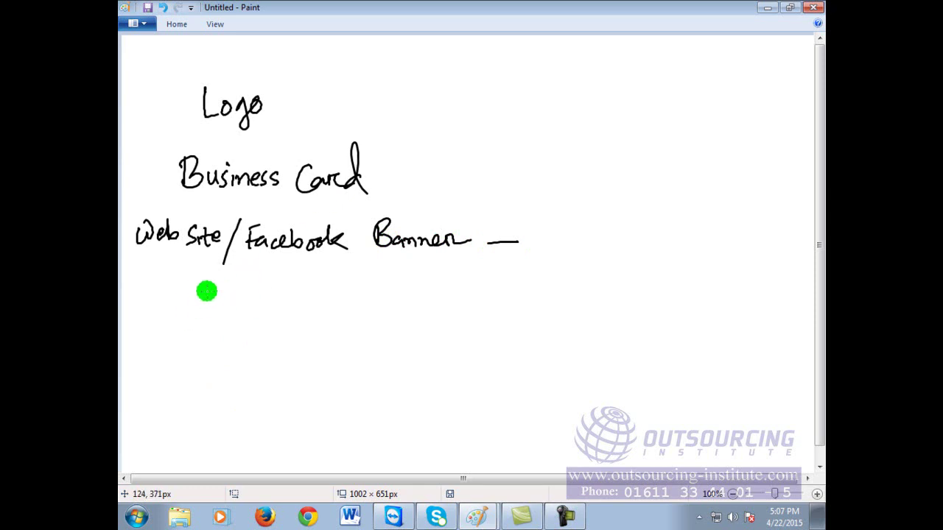
Step: Handwrite 'Caliograply' below Web Site, redrawing the final y shorter
{"action": "mouse_move", "coordinate": [197, 291]}
{"action": "left_mouse_down"}
{"action": "mouse_move", "coordinate": [200, 318]}
{"action": "mouse_move", "coordinate": [226, 315]}
{"action": "left_mouse_up"}
{"action": "left_click", "coordinate": [235, 293]}
{"action": "mouse_move", "coordinate": [232, 302]}
{"action": "left_mouse_down"}
{"action": "mouse_move", "coordinate": [234, 316]}
{"action": "mouse_move", "coordinate": [250, 308]}
{"action": "mouse_move", "coordinate": [259, 330]}
{"action": "mouse_move", "coordinate": [292, 299]}
{"action": "mouse_move", "coordinate": [307, 313]}
{"action": "mouse_move", "coordinate": [324, 302]}
{"action": "left_mouse_up"}
{"action": "left_click_drag", "start_coordinate": [329, 284], "coordinate": [339, 335]}
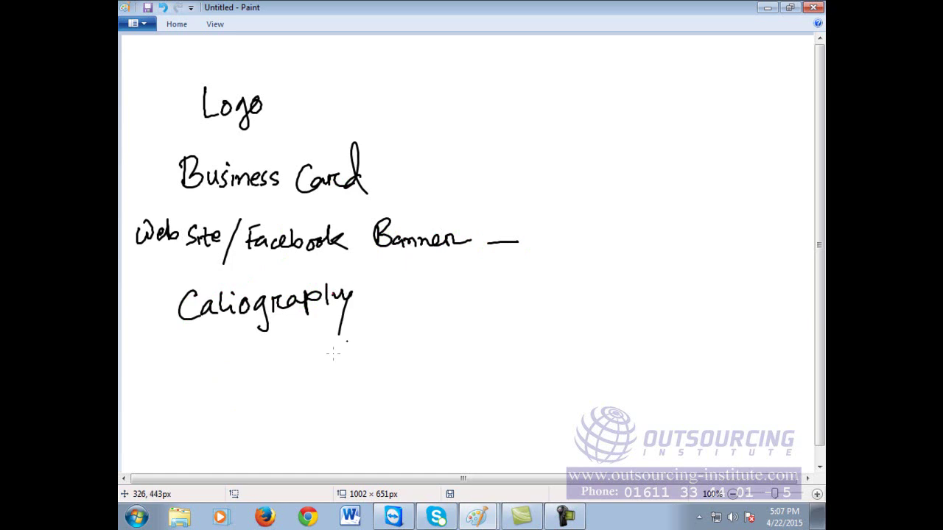
{"action": "key", "text": "ctrl+z"}
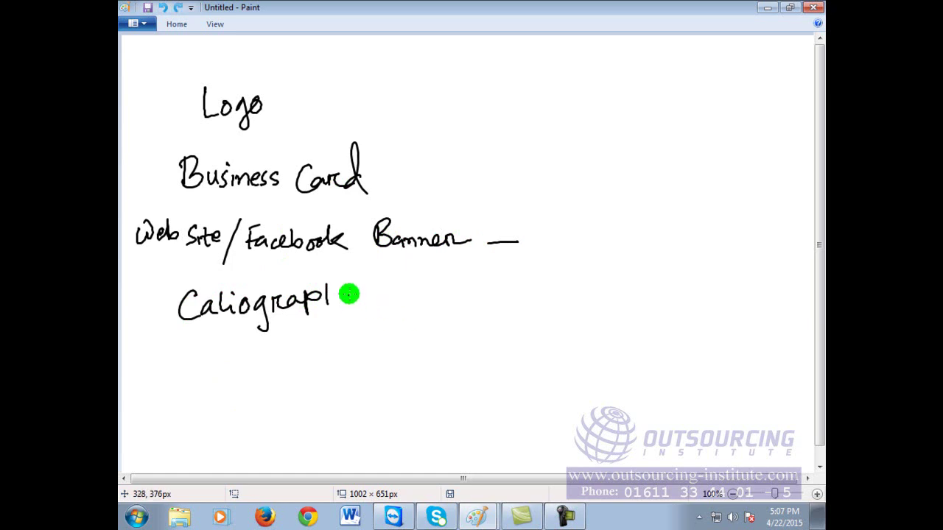
{"action": "mouse_move", "coordinate": [333, 292]}
{"action": "left_mouse_down"}
{"action": "mouse_move", "coordinate": [339, 318]}
{"action": "mouse_move", "coordinate": [467, 295]}
{"action": "left_mouse_up"}
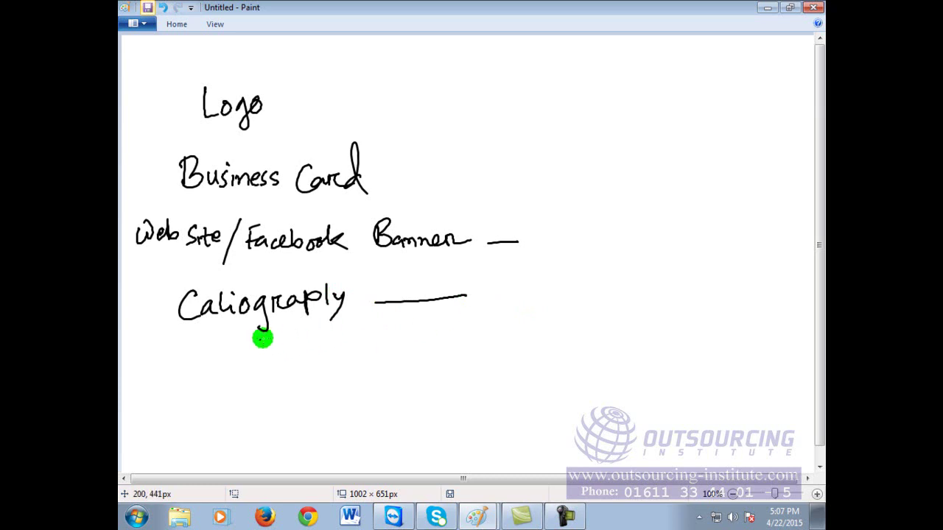
Step: Write 'Animation' with a flat trailing line, and add lines after Business Card and Logo
{"action": "mouse_move", "coordinate": [180, 351]}
{"action": "left_mouse_down"}
{"action": "mouse_move", "coordinate": [168, 395]}
{"action": "mouse_move", "coordinate": [196, 394]}
{"action": "left_mouse_up"}
{"action": "mouse_move", "coordinate": [170, 378]}
{"action": "left_mouse_down"}
{"action": "mouse_move", "coordinate": [264, 382]}
{"action": "mouse_move", "coordinate": [291, 357]}
{"action": "mouse_move", "coordinate": [325, 380]}
{"action": "mouse_move", "coordinate": [473, 346]}
{"action": "left_mouse_up"}
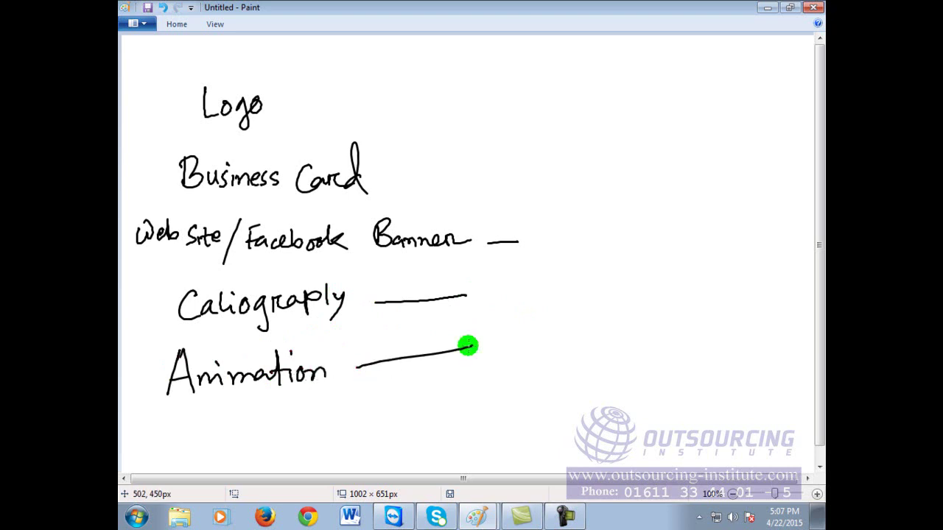
{"action": "key", "text": "ctrl+z"}
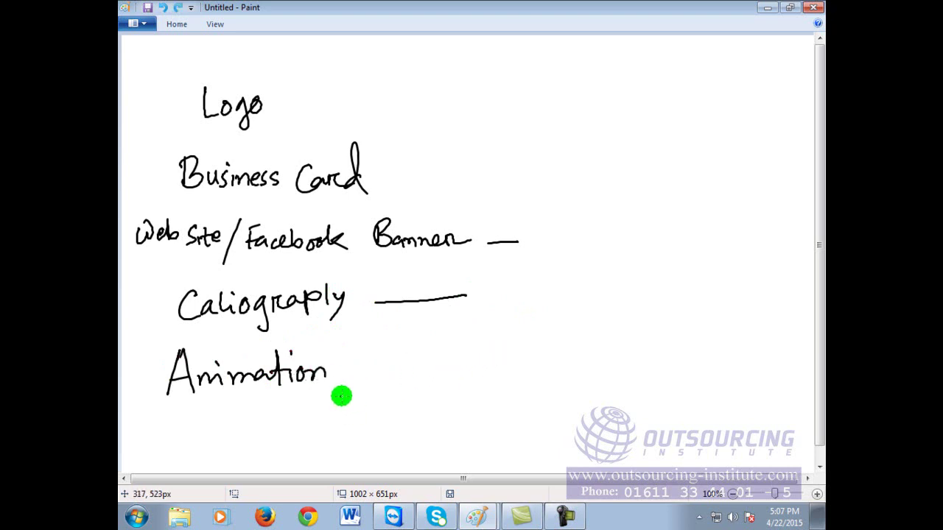
{"action": "left_click_drag", "start_coordinate": [343, 373], "coordinate": [440, 363]}
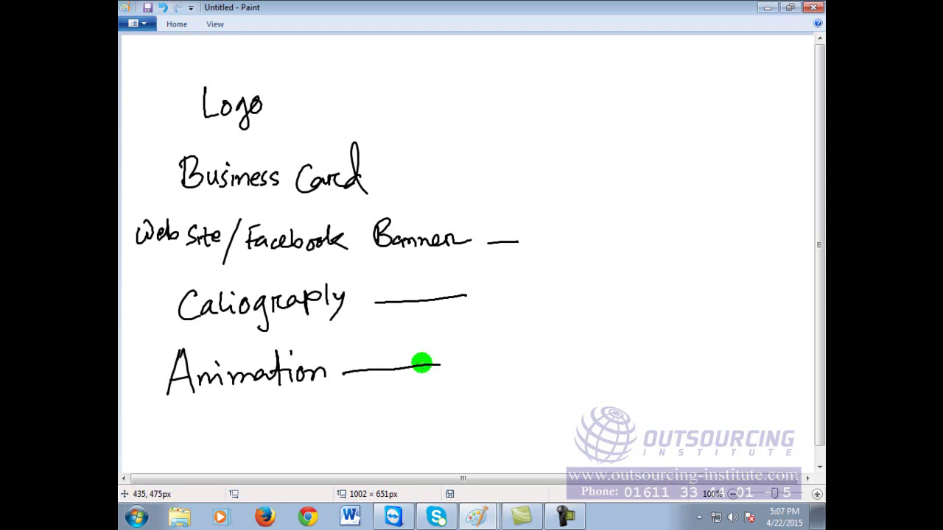
{"action": "left_click_drag", "start_coordinate": [378, 173], "coordinate": [477, 171]}
{"action": "left_click_drag", "start_coordinate": [287, 105], "coordinate": [389, 95]}
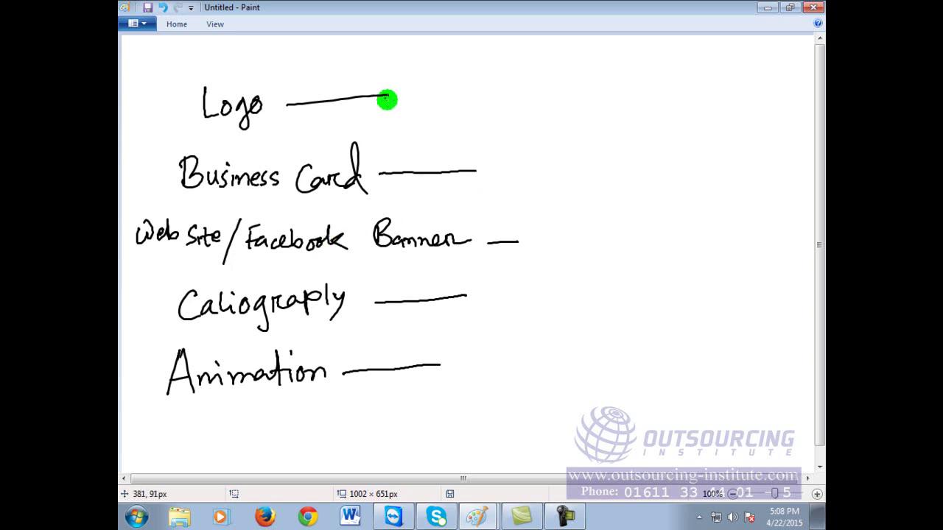
Step: Mark the end of the Logo line and undo a stray 'Poster' written below Animation
{"action": "left_click_drag", "start_coordinate": [380, 88], "coordinate": [381, 94]}
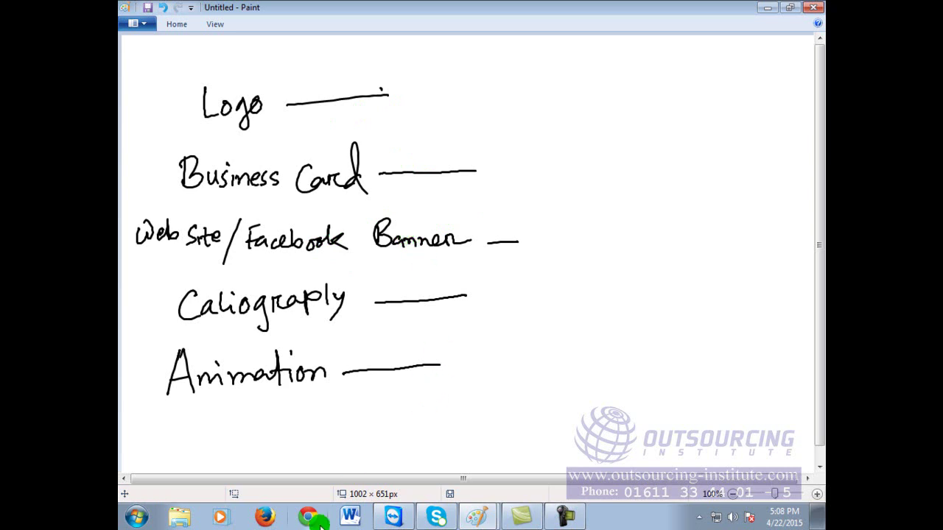
{"action": "left_click", "coordinate": [394, 340]}
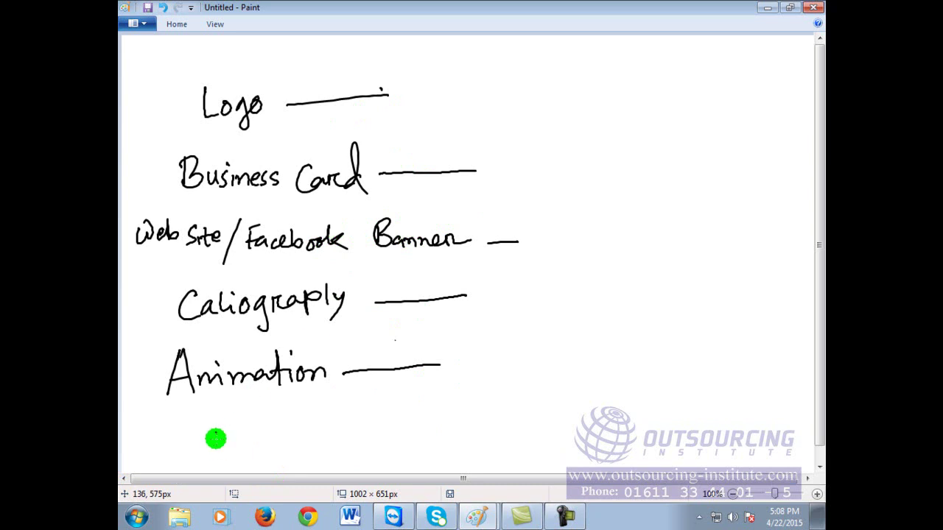
{"action": "mouse_move", "coordinate": [183, 421]}
{"action": "left_mouse_down"}
{"action": "mouse_move", "coordinate": [220, 424]}
{"action": "mouse_move", "coordinate": [250, 410]}
{"action": "mouse_move", "coordinate": [291, 425]}
{"action": "left_mouse_up"}
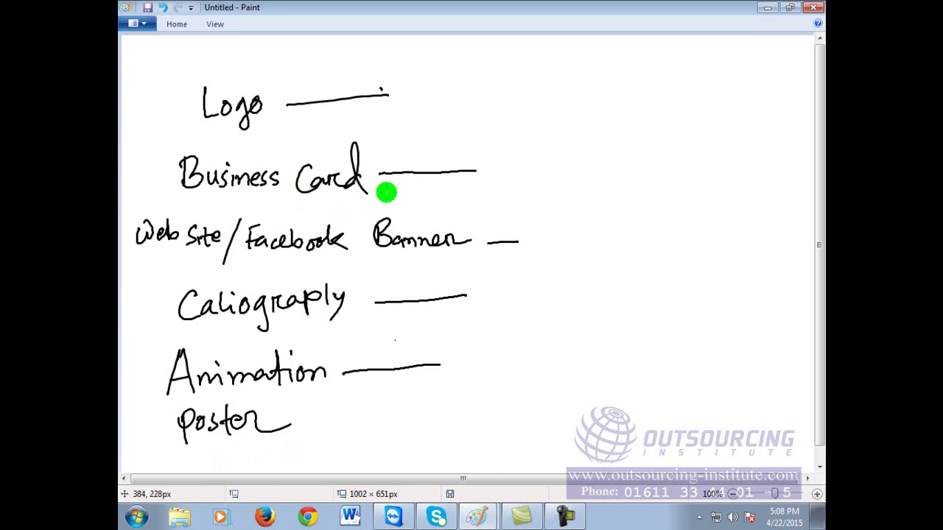
{"action": "key", "text": "ctrl+z"}
{"action": "key", "text": "ctrl+z"}
{"action": "key", "text": "ctrl+z"}
{"action": "key", "text": "ctrl+z"}
{"action": "key", "text": "ctrl+z"}
{"action": "key", "text": "ctrl+z"}
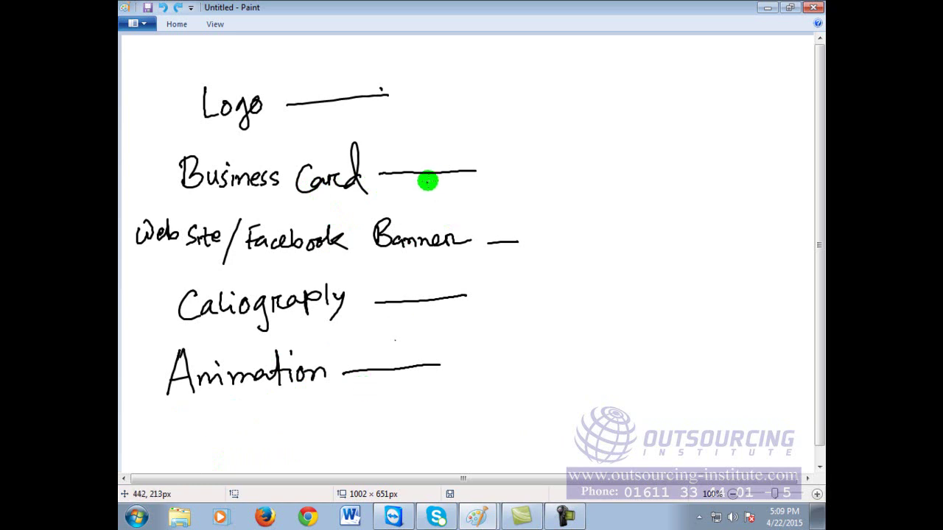
Step: Write '+ poster + flyers + wedding card' beside Business Card and tick Caliograply
{"action": "left_click_drag", "start_coordinate": [508, 168], "coordinate": [507, 186]}
{"action": "mouse_move", "coordinate": [521, 184]}
{"action": "left_mouse_down"}
{"action": "mouse_move", "coordinate": [530, 159]}
{"action": "mouse_move", "coordinate": [547, 178]}
{"action": "left_mouse_up"}
{"action": "mouse_move", "coordinate": [557, 155]}
{"action": "left_mouse_down"}
{"action": "mouse_move", "coordinate": [558, 179]}
{"action": "mouse_move", "coordinate": [595, 163]}
{"action": "mouse_move", "coordinate": [617, 176]}
{"action": "mouse_move", "coordinate": [624, 157]}
{"action": "mouse_move", "coordinate": [626, 174]}
{"action": "mouse_move", "coordinate": [645, 170]}
{"action": "mouse_move", "coordinate": [634, 159]}
{"action": "mouse_move", "coordinate": [673, 170]}
{"action": "mouse_move", "coordinate": [669, 175]}
{"action": "mouse_move", "coordinate": [690, 172]}
{"action": "left_mouse_up"}
{"action": "mouse_move", "coordinate": [717, 156]}
{"action": "left_mouse_down"}
{"action": "mouse_move", "coordinate": [750, 150]}
{"action": "mouse_move", "coordinate": [762, 160]}
{"action": "mouse_move", "coordinate": [754, 184]}
{"action": "mouse_move", "coordinate": [784, 183]}
{"action": "left_mouse_up"}
{"action": "left_click", "coordinate": [807, 185]}
{"action": "left_click", "coordinate": [614, 213]}
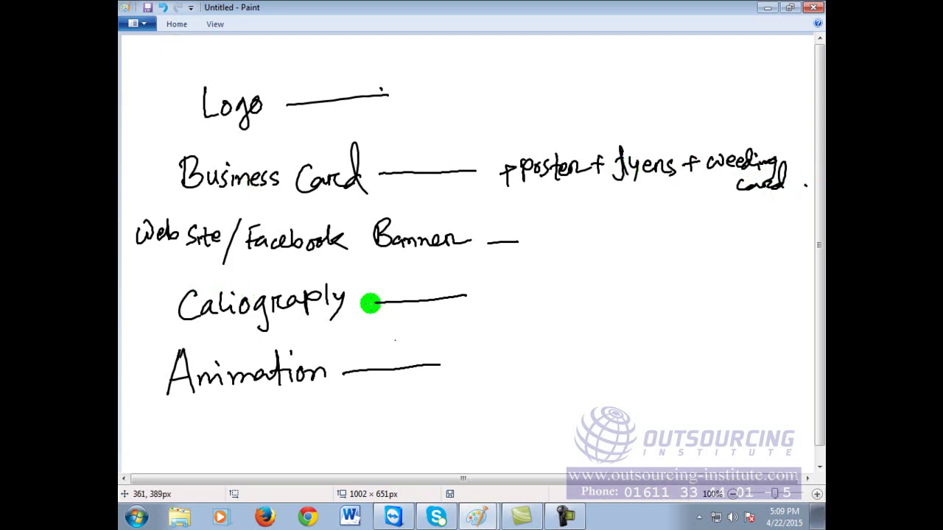
{"action": "mouse_move", "coordinate": [151, 305]}
{"action": "left_mouse_down"}
{"action": "mouse_move", "coordinate": [153, 312]}
{"action": "mouse_move", "coordinate": [171, 298]}
{"action": "left_mouse_up"}
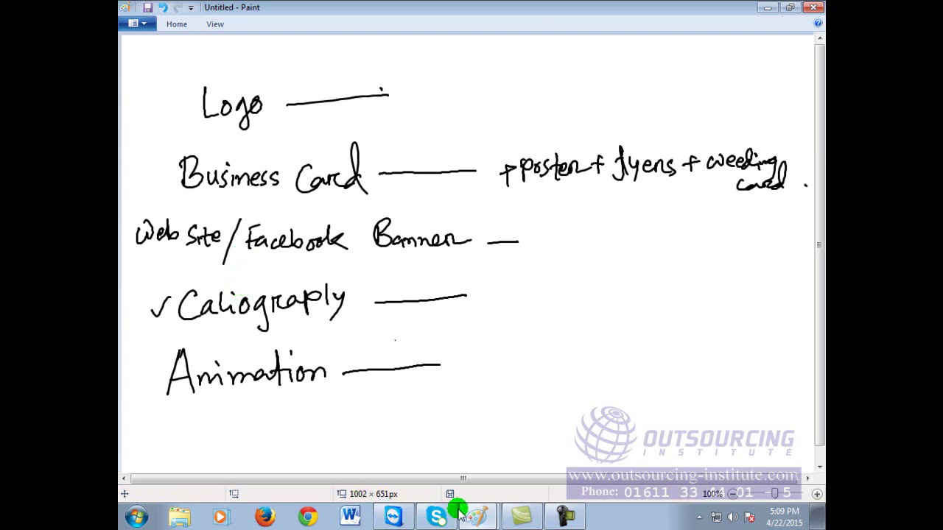
{"action": "left_click", "coordinate": [315, 518]}
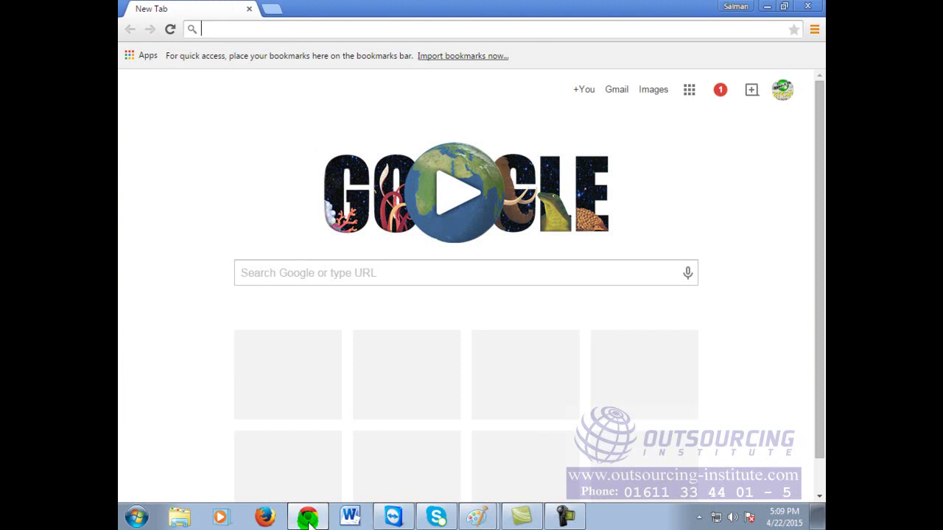
{"action": "left_click", "coordinate": [553, 23]}
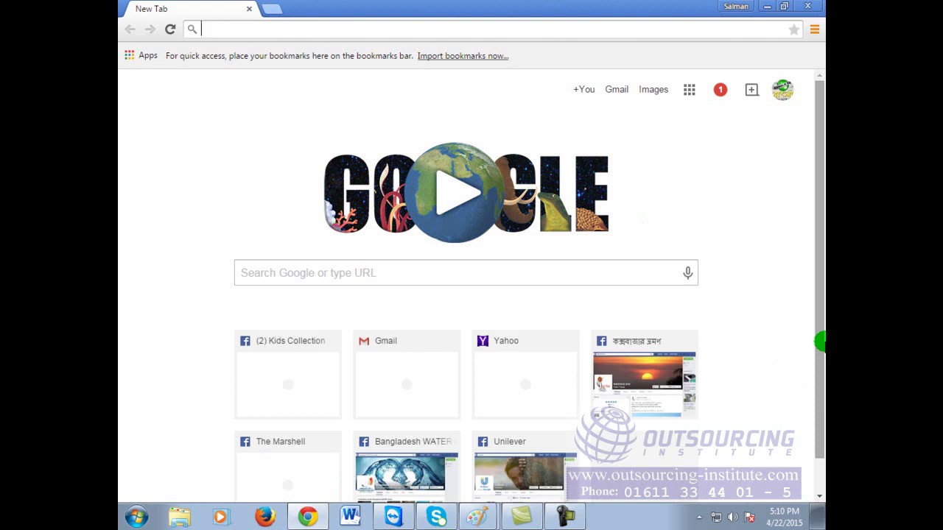
{"action": "left_click", "coordinate": [136, 518]}
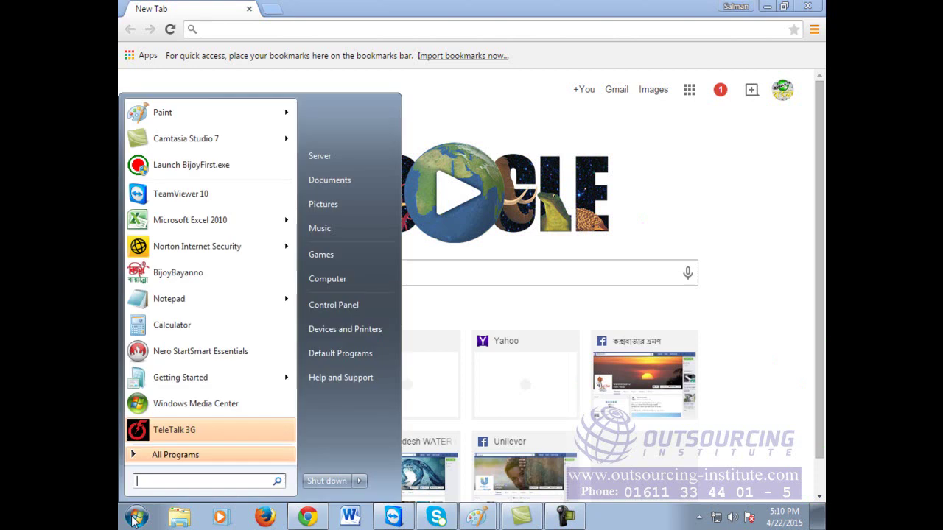
{"action": "mouse_move", "coordinate": [214, 111]}
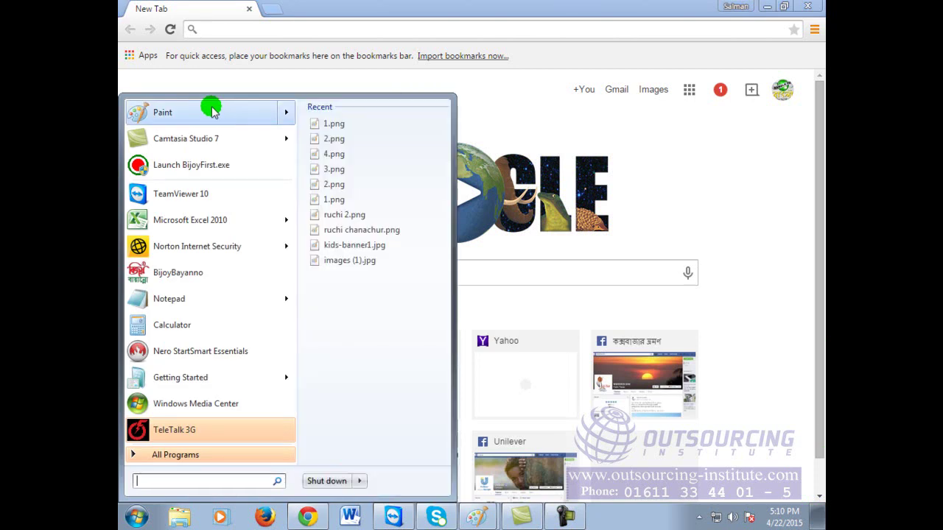
{"action": "left_click", "coordinate": [770, 182]}
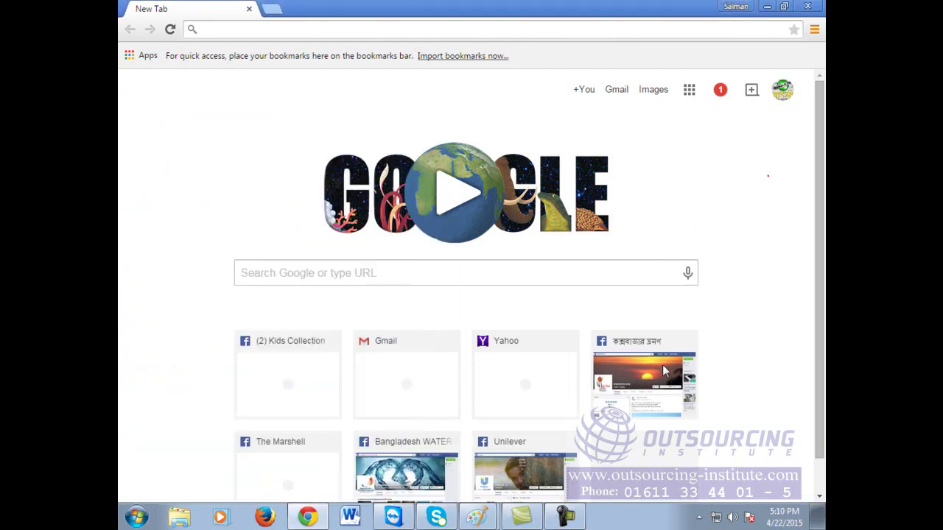
{"action": "left_click", "coordinate": [477, 516]}
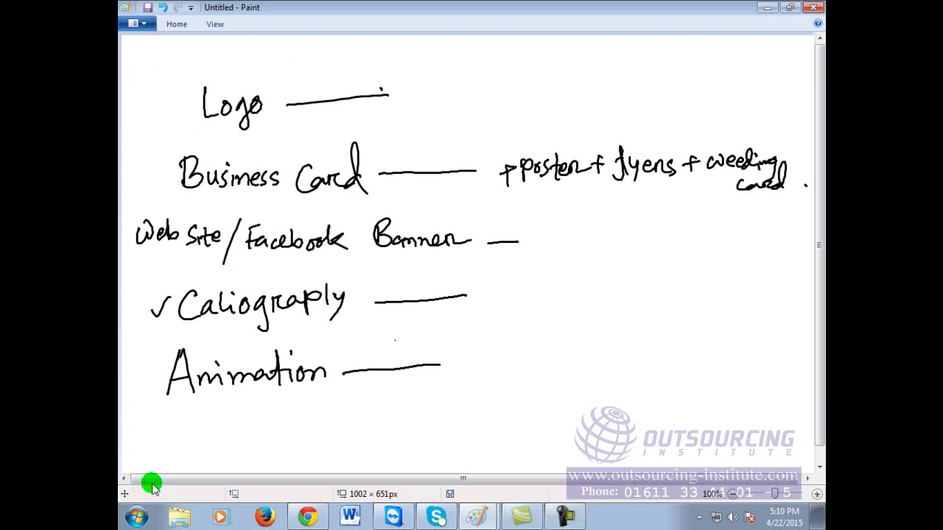
{"action": "left_click", "coordinate": [307, 517]}
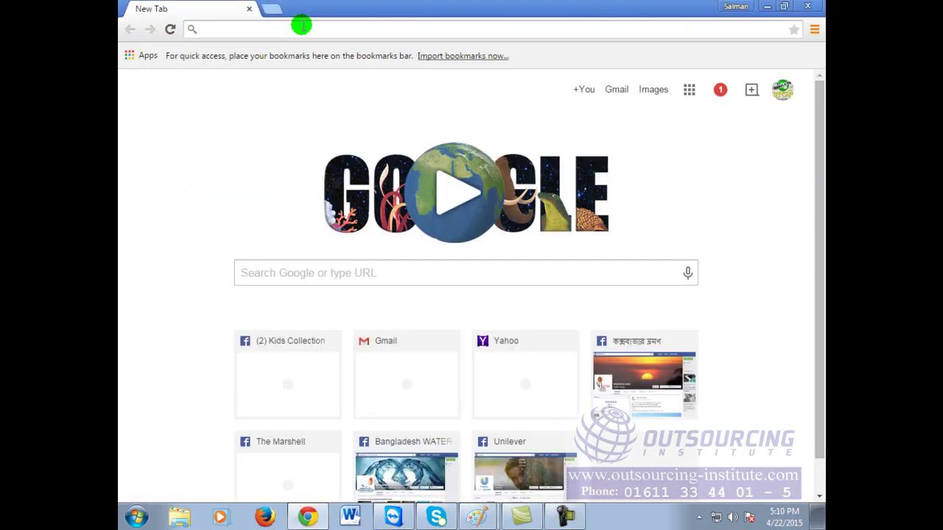
{"action": "left_click", "coordinate": [767, 6]}
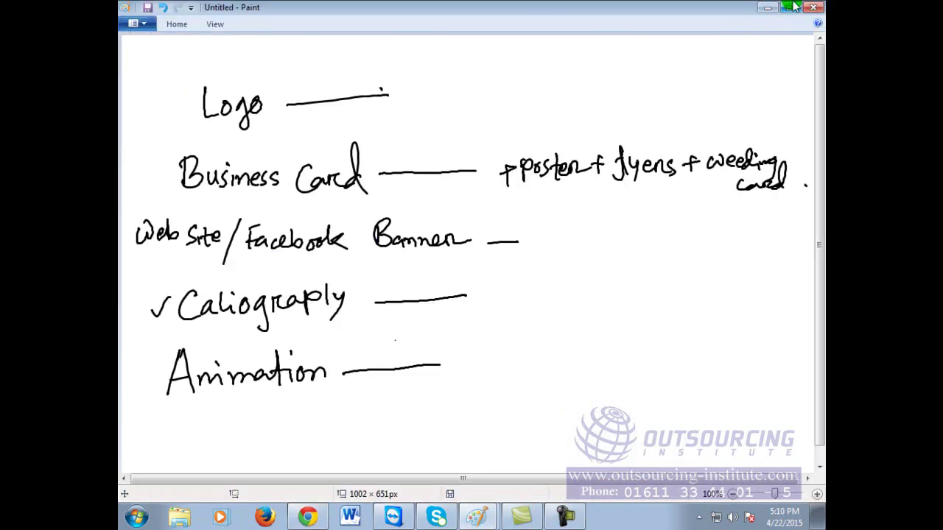
{"action": "left_click", "coordinate": [135, 518]}
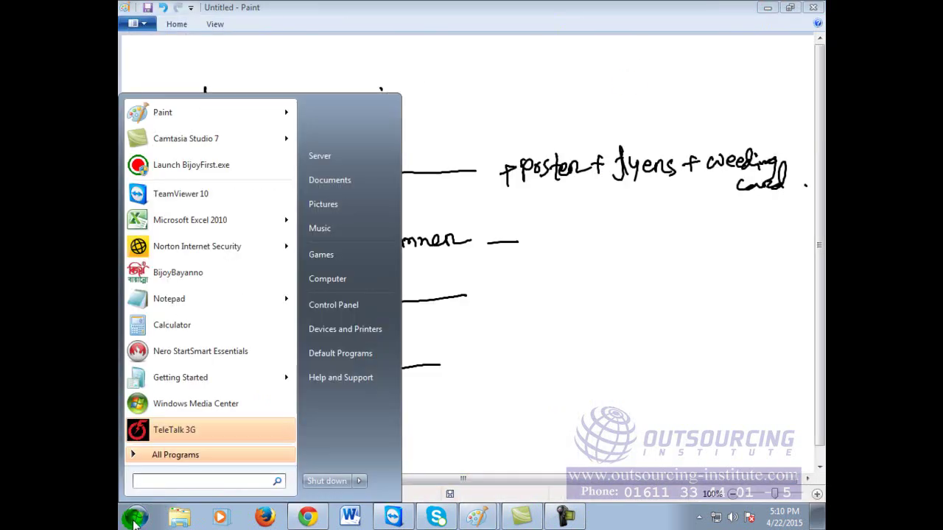
{"action": "left_click", "coordinate": [736, 341]}
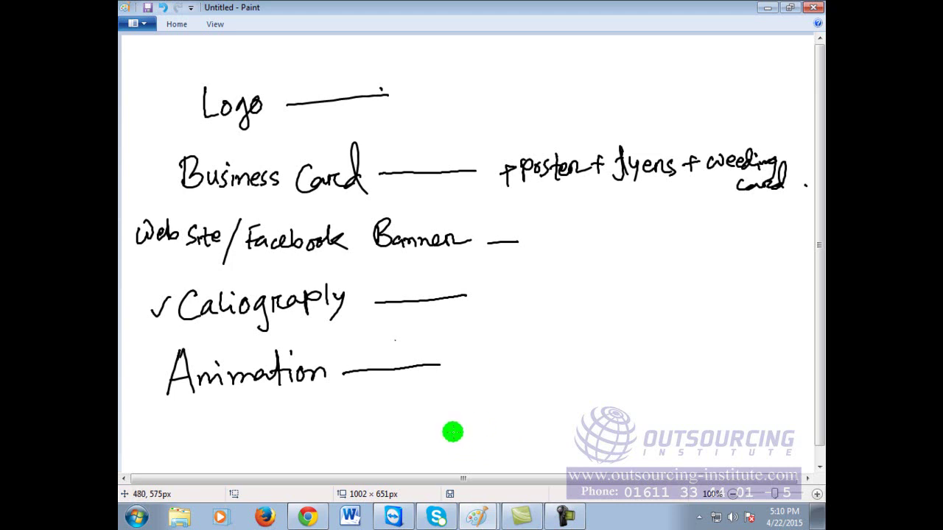
Step: Handwrite 'Abul Technology' at the top right, box it, and tick the Logo line
{"action": "mouse_move", "coordinate": [537, 78]}
{"action": "left_mouse_down"}
{"action": "mouse_move", "coordinate": [546, 60]}
{"action": "mouse_move", "coordinate": [554, 88]}
{"action": "left_mouse_up"}
{"action": "left_click_drag", "start_coordinate": [536, 77], "coordinate": [598, 85]}
{"action": "mouse_move", "coordinate": [613, 64]}
{"action": "left_mouse_down"}
{"action": "mouse_move", "coordinate": [637, 61]}
{"action": "mouse_move", "coordinate": [626, 87]}
{"action": "mouse_move", "coordinate": [652, 87]}
{"action": "left_mouse_up"}
{"action": "mouse_move", "coordinate": [658, 62]}
{"action": "left_mouse_down"}
{"action": "mouse_move", "coordinate": [670, 87]}
{"action": "mouse_move", "coordinate": [686, 86]}
{"action": "mouse_move", "coordinate": [693, 74]}
{"action": "left_mouse_up"}
{"action": "mouse_move", "coordinate": [703, 62]}
{"action": "left_mouse_down"}
{"action": "mouse_move", "coordinate": [704, 87]}
{"action": "mouse_move", "coordinate": [717, 66]}
{"action": "mouse_move", "coordinate": [722, 73]}
{"action": "left_mouse_up"}
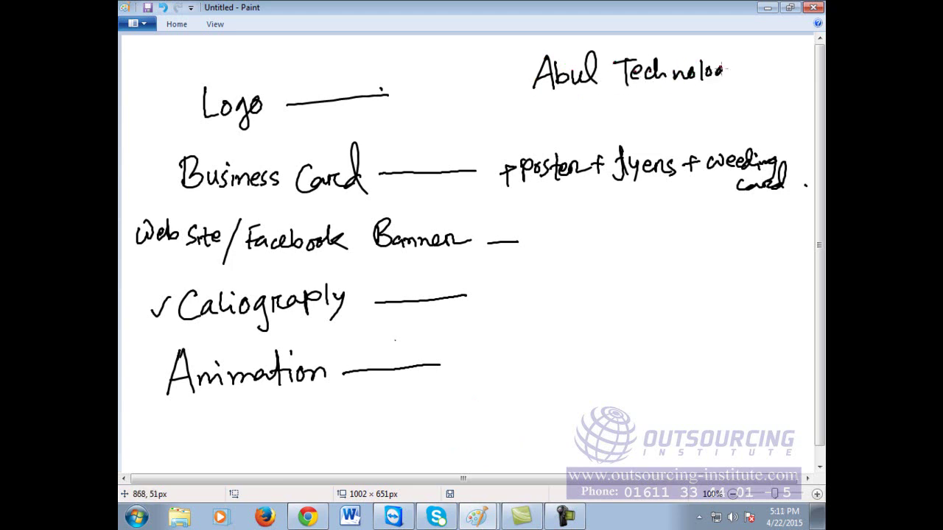
{"action": "mouse_move", "coordinate": [510, 49]}
{"action": "left_mouse_down"}
{"action": "mouse_move", "coordinate": [515, 94]}
{"action": "mouse_move", "coordinate": [754, 105]}
{"action": "mouse_move", "coordinate": [754, 32]}
{"action": "mouse_move", "coordinate": [505, 46]}
{"action": "left_mouse_up"}
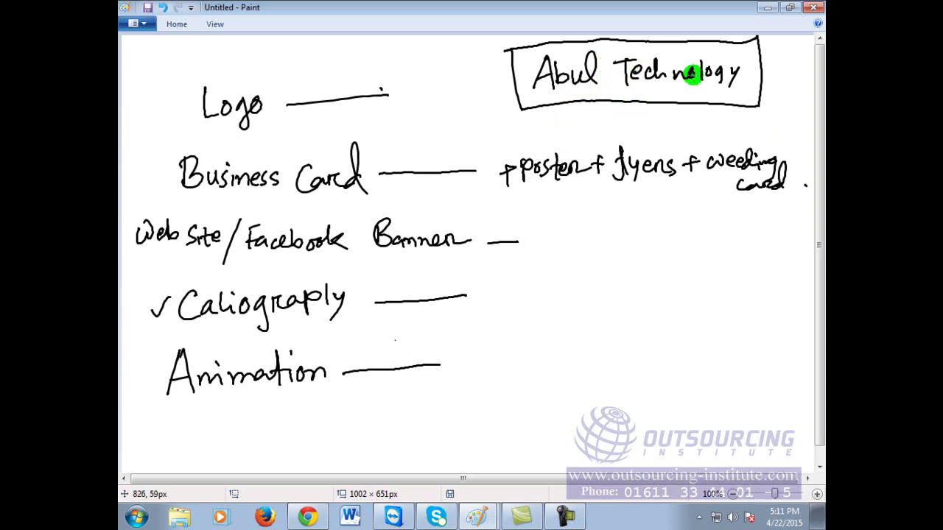
{"action": "left_click_drag", "start_coordinate": [400, 91], "coordinate": [428, 84]}
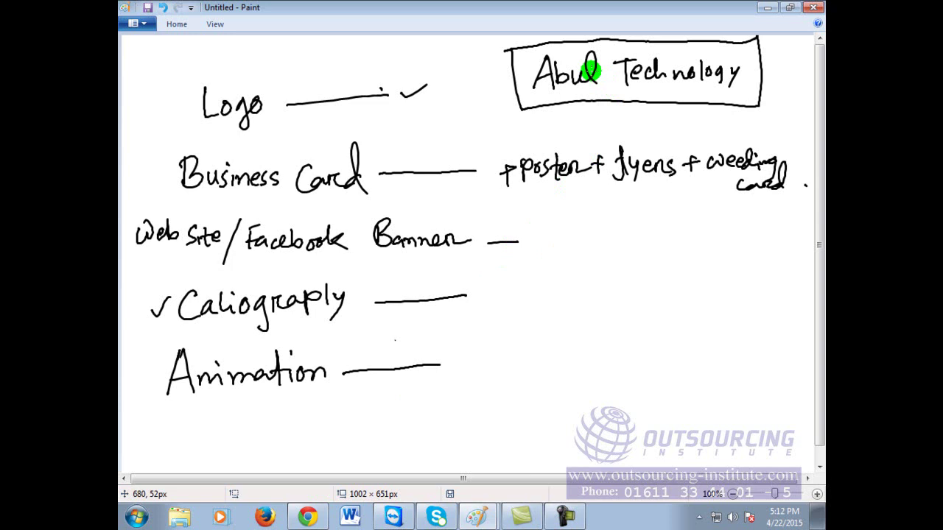
Step: Load google.com in Chrome, briefly glancing back at the Paint notes
{"action": "left_click", "coordinate": [303, 517]}
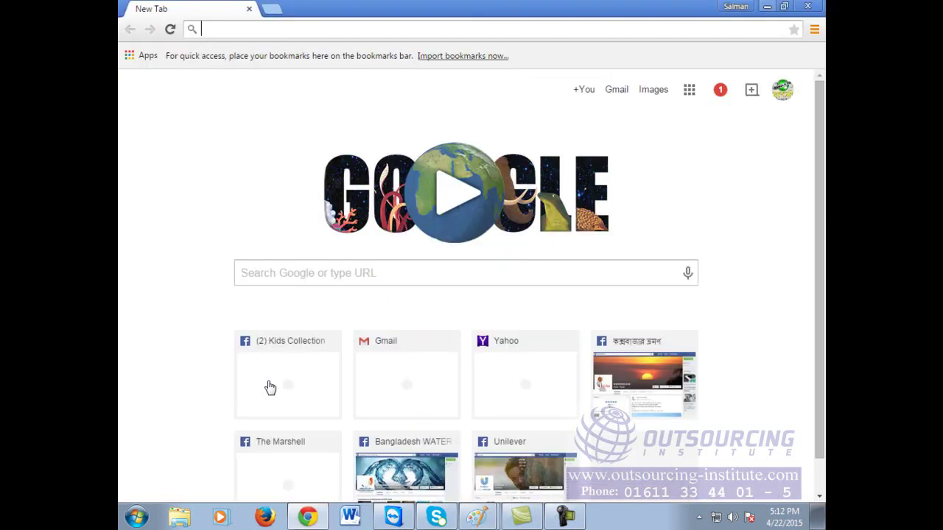
{"action": "type", "text": "google.com"}
{"action": "key", "text": "Return"}
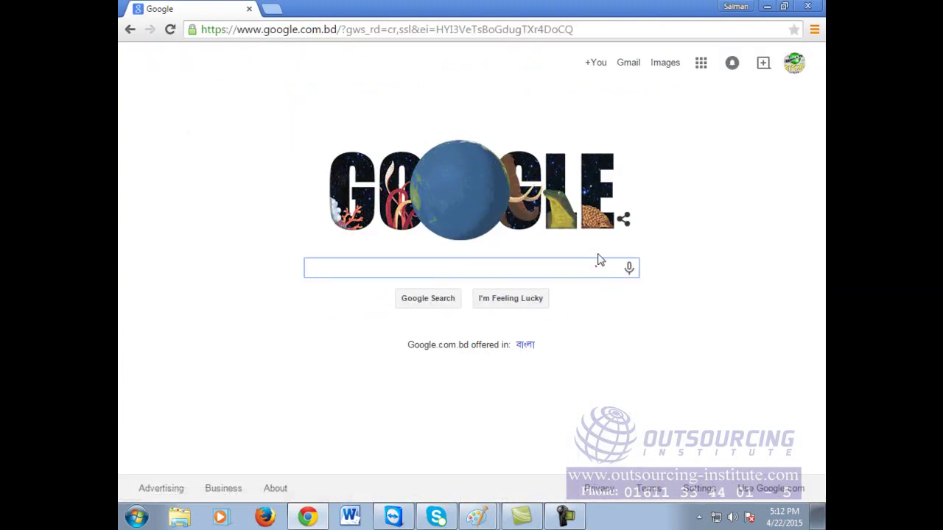
{"action": "left_click", "coordinate": [308, 517]}
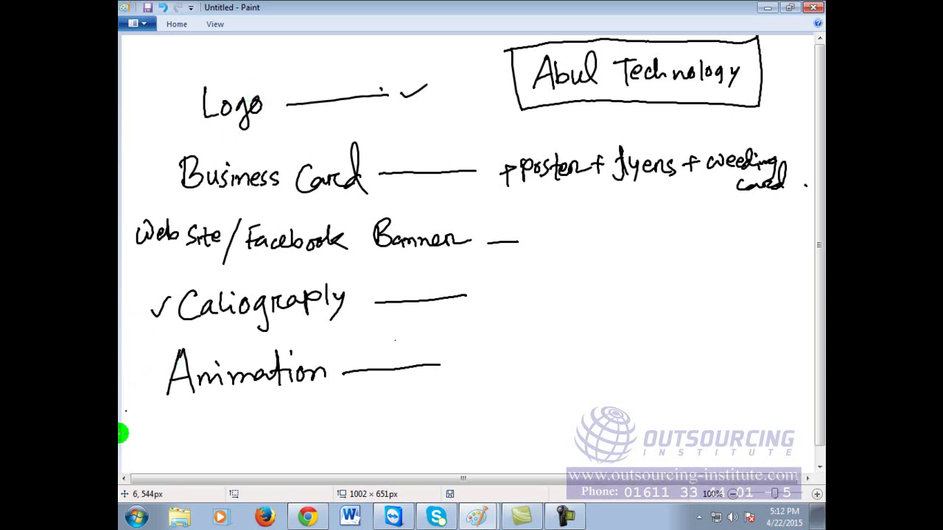
Step: Type the Google query 'online logo creator', trying 'maker' before settling on 'creator'
{"action": "left_click", "coordinate": [302, 516]}
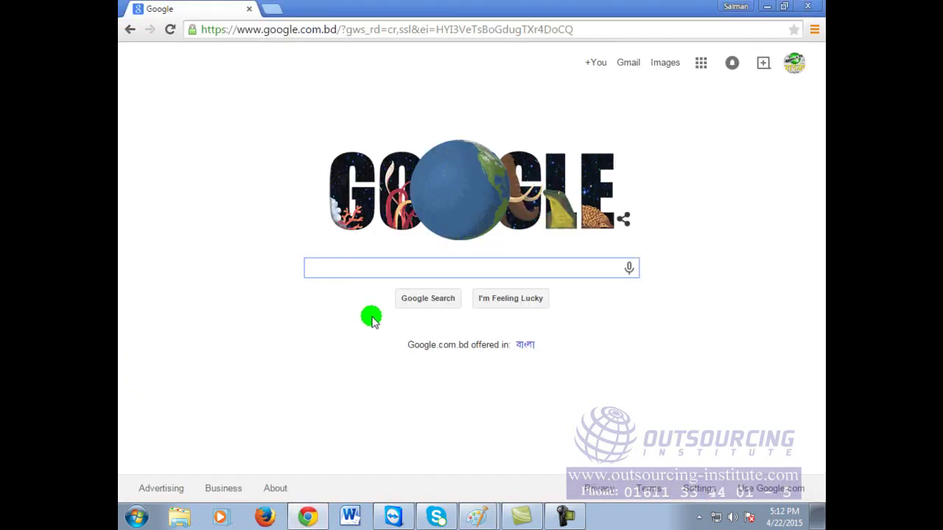
{"action": "type", "text": "o"}
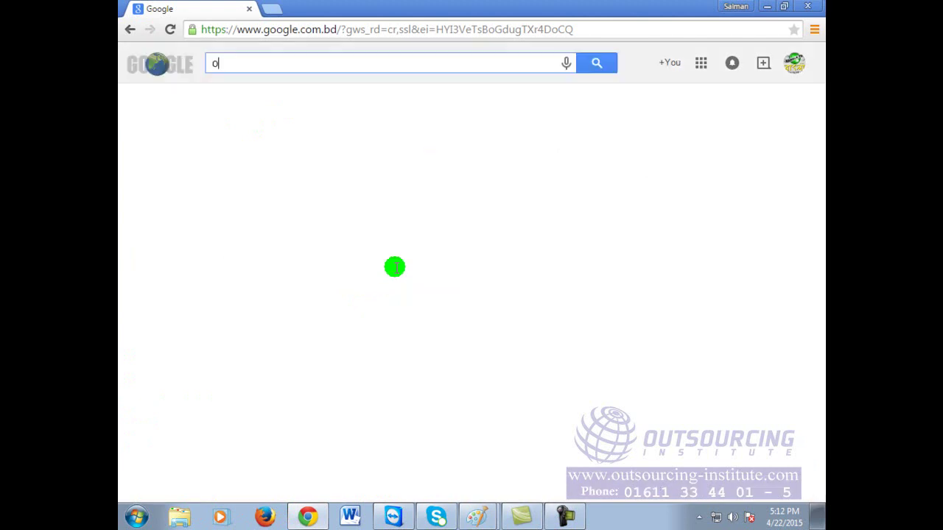
{"action": "type", "text": "nline logo crea"}
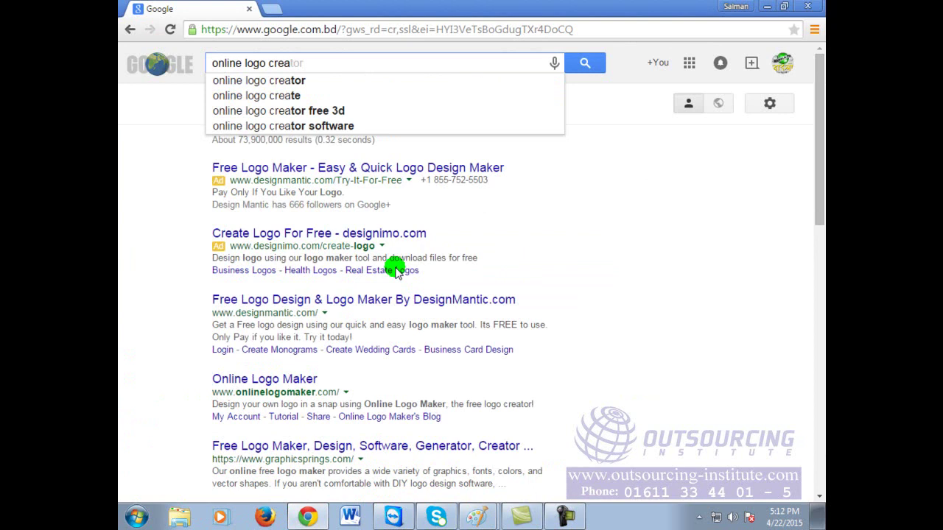
{"action": "key", "text": "BackSpace"}
{"action": "key", "text": "BackSpace"}
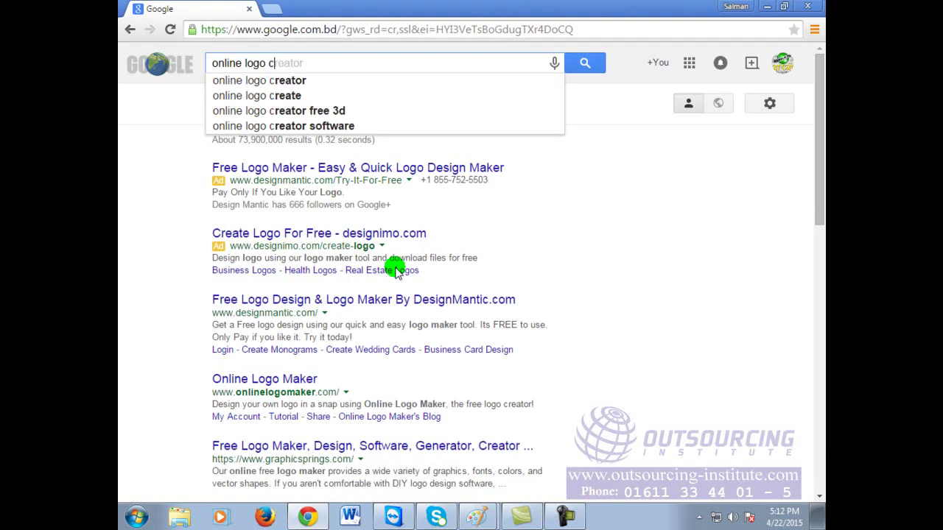
{"action": "type", "text": "maker"}
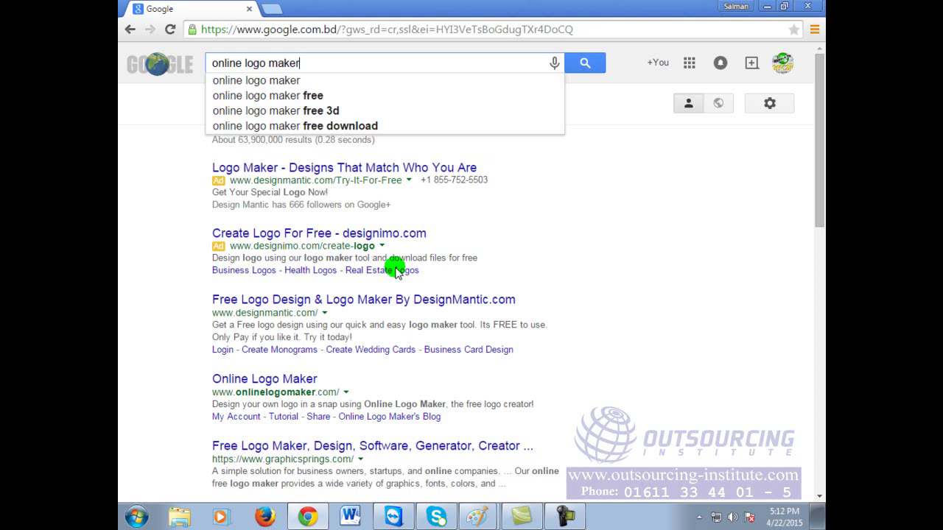
{"action": "key", "text": "BackSpace"}
{"action": "key", "text": "BackSpace"}
{"action": "key", "text": "BackSpace"}
{"action": "key", "text": "BackSpace"}
{"action": "key", "text": "BackSpace"}
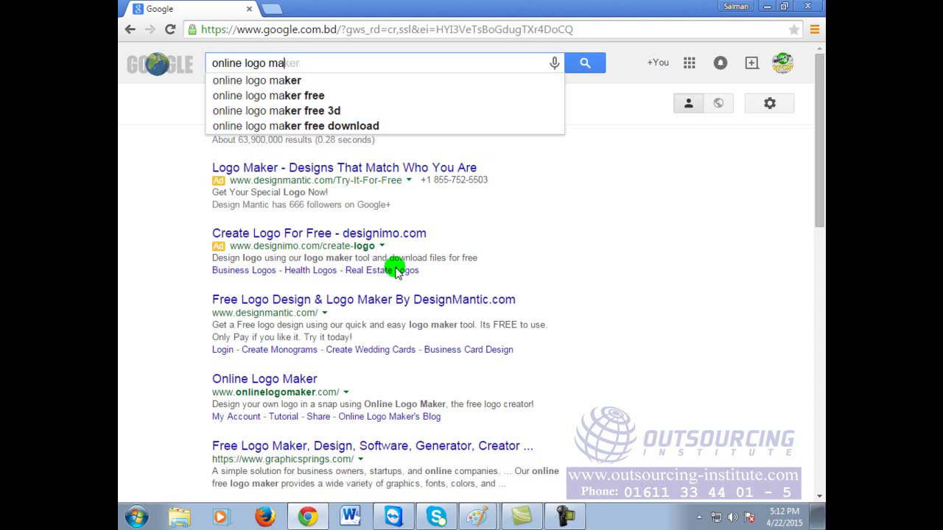
{"action": "type", "text": "cre"}
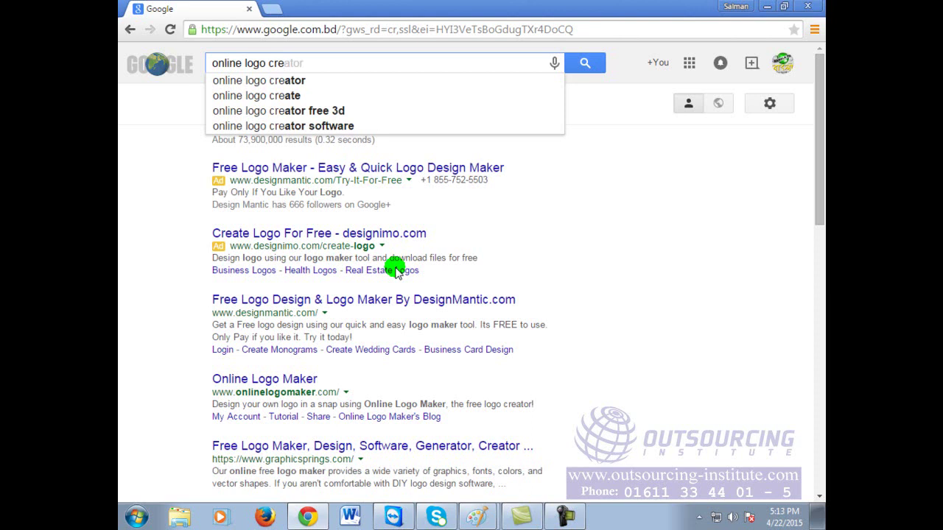
{"action": "type", "text": "ator"}
Step: Run the search 'online logo creator' from the suggestion list
{"action": "key", "text": "BackSpace"}
{"action": "key", "text": "BackSpace"}
{"action": "key", "text": "BackSpace"}
{"action": "key", "text": "BackSpace"}
{"action": "key", "text": "BackSpace"}
{"action": "key", "text": "BackSpace"}
{"action": "key", "text": "BackSpace"}
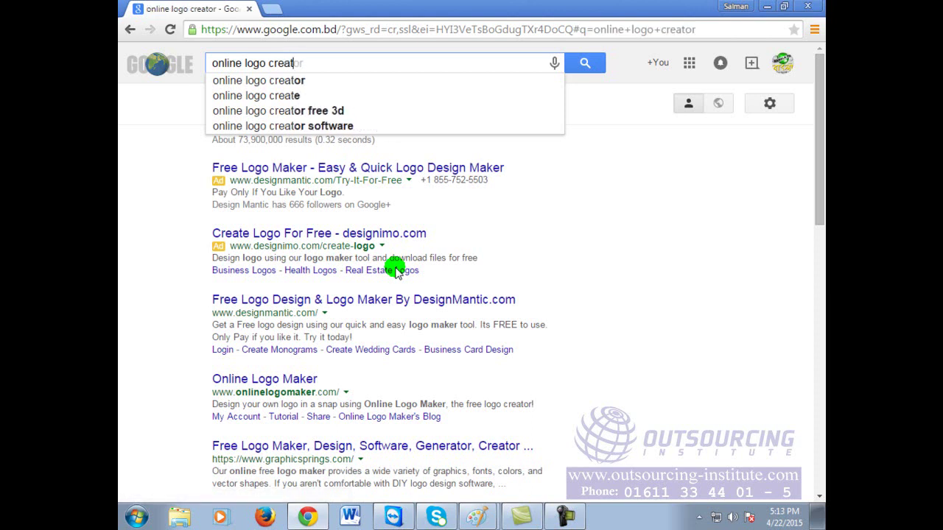
{"action": "type", "text": "ge"}
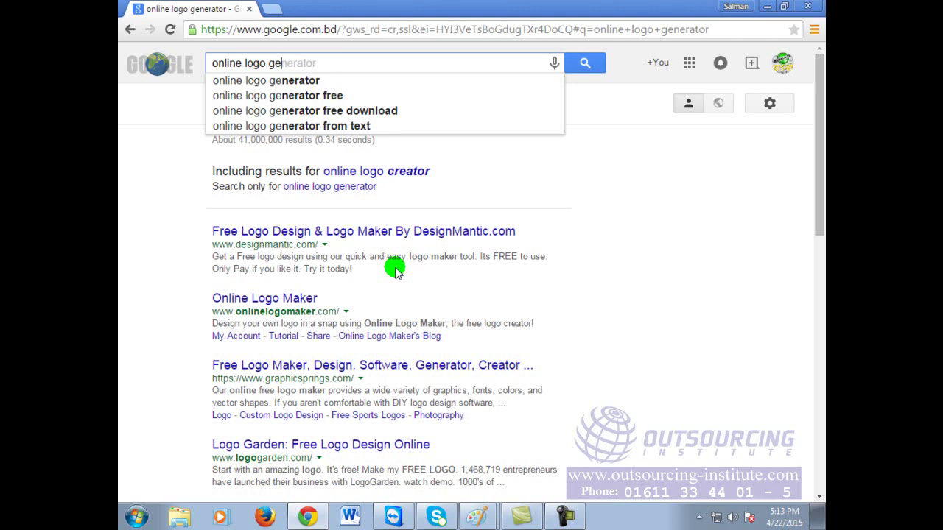
{"action": "key", "text": "BackSpace"}
{"action": "key", "text": "BackSpace"}
{"action": "type", "text": "cr"}
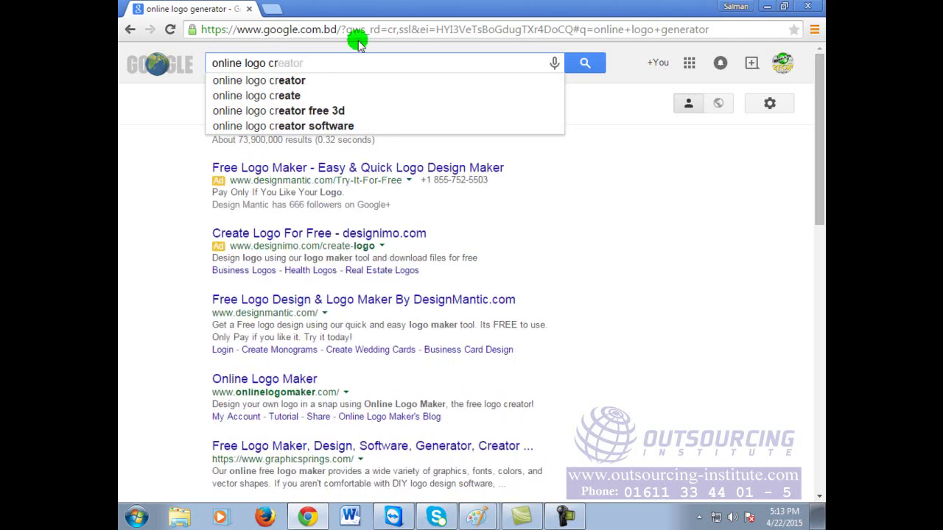
{"action": "left_click", "coordinate": [310, 83]}
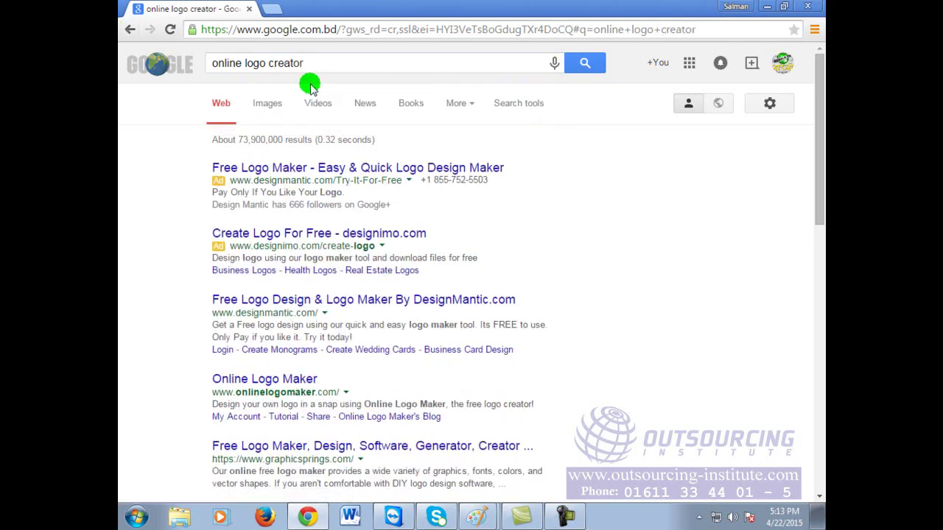
{"action": "left_click", "coordinate": [424, 71]}
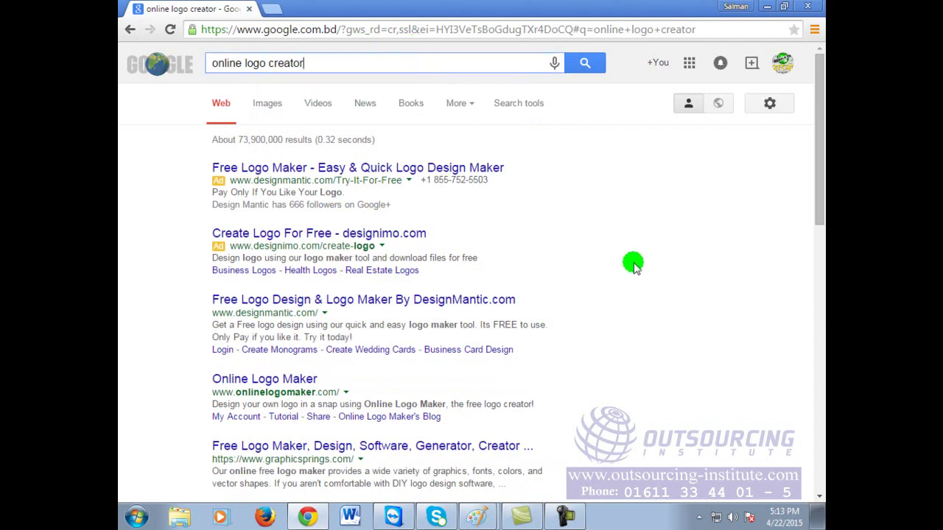
Step: Scroll through the logo-maker results such as Logomaker.com and Cool Text
{"action": "scroll", "coordinate": [632, 261], "scroll_direction": "down", "scroll_amount": 1}
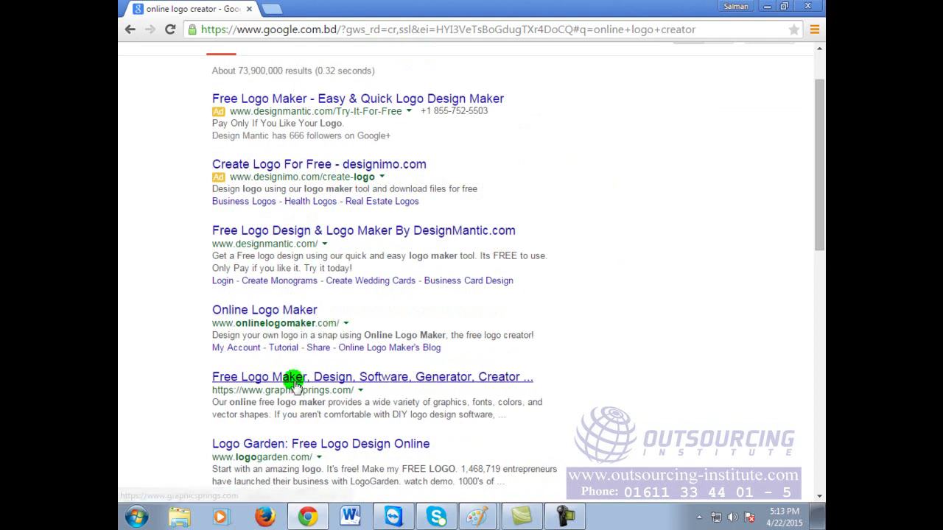
{"action": "scroll", "coordinate": [302, 382], "scroll_direction": "down", "scroll_amount": 3}
{"action": "scroll", "coordinate": [313, 369], "scroll_direction": "down", "scroll_amount": 3}
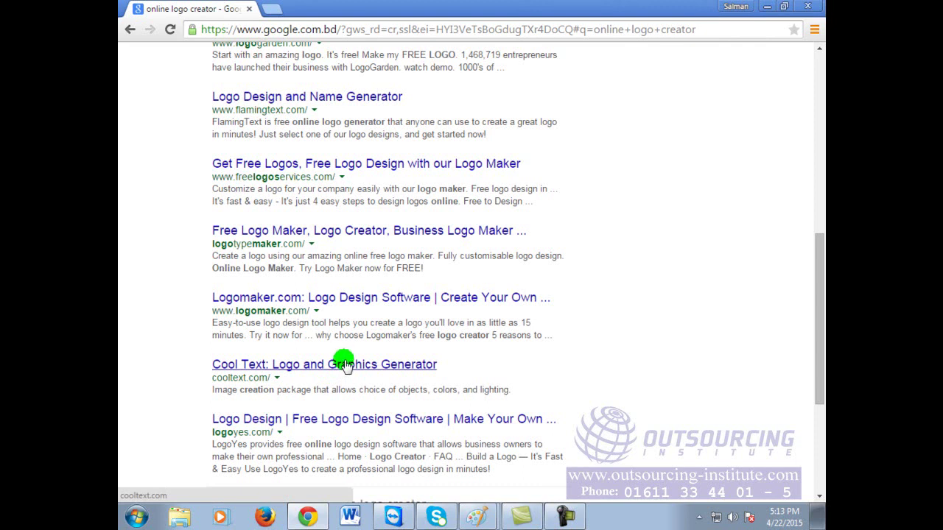
{"action": "scroll", "coordinate": [343, 364], "scroll_direction": "up", "scroll_amount": 5}
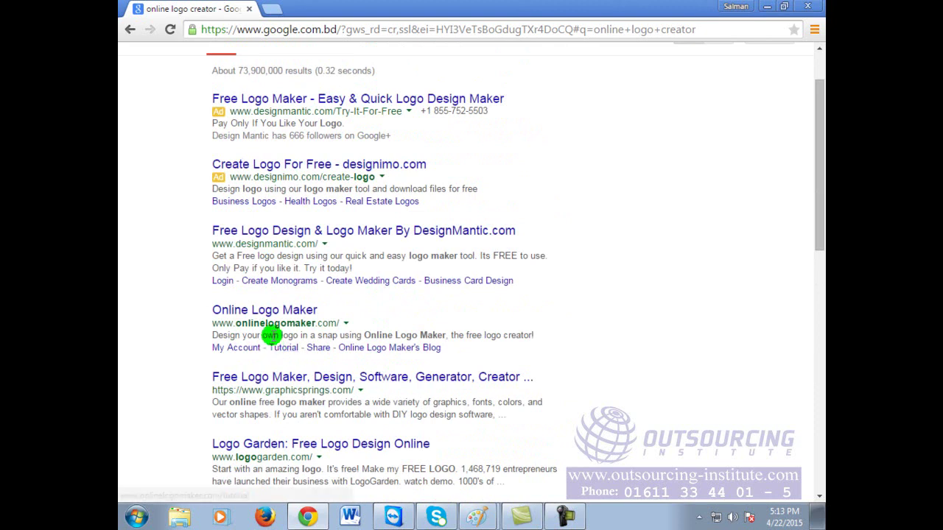
Step: Open the DesignMantic.com result and go to its Enter Company Name field
{"action": "left_click", "coordinate": [282, 231]}
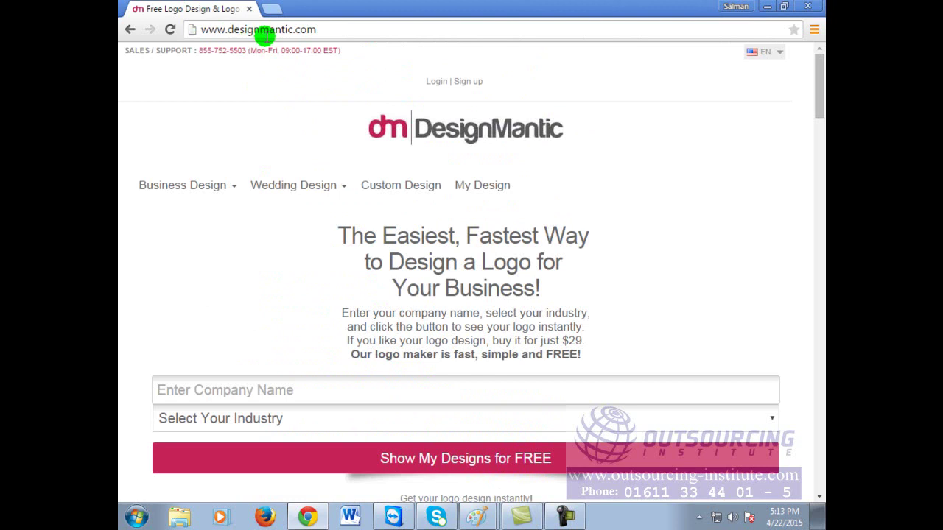
{"action": "left_click", "coordinate": [337, 30]}
{"action": "left_click", "coordinate": [340, 30]}
{"action": "left_click", "coordinate": [340, 30]}
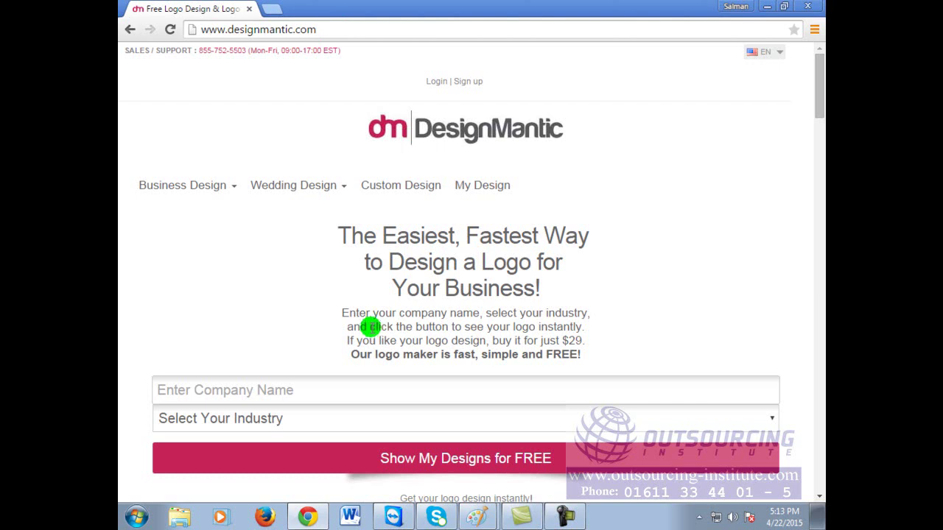
{"action": "scroll", "coordinate": [515, 301], "scroll_direction": "down", "scroll_amount": 3}
{"action": "scroll", "coordinate": [572, 320], "scroll_direction": "up", "scroll_amount": 1}
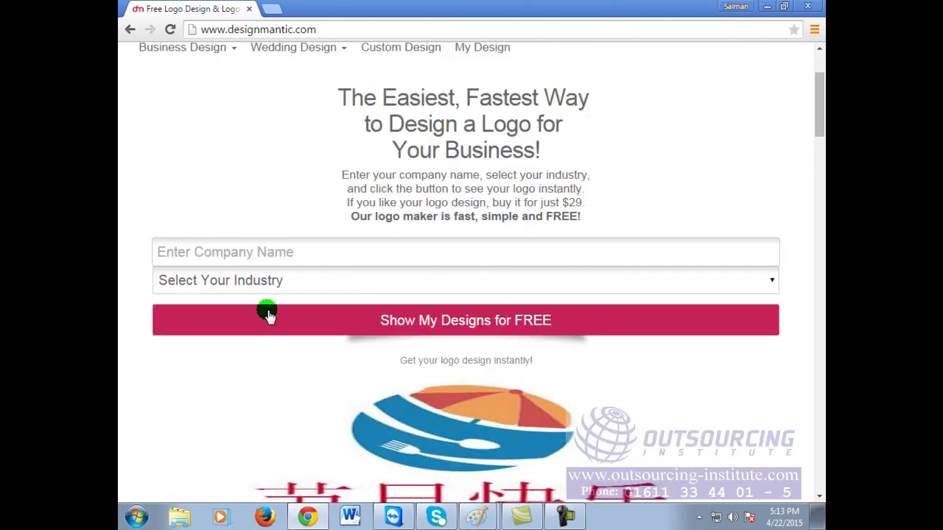
{"action": "left_click", "coordinate": [314, 249]}
{"action": "left_click", "coordinate": [313, 248]}
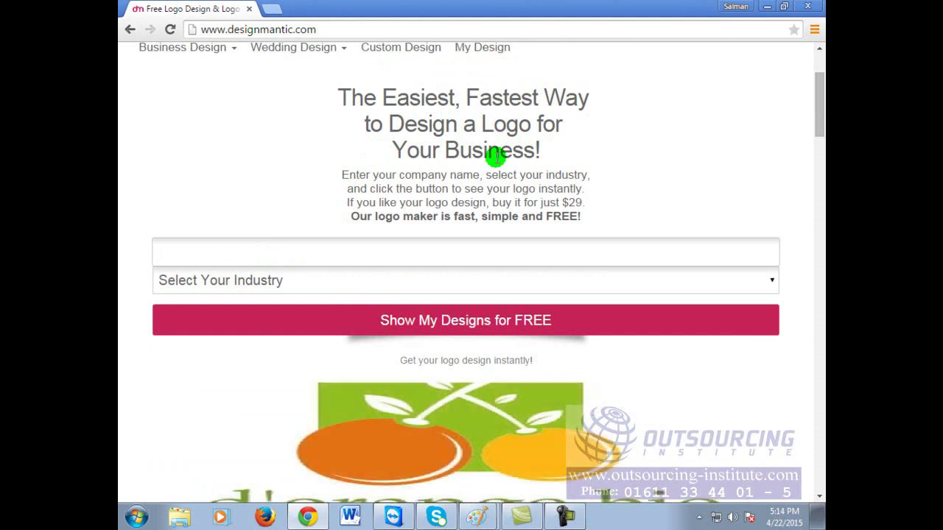
Step: Enter 'Abul Technology', choose the Information Technology industry, and request free designs
{"action": "left_click", "coordinate": [226, 126]}
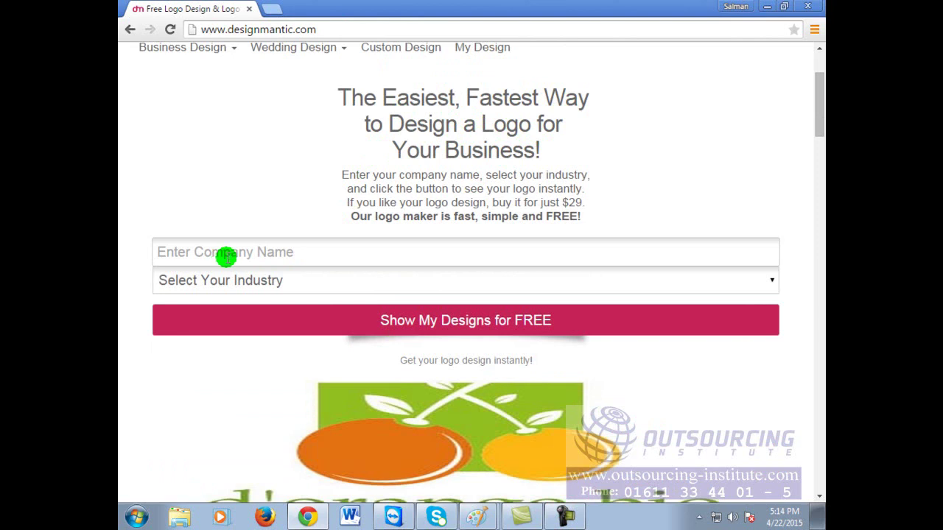
{"action": "left_click", "coordinate": [313, 255]}
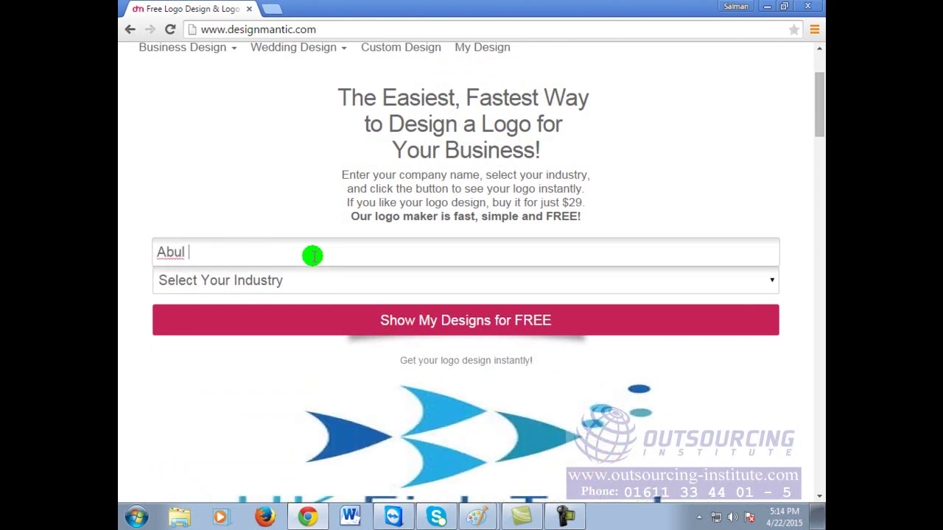
{"action": "type", "text": "Abul Technology"}
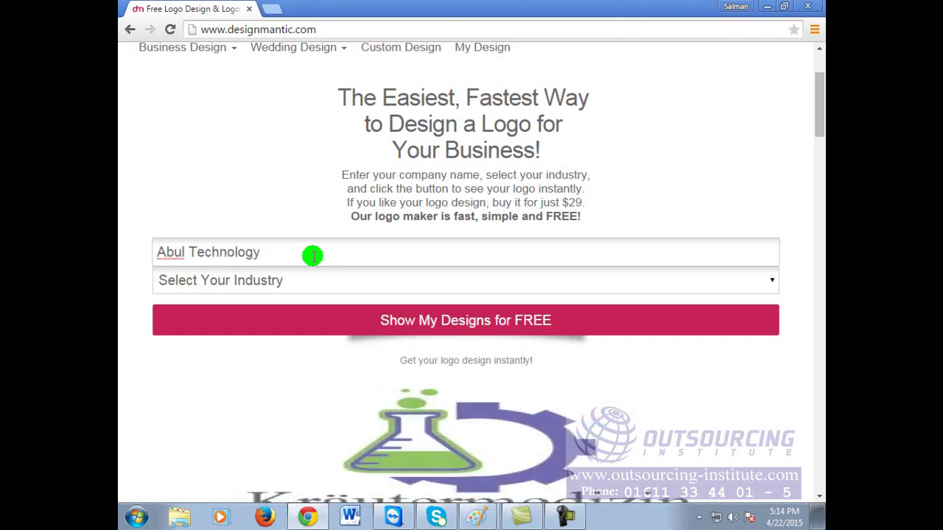
{"action": "left_click", "coordinate": [683, 137]}
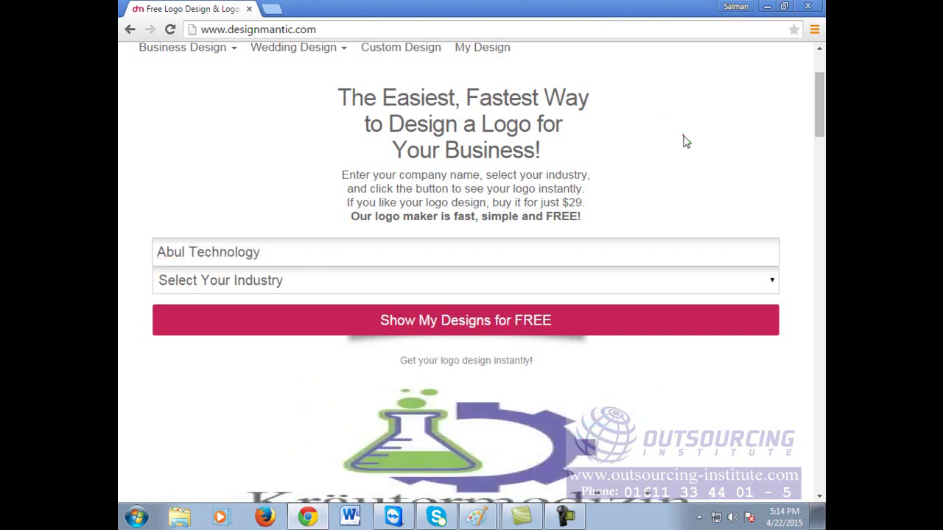
{"action": "left_click", "coordinate": [355, 279]}
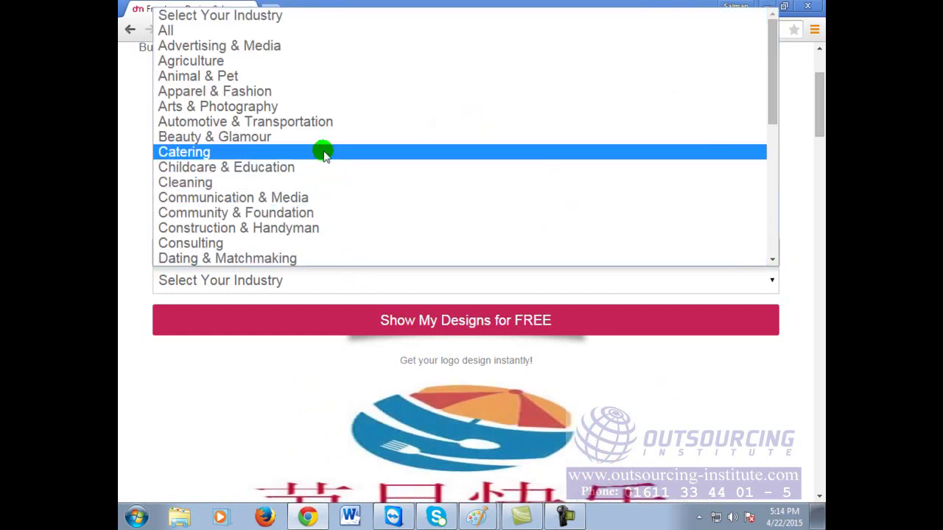
{"action": "scroll", "coordinate": [324, 153], "scroll_direction": "down", "scroll_amount": 4}
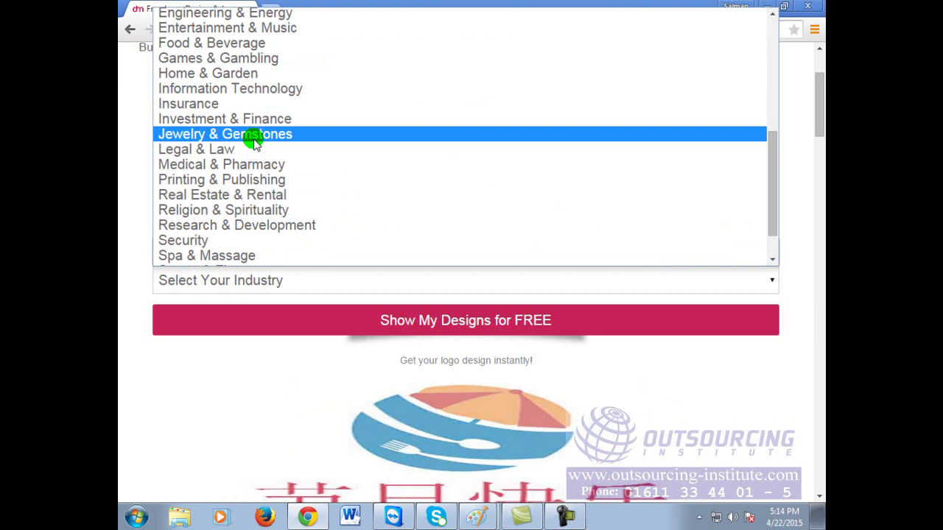
{"action": "left_click", "coordinate": [263, 89]}
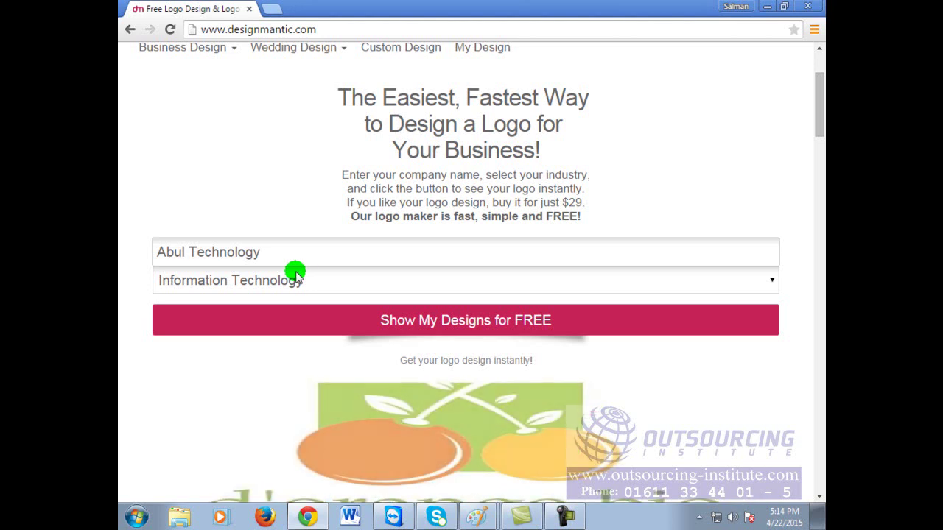
{"action": "left_click", "coordinate": [493, 319]}
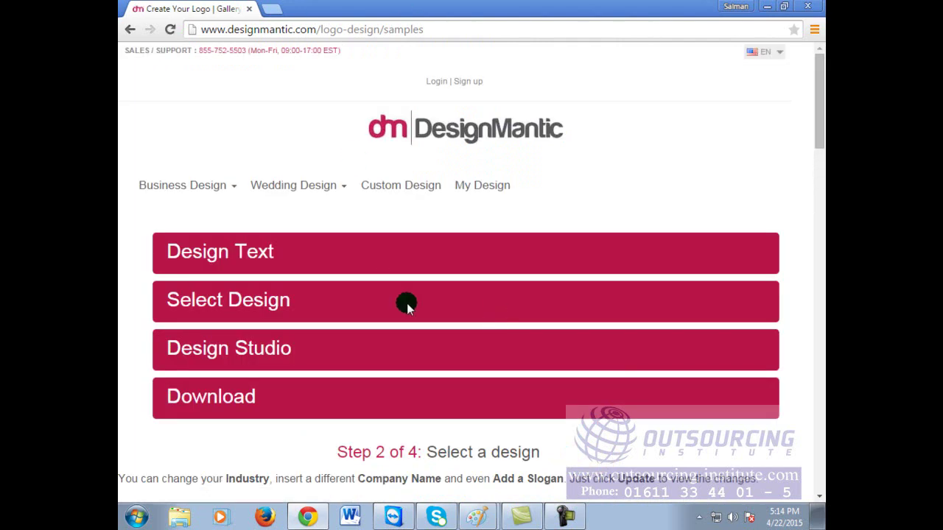
Step: Browse the Abul Technology sample logos down to the barcode shopping-bag design
{"action": "left_click", "coordinate": [439, 298]}
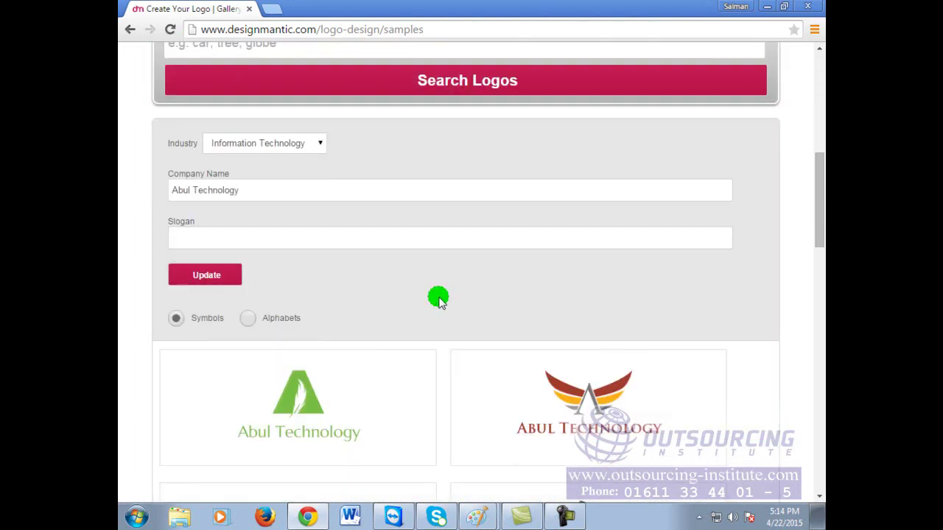
{"action": "scroll", "coordinate": [439, 298], "scroll_direction": "up", "scroll_amount": 3}
{"action": "scroll", "coordinate": [438, 295], "scroll_direction": "down", "scroll_amount": 6}
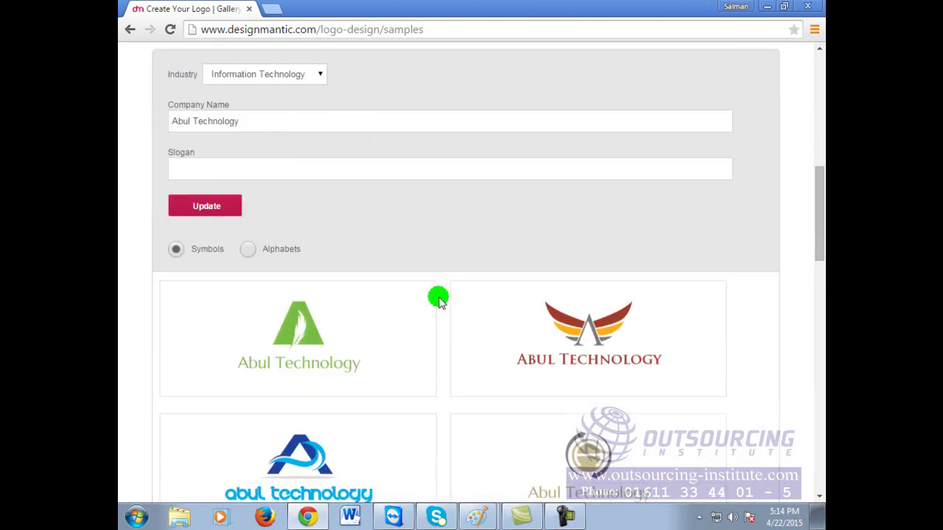
{"action": "mouse_move", "coordinate": [305, 219]}
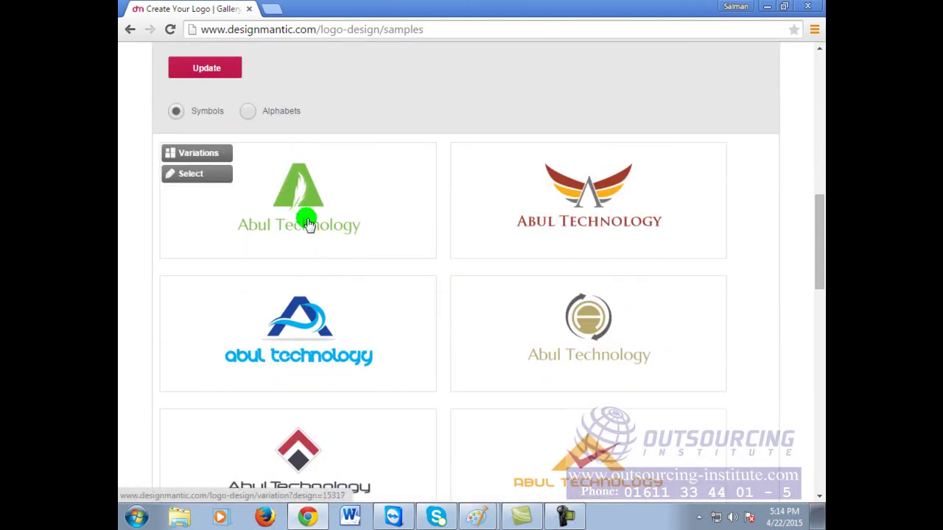
{"action": "mouse_move", "coordinate": [675, 229]}
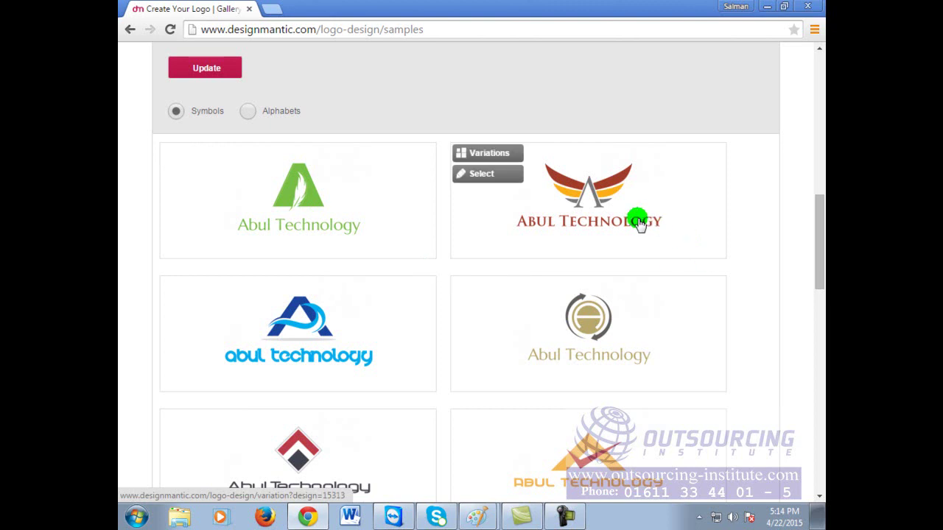
{"action": "mouse_move", "coordinate": [697, 459]}
{"action": "scroll", "coordinate": [603, 465], "scroll_direction": "down", "scroll_amount": 1}
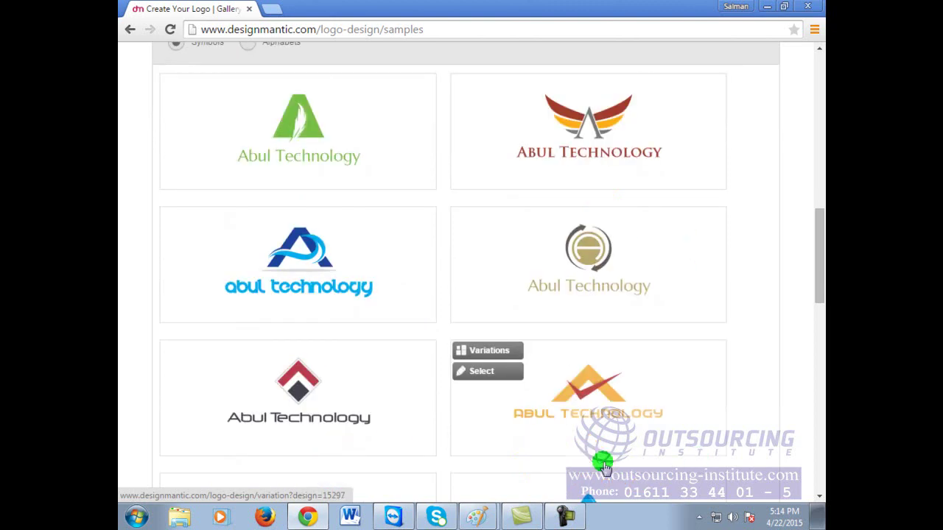
{"action": "scroll", "coordinate": [603, 464], "scroll_direction": "down", "scroll_amount": 3}
{"action": "scroll", "coordinate": [603, 464], "scroll_direction": "down", "scroll_amount": 1}
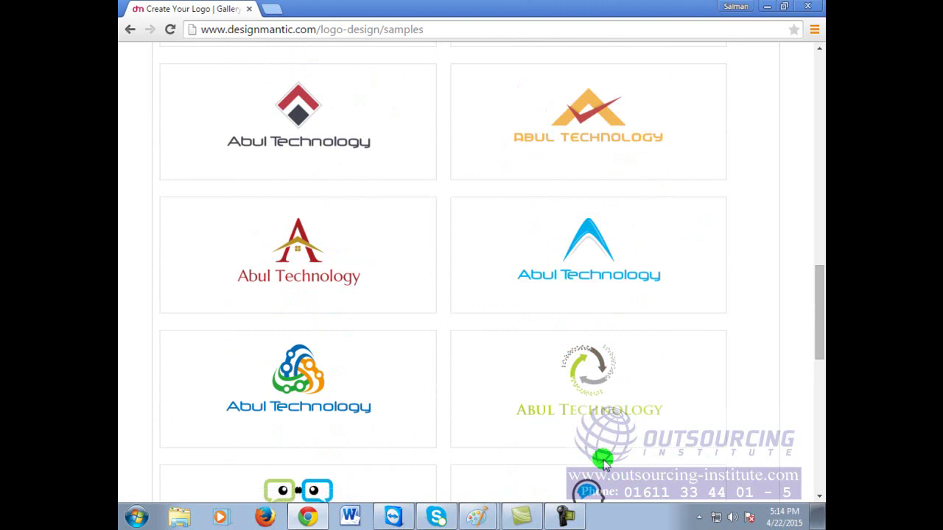
{"action": "scroll", "coordinate": [603, 464], "scroll_direction": "down", "scroll_amount": 4}
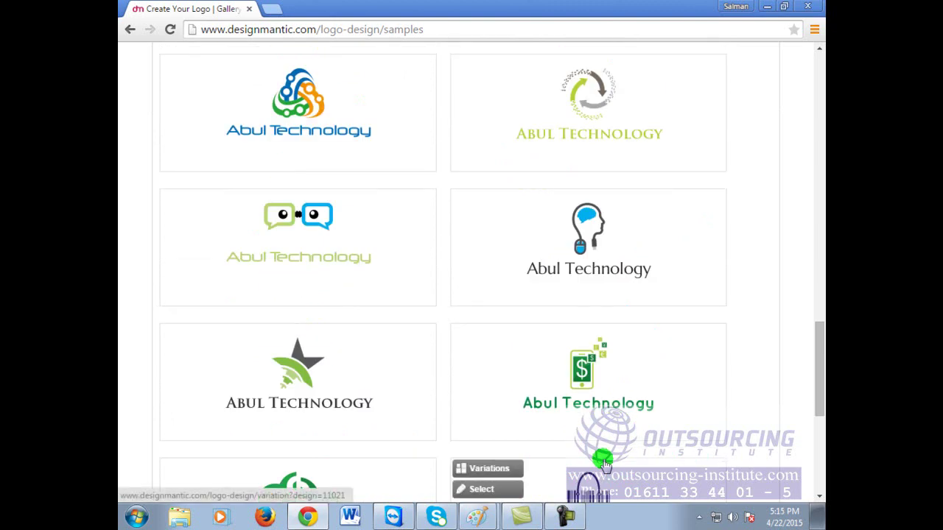
{"action": "scroll", "coordinate": [603, 464], "scroll_direction": "down", "scroll_amount": 2}
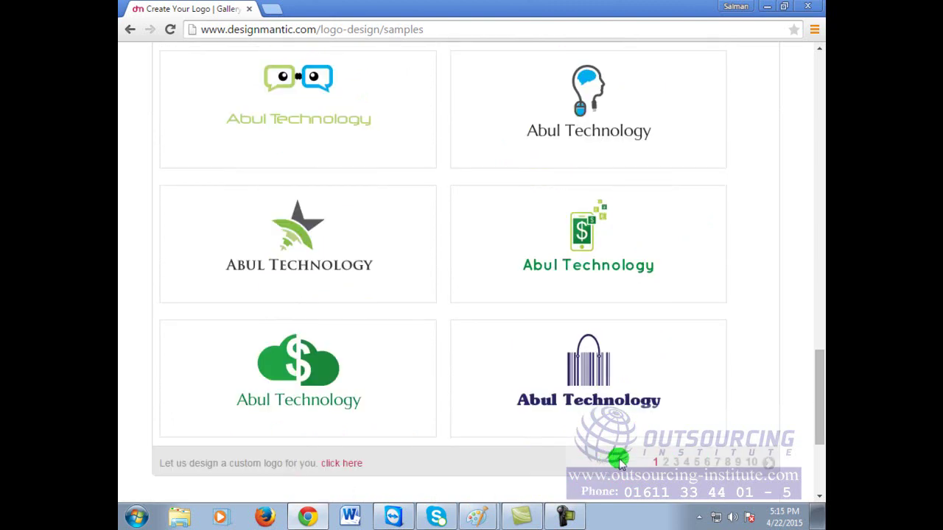
{"action": "mouse_move", "coordinate": [590, 362]}
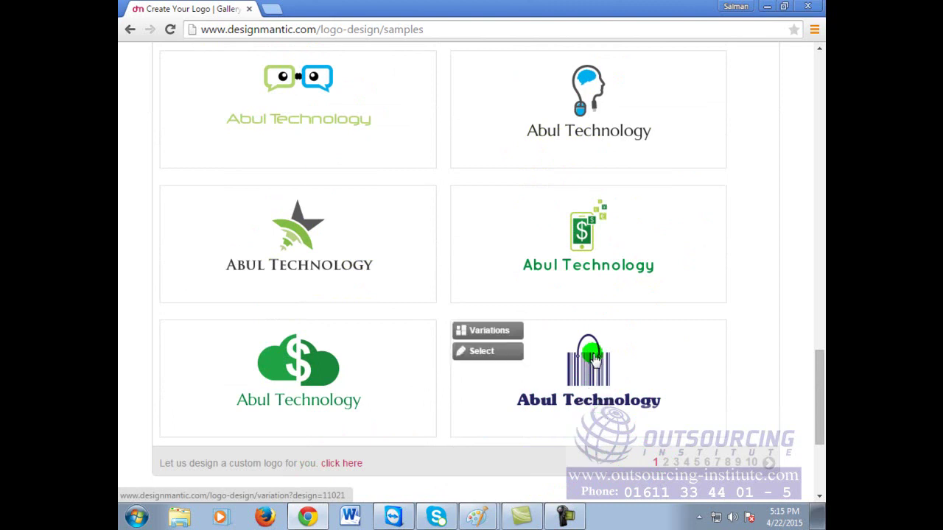
Step: Select the navy variation of the barcode-bag logo for customizing in Step 3
{"action": "left_click", "coordinate": [584, 376]}
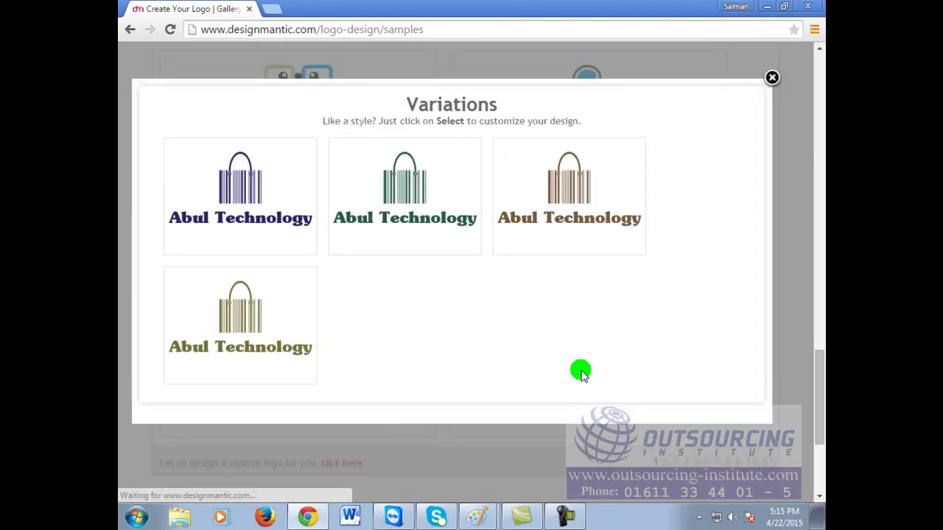
{"action": "mouse_move", "coordinate": [171, 169]}
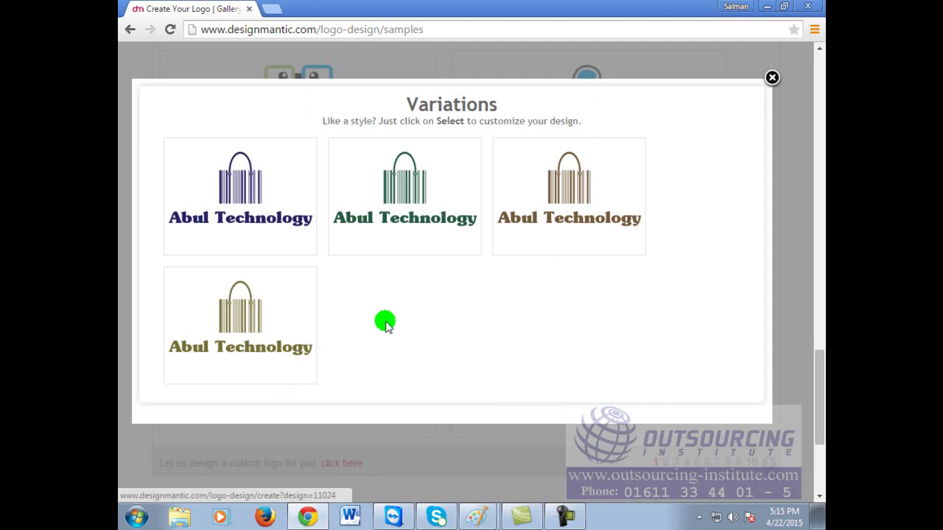
{"action": "left_click", "coordinate": [240, 164]}
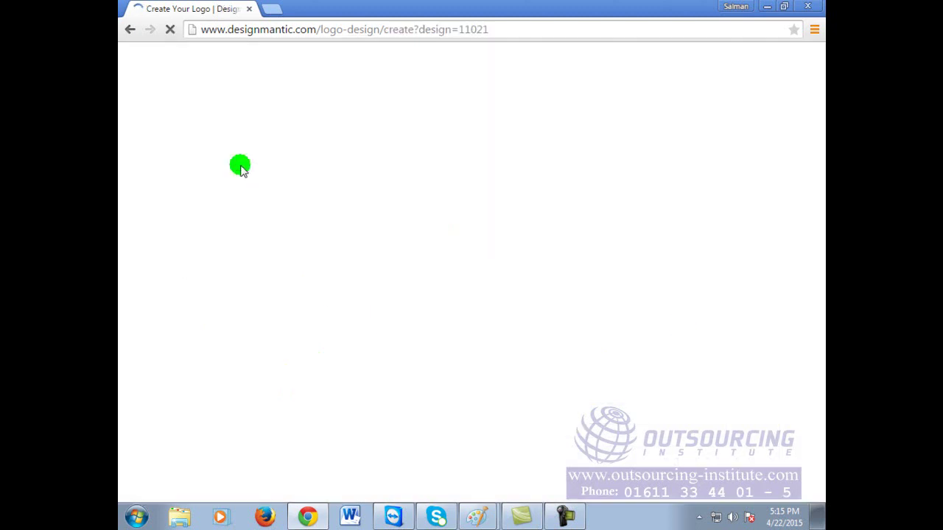
{"action": "scroll", "coordinate": [510, 375], "scroll_direction": "down", "scroll_amount": 3}
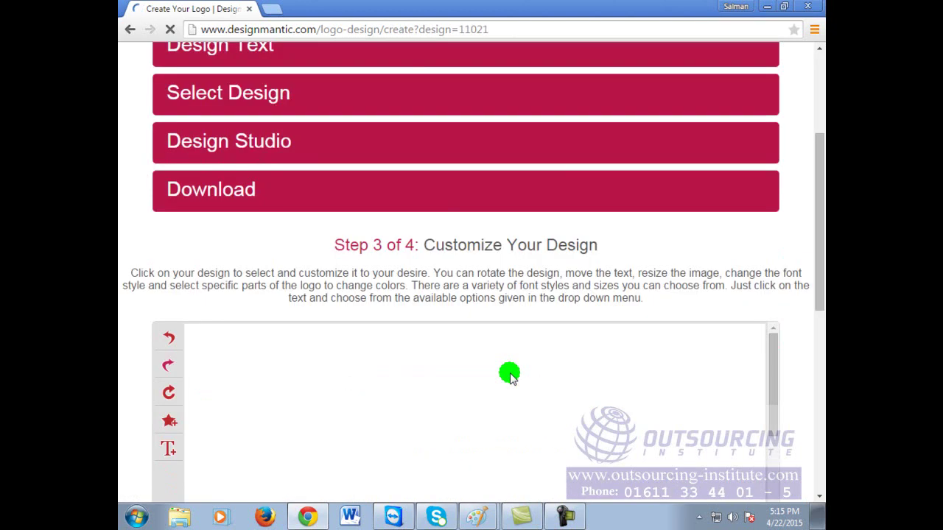
{"action": "left_click_drag", "start_coordinate": [818, 194], "coordinate": [820, 302]}
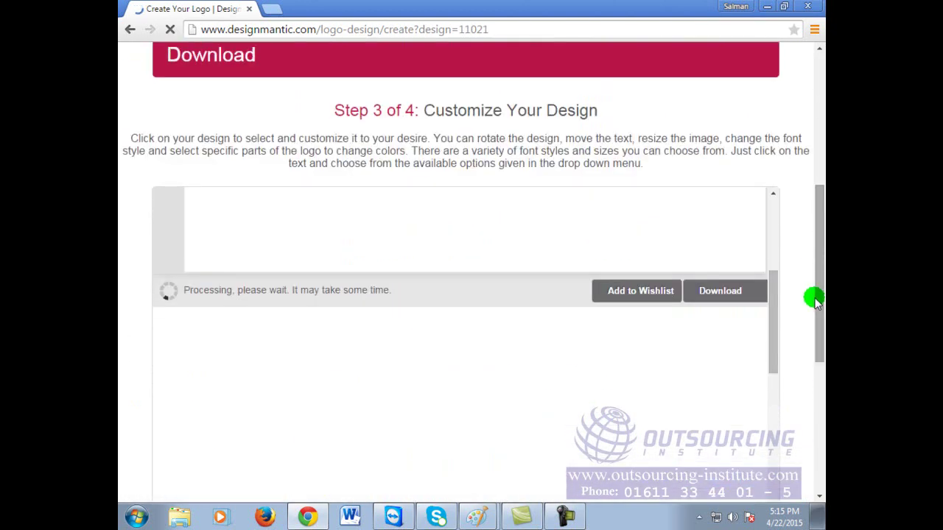
{"action": "scroll", "coordinate": [789, 318], "scroll_direction": "up", "scroll_amount": 1}
{"action": "scroll", "coordinate": [771, 310], "scroll_direction": "up", "scroll_amount": 1}
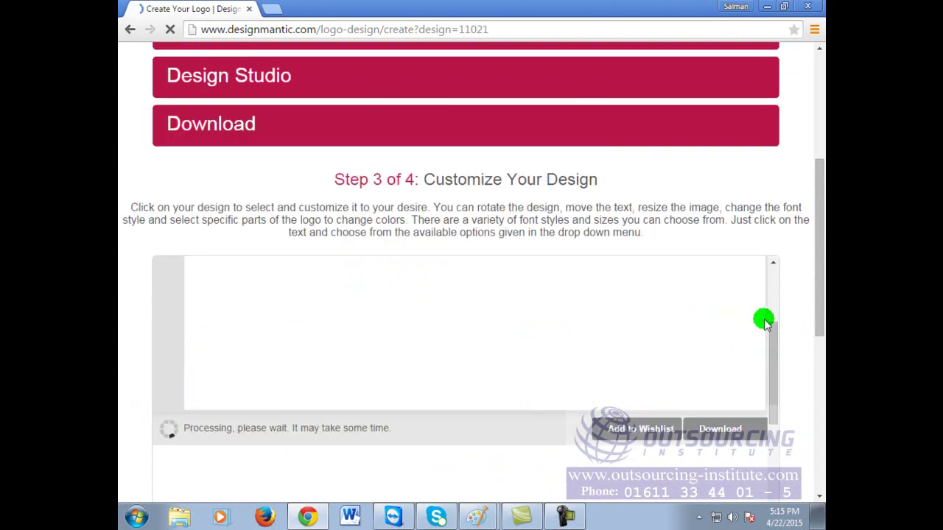
{"action": "scroll", "coordinate": [763, 318], "scroll_direction": "up", "scroll_amount": 3}
Step: Move the barcode-bag icon to the left side of the logo canvas
{"action": "left_click_drag", "start_coordinate": [816, 174], "coordinate": [819, 310]}
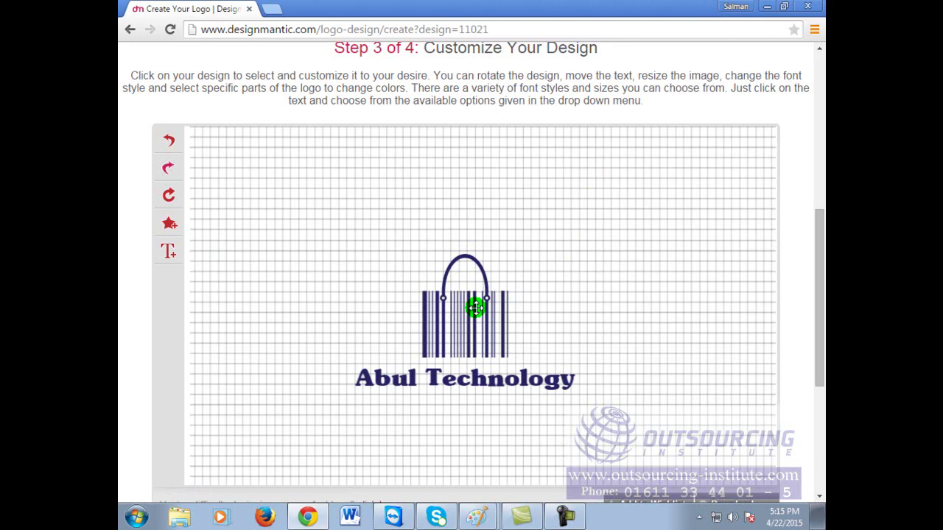
{"action": "left_click", "coordinate": [475, 308]}
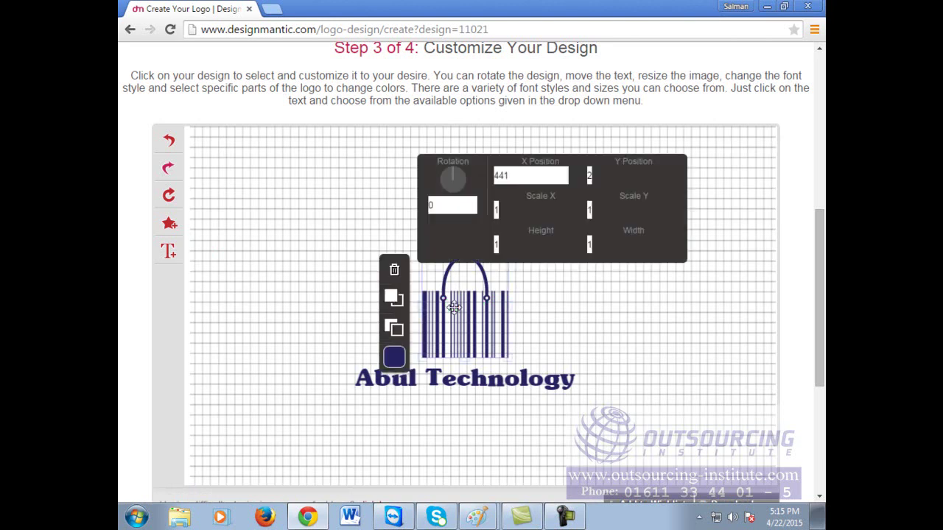
{"action": "left_click", "coordinate": [511, 356]}
{"action": "left_click", "coordinate": [501, 320]}
{"action": "left_click_drag", "start_coordinate": [499, 351], "coordinate": [322, 400]}
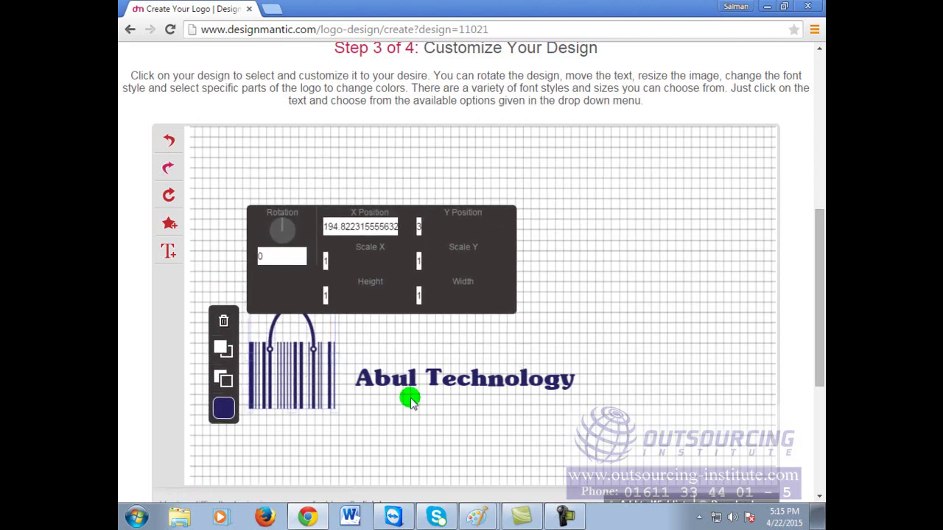
Step: Enlarge the Abul Technology text and place it beside the barcode-bag icon
{"action": "left_click", "coordinate": [398, 385]}
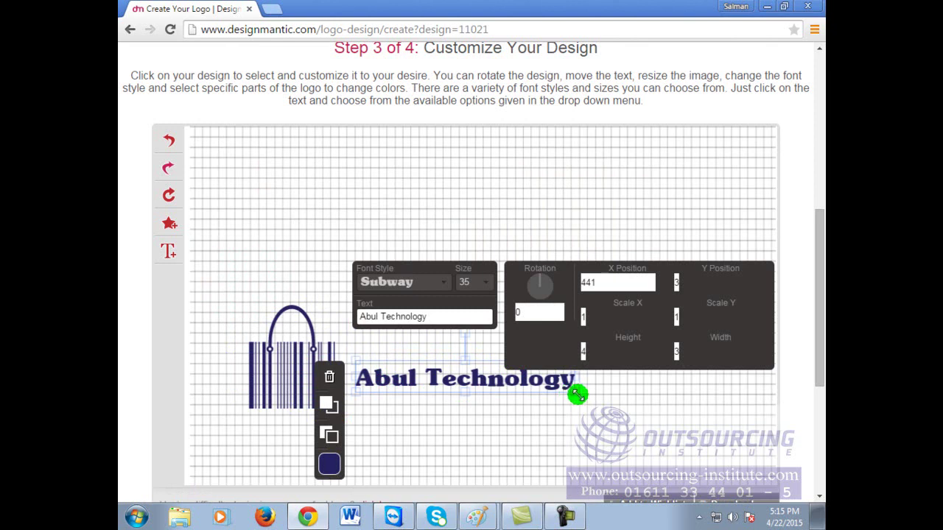
{"action": "left_click_drag", "start_coordinate": [577, 394], "coordinate": [681, 468]}
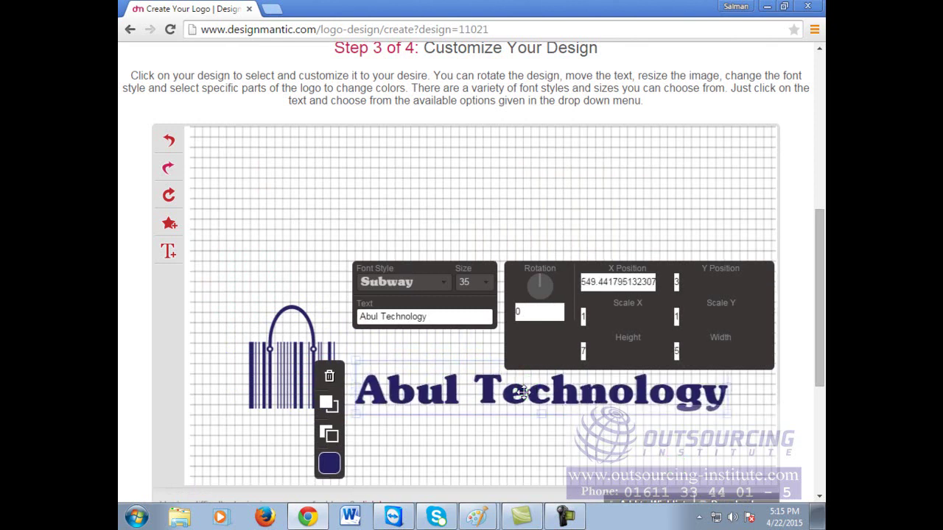
{"action": "left_click_drag", "start_coordinate": [520, 392], "coordinate": [505, 370]}
{"action": "left_click", "coordinate": [361, 168]}
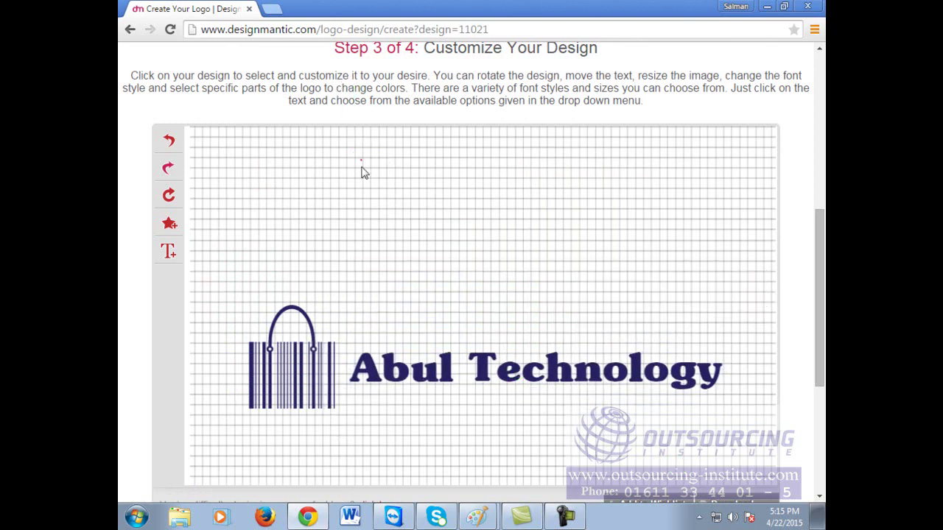
{"action": "left_click", "coordinate": [309, 394]}
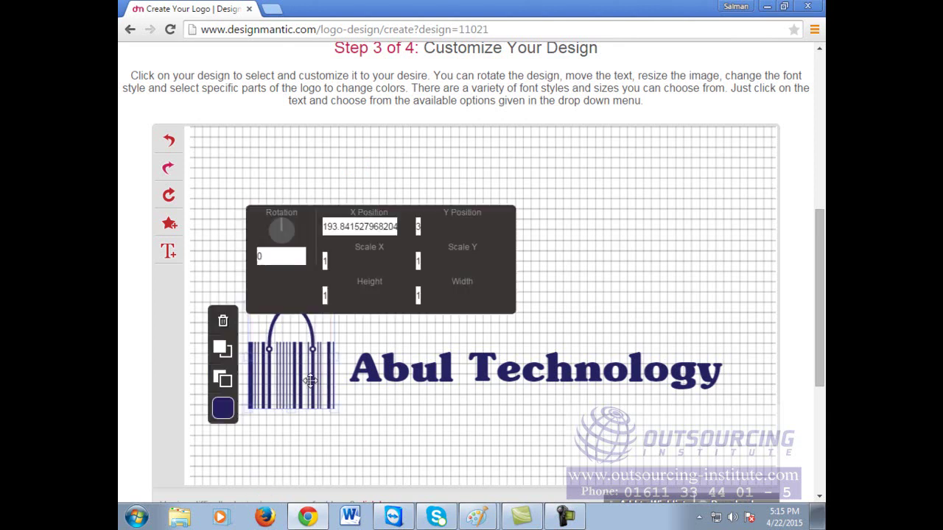
{"action": "left_click", "coordinate": [282, 232]}
{"action": "left_click", "coordinate": [216, 341]}
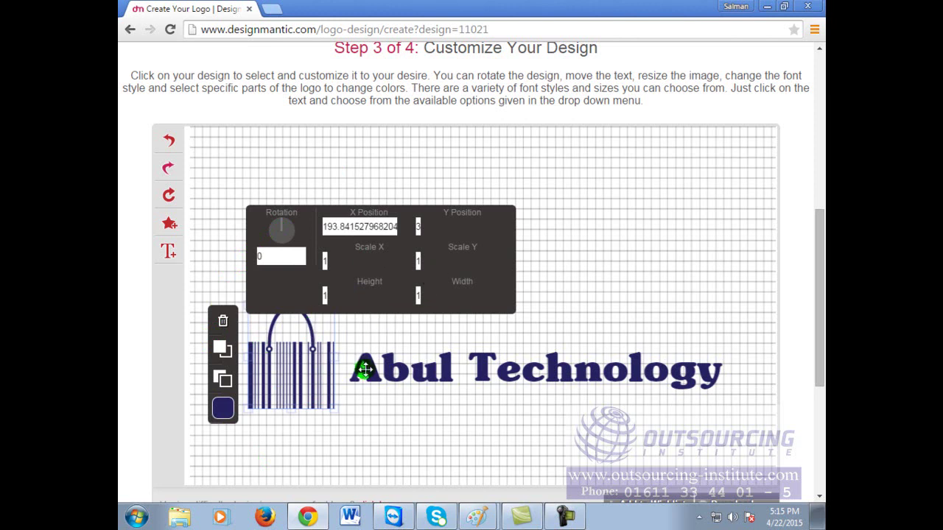
Step: Try pale yellow, then pink, as the colour of the Abul Technology text
{"action": "left_click", "coordinate": [402, 374]}
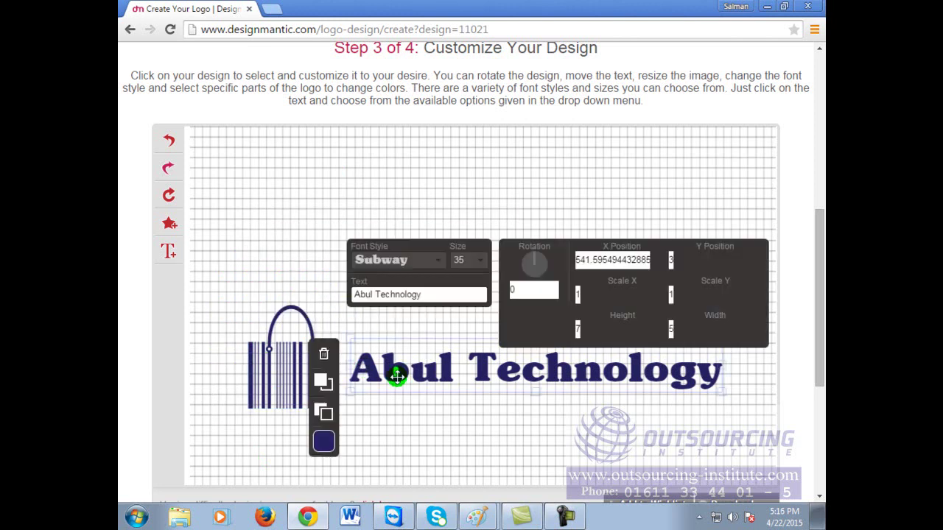
{"action": "left_click", "coordinate": [324, 443]}
{"action": "left_click", "coordinate": [326, 446]}
{"action": "left_click", "coordinate": [326, 445]}
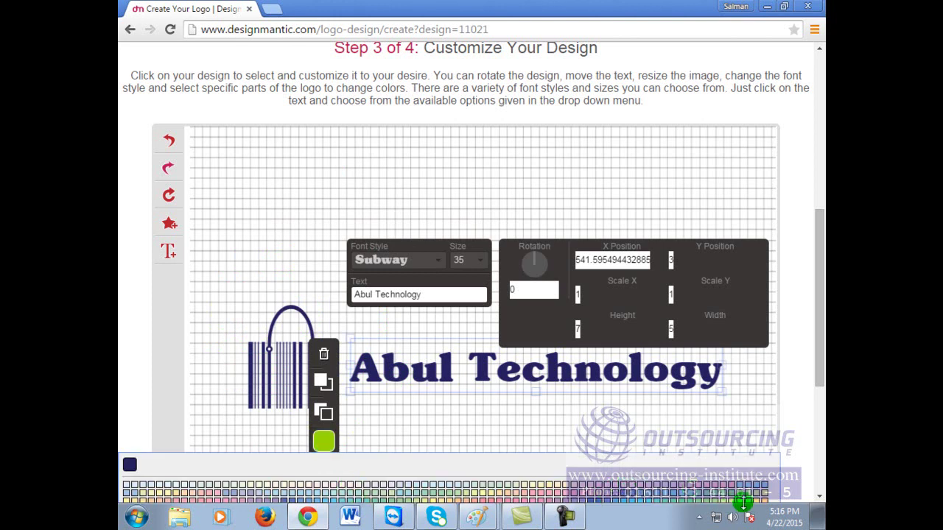
{"action": "left_click", "coordinate": [741, 501]}
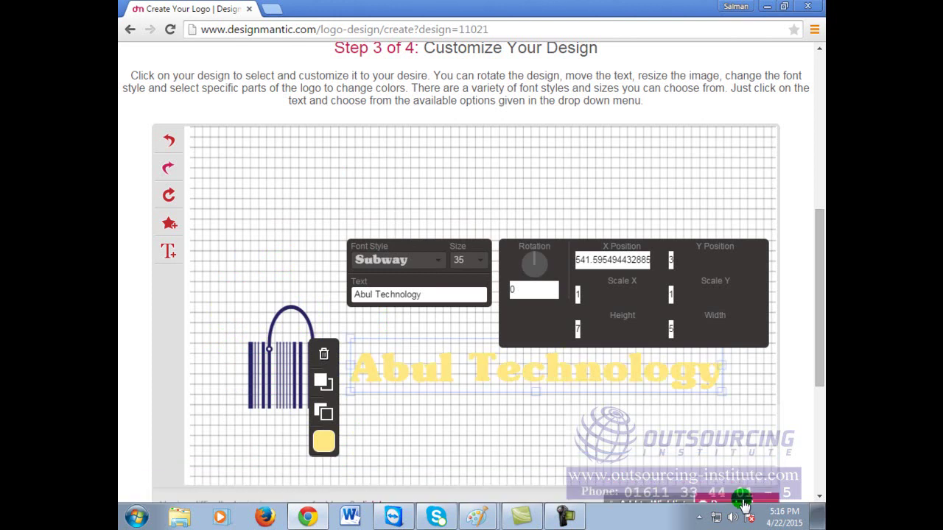
{"action": "left_click", "coordinate": [324, 442]}
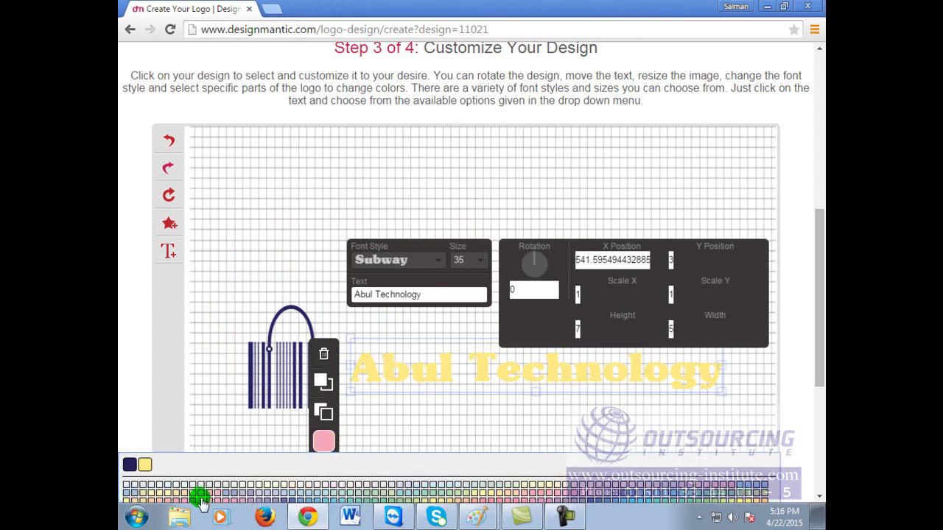
{"action": "left_click", "coordinate": [201, 501]}
{"action": "left_click", "coordinate": [259, 261]}
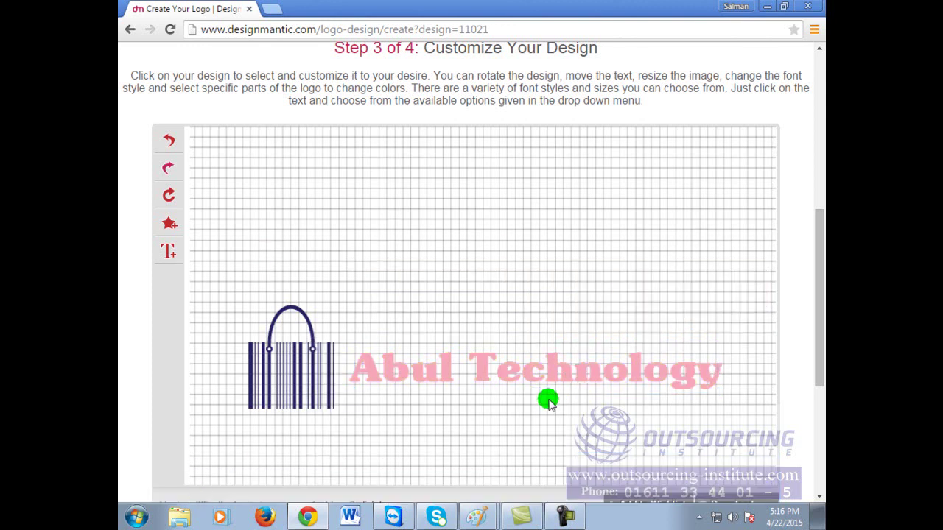
Step: Switch the Abul Technology text to mint green and preview it beside the navy icon
{"action": "left_click", "coordinate": [544, 372]}
{"action": "left_click", "coordinate": [323, 442]}
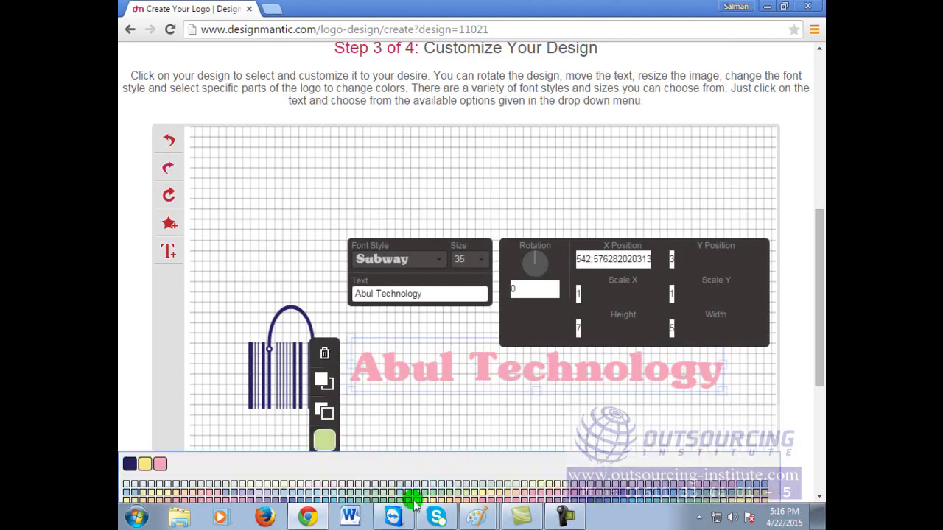
{"action": "left_click", "coordinate": [400, 499]}
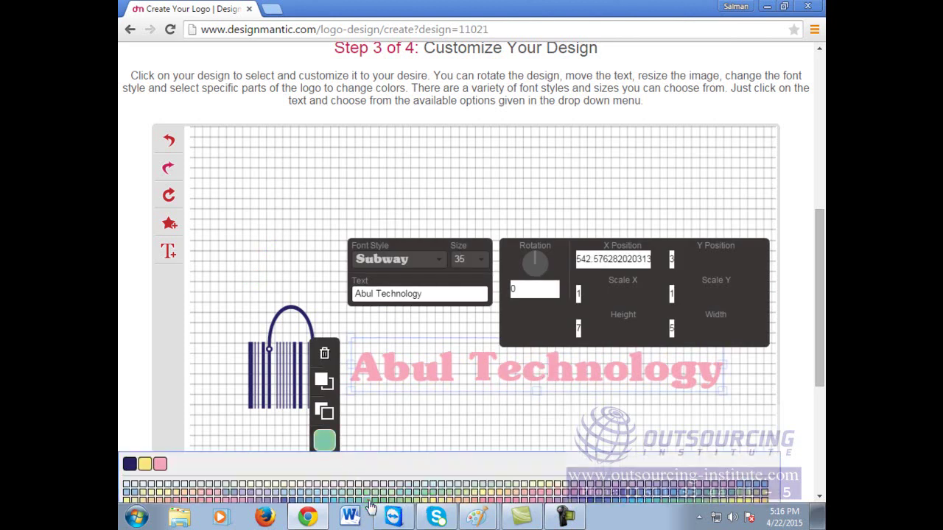
{"action": "left_click", "coordinate": [269, 188]}
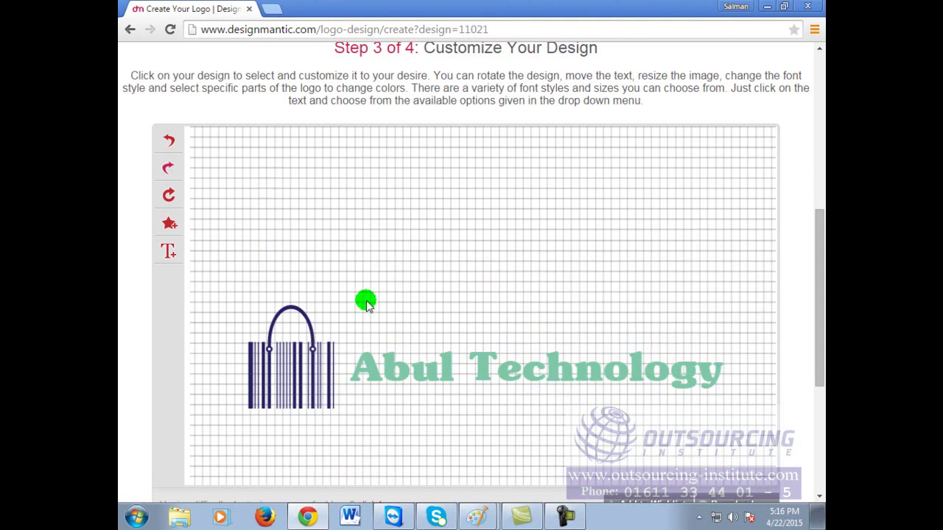
{"action": "left_click", "coordinate": [417, 375]}
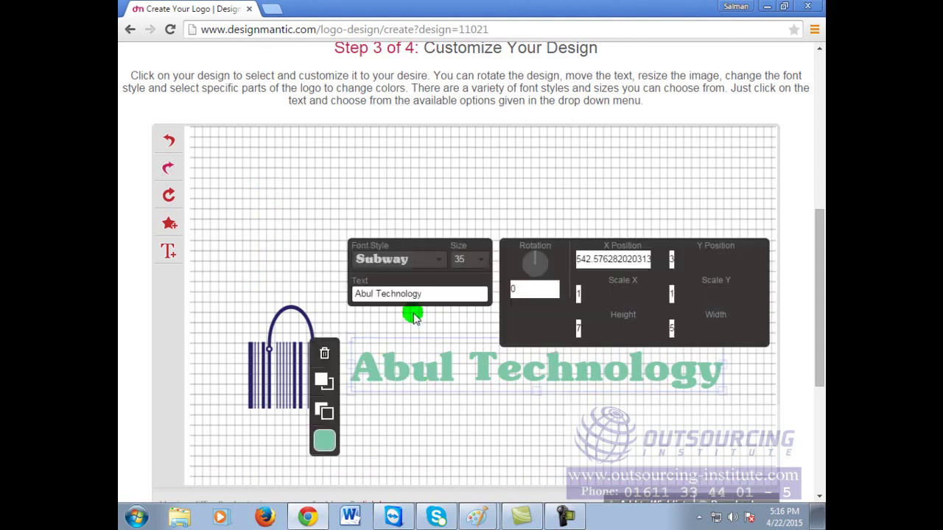
Step: Tilt the company name by setting its rotation to 12, then 5 degrees, and preview it
{"action": "left_click", "coordinate": [479, 267]}
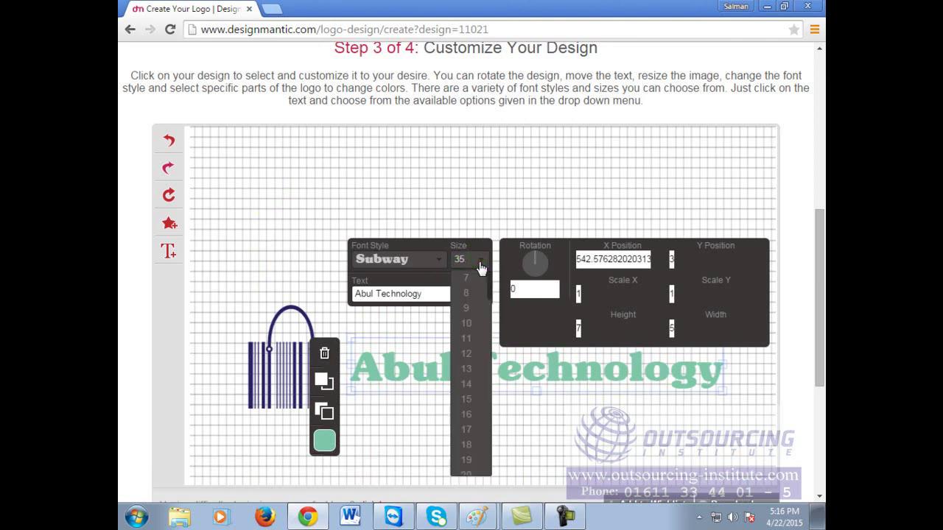
{"action": "double_click", "coordinate": [521, 290]}
{"action": "type", "text": "12"}
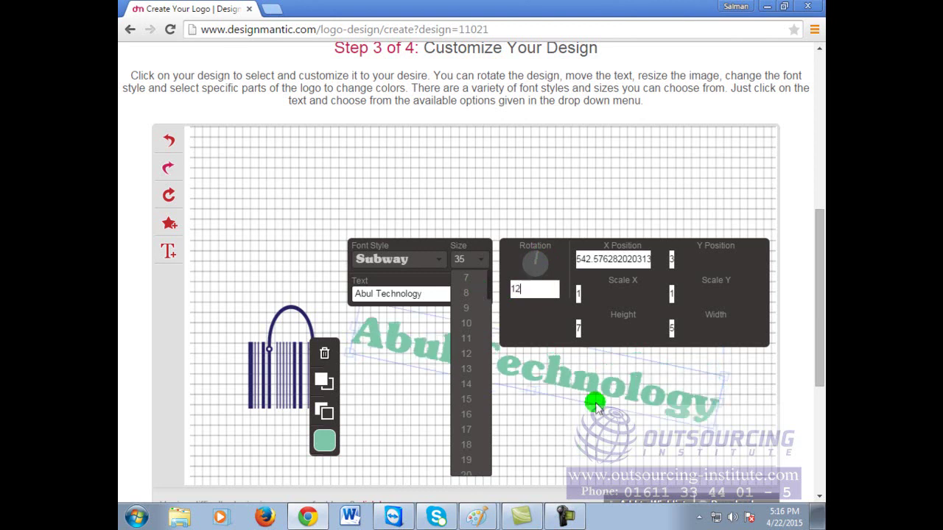
{"action": "double_click", "coordinate": [543, 291]}
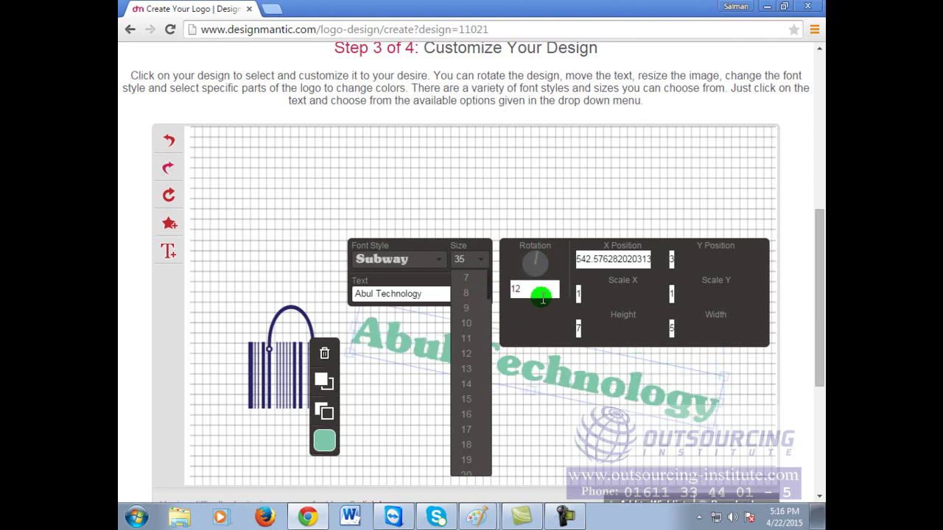
{"action": "key", "text": "BackSpace"}
{"action": "type", "text": "5"}
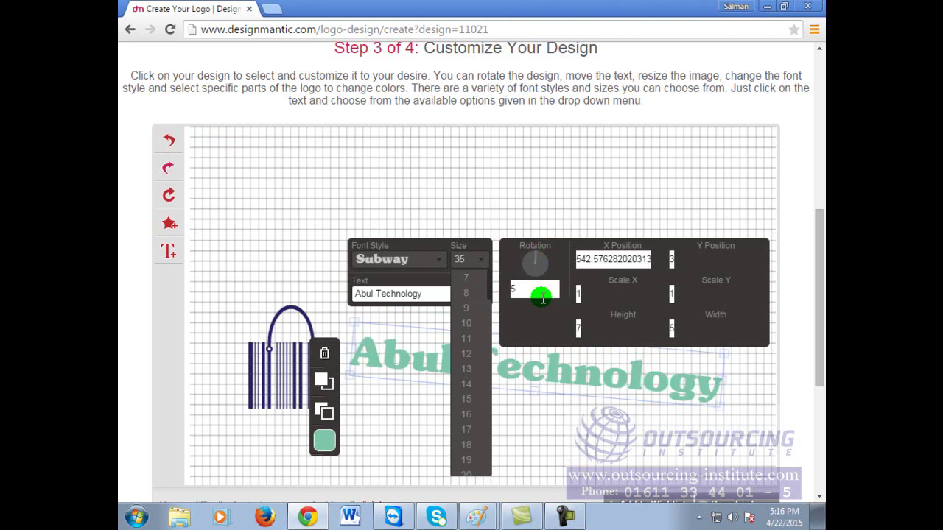
{"action": "left_click", "coordinate": [472, 291]}
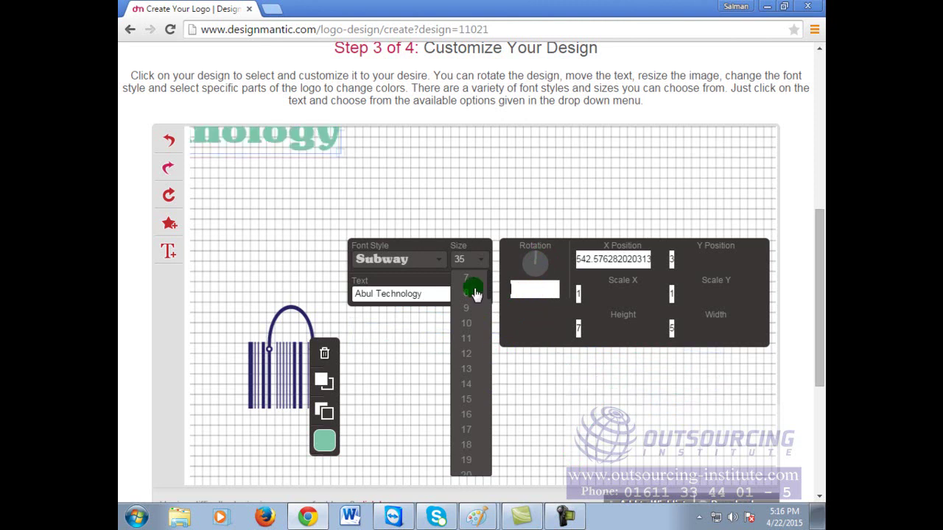
{"action": "type", "text": "0"}
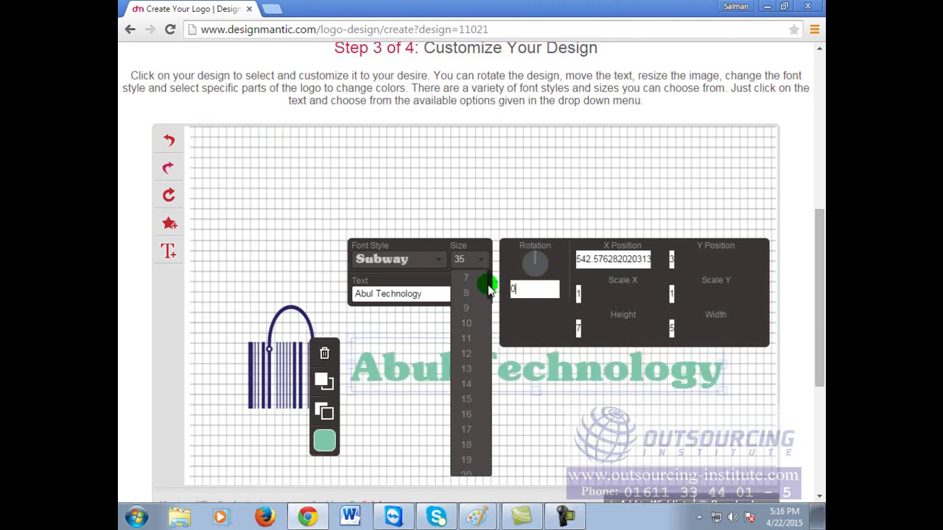
{"action": "key", "text": "BackSpace"}
{"action": "type", "text": "5"}
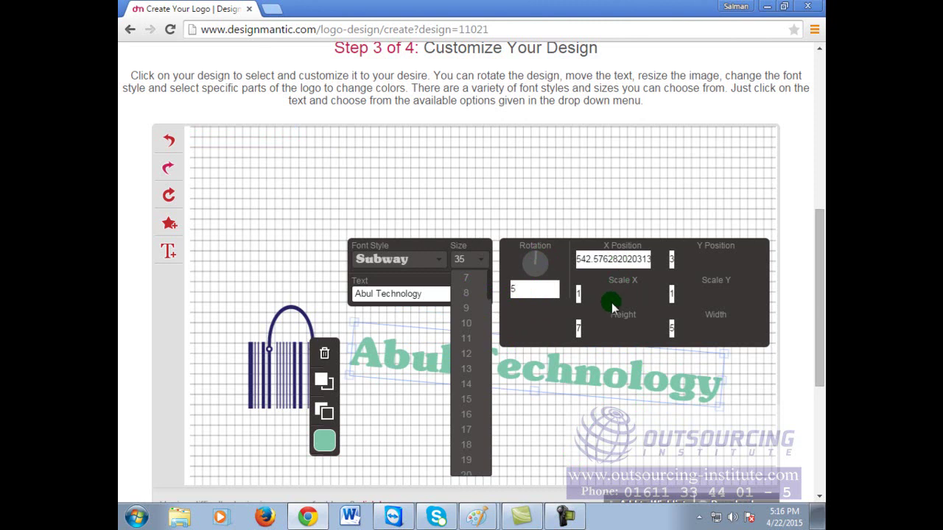
{"action": "left_click", "coordinate": [558, 173]}
{"action": "left_click", "coordinate": [558, 170]}
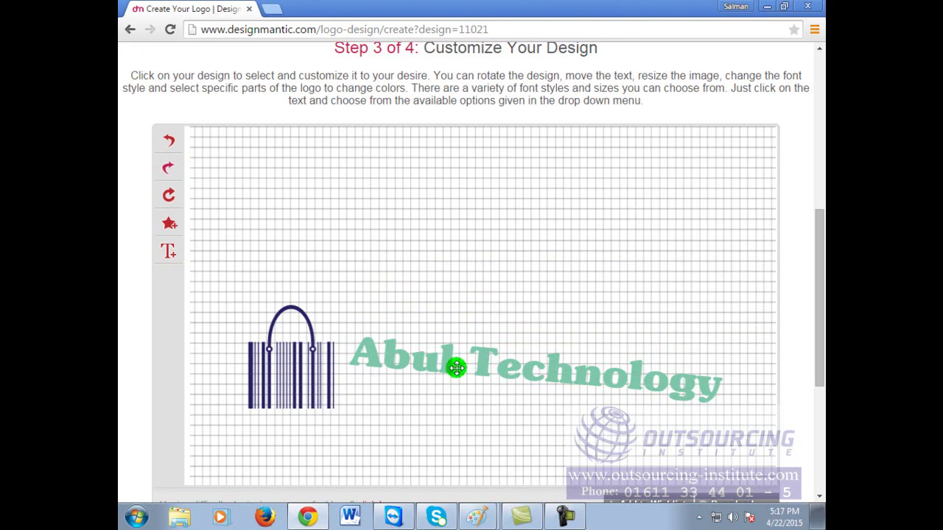
Step: Reset the Abul Technology text's rotation to 0 so it sits level
{"action": "left_click", "coordinate": [457, 367]}
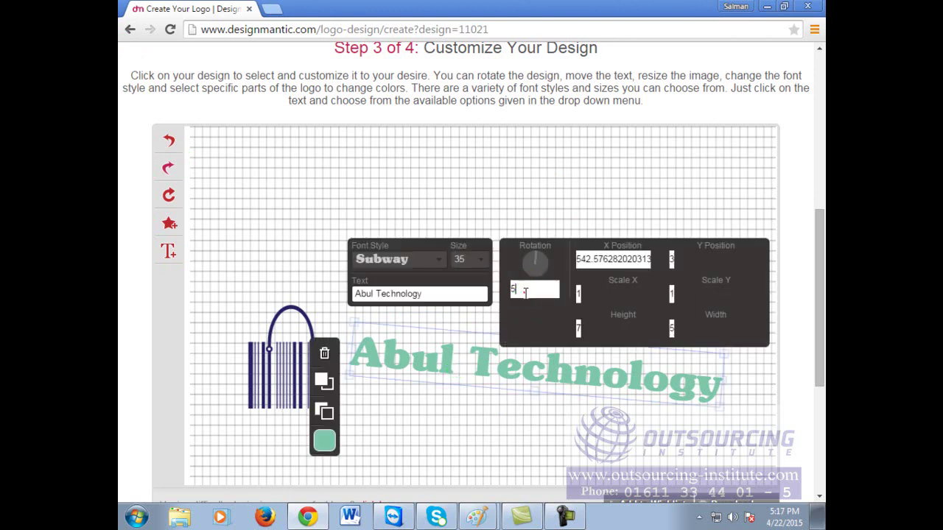
{"action": "left_click_drag", "start_coordinate": [525, 288], "coordinate": [472, 293]}
{"action": "key", "text": "BackSpace"}
{"action": "type", "text": "0"}
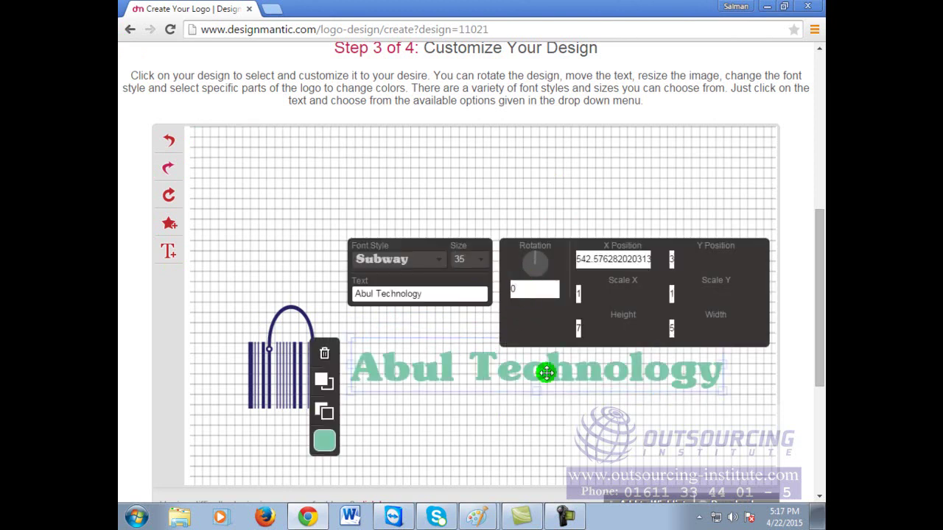
{"action": "left_click", "coordinate": [476, 420]}
{"action": "left_click", "coordinate": [169, 251]}
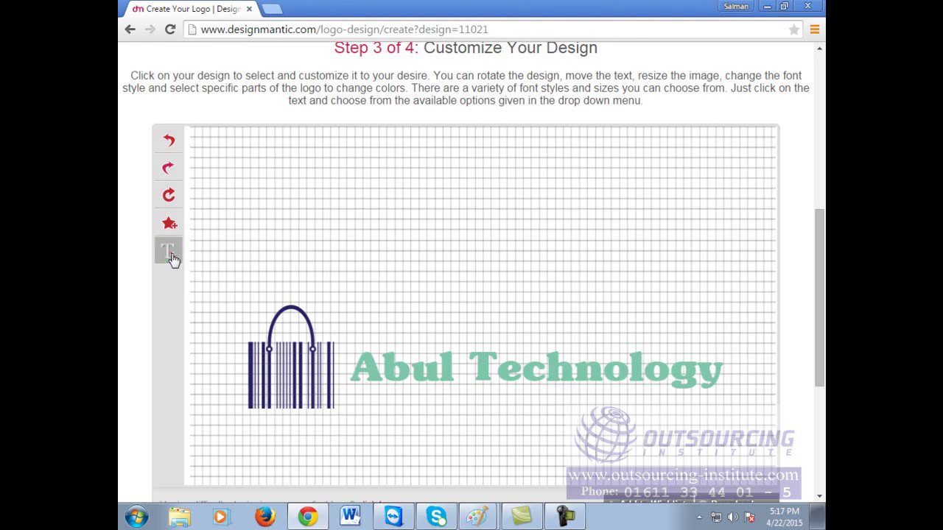
Step: Place a new text object below the logo and change its wording to 'Your Ultimate Solution'
{"action": "left_click_drag", "start_coordinate": [449, 309], "coordinate": [429, 422]}
{"action": "left_click", "coordinate": [411, 417]}
{"action": "left_click", "coordinate": [453, 413]}
{"action": "left_click", "coordinate": [511, 413]}
{"action": "left_click", "coordinate": [486, 360]}
{"action": "left_click_drag", "start_coordinate": [486, 359], "coordinate": [310, 338]}
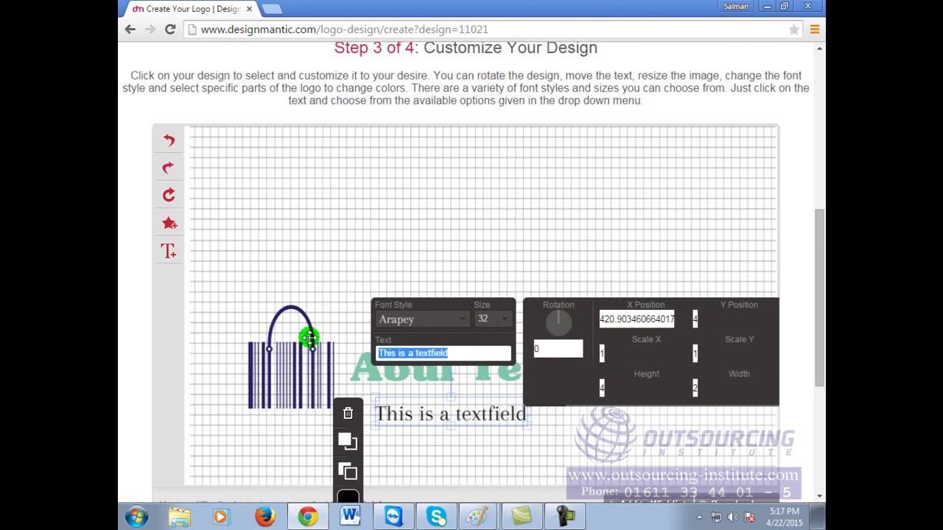
{"action": "type", "text": "Your "}
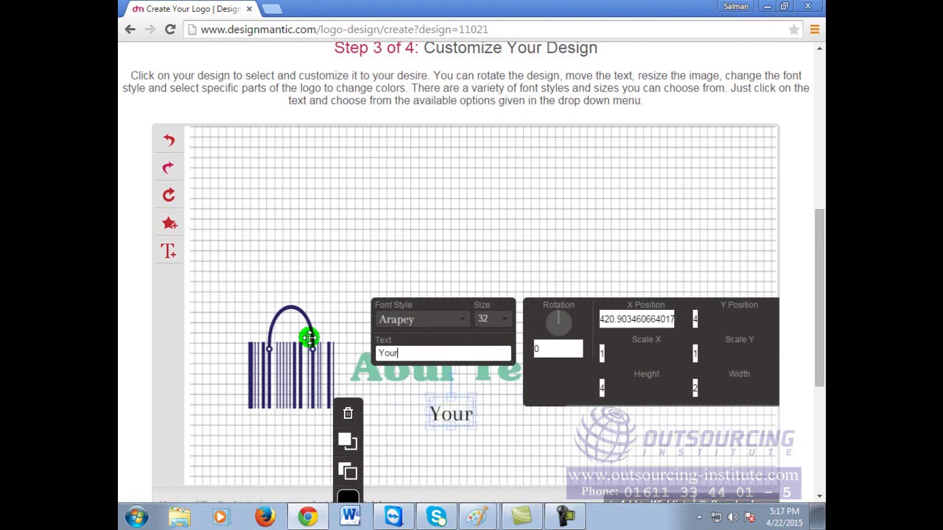
{"action": "type", "text": "Ultima"}
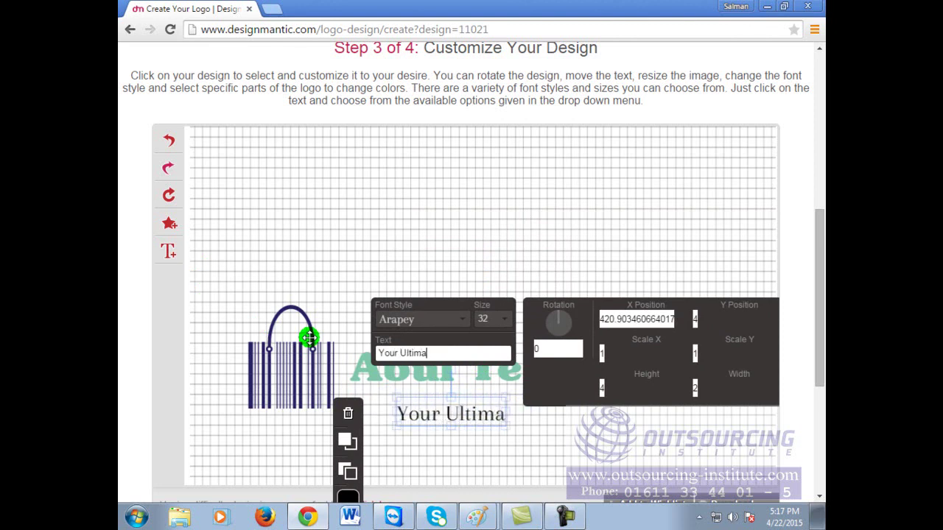
{"action": "type", "text": "te Solution"}
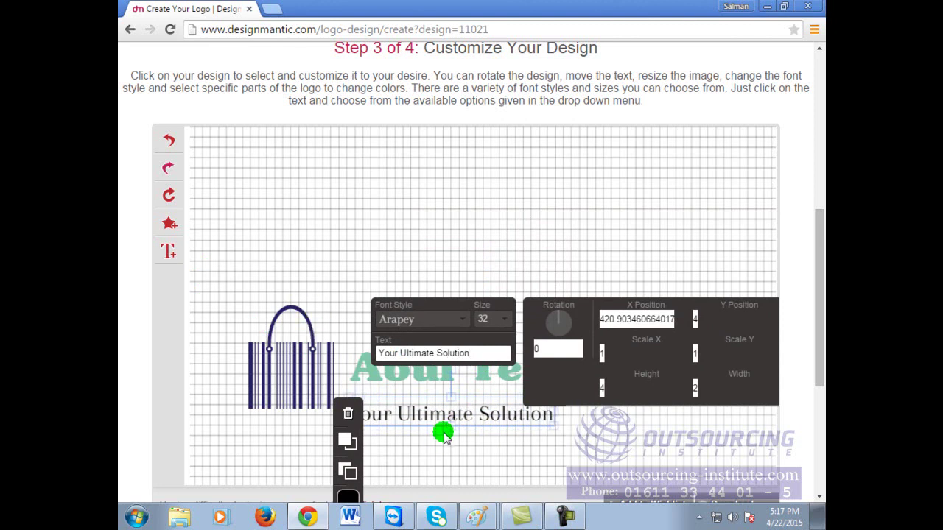
Step: Give the tagline the BoldFinger font and move it under 'Technology'
{"action": "left_click", "coordinate": [460, 329]}
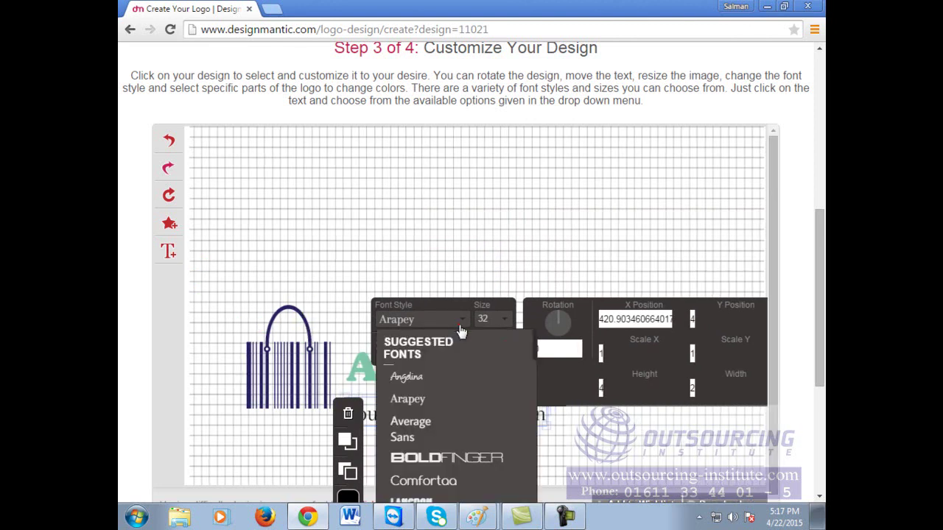
{"action": "left_click", "coordinate": [466, 460]}
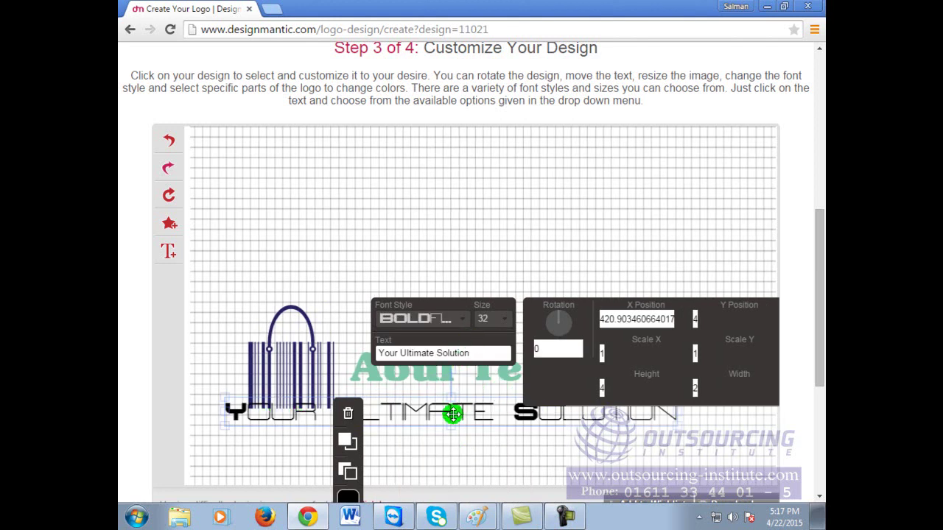
{"action": "left_click", "coordinate": [246, 402]}
{"action": "left_click_drag", "start_coordinate": [247, 402], "coordinate": [509, 403]}
{"action": "left_click", "coordinate": [656, 214]}
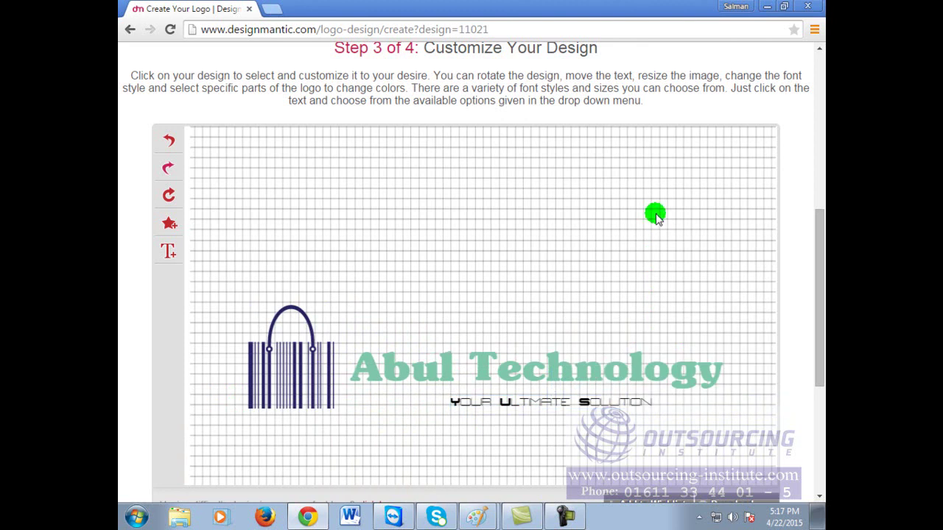
{"action": "left_click", "coordinate": [598, 401]}
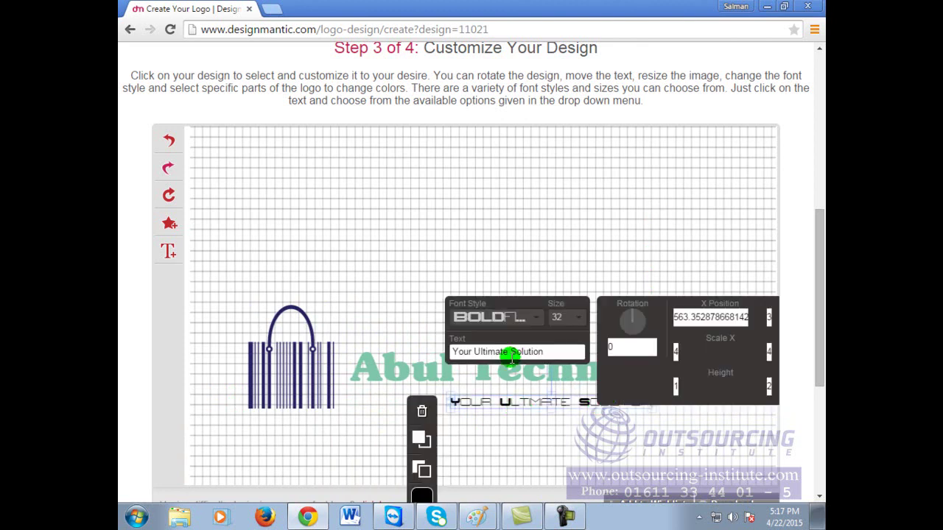
{"action": "left_click", "coordinate": [563, 458]}
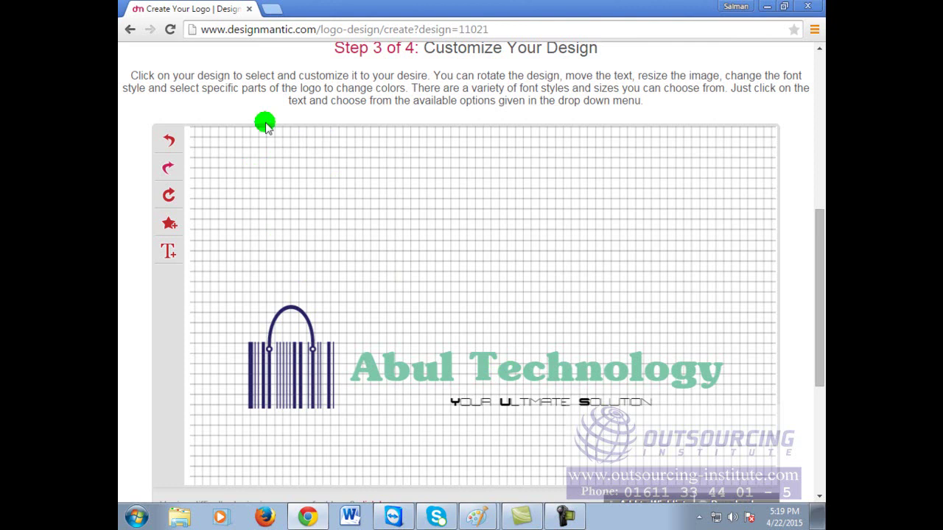
Step: Go to google.com in a new browser tab
{"action": "left_click", "coordinate": [271, 9]}
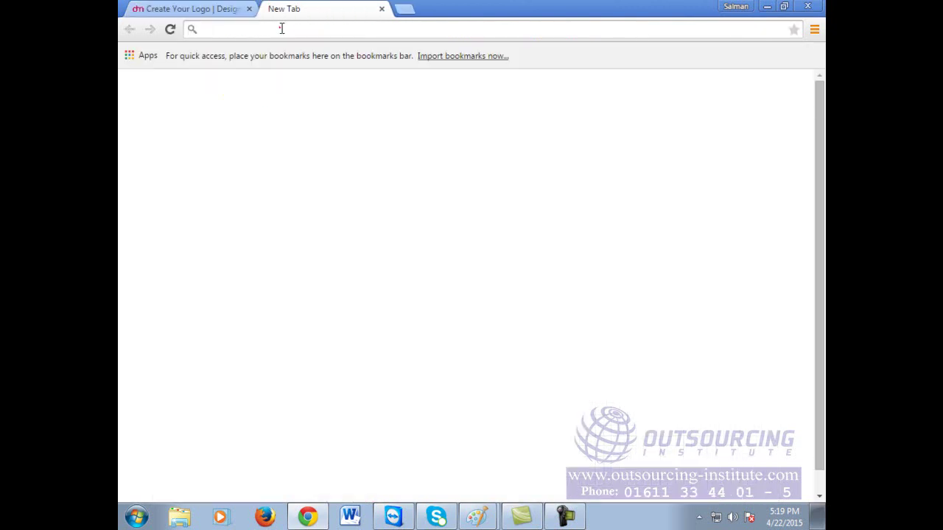
{"action": "left_click", "coordinate": [280, 28]}
{"action": "type", "text": "g"}
{"action": "key", "text": "Return"}
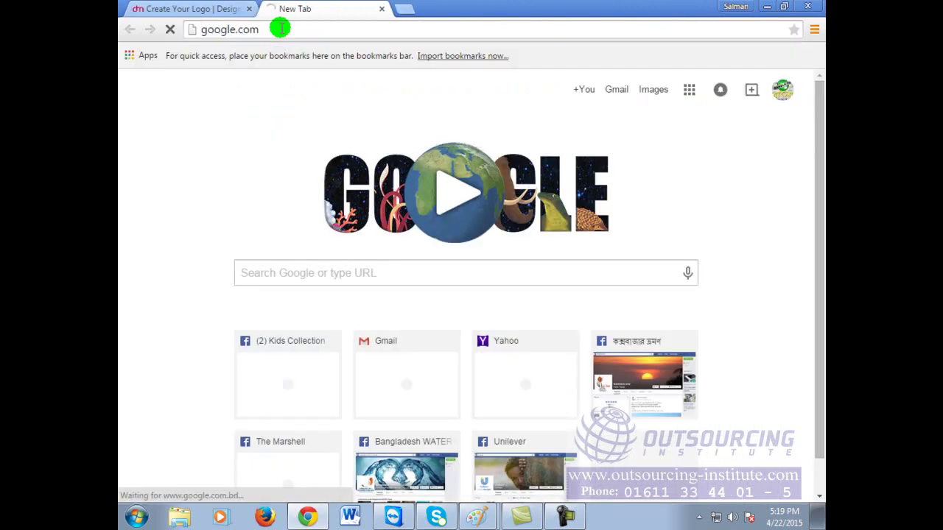
Step: Search Google for 'online logo creator', then refine the query to 'online logo maker'
{"action": "left_click", "coordinate": [387, 269]}
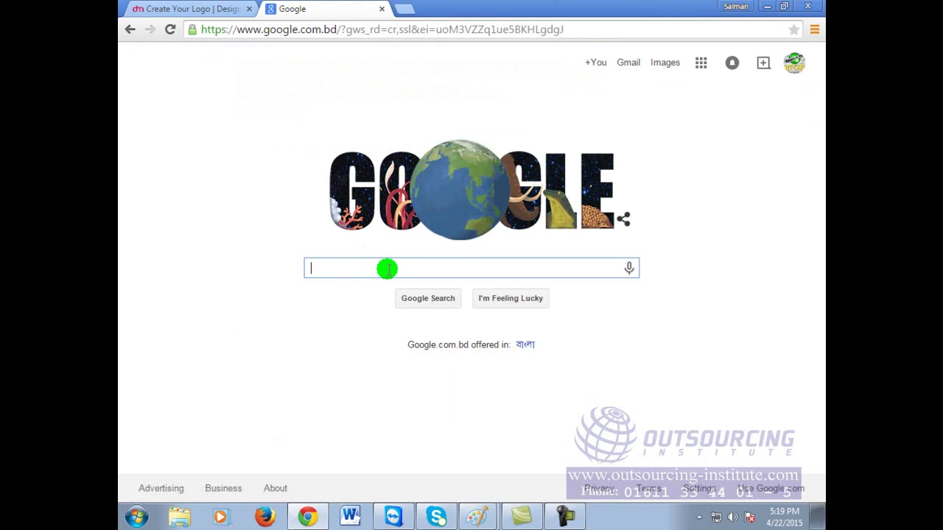
{"action": "type", "text": "onl"}
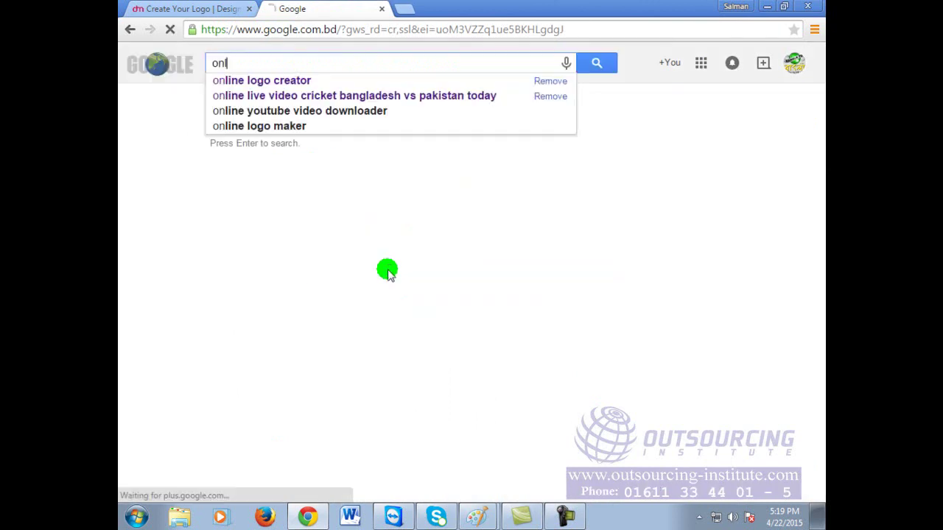
{"action": "type", "text": "ine logo g"}
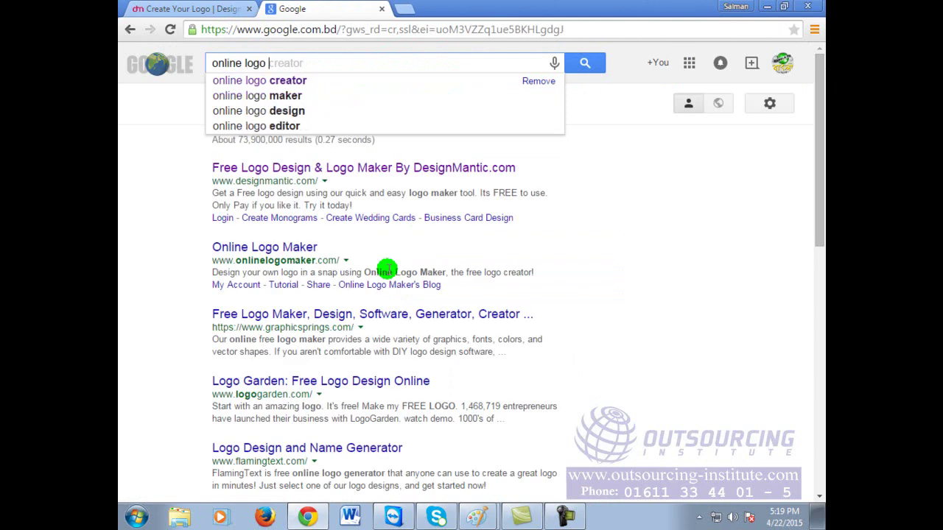
{"action": "key", "text": "BackSpace"}
{"action": "type", "text": "creator"}
{"action": "key", "text": "Return"}
{"action": "left_click", "coordinate": [389, 60]}
{"action": "key", "text": "BackSpace"}
{"action": "key", "text": "BackSpace"}
{"action": "key", "text": "BackSpace"}
{"action": "key", "text": "BackSpace"}
{"action": "key", "text": "BackSpace"}
{"action": "key", "text": "BackSpace"}
{"action": "key", "text": "BackSpace"}
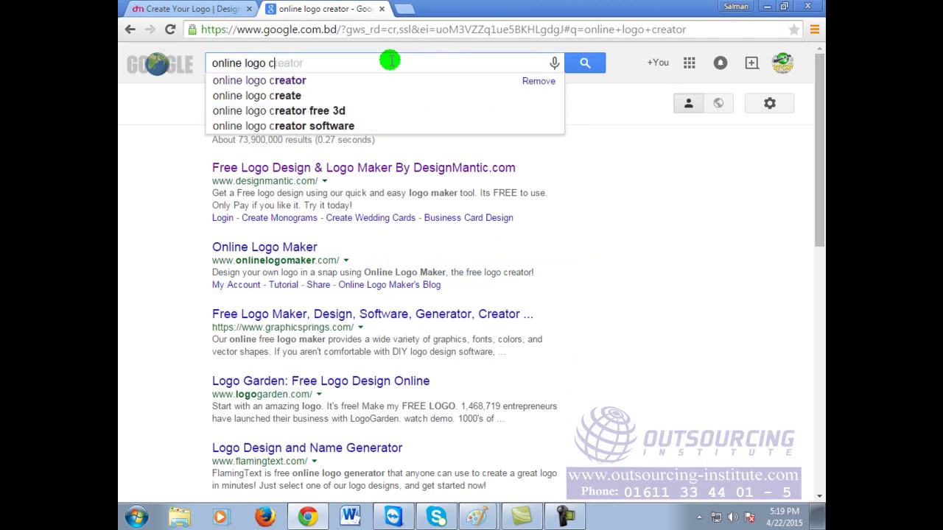
{"action": "type", "text": "maker"}
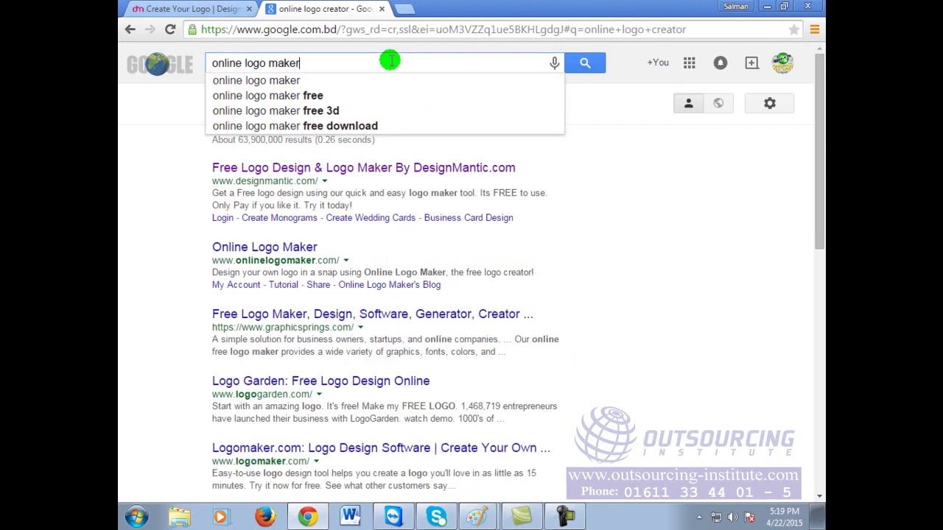
{"action": "key", "text": "Return"}
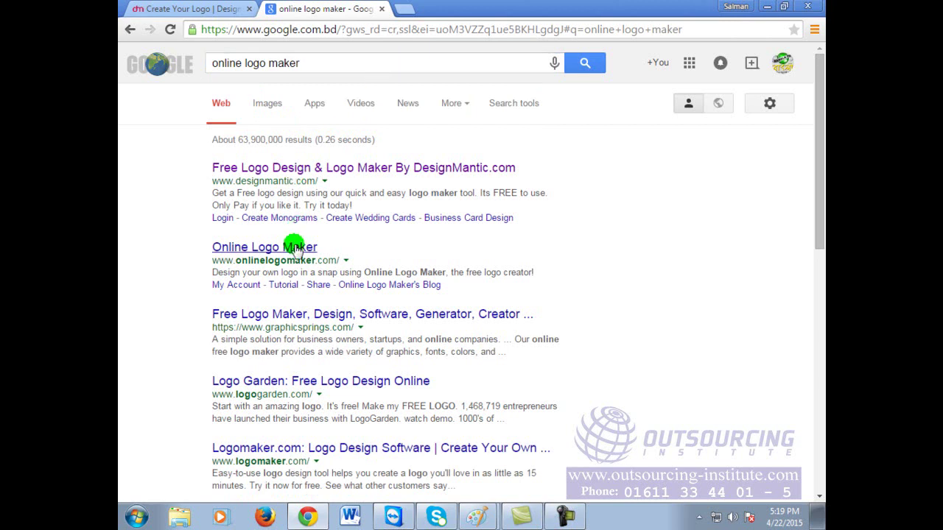
Step: Glance at the onlinelogomaker.com result, then open and browse the Logomaker.com homepage instead
{"action": "left_click", "coordinate": [288, 246]}
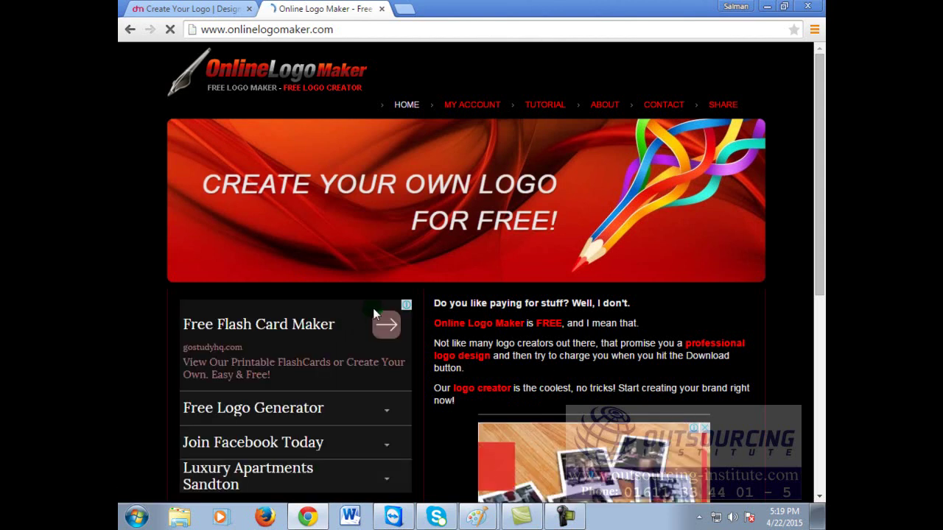
{"action": "scroll", "coordinate": [618, 339], "scroll_direction": "down", "scroll_amount": 5}
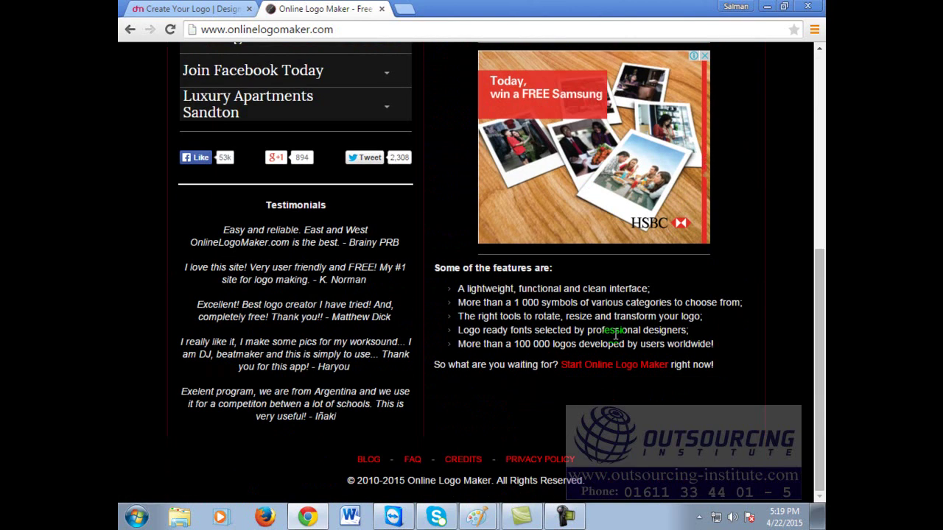
{"action": "left_click", "coordinate": [131, 31]}
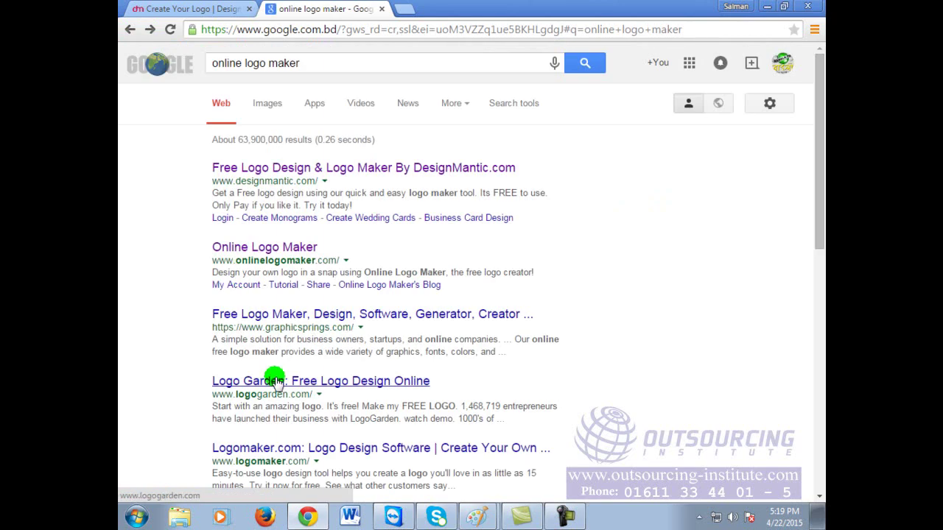
{"action": "scroll", "coordinate": [303, 391], "scroll_direction": "down", "scroll_amount": 1}
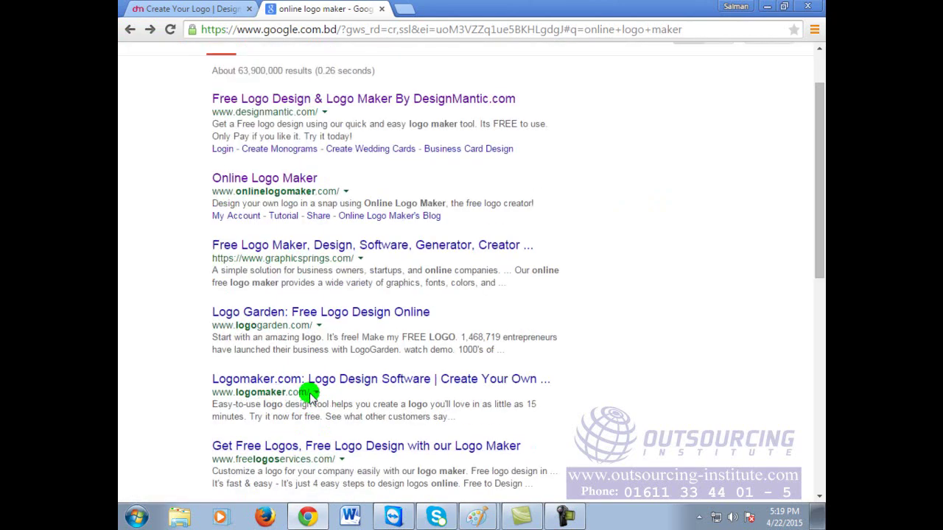
{"action": "left_click", "coordinate": [310, 380]}
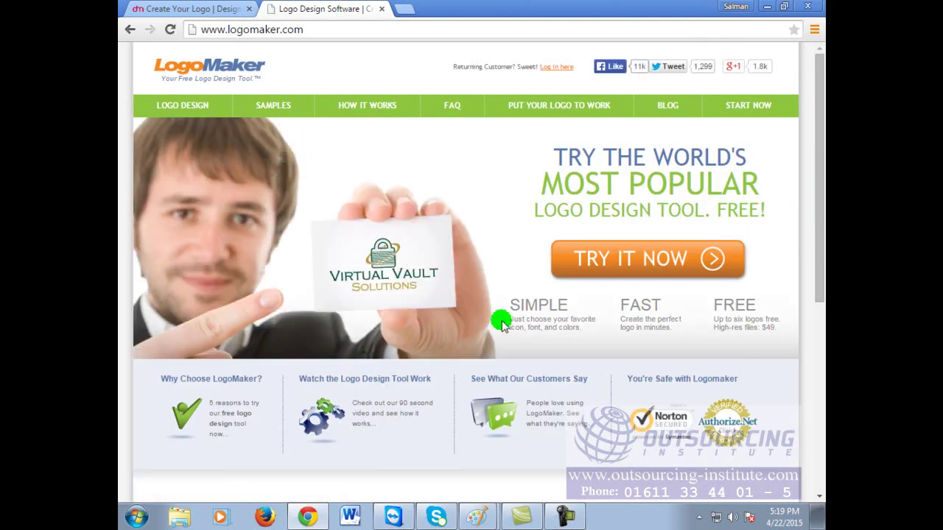
{"action": "scroll", "coordinate": [501, 322], "scroll_direction": "down", "scroll_amount": 3}
{"action": "scroll", "coordinate": [501, 322], "scroll_direction": "up", "scroll_amount": 3}
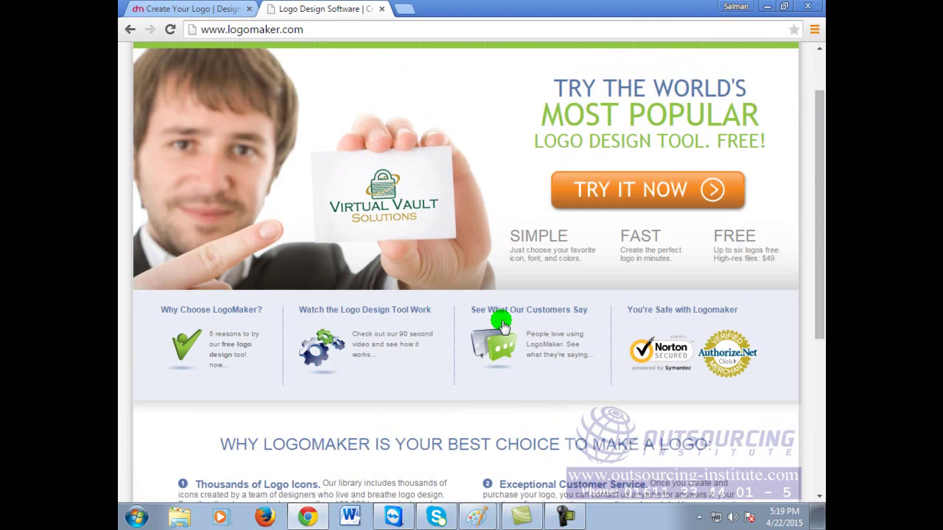
Step: Return to the DesignMantic editor and download the finished Abul Technology logo
{"action": "left_click", "coordinate": [188, 8]}
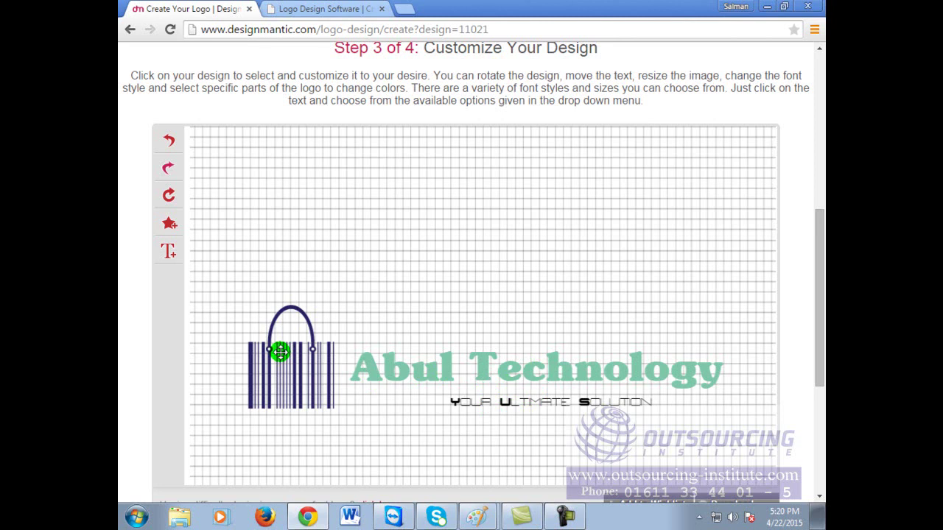
{"action": "scroll", "coordinate": [587, 309], "scroll_direction": "down", "scroll_amount": 3}
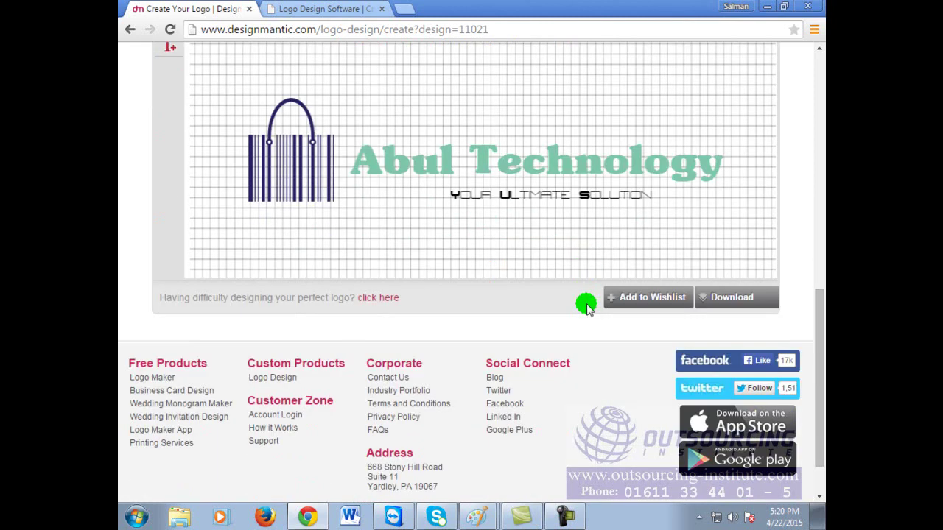
{"action": "scroll", "coordinate": [587, 310], "scroll_direction": "up", "scroll_amount": 2}
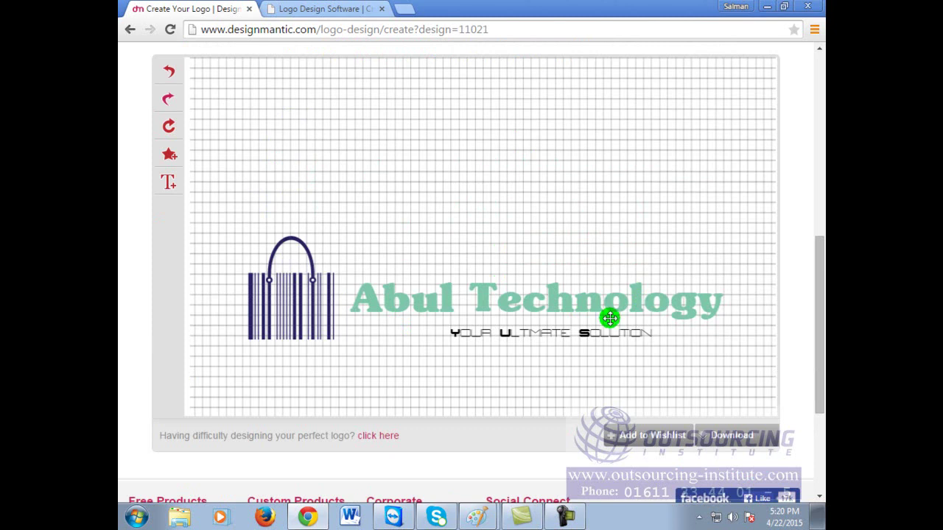
{"action": "left_click", "coordinate": [724, 440]}
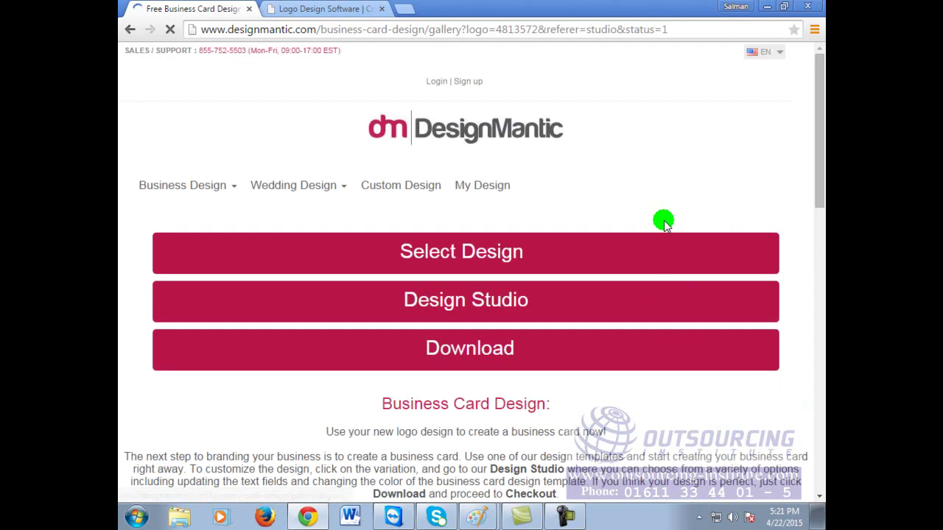
Step: Check the LogoMaker tab, then step back three pages in DesignMantic to the home page form
{"action": "left_click", "coordinate": [304, 8]}
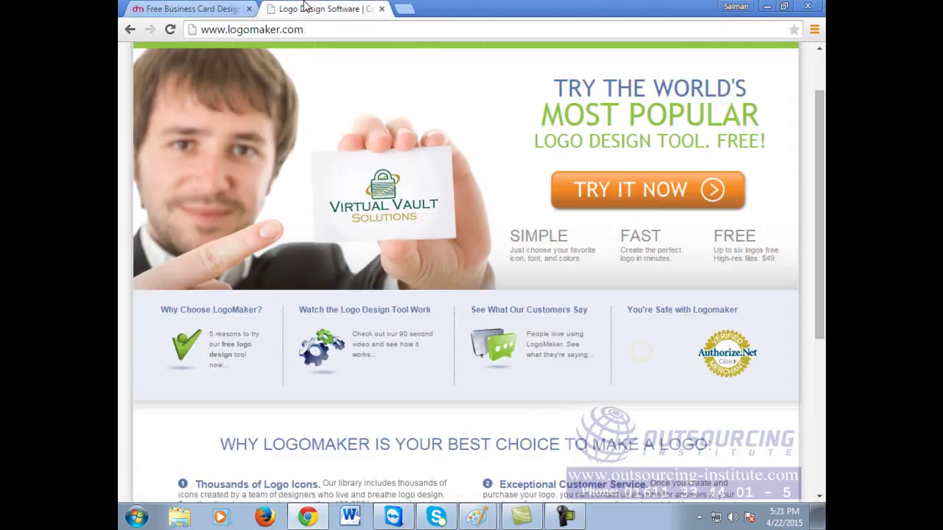
{"action": "scroll", "coordinate": [468, 411], "scroll_direction": "up", "scroll_amount": 1}
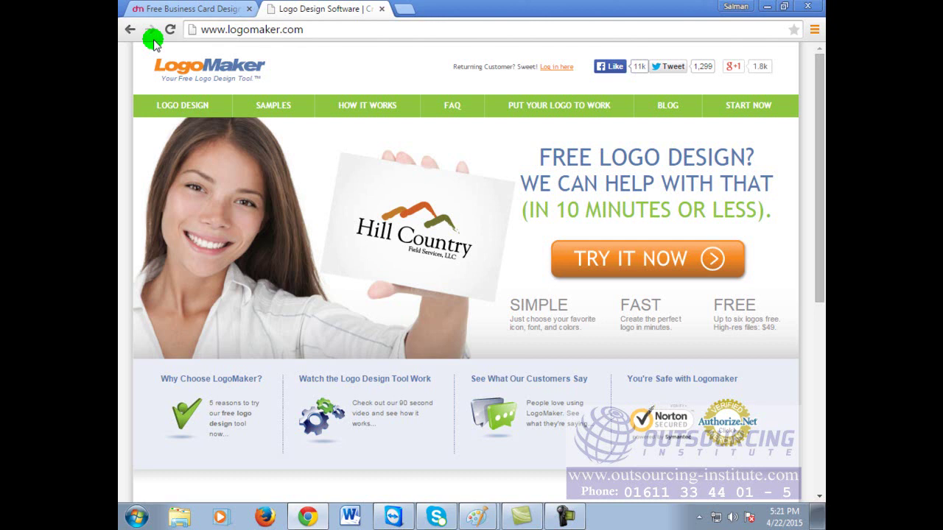
{"action": "left_click", "coordinate": [188, 9]}
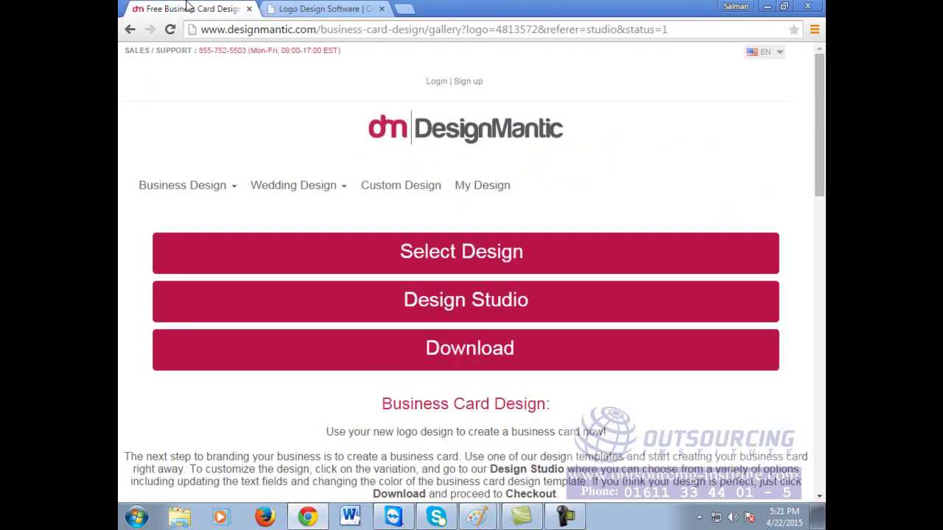
{"action": "left_click", "coordinate": [131, 30]}
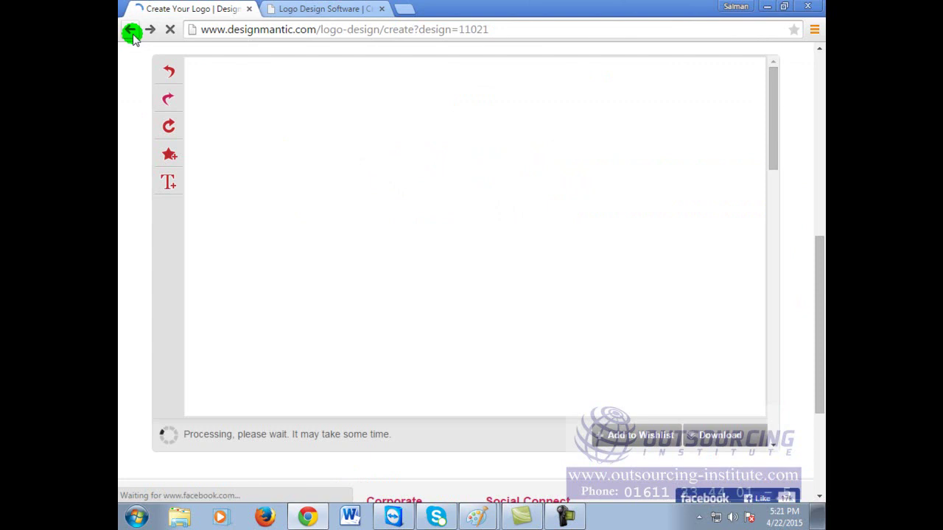
{"action": "left_click", "coordinate": [130, 30]}
{"action": "left_click", "coordinate": [131, 30]}
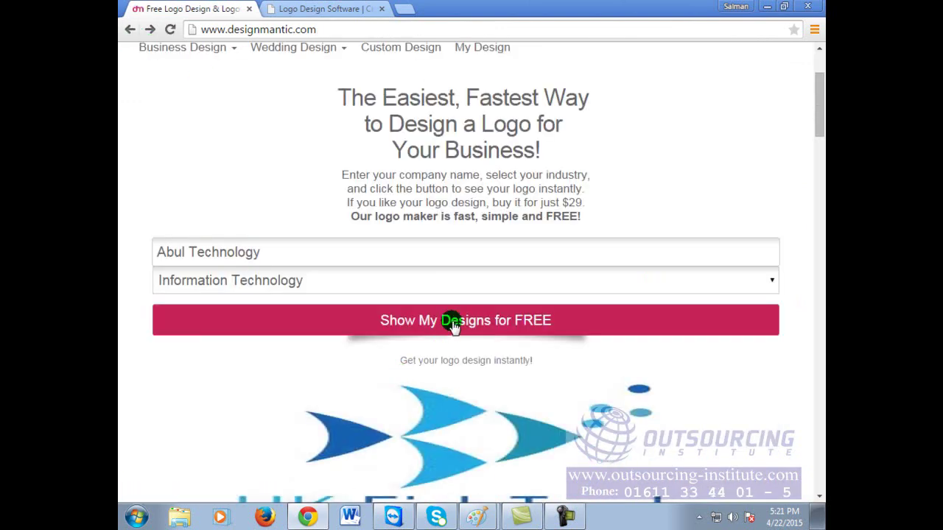
Step: Go forward to the Abul Technology logo samples gallery and focus its Company Name field
{"action": "left_click", "coordinate": [149, 30]}
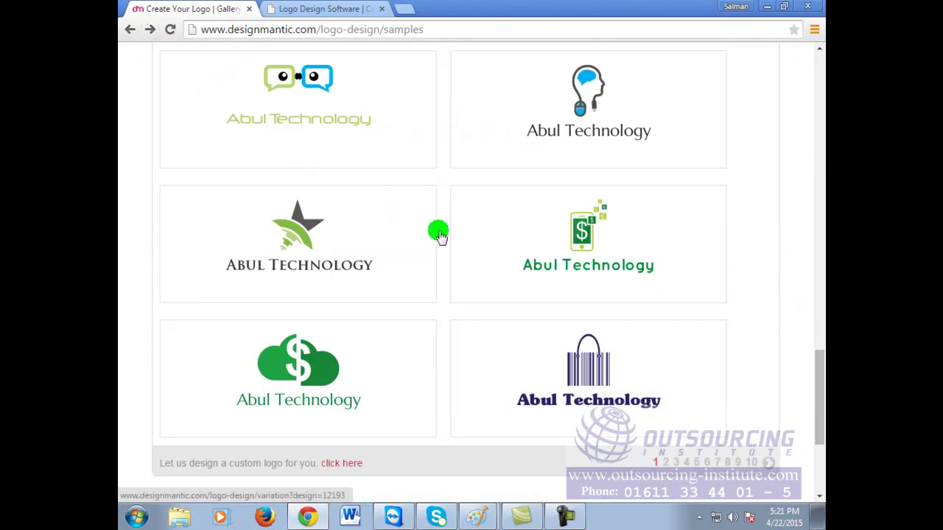
{"action": "left_click", "coordinate": [665, 465]}
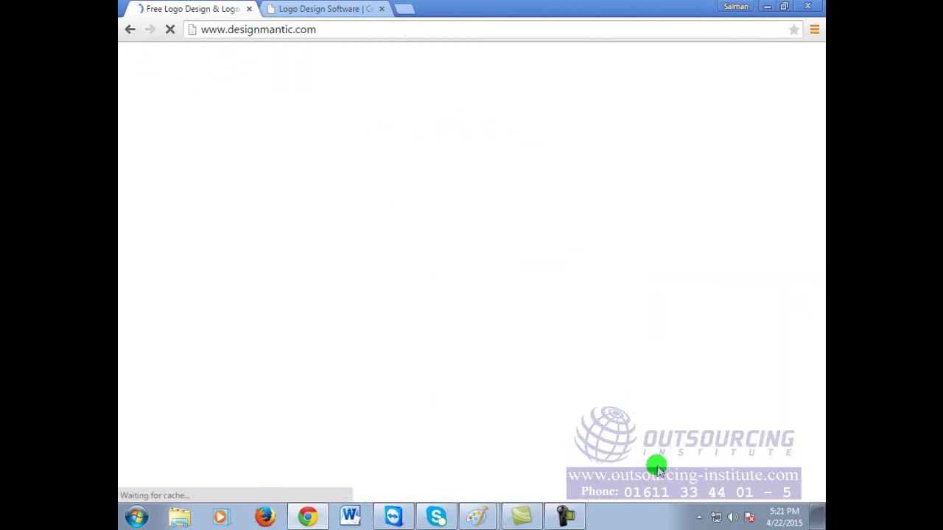
{"action": "scroll", "coordinate": [635, 322], "scroll_direction": "down", "scroll_amount": 8}
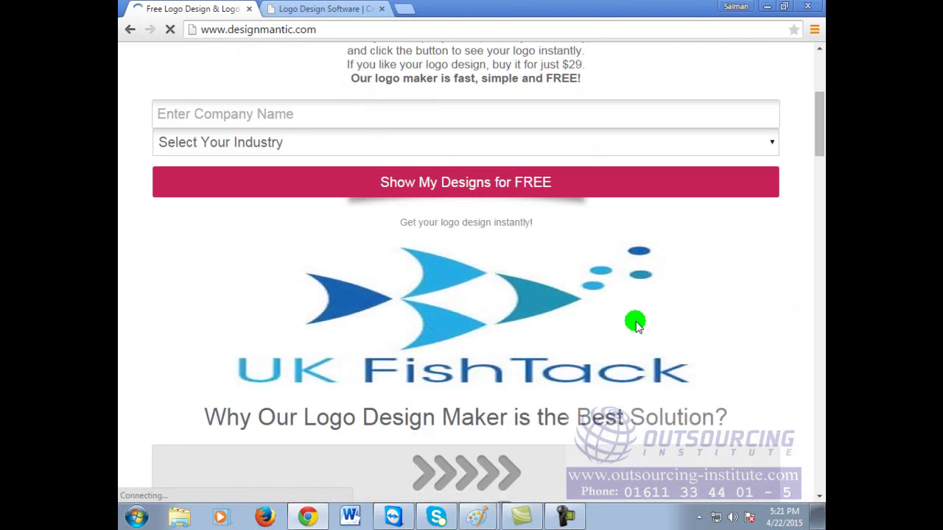
{"action": "scroll", "coordinate": [636, 322], "scroll_direction": "down", "scroll_amount": 1}
{"action": "scroll", "coordinate": [636, 322], "scroll_direction": "down", "scroll_amount": 3}
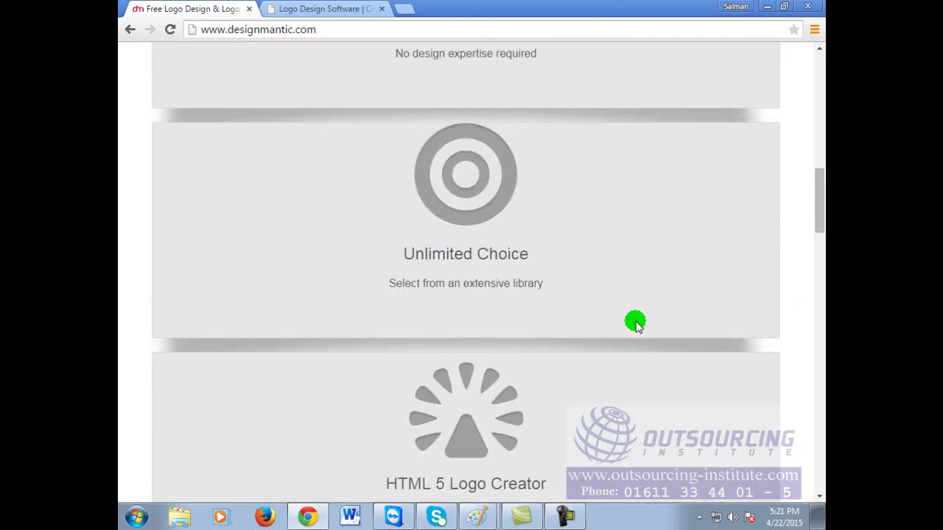
{"action": "scroll", "coordinate": [635, 322], "scroll_direction": "up", "scroll_amount": 9}
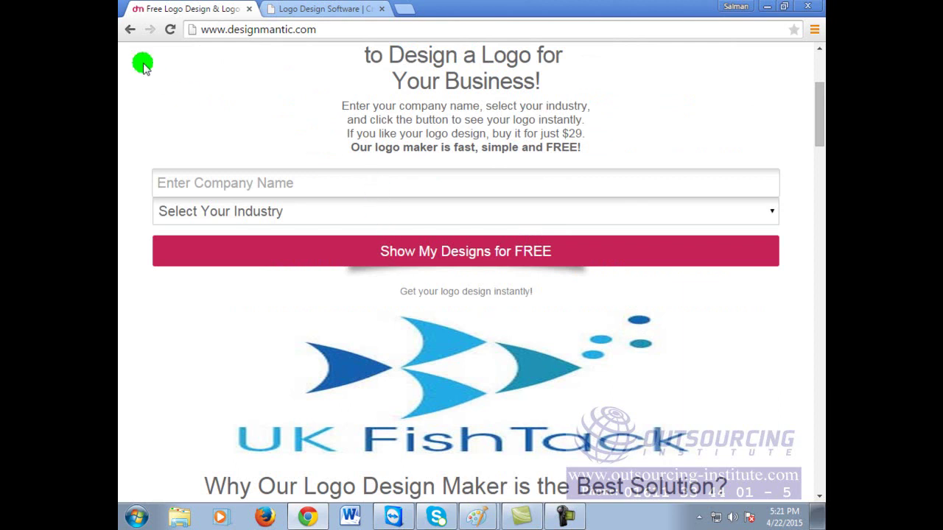
{"action": "left_click", "coordinate": [130, 30]}
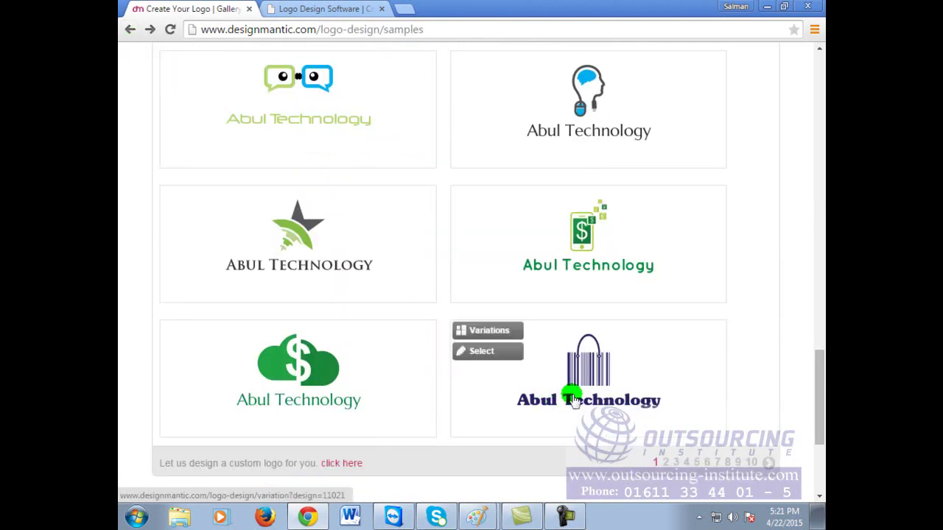
{"action": "scroll", "coordinate": [568, 385], "scroll_direction": "up", "scroll_amount": 14}
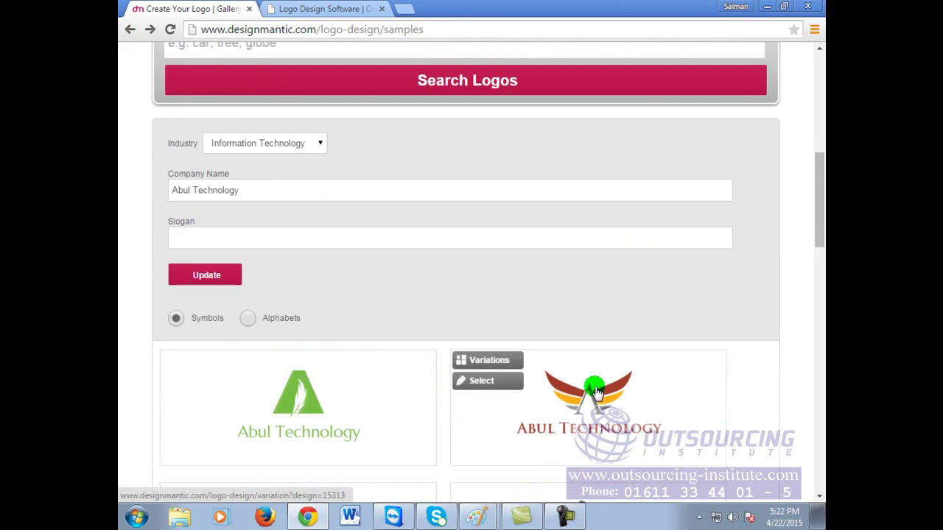
{"action": "left_click", "coordinate": [349, 190]}
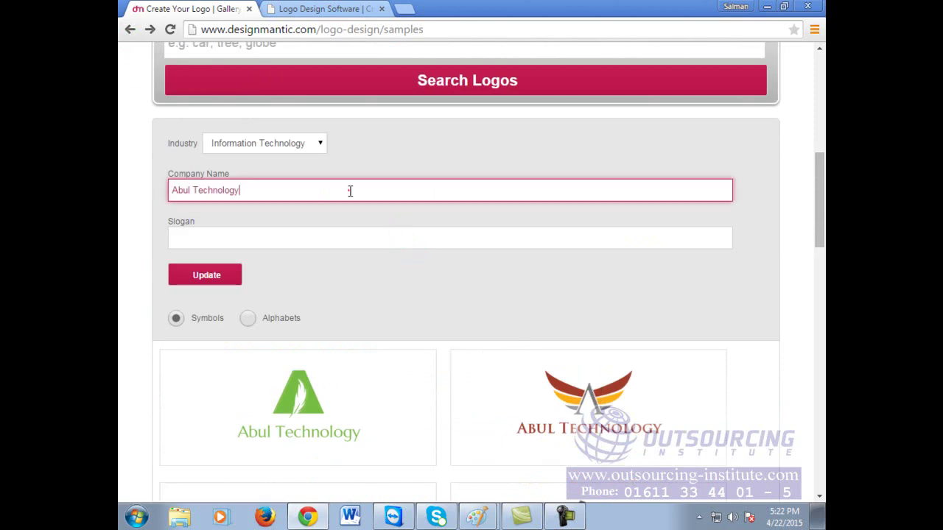
Step: Enter 'Your ultimate Business Solutio' in the Slogan field, fixing typos along the way
{"action": "left_click", "coordinate": [343, 242]}
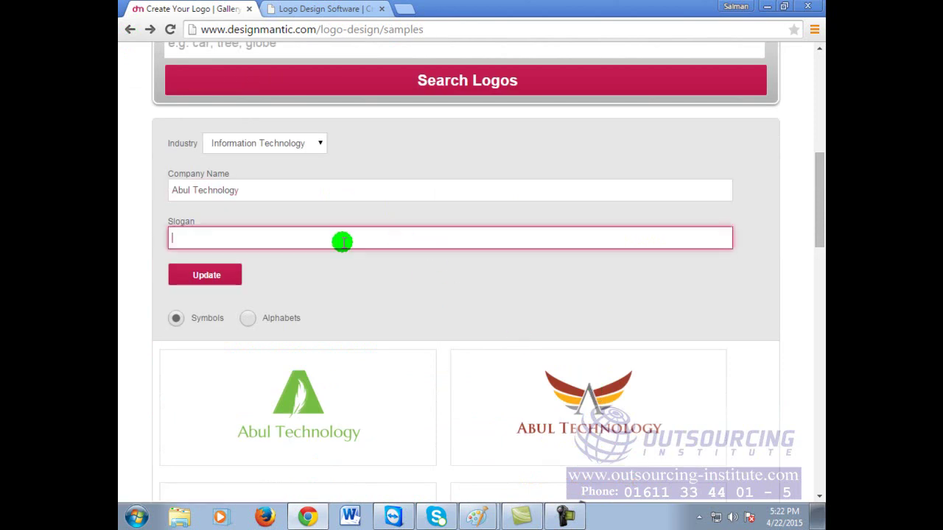
{"action": "type", "text": "Your ultimate Business Solutio"}
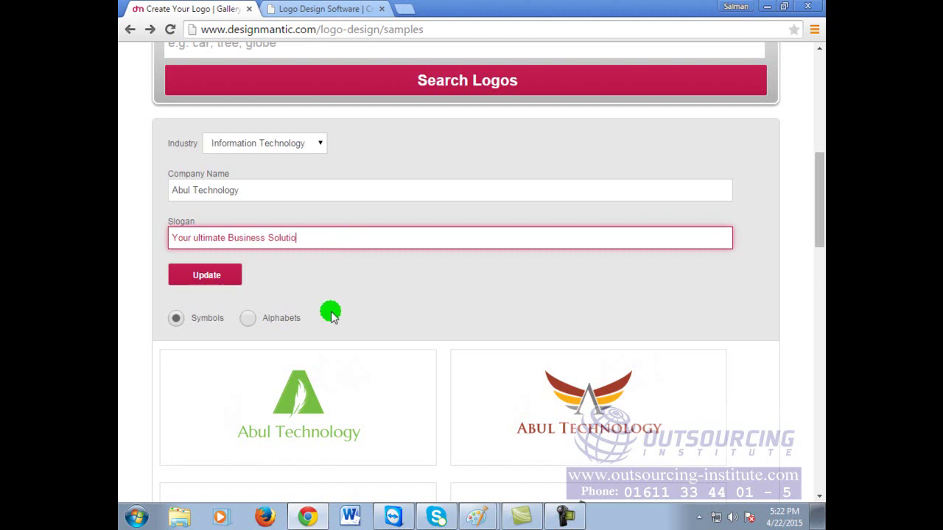
{"action": "scroll", "coordinate": [330, 314], "scroll_direction": "down", "scroll_amount": 1}
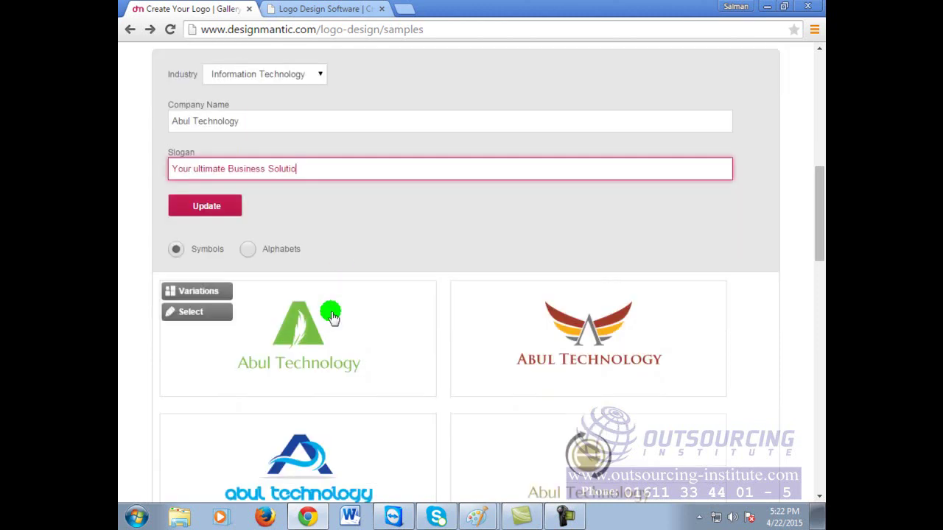
Step: Switch the Abul Technology logo results to Alphabets designs and scroll through them
{"action": "left_click", "coordinate": [248, 250]}
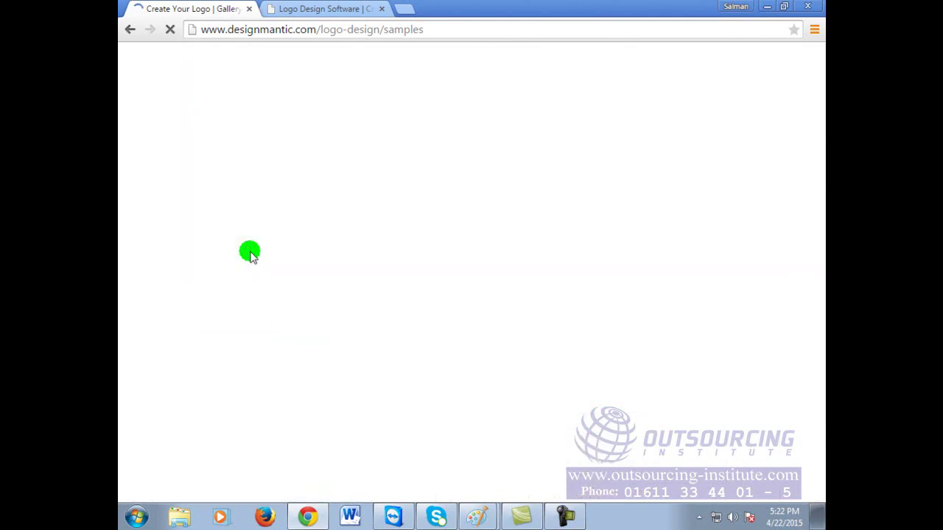
{"action": "scroll", "coordinate": [552, 358], "scroll_direction": "down", "scroll_amount": 10}
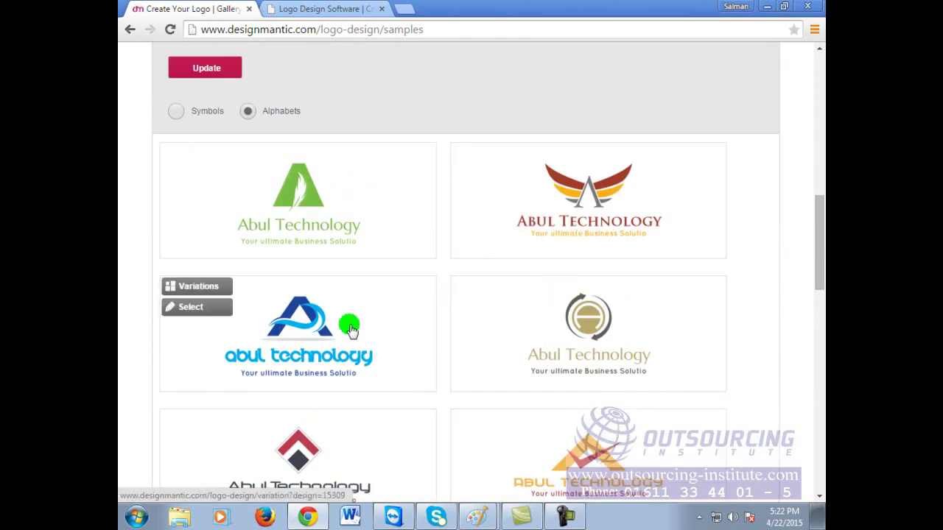
{"action": "scroll", "coordinate": [362, 289], "scroll_direction": "down", "scroll_amount": 2}
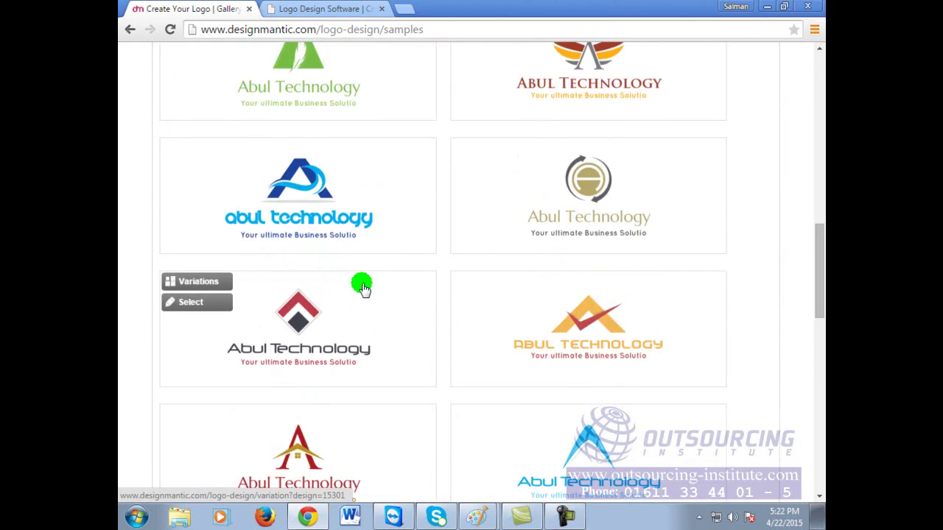
{"action": "scroll", "coordinate": [362, 288], "scroll_direction": "down", "scroll_amount": 4}
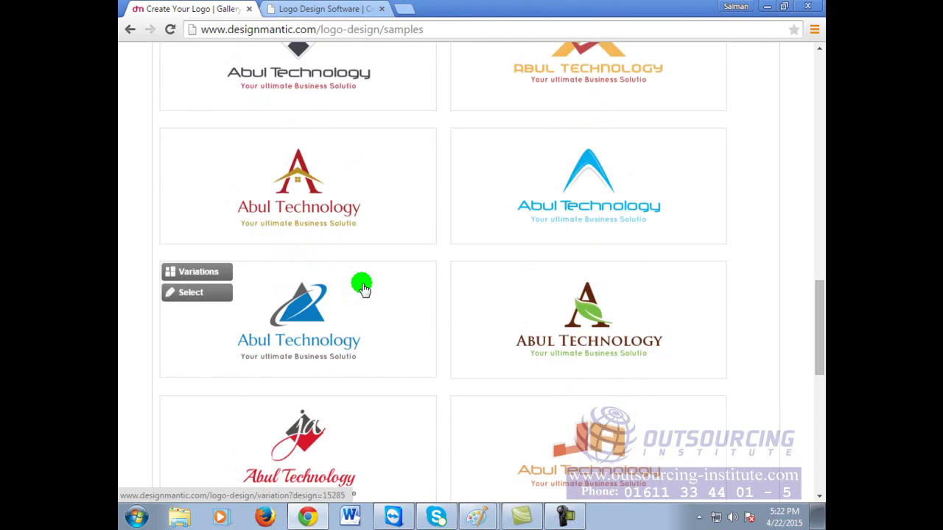
{"action": "scroll", "coordinate": [362, 288], "scroll_direction": "down", "scroll_amount": 3}
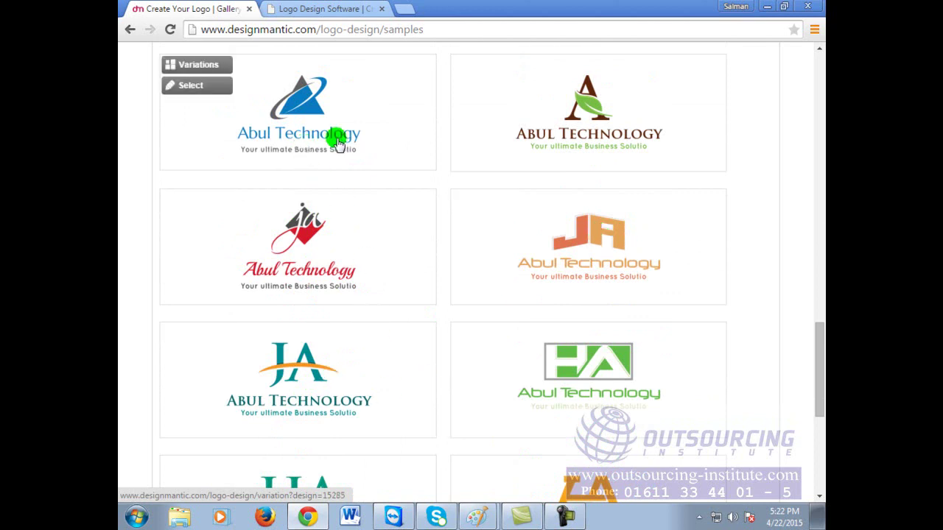
{"action": "scroll", "coordinate": [617, 391], "scroll_direction": "down", "scroll_amount": 3}
Step: Browse the second page of logos carrying the 'Your ultimate Business Solutio' slogan
{"action": "left_click", "coordinate": [702, 390]}
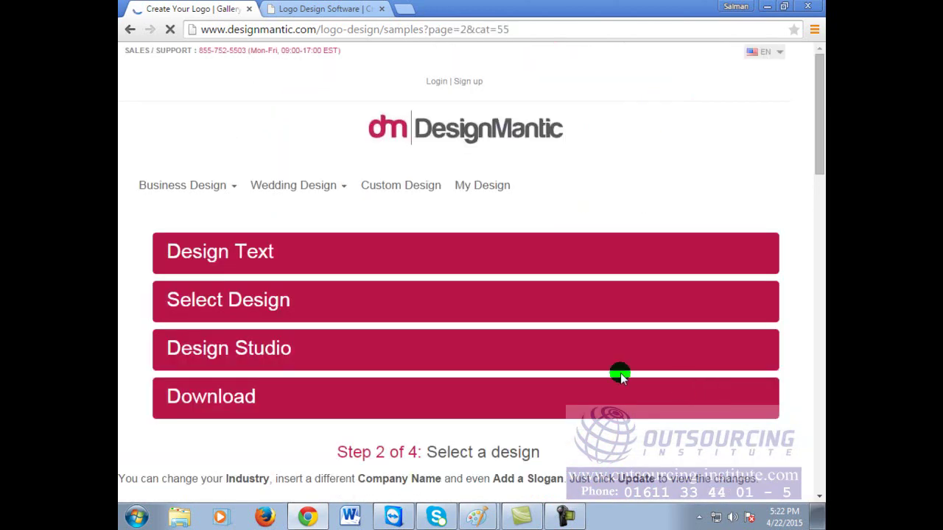
{"action": "scroll", "coordinate": [621, 366], "scroll_direction": "down", "scroll_amount": 5}
{"action": "scroll", "coordinate": [621, 369], "scroll_direction": "down", "scroll_amount": 3}
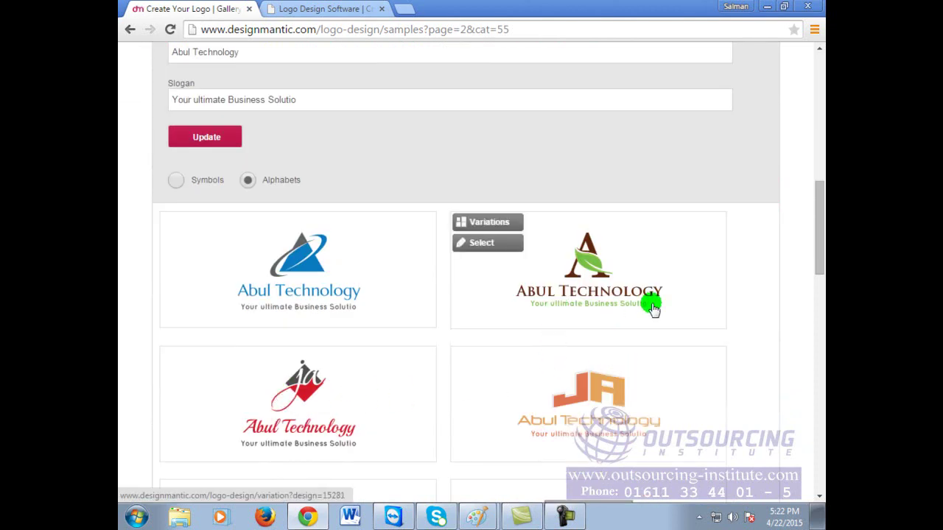
{"action": "scroll", "coordinate": [678, 415], "scroll_direction": "down", "scroll_amount": 2}
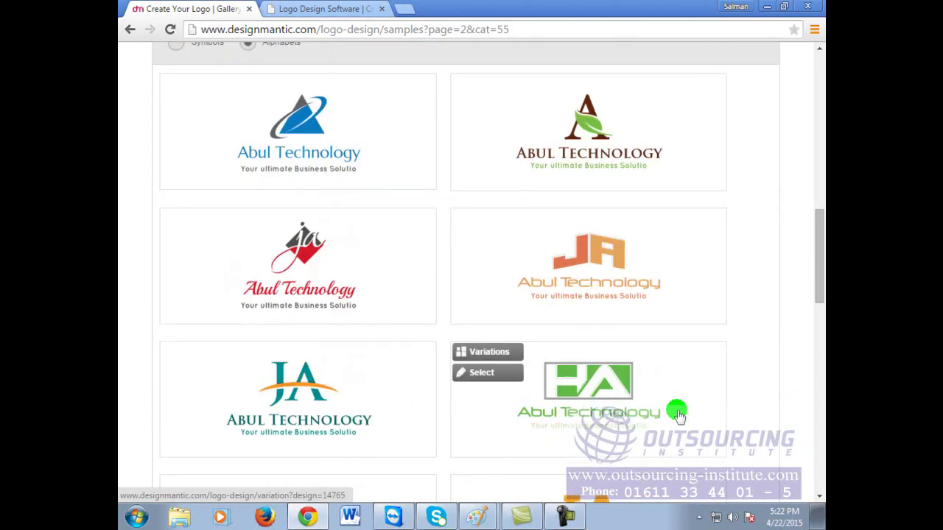
{"action": "scroll", "coordinate": [678, 414], "scroll_direction": "down", "scroll_amount": 2}
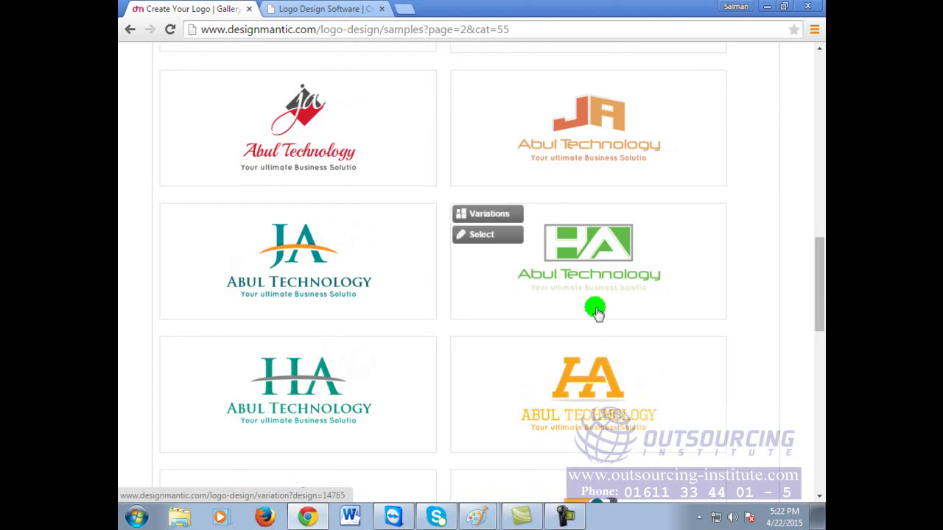
{"action": "scroll", "coordinate": [606, 285], "scroll_direction": "down", "scroll_amount": 3}
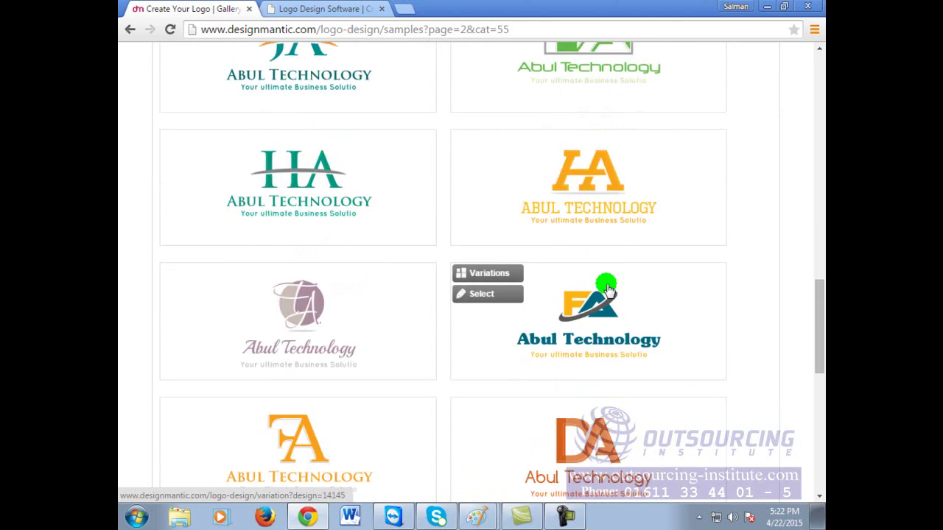
{"action": "scroll", "coordinate": [606, 288], "scroll_direction": "down", "scroll_amount": 2}
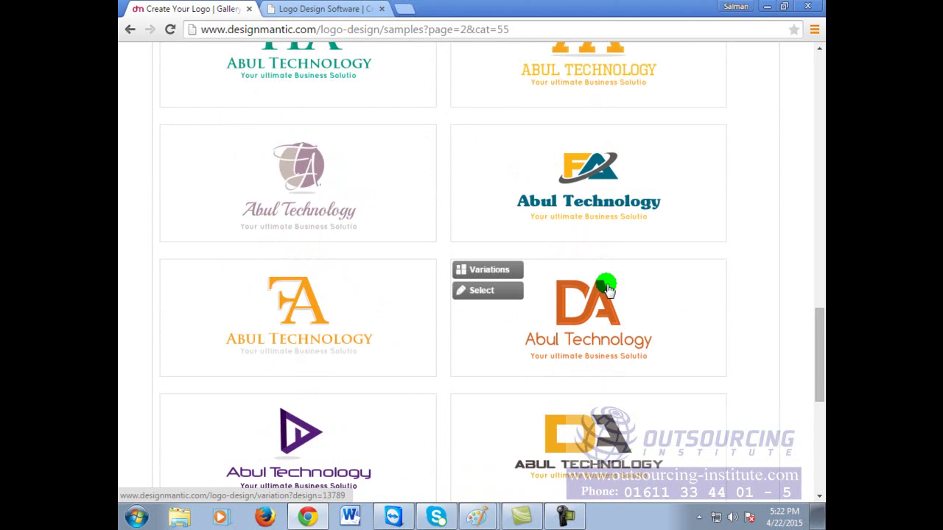
{"action": "scroll", "coordinate": [607, 289], "scroll_direction": "down", "scroll_amount": 2}
{"action": "scroll", "coordinate": [606, 289], "scroll_direction": "down", "scroll_amount": 2}
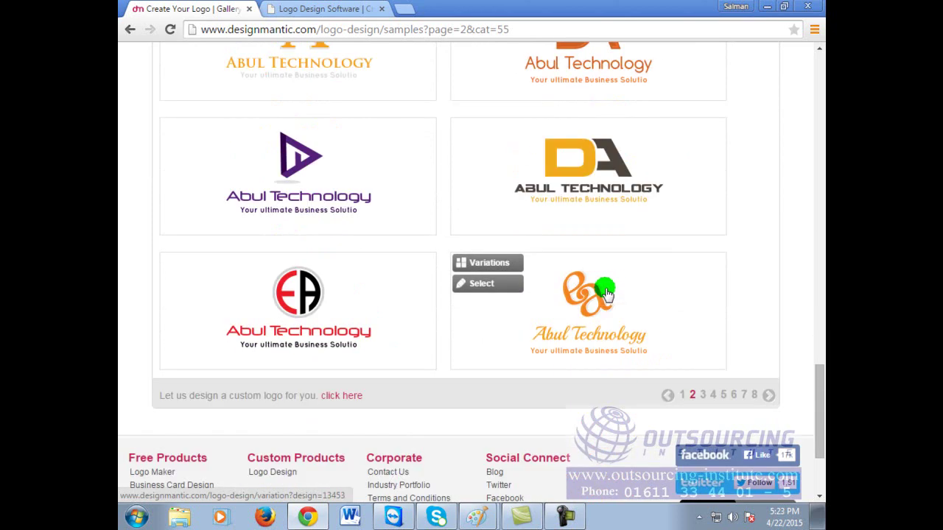
Step: From page 3, open the red variation of the green At logo in Design Studio
{"action": "left_click", "coordinate": [705, 398]}
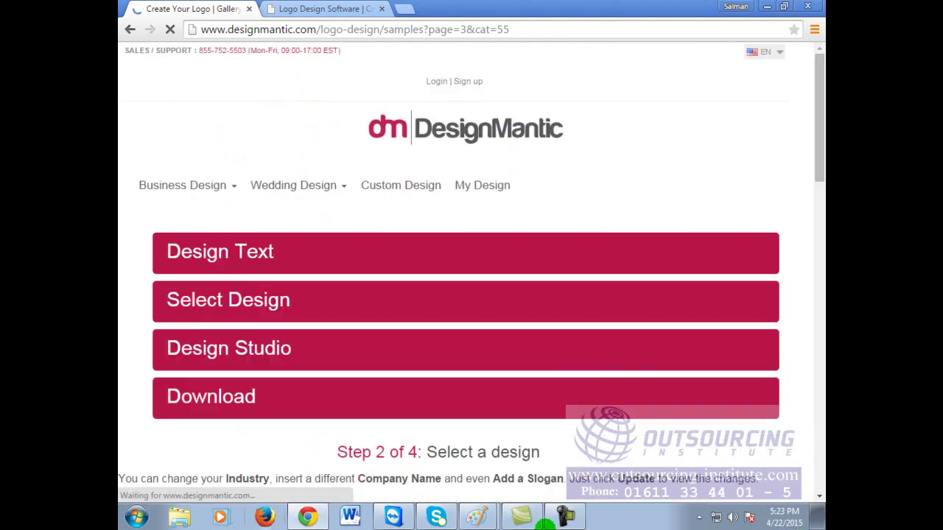
{"action": "scroll", "coordinate": [635, 286], "scroll_direction": "down", "scroll_amount": 10}
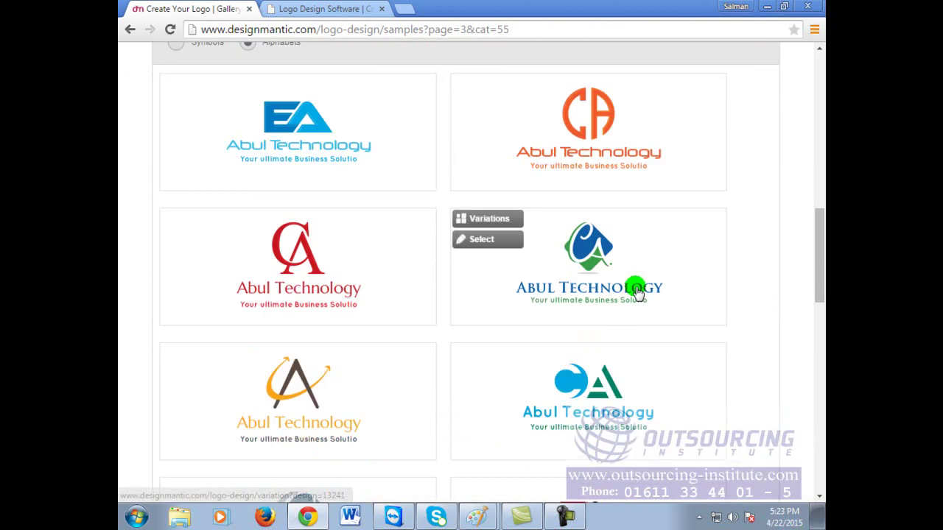
{"action": "scroll", "coordinate": [637, 291], "scroll_direction": "down", "scroll_amount": 3}
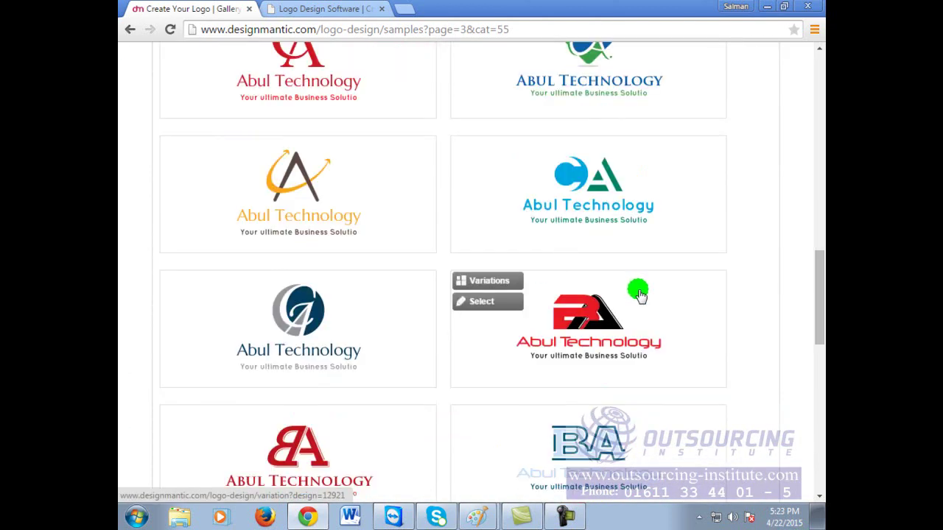
{"action": "scroll", "coordinate": [638, 293], "scroll_direction": "down", "scroll_amount": 3}
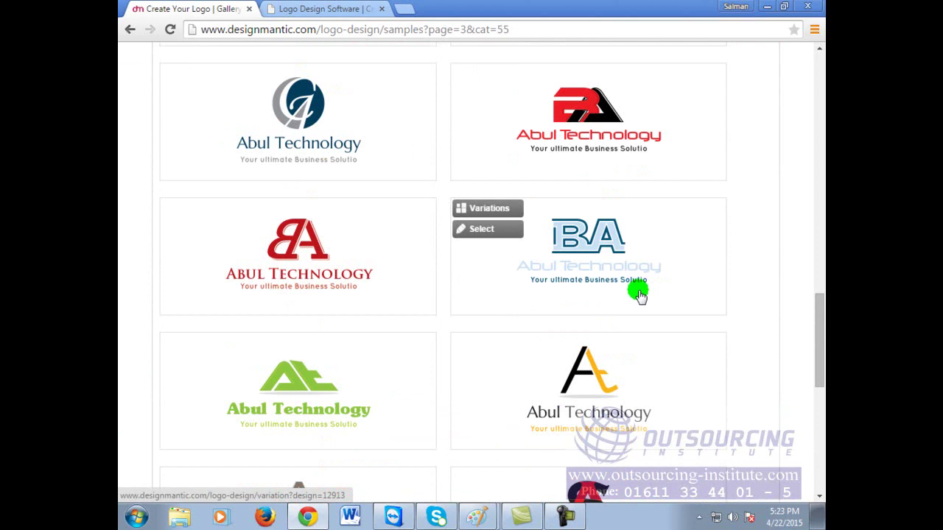
{"action": "left_click", "coordinate": [303, 387]}
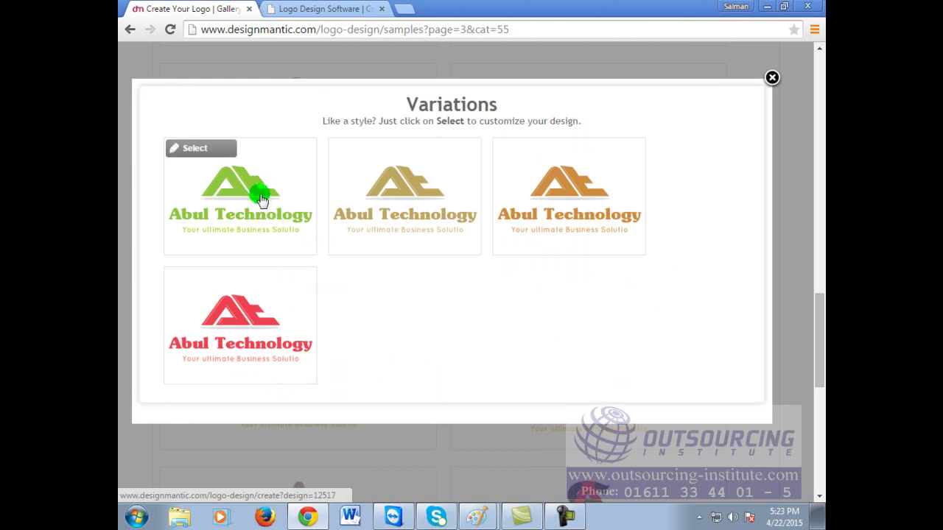
{"action": "left_click", "coordinate": [222, 319]}
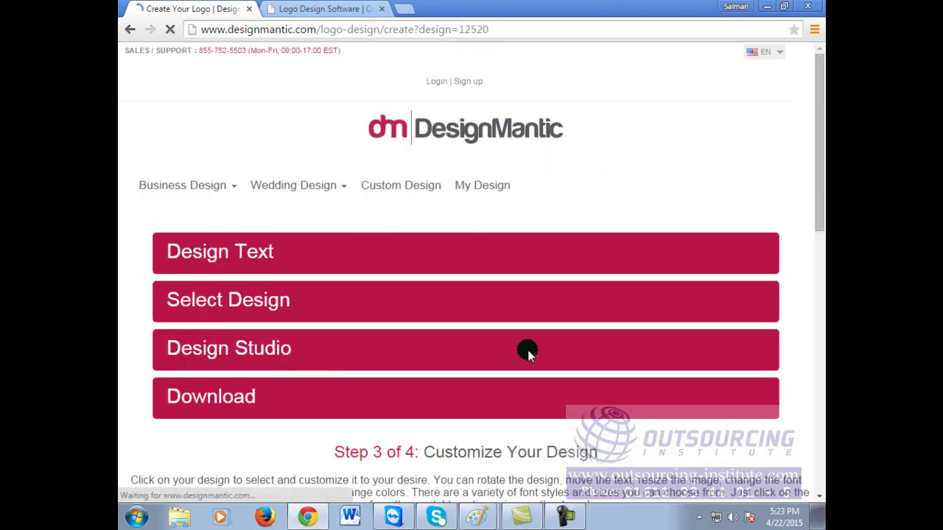
Step: Move the red At icon to the lower left of the canvas
{"action": "scroll", "coordinate": [528, 352], "scroll_direction": "down", "scroll_amount": 4}
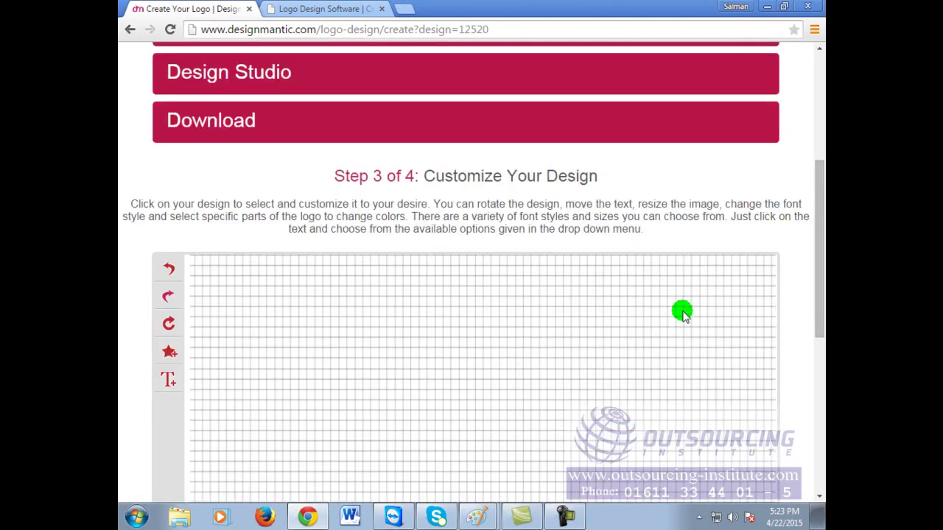
{"action": "scroll", "coordinate": [548, 353], "scroll_direction": "down", "scroll_amount": 2}
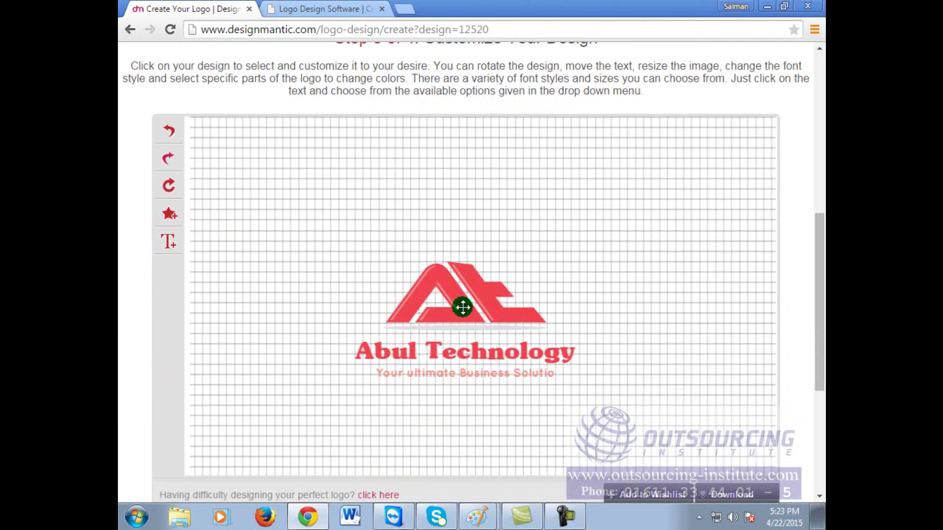
{"action": "left_click", "coordinate": [549, 342]}
{"action": "left_click", "coordinate": [737, 343]}
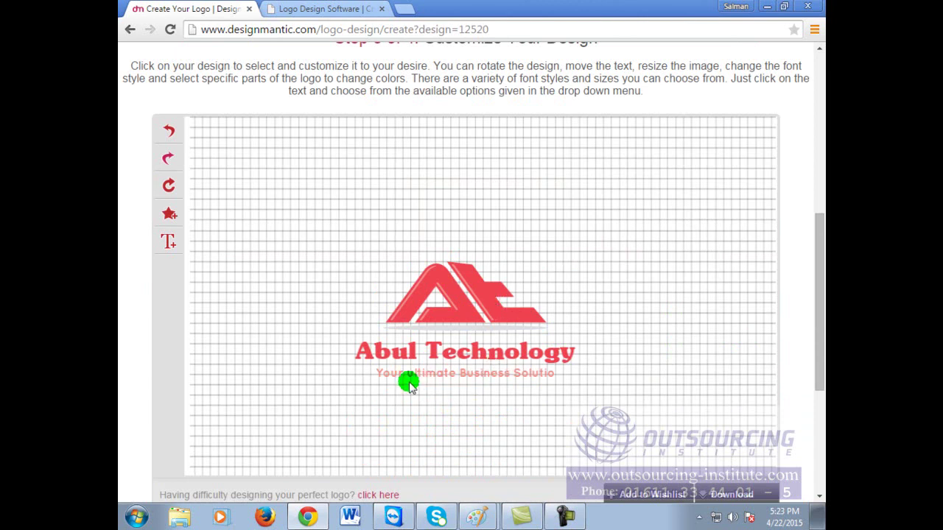
{"action": "left_click", "coordinate": [452, 310]}
{"action": "left_click_drag", "start_coordinate": [480, 300], "coordinate": [283, 351]}
{"action": "left_click", "coordinate": [614, 268]}
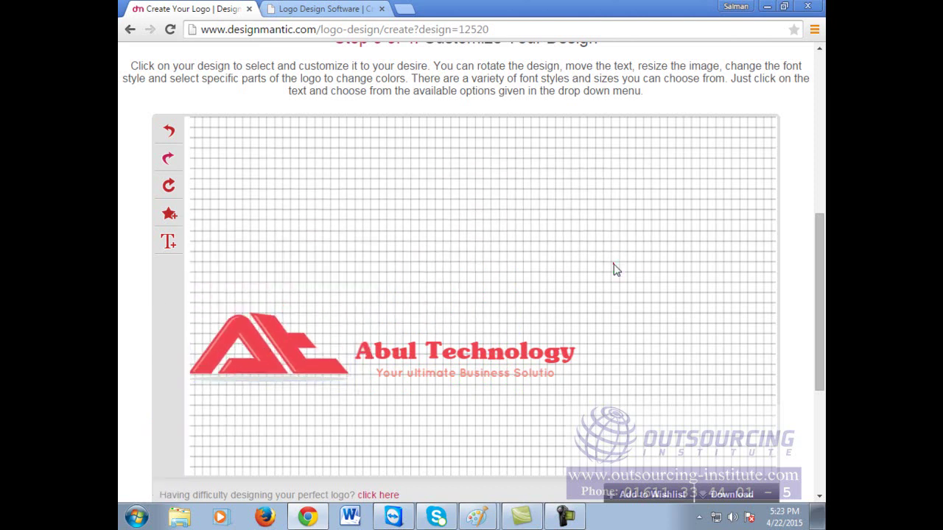
Step: Enlarge the Abul Technology name beside the icon and move the tagline beneath the icon
{"action": "left_click_drag", "start_coordinate": [442, 352], "coordinate": [447, 358]}
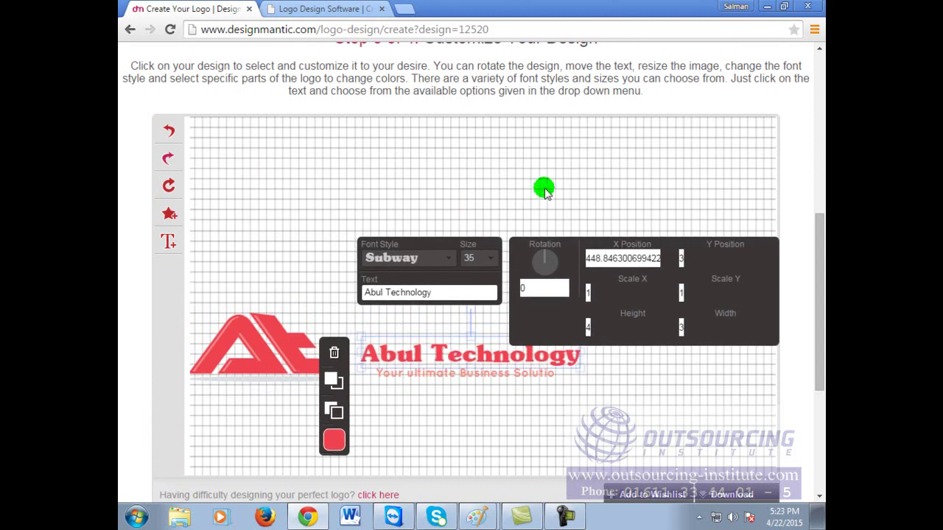
{"action": "left_click_drag", "start_coordinate": [579, 370], "coordinate": [626, 423]}
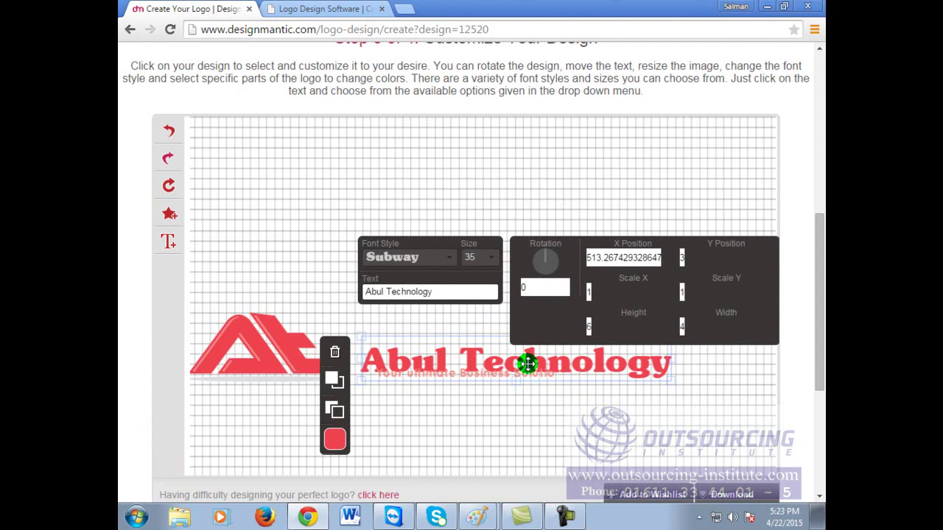
{"action": "left_click_drag", "start_coordinate": [528, 363], "coordinate": [519, 344]}
{"action": "left_click", "coordinate": [490, 383]}
{"action": "left_click_drag", "start_coordinate": [488, 374], "coordinate": [304, 391]}
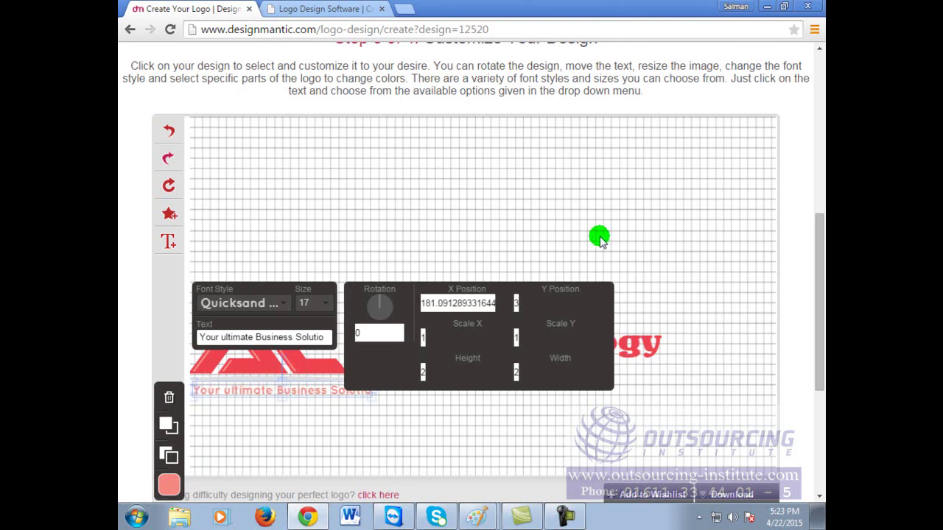
{"action": "left_click", "coordinate": [442, 233]}
{"action": "mouse_move", "coordinate": [462, 344]}
{"action": "left_mouse_down"}
{"action": "mouse_move", "coordinate": [465, 353]}
{"action": "mouse_move", "coordinate": [455, 348]}
{"action": "left_mouse_up"}
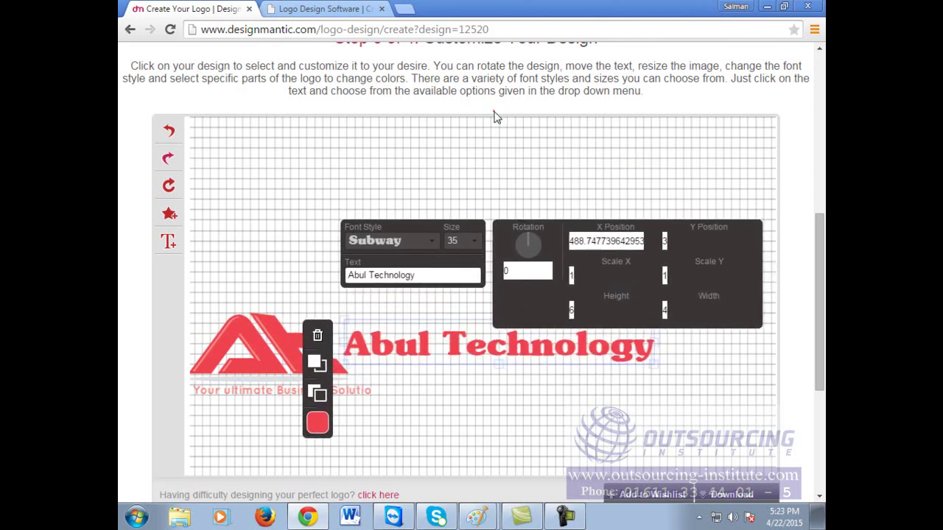
{"action": "left_click", "coordinate": [486, 167]}
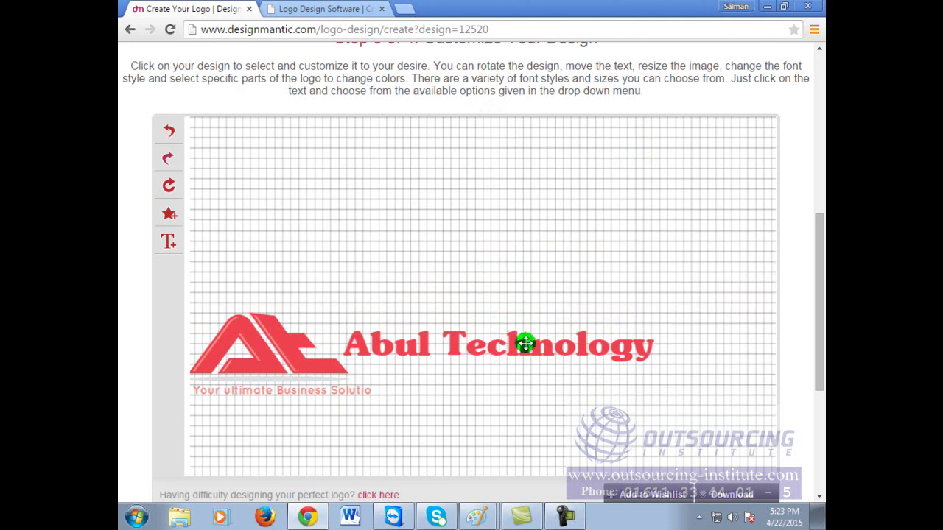
Step: Recolour the At icon green and move the tagline right beneath the company name
{"action": "left_click", "coordinate": [286, 349]}
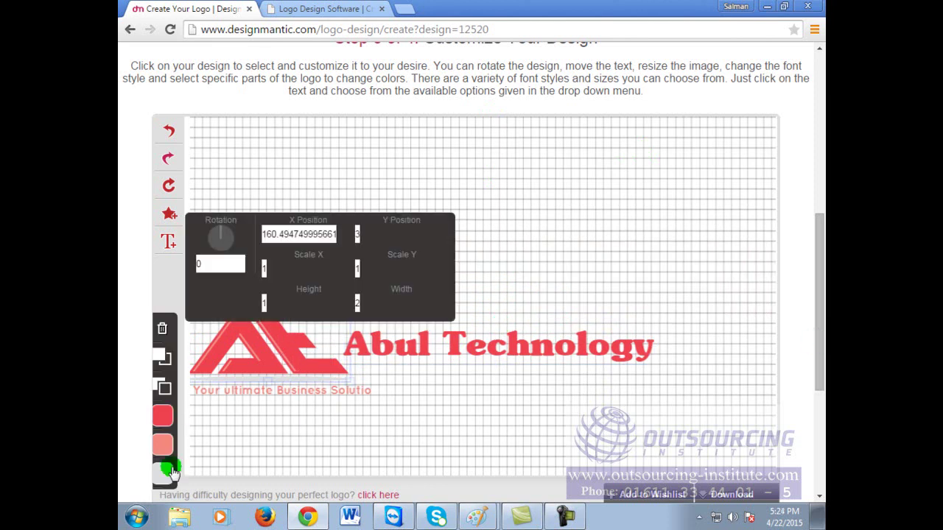
{"action": "left_click", "coordinate": [161, 423]}
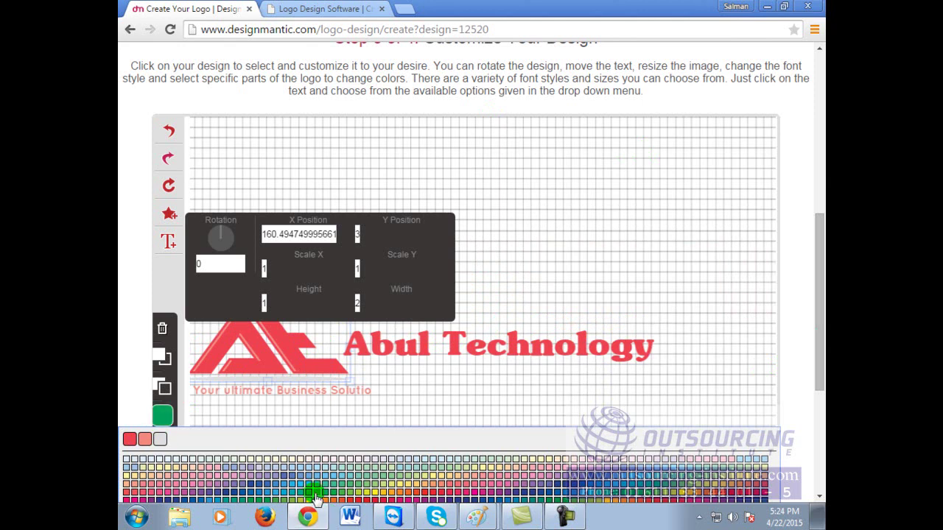
{"action": "left_click", "coordinate": [315, 500]}
{"action": "left_click", "coordinate": [702, 223]}
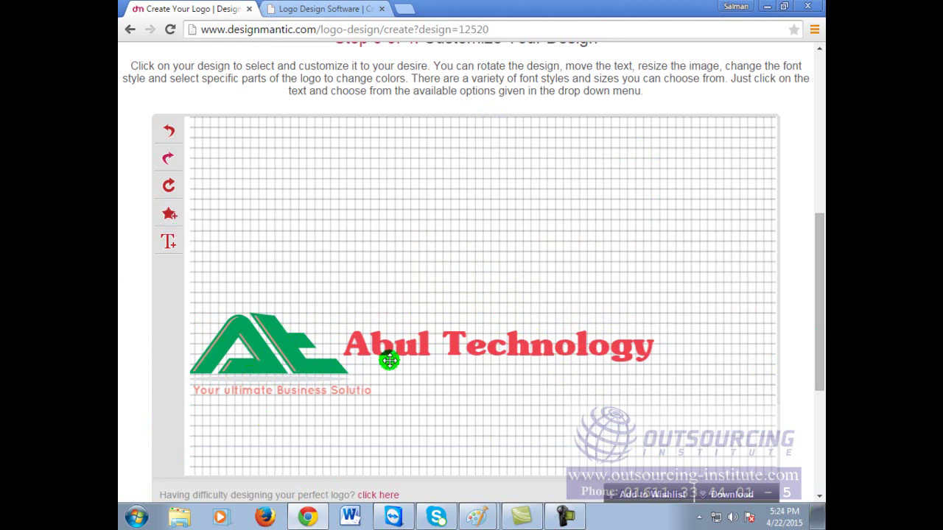
{"action": "left_click_drag", "start_coordinate": [288, 392], "coordinate": [473, 383]}
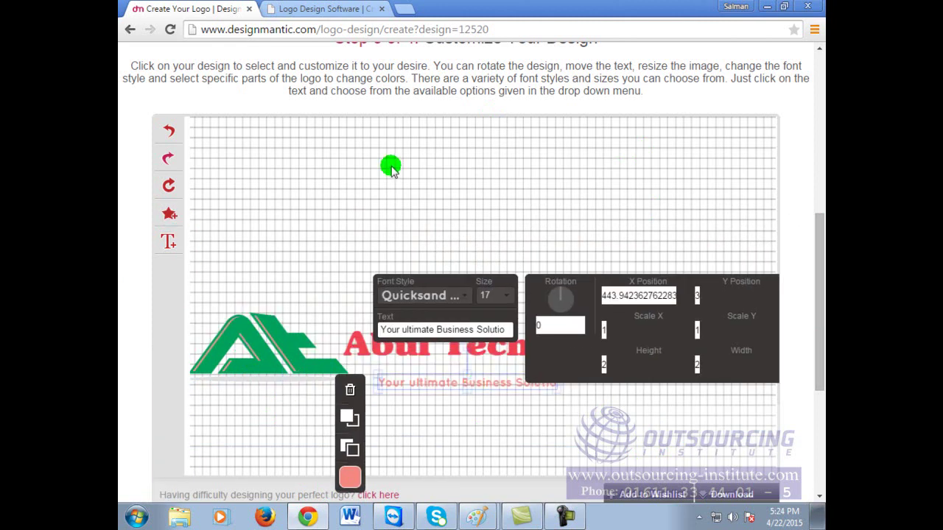
Step: Place the green At icon centred above the red Abul Technology name, tagline centred underneath
{"action": "left_click", "coordinate": [391, 168]}
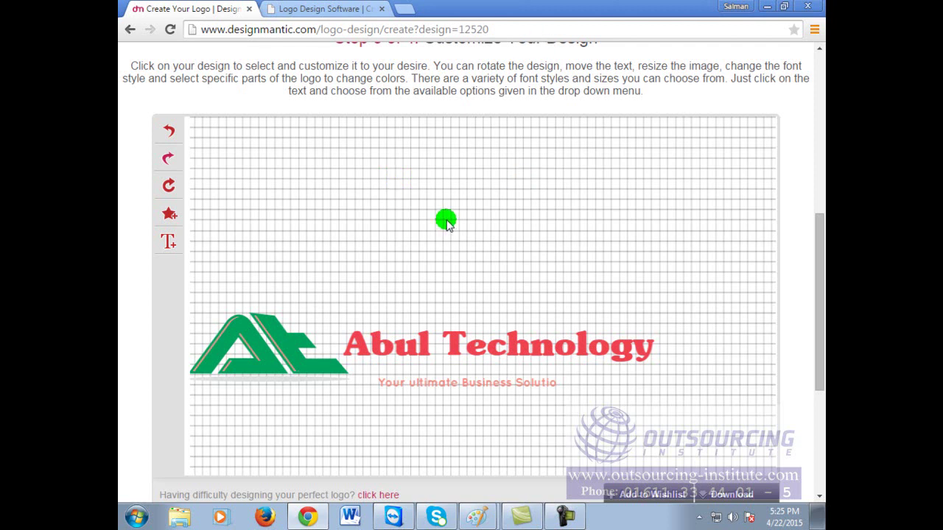
{"action": "left_click", "coordinate": [270, 343]}
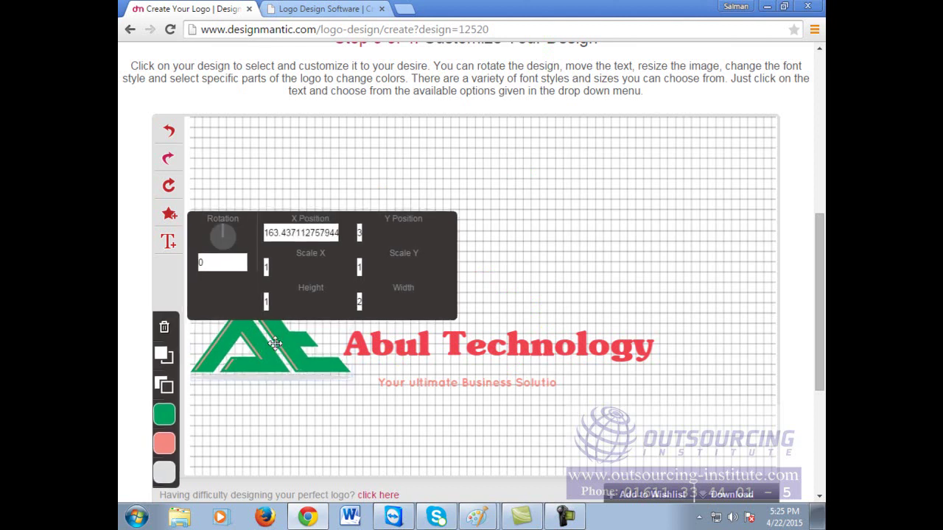
{"action": "left_click", "coordinate": [421, 383]}
{"action": "left_click", "coordinate": [436, 225]}
{"action": "left_click_drag", "start_coordinate": [327, 322], "coordinate": [474, 284]}
{"action": "left_click_drag", "start_coordinate": [487, 273], "coordinate": [495, 273]}
{"action": "left_click", "coordinate": [735, 236]}
{"action": "left_click", "coordinate": [473, 384]}
{"action": "left_click_drag", "start_coordinate": [473, 386], "coordinate": [490, 380]}
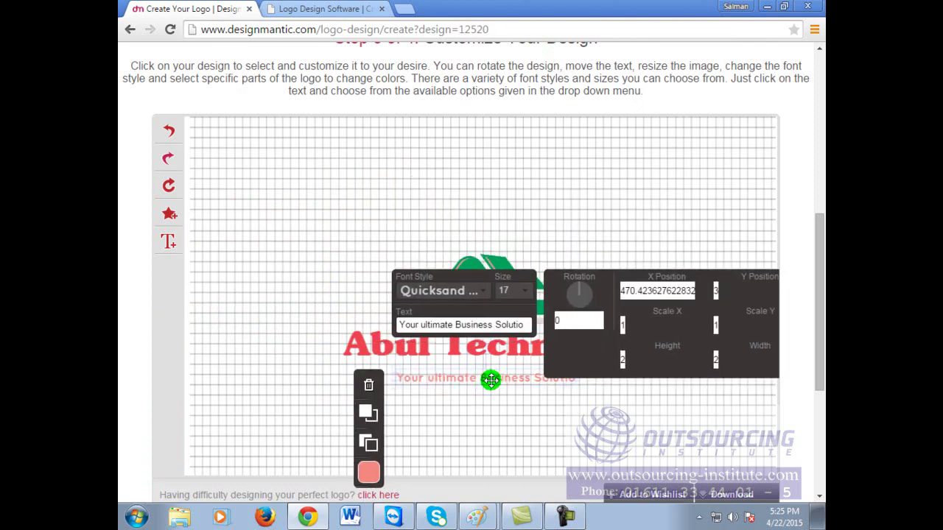
{"action": "left_click", "coordinate": [624, 139]}
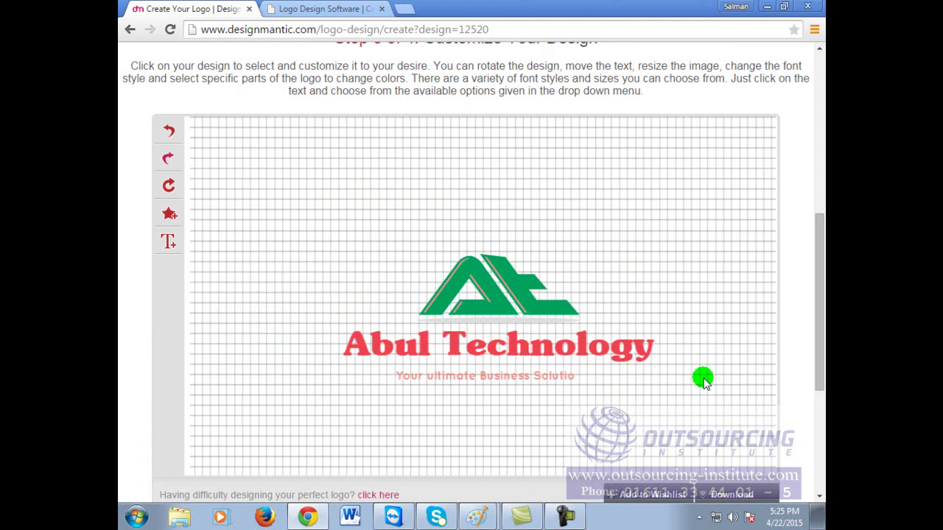
{"action": "scroll", "coordinate": [704, 379], "scroll_direction": "down", "scroll_amount": 3}
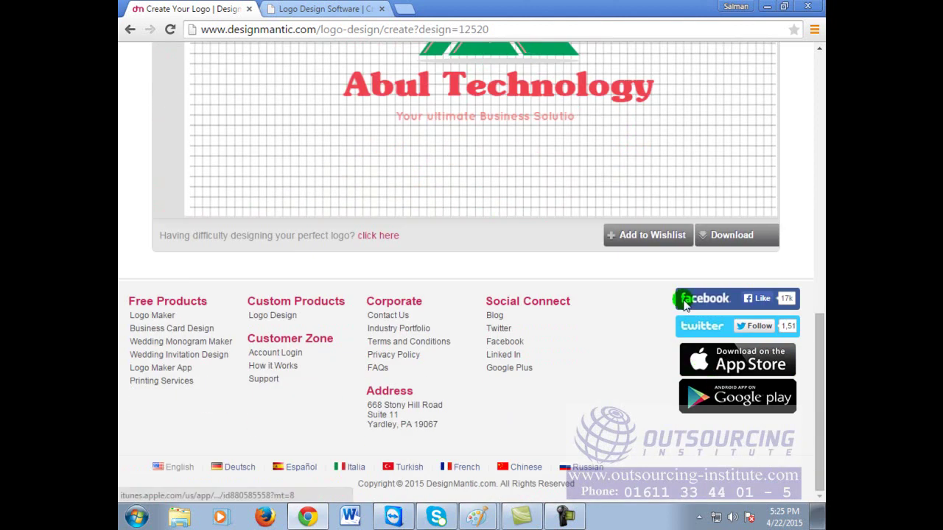
Step: Add the logo to the wishlist and open business card template 69 for editing
{"action": "left_click", "coordinate": [663, 235]}
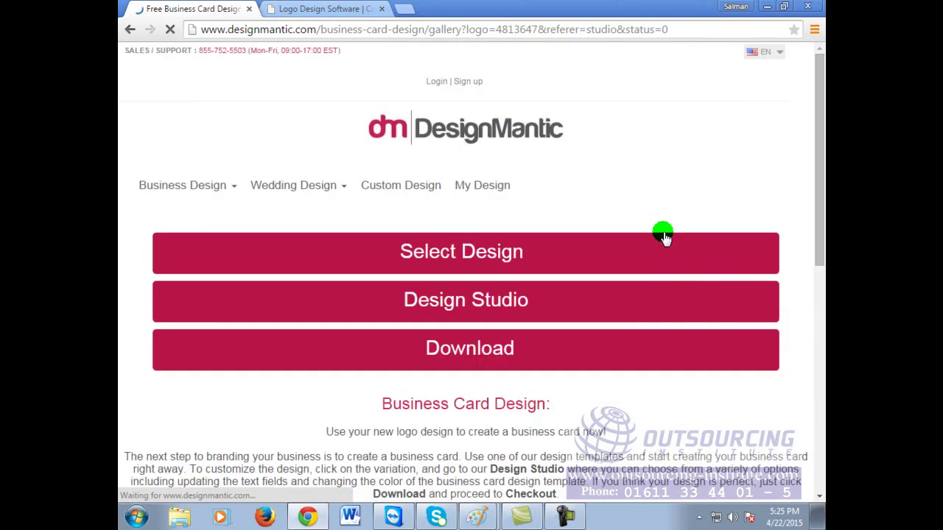
{"action": "scroll", "coordinate": [633, 324], "scroll_direction": "down", "scroll_amount": 4}
{"action": "scroll", "coordinate": [604, 347], "scroll_direction": "down", "scroll_amount": 5}
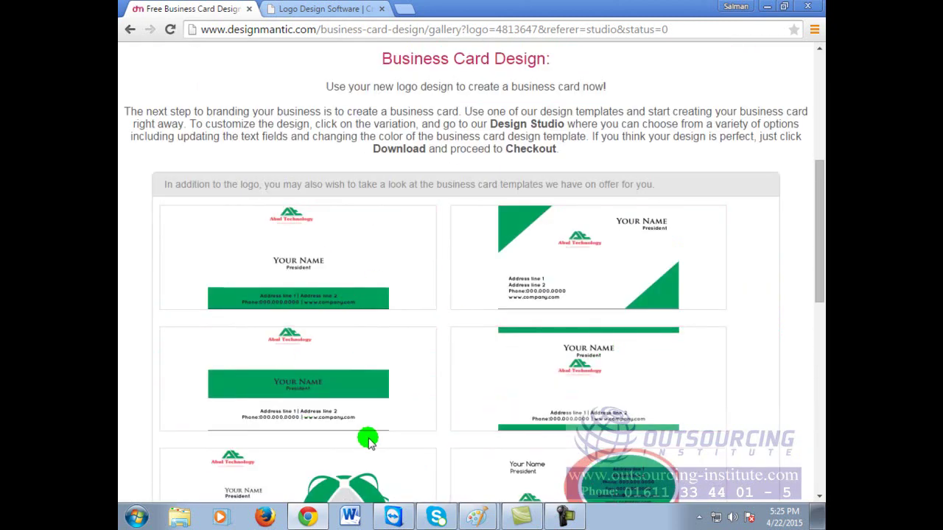
{"action": "scroll", "coordinate": [568, 421], "scroll_direction": "down", "scroll_amount": 5}
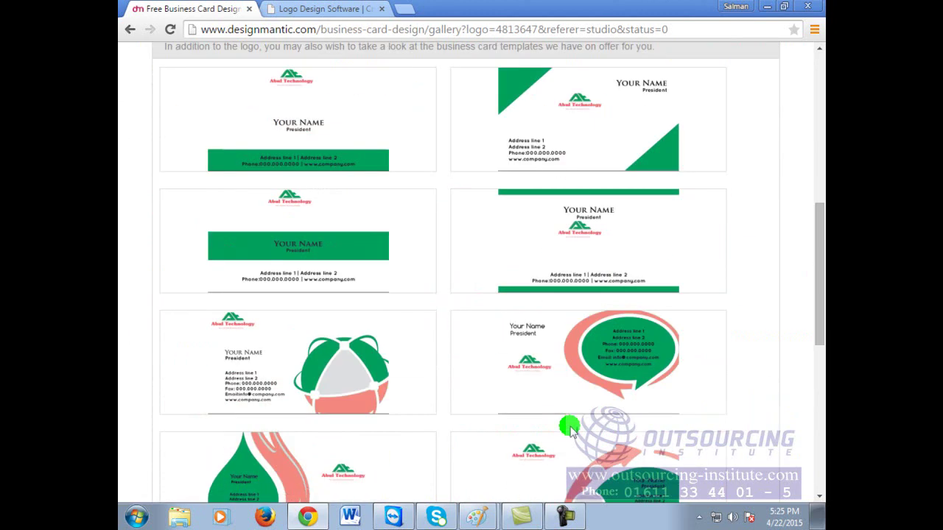
{"action": "scroll", "coordinate": [569, 429], "scroll_direction": "down", "scroll_amount": 2}
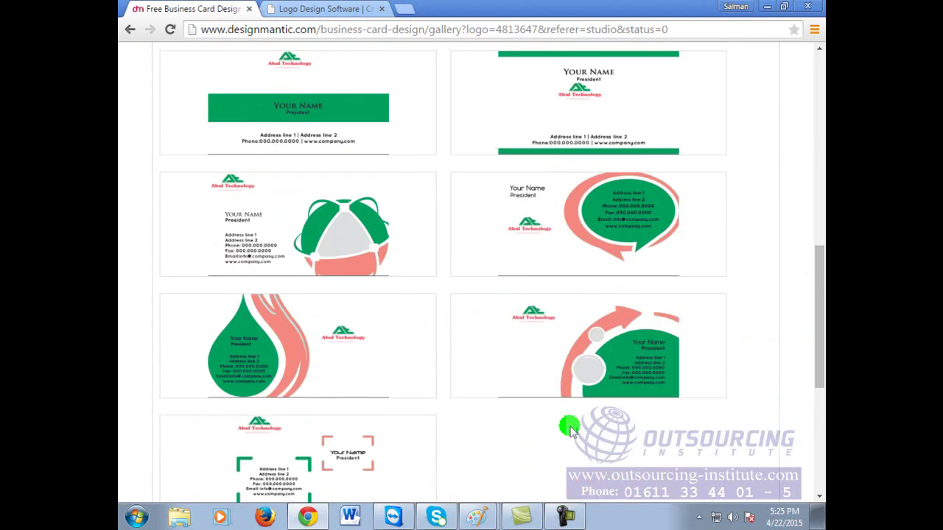
{"action": "scroll", "coordinate": [569, 429], "scroll_direction": "up", "scroll_amount": 4}
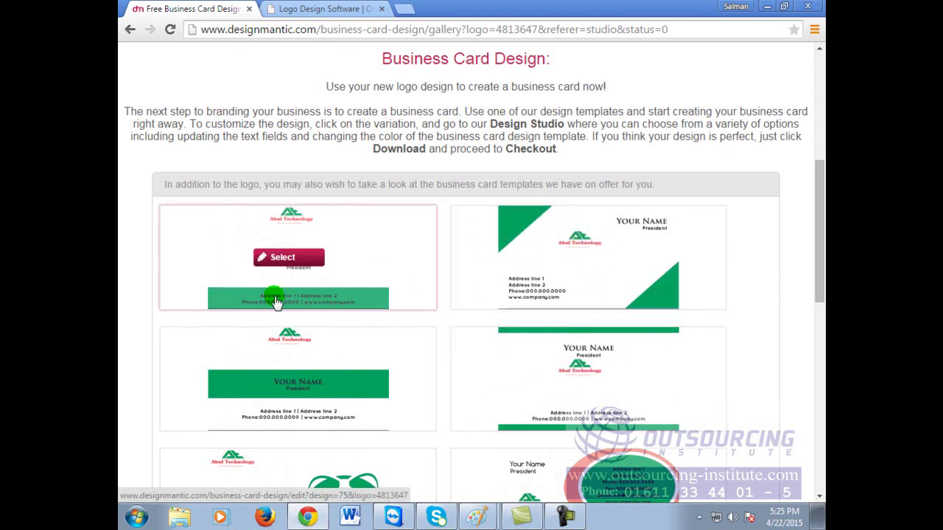
{"action": "scroll", "coordinate": [421, 319], "scroll_direction": "down", "scroll_amount": 4}
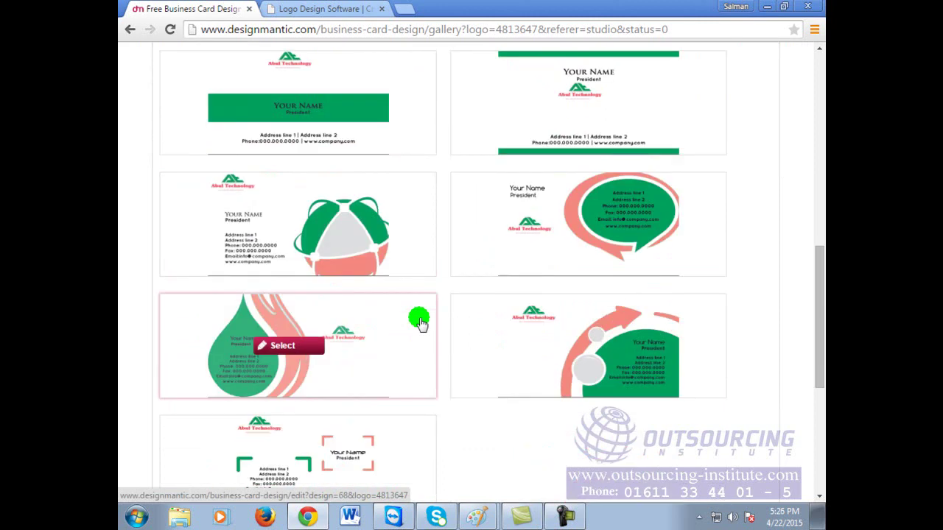
{"action": "left_click", "coordinate": [525, 198]}
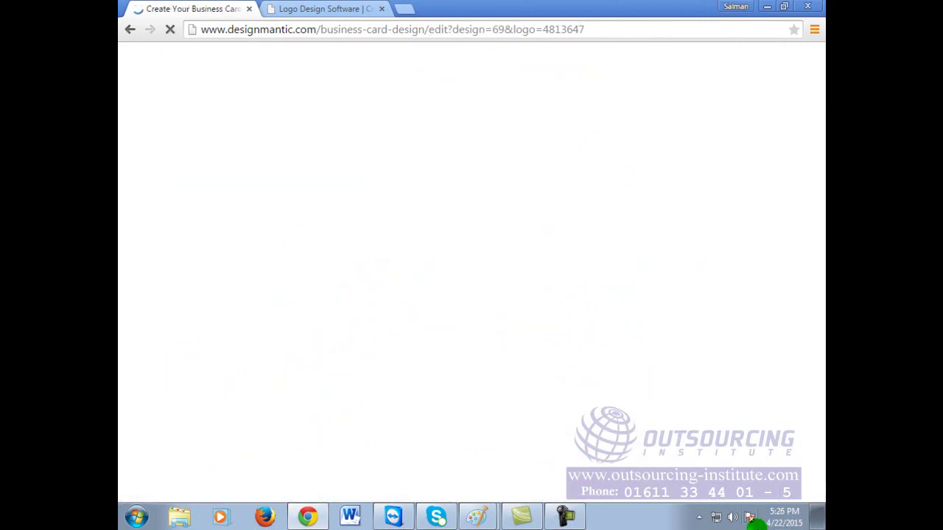
Step: Enlarge the card's Abul Technology logo and move it beneath the Your Name and President lines
{"action": "scroll", "coordinate": [614, 291], "scroll_direction": "down", "scroll_amount": 4}
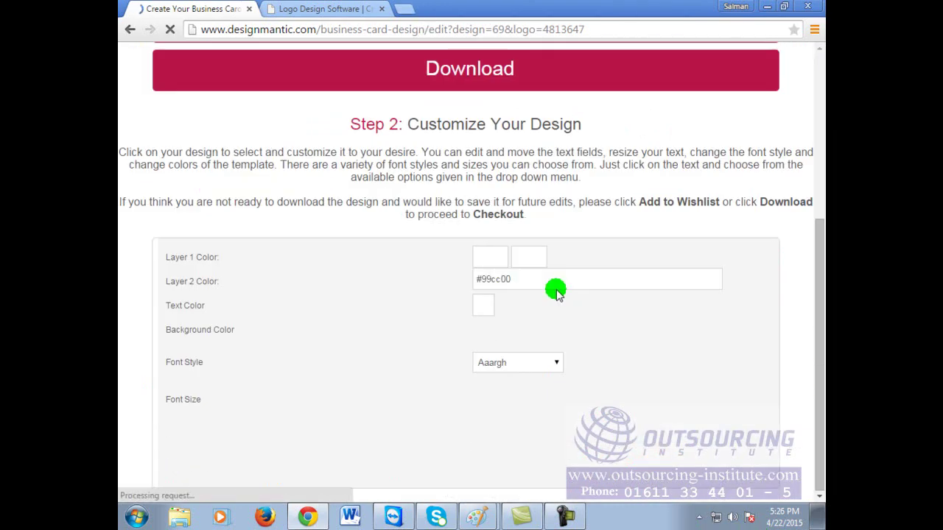
{"action": "scroll", "coordinate": [557, 291], "scroll_direction": "down", "scroll_amount": 8}
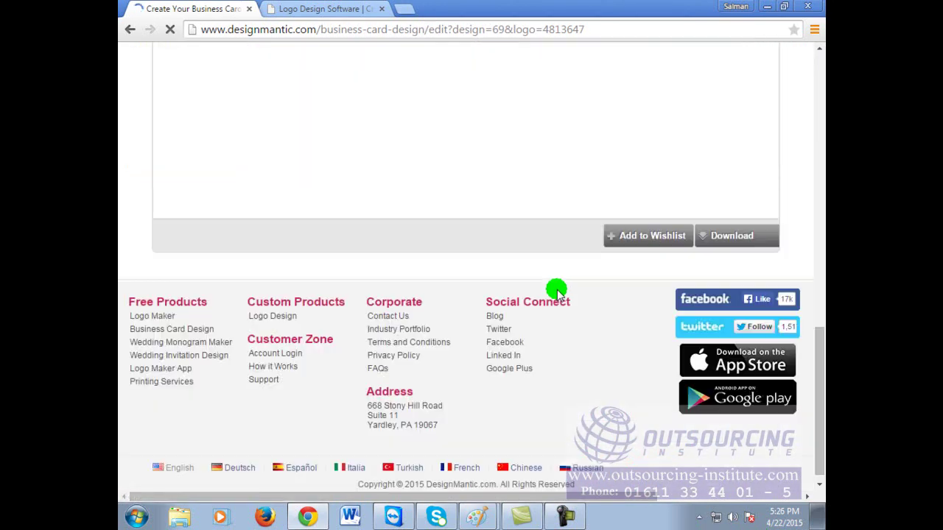
{"action": "scroll", "coordinate": [556, 291], "scroll_direction": "up", "scroll_amount": 2}
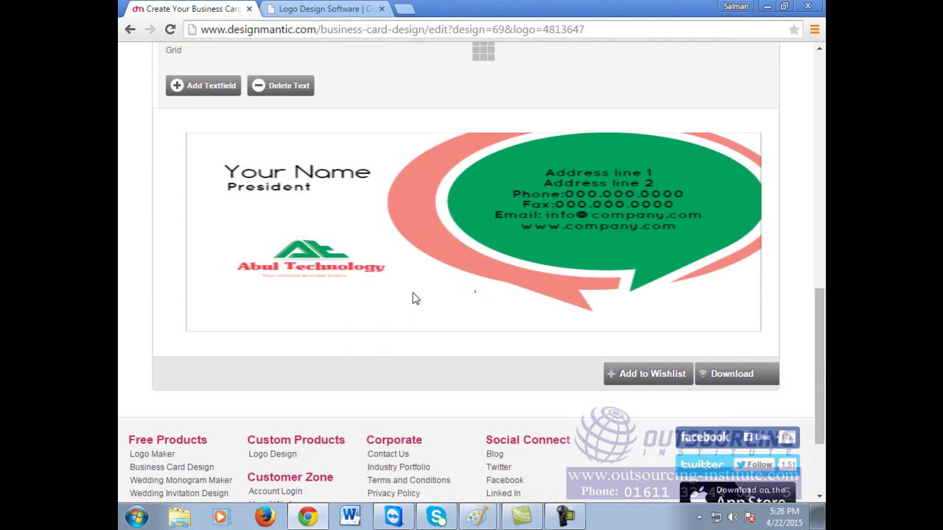
{"action": "left_click", "coordinate": [307, 269]}
{"action": "left_click_drag", "start_coordinate": [385, 289], "coordinate": [476, 352]}
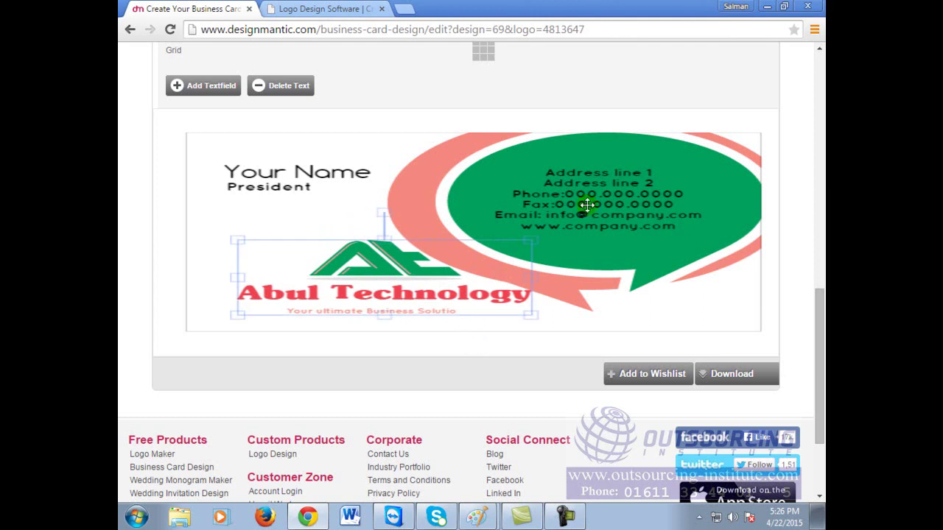
{"action": "left_click", "coordinate": [587, 205]}
{"action": "left_click_drag", "start_coordinate": [396, 327], "coordinate": [338, 313]}
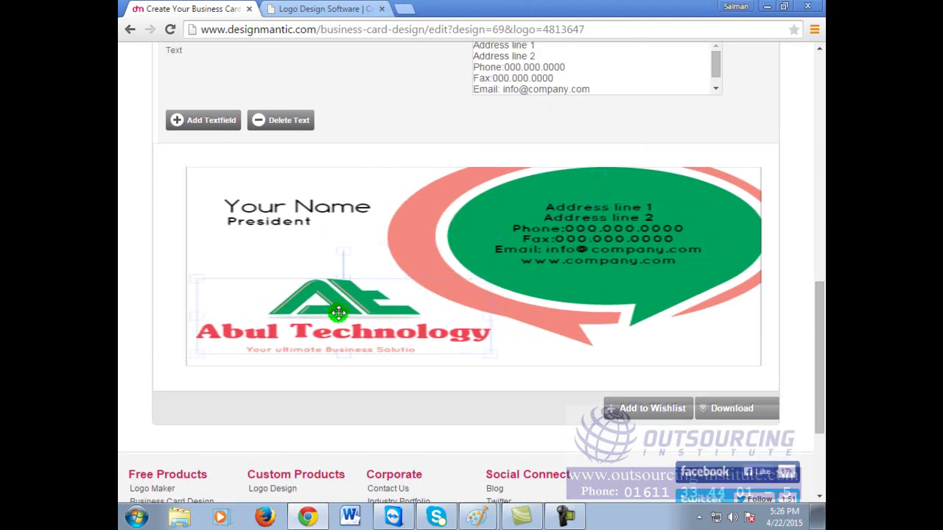
{"action": "left_click", "coordinate": [527, 204]}
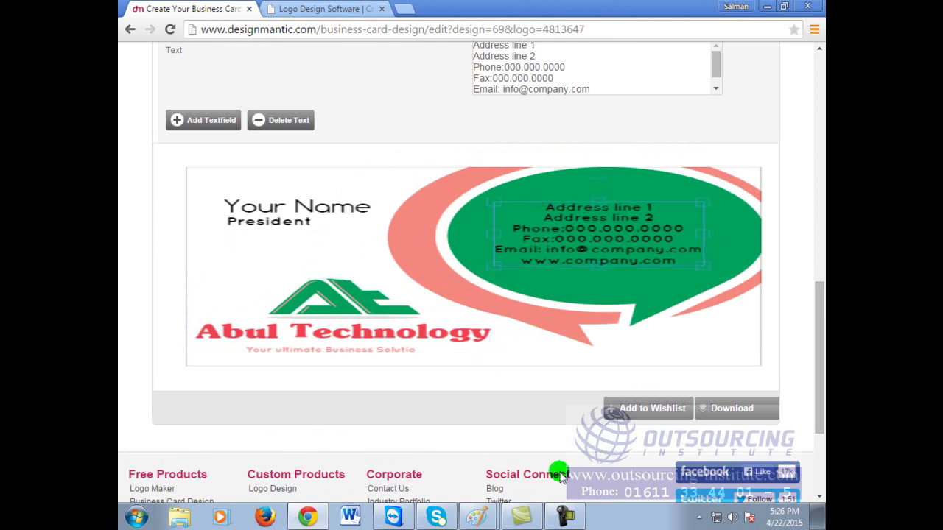
{"action": "left_click", "coordinate": [136, 517]}
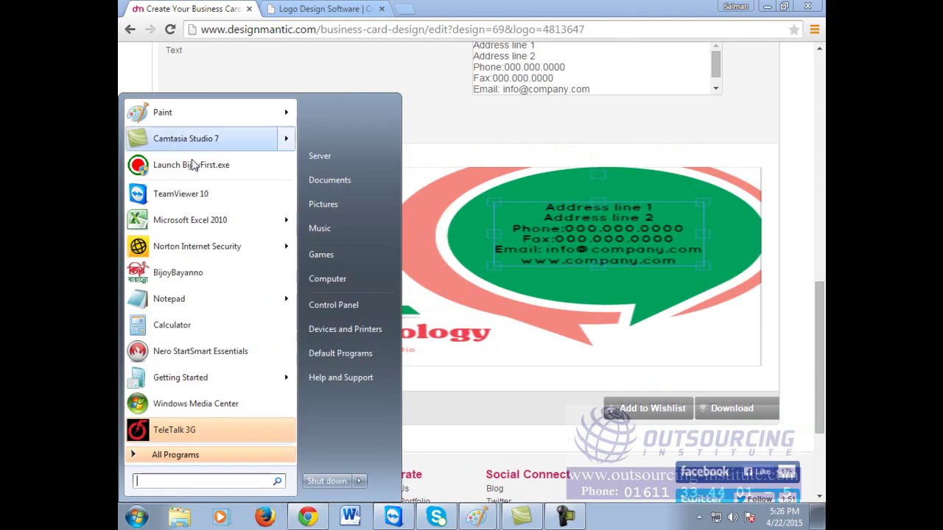
Step: Paste the business card screenshot into Paint and crop it to the 470×183 px logo area
{"action": "left_click", "coordinate": [177, 111]}
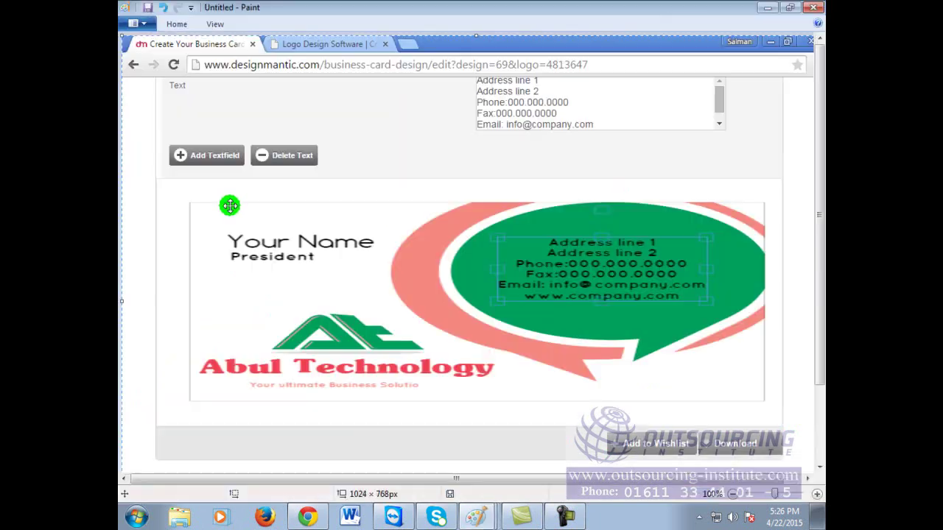
{"action": "key", "text": "ctrl+v"}
{"action": "left_click", "coordinate": [177, 25]}
{"action": "left_click", "coordinate": [206, 46]}
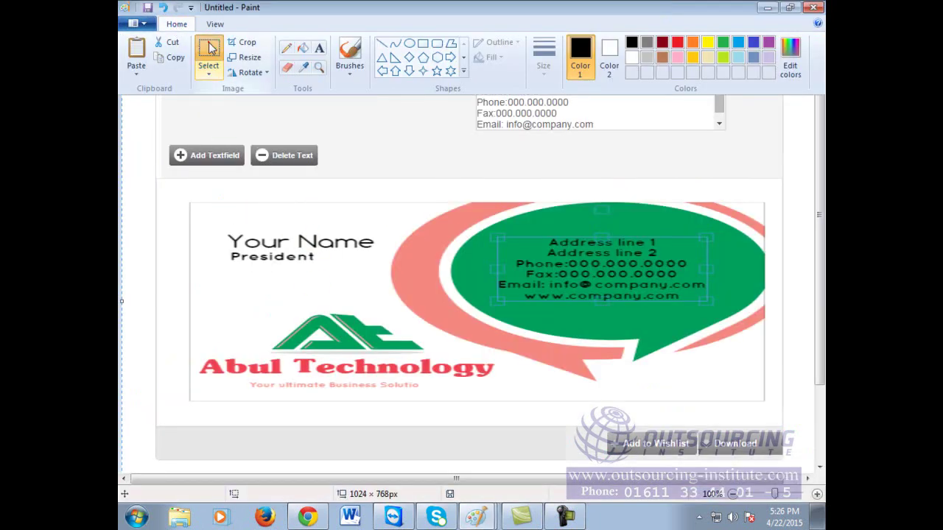
{"action": "mouse_move", "coordinate": [190, 280]}
{"action": "left_mouse_down"}
{"action": "mouse_move", "coordinate": [221, 417]}
{"action": "mouse_move", "coordinate": [513, 405]}
{"action": "left_mouse_up"}
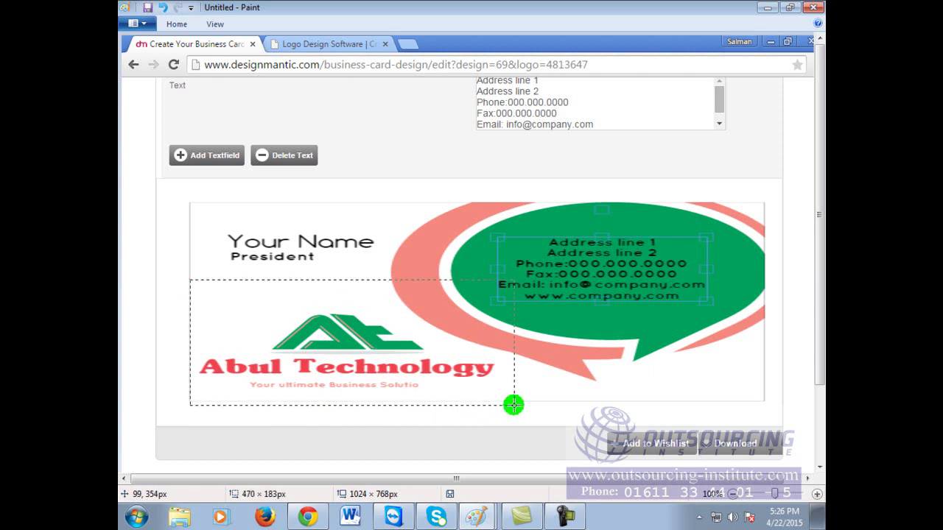
{"action": "right_click", "coordinate": [440, 315]}
{"action": "left_click", "coordinate": [464, 359]}
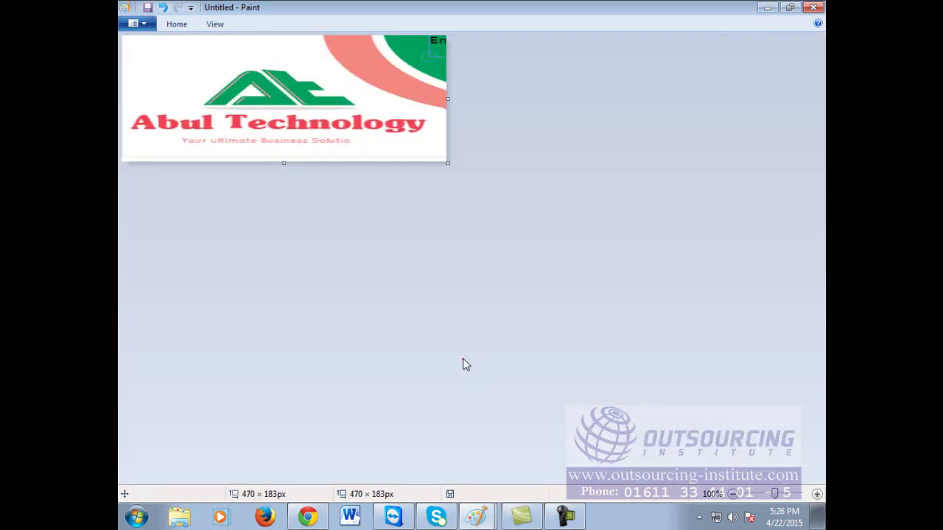
{"action": "left_click_drag", "start_coordinate": [434, 139], "coordinate": [312, 37]}
{"action": "left_click", "coordinate": [522, 208]}
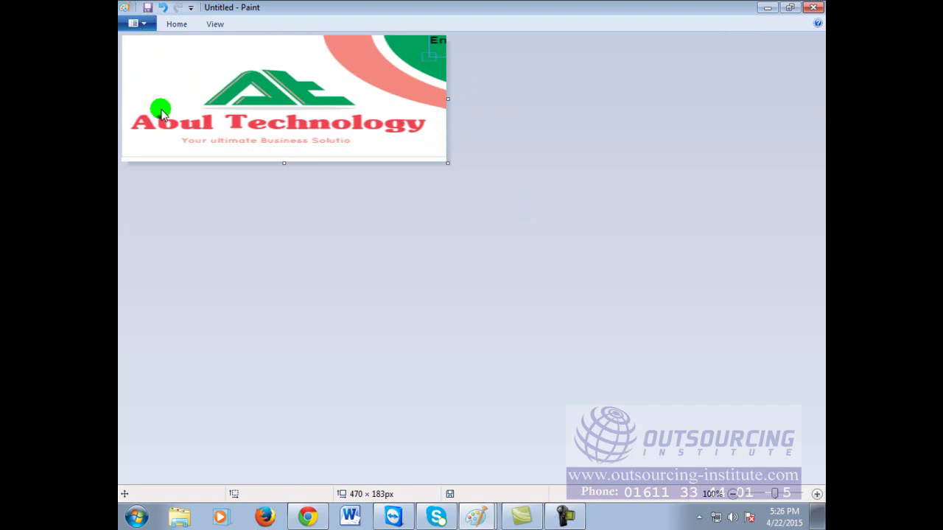
Step: Save the cropped image as 'Abul Technology Logo.png' in the Videos library
{"action": "key", "text": "ctrl+s"}
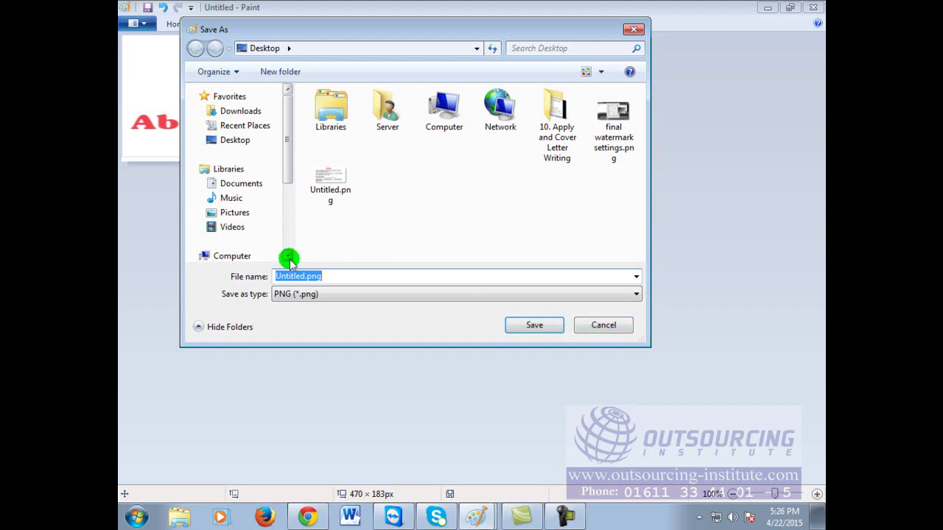
{"action": "left_click", "coordinate": [223, 229]}
{"action": "left_click", "coordinate": [227, 213]}
{"action": "left_click", "coordinate": [230, 199]}
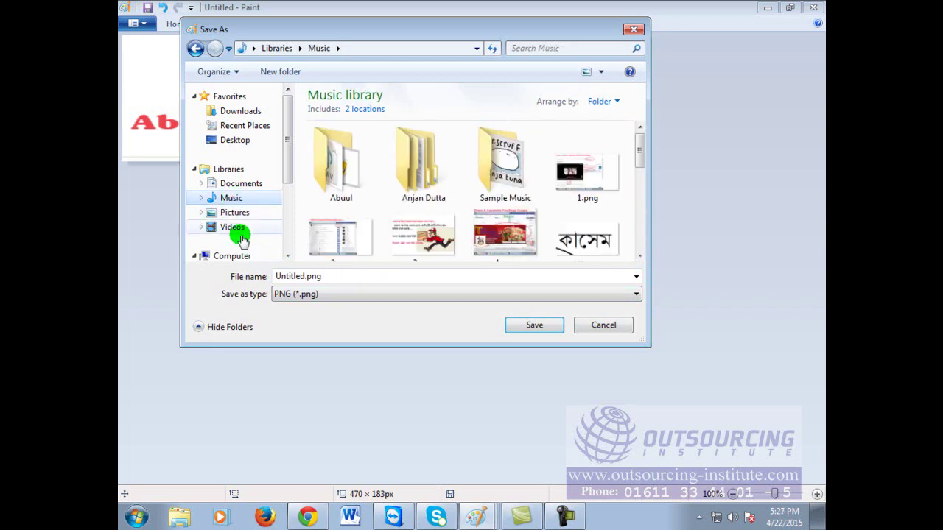
{"action": "left_click", "coordinate": [234, 227]}
{"action": "double_click", "coordinate": [327, 276]}
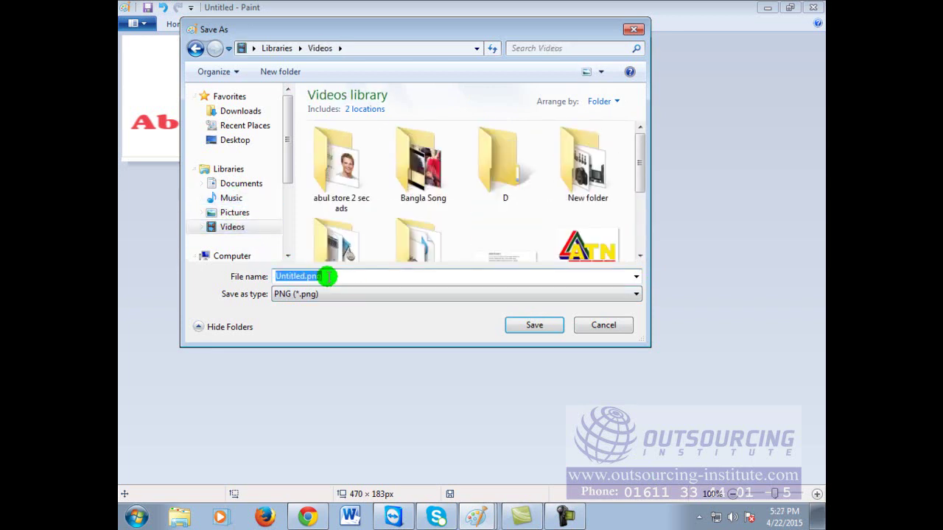
{"action": "type", "text": "Abul"}
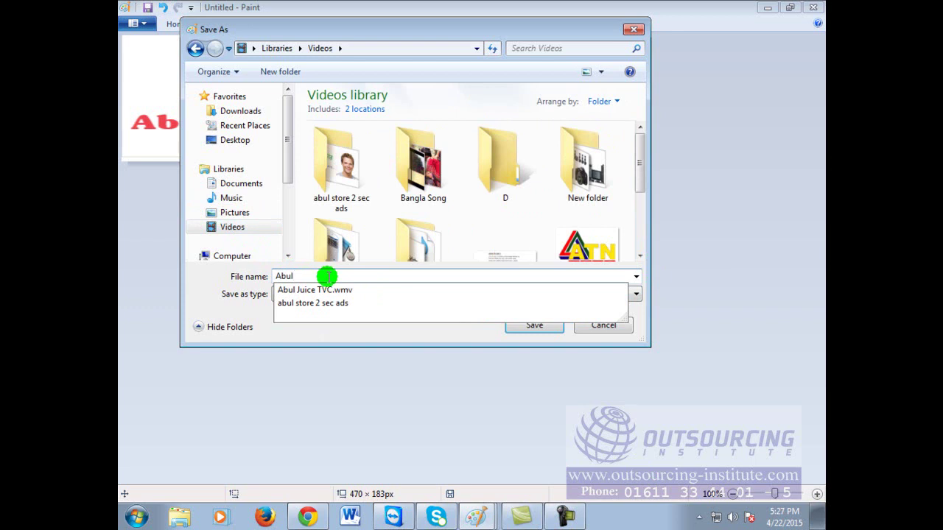
{"action": "type", "text": " Technology Logo"}
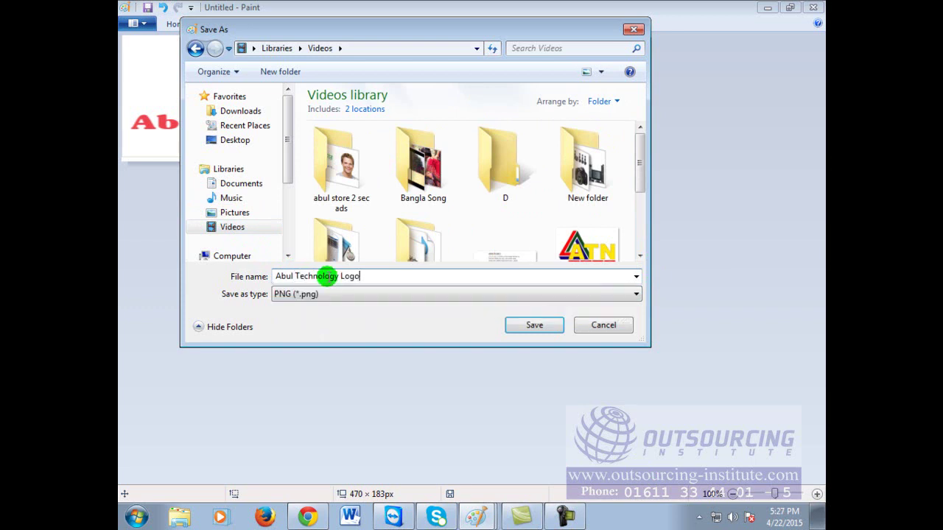
{"action": "key", "text": "Return"}
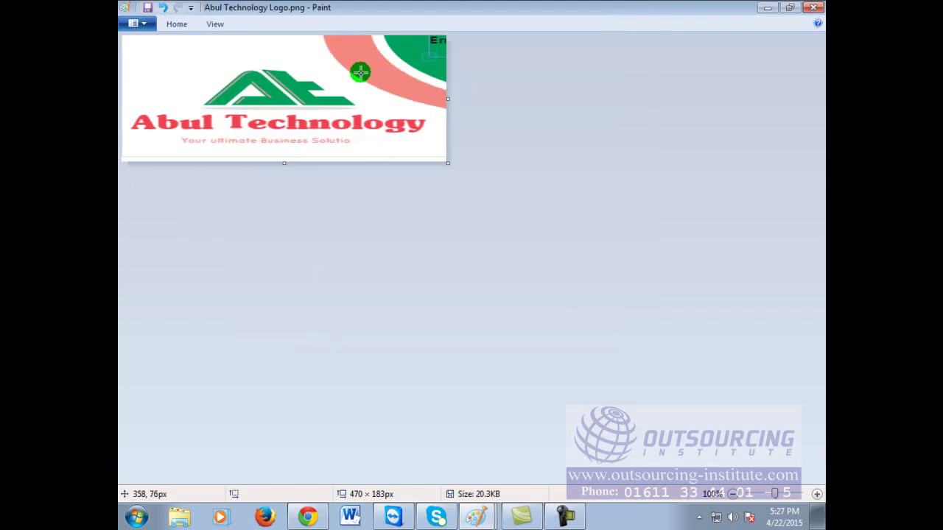
Step: Close Paint and bring up the Logomaker.com Logo Design Software tab in Chrome
{"action": "left_click", "coordinate": [815, 8]}
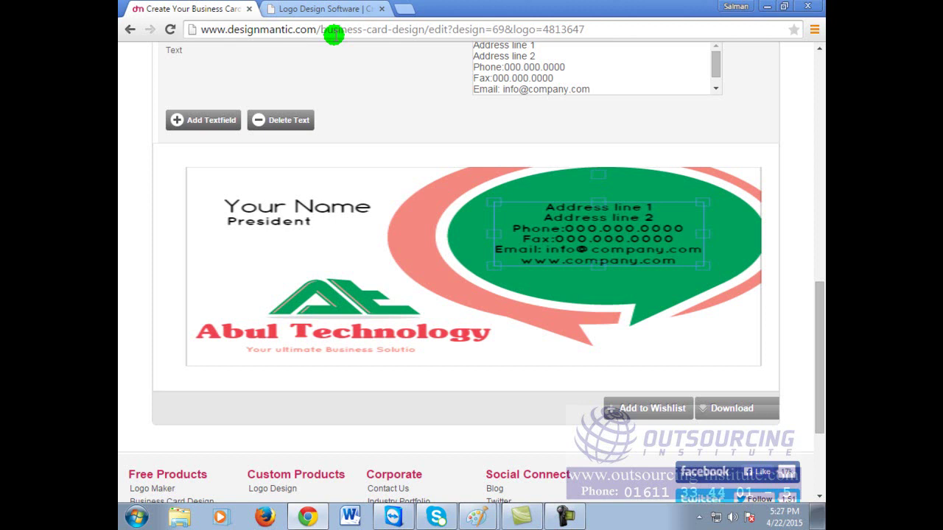
{"action": "left_click", "coordinate": [324, 9]}
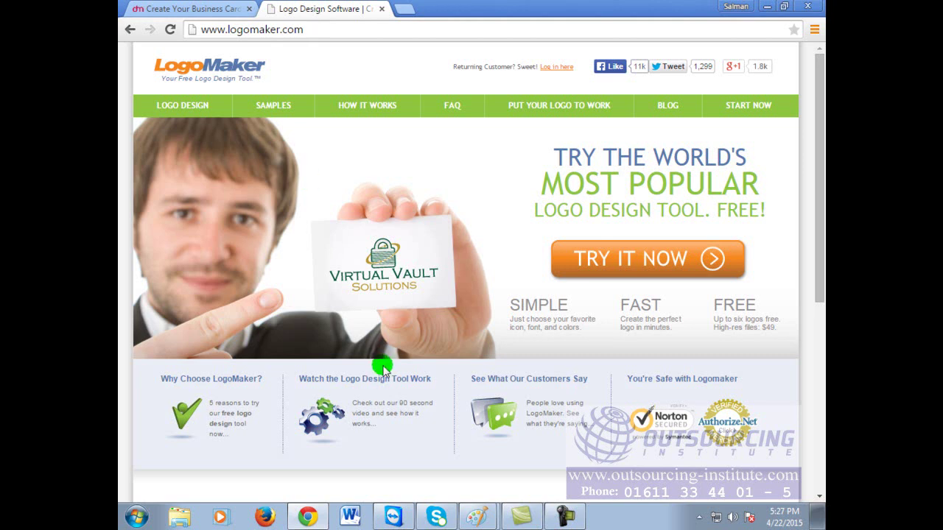
Step: Handwrite 'Signboard' in Paint to the right of the Caliograply line
{"action": "left_click", "coordinate": [478, 516]}
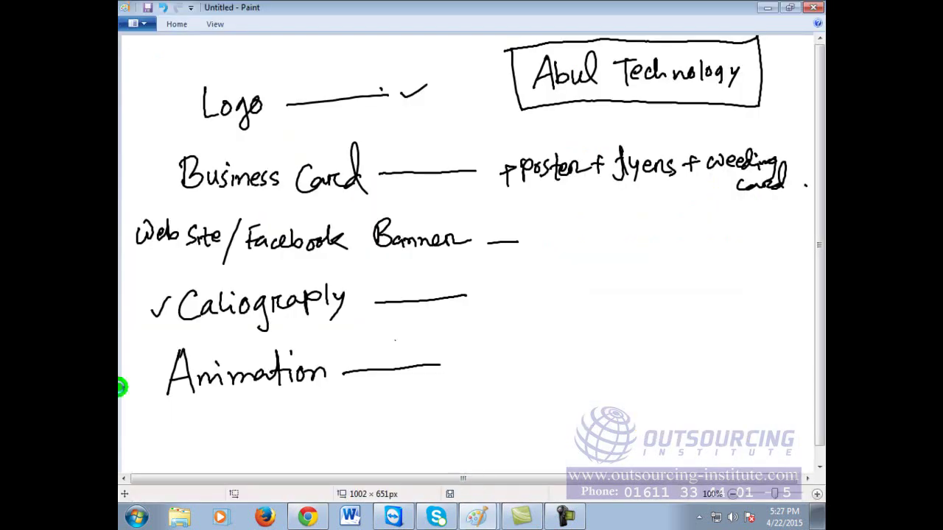
{"action": "left_click", "coordinate": [487, 290]}
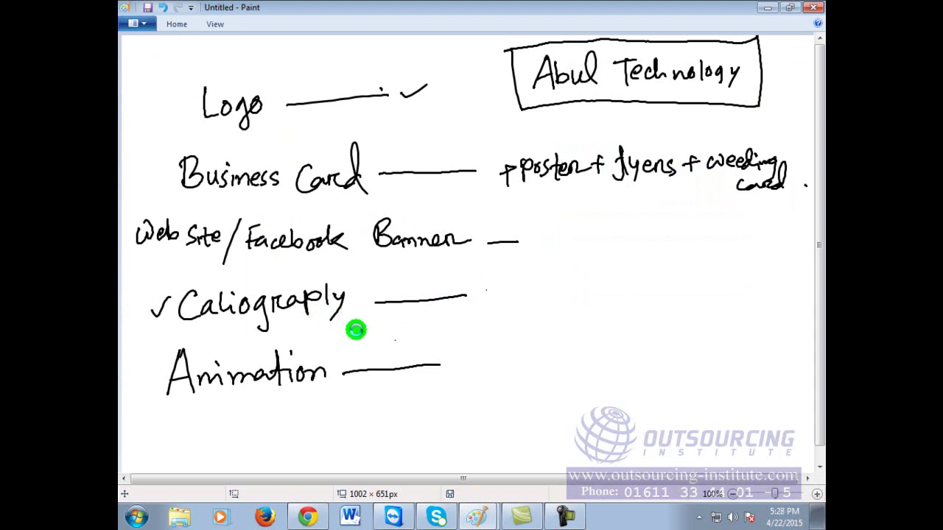
{"action": "left_click_drag", "start_coordinate": [484, 291], "coordinate": [485, 307]}
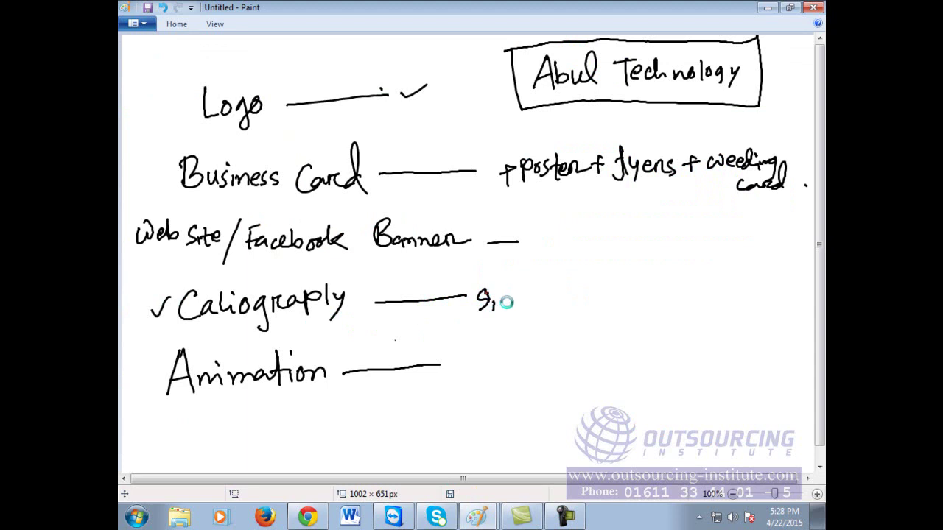
{"action": "left_click_drag", "start_coordinate": [550, 311], "coordinate": [593, 311]}
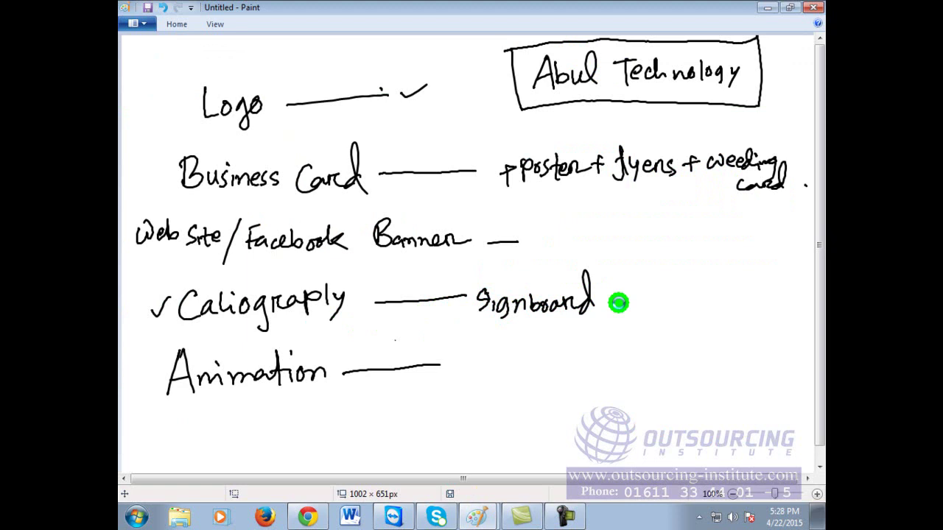
{"action": "left_click", "coordinate": [309, 517]}
Step: Load the Google homepage by entering 'g' in Chrome's address bar
{"action": "left_click", "coordinate": [349, 31]}
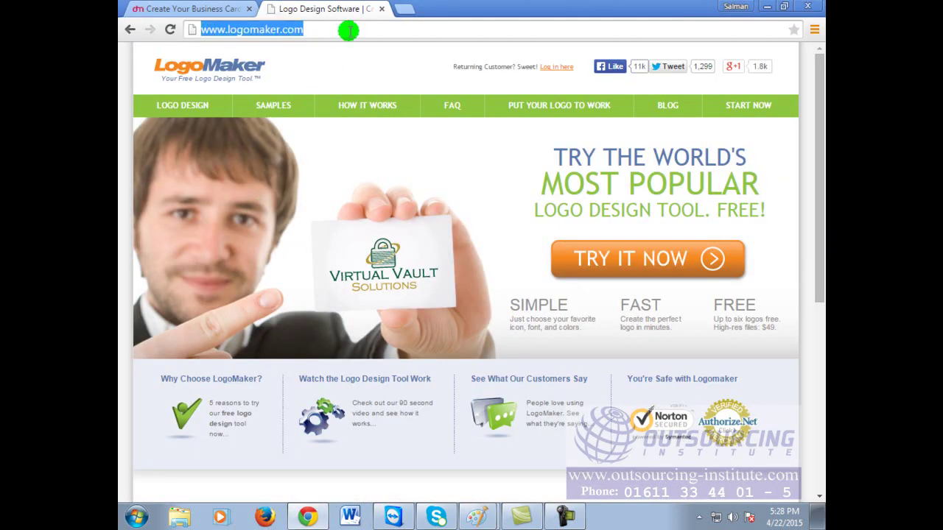
{"action": "type", "text": "google"}
{"action": "key", "text": "Return"}
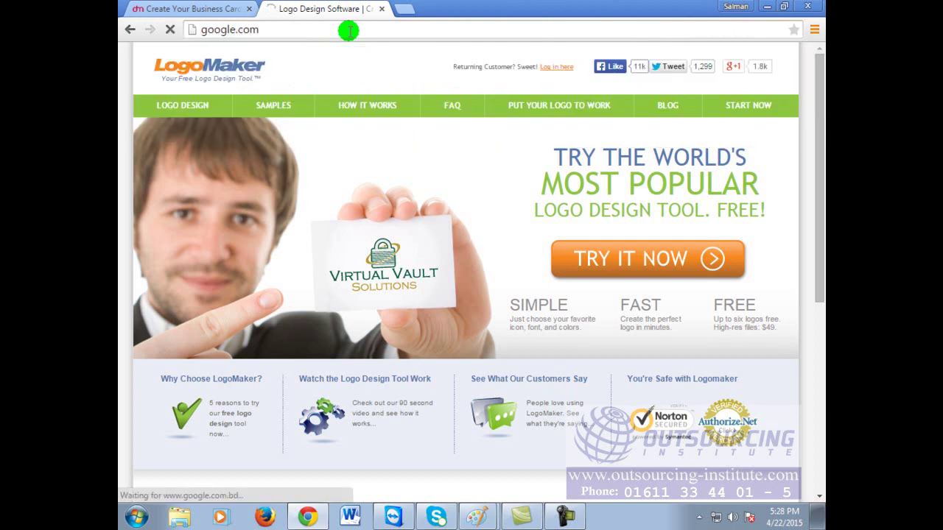
Step: Search Google for 'online caliography creator', correcting typos along the way
{"action": "left_click", "coordinate": [421, 270]}
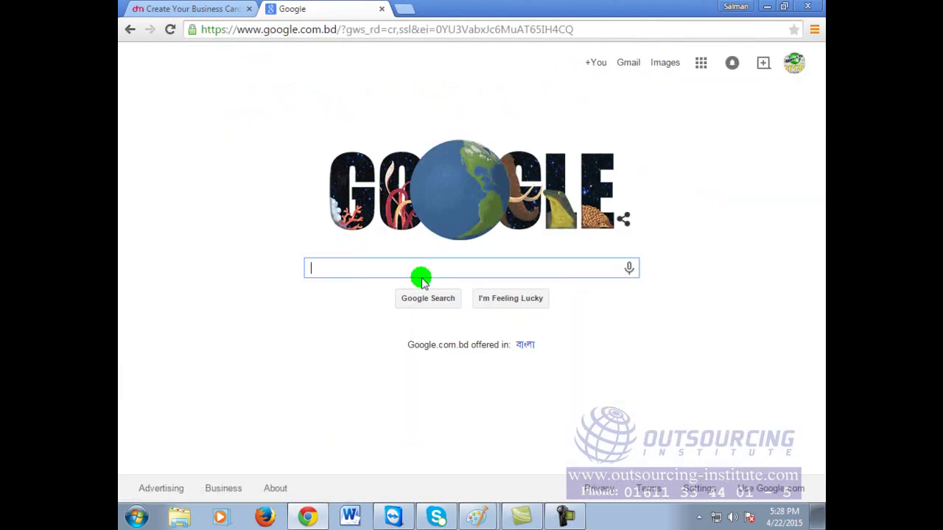
{"action": "left_click", "coordinate": [421, 265]}
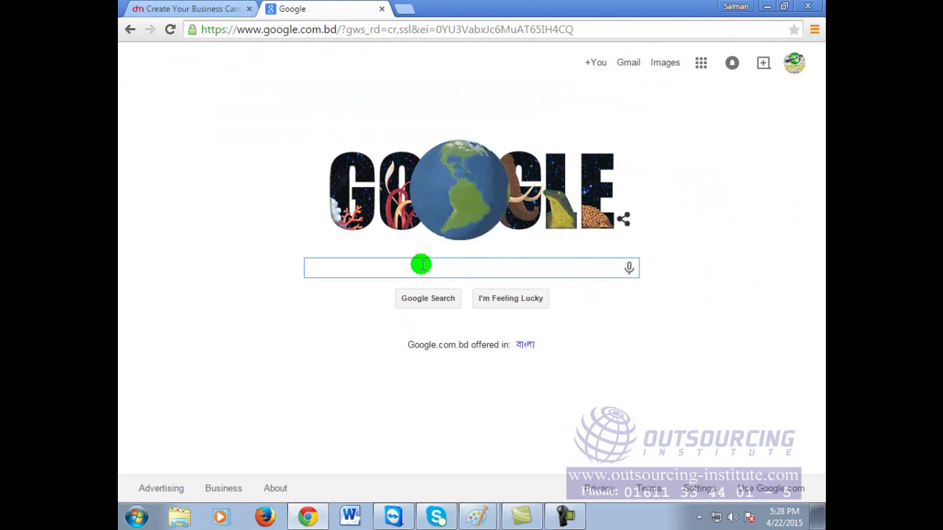
{"action": "type", "text": "online "}
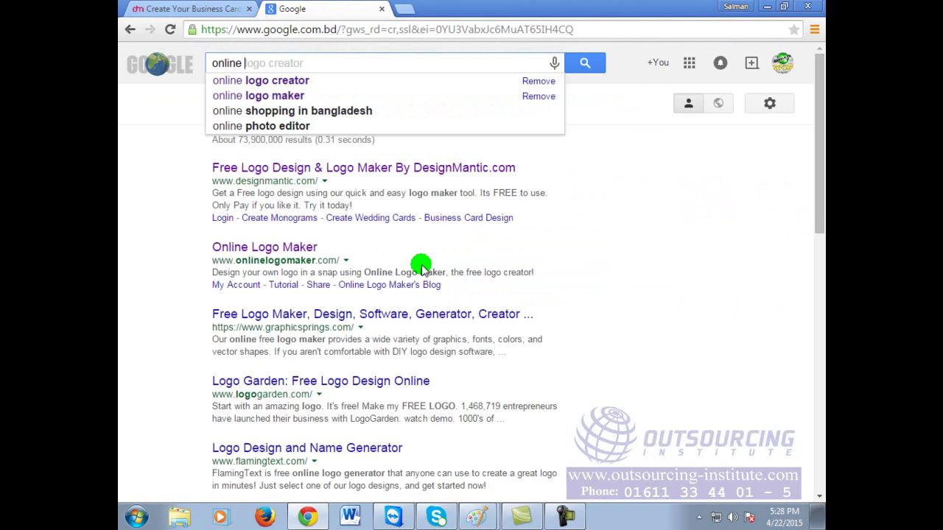
{"action": "type", "text": "c ali"}
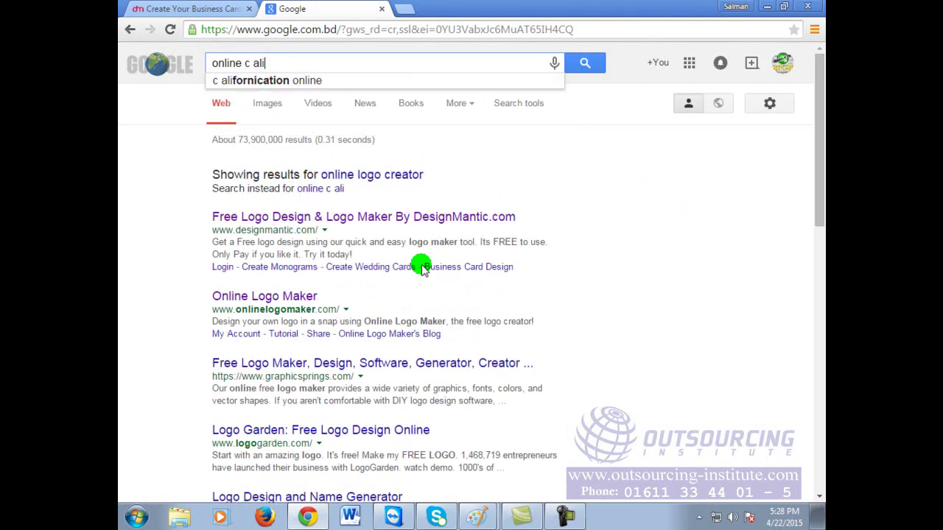
{"action": "key", "text": "BackSpace"}
{"action": "key", "text": "BackSpace"}
{"action": "key", "text": "BackSpace"}
{"action": "type", "text": "alio"}
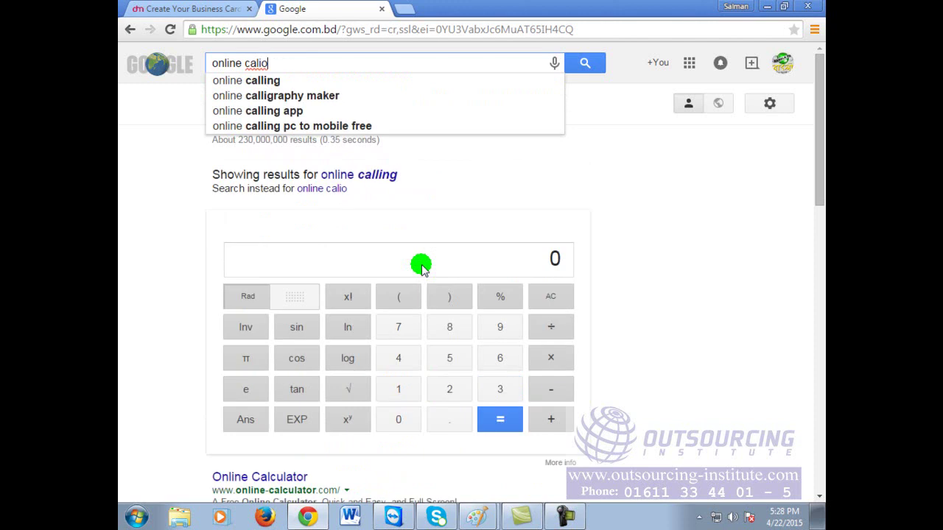
{"action": "type", "text": "graphy cret"}
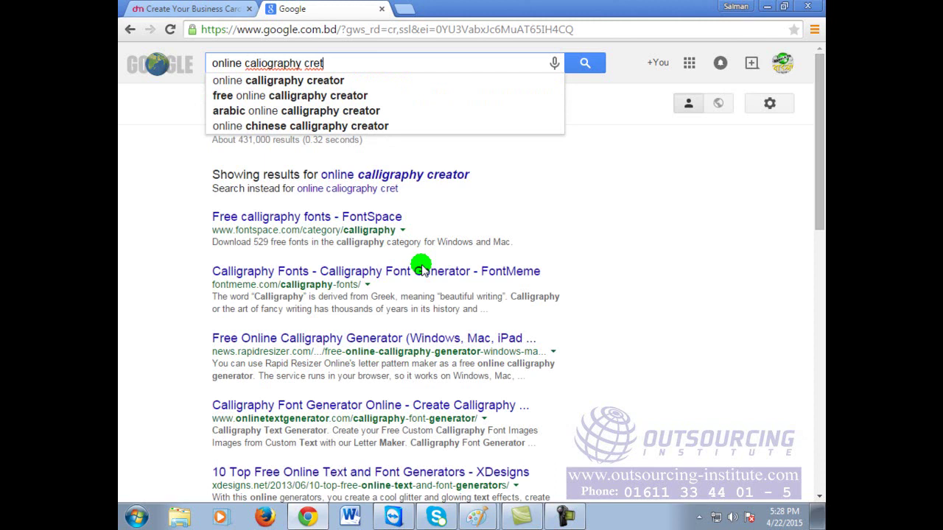
{"action": "key", "text": "BackSpace"}
{"action": "type", "text": "a"}
{"action": "type", "text": "tor"}
{"action": "key", "text": "Return"}
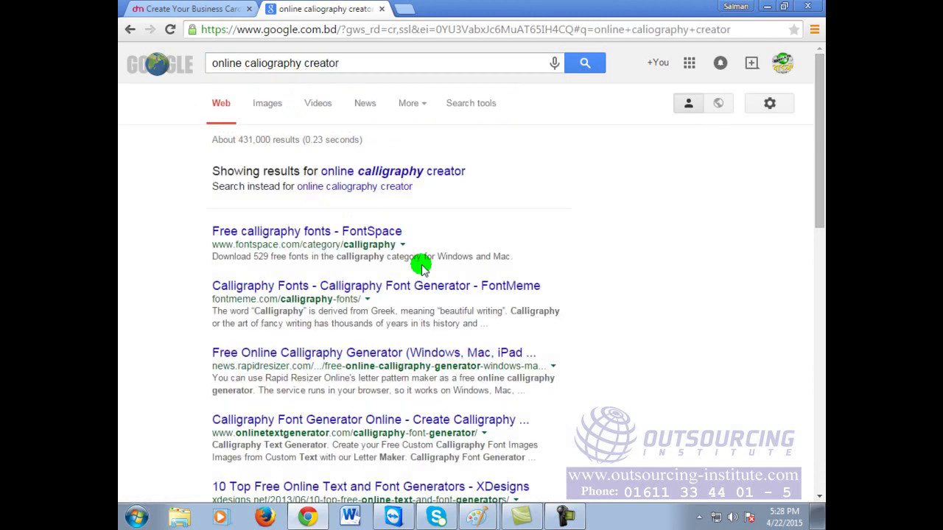
{"action": "left_click", "coordinate": [399, 171]}
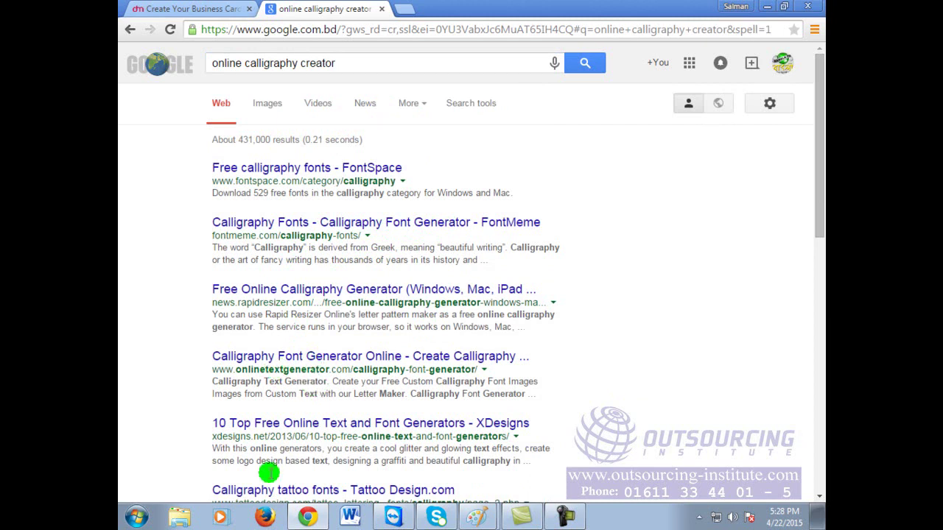
{"action": "scroll", "coordinate": [313, 402], "scroll_direction": "down", "scroll_amount": 1}
{"action": "scroll", "coordinate": [320, 442], "scroll_direction": "down", "scroll_amount": 1}
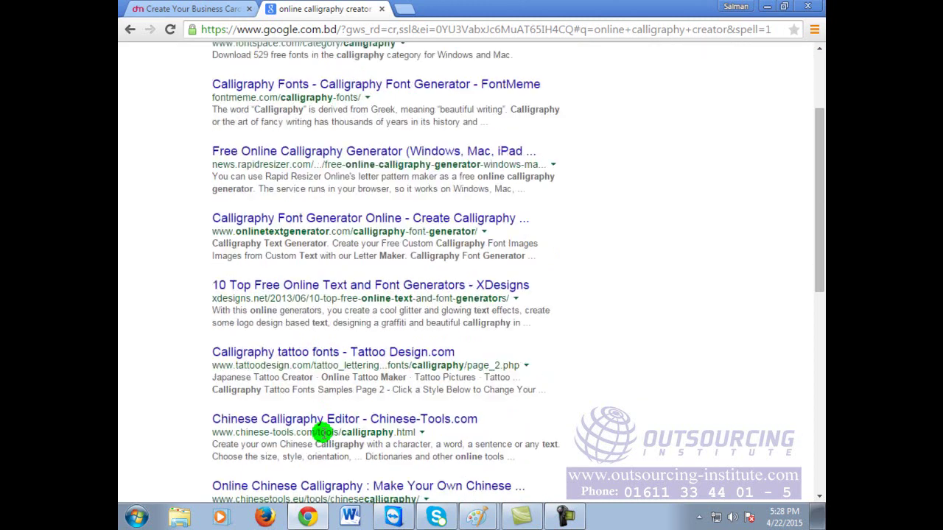
{"action": "scroll", "coordinate": [328, 443], "scroll_direction": "down", "scroll_amount": 1}
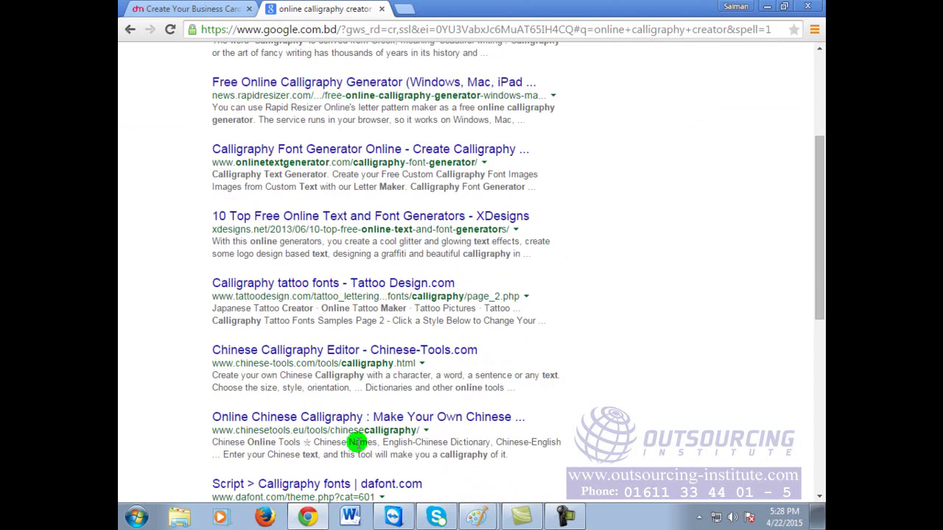
{"action": "scroll", "coordinate": [357, 442], "scroll_direction": "down", "scroll_amount": 3}
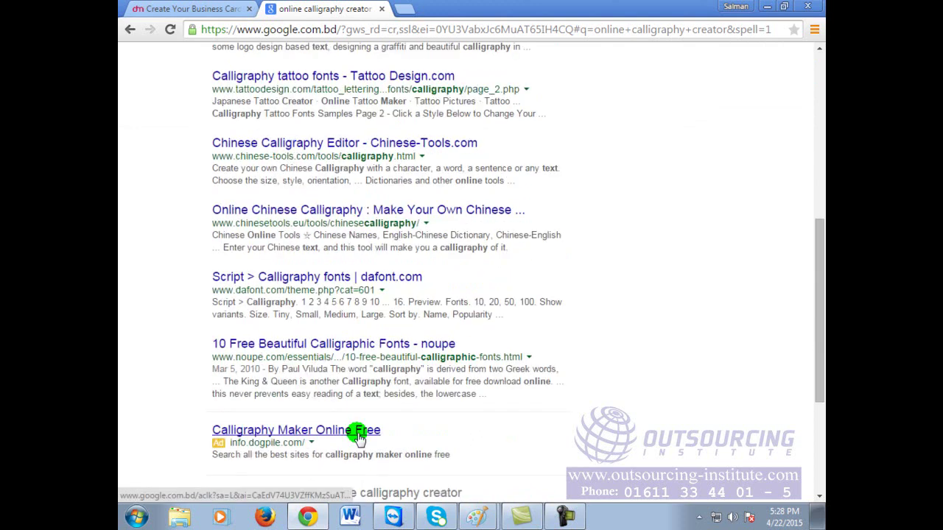
{"action": "scroll", "coordinate": [361, 431], "scroll_direction": "up", "scroll_amount": 4}
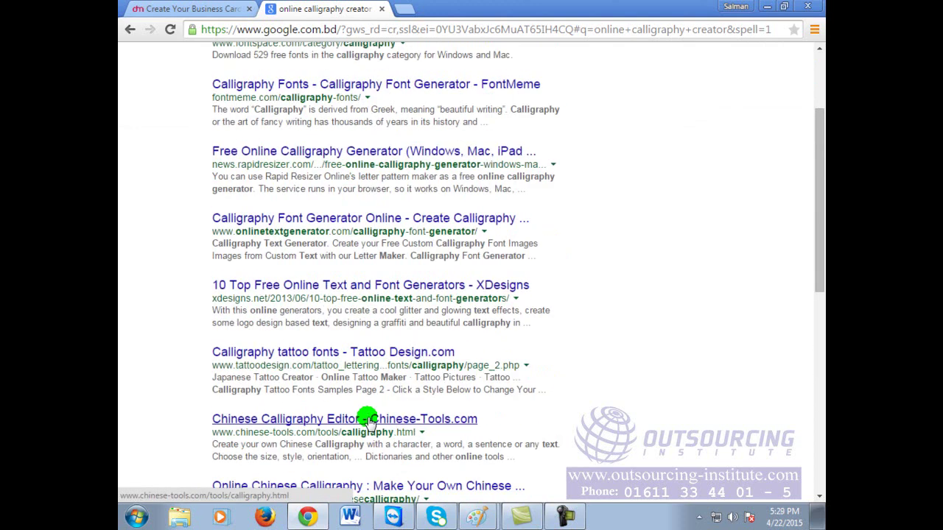
{"action": "scroll", "coordinate": [346, 369], "scroll_direction": "up", "scroll_amount": 2}
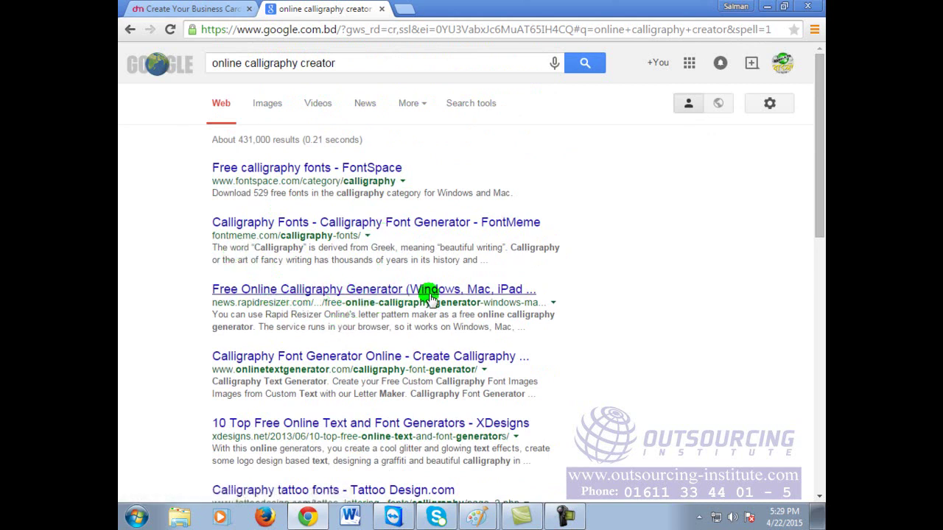
Step: Open the Rapid Resizer 'Free Online Calligraphy Generator' result and follow its generator link
{"action": "left_click", "coordinate": [318, 292]}
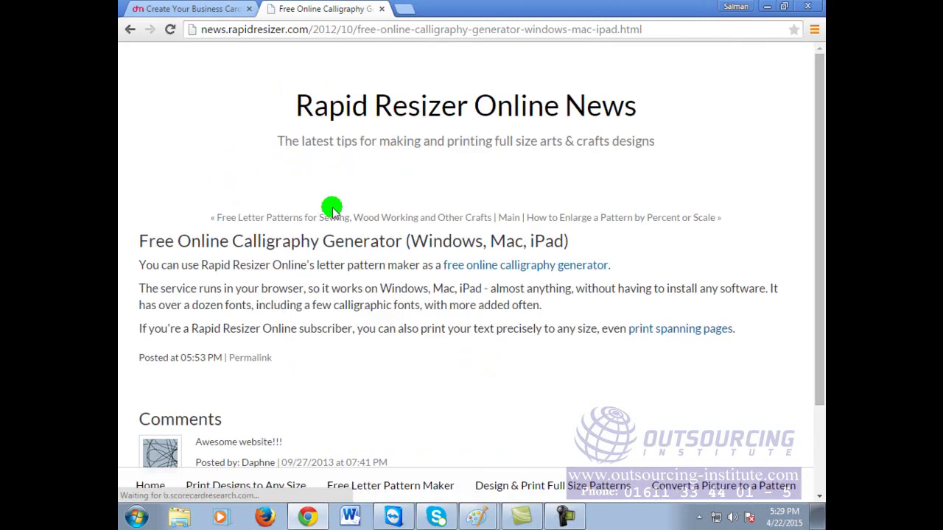
{"action": "scroll", "coordinate": [446, 156], "scroll_direction": "down", "scroll_amount": 2}
{"action": "scroll", "coordinate": [451, 181], "scroll_direction": "up", "scroll_amount": 2}
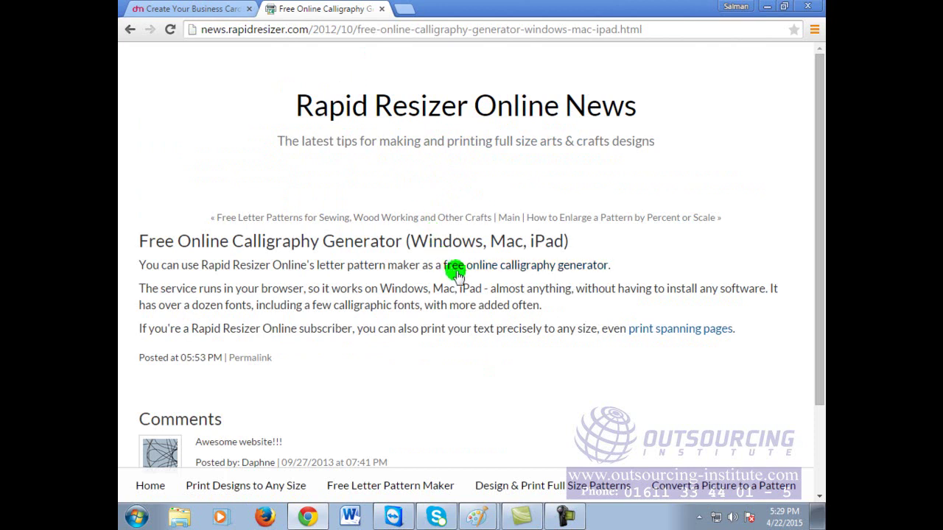
{"action": "left_click", "coordinate": [530, 267]}
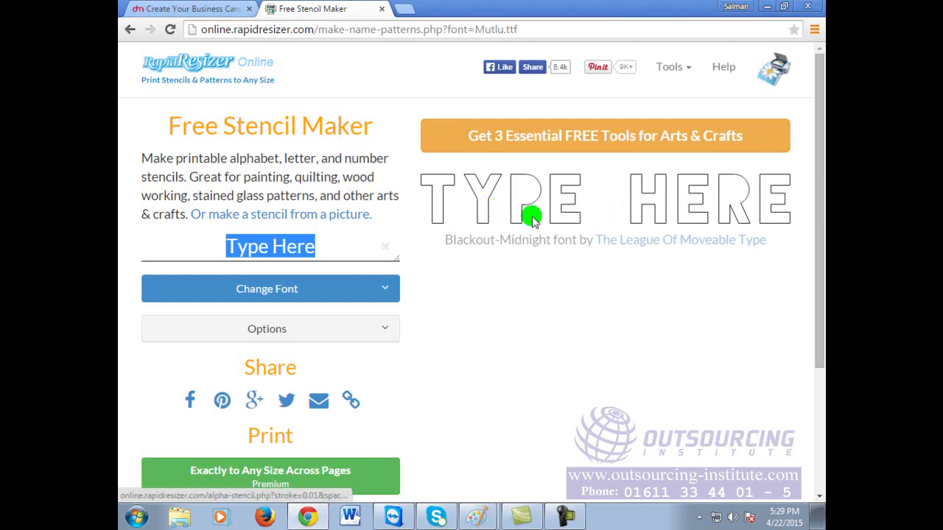
Step: Replace the sample stencil text with 'Abul Technolgoy'
{"action": "left_click", "coordinate": [323, 250]}
{"action": "key", "text": "BackSpace"}
{"action": "key", "text": "BackSpace"}
{"action": "key", "text": "BackSpace"}
{"action": "key", "text": "BackSpace"}
{"action": "key", "text": "BackSpace"}
{"action": "key", "text": "BackSpace"}
{"action": "key", "text": "BackSpace"}
{"action": "key", "text": "BackSpace"}
{"action": "key", "text": "BackSpace"}
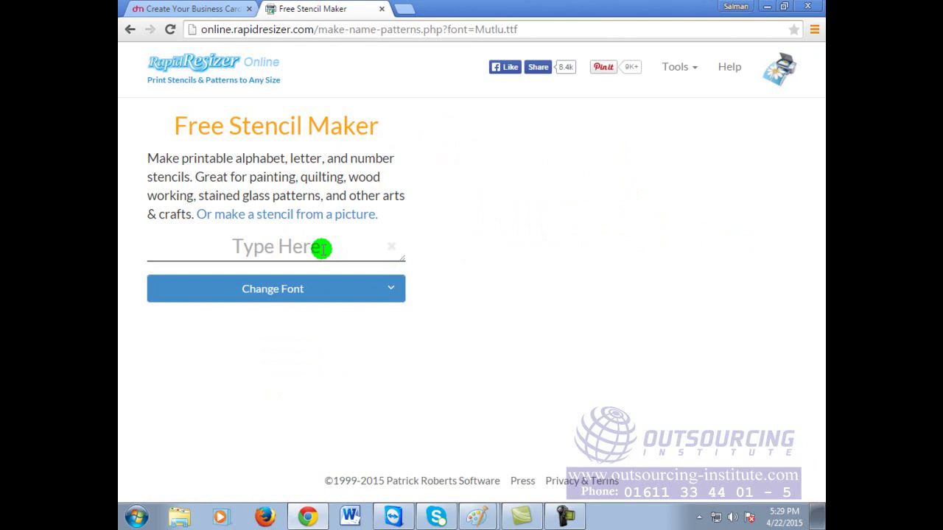
{"action": "type", "text": "Abul "}
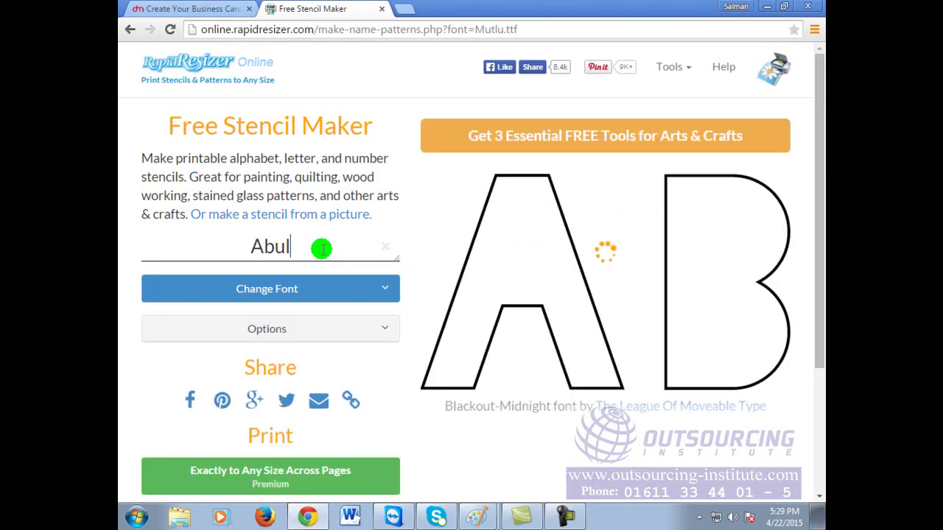
{"action": "type", "text": "Techn"}
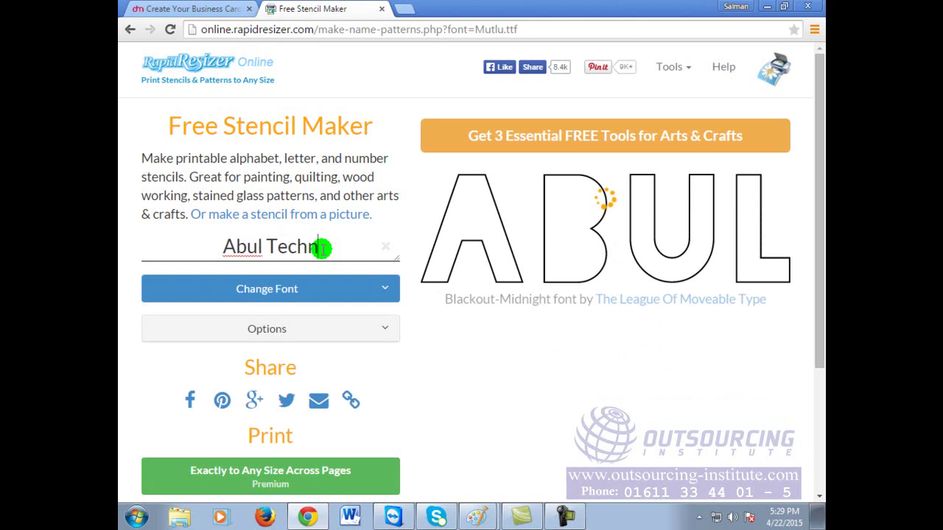
{"action": "type", "text": "olgoy"}
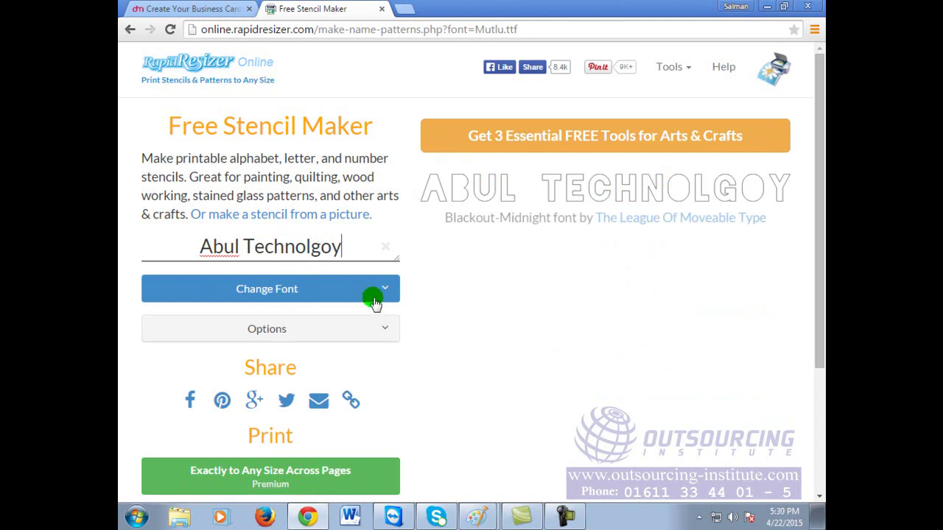
{"action": "scroll", "coordinate": [476, 348], "scroll_direction": "down", "scroll_amount": 2}
{"action": "scroll", "coordinate": [476, 348], "scroll_direction": "up", "scroll_amount": 2}
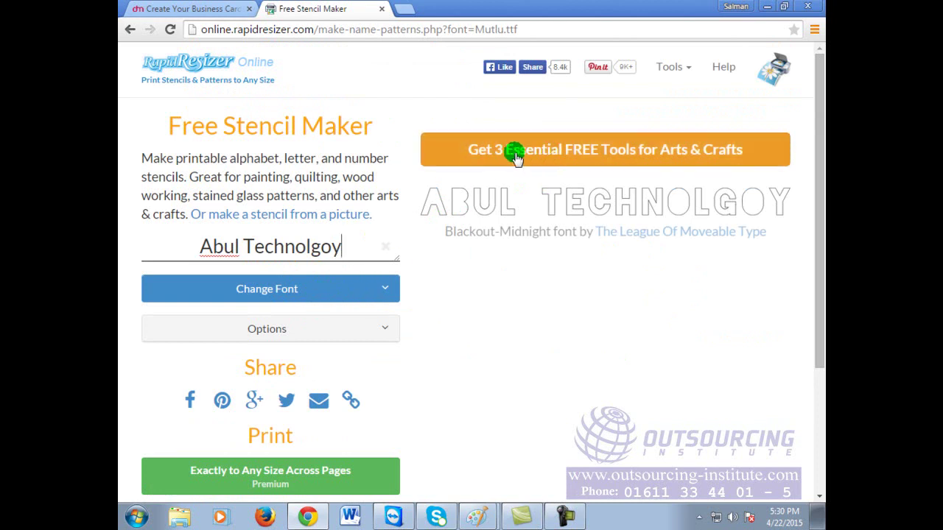
Step: View the Blackout-Midnight stencil preview full-size, then return to the stencil maker
{"action": "left_click", "coordinate": [632, 201]}
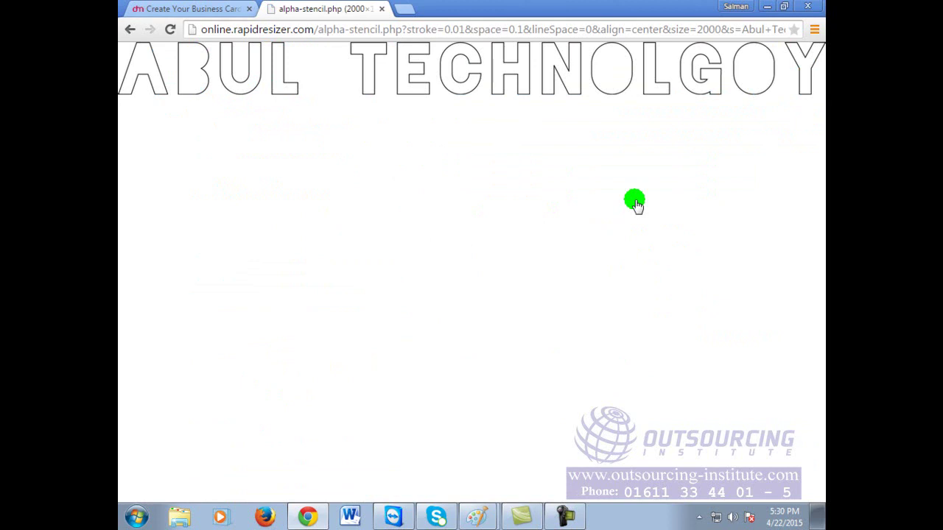
{"action": "left_click", "coordinate": [130, 30]}
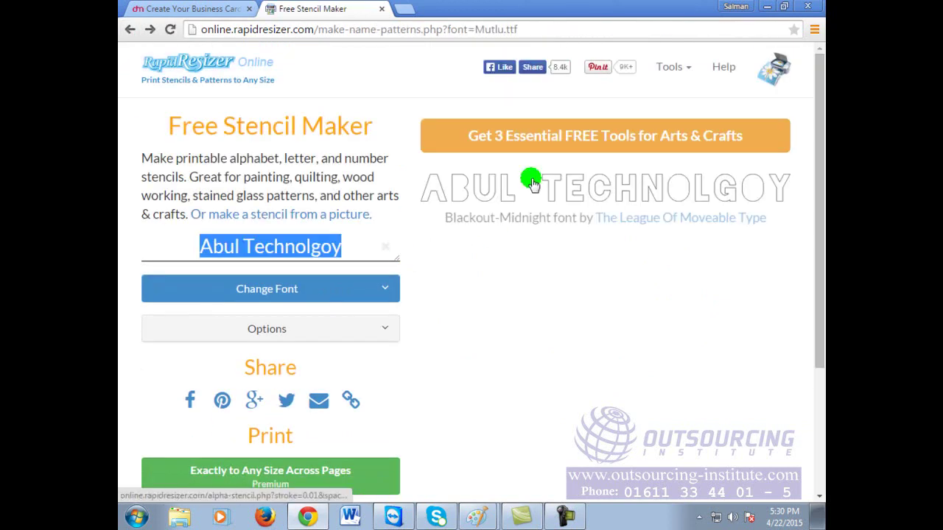
{"action": "left_click", "coordinate": [319, 296]}
Step: Preview the name in Boston Traffic, Know Your Product, Major Shift and StardosStencil Regular fonts
{"action": "left_click", "coordinate": [319, 297]}
{"action": "scroll", "coordinate": [319, 297], "scroll_direction": "down", "scroll_amount": 2}
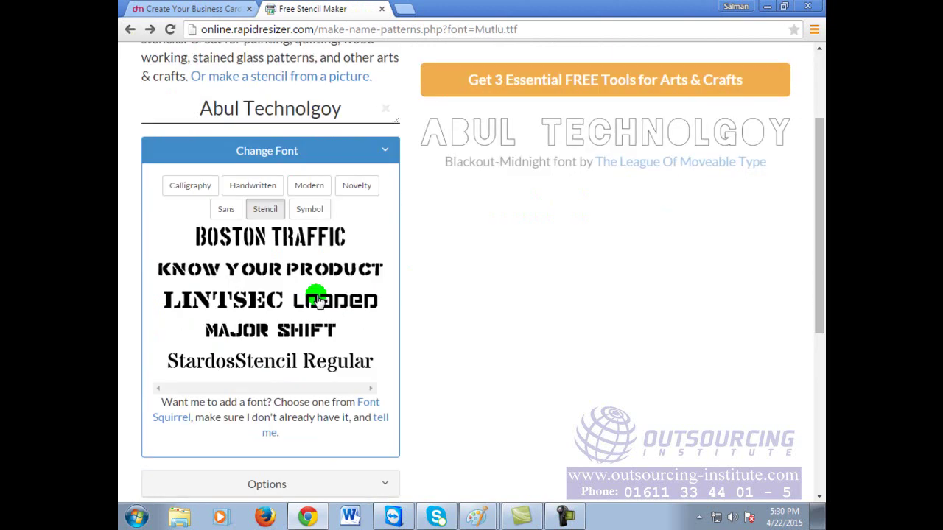
{"action": "scroll", "coordinate": [306, 283], "scroll_direction": "up", "scroll_amount": 1}
{"action": "left_click", "coordinate": [224, 308]}
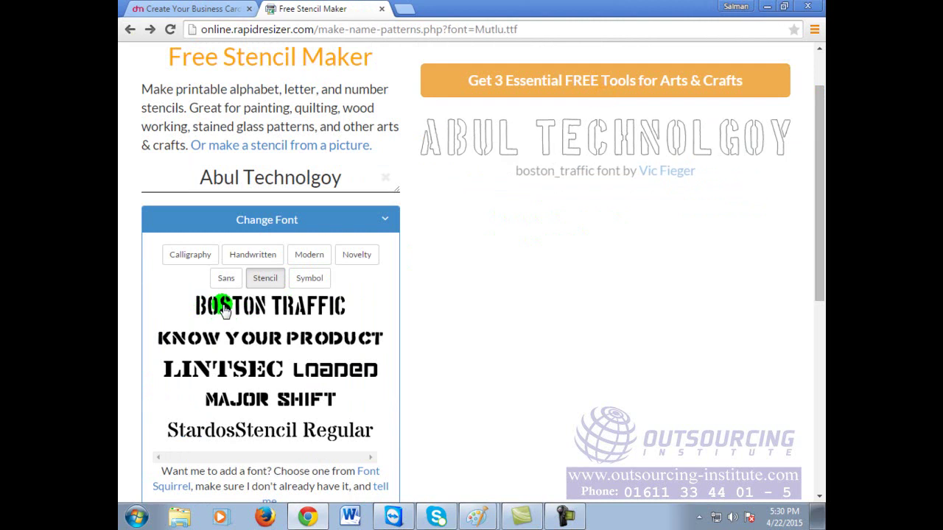
{"action": "left_click", "coordinate": [302, 341]}
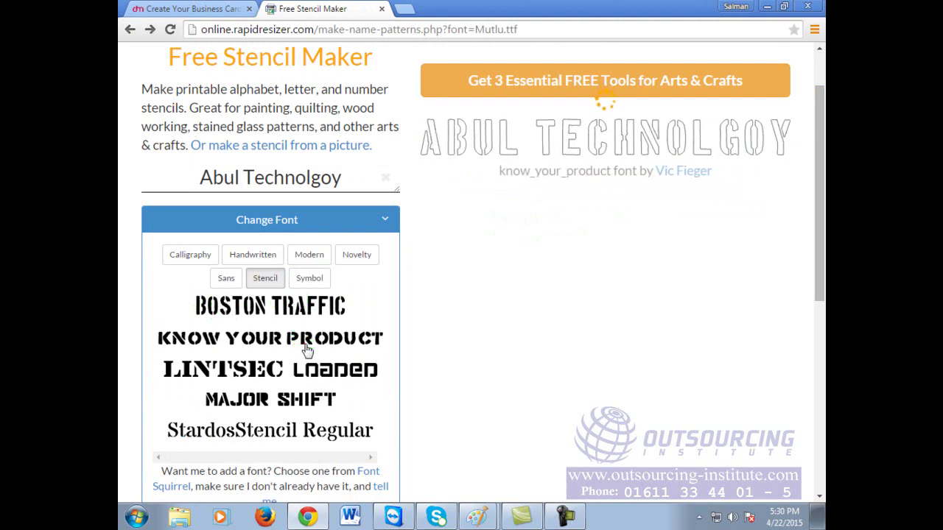
{"action": "left_click", "coordinate": [305, 346]}
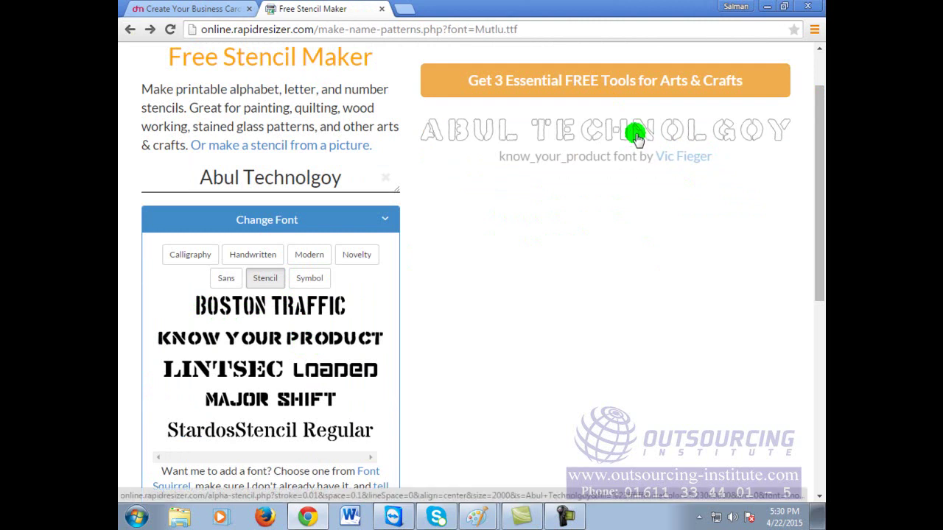
{"action": "left_click", "coordinate": [299, 402]}
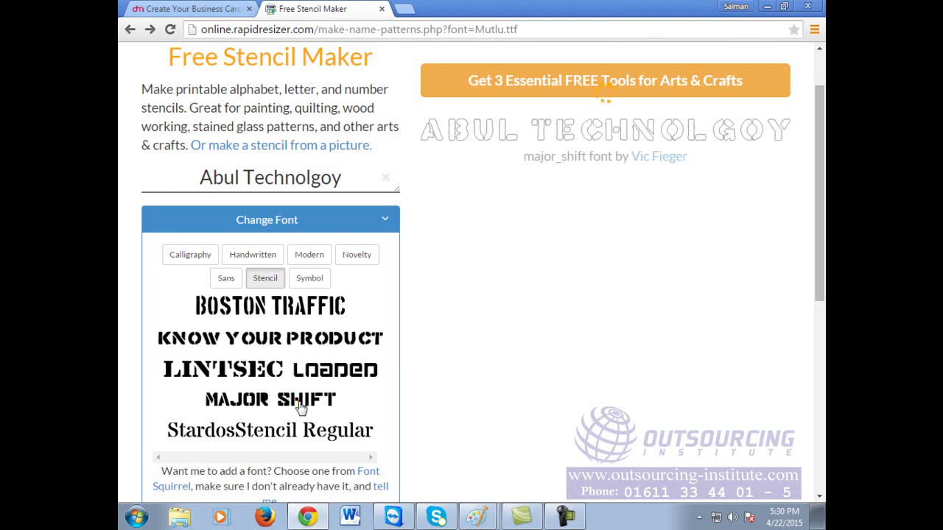
{"action": "left_click", "coordinate": [284, 433]}
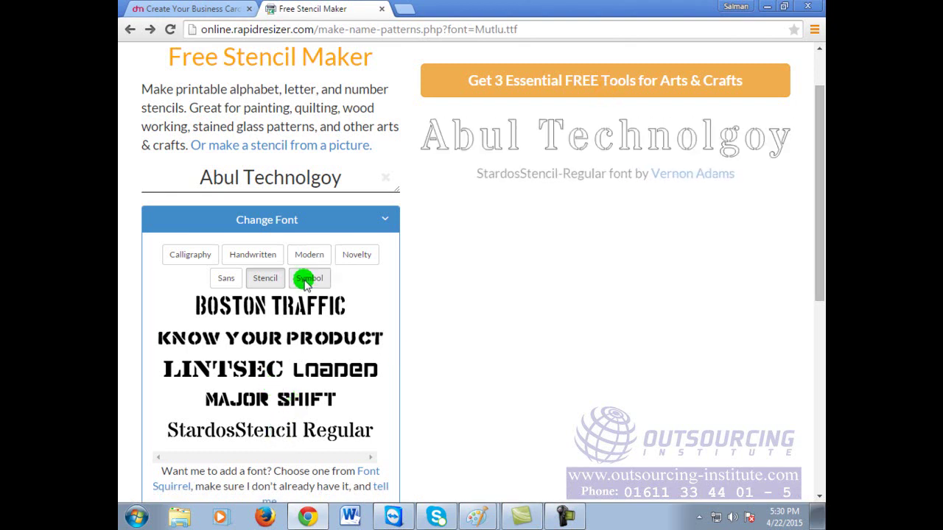
{"action": "left_click", "coordinate": [197, 255]}
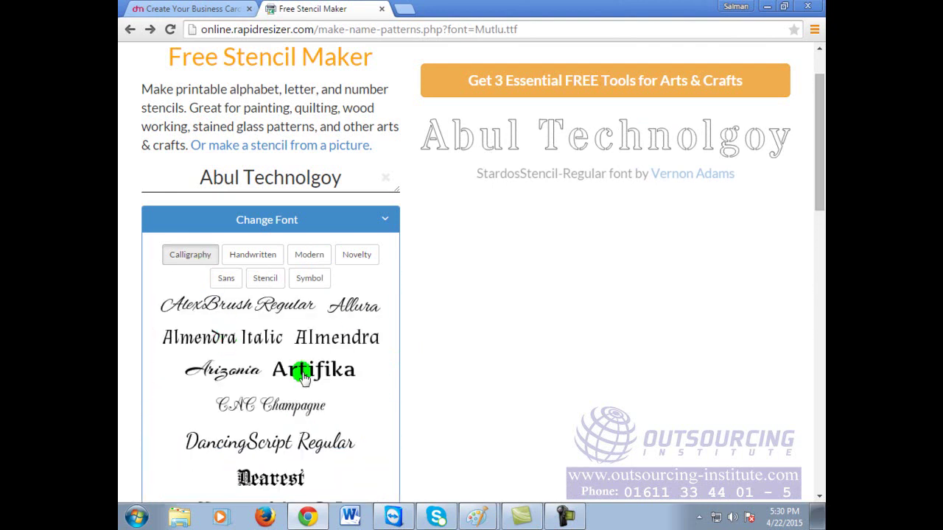
Step: Try Artifika and Arizonia on the name, inspecting the Arizonia stencil full-size
{"action": "left_click", "coordinate": [307, 376]}
{"action": "left_click", "coordinate": [243, 372]}
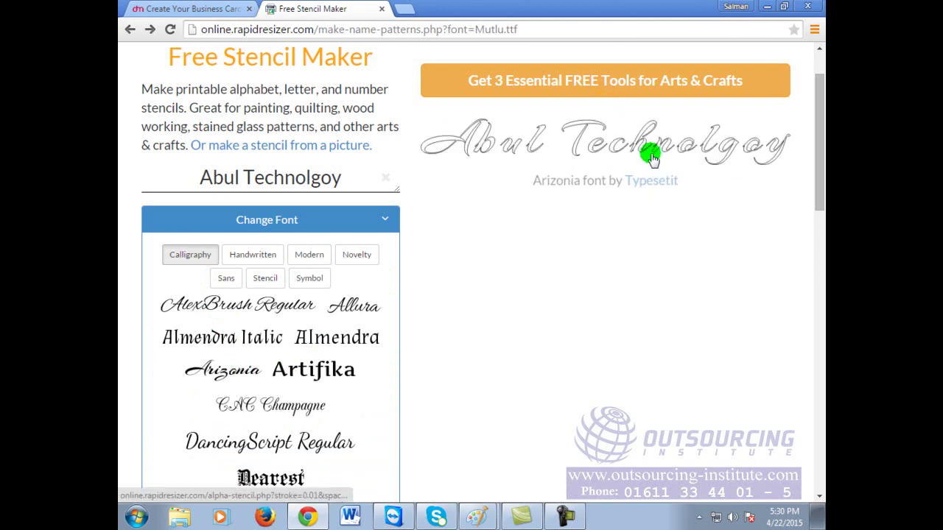
{"action": "left_click", "coordinate": [650, 140]}
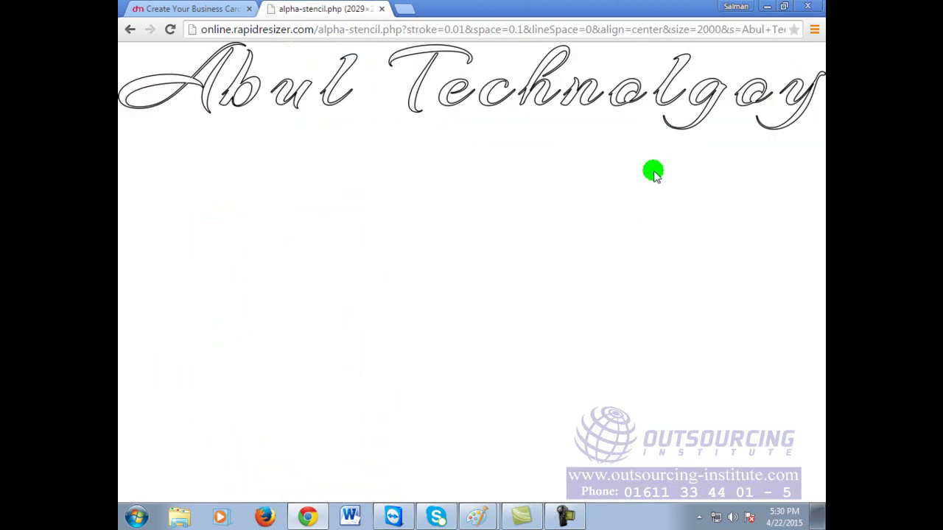
{"action": "left_click", "coordinate": [600, 140]}
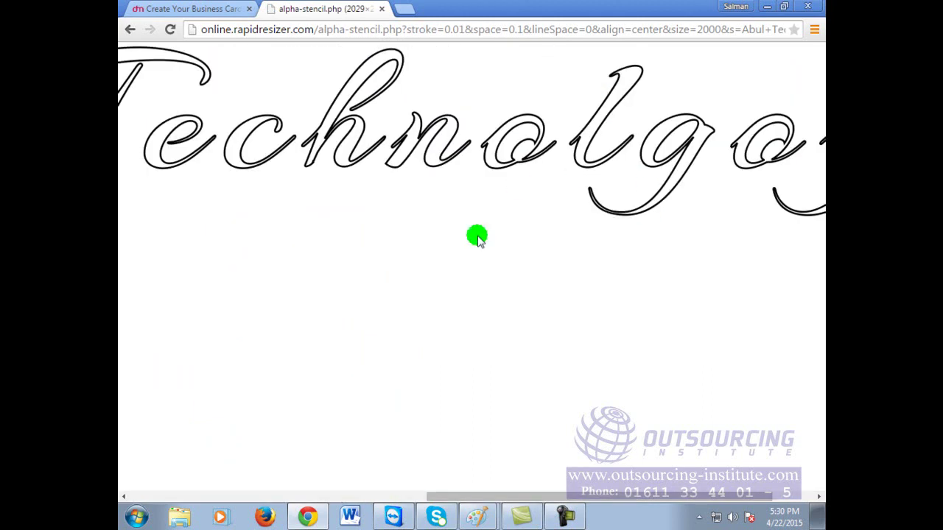
{"action": "left_click", "coordinate": [495, 176]}
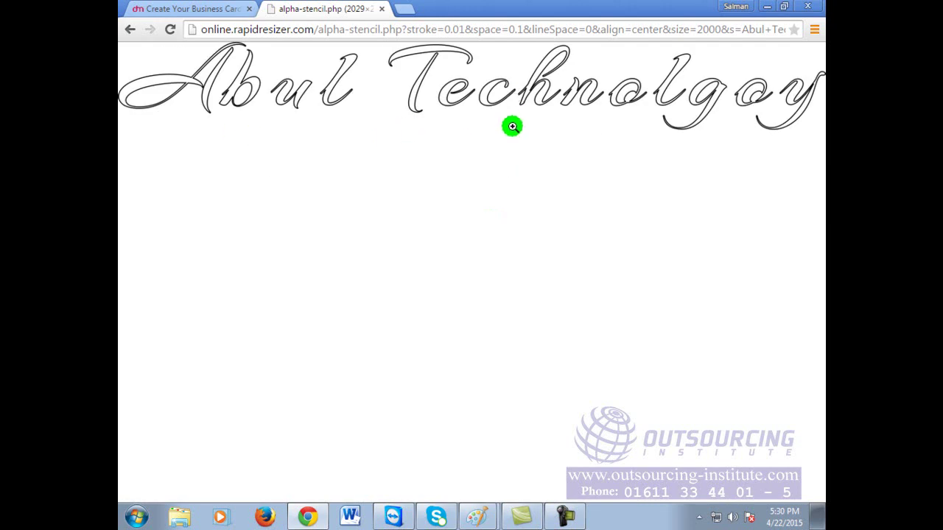
{"action": "left_click", "coordinate": [130, 31]}
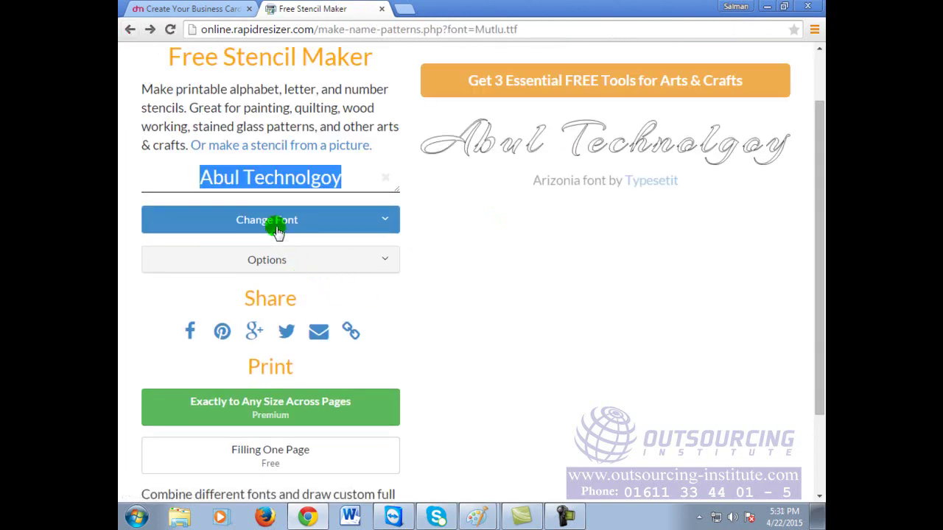
Step: Preview the name in CAC Champagne, then settle on the Dearest font
{"action": "left_click", "coordinate": [267, 221]}
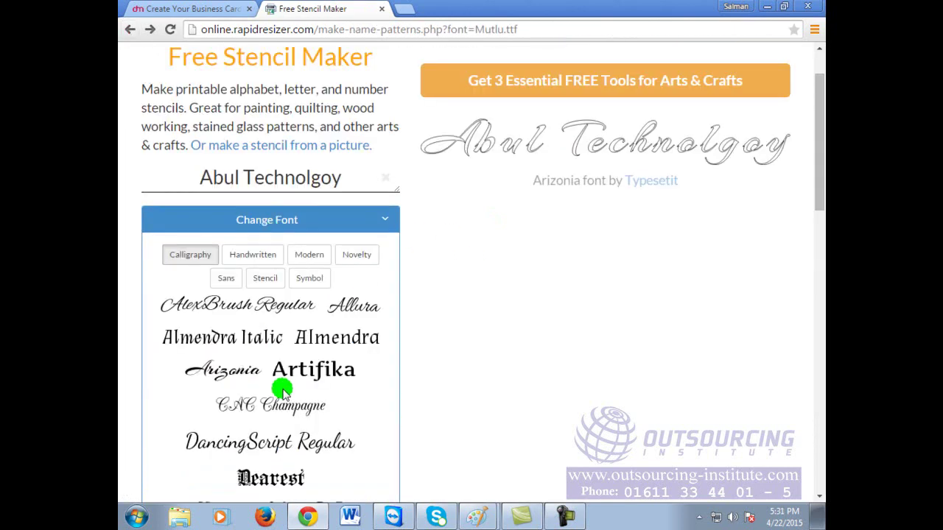
{"action": "left_click", "coordinate": [249, 412]}
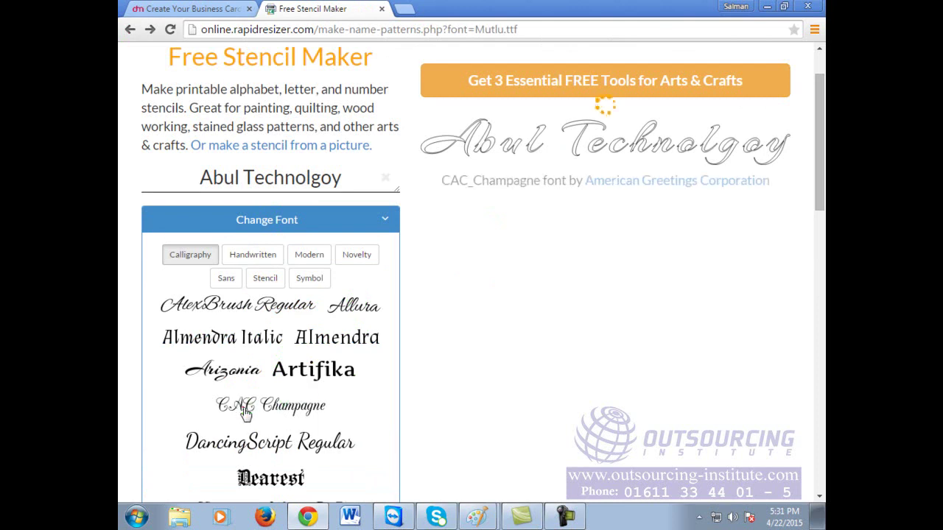
{"action": "left_click", "coordinate": [274, 479]}
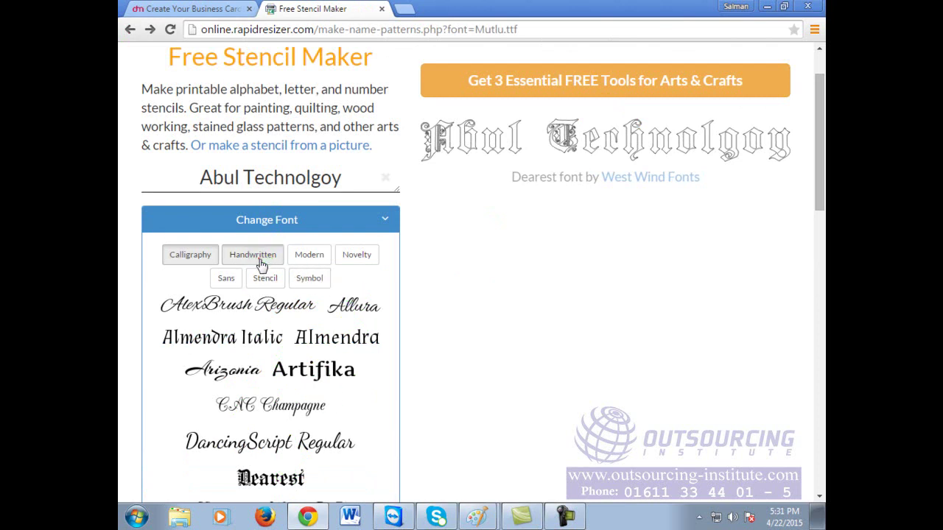
Step: Preview handwritten fonts HarabaraHand, DanielBold, Ceviche One and Boogaloo, dismissing the email signup popup
{"action": "left_click", "coordinate": [259, 262]}
{"action": "left_click", "coordinate": [267, 454]}
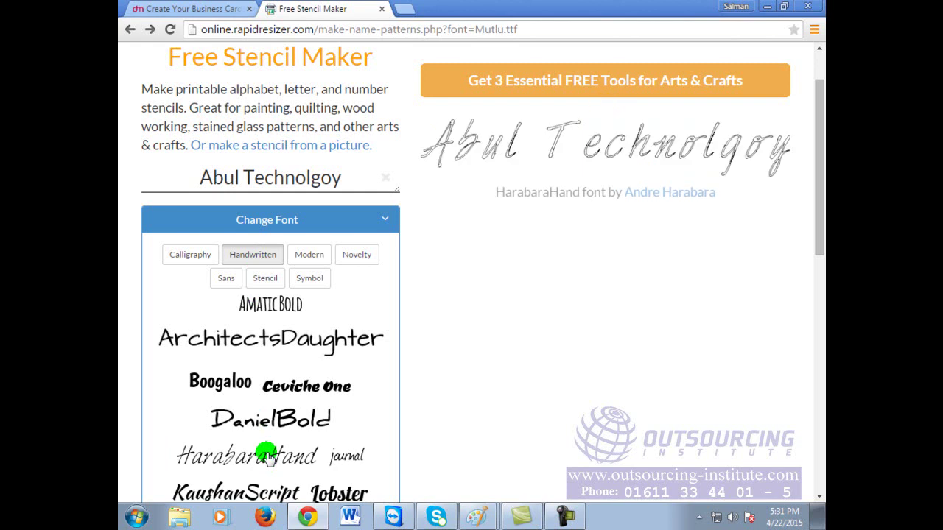
{"action": "left_click", "coordinate": [278, 420]}
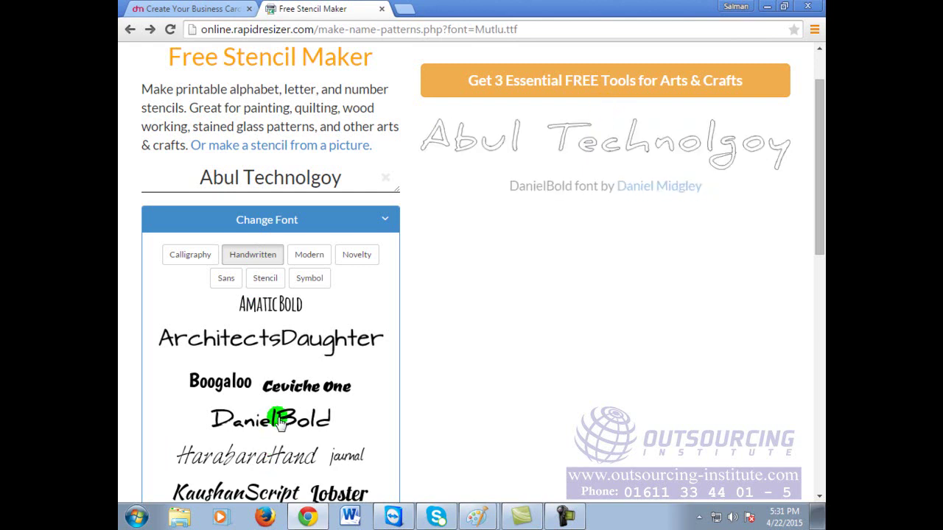
{"action": "left_click", "coordinate": [309, 388]}
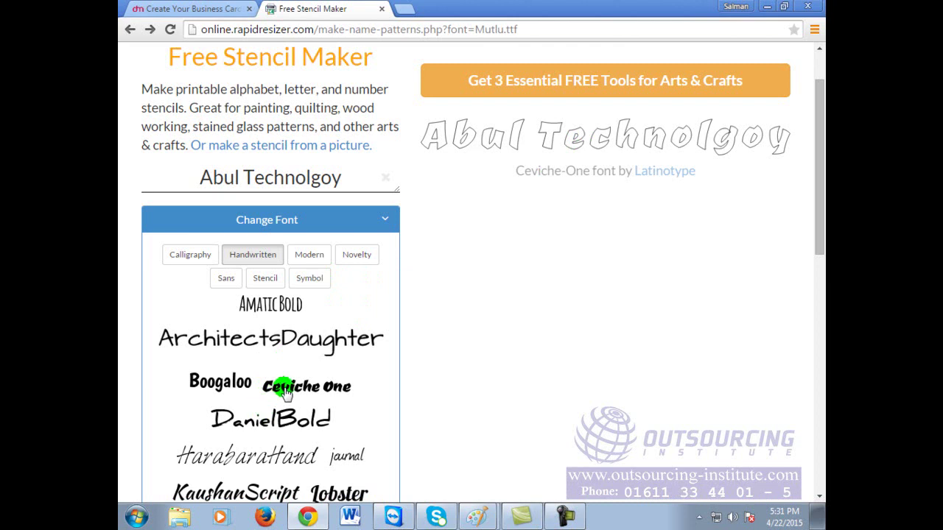
{"action": "left_click", "coordinate": [228, 385]}
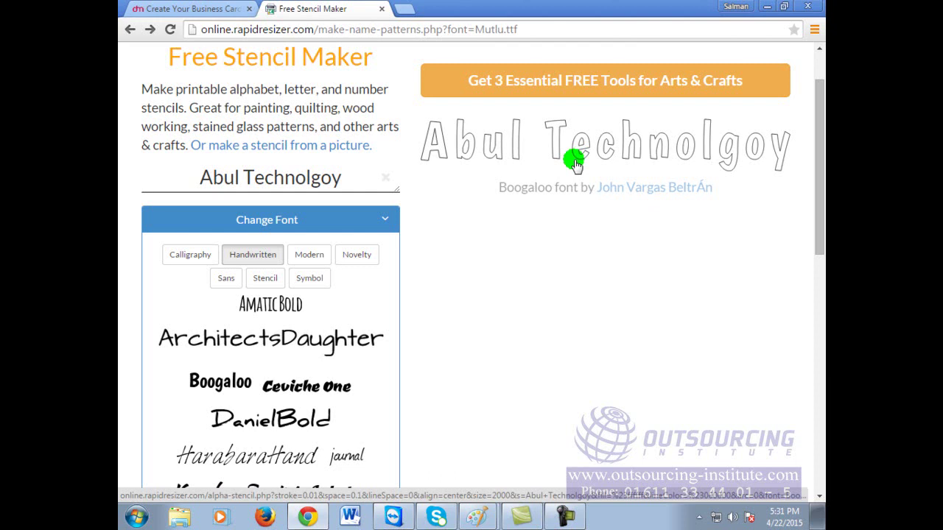
{"action": "left_click", "coordinate": [575, 163]}
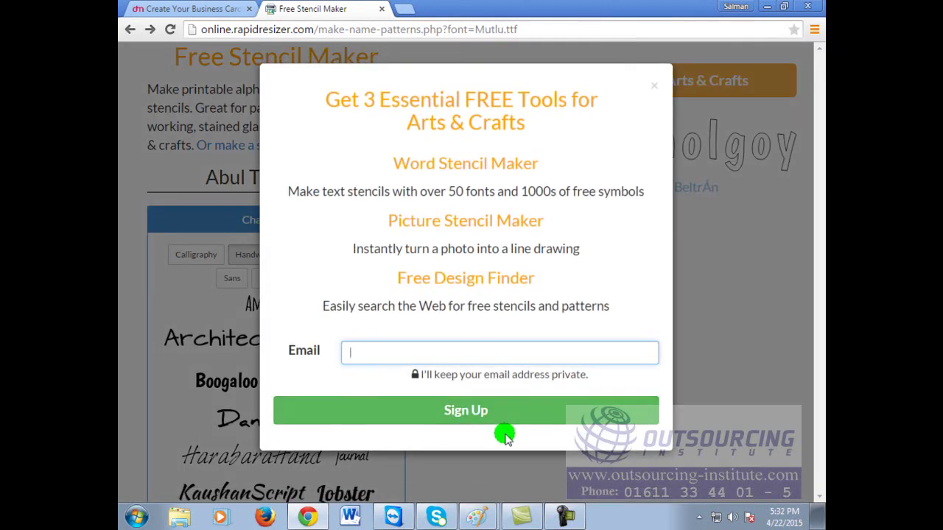
{"action": "left_click", "coordinate": [653, 86]}
Step: Preview the name in the Modern 20db font and view its stencil full-size
{"action": "left_click", "coordinate": [311, 255]}
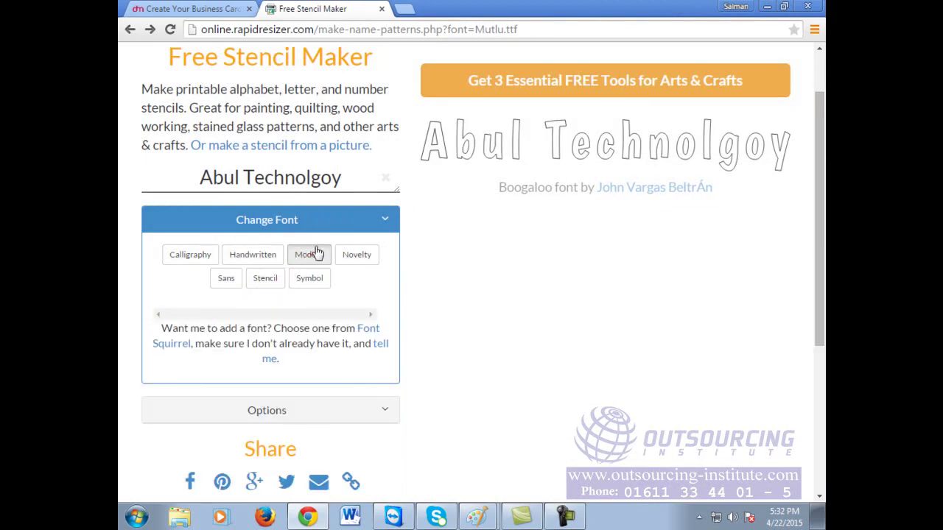
{"action": "left_click", "coordinate": [225, 306]}
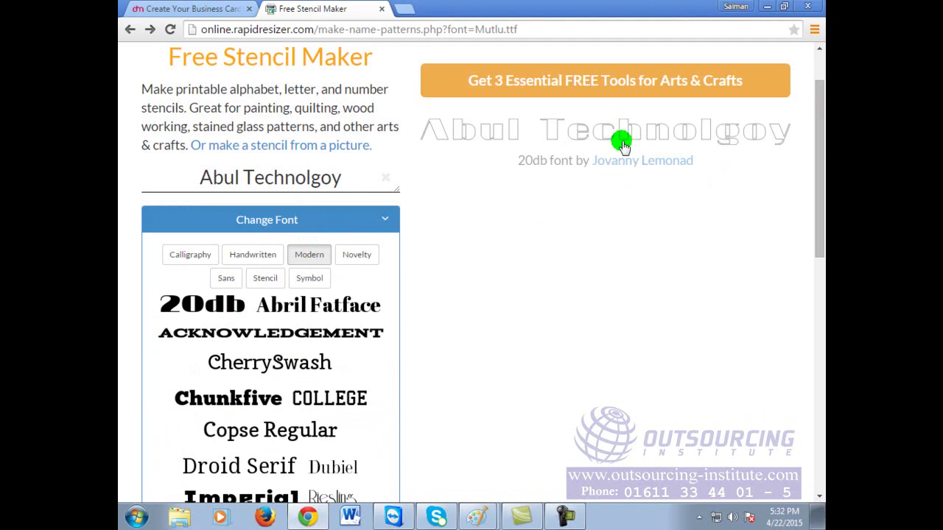
{"action": "left_click", "coordinate": [559, 131]}
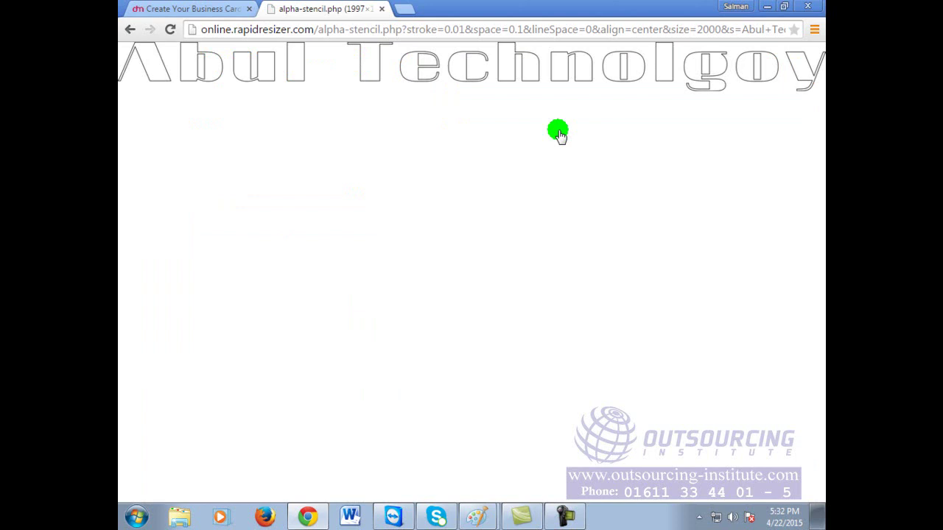
{"action": "left_click", "coordinate": [129, 29]}
Step: Try COLLEGE, Droid Serif, Imperial and Riesling, ending with the Ultra font
{"action": "left_click", "coordinate": [312, 222]}
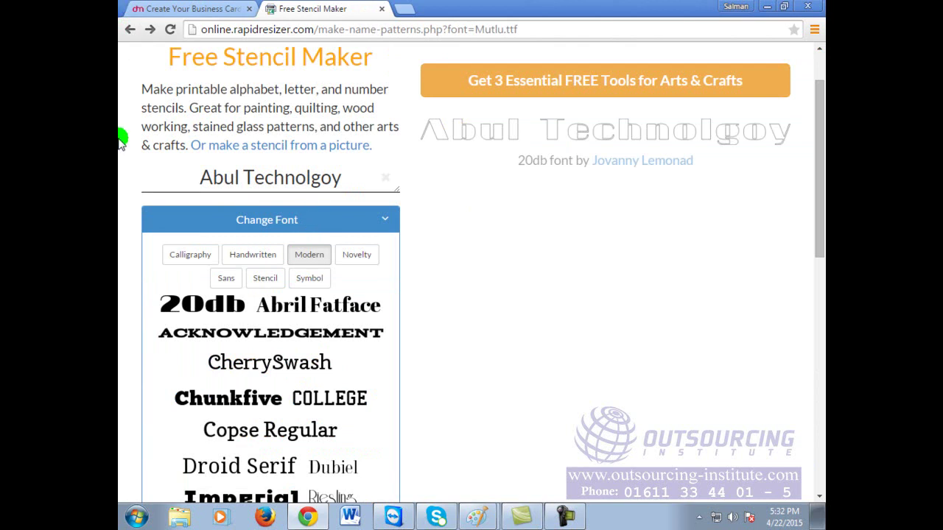
{"action": "left_click", "coordinate": [324, 401]}
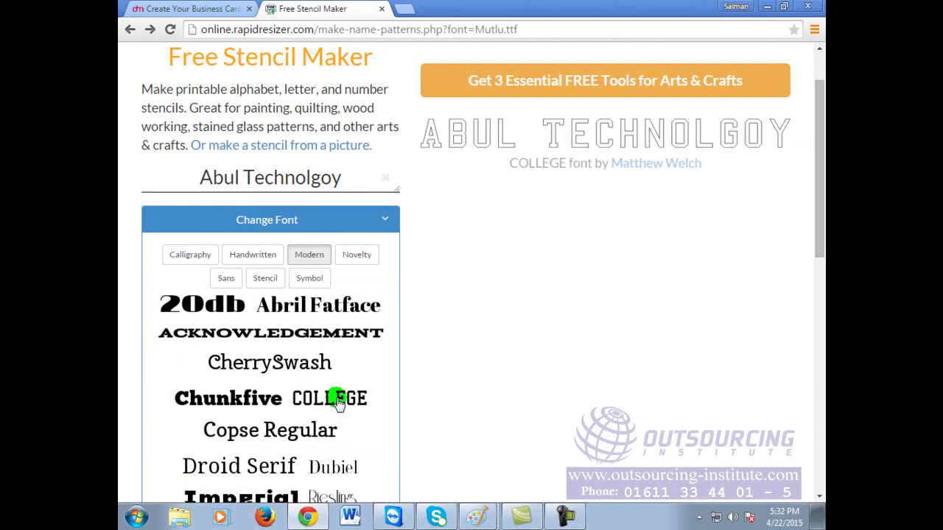
{"action": "left_click", "coordinate": [237, 471]}
{"action": "scroll", "coordinate": [315, 421], "scroll_direction": "down", "scroll_amount": 2}
{"action": "left_click", "coordinate": [243, 358]}
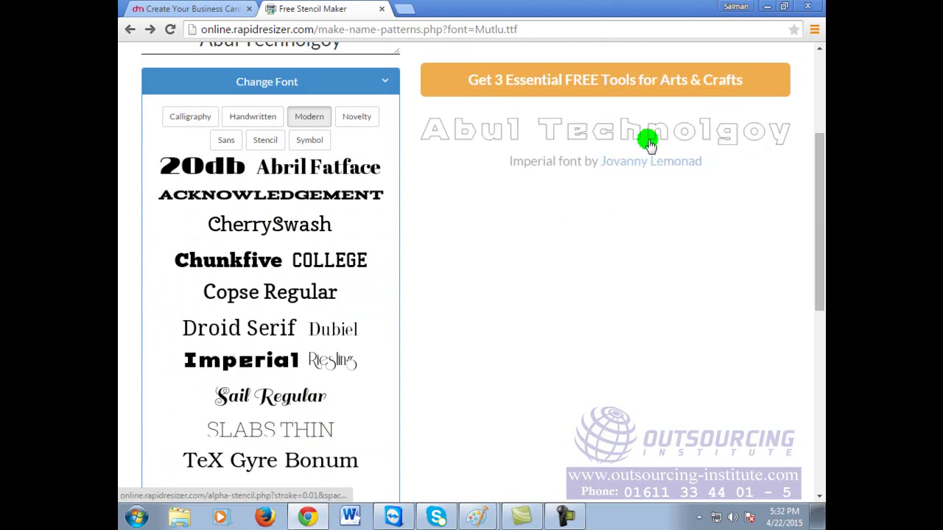
{"action": "left_click", "coordinate": [330, 361]}
{"action": "scroll", "coordinate": [315, 467], "scroll_direction": "down", "scroll_amount": 2}
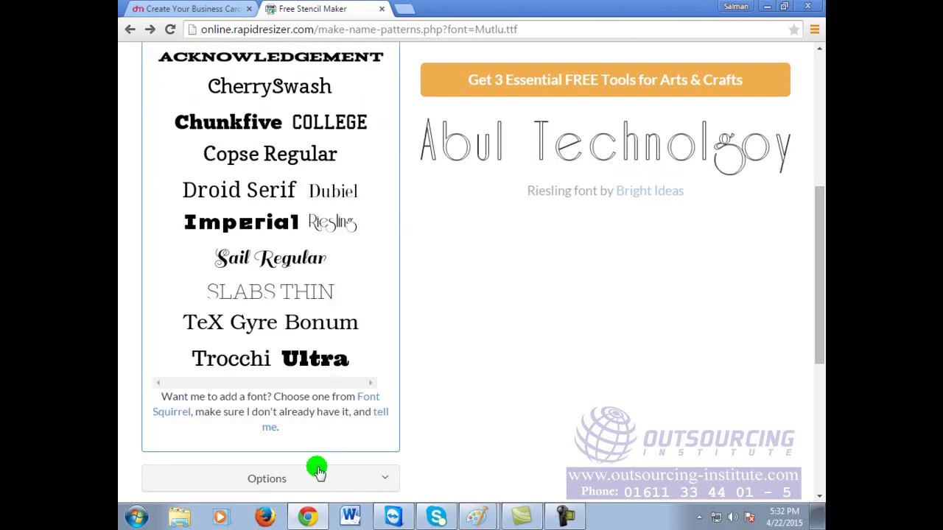
{"action": "left_click", "coordinate": [313, 361]}
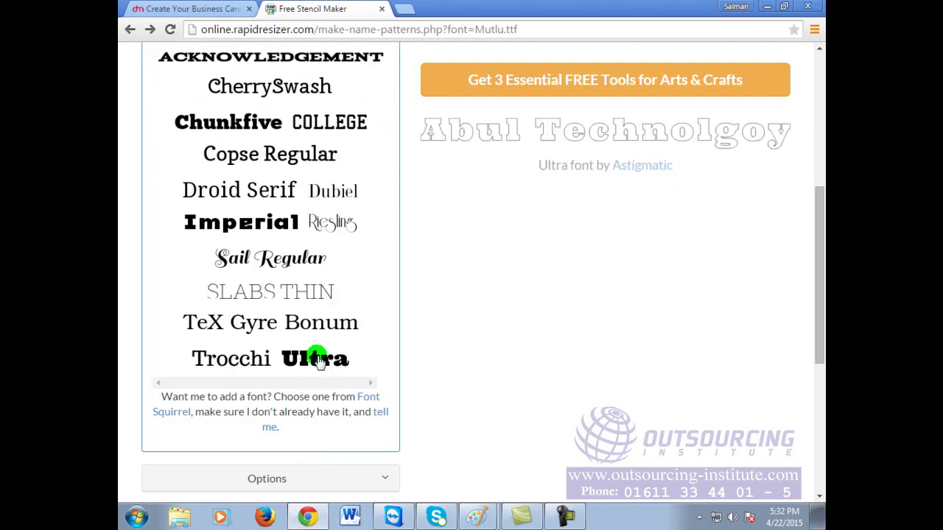
{"action": "scroll", "coordinate": [320, 358], "scroll_direction": "up", "scroll_amount": 4}
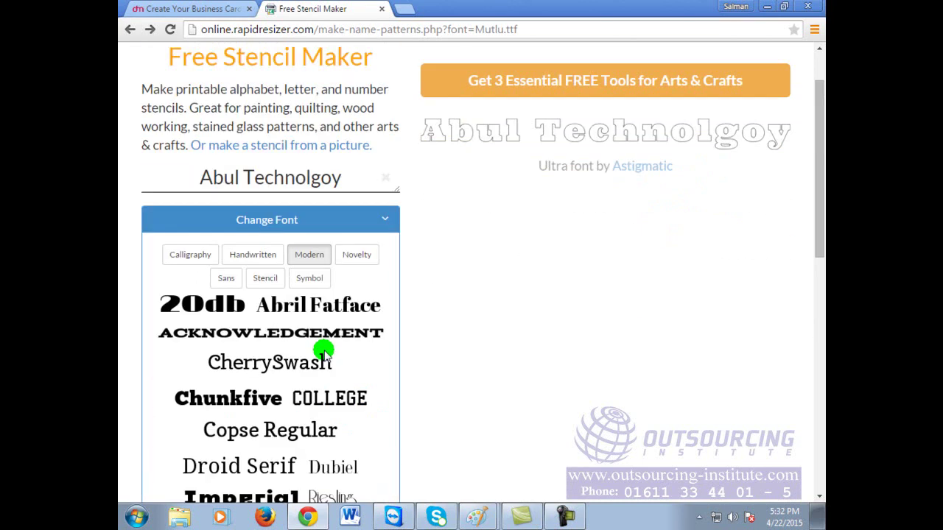
Step: Preview the name in Novelty fonts BLACKR, BLOODY and Flavors
{"action": "left_click", "coordinate": [361, 258]}
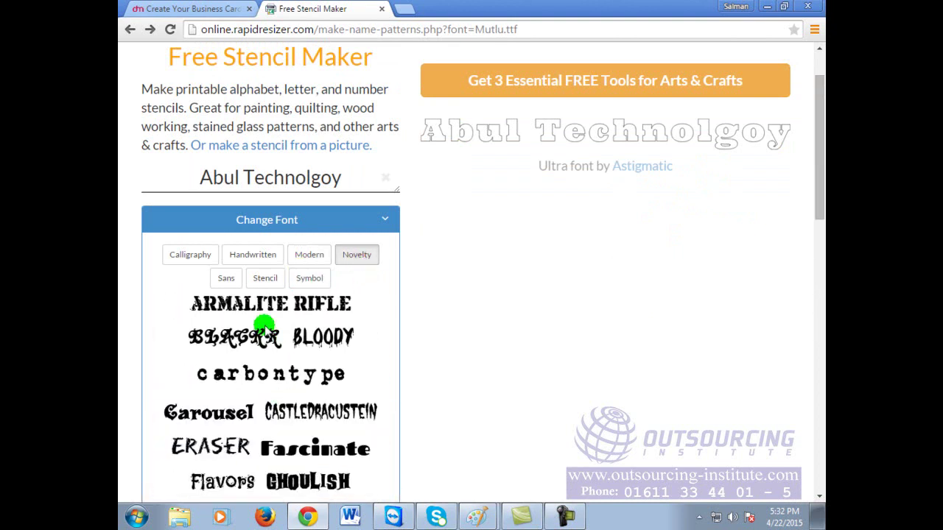
{"action": "left_click", "coordinate": [259, 338]}
{"action": "left_click", "coordinate": [317, 337]}
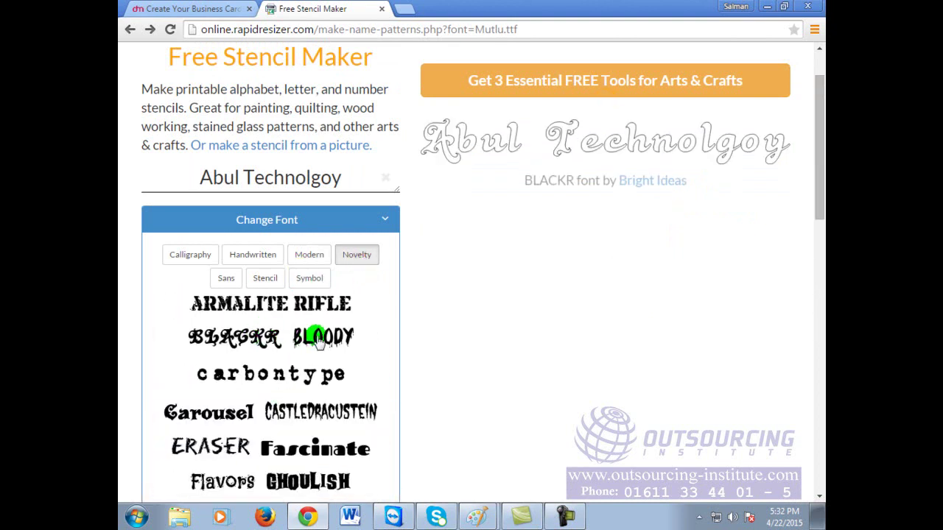
{"action": "left_click", "coordinate": [317, 338]}
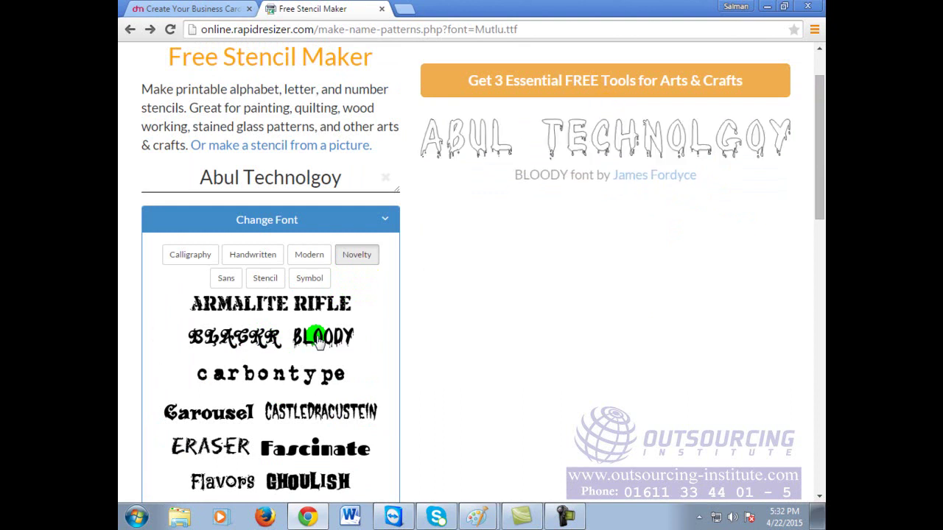
{"action": "left_click", "coordinate": [366, 303]}
{"action": "scroll", "coordinate": [323, 438], "scroll_direction": "down", "scroll_amount": 1}
{"action": "left_click", "coordinate": [222, 418]}
{"action": "left_click", "coordinate": [221, 418]}
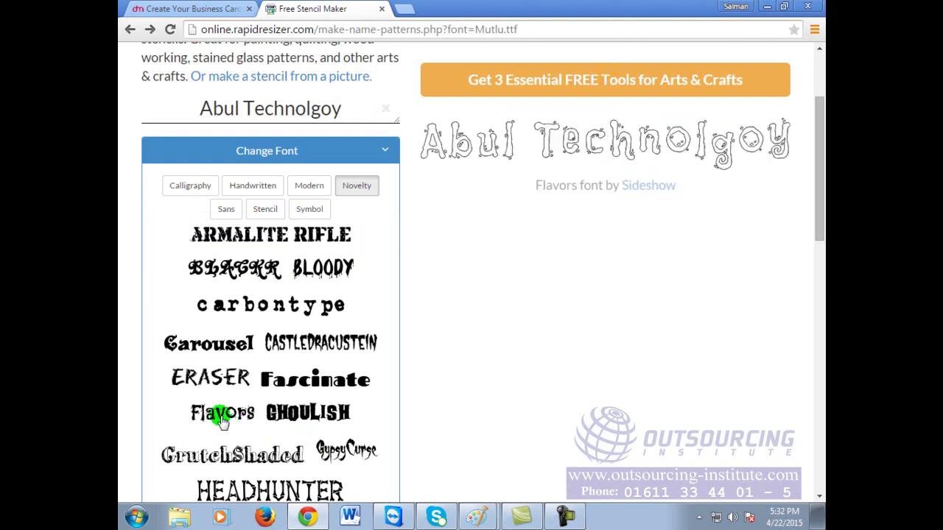
Step: Apply GypsyCurse and inspect its stencil full-size, zooming out and back in
{"action": "scroll", "coordinate": [294, 416], "scroll_direction": "down", "scroll_amount": 1}
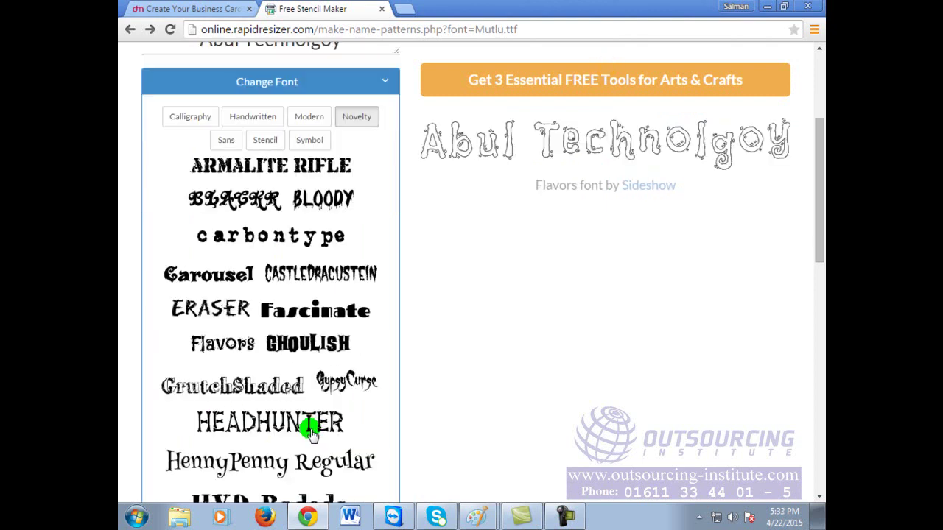
{"action": "left_click", "coordinate": [349, 388]}
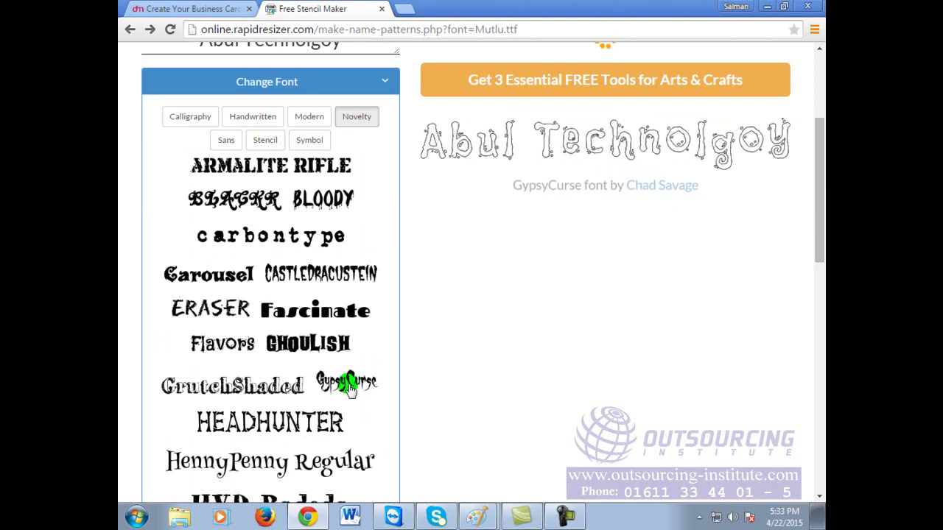
{"action": "left_click", "coordinate": [512, 170]}
{"action": "left_click", "coordinate": [512, 169]}
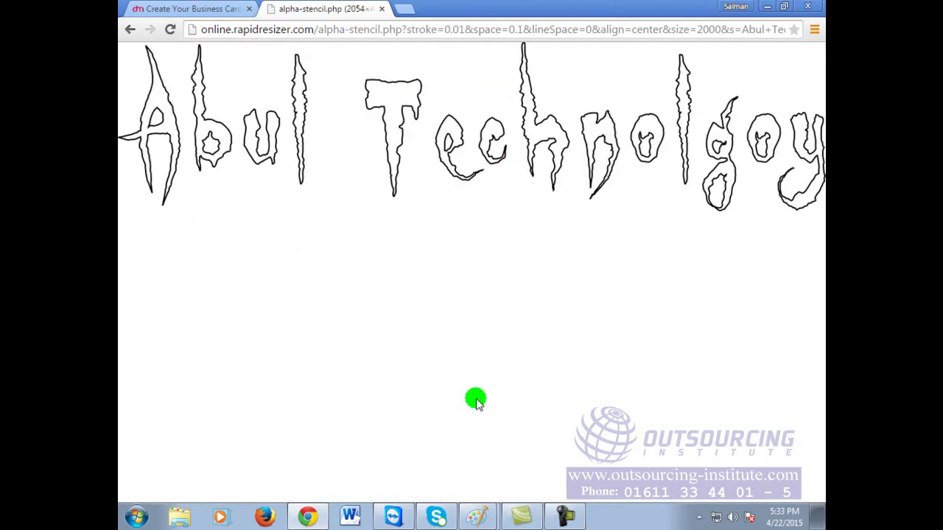
{"action": "key", "text": "ctrl+minus"}
{"action": "key", "text": "ctrl+minus"}
{"action": "key", "text": "ctrl+minus"}
{"action": "key", "text": "ctrl+minus"}
{"action": "key", "text": "ctrl+minus"}
{"action": "key", "text": "ctrl+plus"}
{"action": "key", "text": "ctrl+plus"}
{"action": "key", "text": "ctrl+plus"}
{"action": "key", "text": "ctrl+plus"}
{"action": "key", "text": "ctrl+minus"}
{"action": "key", "text": "ctrl+minus"}
{"action": "key", "text": "ctrl+plus"}
{"action": "key", "text": "ctrl+plus"}
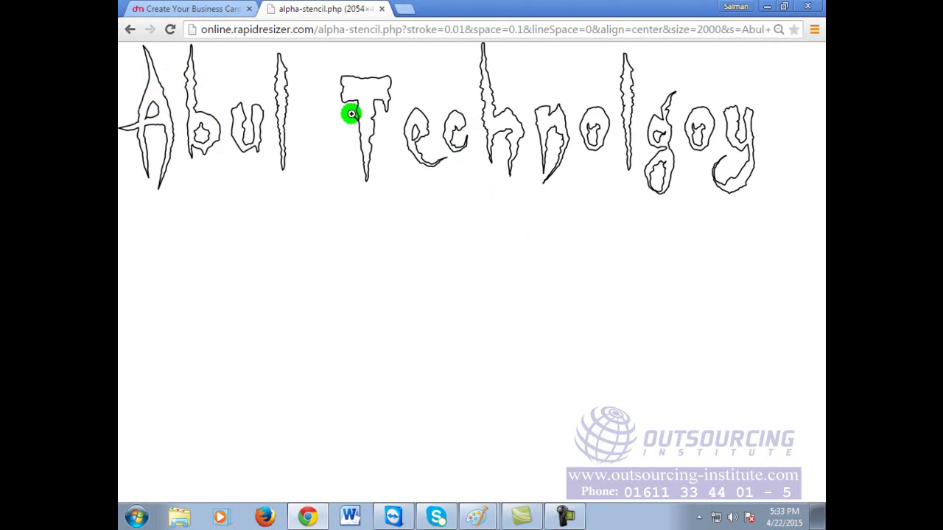
{"action": "left_click", "coordinate": [130, 34]}
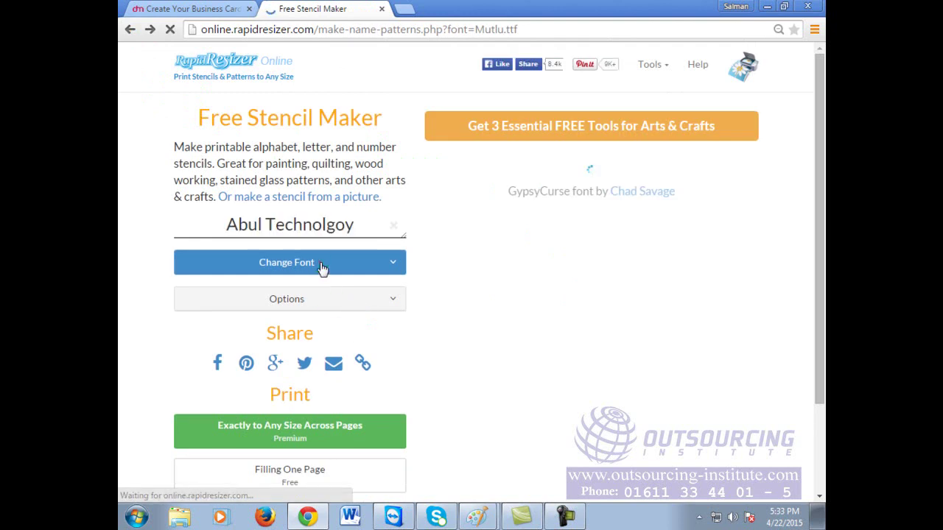
Step: Try Headhunter, then apply UnquietSpirits and view its stencil full-size
{"action": "left_click", "coordinate": [321, 270]}
{"action": "left_click", "coordinate": [312, 352]}
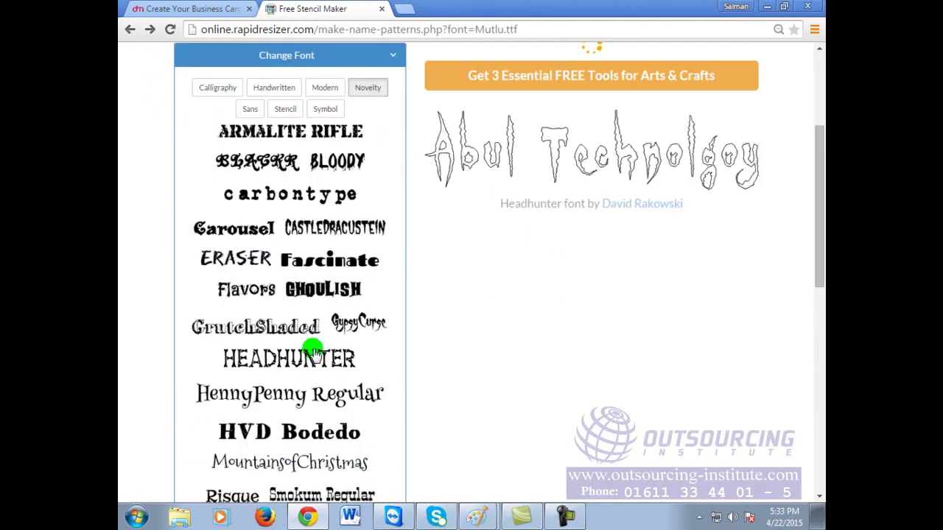
{"action": "scroll", "coordinate": [313, 352], "scroll_direction": "down", "scroll_amount": 3}
{"action": "left_click", "coordinate": [250, 445]}
{"action": "left_click", "coordinate": [642, 141]}
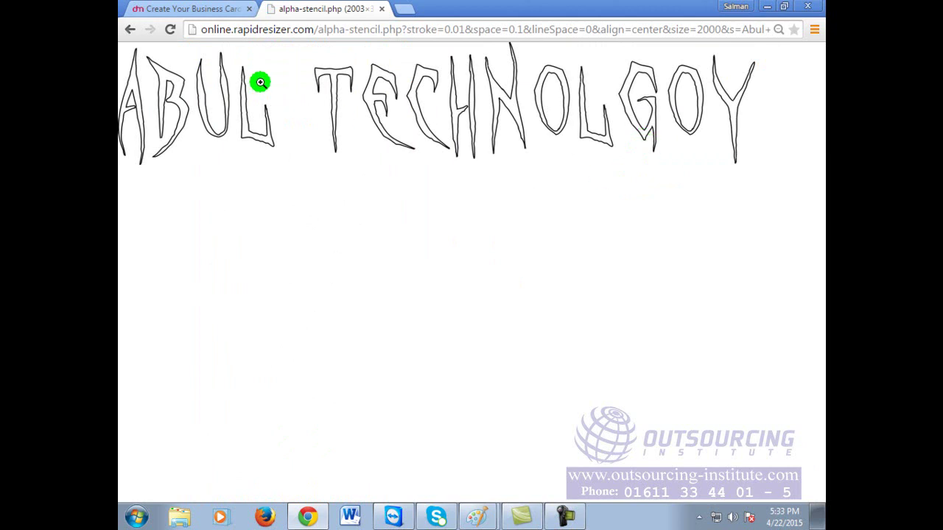
{"action": "left_click", "coordinate": [132, 30]}
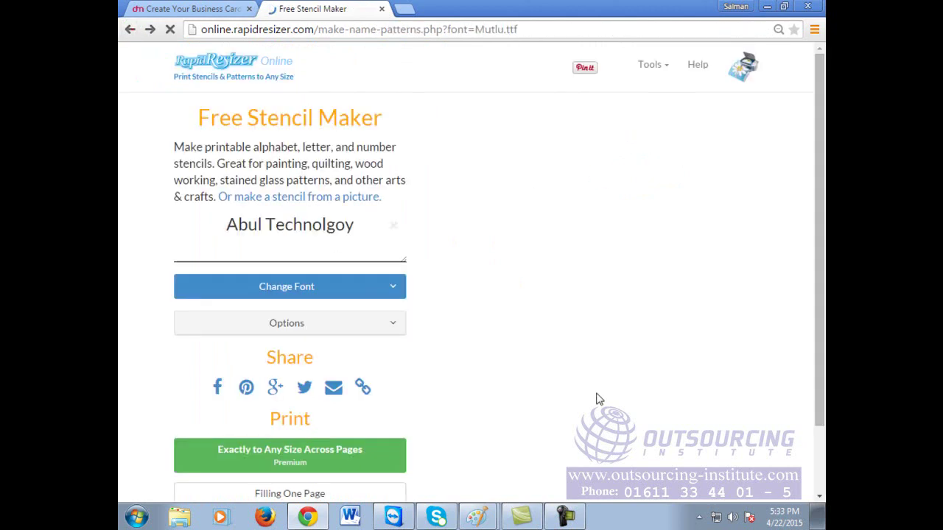
{"action": "left_click", "coordinate": [339, 150]}
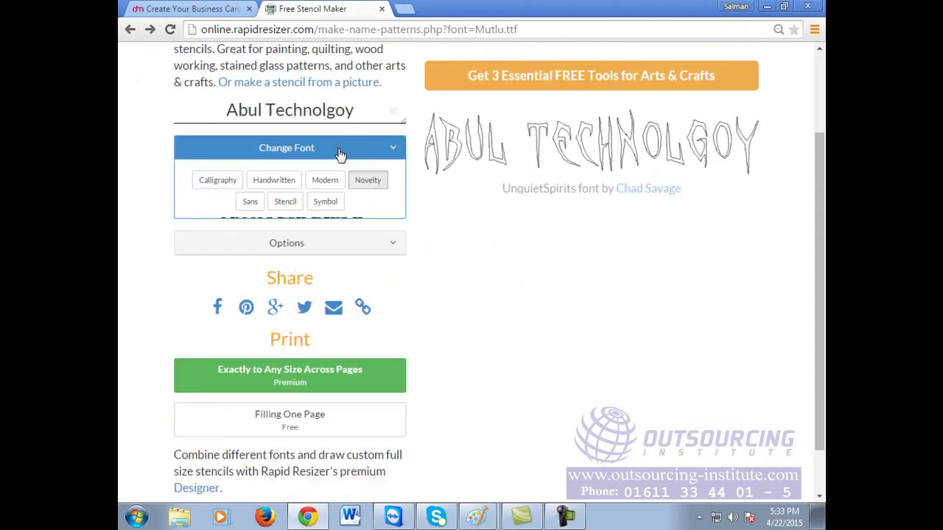
Step: Preview the name in Symbol fonts DejaVuSans and Evilz
{"action": "left_click", "coordinate": [324, 203]}
{"action": "left_click", "coordinate": [302, 225]}
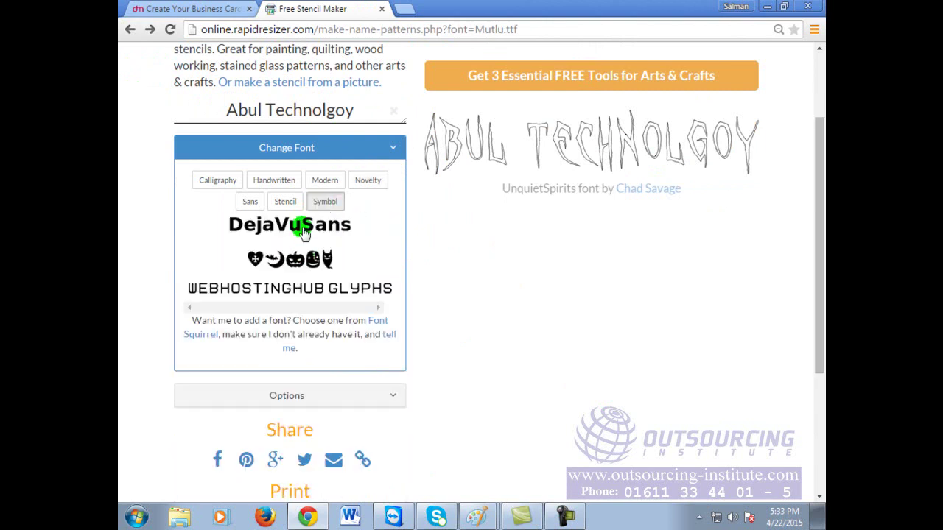
{"action": "left_click", "coordinate": [296, 259]}
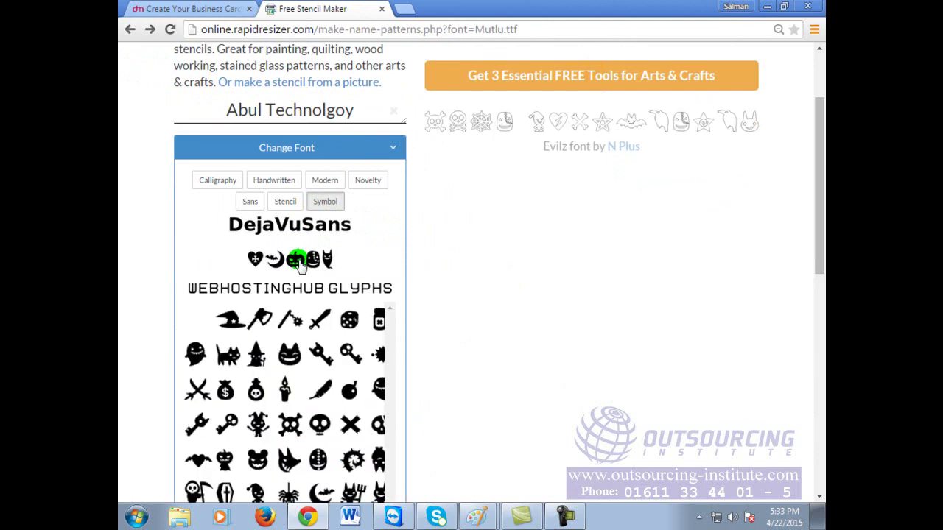
Step: Apply the Exo Black font from the Sans category to the name
{"action": "left_click", "coordinate": [254, 204]}
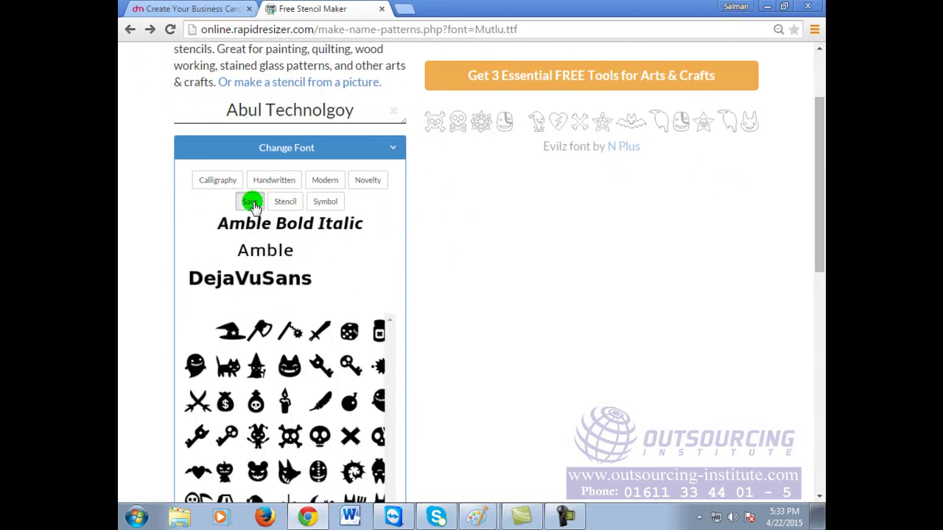
{"action": "scroll", "coordinate": [333, 398], "scroll_direction": "down", "scroll_amount": 5}
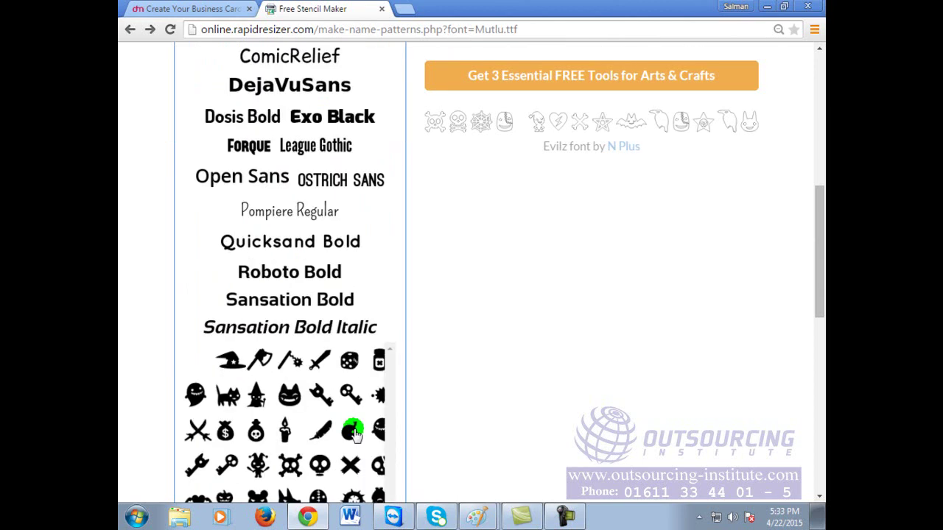
{"action": "scroll", "coordinate": [354, 435], "scroll_direction": "up", "scroll_amount": 1}
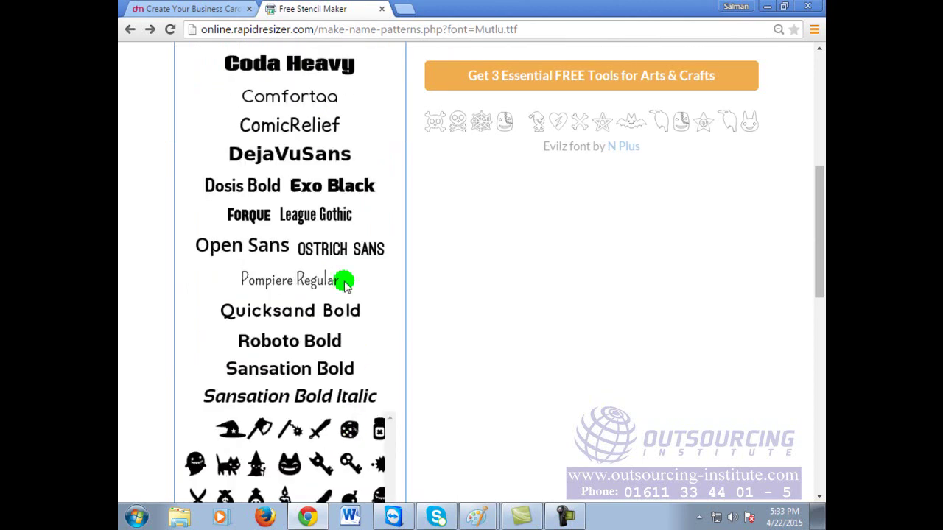
{"action": "left_click", "coordinate": [337, 188]}
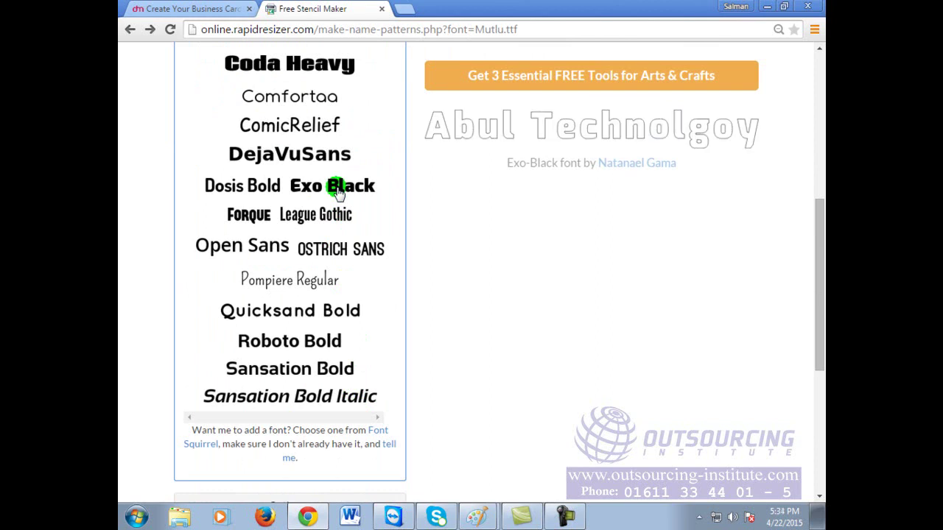
{"action": "scroll", "coordinate": [359, 169], "scroll_direction": "up", "scroll_amount": 2}
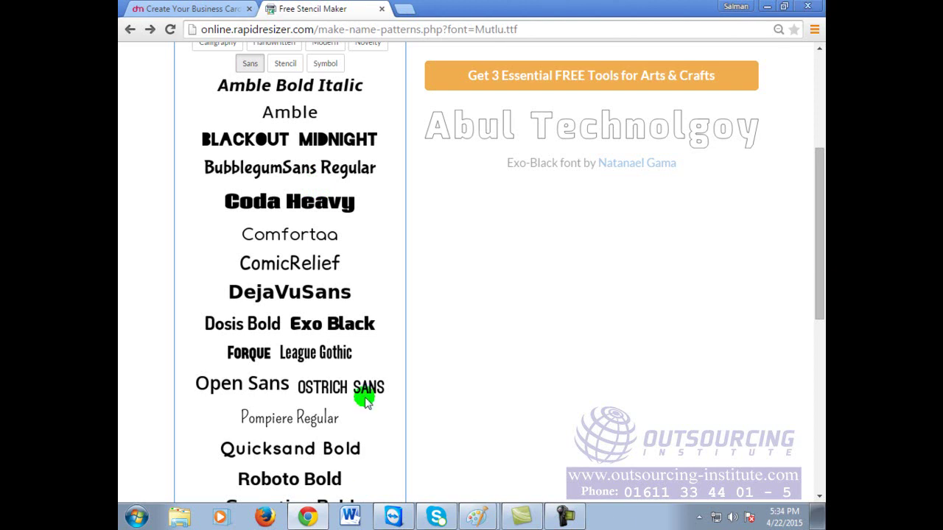
Step: Preview the stencil name in DejaVuSans, then switch it to Pompiere Regular
{"action": "left_click", "coordinate": [280, 291]}
{"action": "left_click", "coordinate": [281, 290]}
{"action": "left_click", "coordinate": [280, 418]}
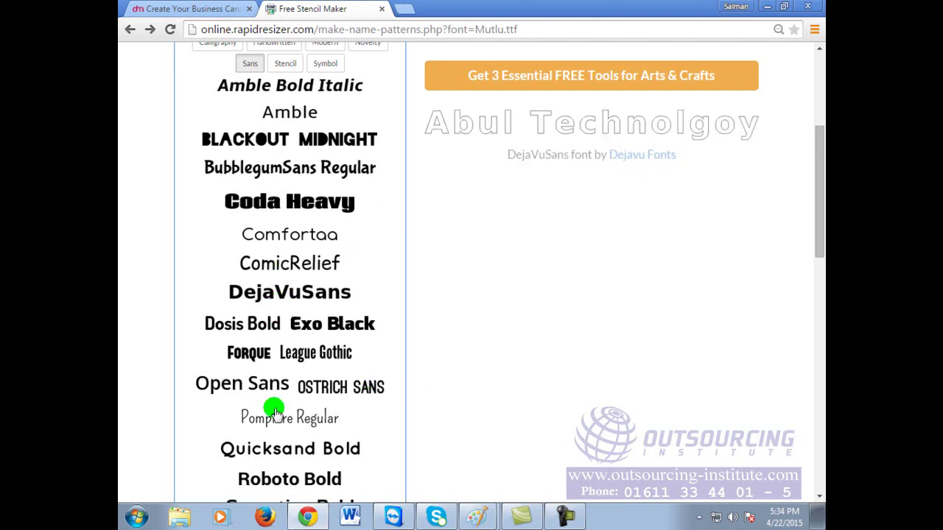
{"action": "left_click", "coordinate": [287, 425]}
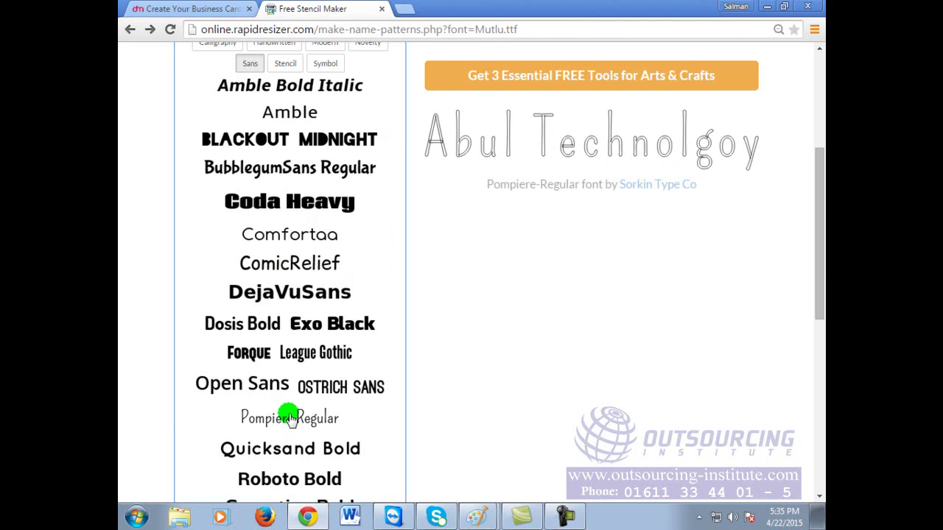
{"action": "scroll", "coordinate": [316, 204], "scroll_direction": "up", "scroll_amount": 3}
{"action": "scroll", "coordinate": [315, 204], "scroll_direction": "down", "scroll_amount": 6}
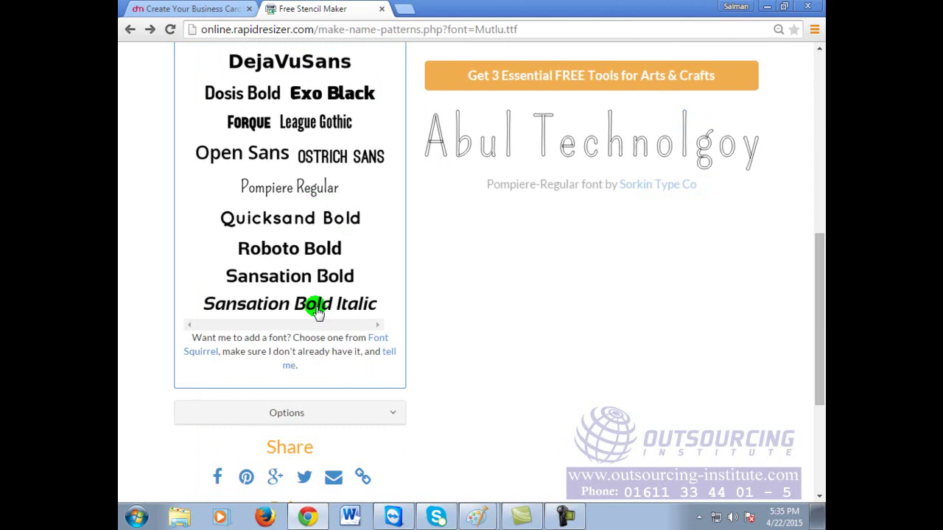
{"action": "scroll", "coordinate": [317, 312], "scroll_direction": "up", "scroll_amount": 4}
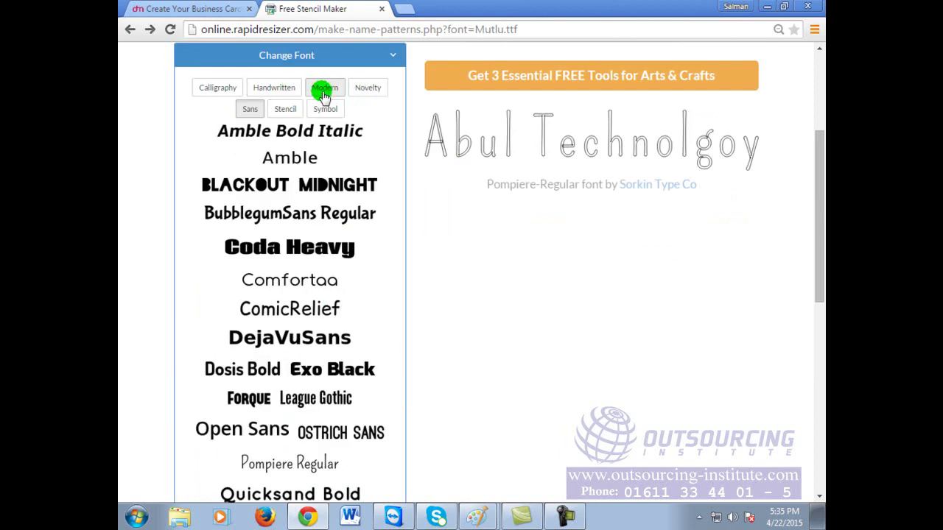
Step: Try the Novelty fonts Eraser, CastleDracustein and Flavors, then open the GypsyCurse stencil full-size
{"action": "left_click", "coordinate": [366, 88]}
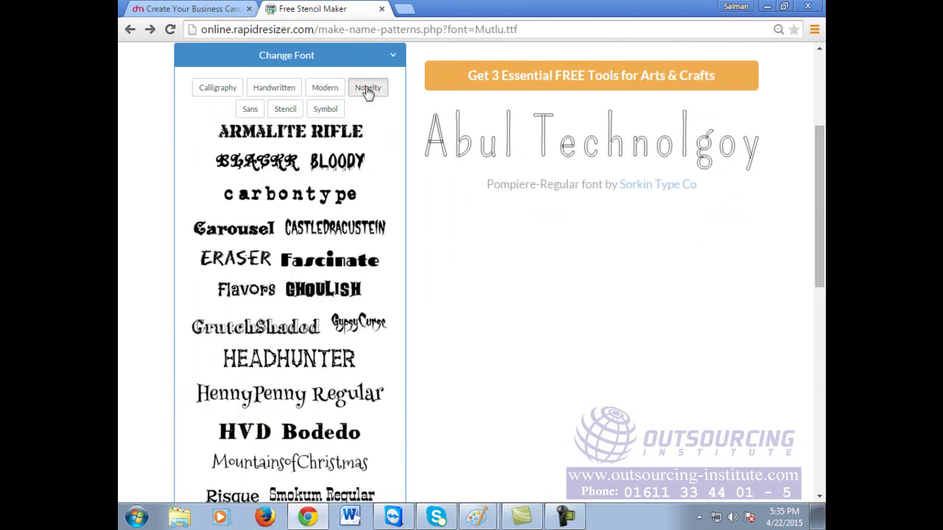
{"action": "left_click", "coordinate": [325, 88]}
{"action": "left_click", "coordinate": [369, 88]}
{"action": "left_click", "coordinate": [242, 262]}
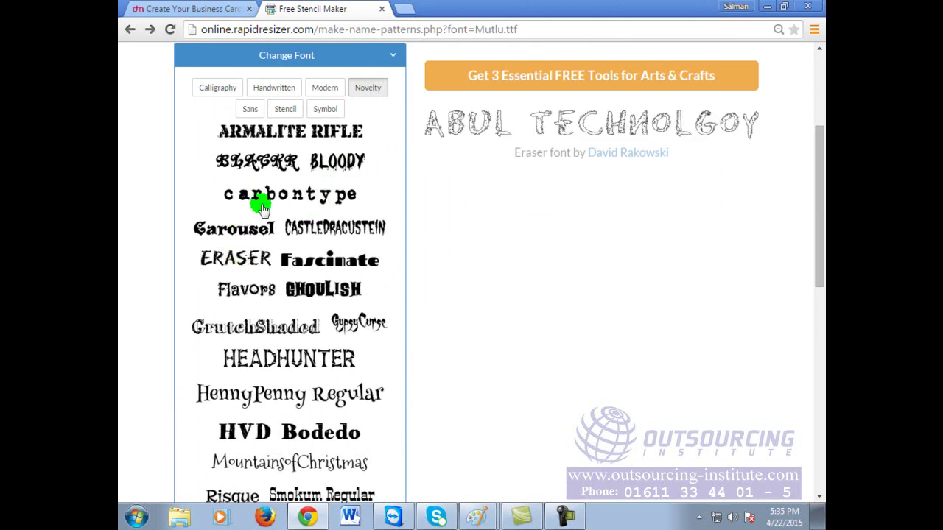
{"action": "left_click", "coordinate": [342, 233]}
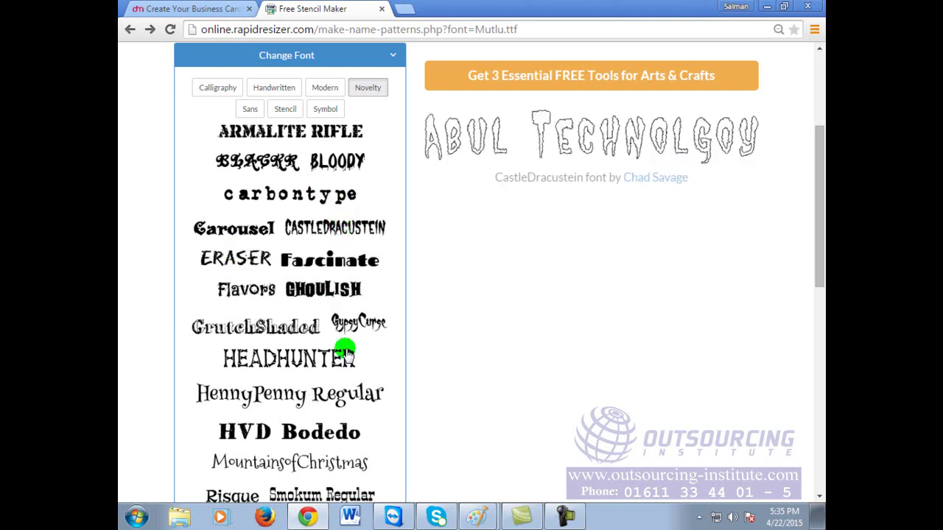
{"action": "left_click", "coordinate": [236, 293]}
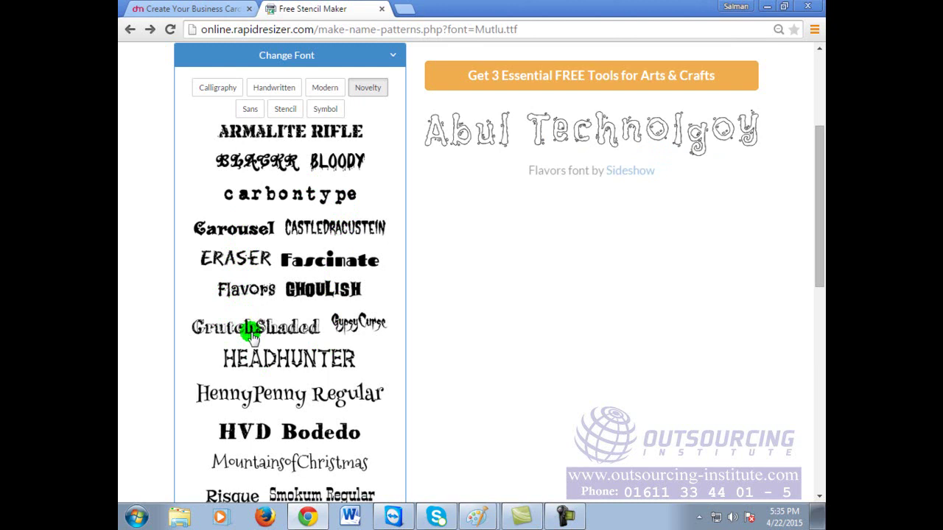
{"action": "left_click", "coordinate": [359, 319]}
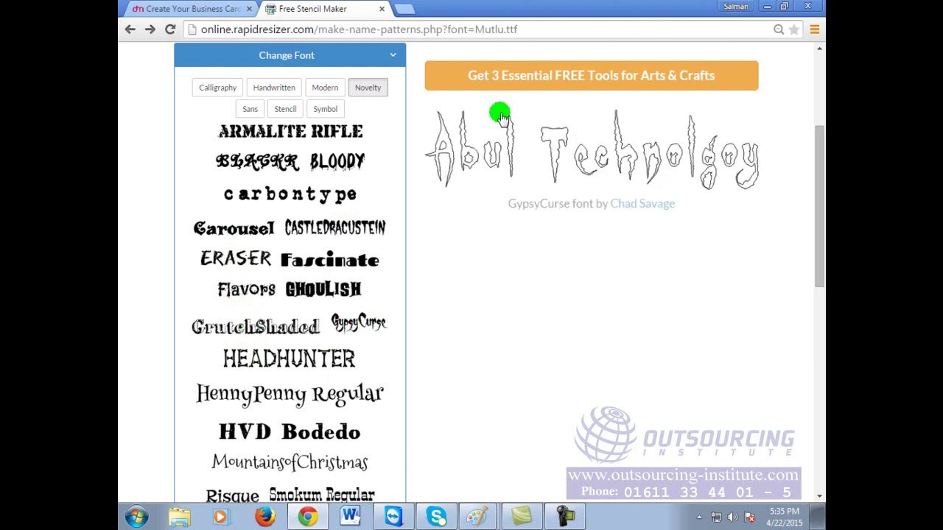
{"action": "left_click", "coordinate": [617, 144]}
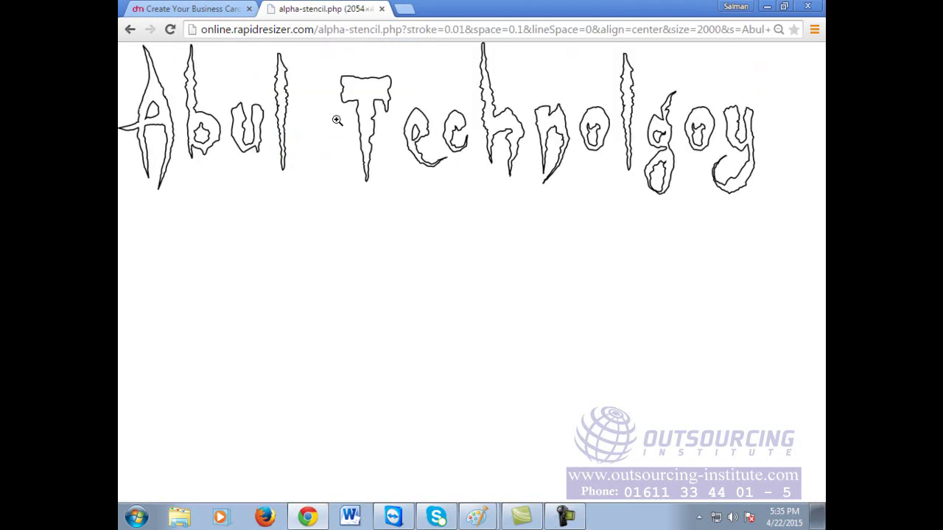
Step: Save the stencil image as 'abul technology' in the Videos library
{"action": "right_click", "coordinate": [336, 119]}
{"action": "left_click", "coordinate": [373, 132]}
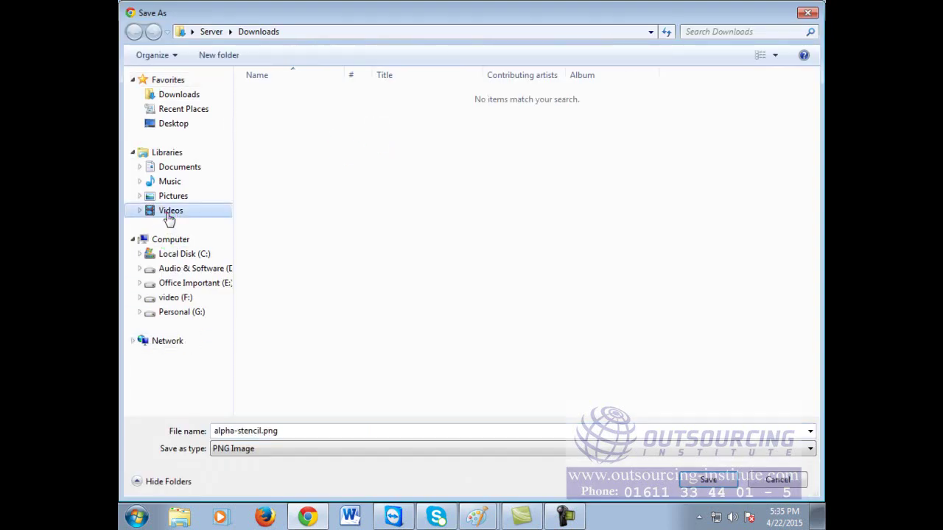
{"action": "left_click", "coordinate": [168, 215]}
{"action": "left_click", "coordinate": [387, 434]}
{"action": "left_click", "coordinate": [386, 433]}
{"action": "type", "text": "abul "}
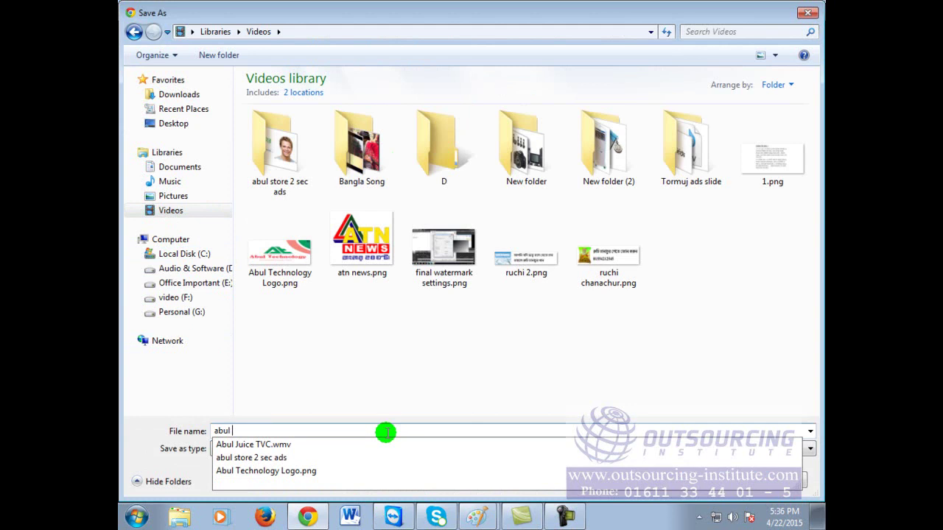
{"action": "type", "text": "technology"}
{"action": "left_click", "coordinate": [386, 433]}
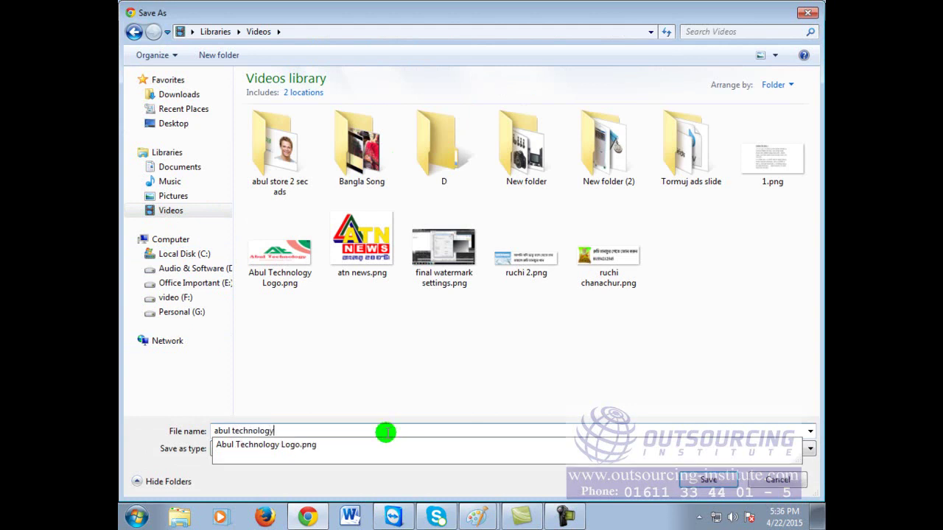
{"action": "key", "text": "Return"}
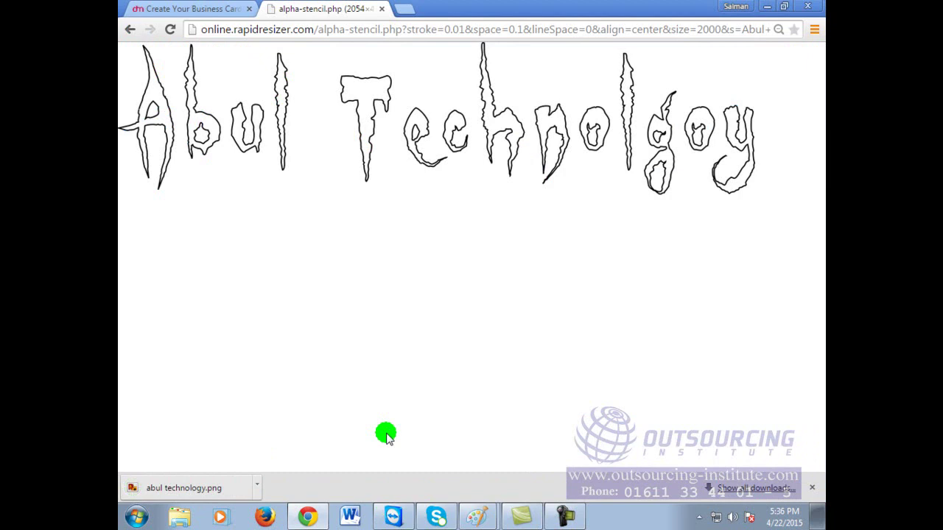
Step: Go back to the stencil maker tab and load google.com in it
{"action": "left_click", "coordinate": [414, 28]}
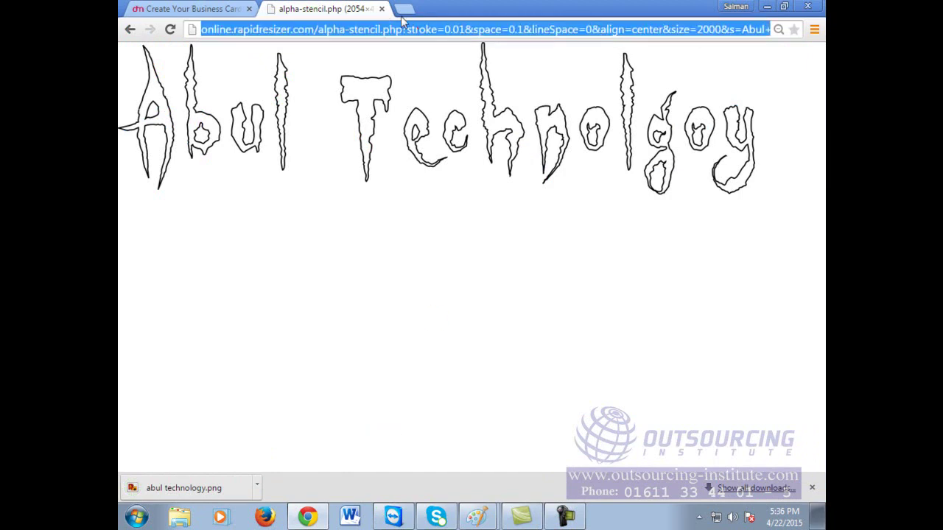
{"action": "left_click", "coordinate": [131, 26]}
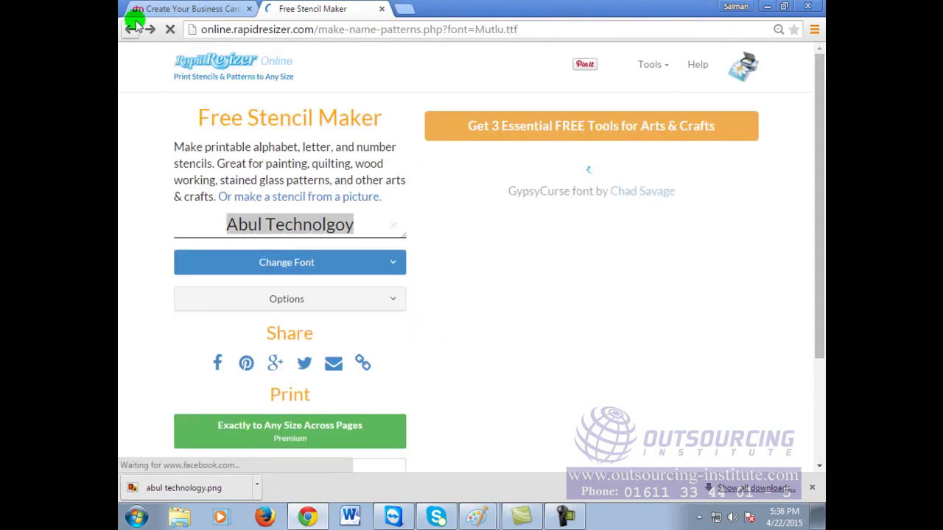
{"action": "left_click", "coordinate": [147, 11]}
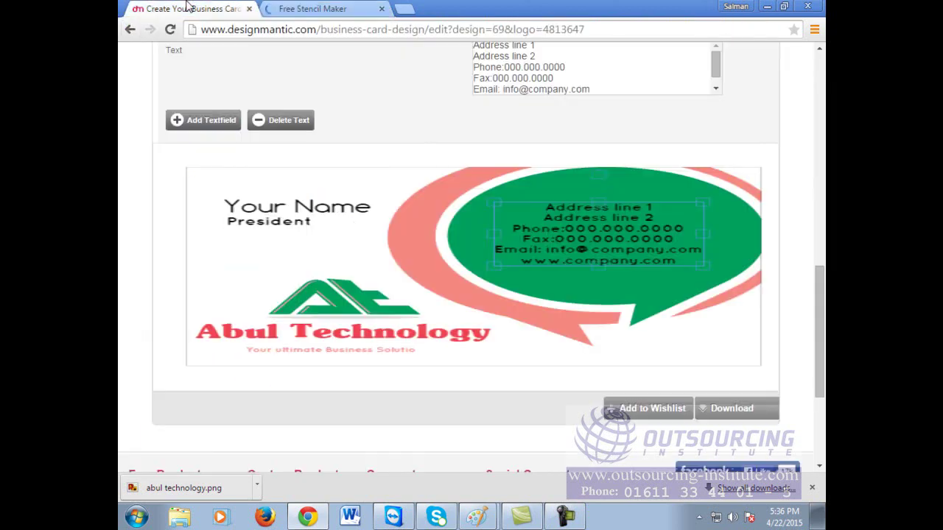
{"action": "left_click", "coordinate": [322, 6]}
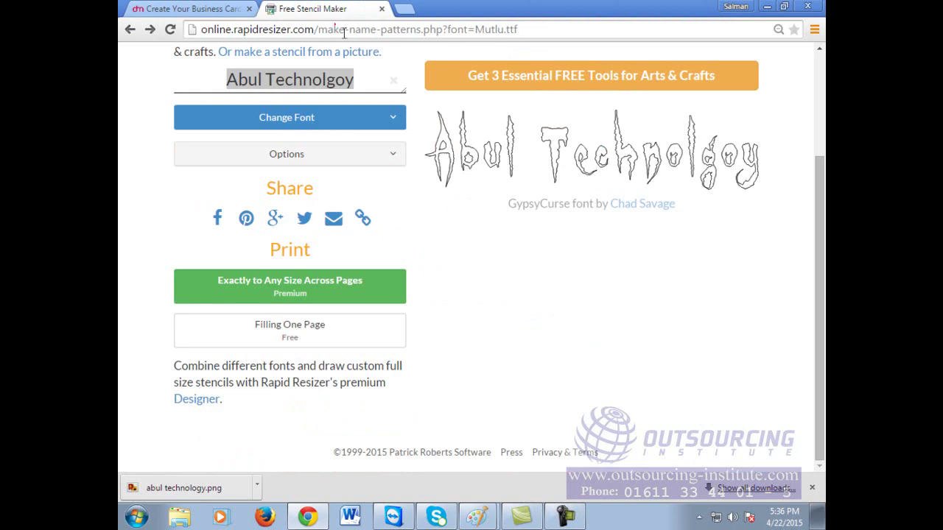
{"action": "double_click", "coordinate": [350, 29]}
{"action": "left_click", "coordinate": [349, 32]}
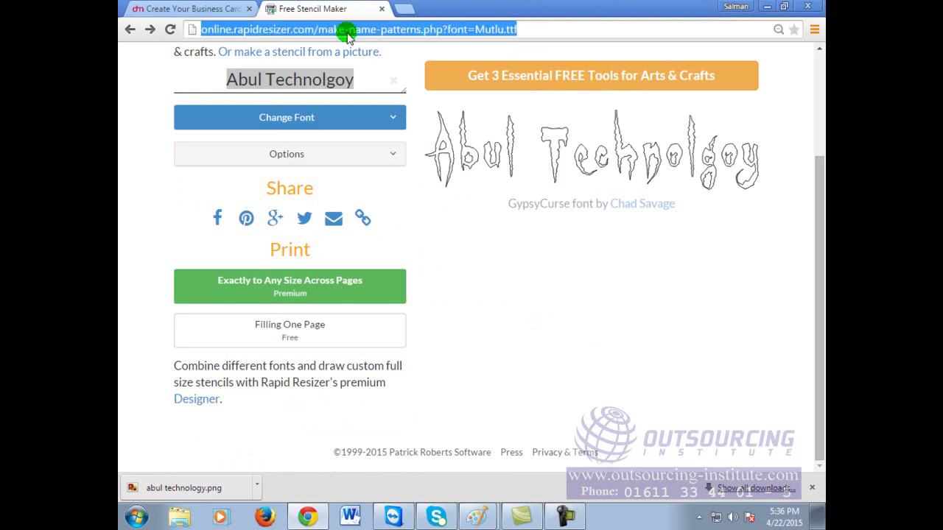
{"action": "type", "text": "google.com"}
{"action": "key", "text": "Return"}
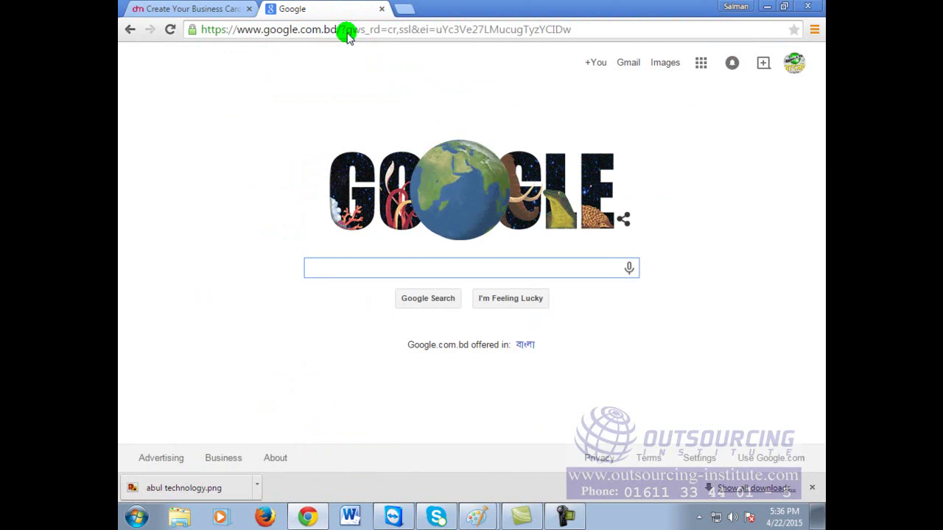
Step: Search Google for 'online calligraphy maker' and open the Tattoo Design calligraphy fonts result
{"action": "type", "text": "on"}
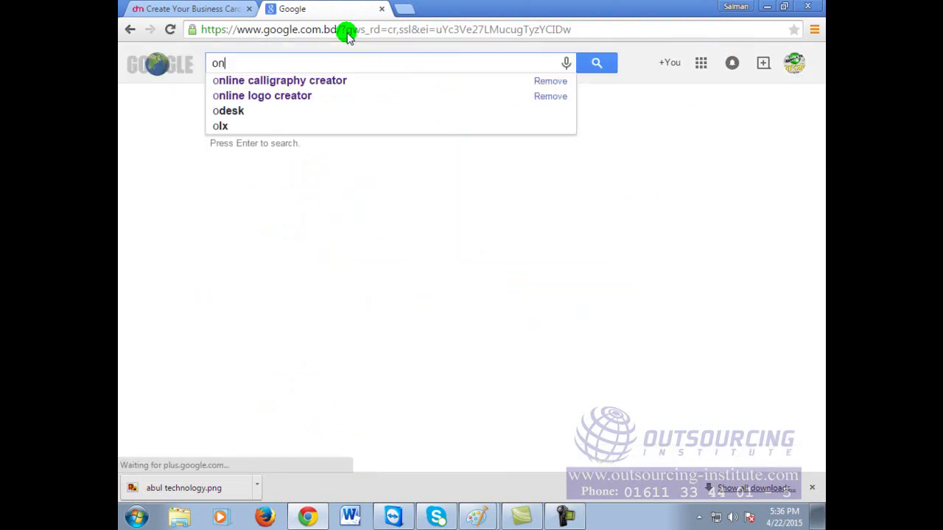
{"action": "type", "text": "line cali"}
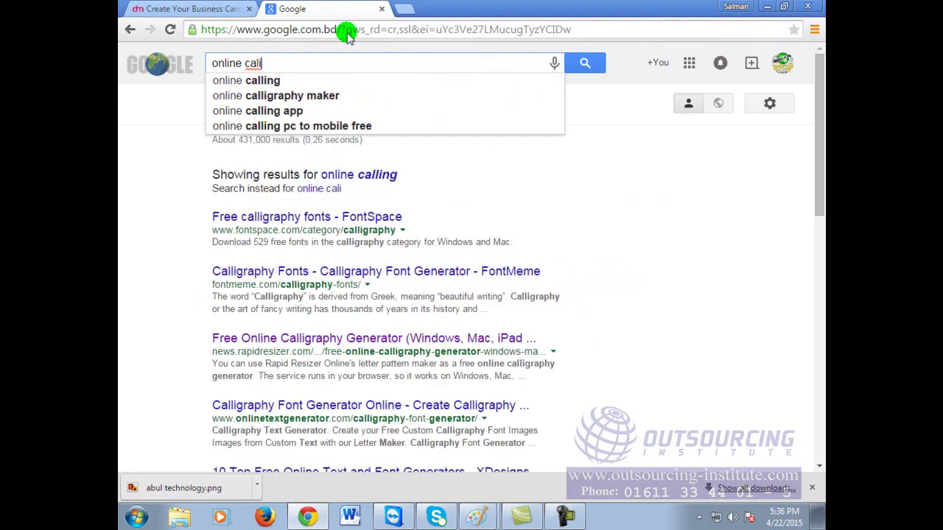
{"action": "key", "text": "BackSpace"}
{"action": "type", "text": "l"}
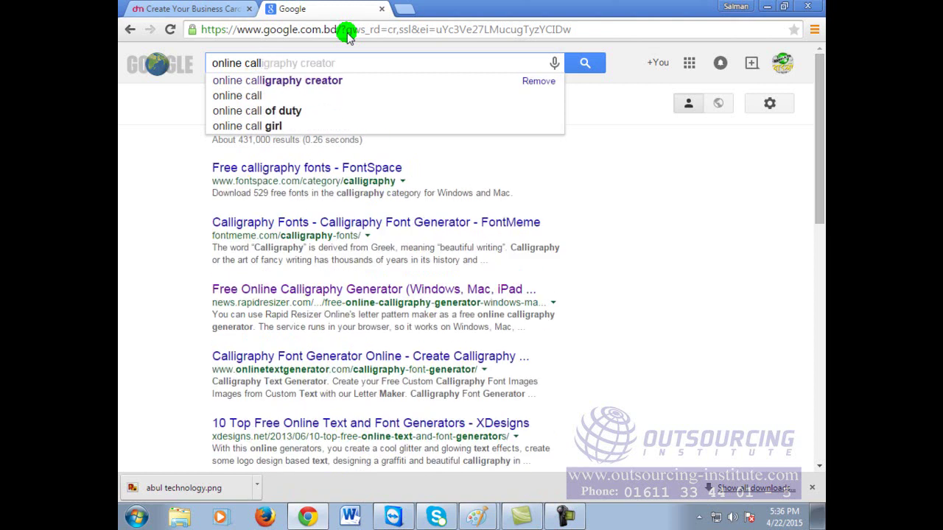
{"action": "type", "text": "logarphy"}
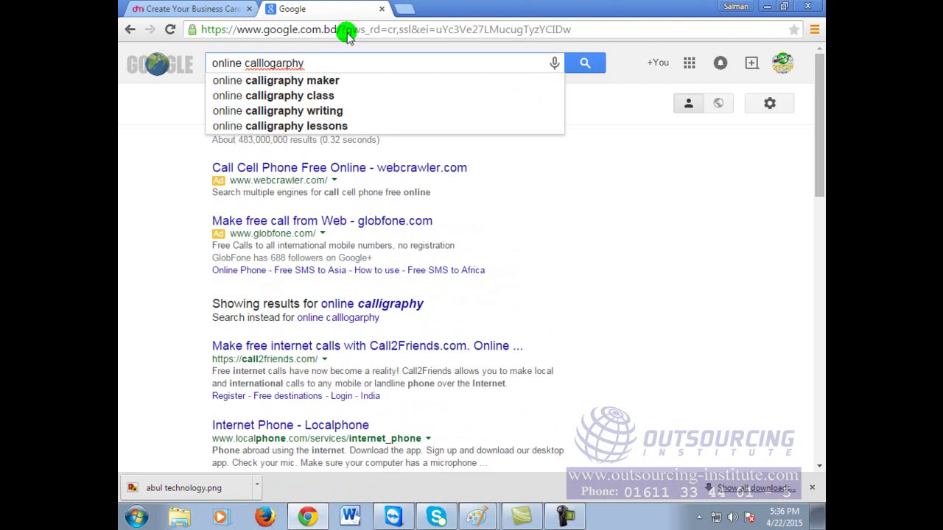
{"action": "left_click", "coordinate": [339, 81]}
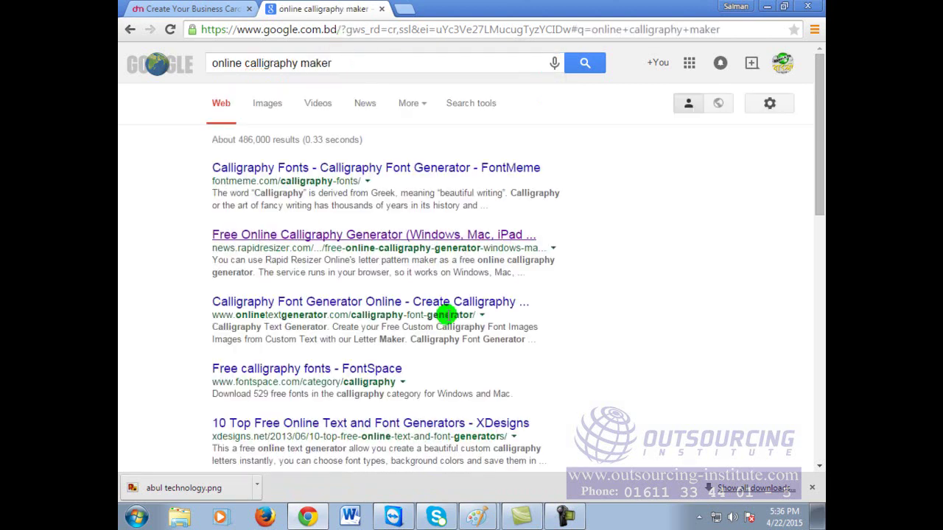
{"action": "scroll", "coordinate": [435, 324], "scroll_direction": "down", "scroll_amount": 1}
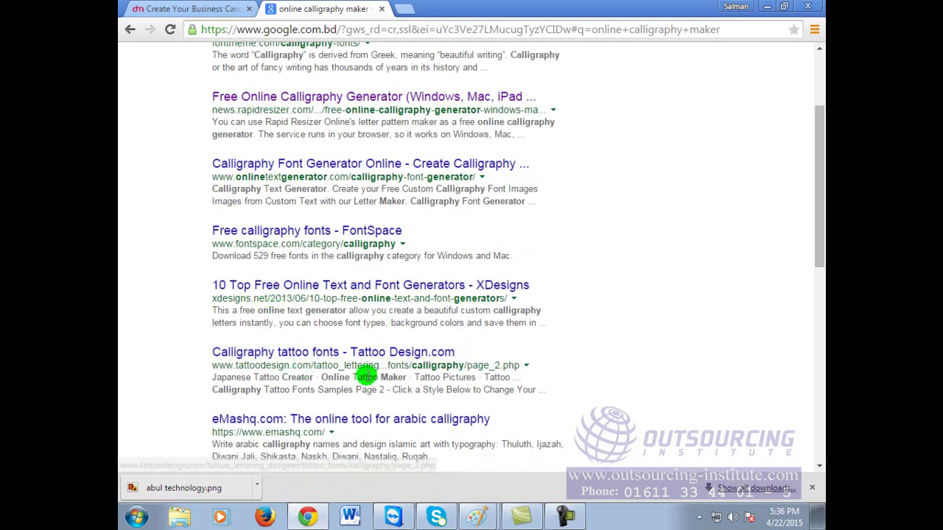
{"action": "left_click", "coordinate": [338, 355]}
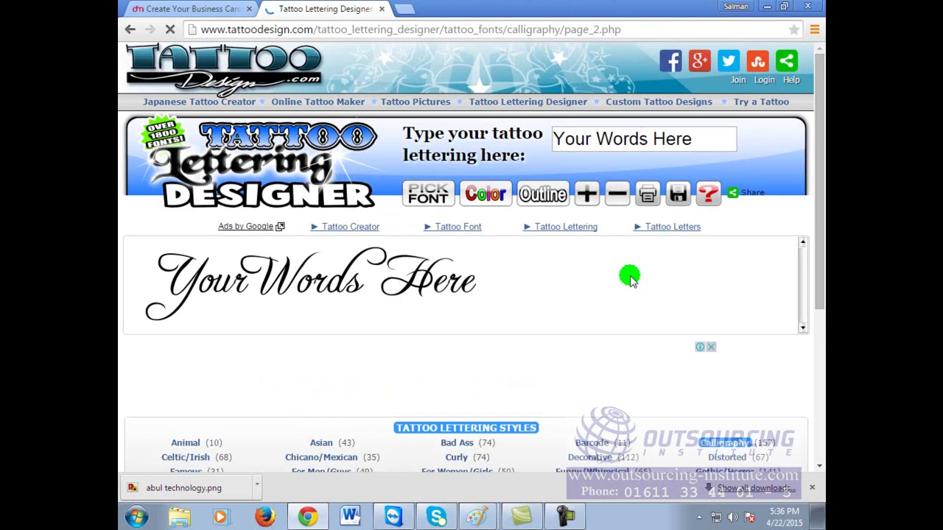
Step: Replace the 'Your Words Here' sample with 'Abul Technology' and render the calligraphy preview
{"action": "scroll", "coordinate": [676, 245], "scroll_direction": "down", "scroll_amount": 2}
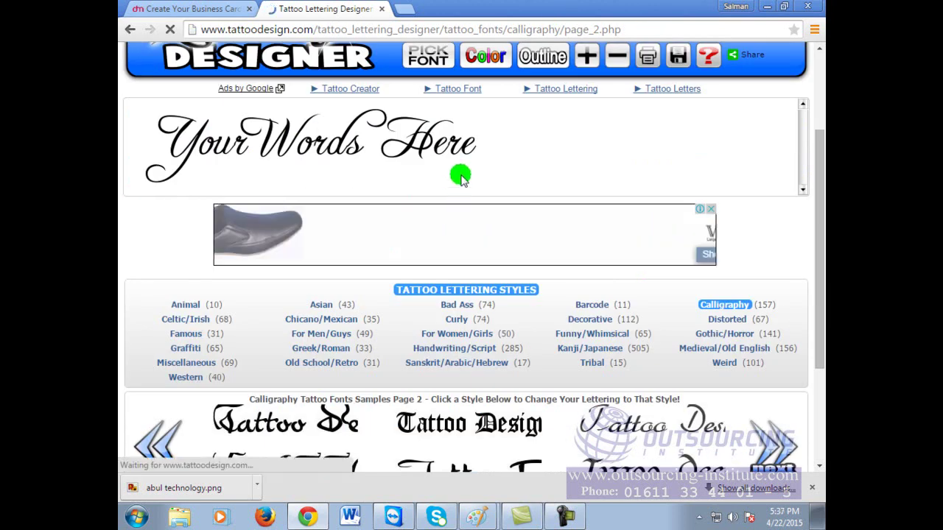
{"action": "scroll", "coordinate": [460, 177], "scroll_direction": "up", "scroll_amount": 1}
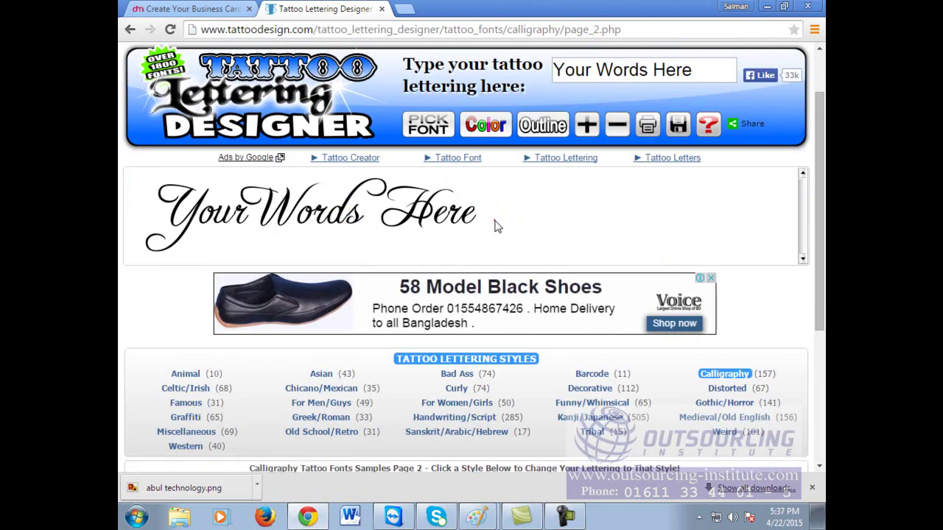
{"action": "scroll", "coordinate": [524, 225], "scroll_direction": "down", "scroll_amount": 2}
{"action": "scroll", "coordinate": [377, 232], "scroll_direction": "up", "scroll_amount": 3}
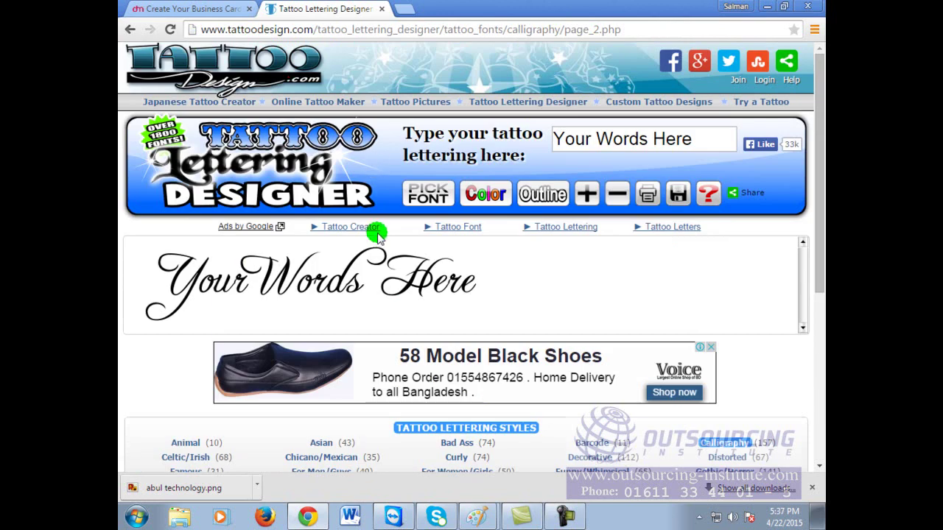
{"action": "left_click", "coordinate": [701, 139]}
{"action": "left_click_drag", "start_coordinate": [700, 139], "coordinate": [516, 122]}
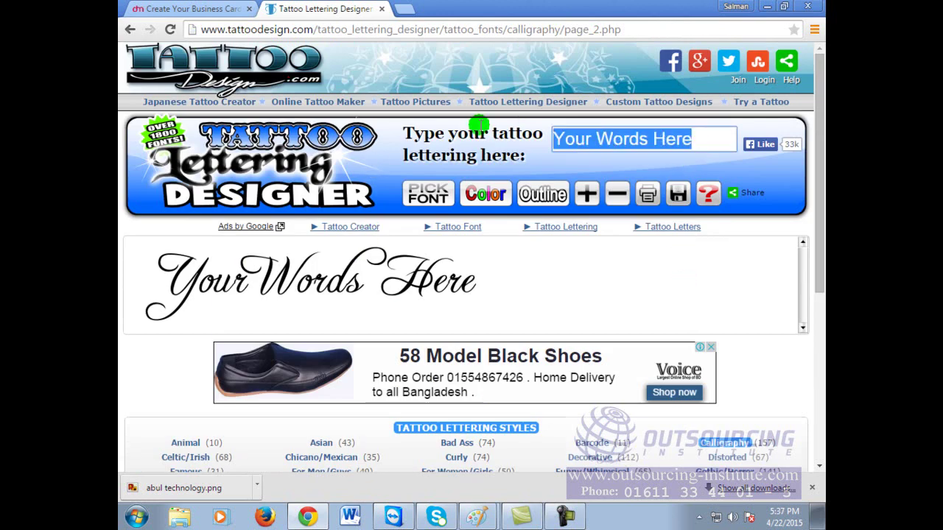
{"action": "type", "text": "Abul Technology"}
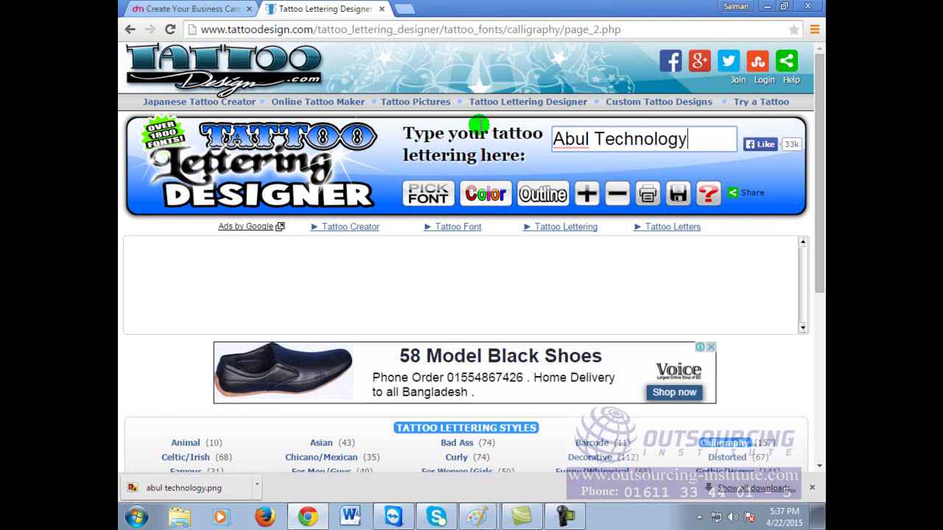
{"action": "left_click", "coordinate": [375, 288]}
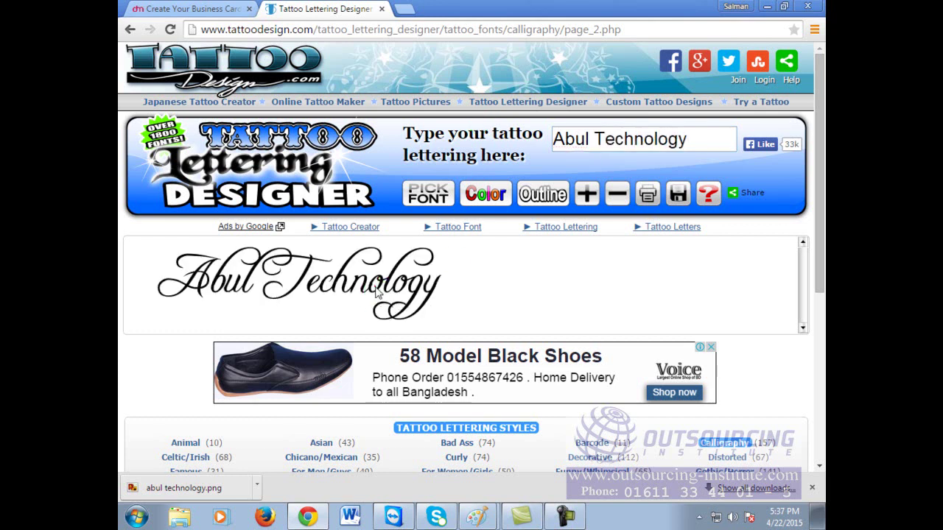
{"action": "scroll", "coordinate": [377, 289], "scroll_direction": "down", "scroll_amount": 2}
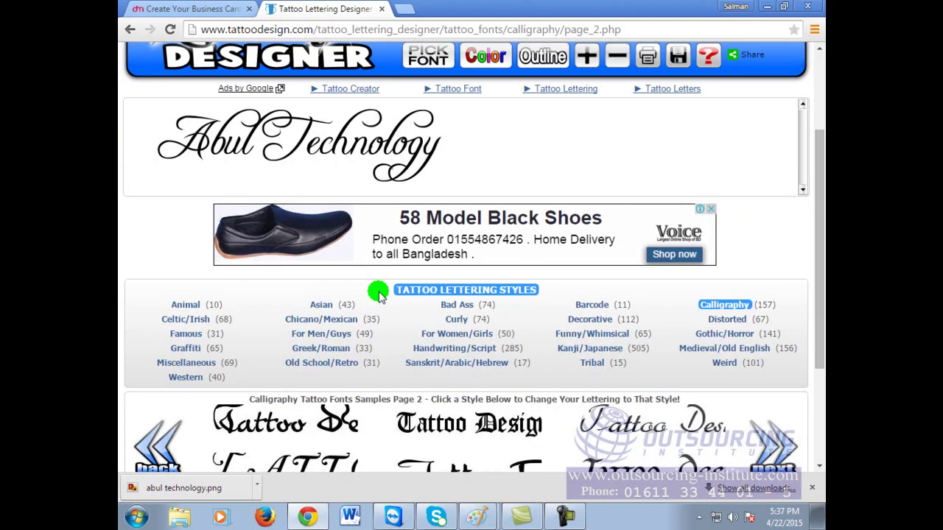
{"action": "scroll", "coordinate": [377, 294], "scroll_direction": "down", "scroll_amount": 1}
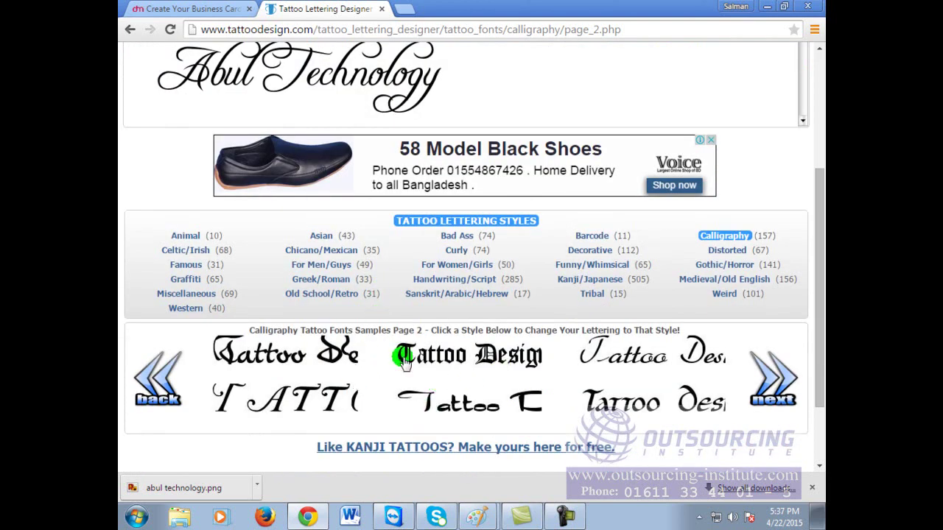
Step: Zoom the page out to 67% and try four calligraphy font samples on the lettering
{"action": "left_click", "coordinate": [313, 358]}
{"action": "scroll", "coordinate": [638, 269], "scroll_direction": "up", "scroll_amount": 3}
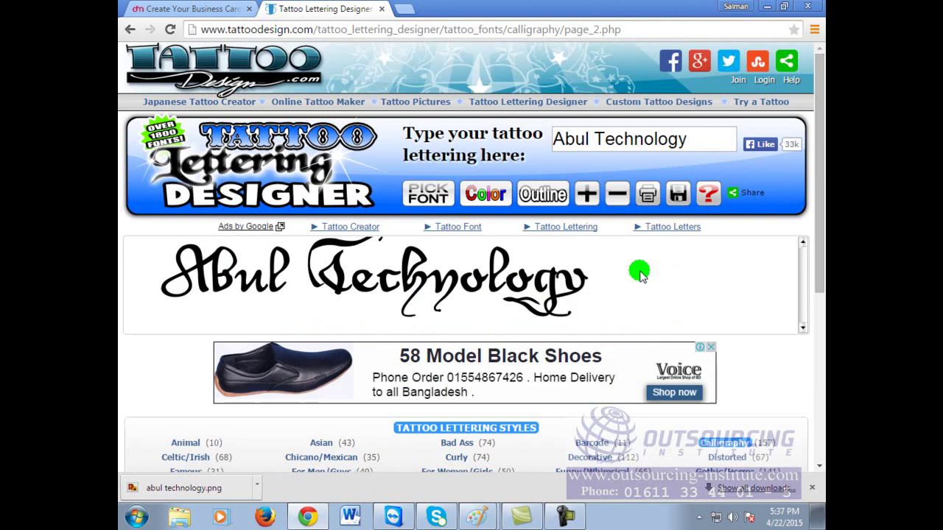
{"action": "key", "text": "ctrl+minus"}
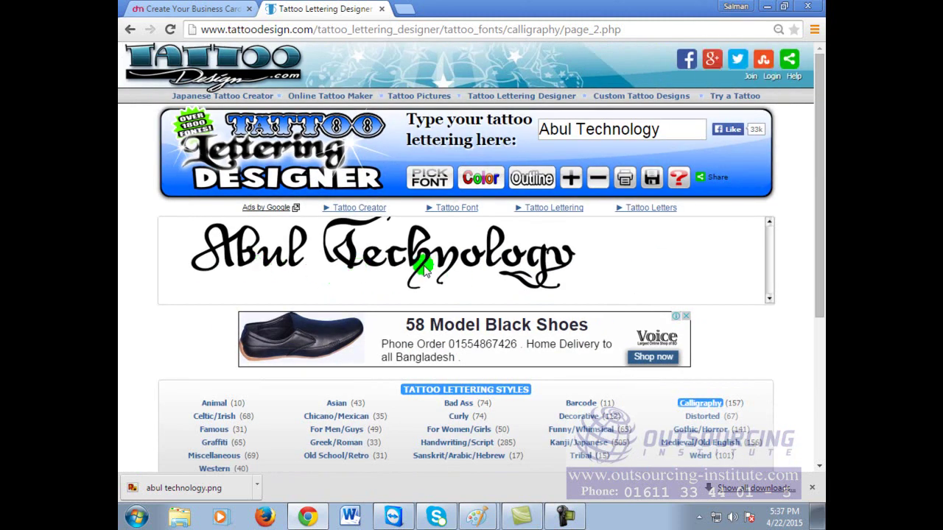
{"action": "key", "text": "ctrl+minus"}
{"action": "key", "text": "ctrl+minus"}
{"action": "key", "text": "ctrl+minus"}
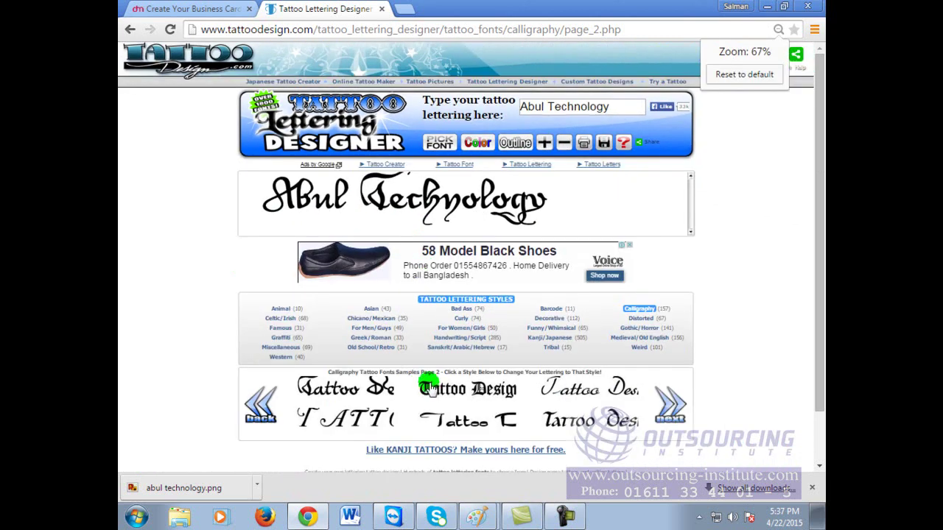
{"action": "left_click", "coordinate": [433, 388]}
{"action": "left_click", "coordinate": [561, 390]}
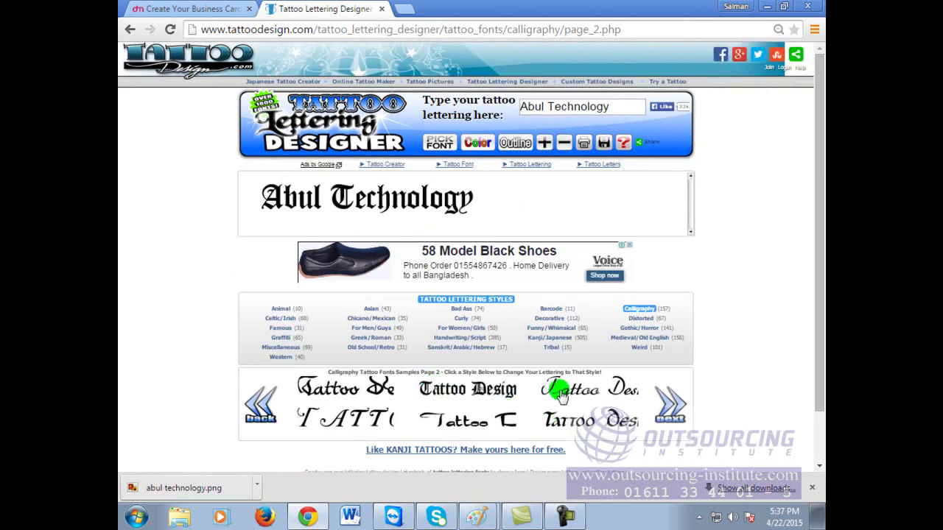
{"action": "left_click", "coordinate": [584, 422]}
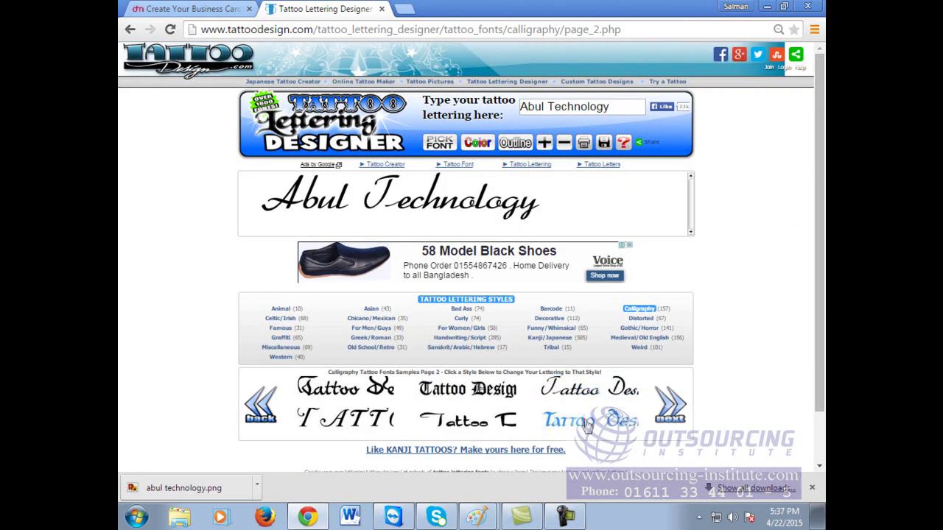
Step: Move to the next sample page and apply its middle bottom-row font
{"action": "left_click", "coordinate": [671, 406]}
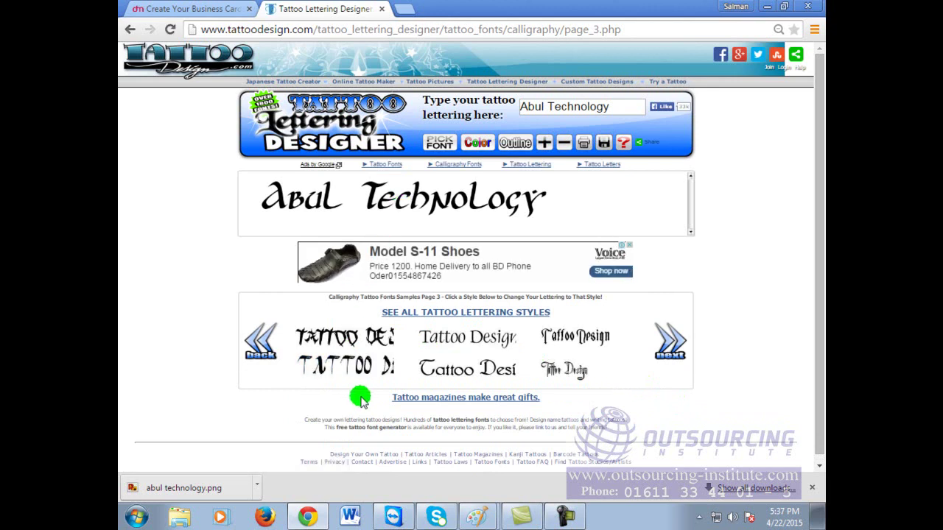
{"action": "left_click", "coordinate": [477, 370]}
{"action": "left_click", "coordinate": [477, 370]}
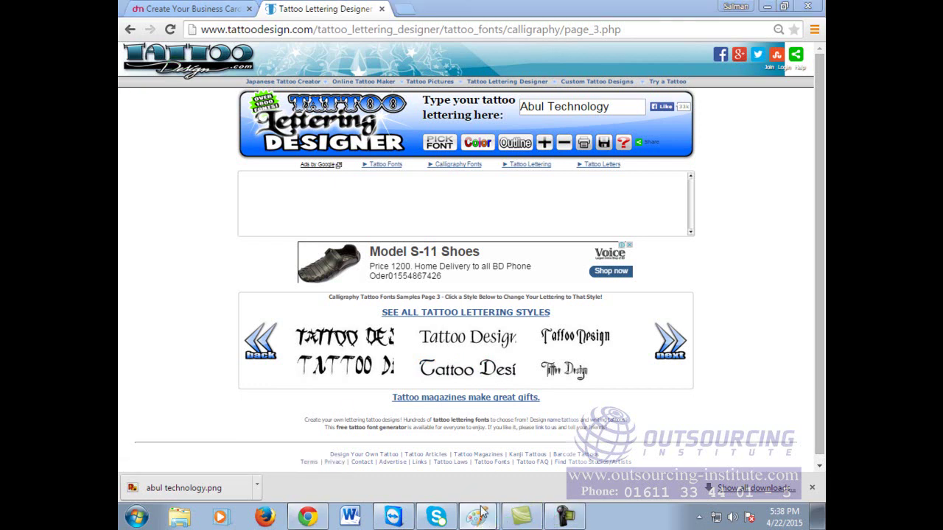
Step: Tick Business Card on the Paint to-do list and switch back to the browser
{"action": "left_click", "coordinate": [480, 519]}
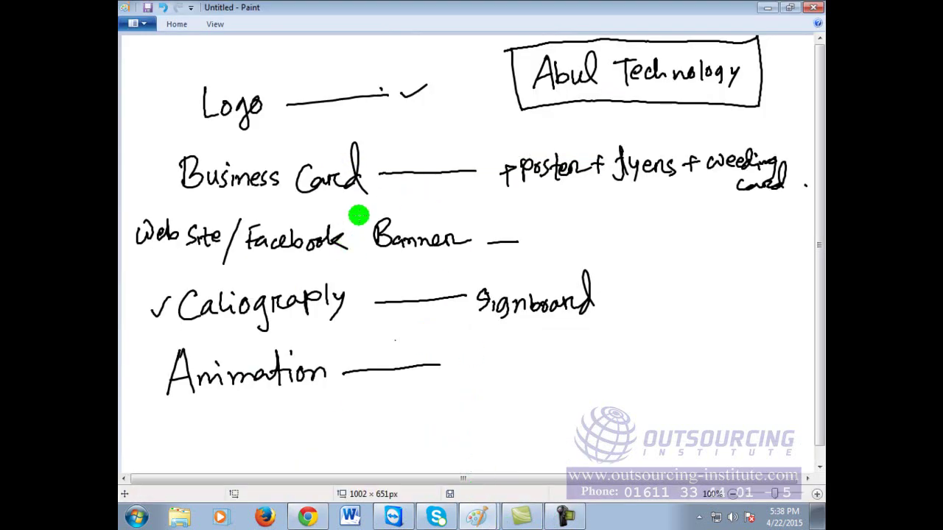
{"action": "left_click_drag", "start_coordinate": [150, 174], "coordinate": [165, 165]}
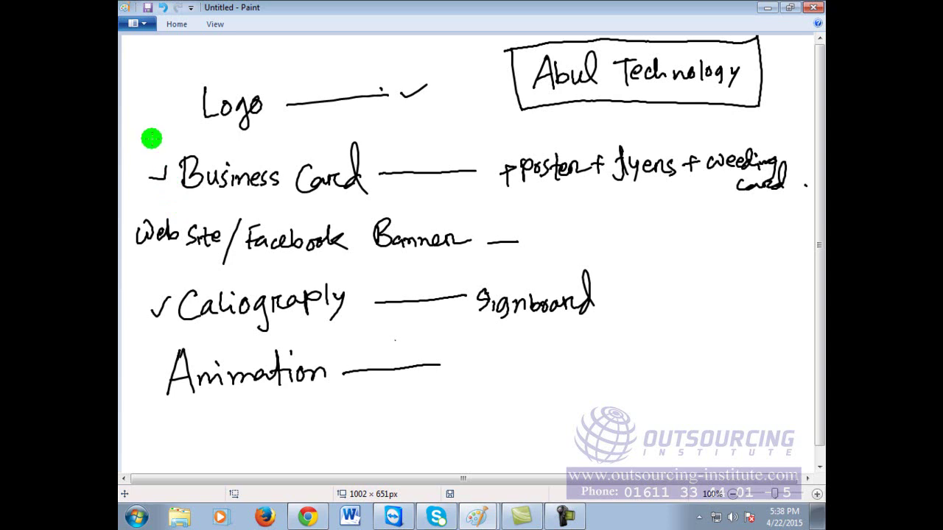
{"action": "left_click_drag", "start_coordinate": [139, 179], "coordinate": [171, 149]}
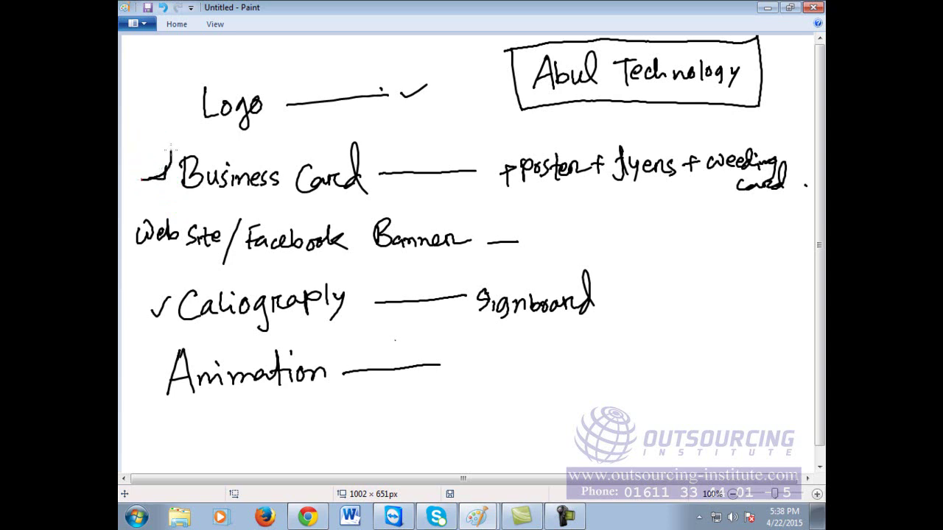
{"action": "key", "text": "ctrl+z"}
{"action": "left_click", "coordinate": [307, 516]}
Step: Load Google, close the old tab, and search for 'online business card creator'
{"action": "left_click", "coordinate": [484, 28]}
{"action": "type", "text": "google.com"}
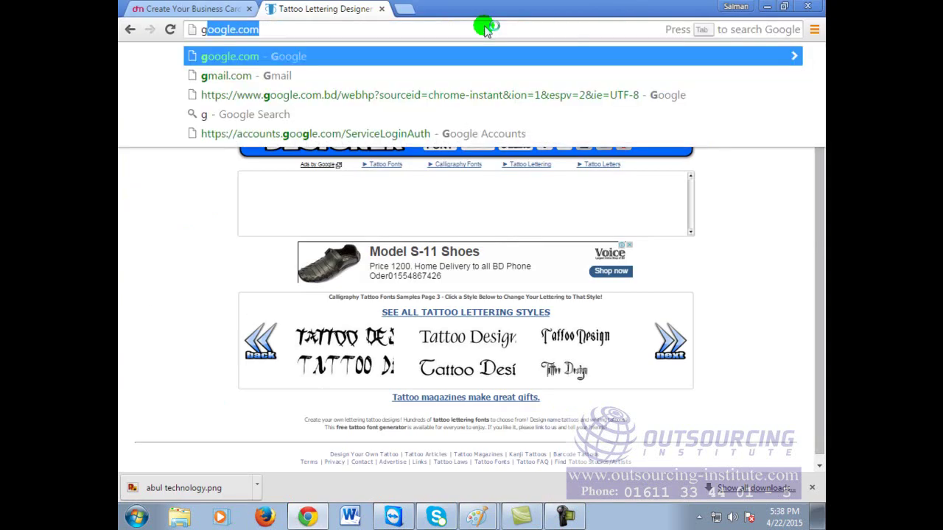
{"action": "key", "text": "Return"}
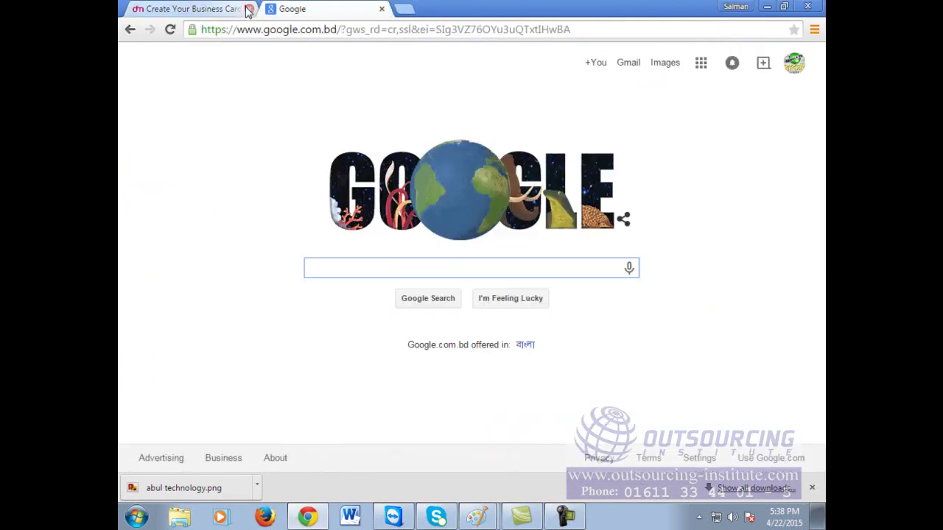
{"action": "left_click", "coordinate": [249, 9]}
{"action": "left_click", "coordinate": [379, 271]}
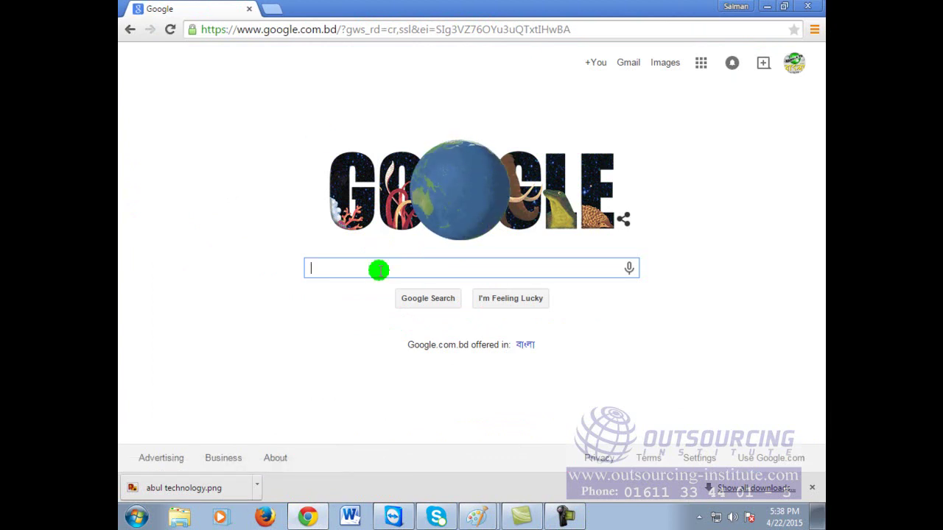
{"action": "type", "text": "online bu"}
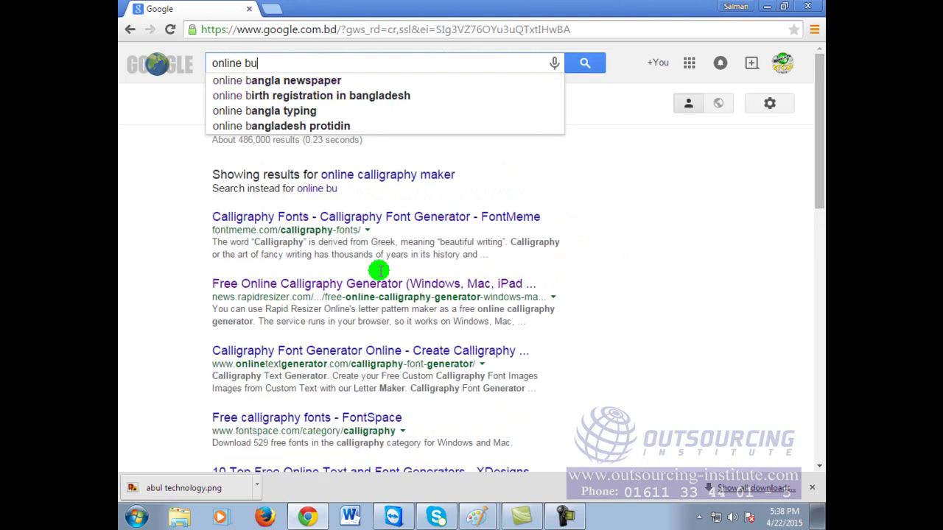
{"action": "type", "text": "siness card"}
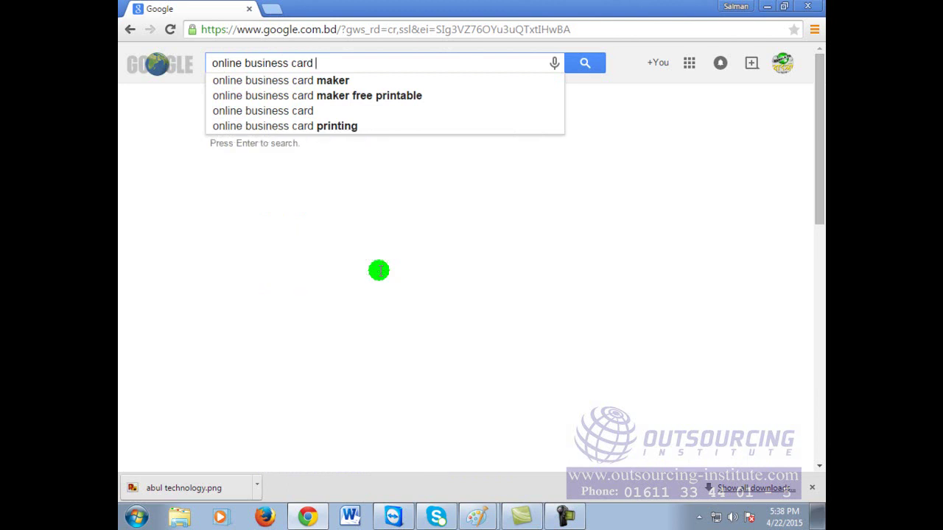
{"action": "type", "text": " creatpor"}
{"action": "key", "text": "BackSpace"}
{"action": "key", "text": "BackSpace"}
{"action": "key", "text": "BackSpace"}
{"action": "key", "text": "BackSpace"}
{"action": "type", "text": "tor"}
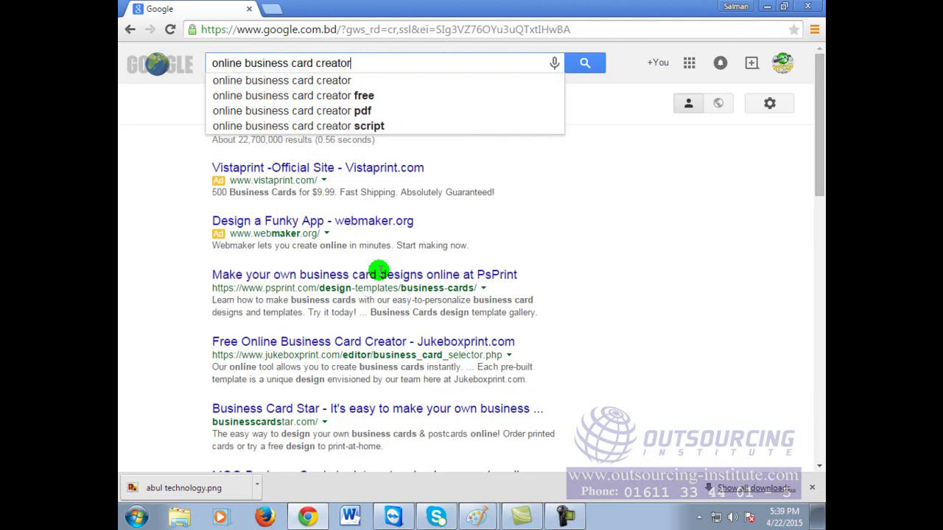
{"action": "key", "text": "Return"}
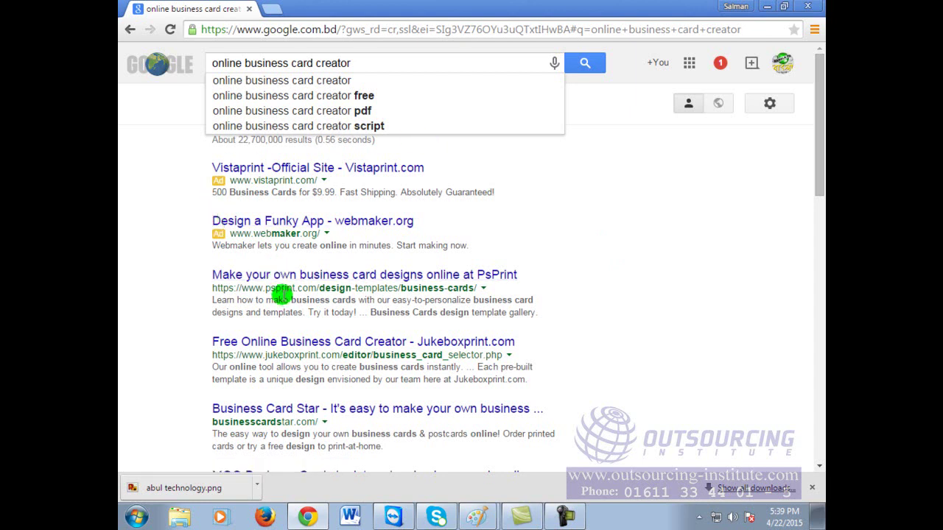
Step: Open the Business Card Star and Businesscardland results in new tabs
{"action": "scroll", "coordinate": [417, 354], "scroll_direction": "down", "scroll_amount": 1}
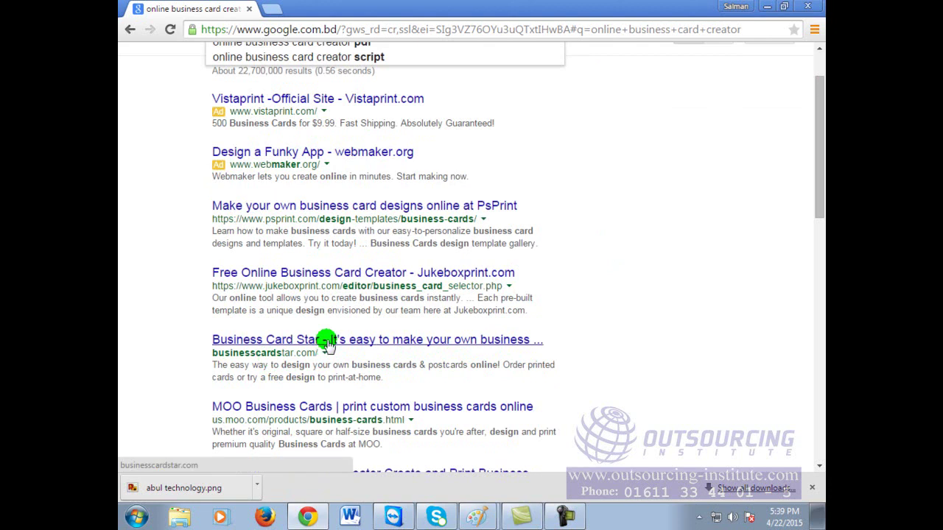
{"action": "right_click", "coordinate": [327, 343]}
{"action": "left_click", "coordinate": [354, 355]}
{"action": "scroll", "coordinate": [497, 382], "scroll_direction": "down", "scroll_amount": 1}
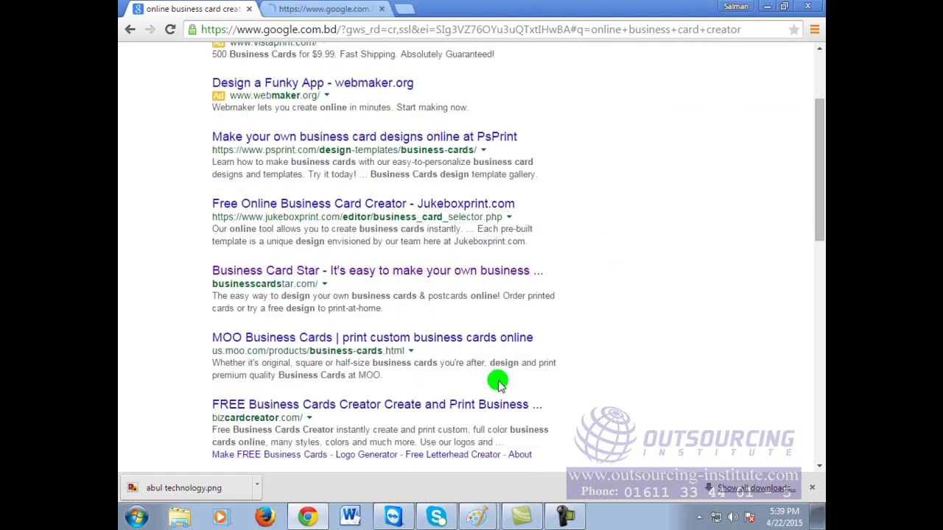
{"action": "scroll", "coordinate": [497, 382], "scroll_direction": "down", "scroll_amount": 2}
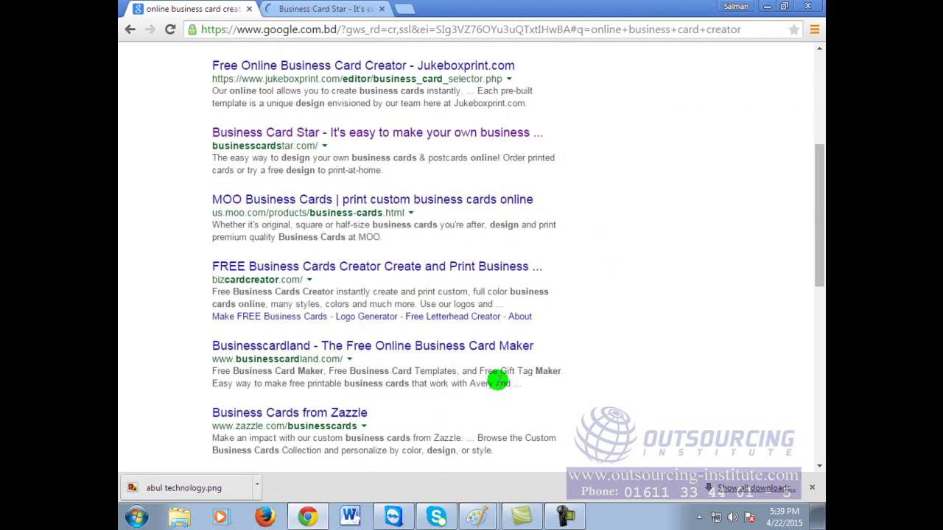
{"action": "right_click", "coordinate": [357, 347]}
{"action": "left_click", "coordinate": [387, 356]}
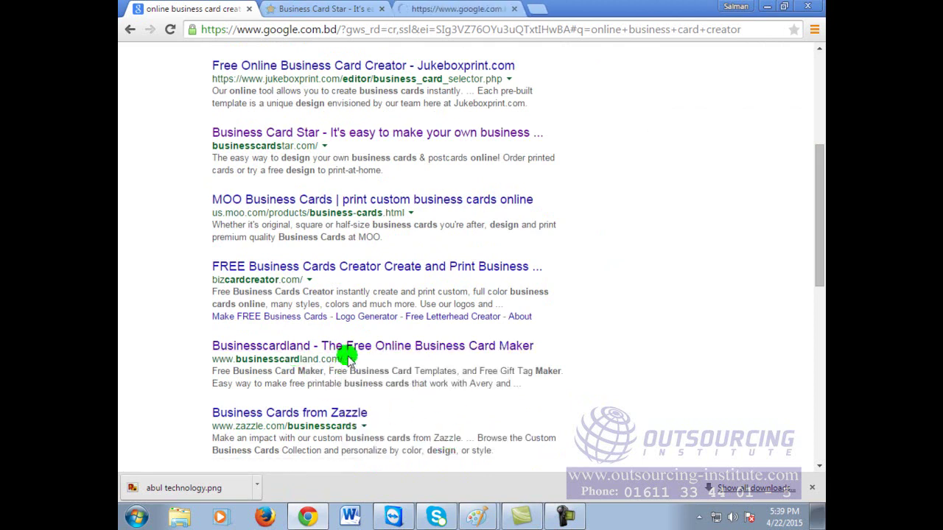
{"action": "left_click", "coordinate": [453, 8]}
{"action": "left_click", "coordinate": [445, 28]}
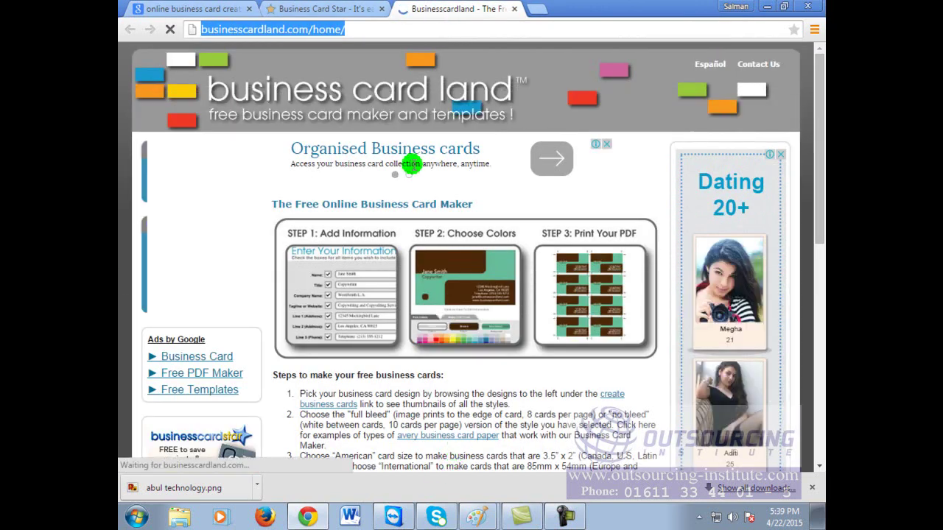
{"action": "scroll", "coordinate": [451, 379], "scroll_direction": "down", "scroll_amount": 4}
{"action": "scroll", "coordinate": [458, 378], "scroll_direction": "down", "scroll_amount": 3}
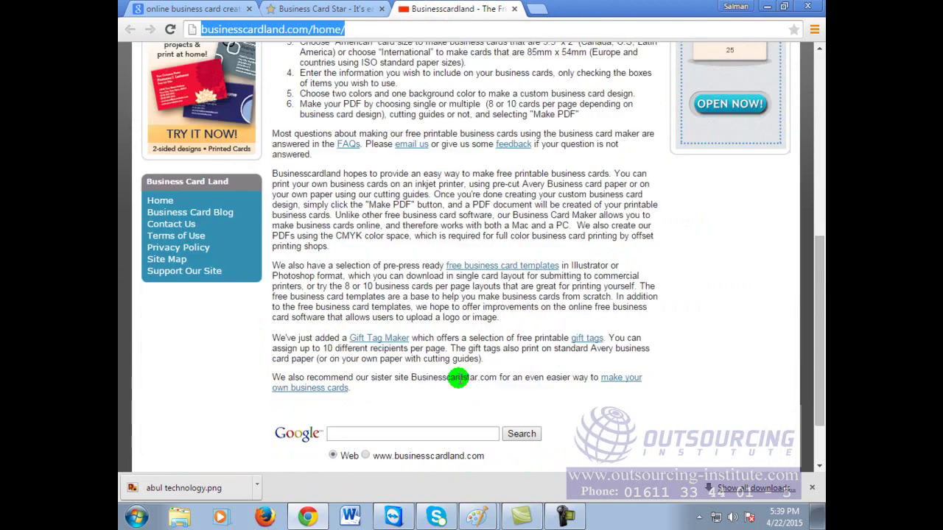
{"action": "scroll", "coordinate": [457, 377], "scroll_direction": "up", "scroll_amount": 7}
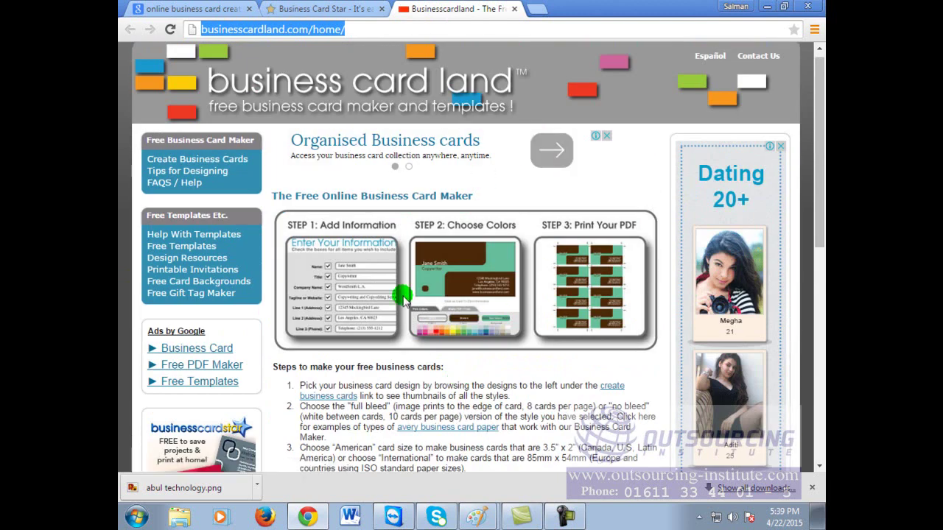
{"action": "scroll", "coordinate": [508, 298], "scroll_direction": "down", "scroll_amount": 3}
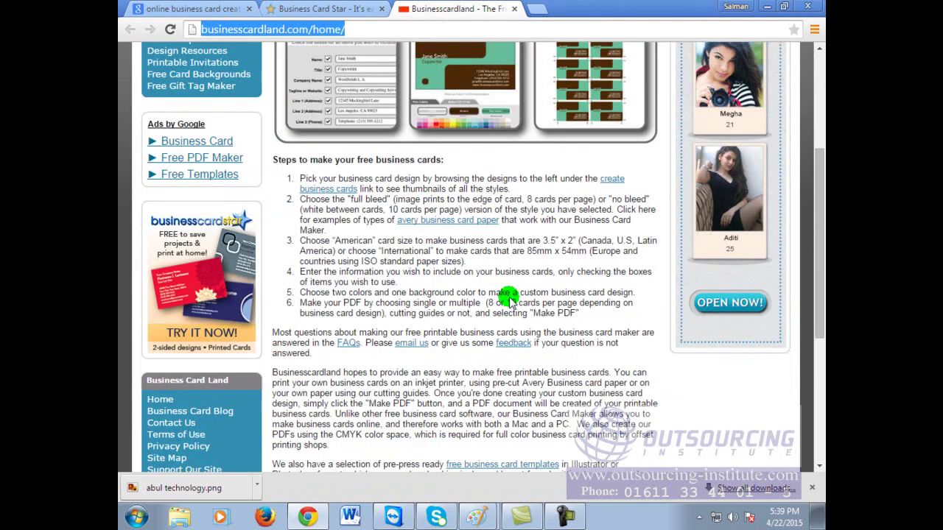
{"action": "scroll", "coordinate": [508, 298], "scroll_direction": "down", "scroll_amount": 3}
{"action": "scroll", "coordinate": [508, 298], "scroll_direction": "up", "scroll_amount": 6}
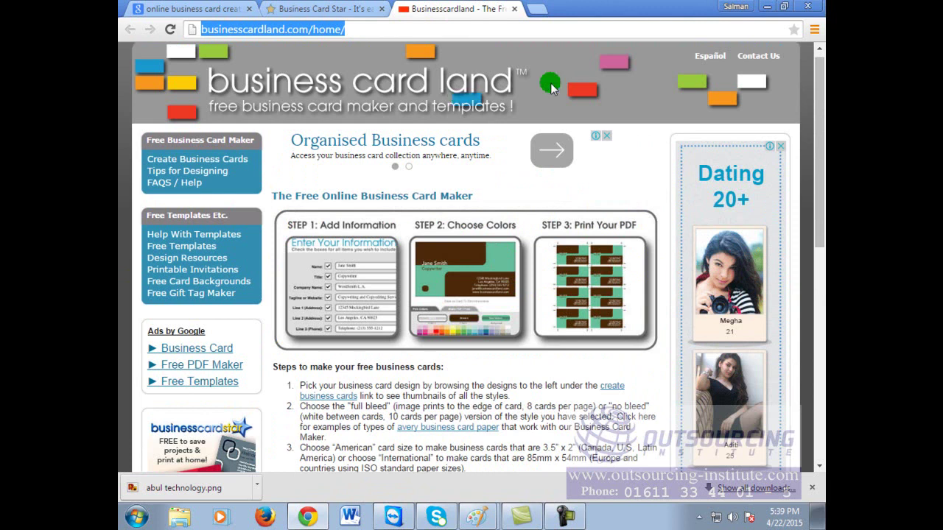
{"action": "left_click", "coordinate": [330, 84]}
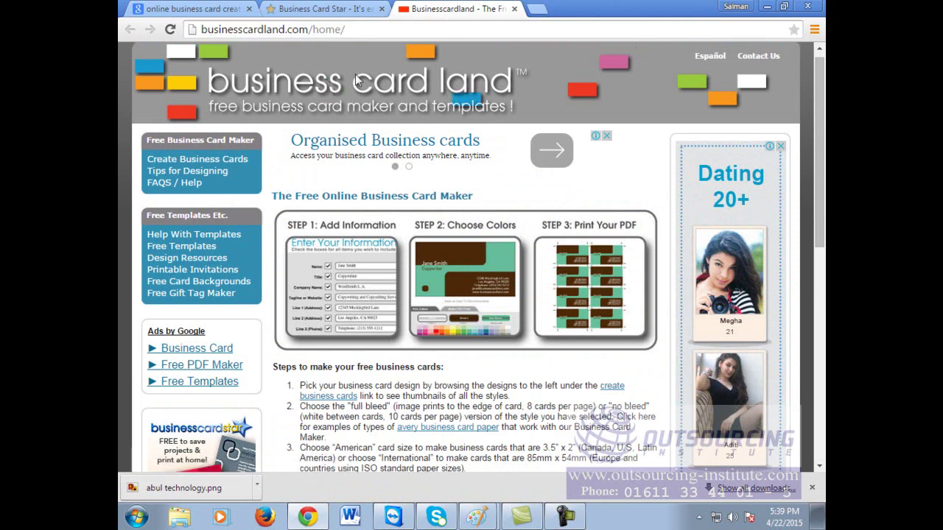
Step: Close the Business Card Land tab and start a card from the red ornate design
{"action": "left_click", "coordinate": [514, 9]}
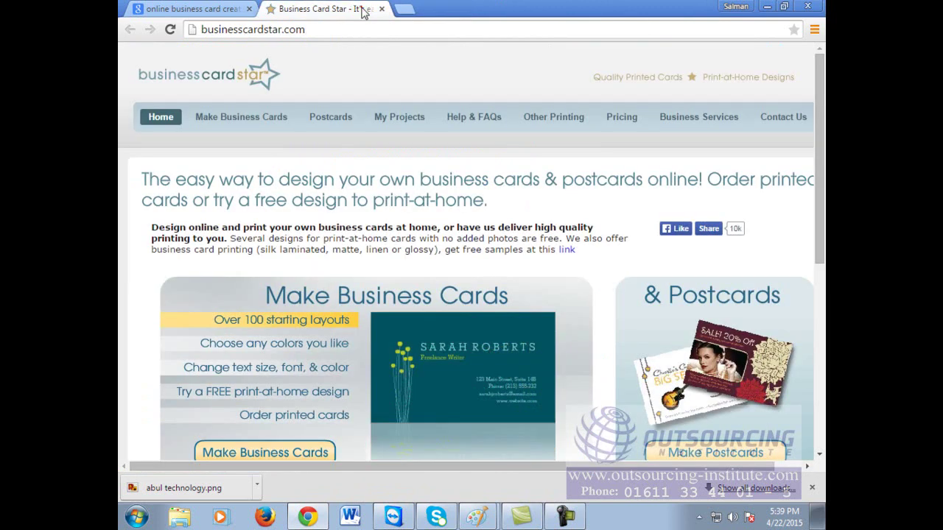
{"action": "left_click", "coordinate": [246, 119]}
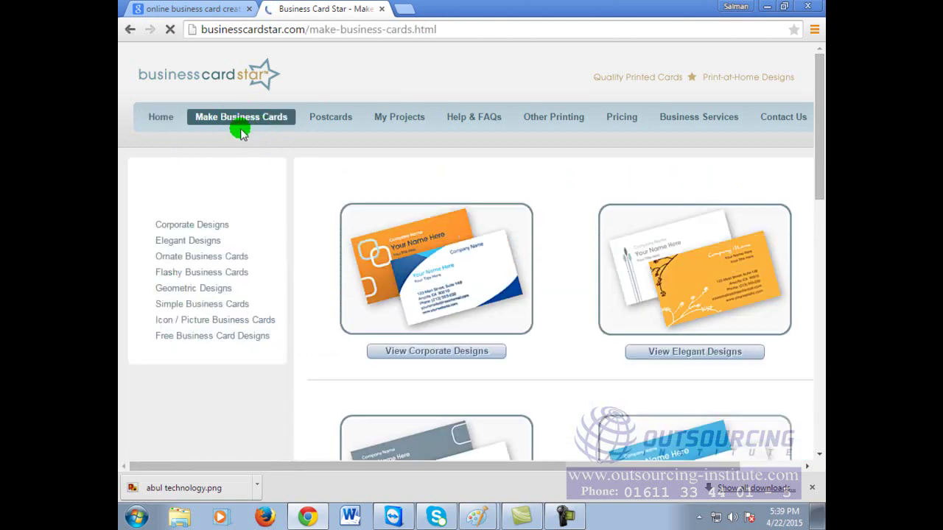
{"action": "scroll", "coordinate": [747, 293], "scroll_direction": "down", "scroll_amount": 2}
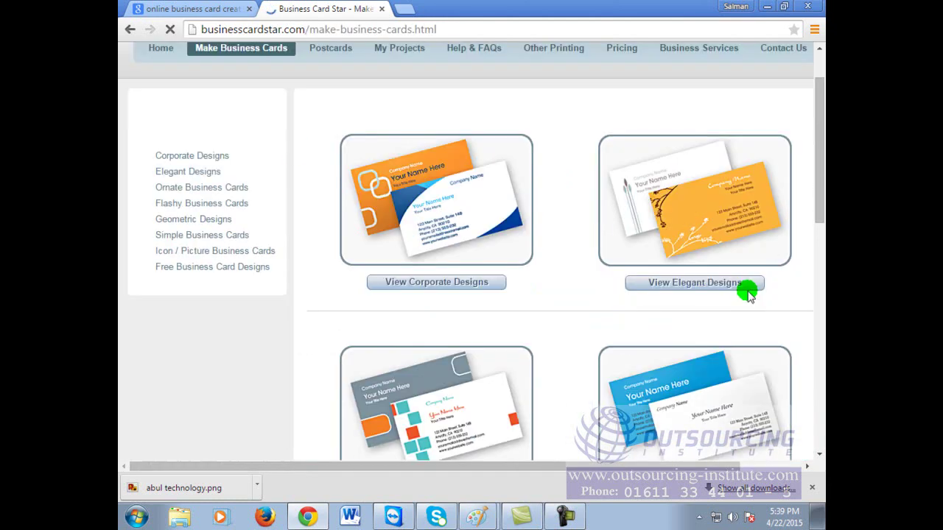
{"action": "left_click", "coordinate": [695, 284]}
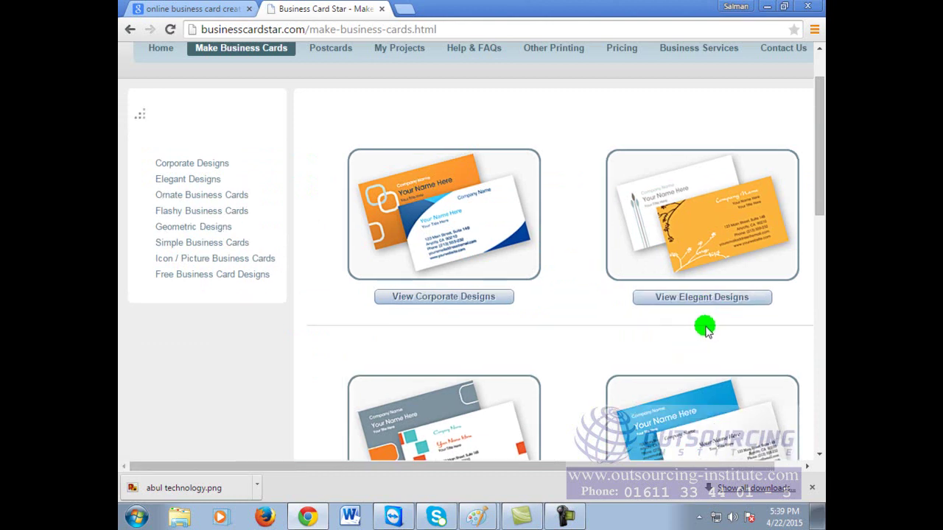
{"action": "scroll", "coordinate": [705, 326], "scroll_direction": "down", "scroll_amount": 4}
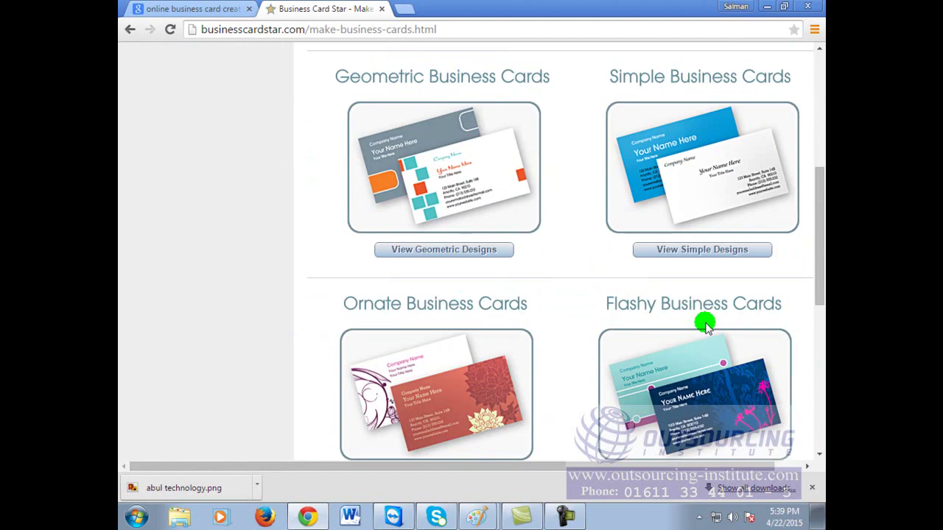
{"action": "scroll", "coordinate": [705, 326], "scroll_direction": "down", "scroll_amount": 3}
{"action": "left_click", "coordinate": [437, 273]}
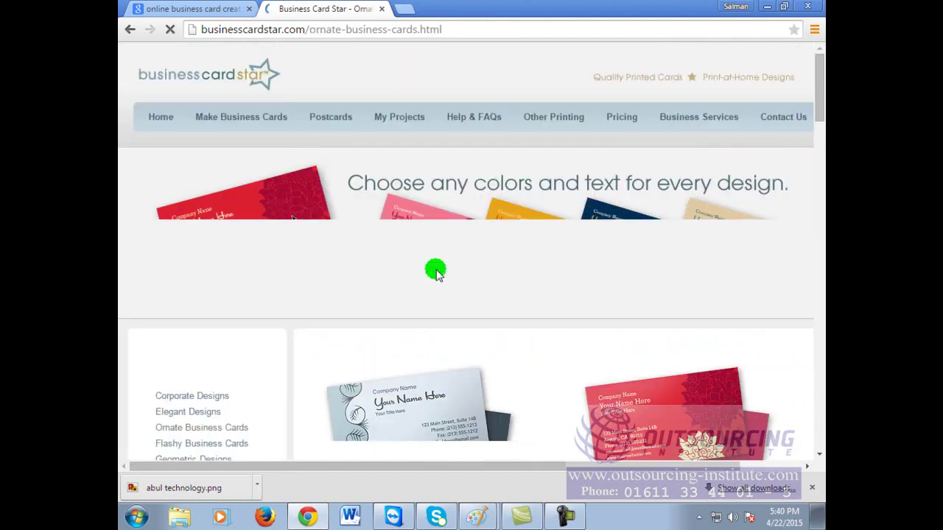
{"action": "scroll", "coordinate": [664, 310], "scroll_direction": "down", "scroll_amount": 2}
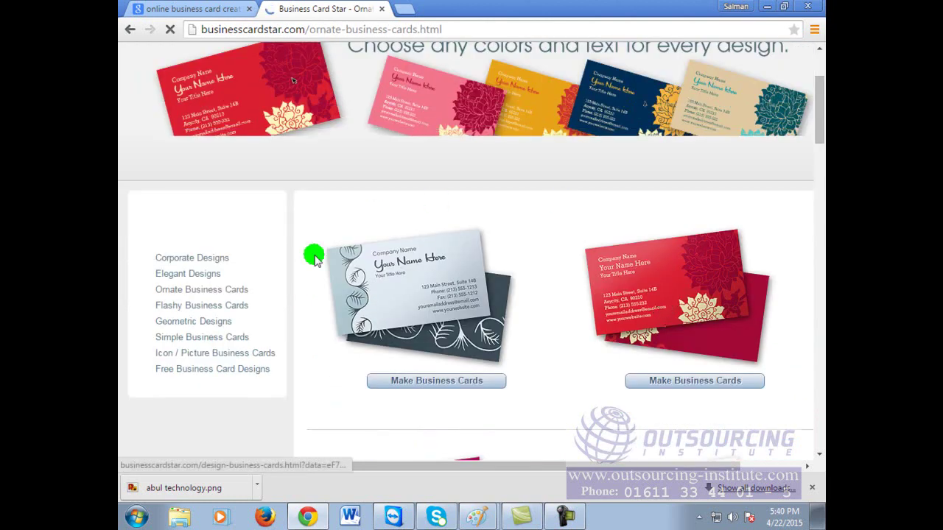
{"action": "left_click", "coordinate": [666, 287]}
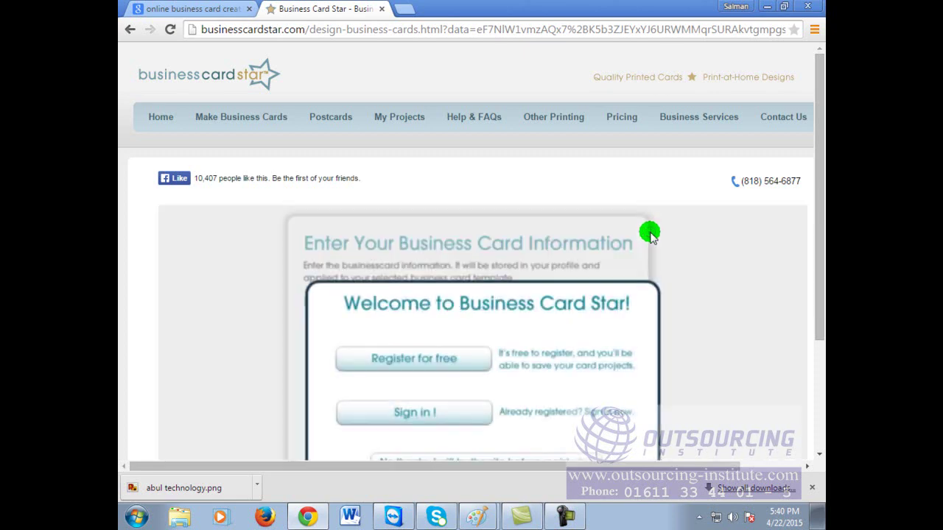
Step: Dismiss the welcome prompt with 'No thanks, I will try the site before registering'
{"action": "scroll", "coordinate": [638, 378], "scroll_direction": "down", "scroll_amount": 3}
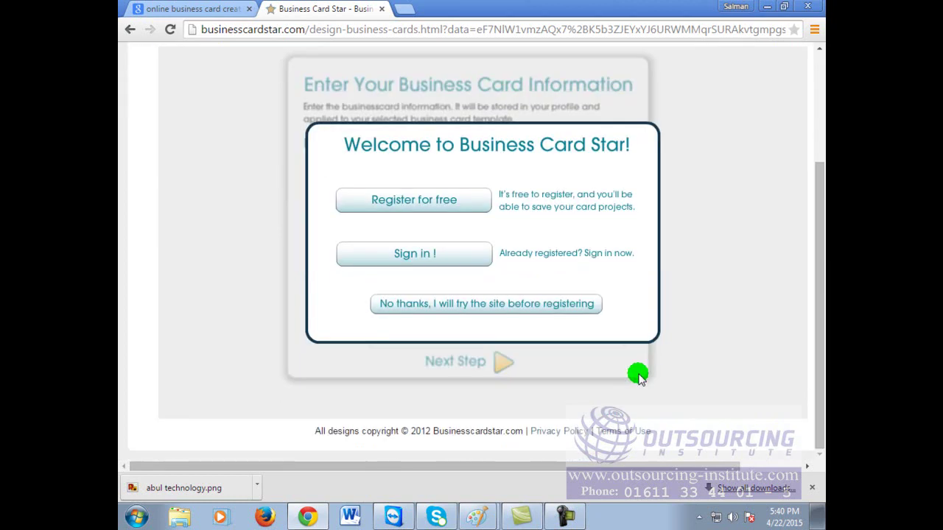
{"action": "scroll", "coordinate": [638, 376], "scroll_direction": "up", "scroll_amount": 3}
{"action": "scroll", "coordinate": [700, 297], "scroll_direction": "down", "scroll_amount": 3}
{"action": "scroll", "coordinate": [701, 298], "scroll_direction": "down", "scroll_amount": 1}
{"action": "left_click", "coordinate": [525, 309]}
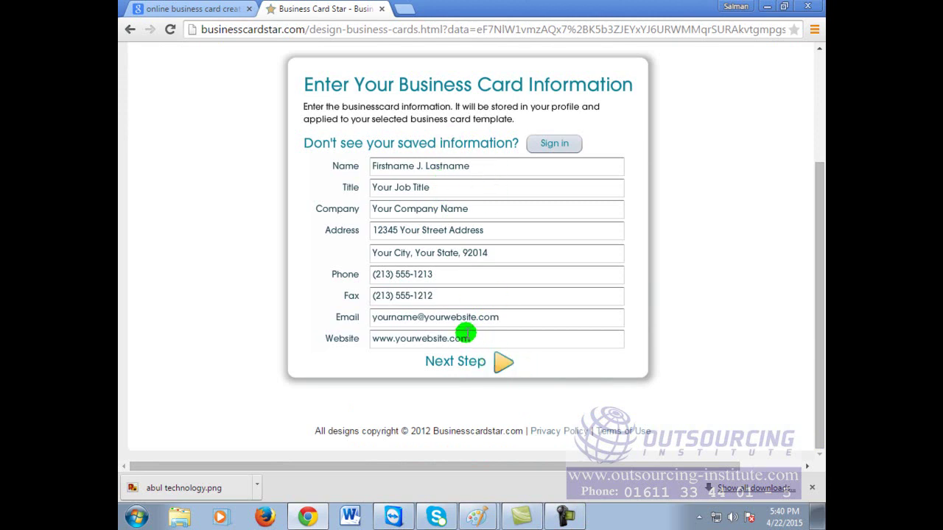
Step: Replace the placeholder name, job title and company name with the card owner's details
{"action": "left_click_drag", "start_coordinate": [474, 167], "coordinate": [300, 146]}
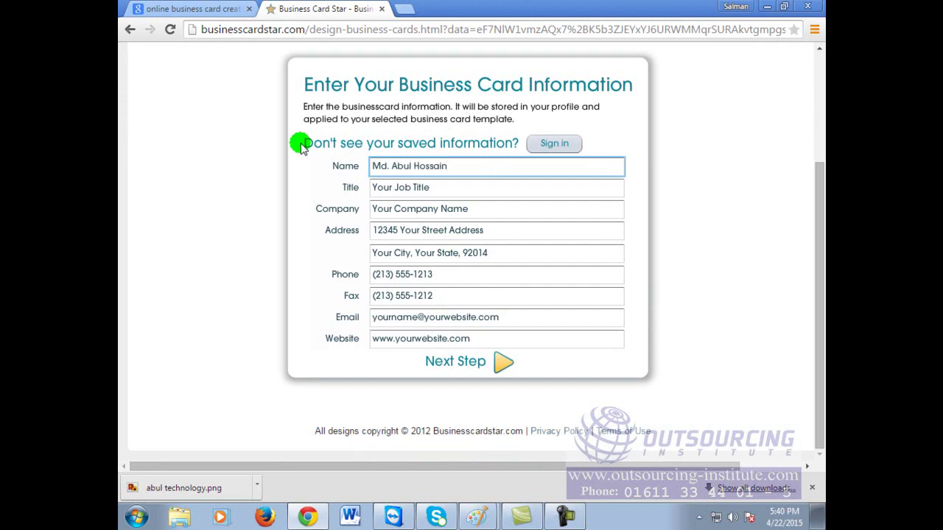
{"action": "left_click_drag", "start_coordinate": [443, 187], "coordinate": [141, 199]}
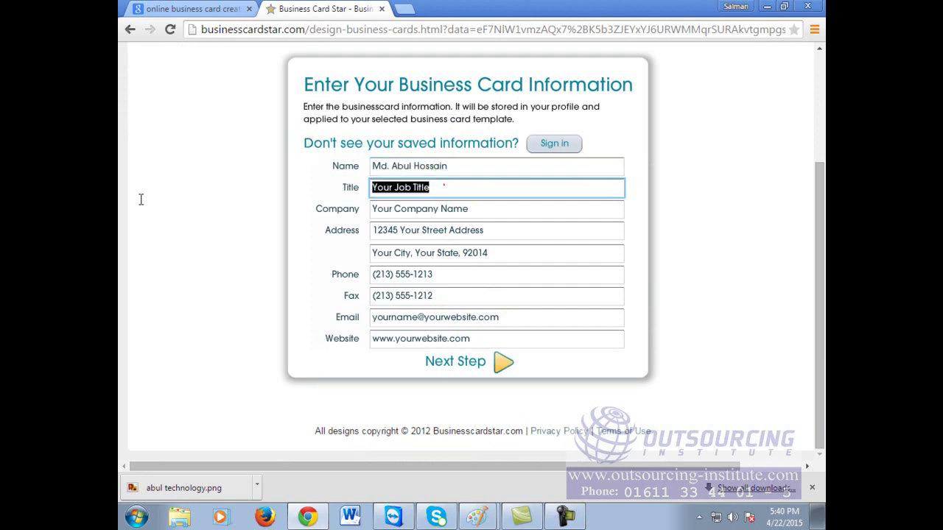
{"action": "type", "text": "Wo"}
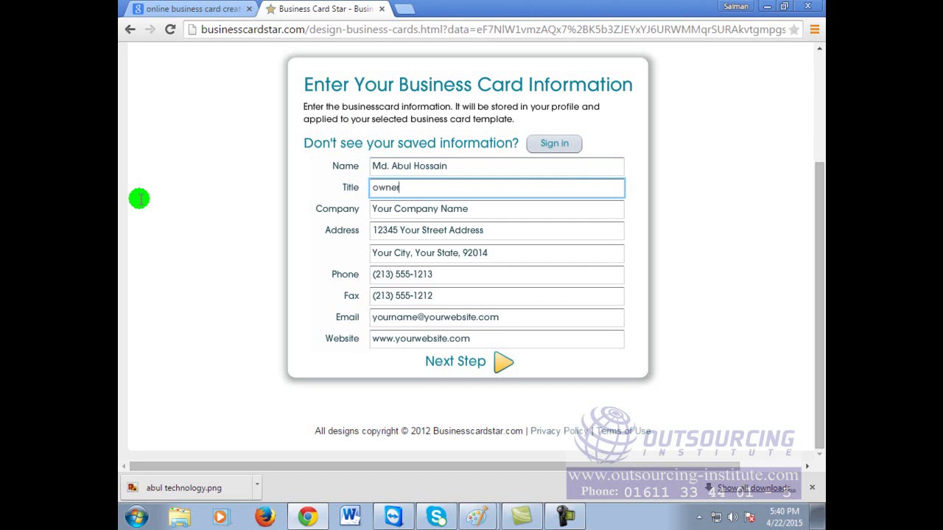
{"action": "left_click_drag", "start_coordinate": [506, 208], "coordinate": [225, 221]}
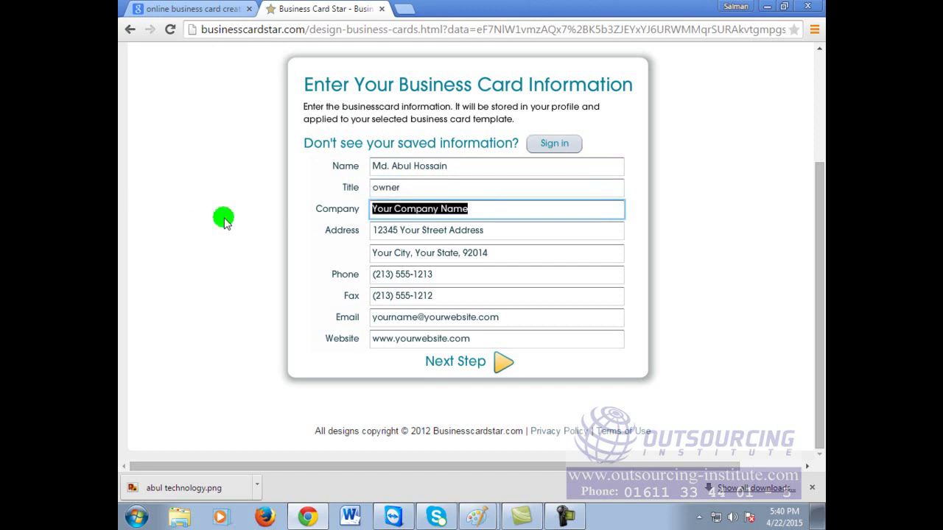
{"action": "type", "text": "bul Technology Limi"}
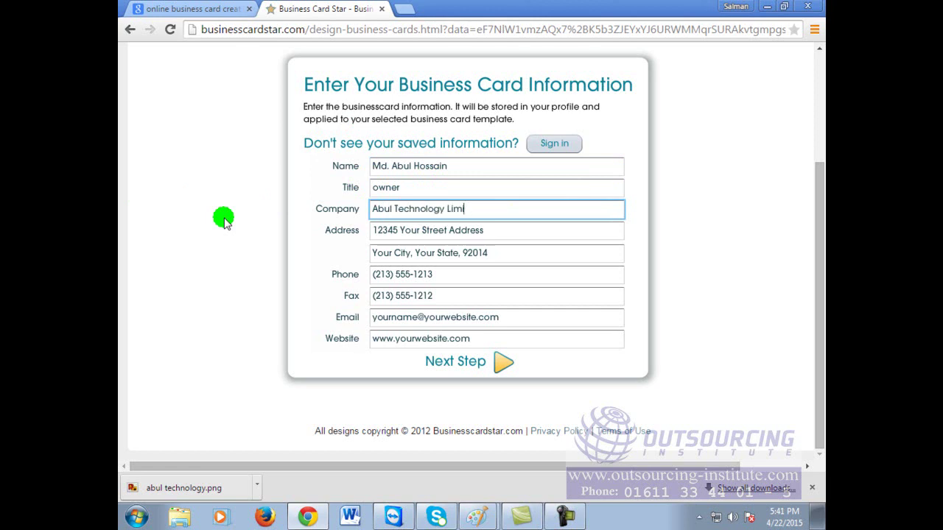
{"action": "type", "text": "ed"}
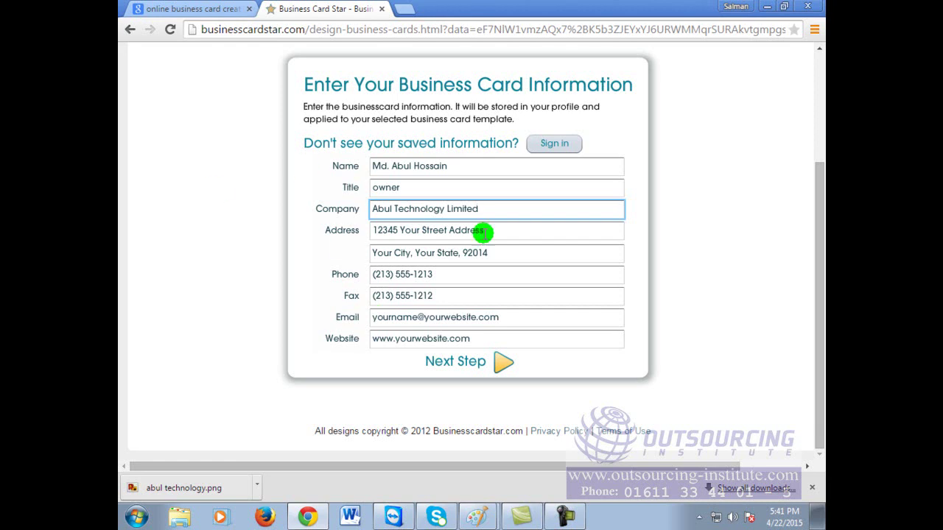
Step: Fill in both address lines with the company's street and city details
{"action": "key", "text": "Tab"}
{"action": "left_click", "coordinate": [337, 238]}
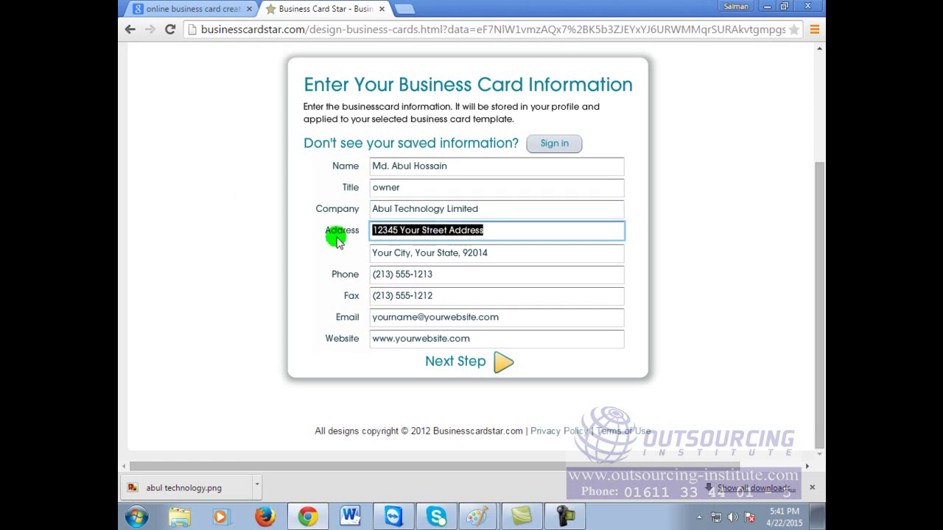
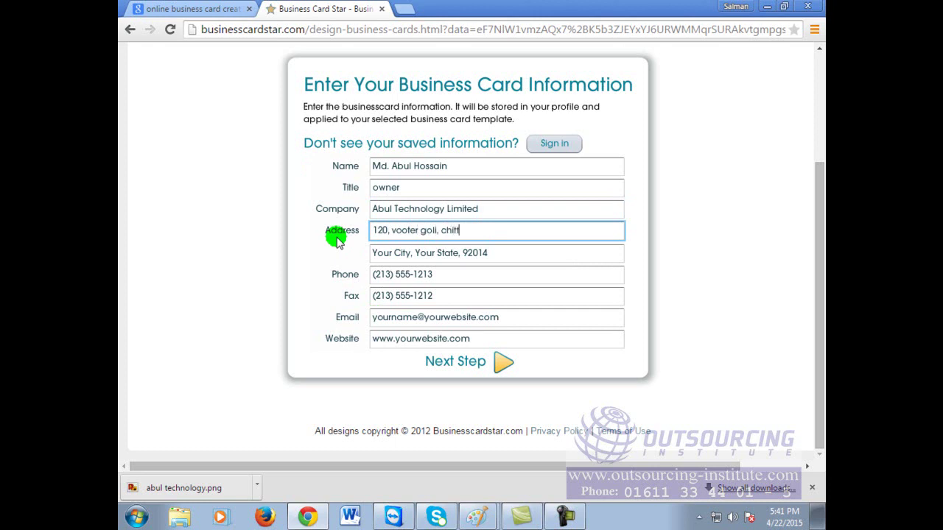
{"action": "left_click", "coordinate": [499, 254]}
{"action": "left_click_drag", "start_coordinate": [534, 253], "coordinate": [372, 253]}
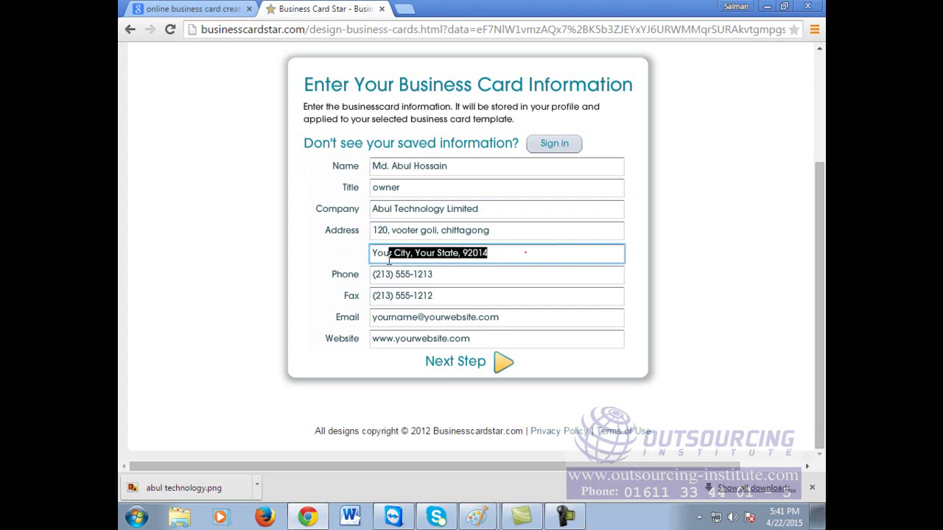
{"action": "key", "text": "BackSpace"}
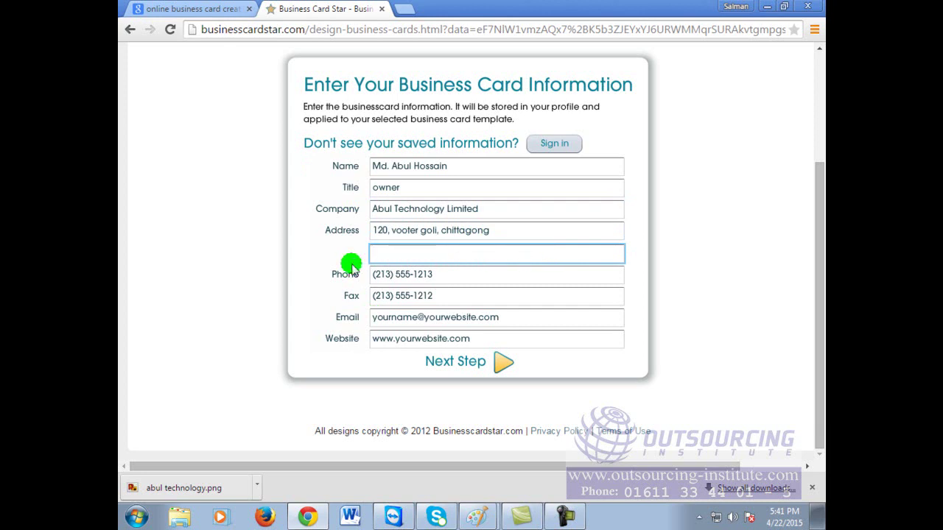
{"action": "type", "text": "Bangladesh"}
Step: Enter the company's phone number, fax number and e-mail address
{"action": "left_click", "coordinate": [442, 274]}
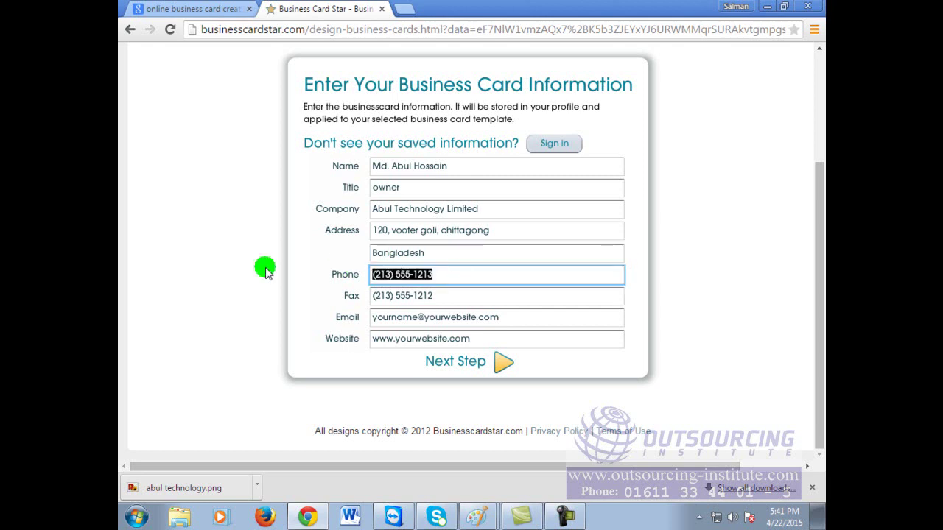
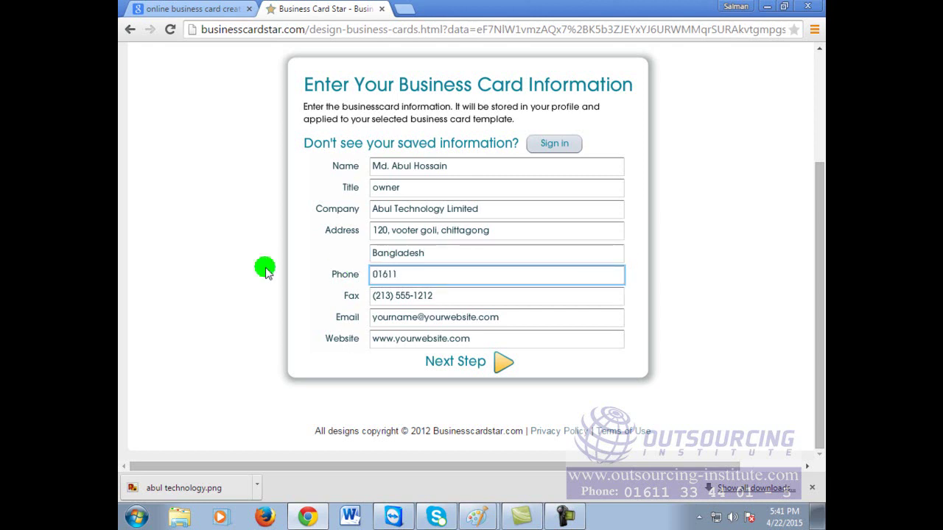
{"action": "left_click", "coordinate": [474, 296]}
{"action": "type", "text": "2012154"}
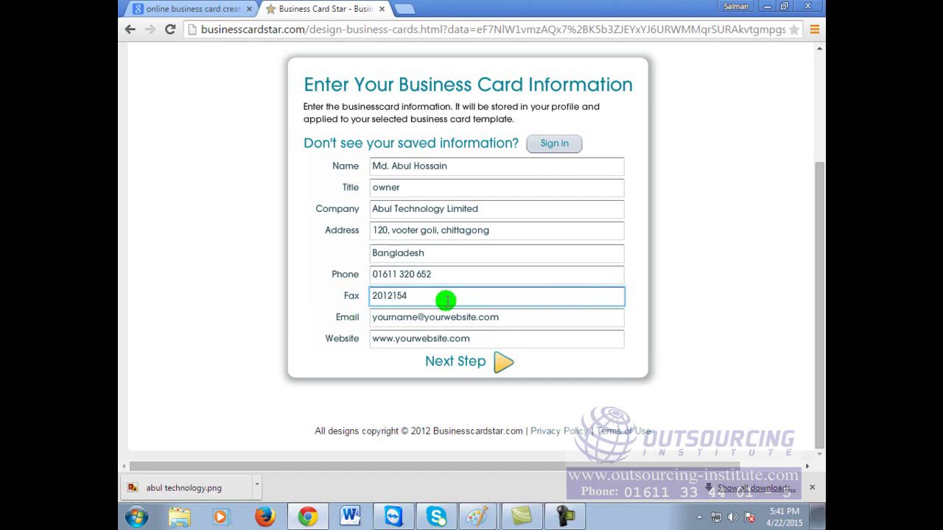
{"action": "left_click", "coordinate": [506, 318]}
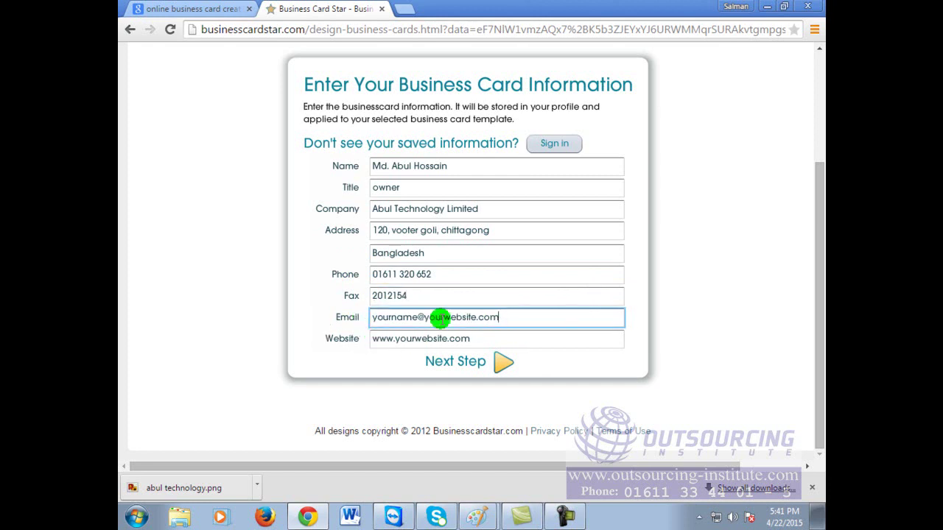
{"action": "left_click_drag", "start_coordinate": [532, 314], "coordinate": [268, 315]}
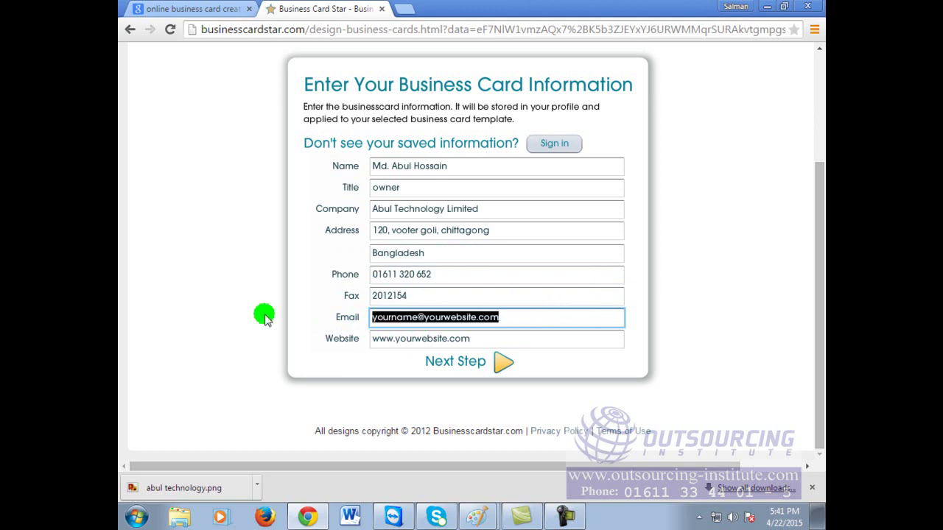
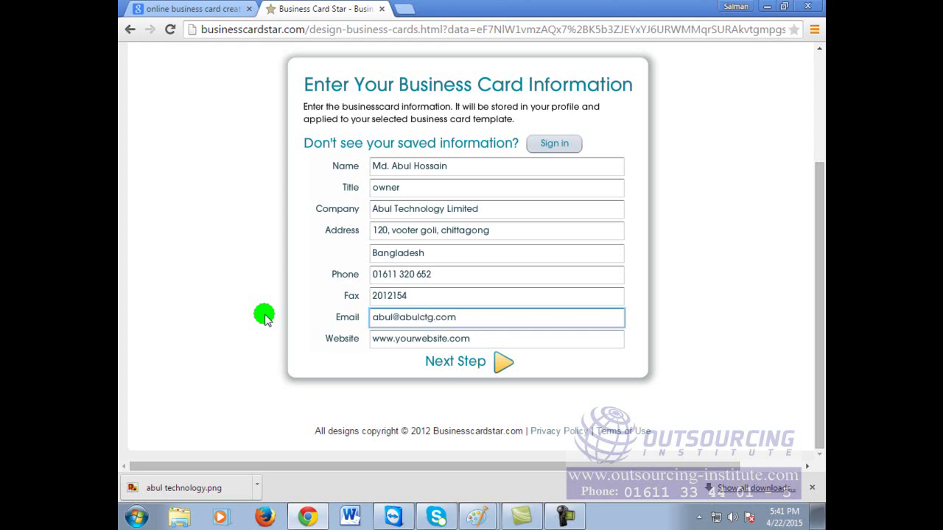
Step: Enter the company website address and submit the card information
{"action": "left_click_drag", "start_coordinate": [501, 338], "coordinate": [318, 338]}
{"action": "type", "text": "www.abultech"}
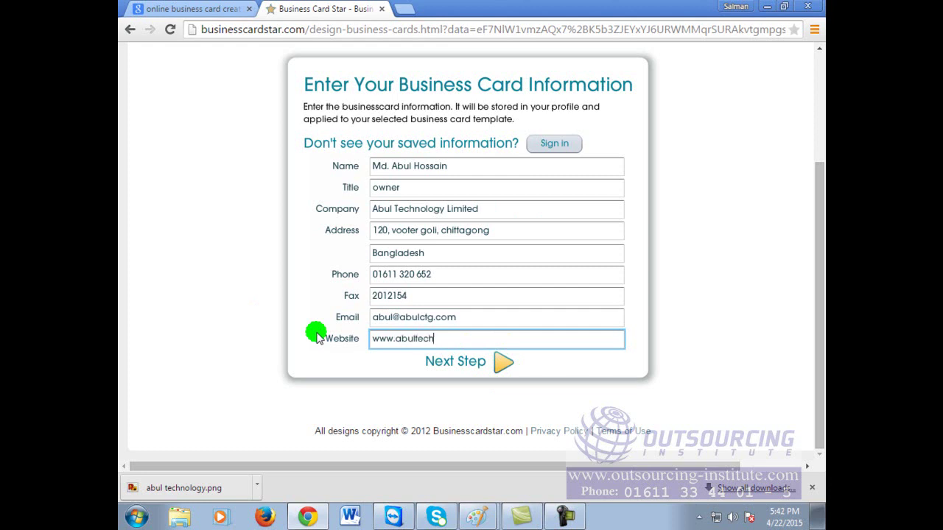
{"action": "type", "text": "logy.com"}
{"action": "left_click", "coordinate": [498, 363]}
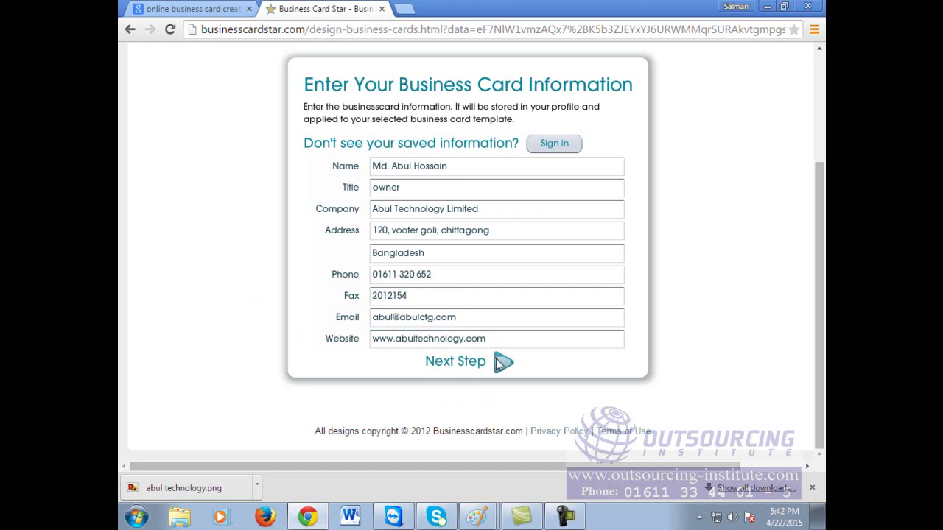
Step: Inspect the red floral card front carrying the Abul Technology Limited details in the designer
{"action": "left_click", "coordinate": [461, 250]}
{"action": "left_click", "coordinate": [546, 298]}
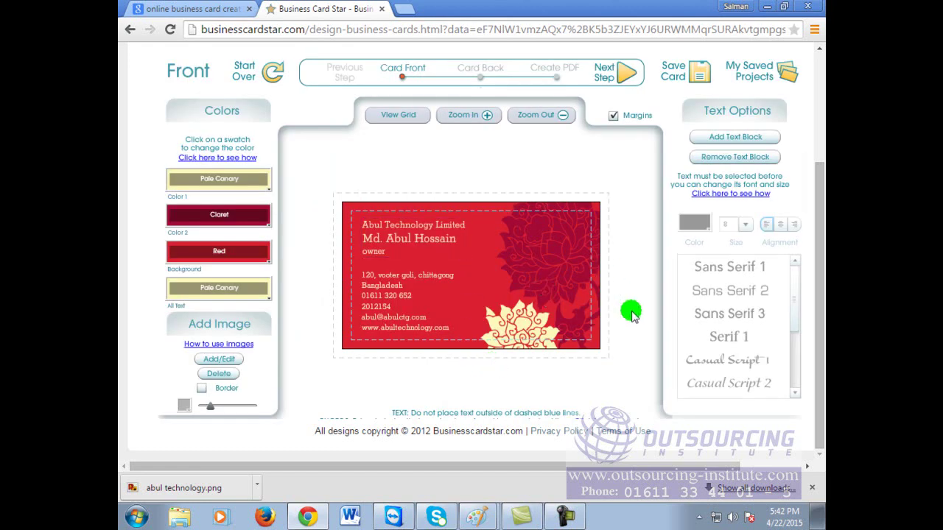
{"action": "scroll", "coordinate": [635, 317], "scroll_direction": "up", "scroll_amount": 3}
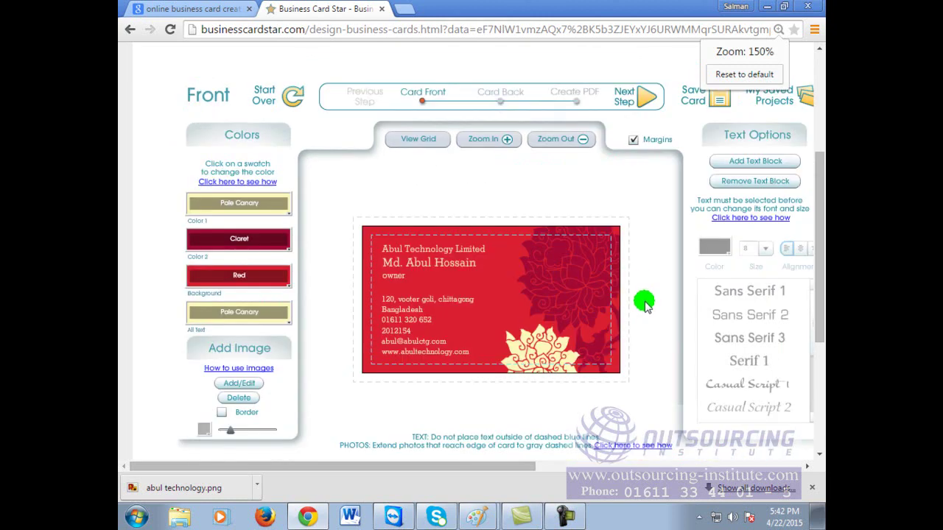
{"action": "scroll", "coordinate": [641, 289], "scroll_direction": "down", "scroll_amount": 1}
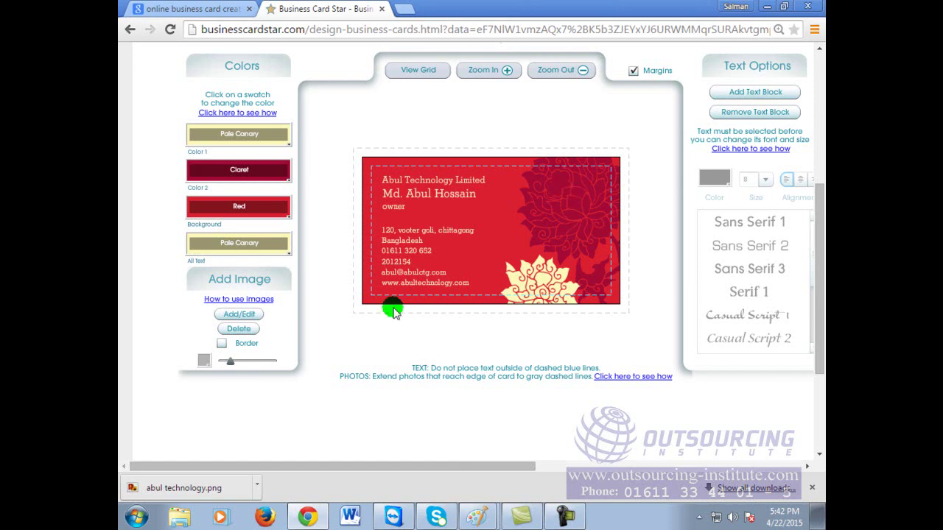
{"action": "scroll", "coordinate": [498, 234], "scroll_direction": "down", "scroll_amount": 1}
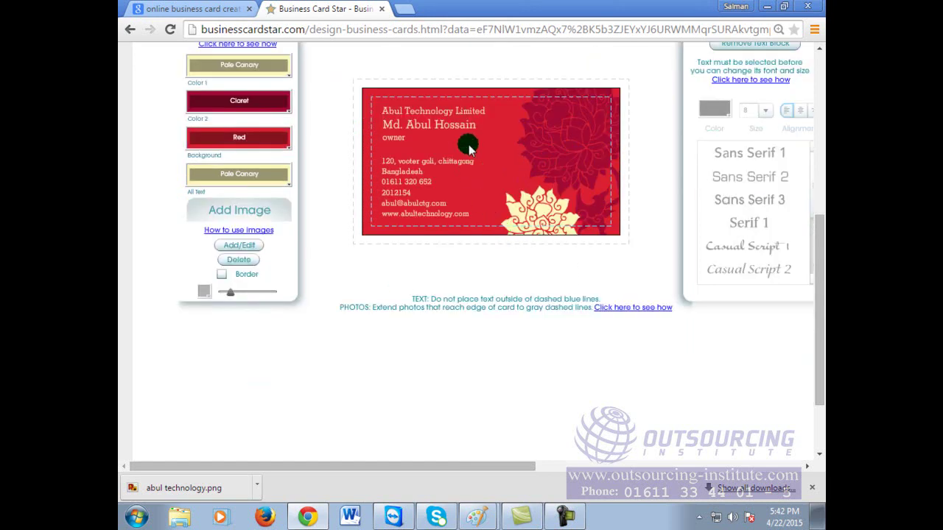
{"action": "scroll", "coordinate": [257, 101], "scroll_direction": "up", "scroll_amount": 1}
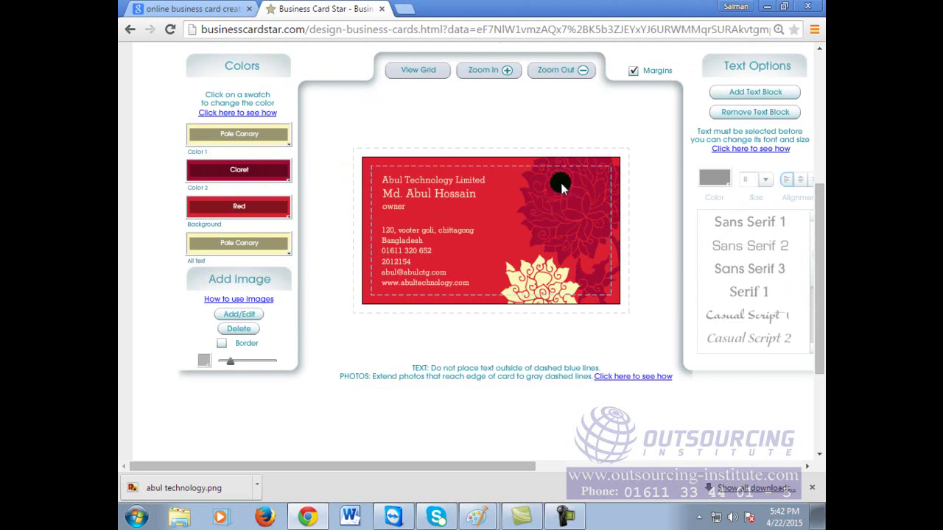
Step: Set Color 2 to Yellow, all text to Pale Blue and the background to Ultramarine Blue
{"action": "left_click", "coordinate": [240, 171]}
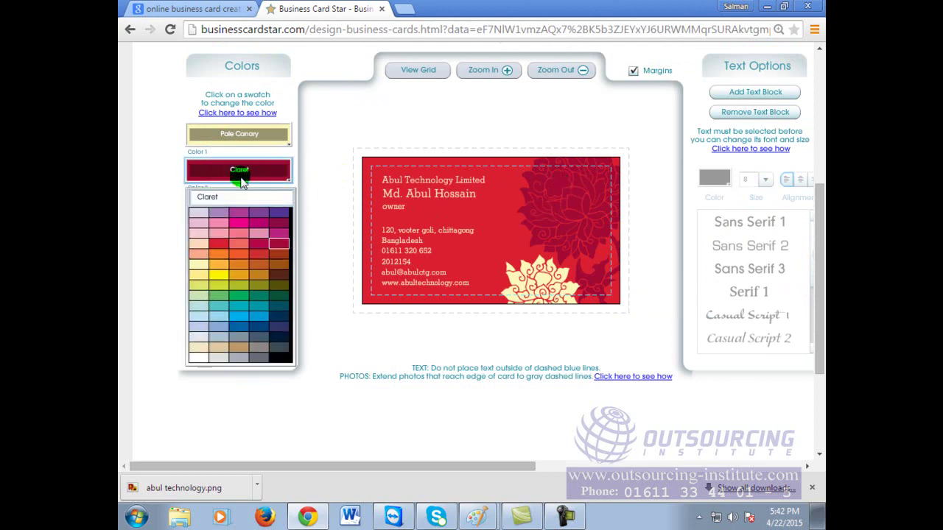
{"action": "left_click", "coordinate": [227, 272]}
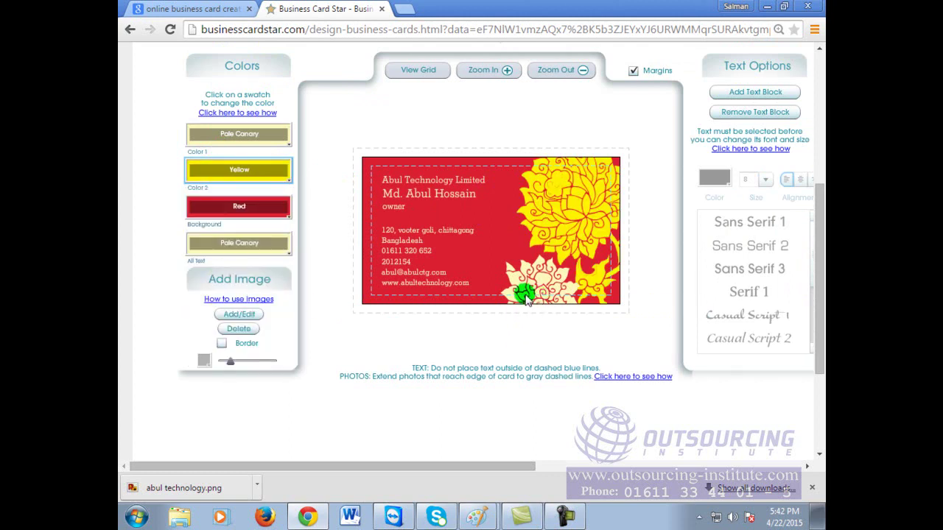
{"action": "left_click", "coordinate": [241, 251]}
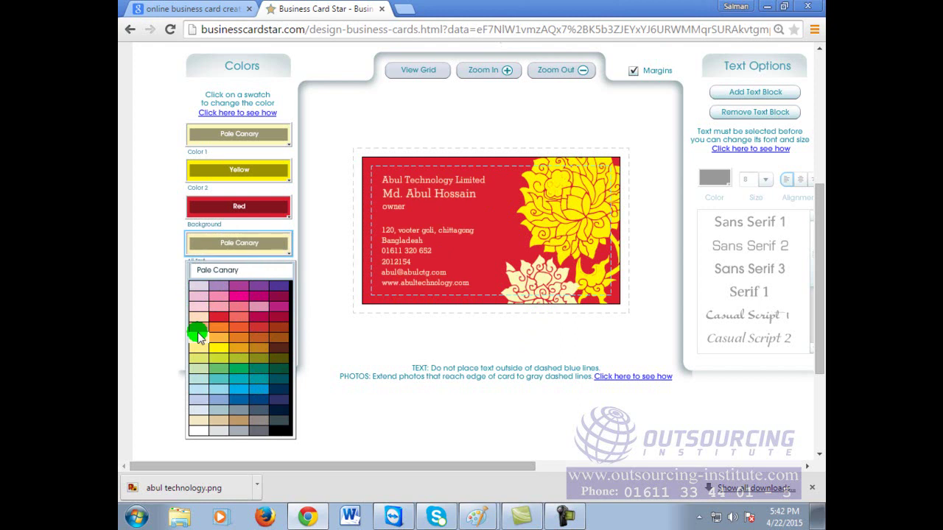
{"action": "left_click", "coordinate": [200, 392]}
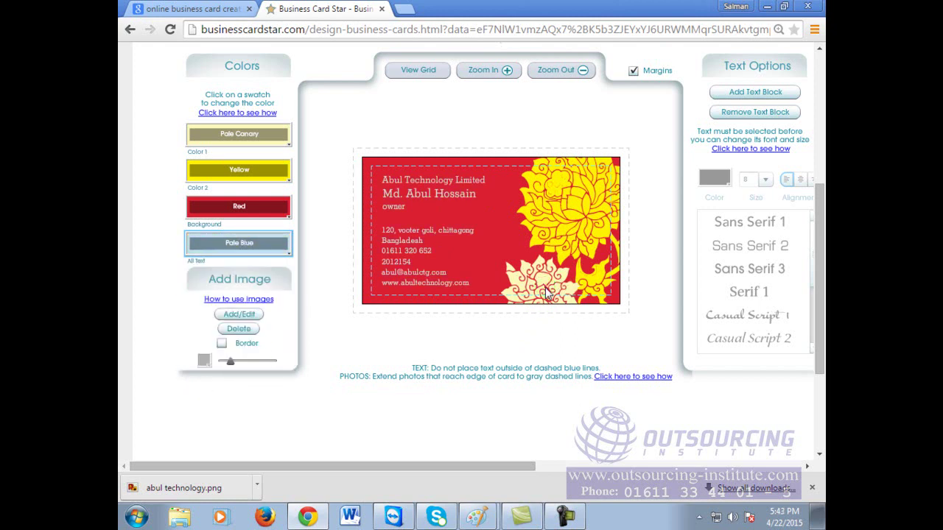
{"action": "left_click", "coordinate": [254, 211]}
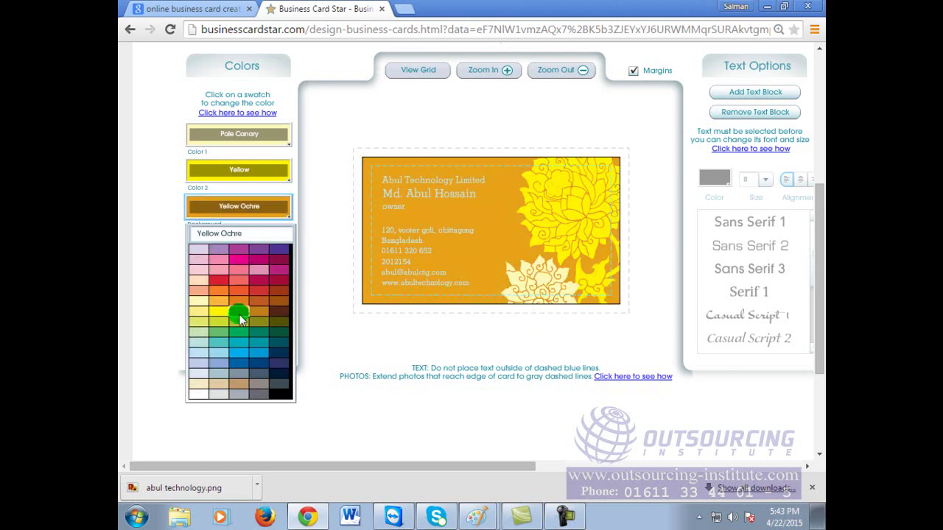
{"action": "left_click", "coordinate": [262, 361]}
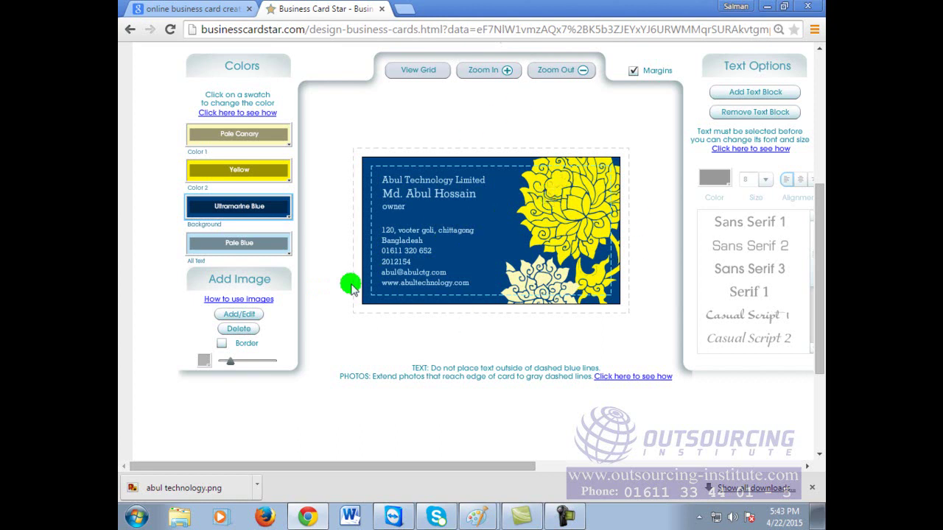
{"action": "left_click", "coordinate": [422, 72]}
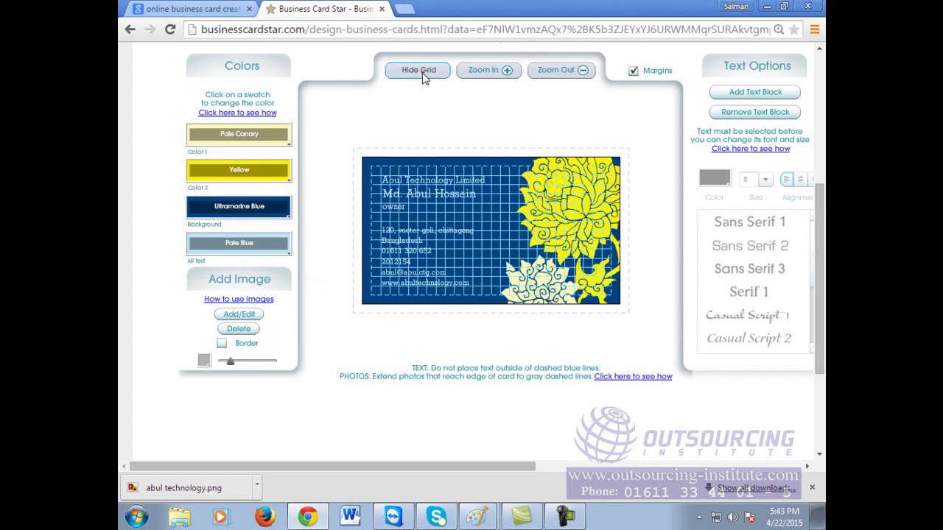
{"action": "left_click", "coordinate": [422, 72]}
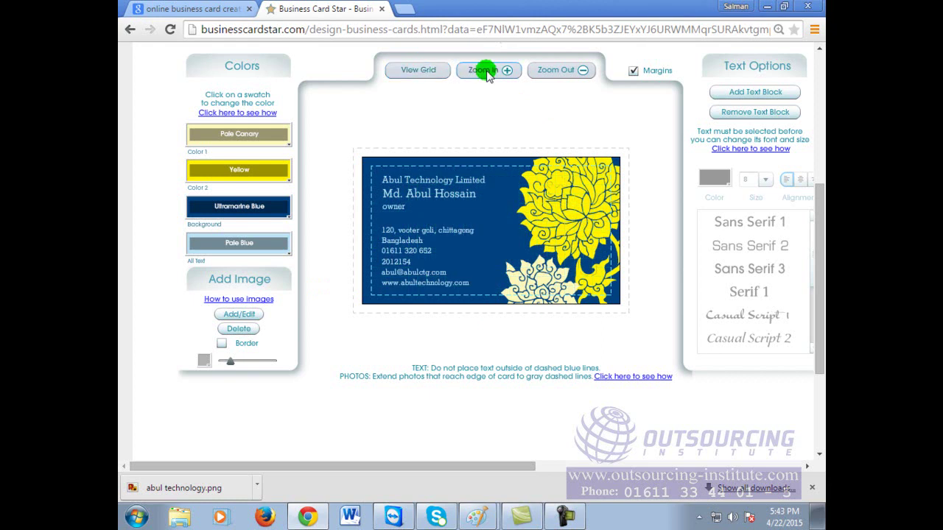
{"action": "scroll", "coordinate": [689, 221], "scroll_direction": "down", "scroll_amount": 3}
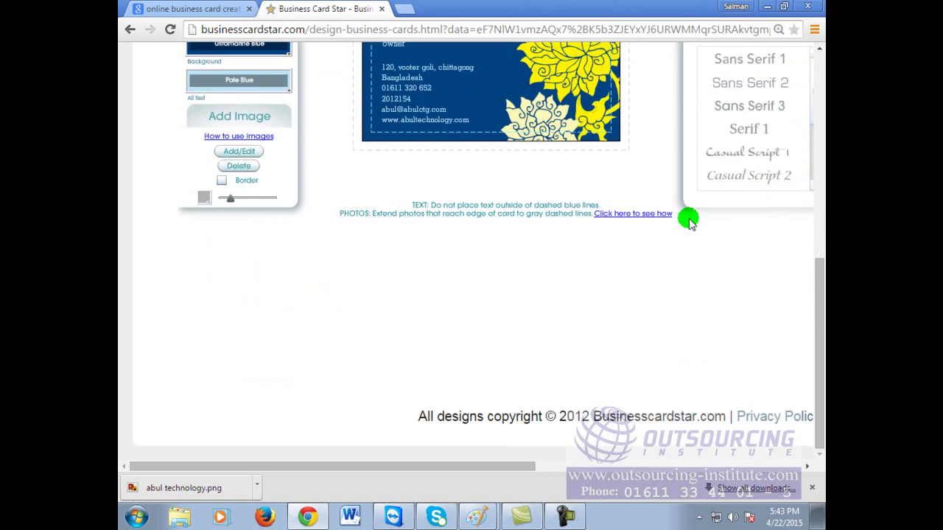
{"action": "scroll", "coordinate": [689, 221], "scroll_direction": "up", "scroll_amount": 3}
{"action": "right_click", "coordinate": [506, 235]}
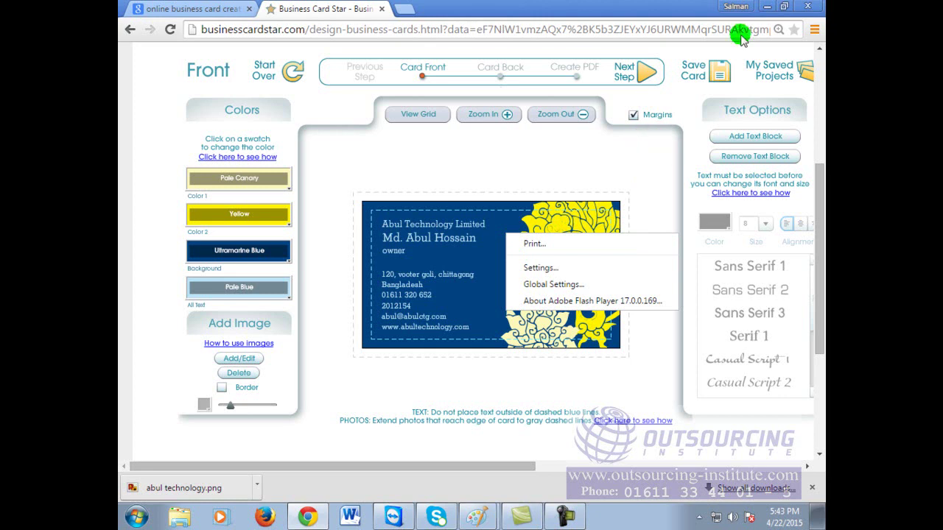
{"action": "left_click", "coordinate": [656, 168]}
{"action": "scroll", "coordinate": [651, 261], "scroll_direction": "down", "scroll_amount": 2}
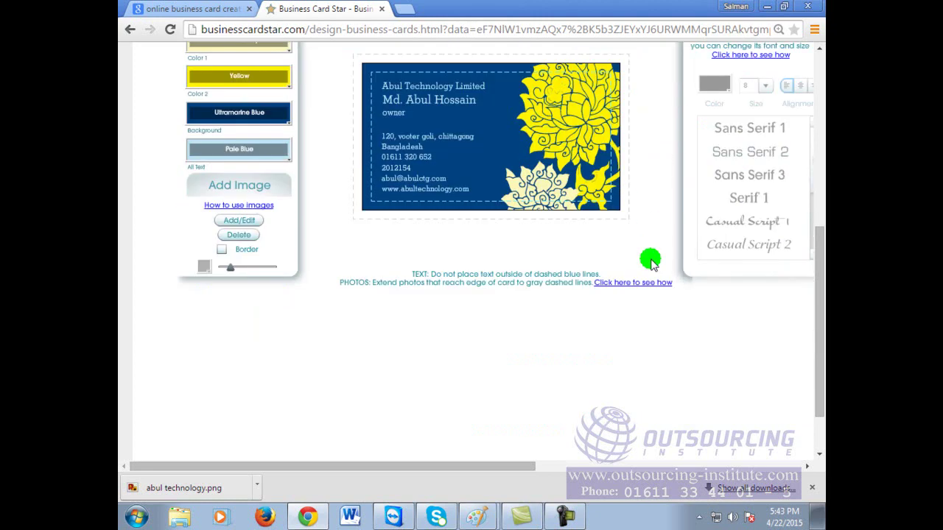
{"action": "scroll", "coordinate": [651, 262], "scroll_direction": "up", "scroll_amount": 1}
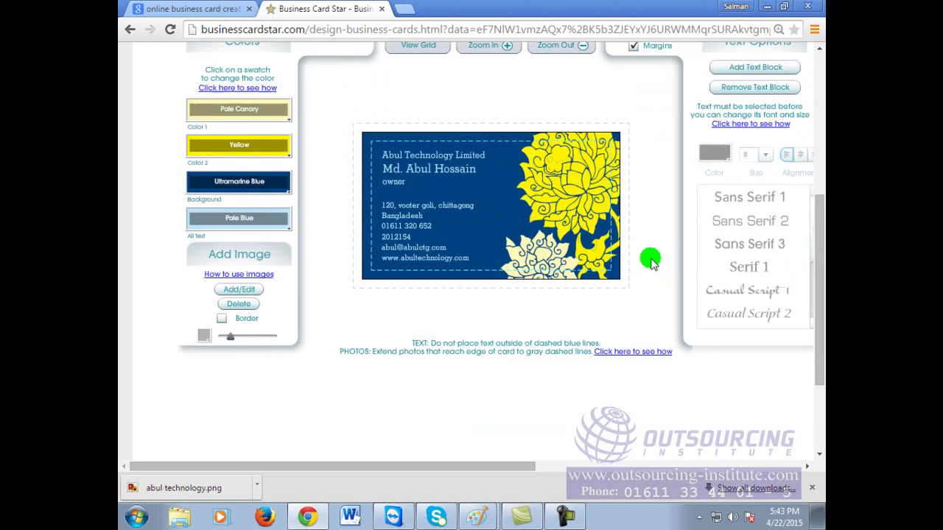
{"action": "left_click", "coordinate": [613, 142]}
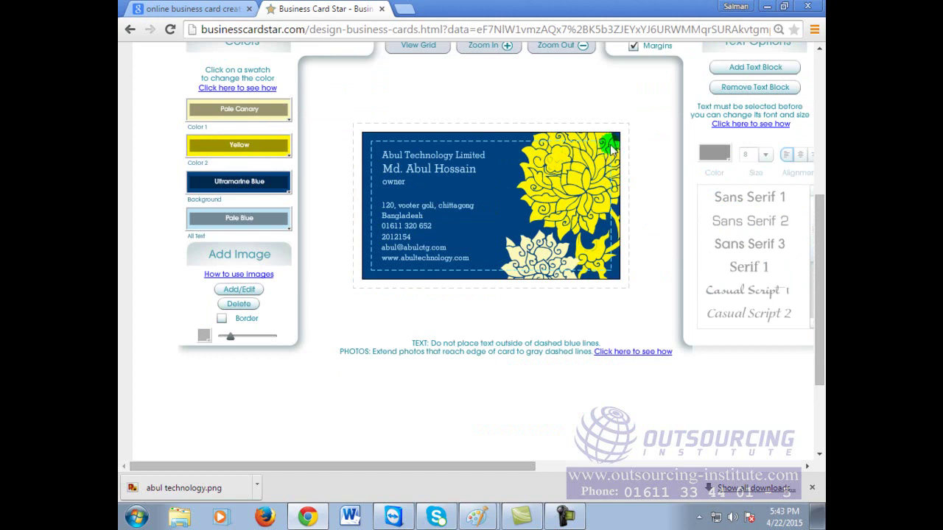
{"action": "right_click", "coordinate": [544, 176]}
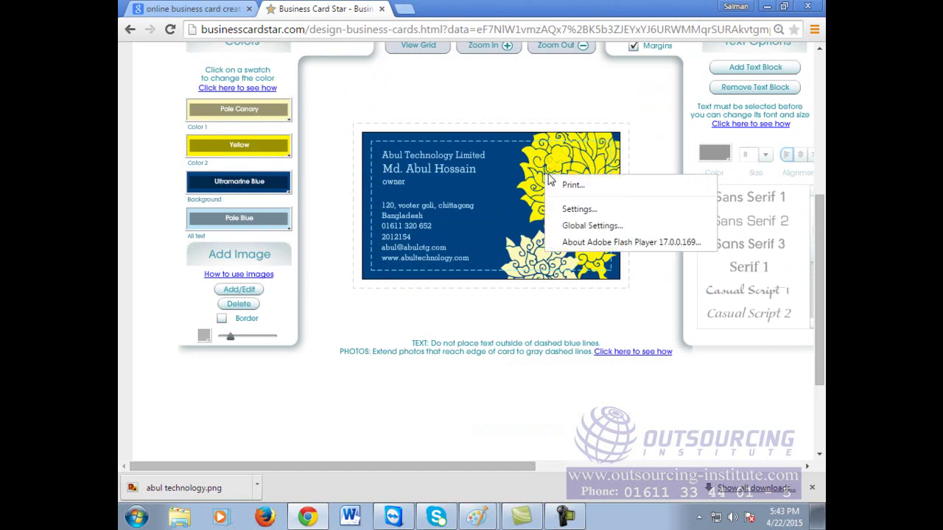
{"action": "left_click", "coordinate": [679, 145]}
{"action": "scroll", "coordinate": [629, 248], "scroll_direction": "up", "scroll_amount": 6}
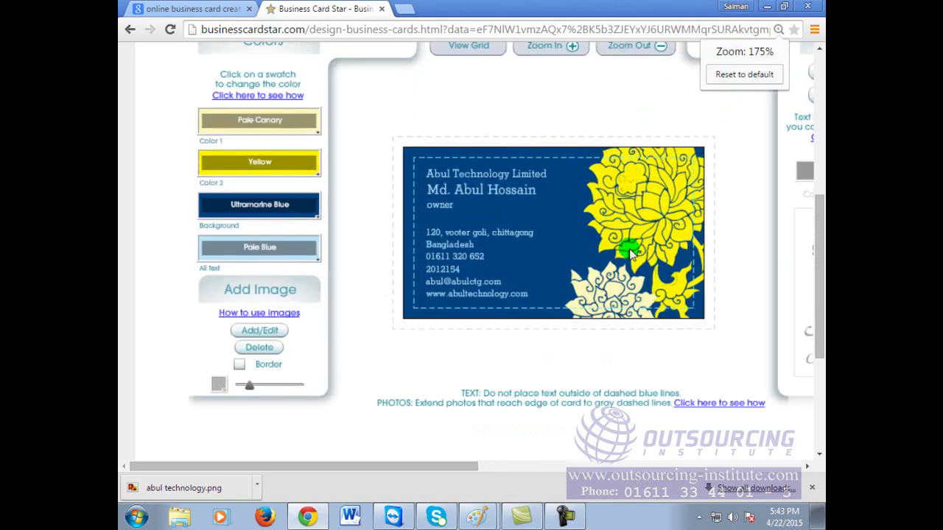
{"action": "left_click_drag", "start_coordinate": [315, 467], "coordinate": [388, 469]}
{"action": "scroll", "coordinate": [368, 312], "scroll_direction": "up", "scroll_amount": 2}
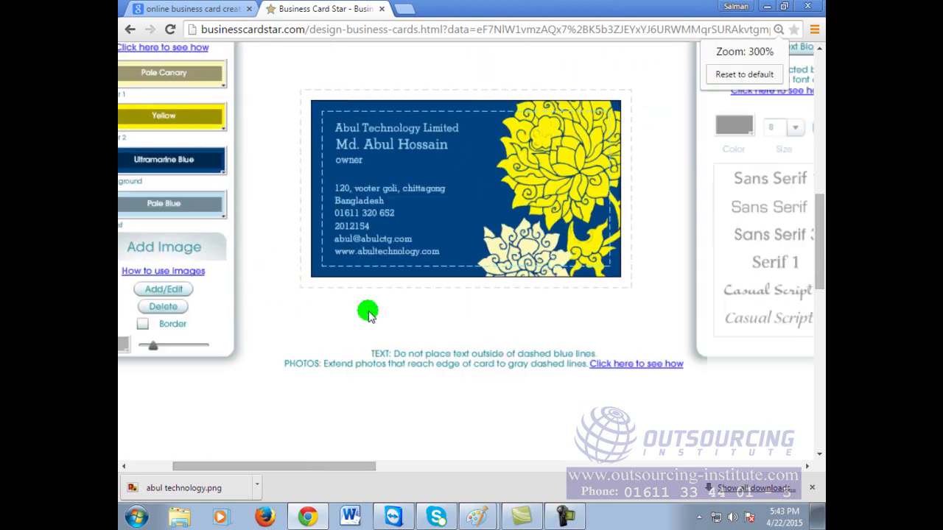
{"action": "scroll", "coordinate": [369, 311], "scroll_direction": "up", "scroll_amount": 1}
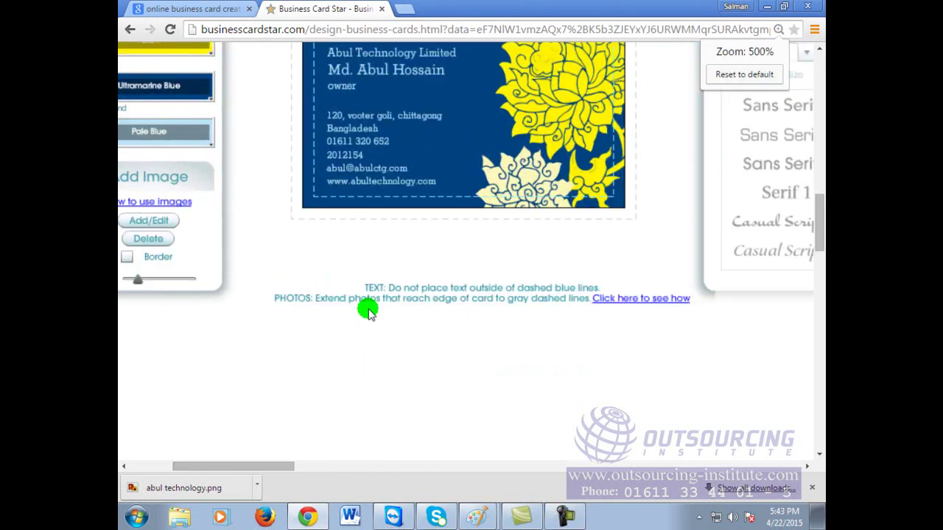
{"action": "scroll", "coordinate": [368, 311], "scroll_direction": "down", "scroll_amount": 2}
{"action": "scroll", "coordinate": [369, 312], "scroll_direction": "up", "scroll_amount": 1}
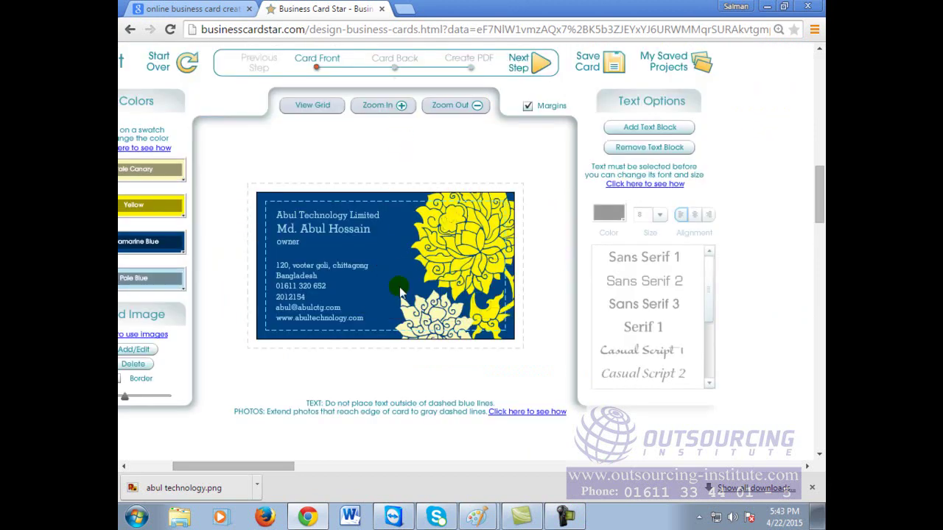
{"action": "left_click_drag", "start_coordinate": [818, 194], "coordinate": [820, 199]}
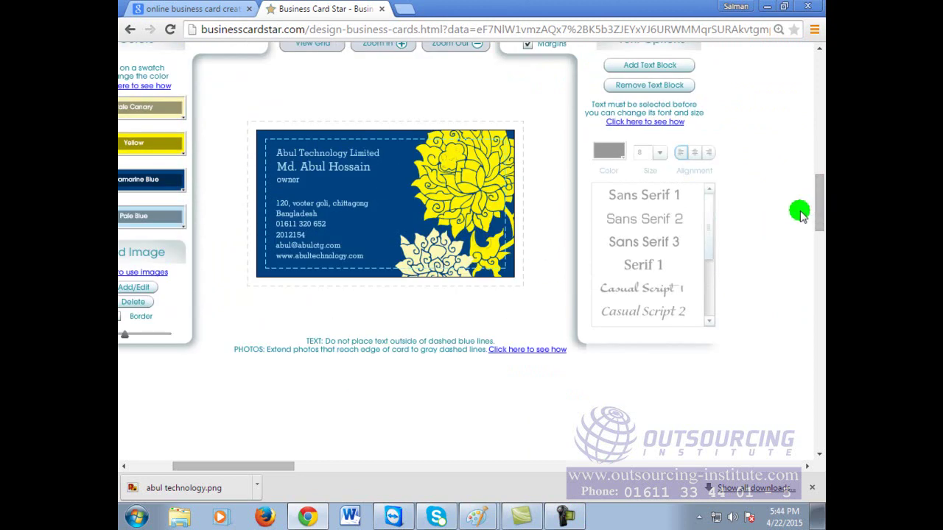
{"action": "scroll", "coordinate": [801, 211], "scroll_direction": "up", "scroll_amount": 3}
{"action": "left_click", "coordinate": [387, 252]}
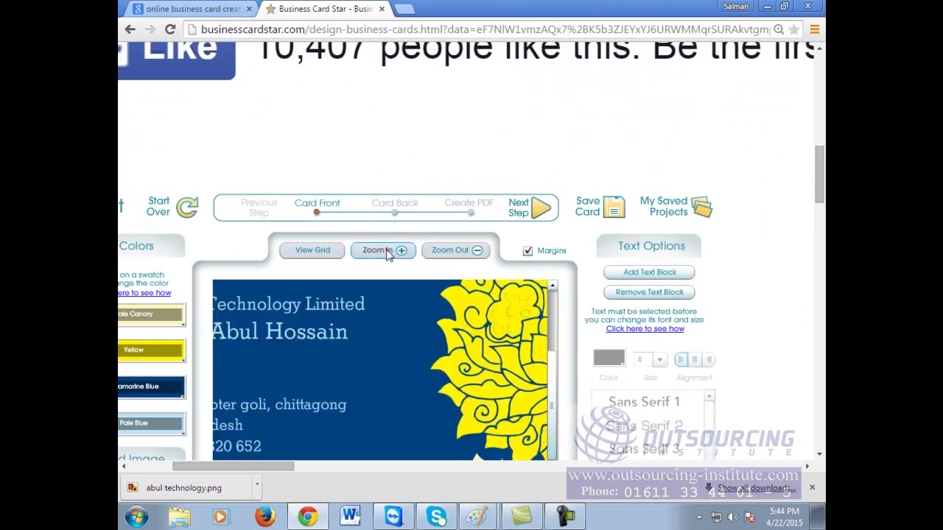
{"action": "scroll", "coordinate": [537, 276], "scroll_direction": "down", "scroll_amount": 2}
{"action": "left_click_drag", "start_coordinate": [559, 211], "coordinate": [554, 390]}
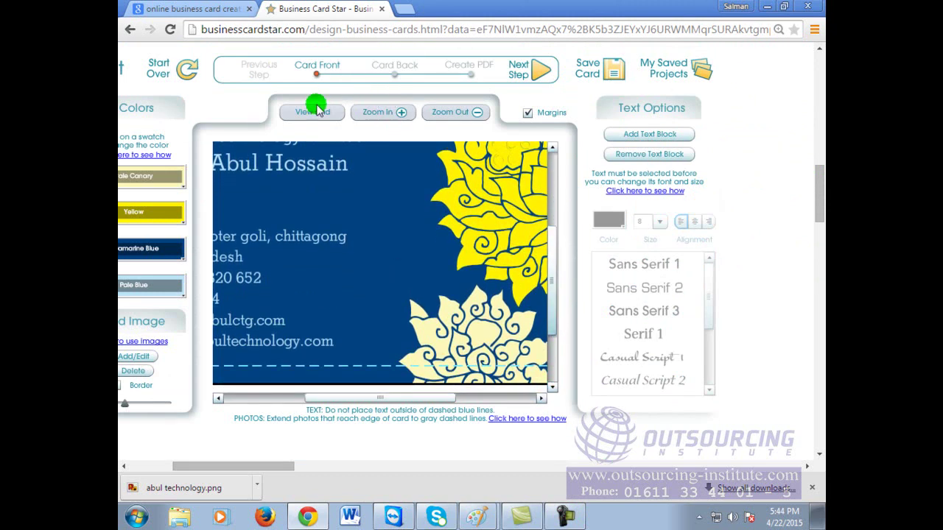
{"action": "left_click", "coordinate": [442, 115]}
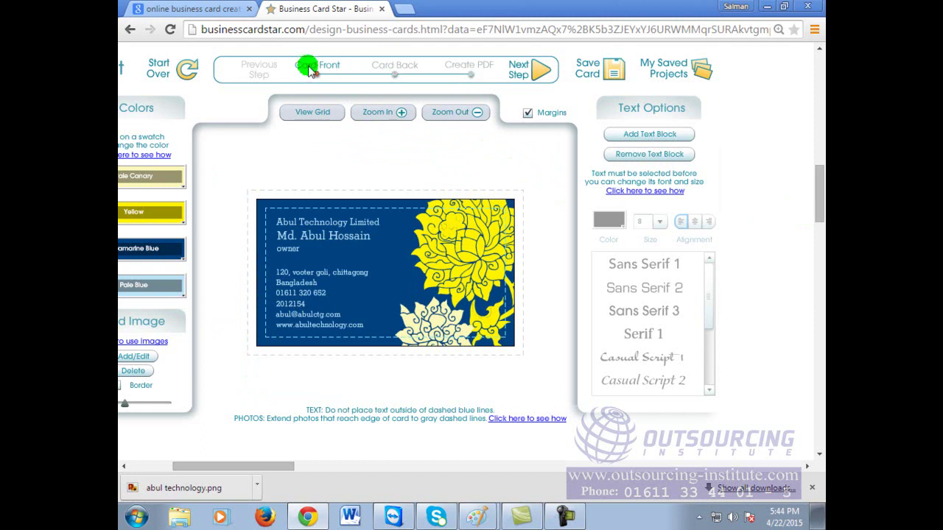
{"action": "left_click", "coordinate": [333, 76]}
Step: Keep the Matching back design for the card and proceed to the Create PDF step
{"action": "left_click_drag", "start_coordinate": [333, 75], "coordinate": [542, 76]}
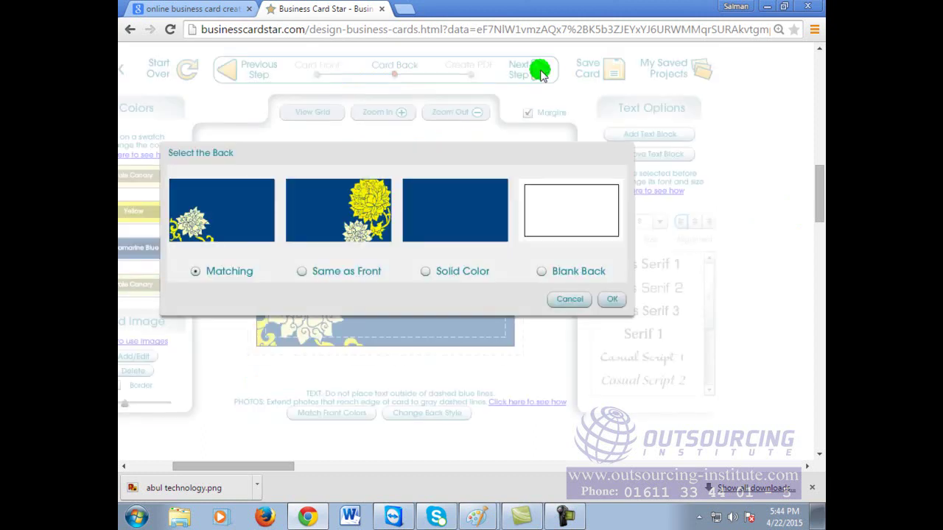
{"action": "left_click", "coordinate": [234, 225]}
{"action": "left_click", "coordinate": [243, 272]}
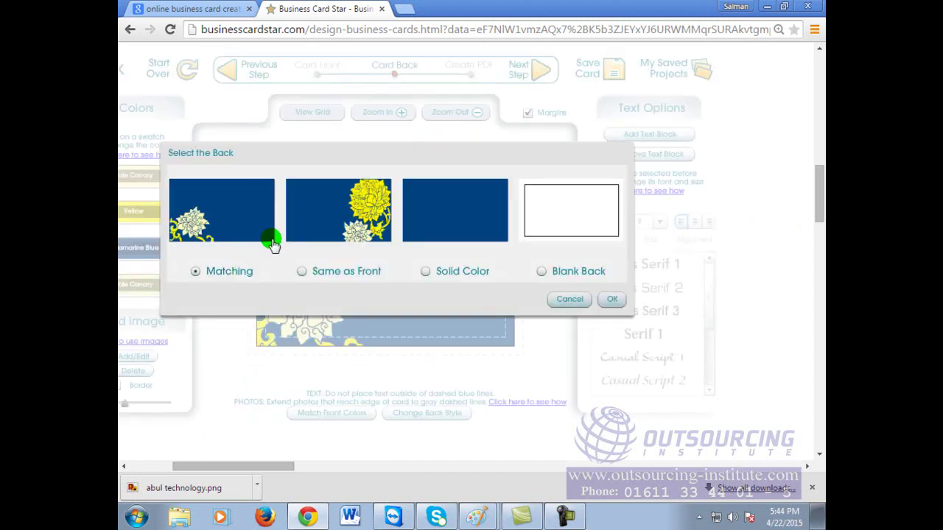
{"action": "left_click_drag", "start_coordinate": [552, 301], "coordinate": [608, 305]}
{"action": "left_click", "coordinate": [609, 305]}
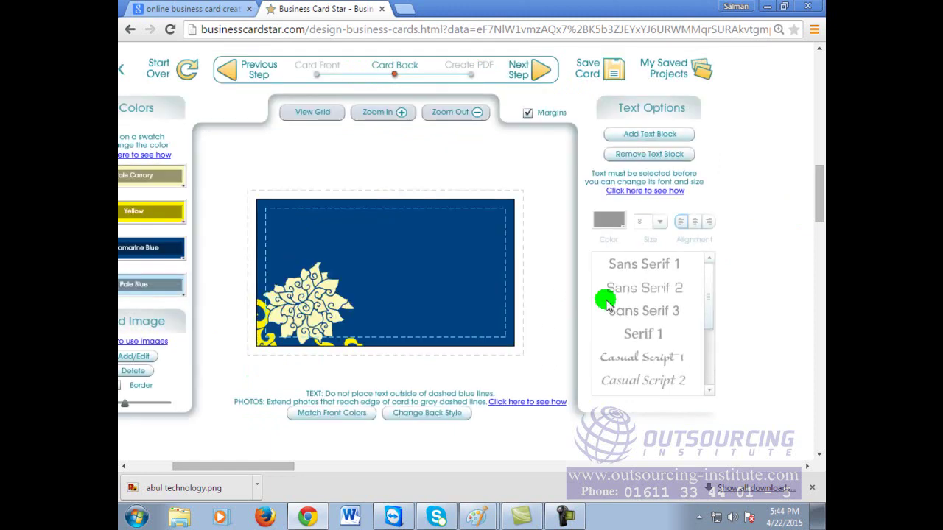
{"action": "left_click", "coordinate": [533, 72]}
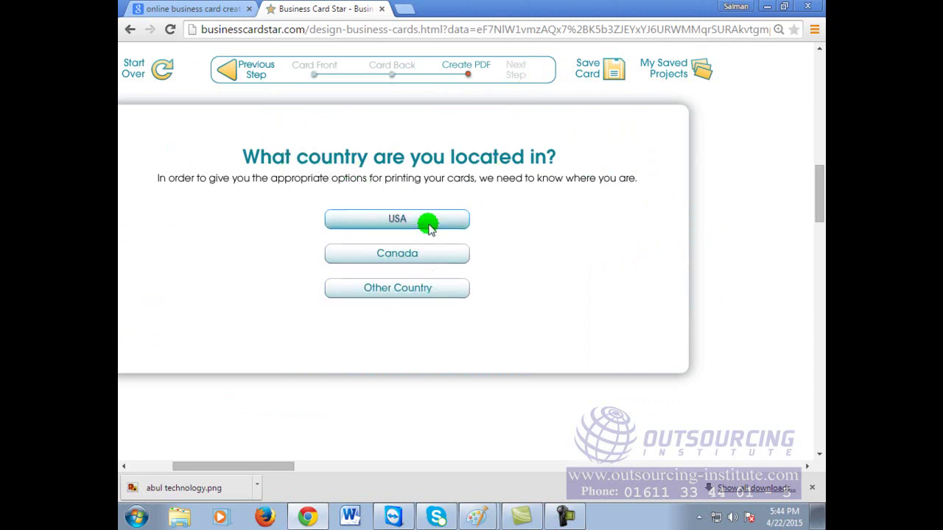
Step: Answer the country question, review the $10 TIF and print-at-home options, then go back
{"action": "left_click", "coordinate": [425, 288]}
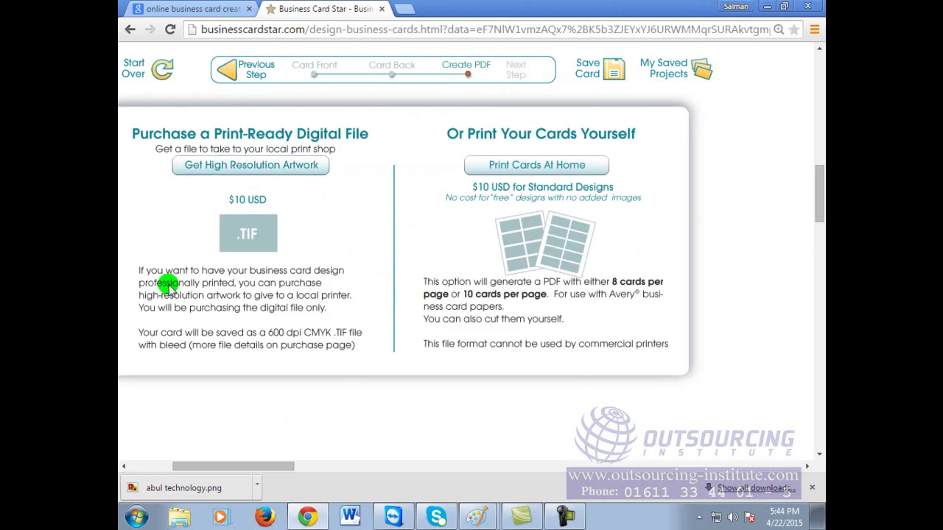
{"action": "scroll", "coordinate": [413, 358], "scroll_direction": "down", "scroll_amount": 3}
{"action": "scroll", "coordinate": [412, 358], "scroll_direction": "up", "scroll_amount": 4}
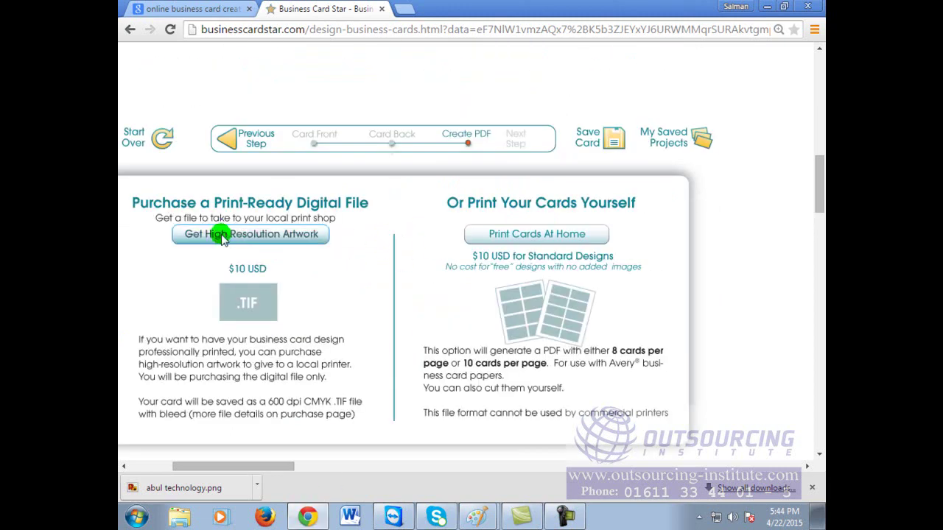
{"action": "left_click", "coordinate": [129, 31]}
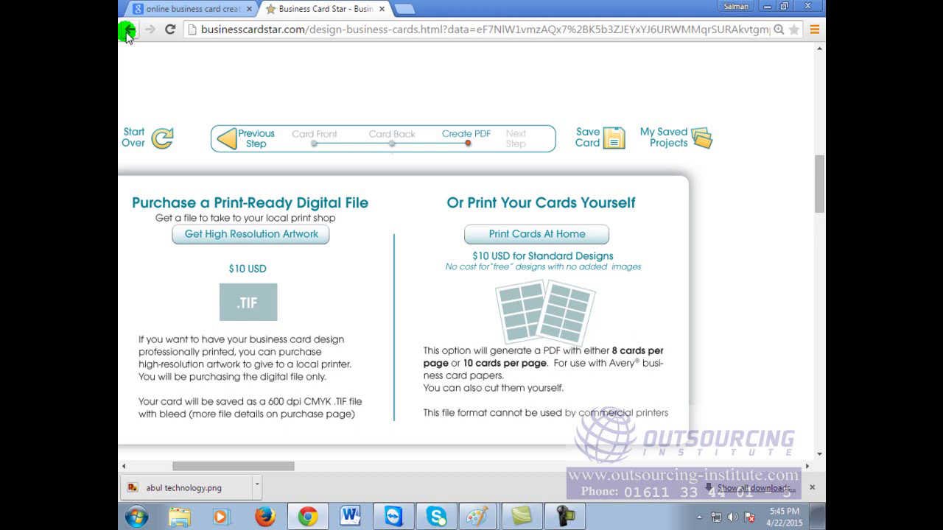
Step: Leave the unsaved card design page and zoom the browser view out
{"action": "left_click", "coordinate": [127, 31]}
{"action": "left_click", "coordinate": [460, 161]}
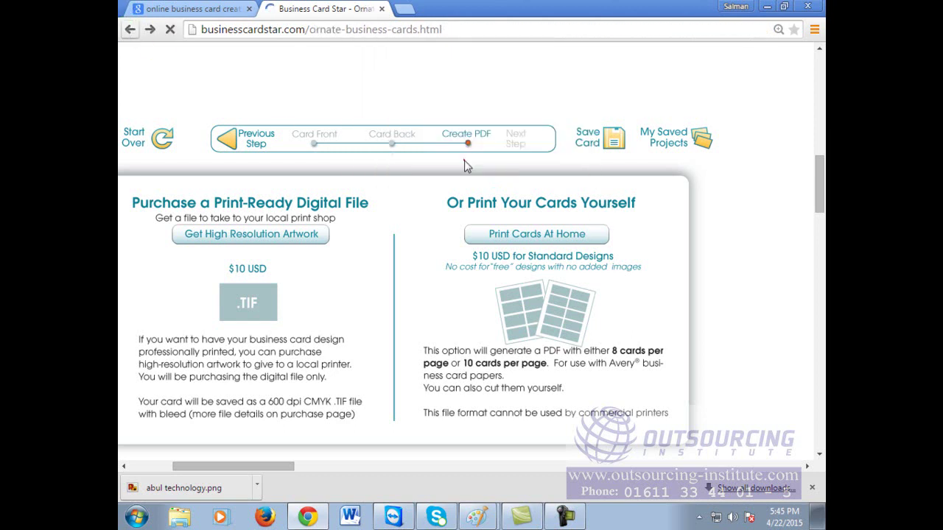
{"action": "key", "text": "ctrl+minus"}
{"action": "key", "text": "ctrl+minus"}
{"action": "key", "text": "ctrl+minus"}
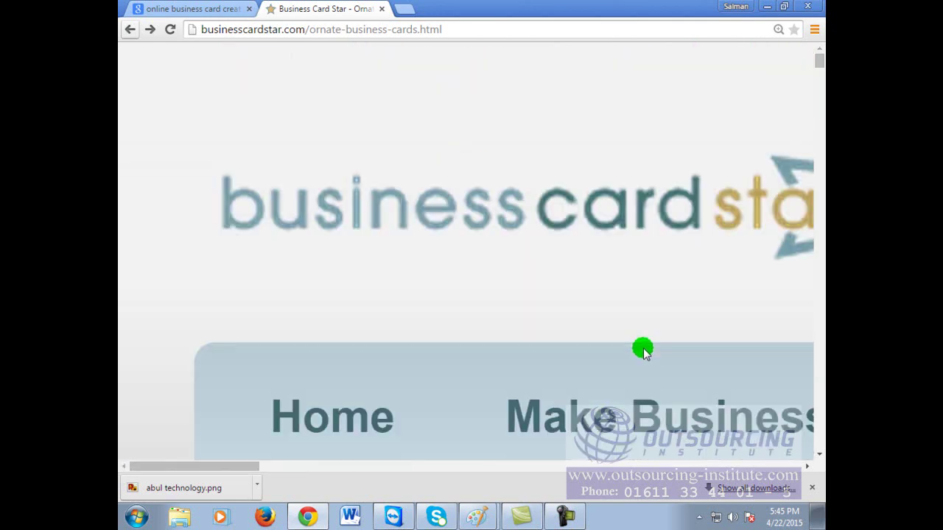
{"action": "key", "text": "ctrl+minus"}
{"action": "key", "text": "ctrl+minus"}
{"action": "key", "text": "ctrl+minus"}
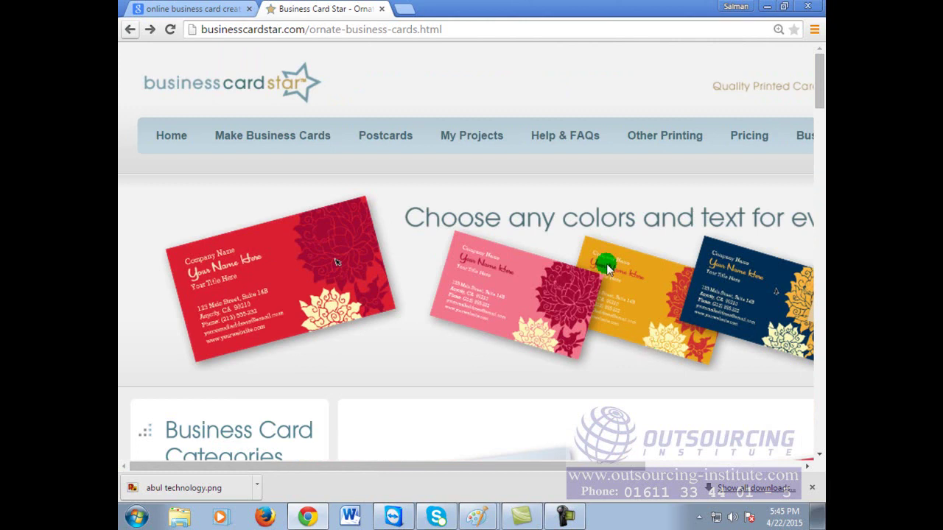
Step: Scroll through the Ornate Business Cards gallery, zoomed out so both card columns fit
{"action": "scroll", "coordinate": [611, 254], "scroll_direction": "down", "scroll_amount": 3}
{"action": "scroll", "coordinate": [615, 258], "scroll_direction": "down", "scroll_amount": 3}
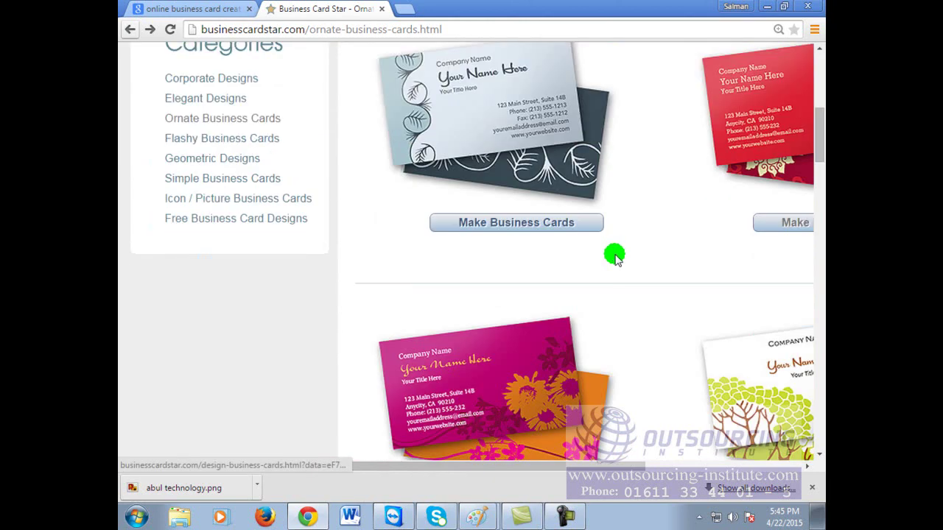
{"action": "scroll", "coordinate": [615, 258], "scroll_direction": "down", "scroll_amount": 3}
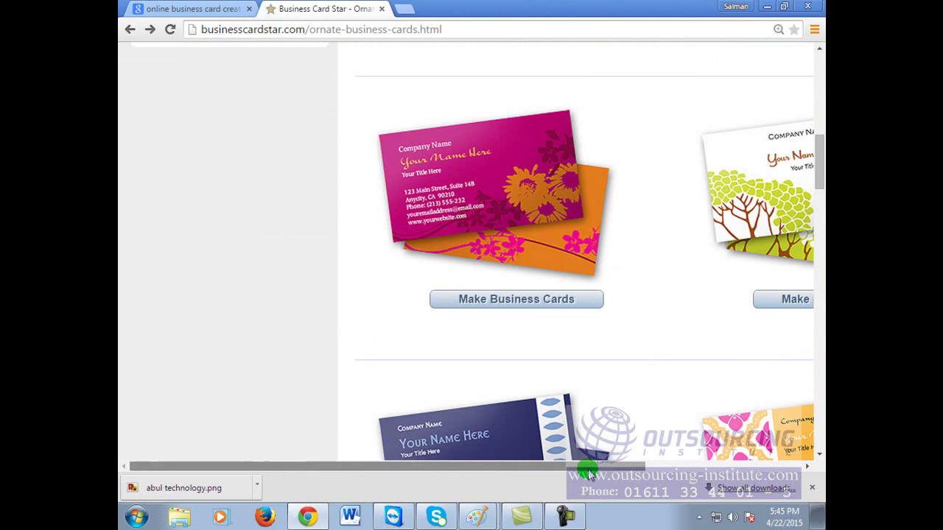
{"action": "scroll", "coordinate": [579, 470], "scroll_direction": "left", "scroll_amount": 3}
{"action": "key", "text": "ctrl+minus"}
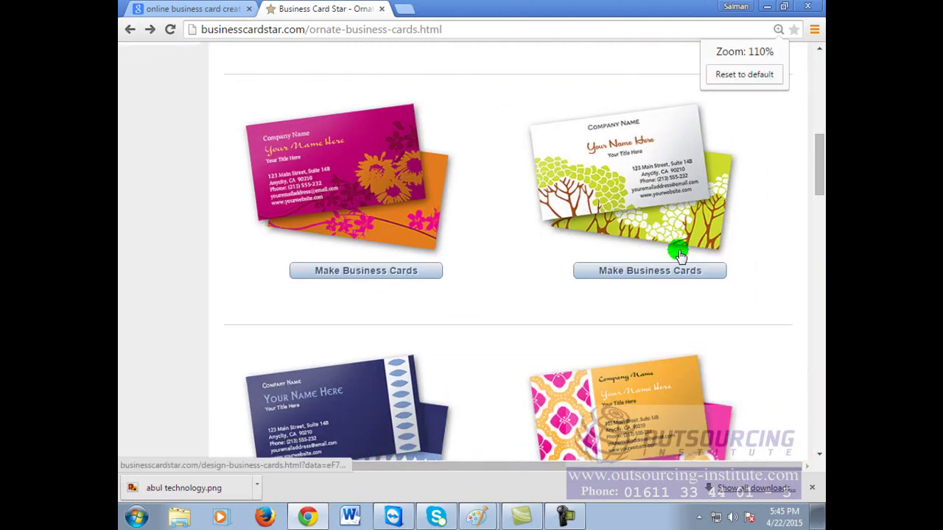
{"action": "scroll", "coordinate": [678, 255], "scroll_direction": "down", "scroll_amount": 5}
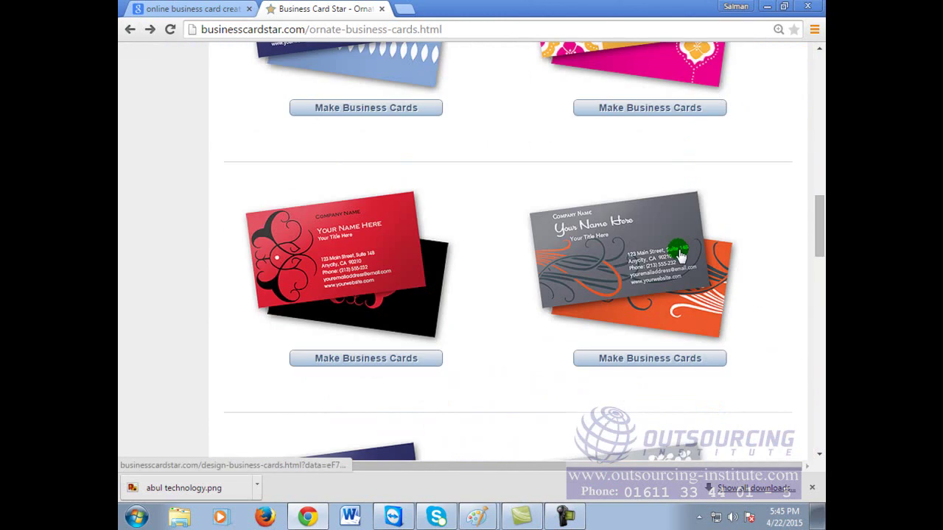
{"action": "scroll", "coordinate": [630, 255], "scroll_direction": "down", "scroll_amount": 3}
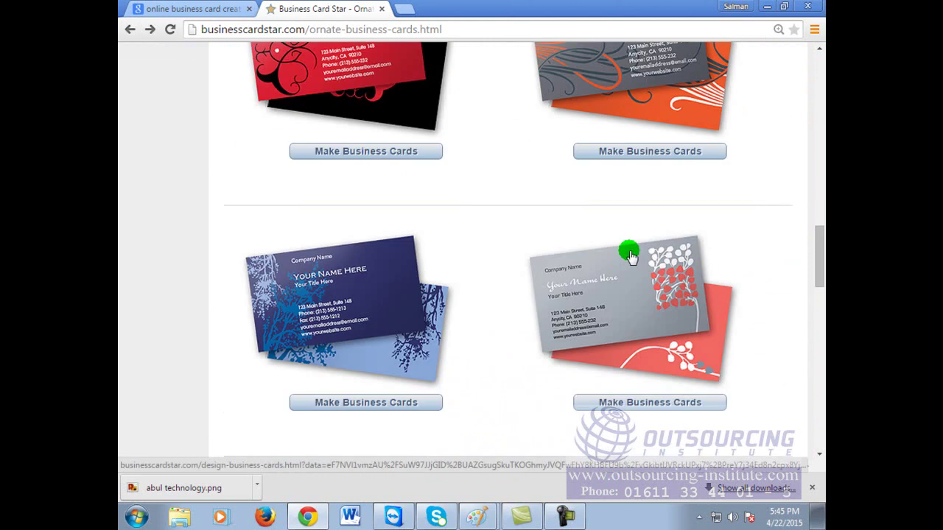
{"action": "scroll", "coordinate": [630, 256], "scroll_direction": "down", "scroll_amount": 6}
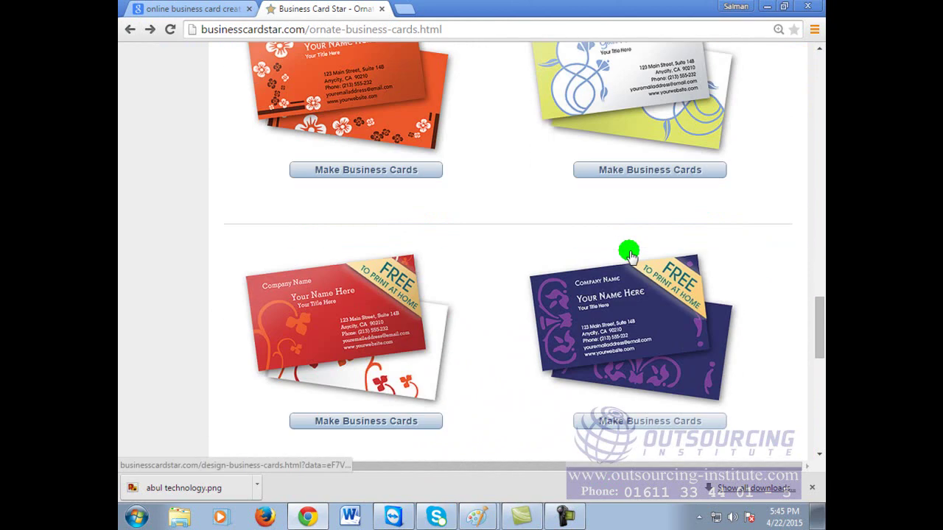
{"action": "scroll", "coordinate": [630, 255], "scroll_direction": "down", "scroll_amount": 8}
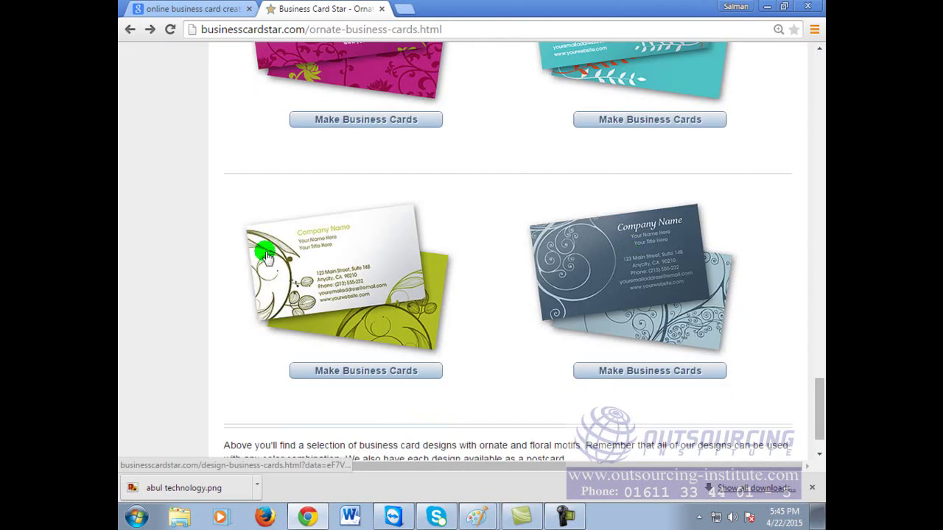
{"action": "left_click", "coordinate": [305, 258]}
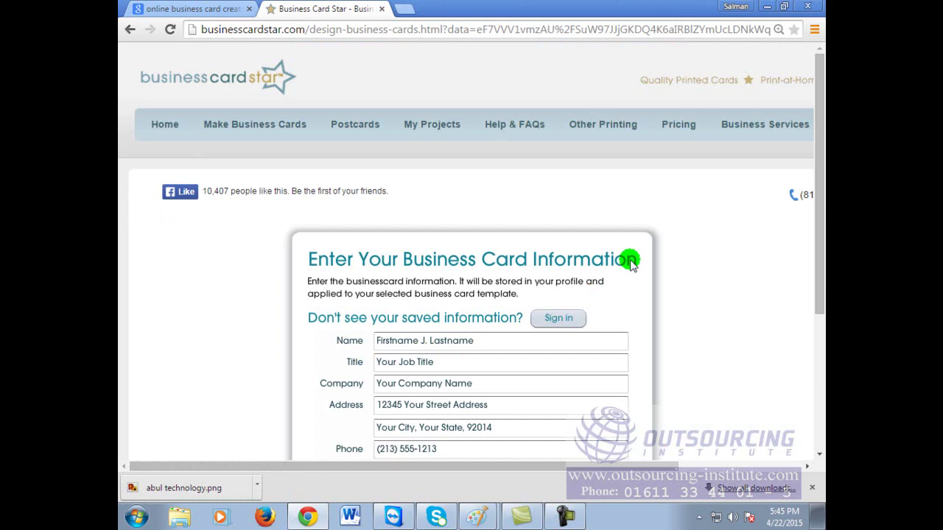
{"action": "scroll", "coordinate": [628, 262], "scroll_direction": "down", "scroll_amount": 3}
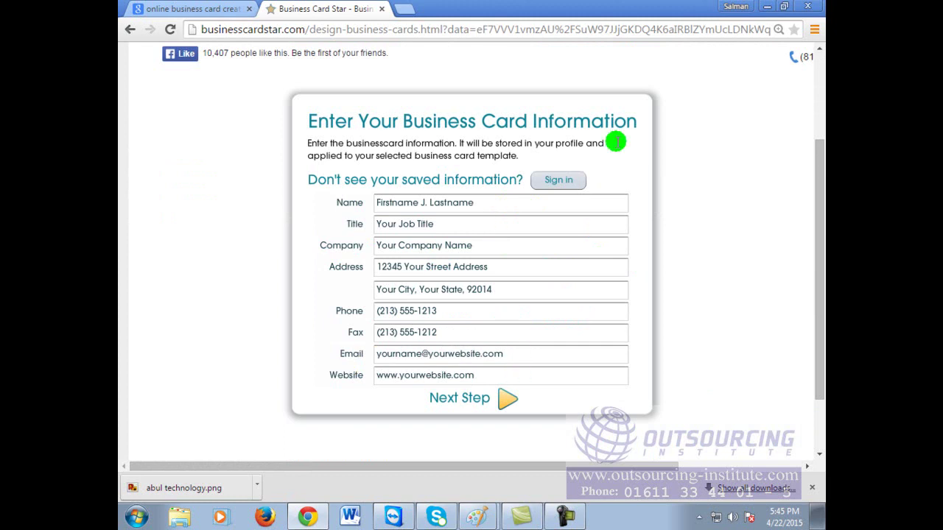
{"action": "left_click", "coordinate": [129, 29]}
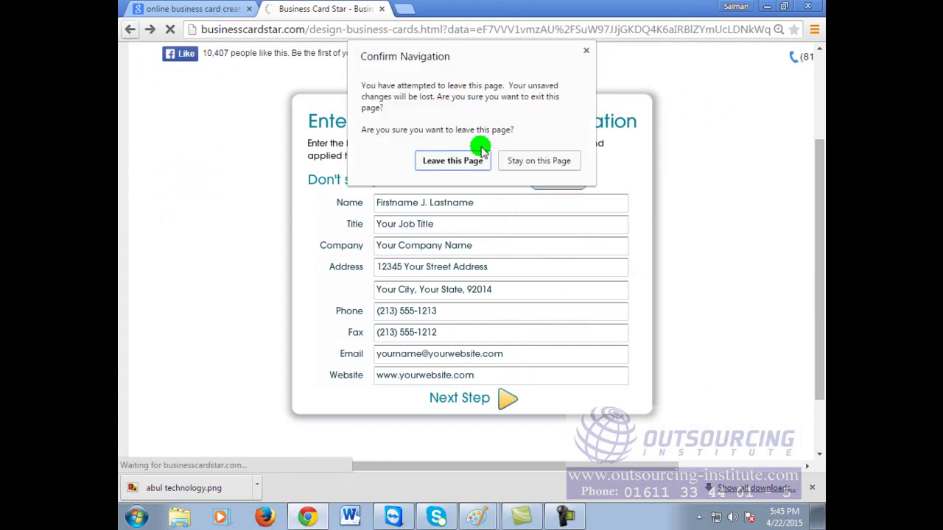
{"action": "left_click", "coordinate": [455, 159]}
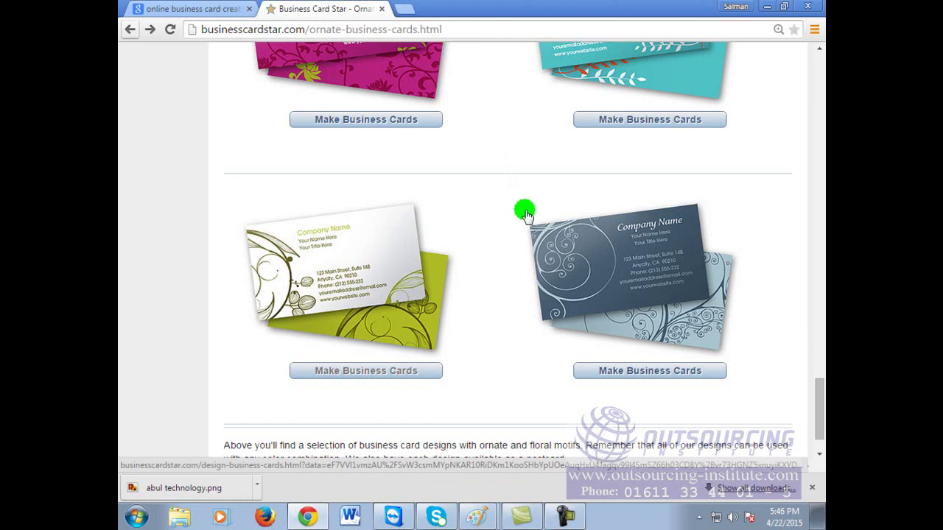
{"action": "scroll", "coordinate": [710, 306], "scroll_direction": "up", "scroll_amount": 3}
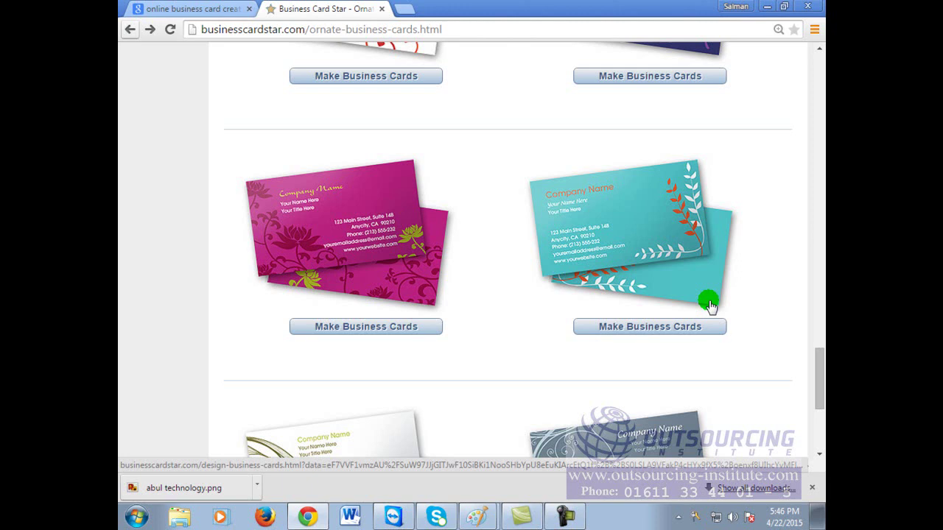
{"action": "scroll", "coordinate": [718, 294], "scroll_direction": "down", "scroll_amount": 3}
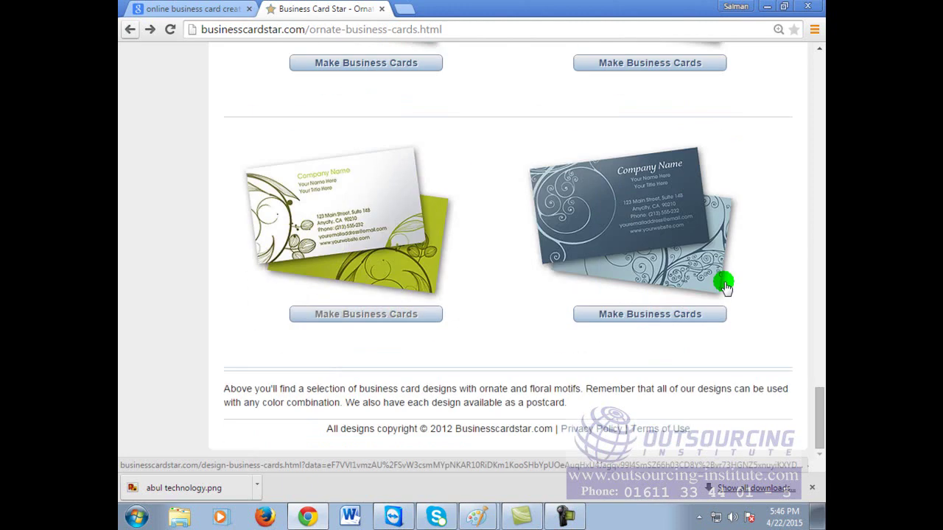
{"action": "scroll", "coordinate": [725, 289], "scroll_direction": "up", "scroll_amount": 4}
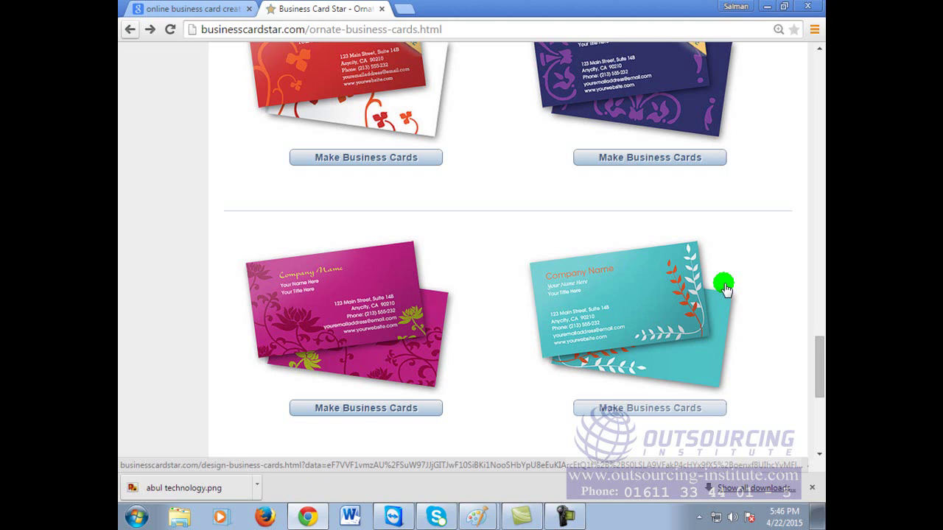
{"action": "scroll", "coordinate": [725, 290], "scroll_direction": "up", "scroll_amount": 15}
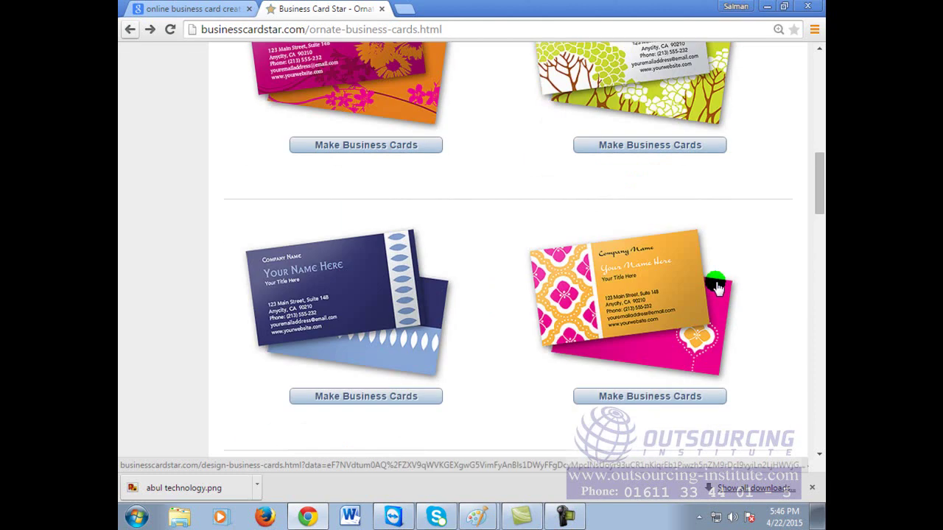
Step: Go to the Google home page
{"action": "left_click", "coordinate": [380, 29]}
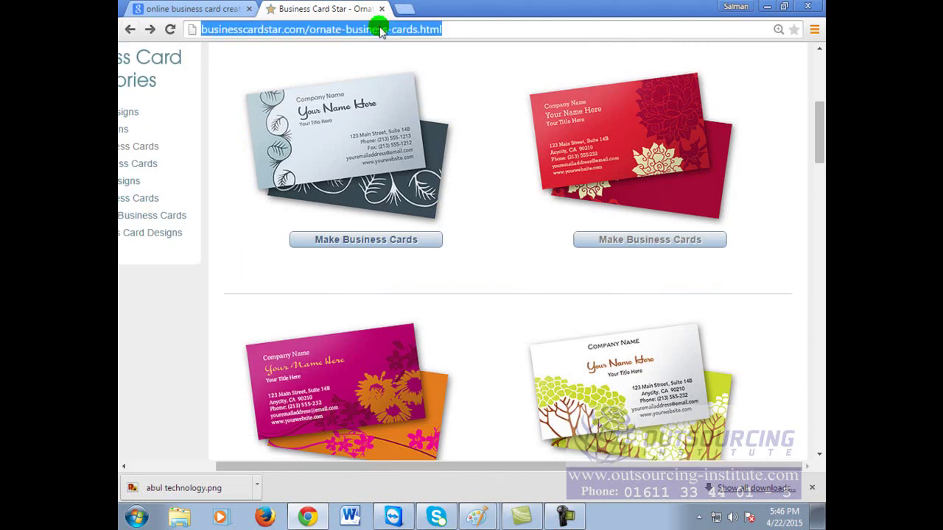
{"action": "type", "text": "google.com"}
{"action": "key", "text": "Return"}
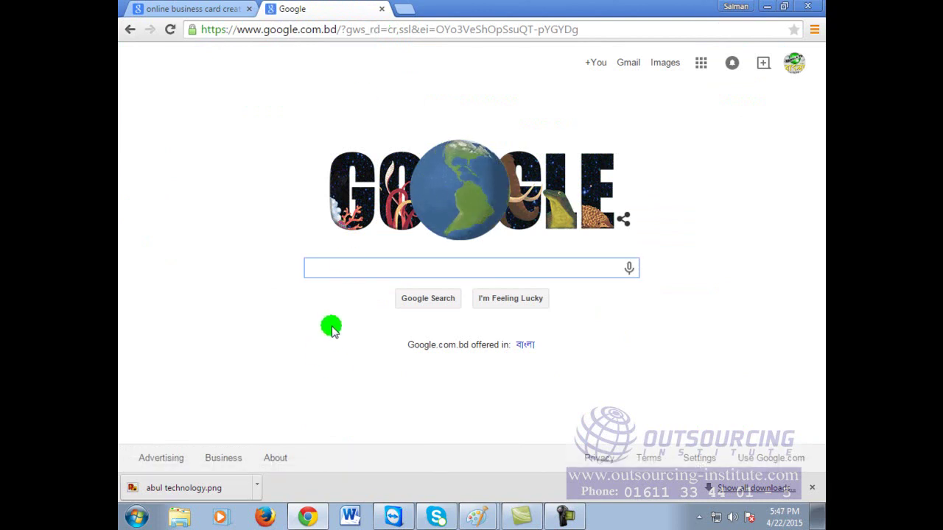
Step: Search 'online wedding card maker' and open the DesignMantic result in a new tab
{"action": "left_click", "coordinate": [347, 270]}
{"action": "type", "text": "onlin"}
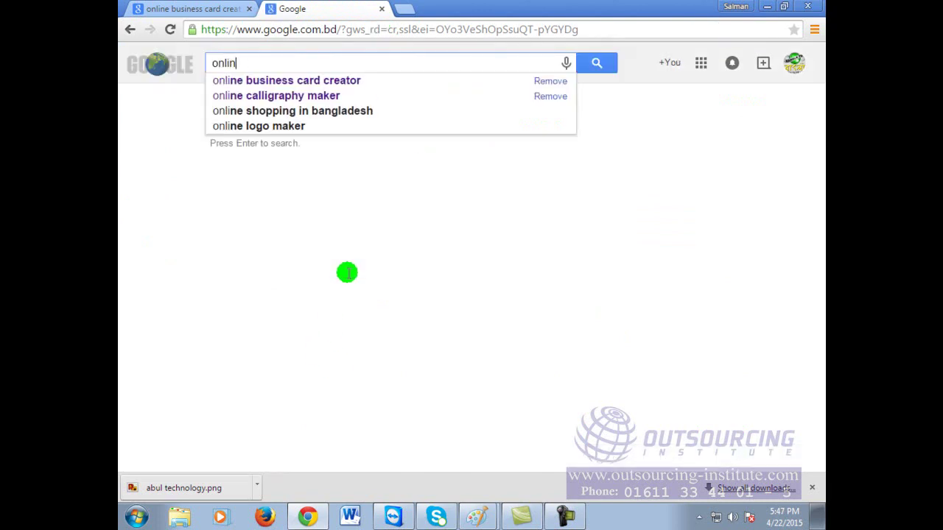
{"action": "type", "text": "e weeding"}
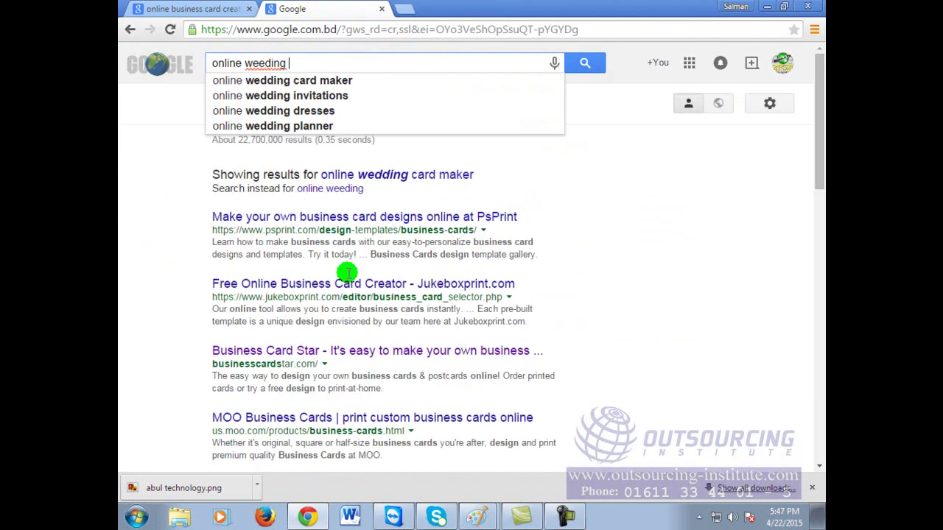
{"action": "key", "text": "BackSpace"}
{"action": "key", "text": "BackSpace"}
{"action": "key", "text": "BackSpace"}
{"action": "key", "text": "BackSpace"}
{"action": "key", "text": "BackSpace"}
{"action": "key", "text": "BackSpace"}
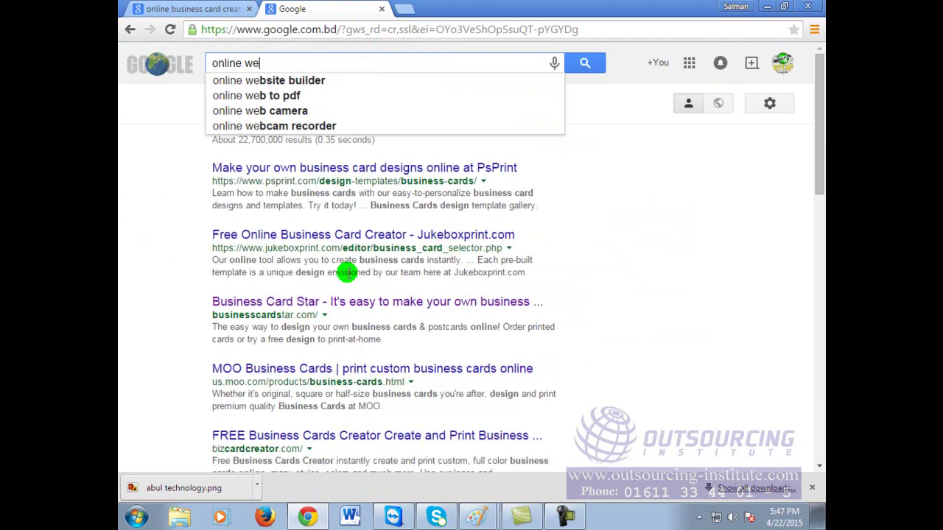
{"action": "type", "text": "ding c"}
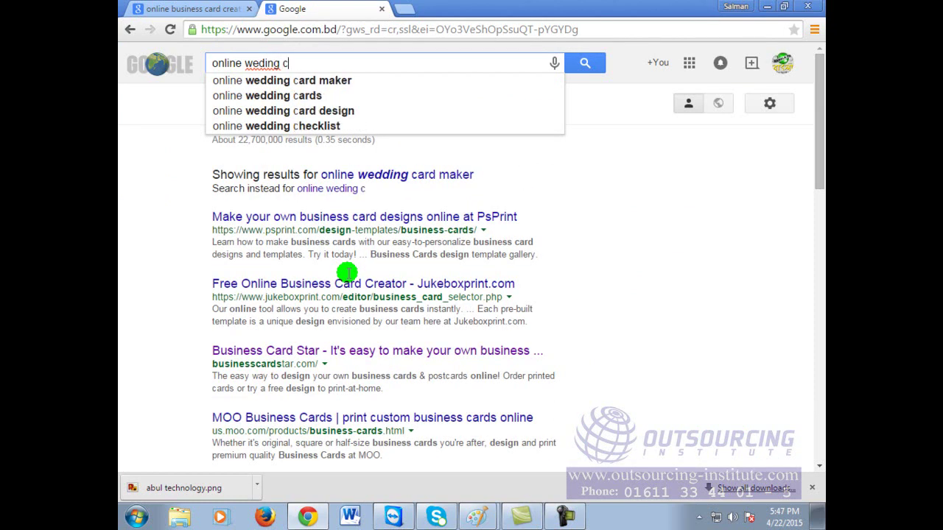
{"action": "key", "text": "BackSpace"}
{"action": "key", "text": "BackSpace"}
{"action": "key", "text": "BackSpace"}
{"action": "key", "text": "BackSpace"}
{"action": "key", "text": "BackSpace"}
{"action": "type", "text": "ding ca"}
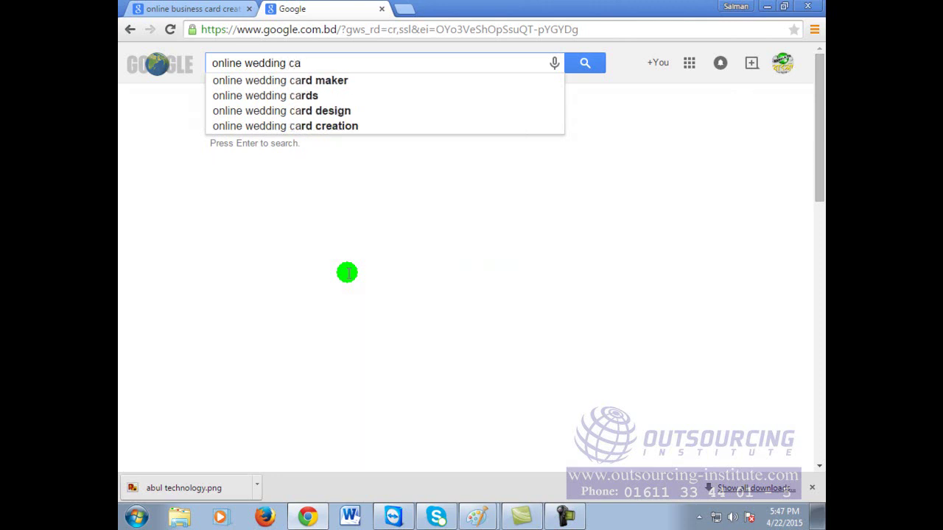
{"action": "left_click", "coordinate": [305, 80]}
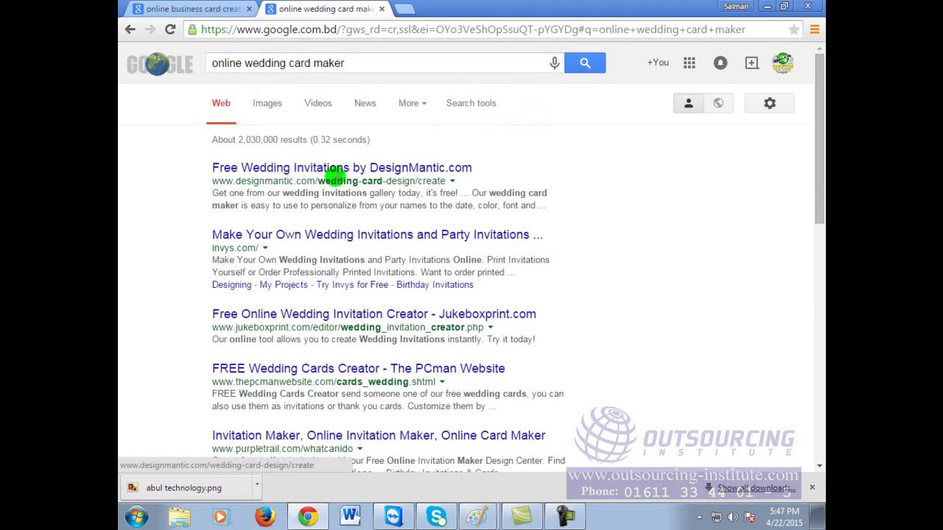
{"action": "right_click", "coordinate": [427, 170]}
{"action": "left_click", "coordinate": [479, 181]}
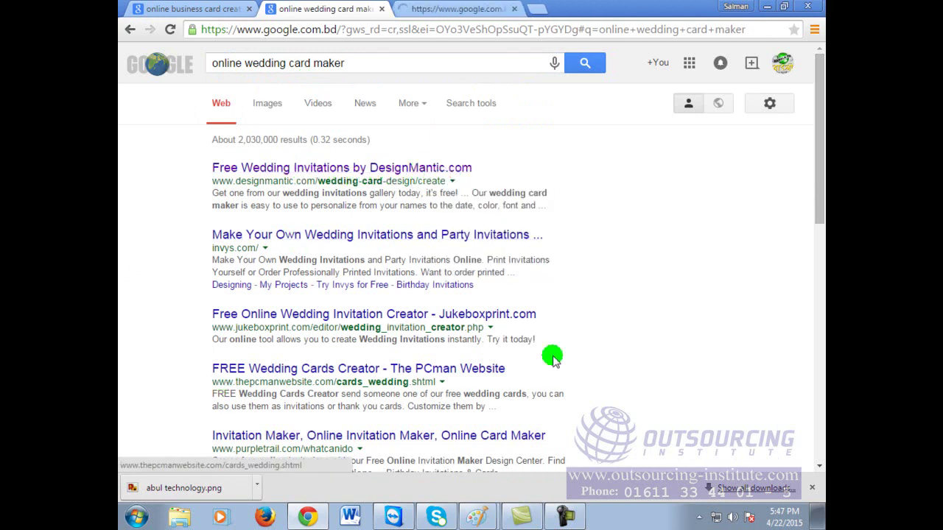
Step: Switch to the DesignMantic tab and scroll through its wedding card design samples
{"action": "left_click", "coordinate": [490, 7]}
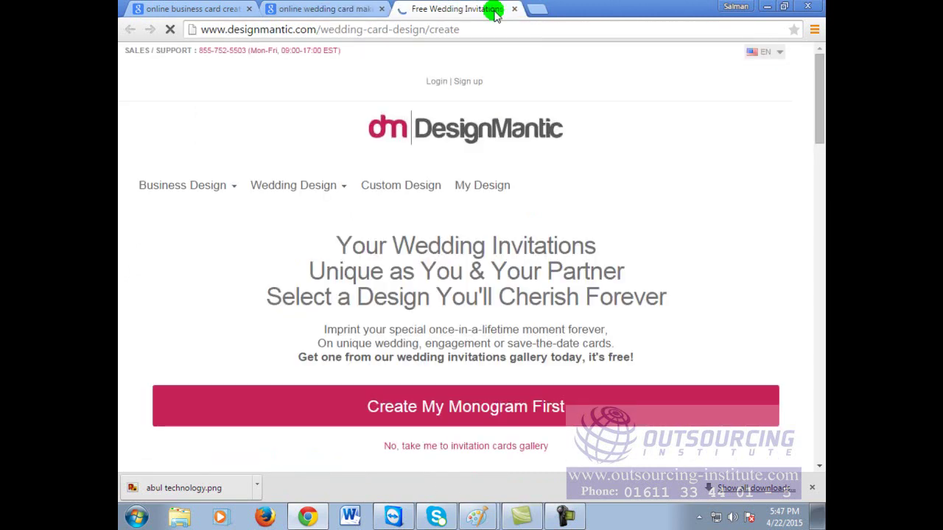
{"action": "left_click", "coordinate": [534, 417]}
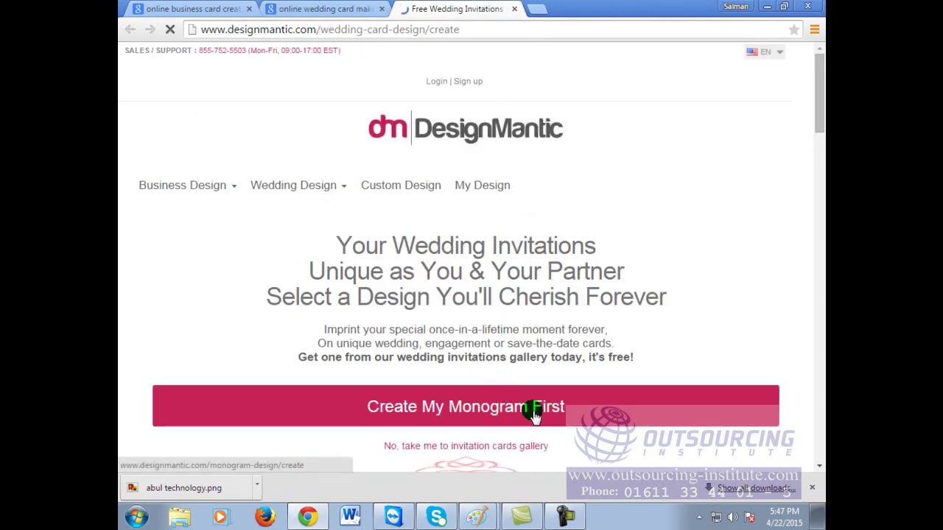
{"action": "scroll", "coordinate": [534, 417], "scroll_direction": "down", "scroll_amount": 3}
{"action": "scroll", "coordinate": [534, 416], "scroll_direction": "down", "scroll_amount": 3}
{"action": "scroll", "coordinate": [534, 416], "scroll_direction": "up", "scroll_amount": 5}
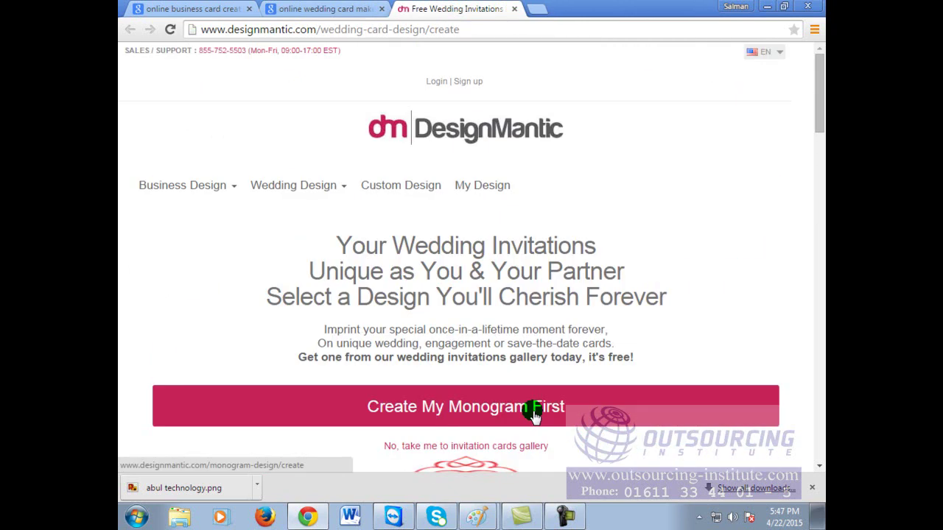
{"action": "scroll", "coordinate": [535, 416], "scroll_direction": "down", "scroll_amount": 7}
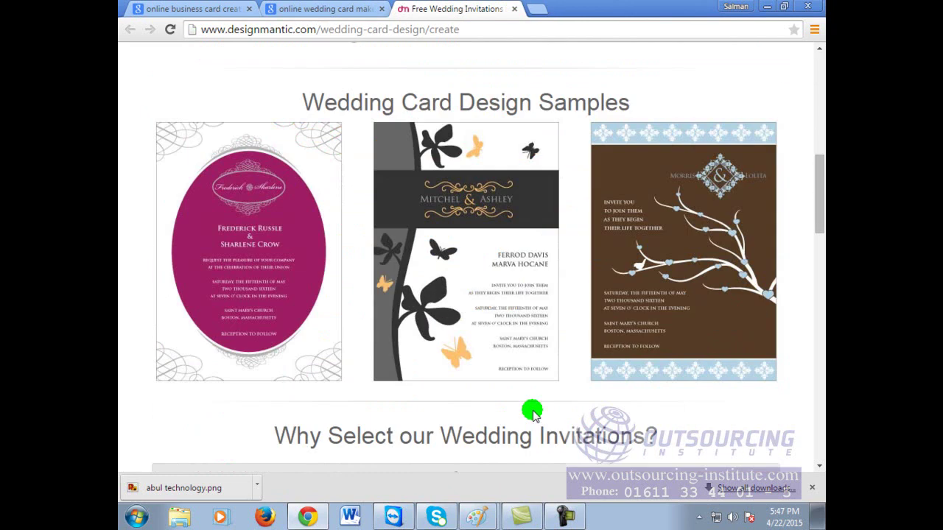
{"action": "scroll", "coordinate": [533, 413], "scroll_direction": "down", "scroll_amount": 4}
{"action": "scroll", "coordinate": [533, 413], "scroll_direction": "down", "scroll_amount": 4}
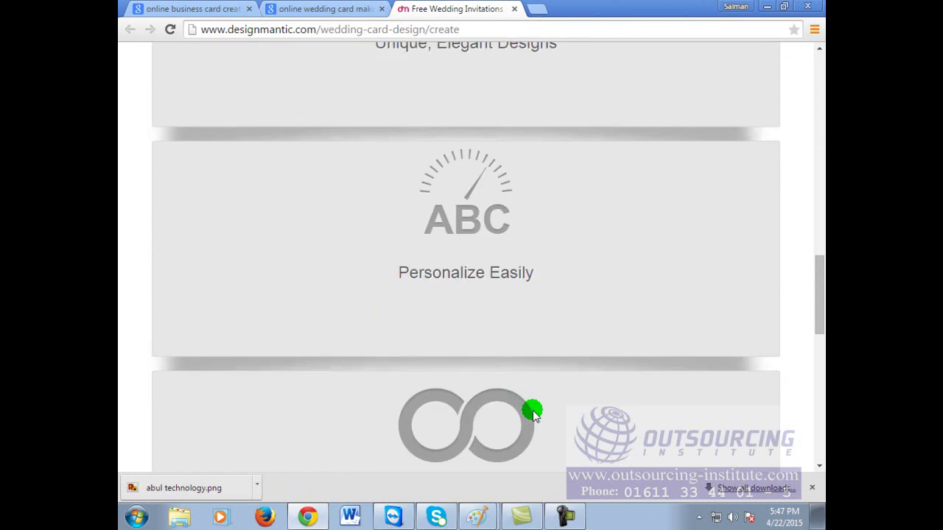
{"action": "scroll", "coordinate": [533, 413], "scroll_direction": "down", "scroll_amount": 12}
{"action": "scroll", "coordinate": [533, 413], "scroll_direction": "up", "scroll_amount": 20}
{"action": "scroll", "coordinate": [533, 413], "scroll_direction": "down", "scroll_amount": 4}
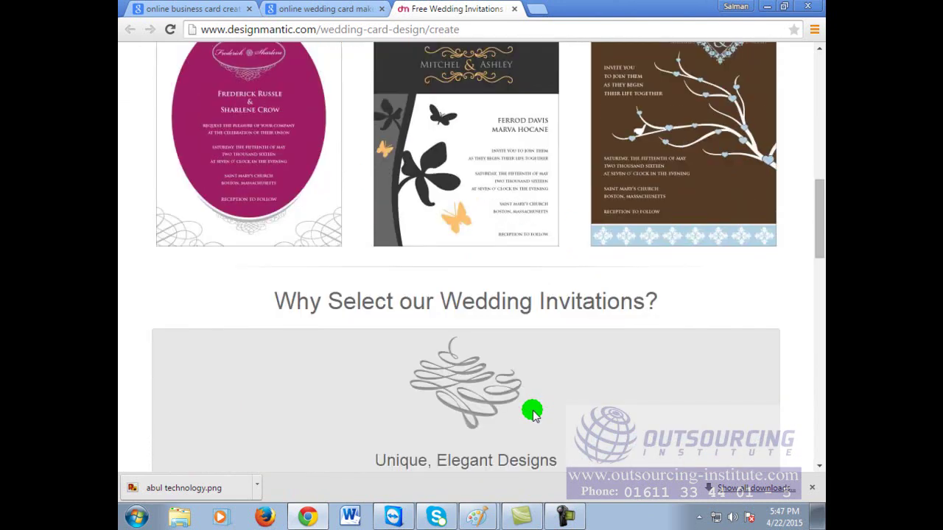
{"action": "scroll", "coordinate": [532, 412], "scroll_direction": "up", "scroll_amount": 4}
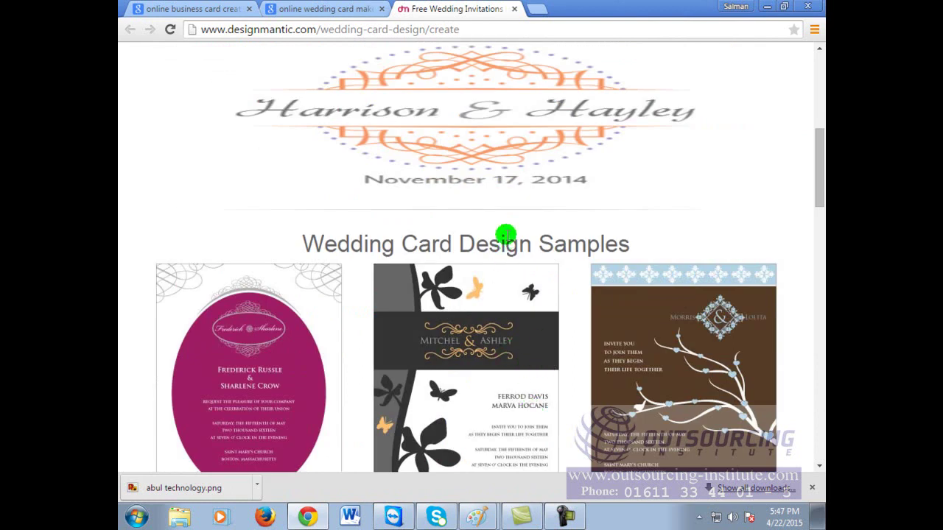
{"action": "scroll", "coordinate": [667, 317], "scroll_direction": "down", "scroll_amount": 3}
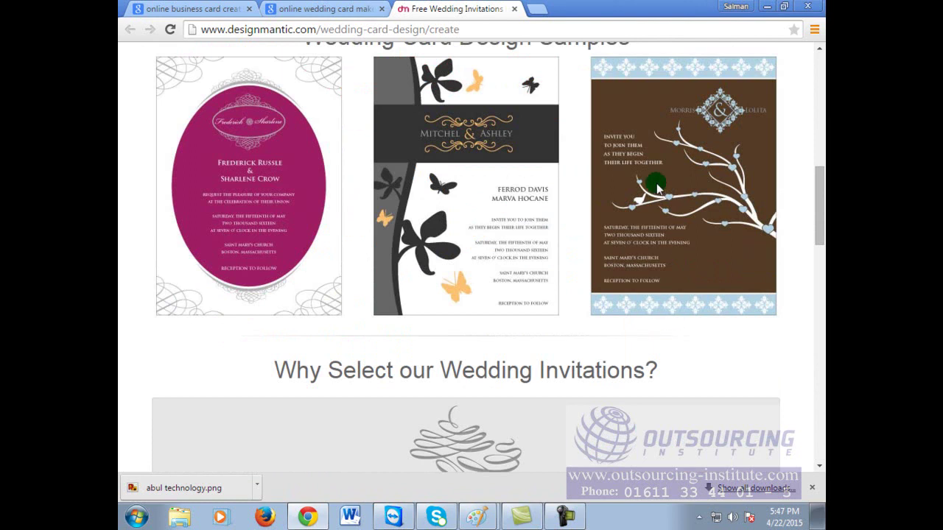
{"action": "scroll", "coordinate": [640, 388], "scroll_direction": "down", "scroll_amount": 4}
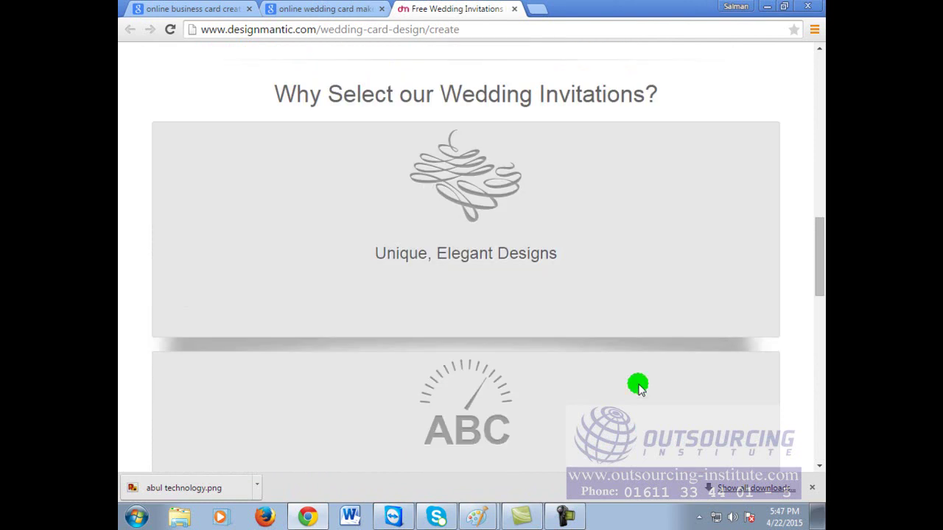
{"action": "scroll", "coordinate": [521, 391], "scroll_direction": "down", "scroll_amount": 15}
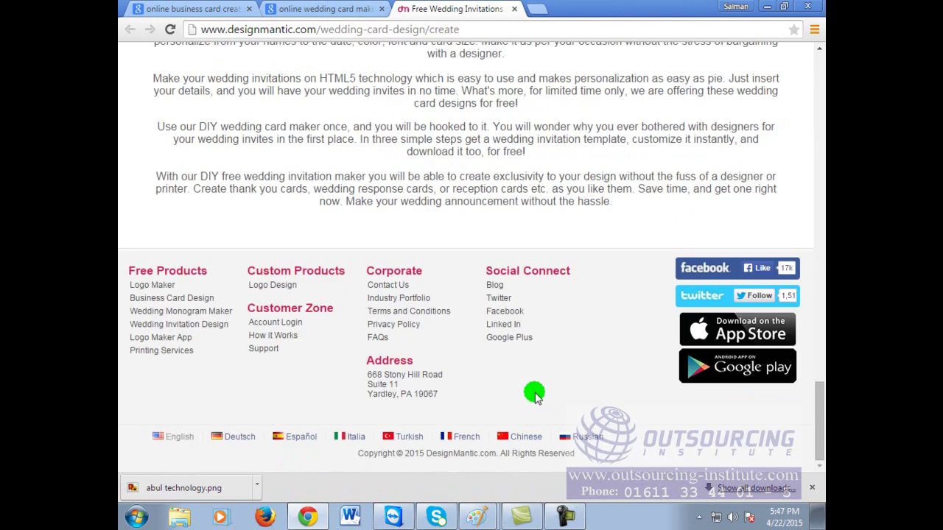
{"action": "scroll", "coordinate": [534, 396], "scroll_direction": "up", "scroll_amount": 6}
{"action": "scroll", "coordinate": [535, 391], "scroll_direction": "up", "scroll_amount": 12}
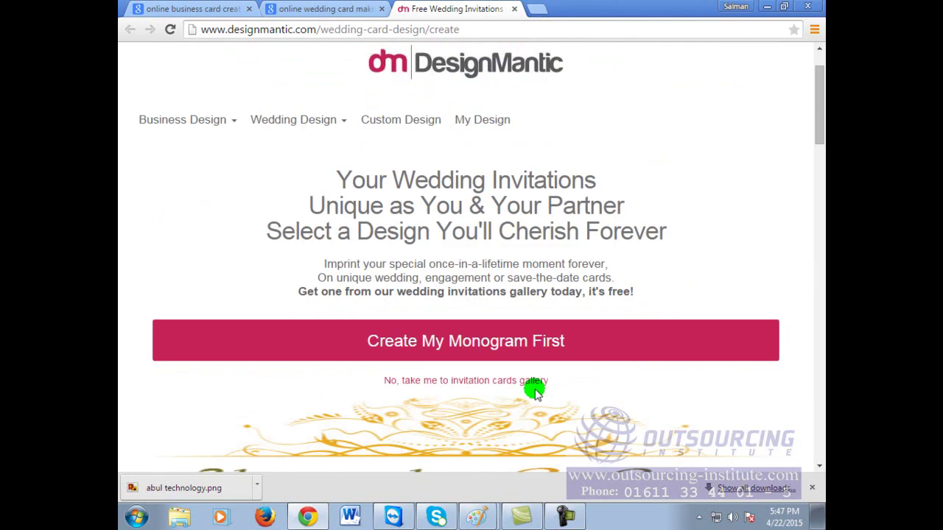
Step: Choose Wedding Design > Create Wedding Cards to reach the Free Wedding Invitations page
{"action": "mouse_move", "coordinate": [299, 193]}
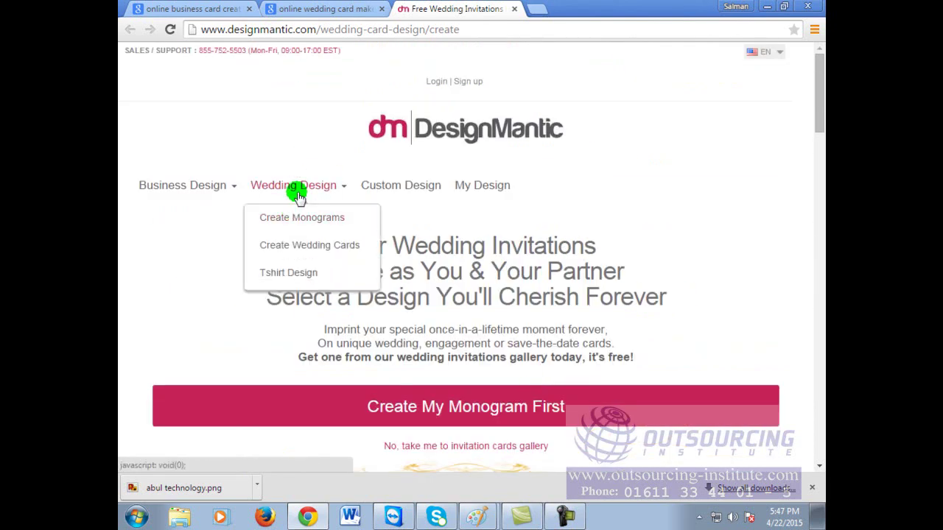
{"action": "left_click", "coordinate": [335, 249]}
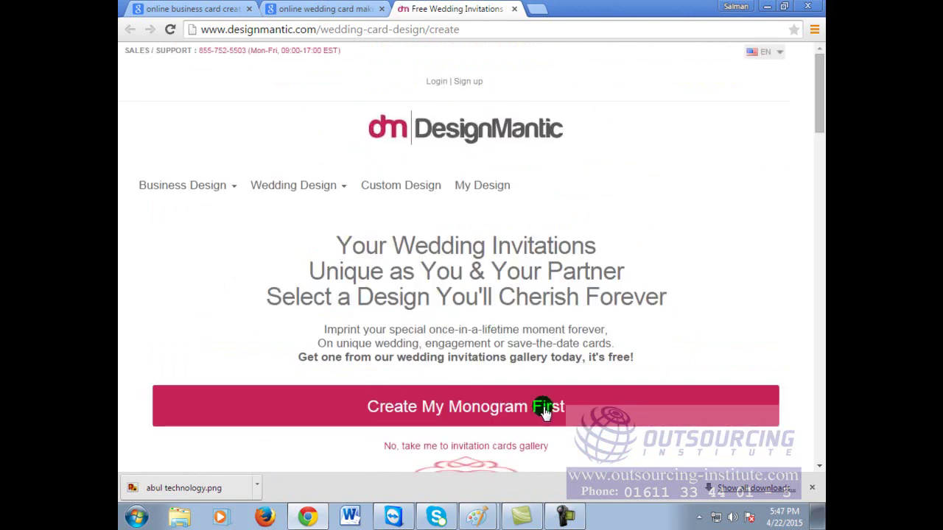
{"action": "scroll", "coordinate": [548, 404], "scroll_direction": "down", "scroll_amount": 2}
Step: Choose 'Create My Monogram First', browse the monogram samples, and return to the name fields
{"action": "left_click", "coordinate": [527, 273]}
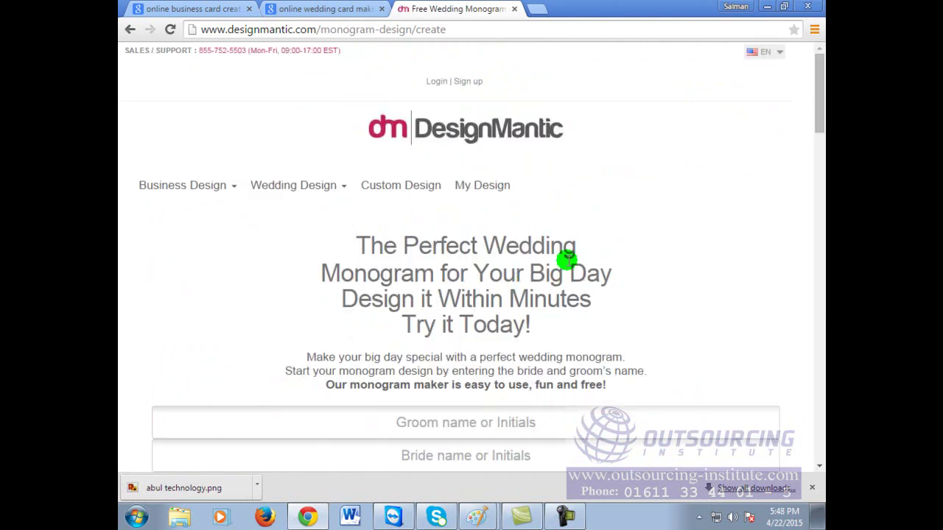
{"action": "scroll", "coordinate": [560, 305], "scroll_direction": "down", "scroll_amount": 5}
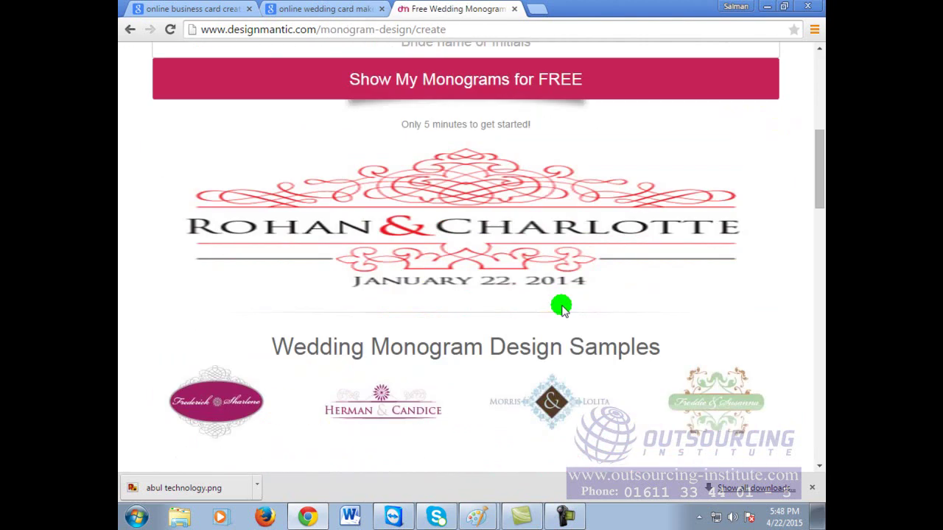
{"action": "scroll", "coordinate": [562, 305], "scroll_direction": "down", "scroll_amount": 2}
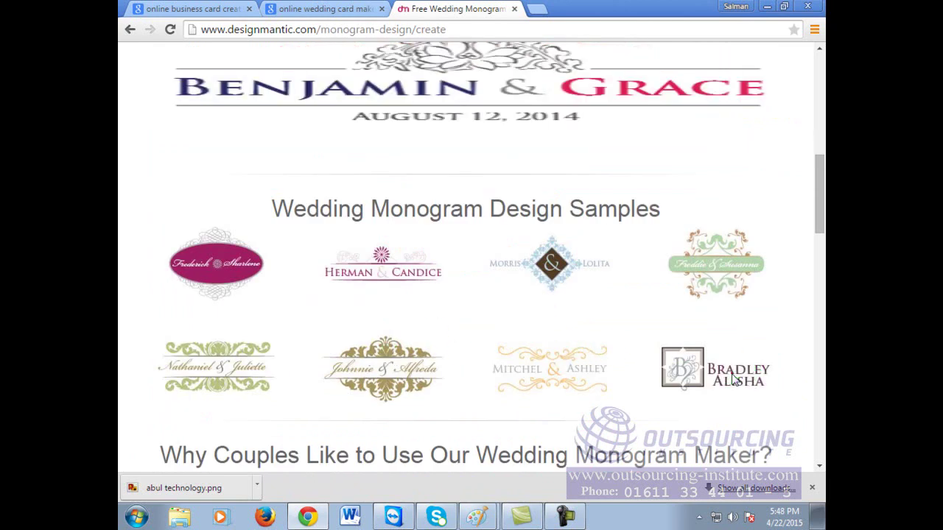
{"action": "scroll", "coordinate": [734, 379], "scroll_direction": "up", "scroll_amount": 2}
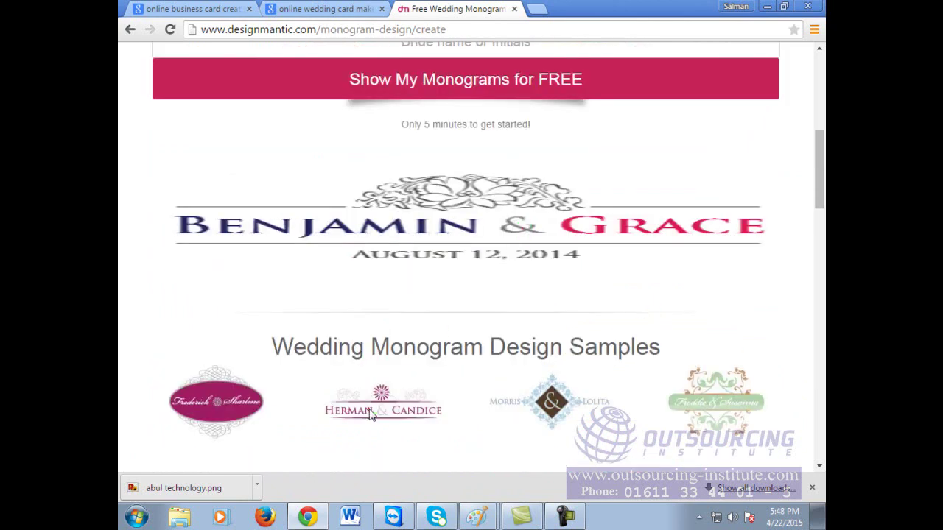
{"action": "scroll", "coordinate": [483, 350], "scroll_direction": "down", "scroll_amount": 5}
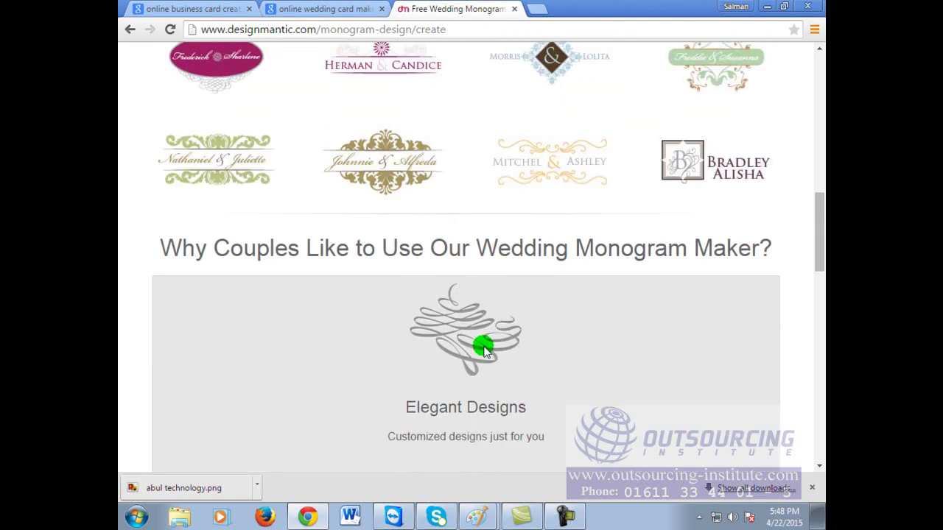
{"action": "scroll", "coordinate": [483, 350], "scroll_direction": "up", "scroll_amount": 5}
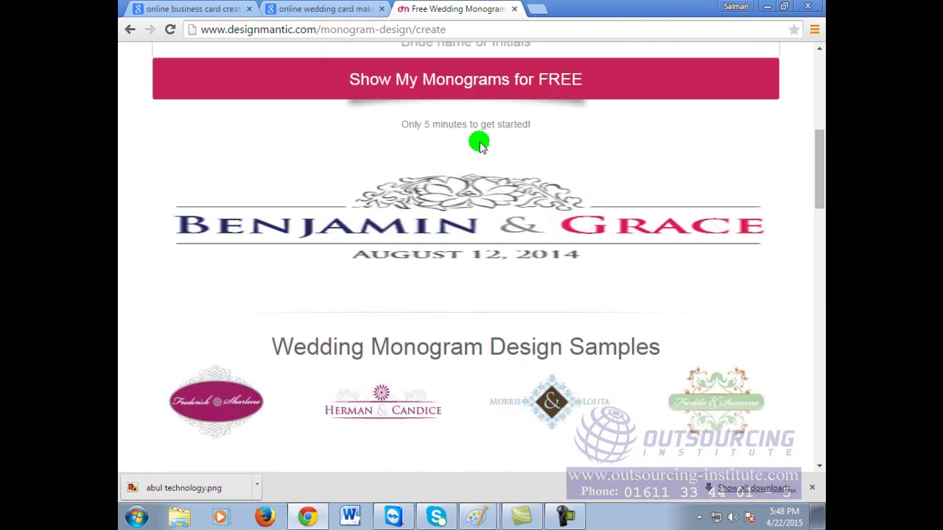
{"action": "scroll", "coordinate": [476, 335], "scroll_direction": "up", "scroll_amount": 5}
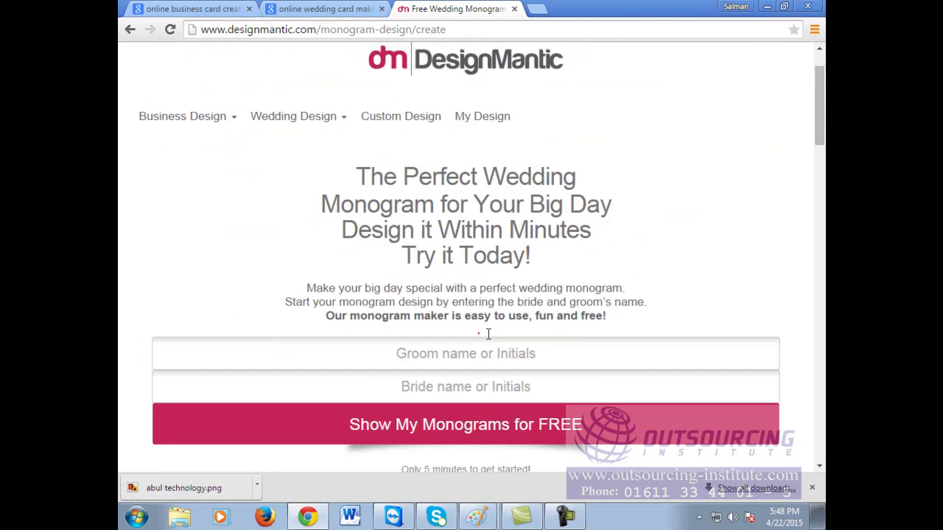
Step: Enter the groom's full name in the Groom field, correcting the surname
{"action": "left_click", "coordinate": [469, 353]}
{"action": "left_click", "coordinate": [585, 353]}
Step: Enter the bride's name and generate the free monogram gallery from both names
{"action": "left_click", "coordinate": [582, 382]}
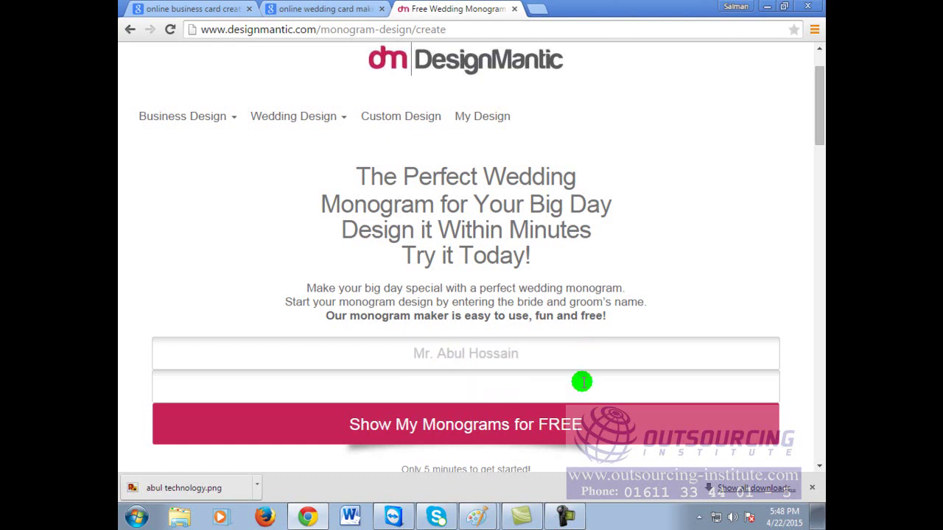
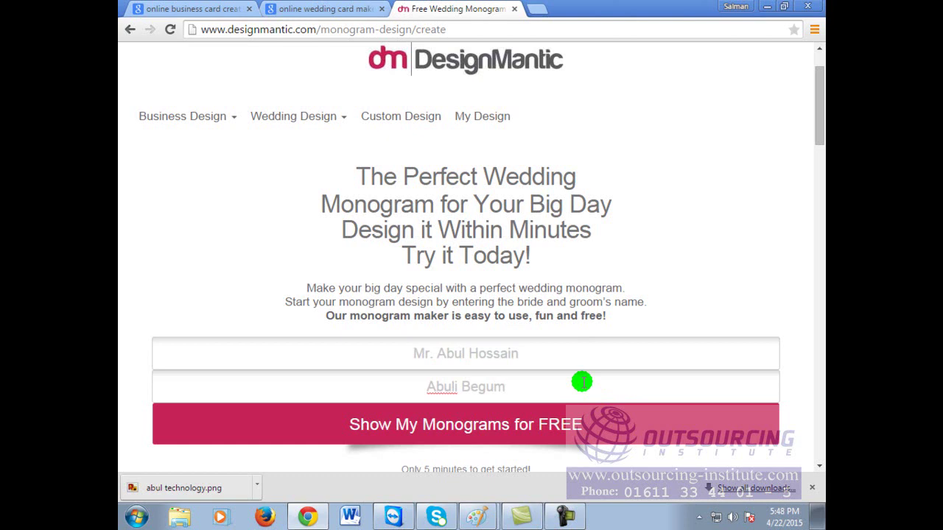
{"action": "scroll", "coordinate": [608, 380], "scroll_direction": "down", "scroll_amount": 1}
{"action": "left_click", "coordinate": [549, 364]}
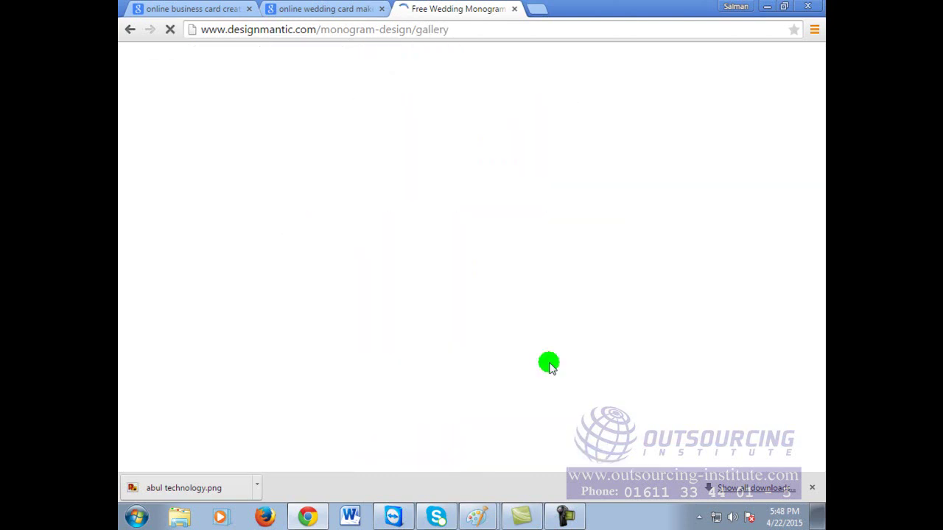
{"action": "scroll", "coordinate": [494, 329], "scroll_direction": "down", "scroll_amount": 5}
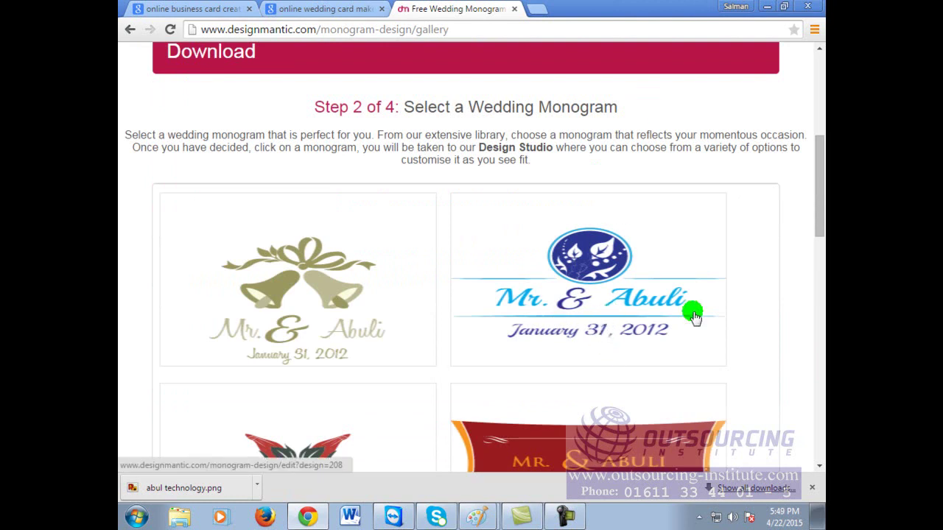
{"action": "scroll", "coordinate": [494, 283], "scroll_direction": "up", "scroll_amount": 3}
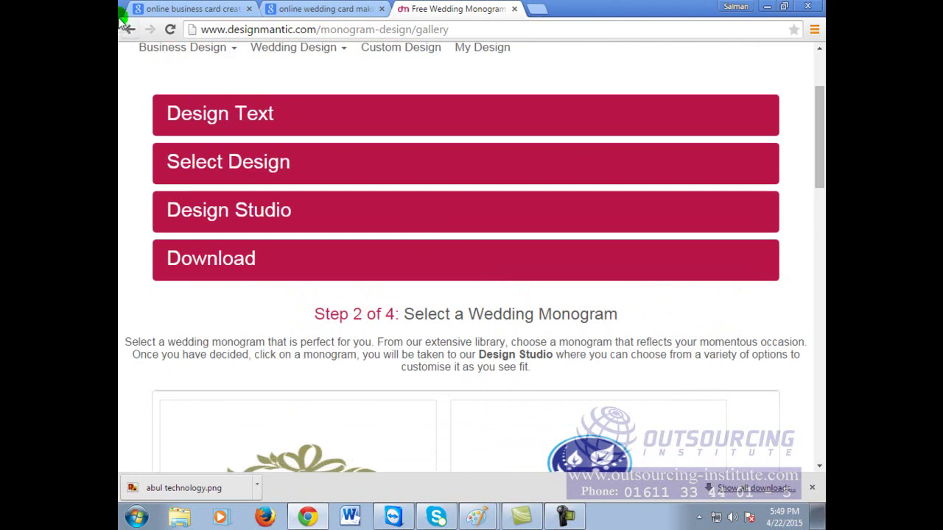
Step: Remove the 'Mr' title from the groom's name and preview the generated monograms
{"action": "left_click", "coordinate": [129, 31]}
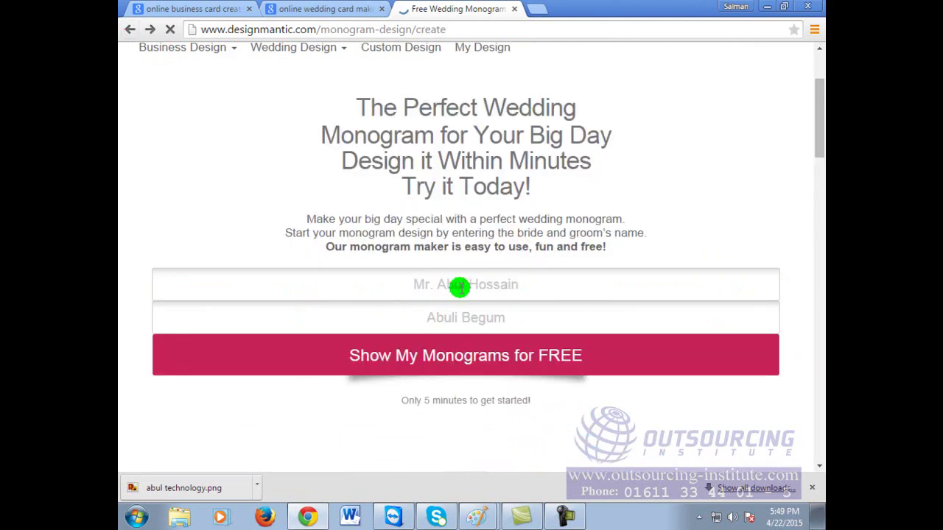
{"action": "left_click_drag", "start_coordinate": [433, 286], "coordinate": [364, 285]}
{"action": "key", "text": "BackSpace"}
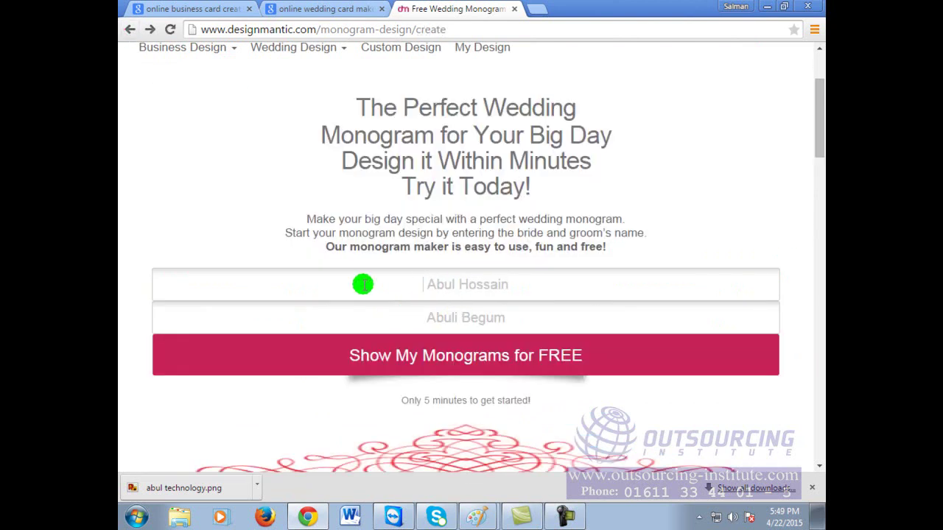
{"action": "left_click", "coordinate": [469, 355]}
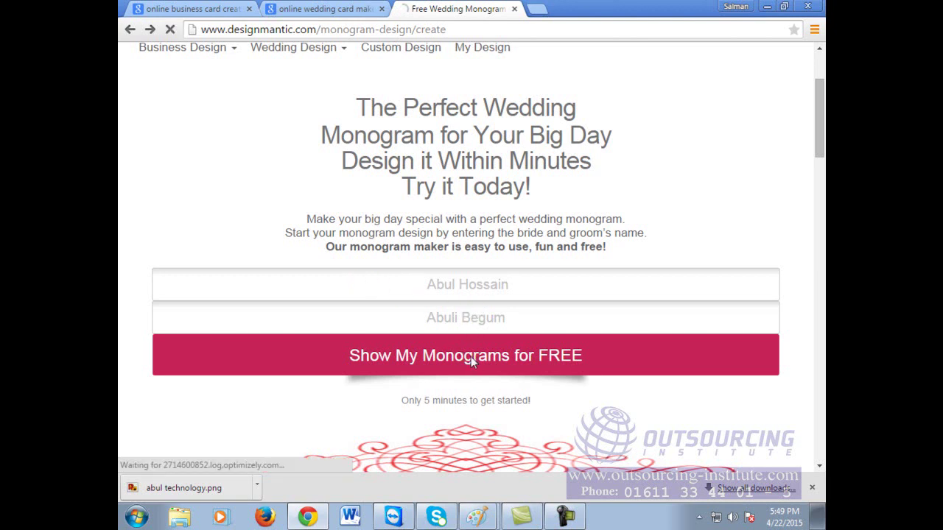
{"action": "scroll", "coordinate": [616, 362], "scroll_direction": "down", "scroll_amount": 6}
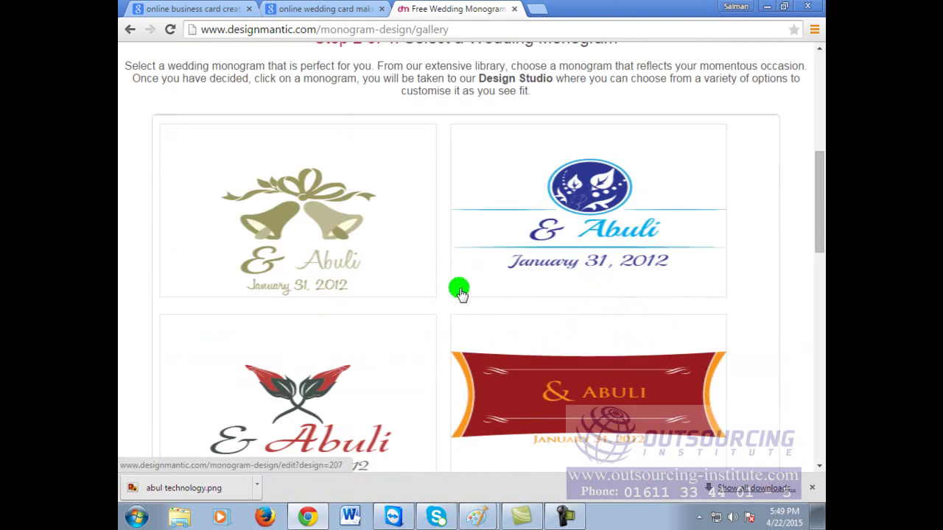
{"action": "scroll", "coordinate": [355, 310], "scroll_direction": "down", "scroll_amount": 2}
{"action": "scroll", "coordinate": [364, 320], "scroll_direction": "down", "scroll_amount": 2}
{"action": "scroll", "coordinate": [366, 324], "scroll_direction": "up", "scroll_amount": 8}
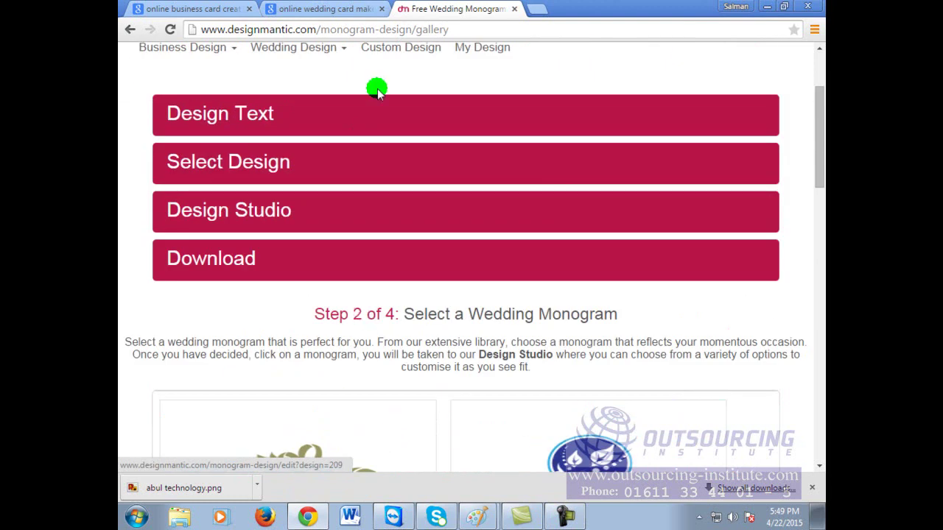
Step: Replace both name fields with the groom's and bride's short first names
{"action": "left_click", "coordinate": [130, 29]}
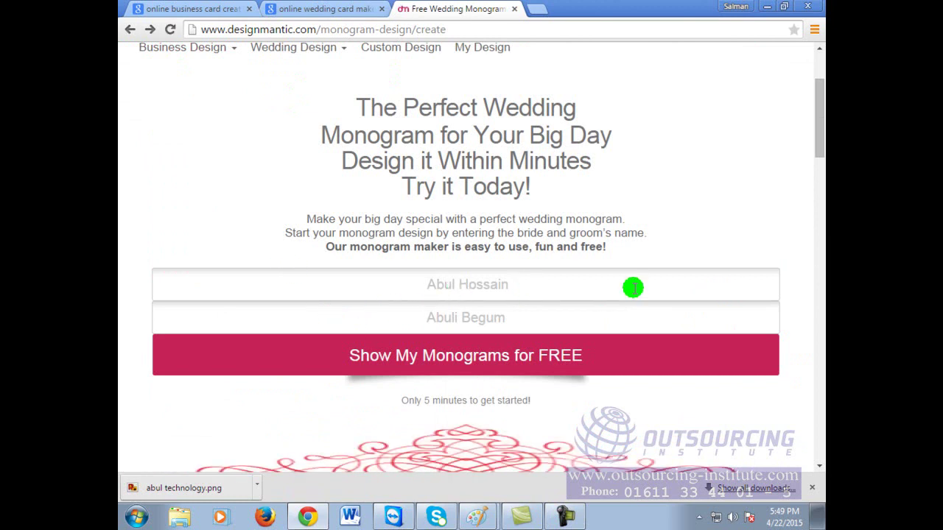
{"action": "left_click_drag", "start_coordinate": [602, 286], "coordinate": [207, 282]}
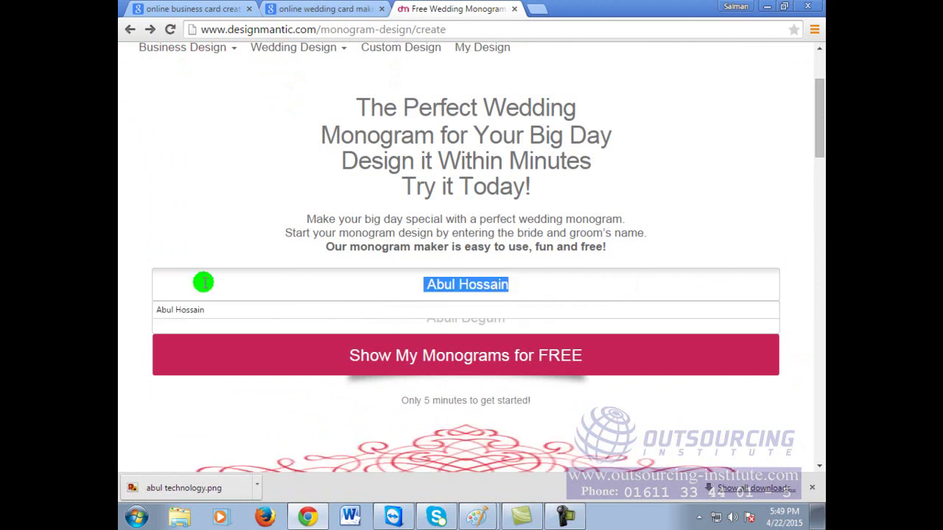
{"action": "type", "text": "Abul"}
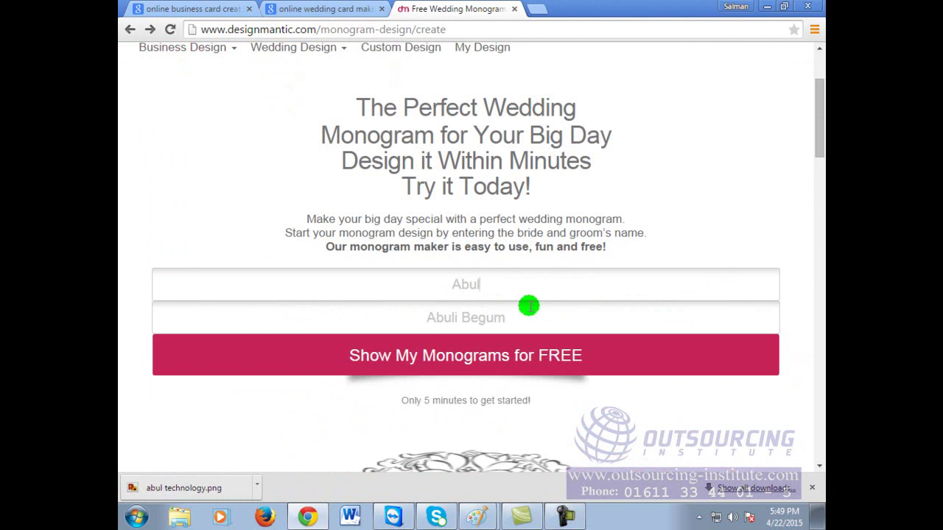
{"action": "left_click_drag", "start_coordinate": [529, 317], "coordinate": [451, 318]}
{"action": "type", "text": "A"}
{"action": "key", "text": "BackSpace"}
{"action": "type", "text": "Bulbuli"}
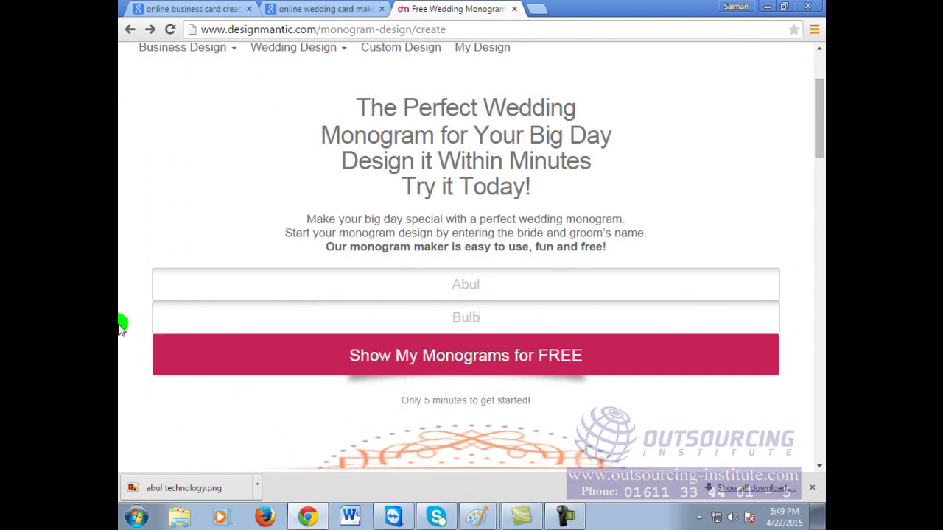
Step: Generate monograms from the shortened names, open the red-roses design and download it
{"action": "left_click", "coordinate": [539, 366]}
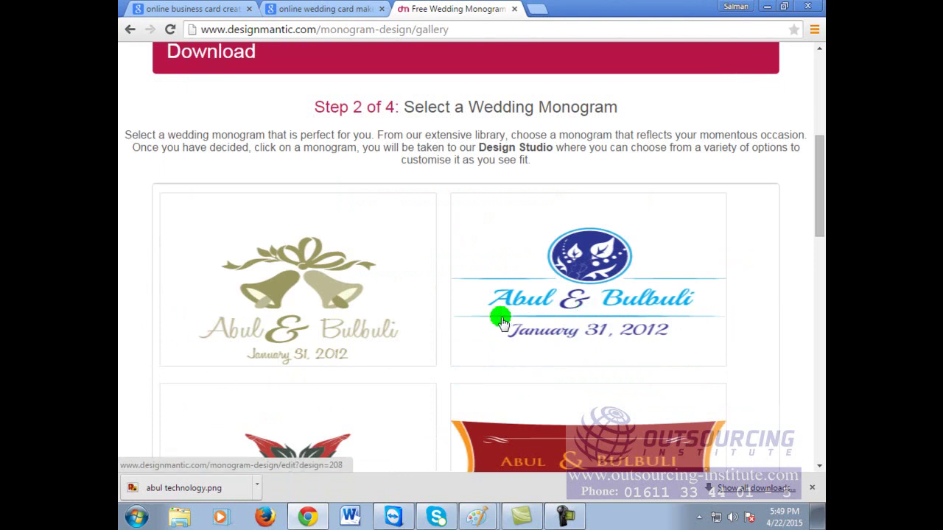
{"action": "scroll", "coordinate": [545, 338], "scroll_direction": "down", "scroll_amount": 2}
{"action": "scroll", "coordinate": [442, 343], "scroll_direction": "down", "scroll_amount": 1}
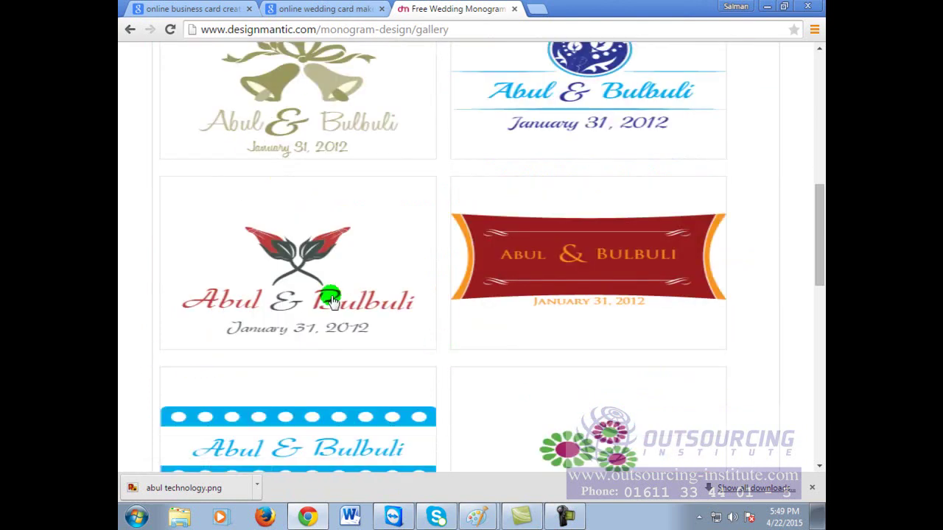
{"action": "scroll", "coordinate": [343, 299], "scroll_direction": "down", "scroll_amount": 1}
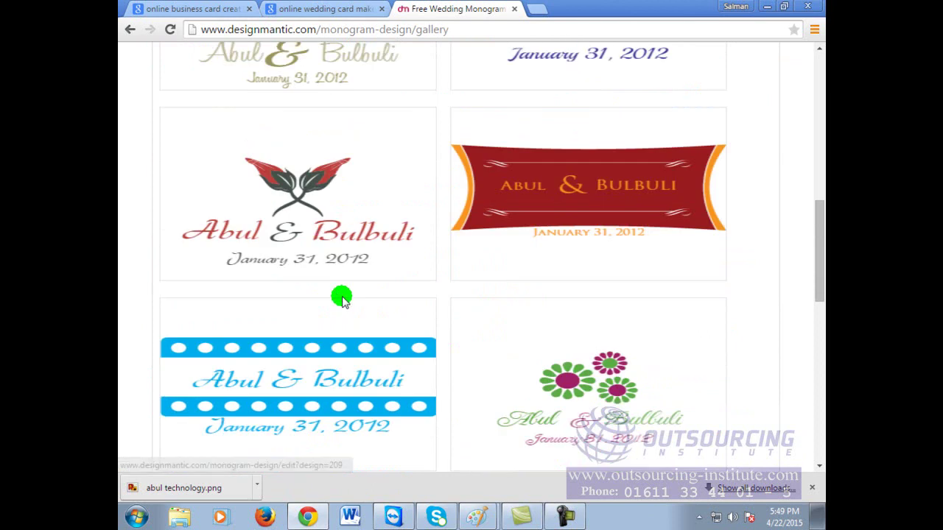
{"action": "left_click", "coordinate": [344, 209]}
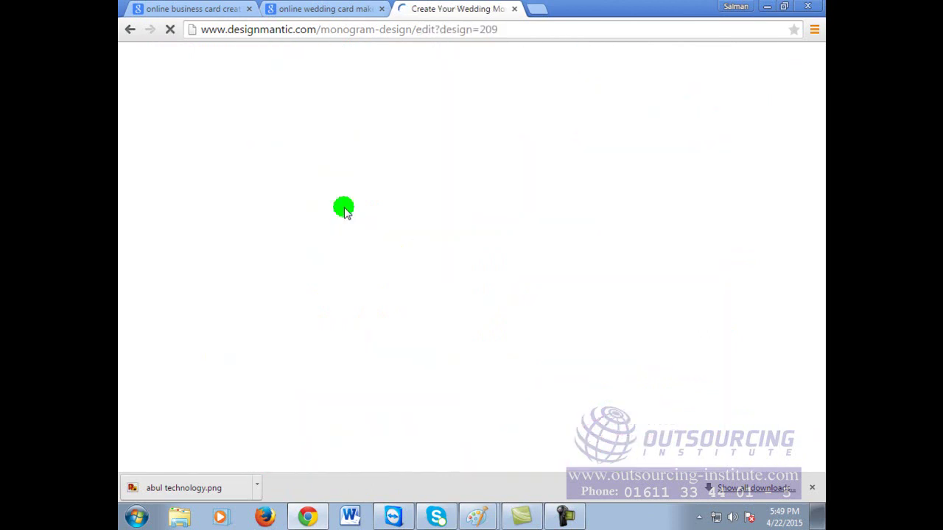
{"action": "scroll", "coordinate": [520, 307], "scroll_direction": "down", "scroll_amount": 6}
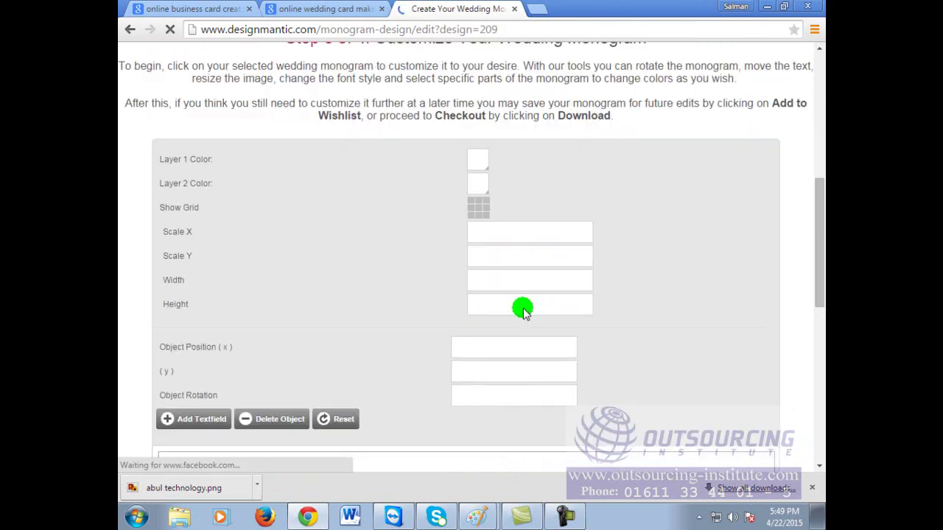
{"action": "scroll", "coordinate": [523, 310], "scroll_direction": "up", "scroll_amount": 3}
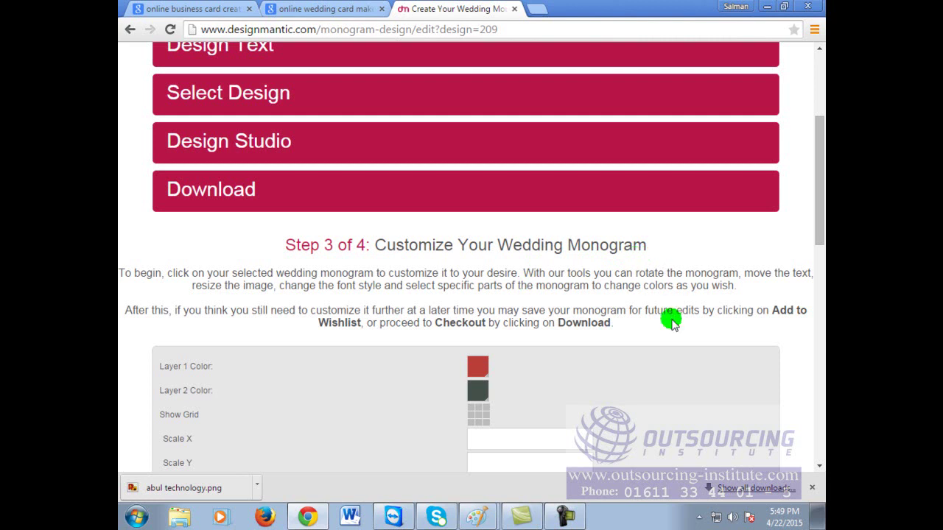
{"action": "scroll", "coordinate": [670, 317], "scroll_direction": "down", "scroll_amount": 8}
{"action": "scroll", "coordinate": [498, 268], "scroll_direction": "down", "scroll_amount": 1}
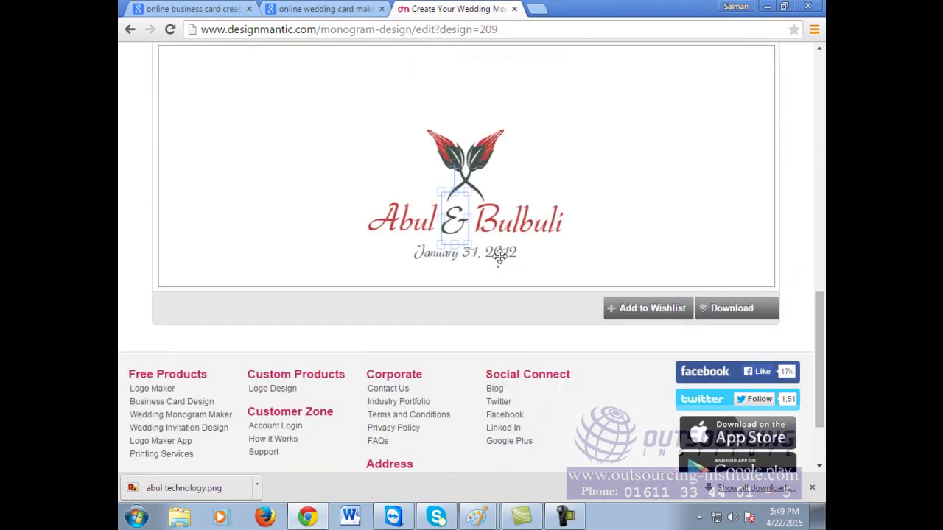
{"action": "left_click", "coordinate": [765, 314]}
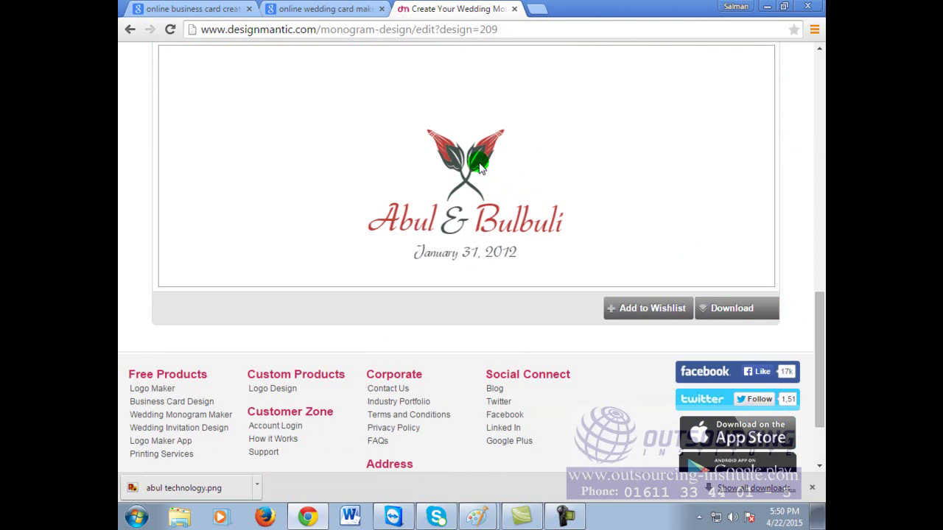
Step: Back in the gallery, open the dark-red ornamental monogram from page 2
{"action": "left_click", "coordinate": [129, 28]}
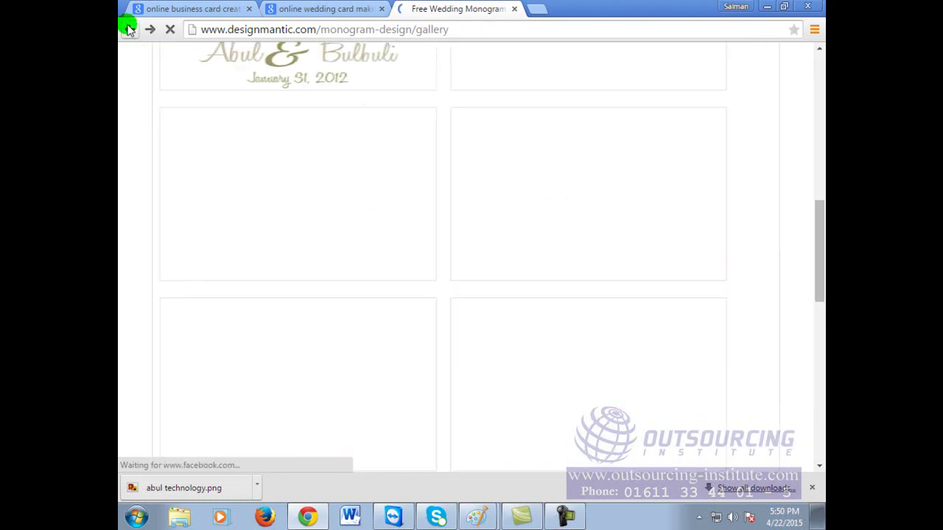
{"action": "scroll", "coordinate": [667, 327], "scroll_direction": "down", "scroll_amount": 4}
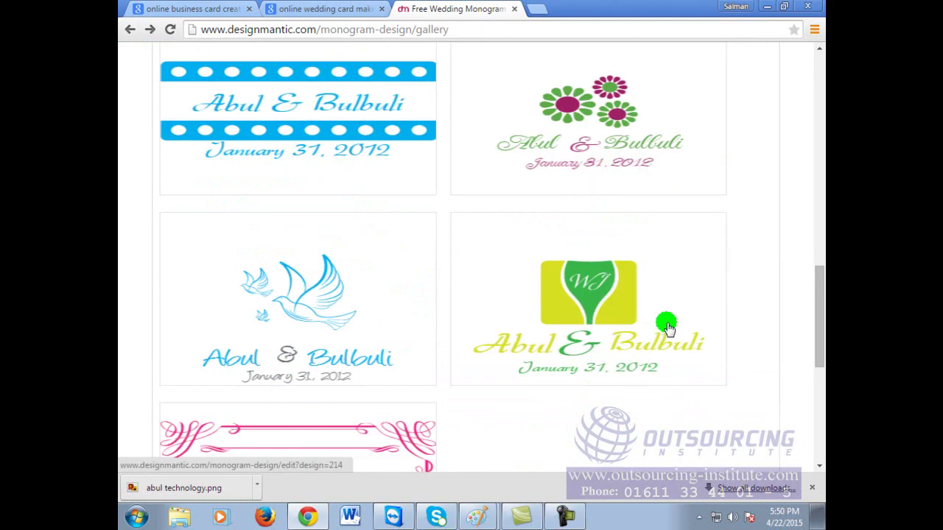
{"action": "scroll", "coordinate": [667, 328], "scroll_direction": "down", "scroll_amount": 4}
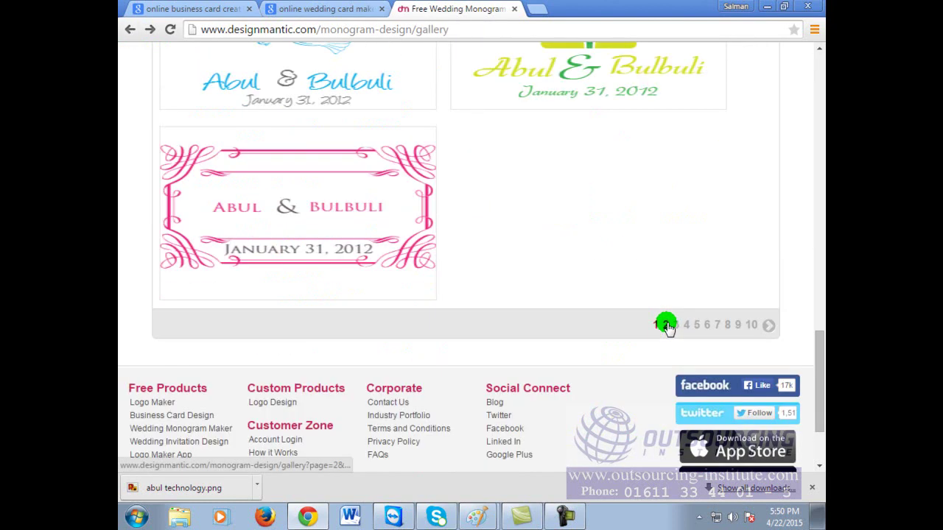
{"action": "left_click", "coordinate": [665, 325]}
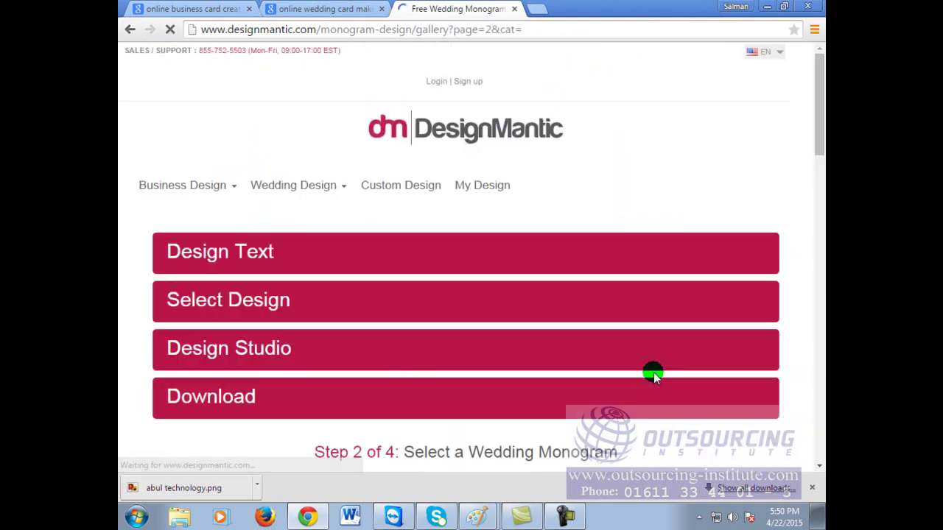
{"action": "scroll", "coordinate": [666, 342], "scroll_direction": "down", "scroll_amount": 4}
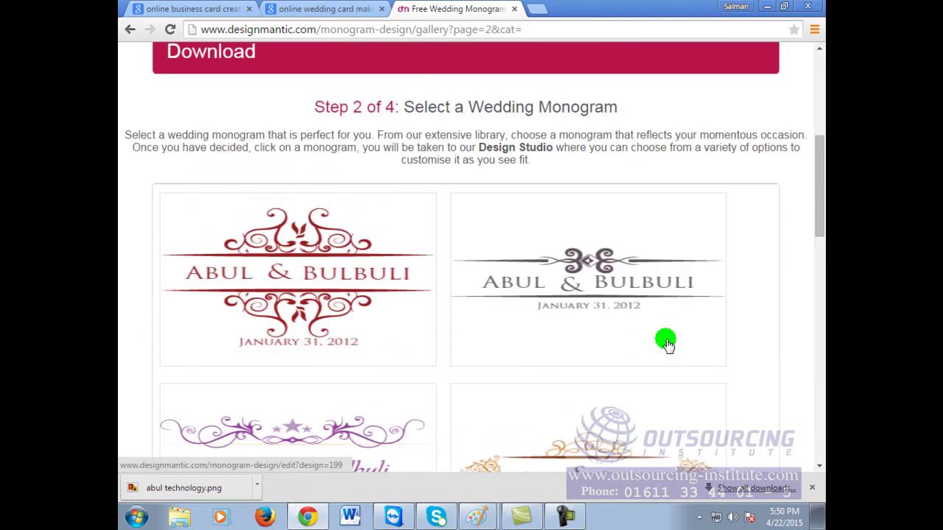
{"action": "scroll", "coordinate": [666, 342], "scroll_direction": "down", "scroll_amount": 5}
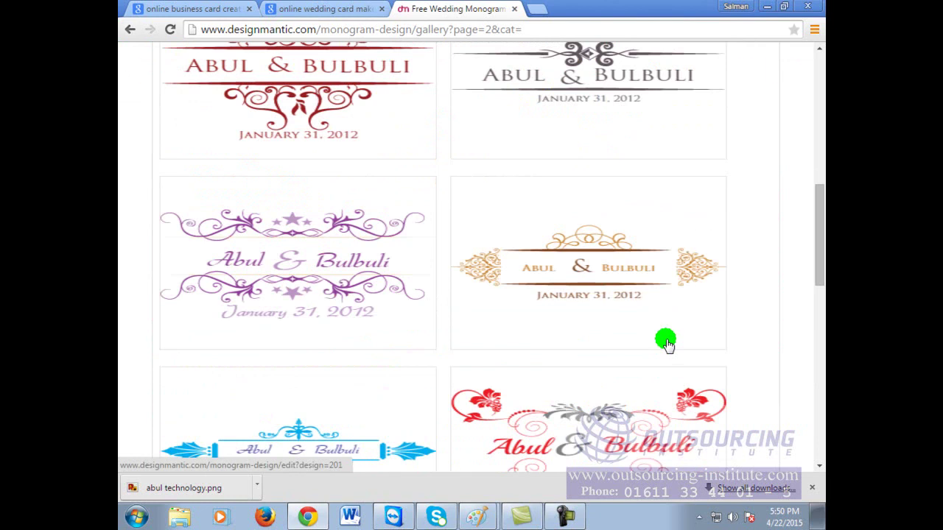
{"action": "scroll", "coordinate": [665, 343], "scroll_direction": "down", "scroll_amount": 3}
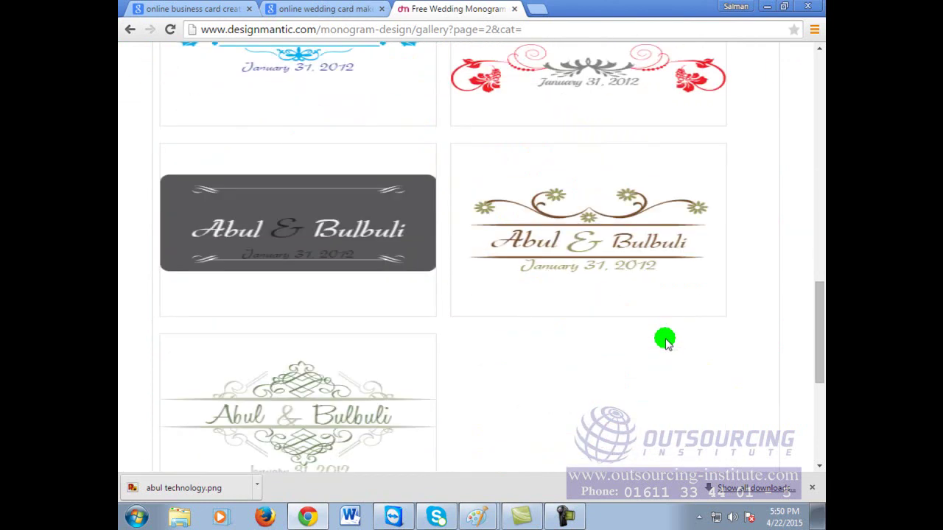
{"action": "scroll", "coordinate": [666, 337], "scroll_direction": "up", "scroll_amount": 10}
{"action": "left_click", "coordinate": [326, 190]}
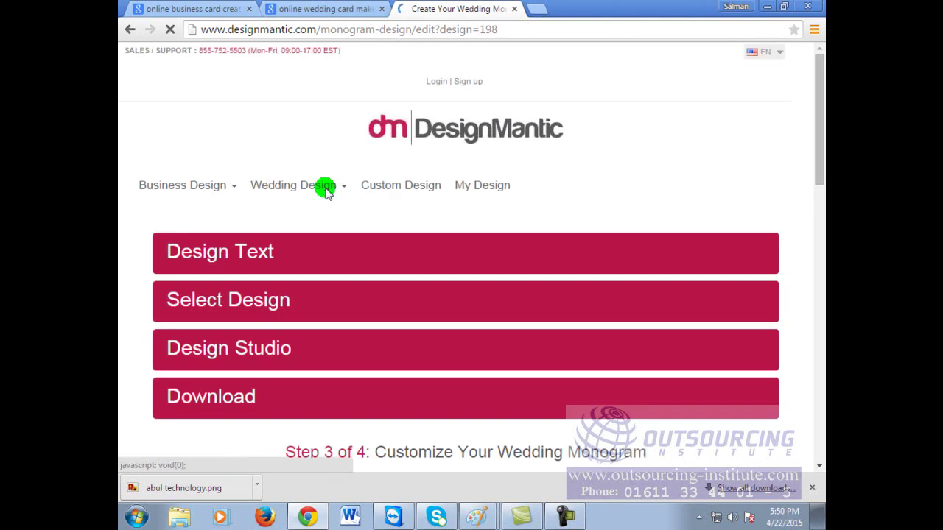
{"action": "scroll", "coordinate": [403, 341], "scroll_direction": "down", "scroll_amount": 10}
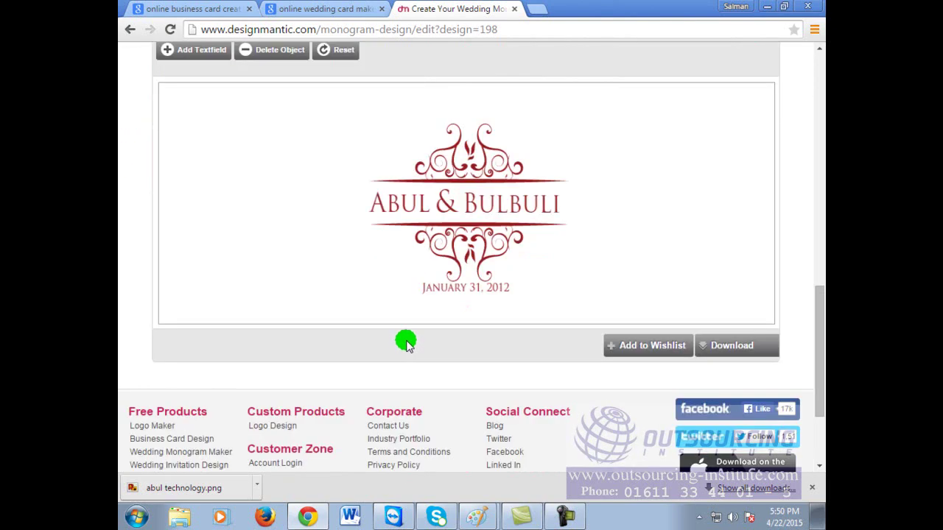
{"action": "left_click", "coordinate": [456, 174]}
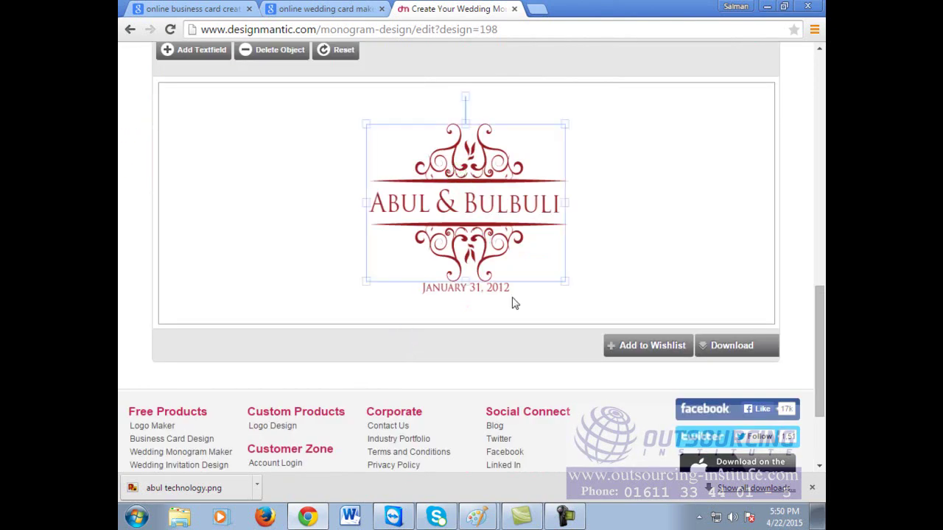
{"action": "left_click", "coordinate": [564, 125]}
{"action": "left_click_drag", "start_coordinate": [575, 124], "coordinate": [658, 81]}
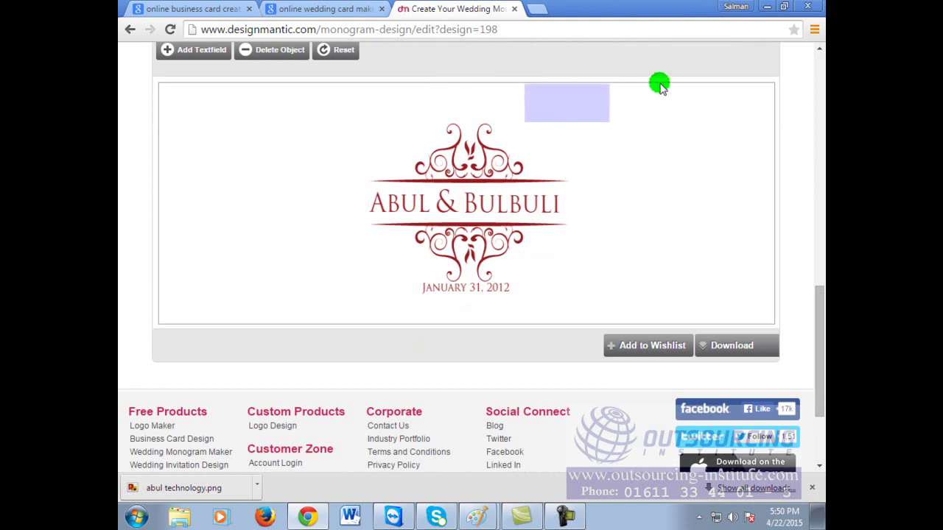
{"action": "left_click", "coordinate": [560, 162]}
{"action": "left_click_drag", "start_coordinate": [568, 284], "coordinate": [619, 305]}
{"action": "scroll", "coordinate": [509, 205], "scroll_direction": "down", "scroll_amount": 1}
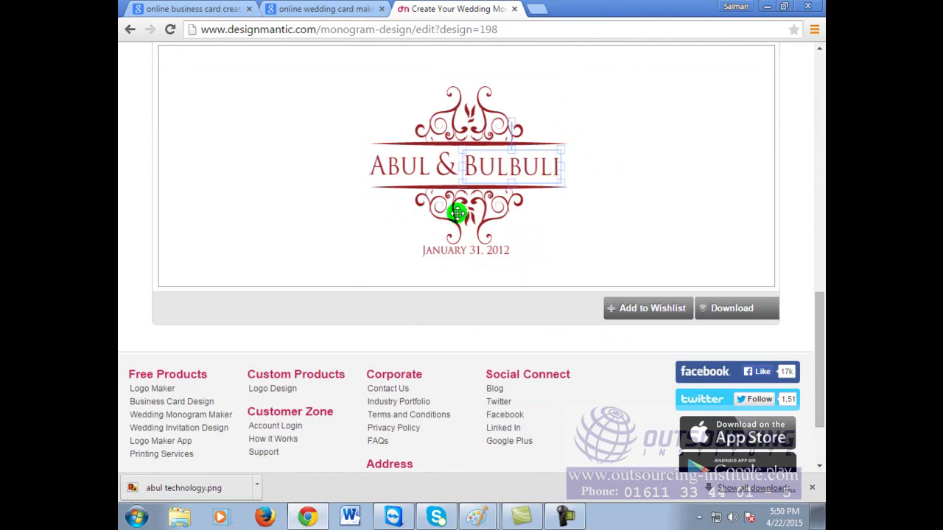
{"action": "scroll", "coordinate": [817, 341], "scroll_direction": "up", "scroll_amount": 7}
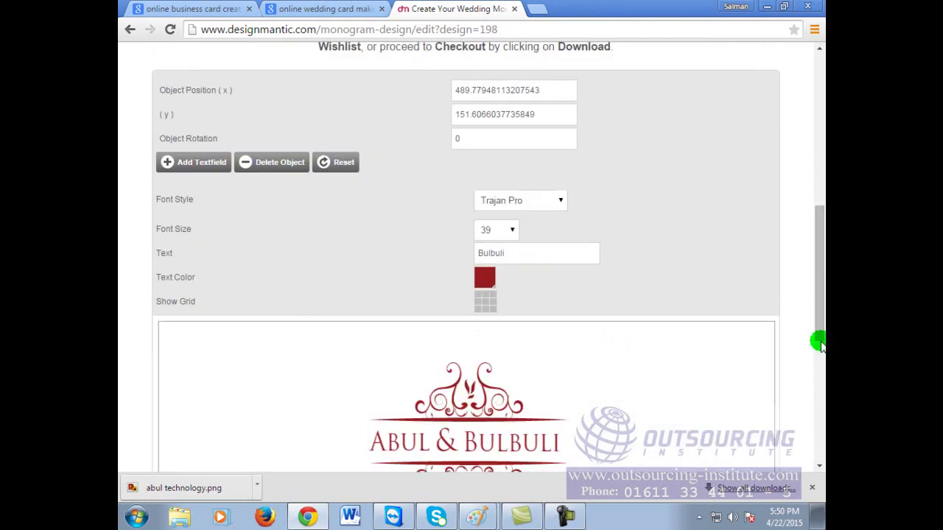
{"action": "scroll", "coordinate": [282, 227], "scroll_direction": "up", "scroll_amount": 2}
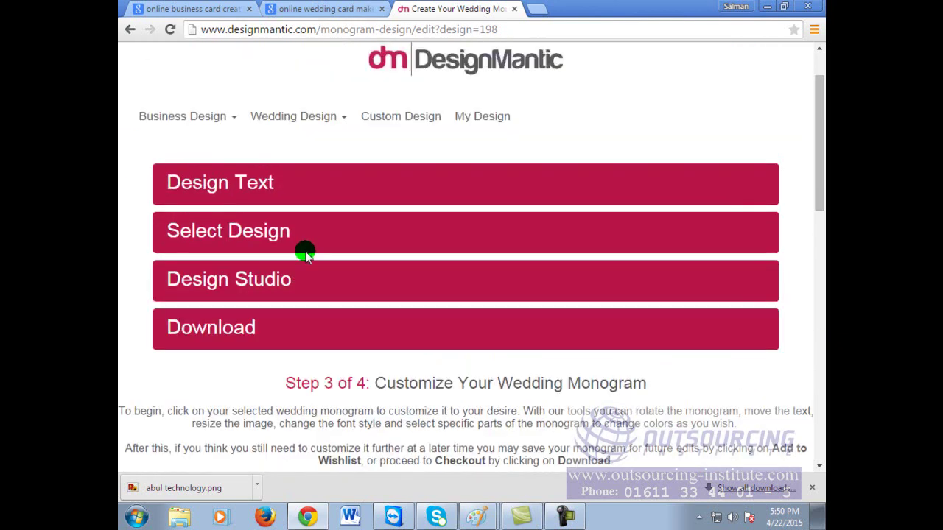
{"action": "left_click", "coordinate": [278, 291]}
{"action": "left_click", "coordinate": [223, 355]}
Step: Step back through the monogram pages and close the DesignMantic tab
{"action": "left_click", "coordinate": [261, 255]}
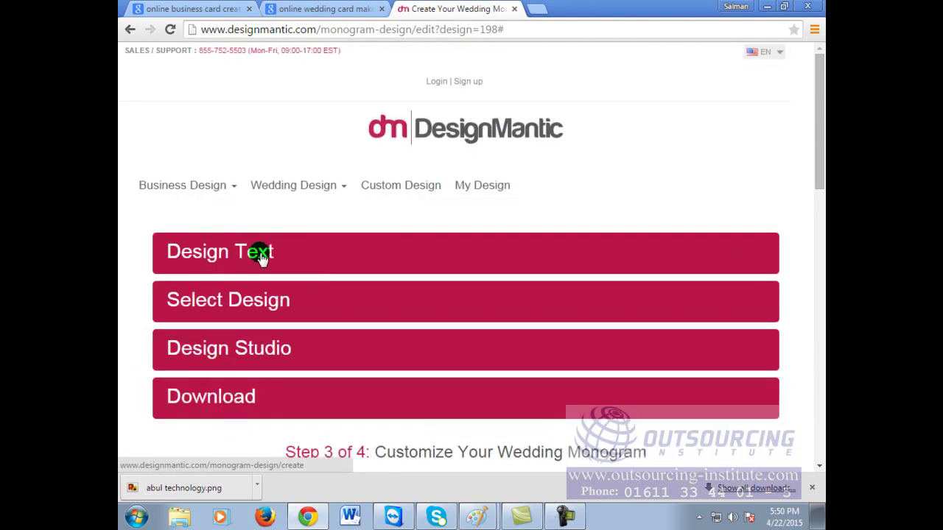
{"action": "left_click", "coordinate": [129, 29]}
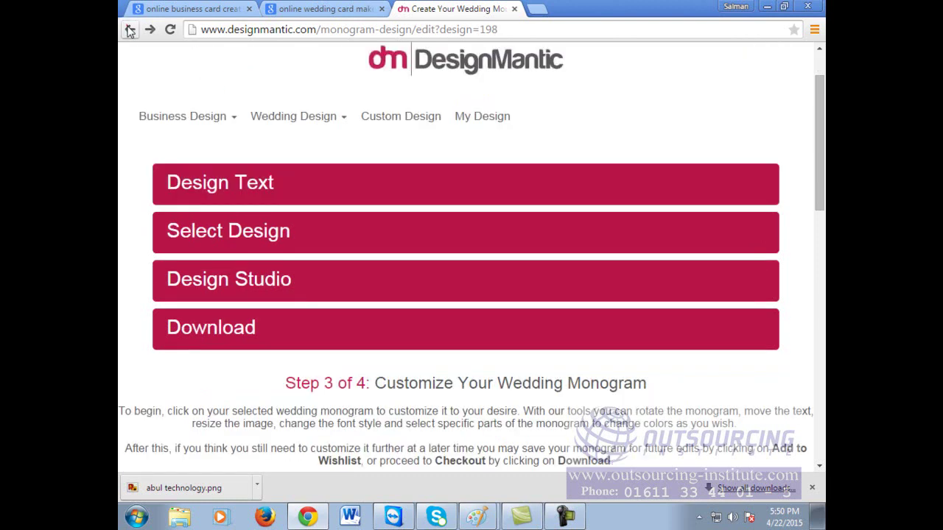
{"action": "left_click", "coordinate": [129, 30]}
{"action": "left_click", "coordinate": [129, 29]}
{"action": "left_click", "coordinate": [129, 29]}
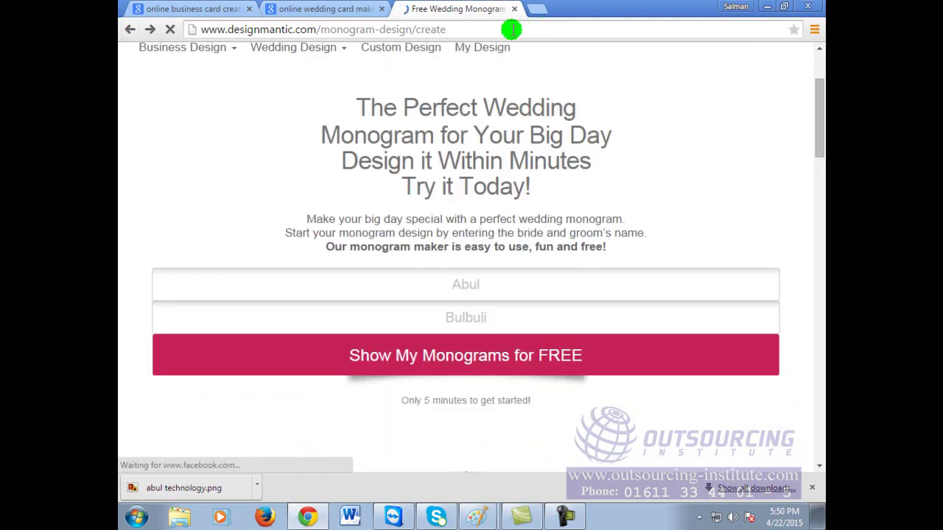
{"action": "left_click", "coordinate": [356, 6]}
{"action": "left_click", "coordinate": [514, 9]}
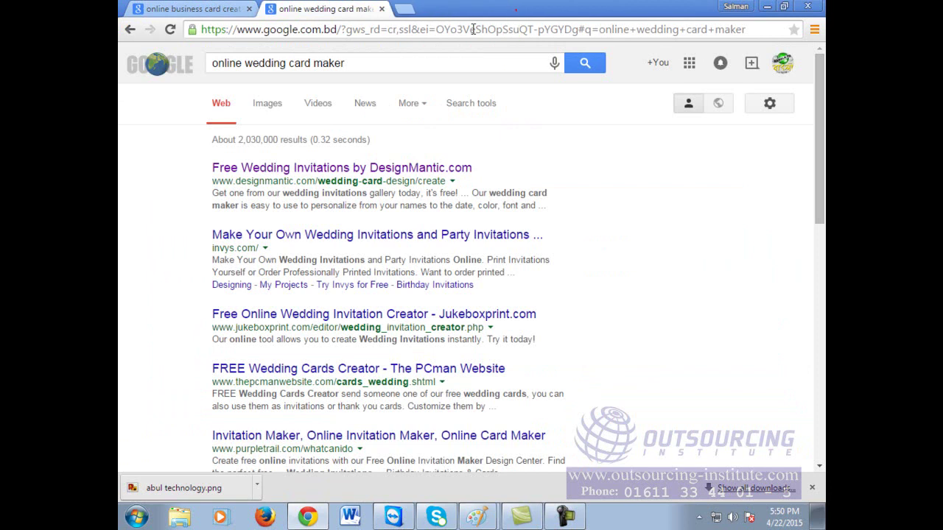
Step: In a new tab, load Google and search 'wedding card creation online'
{"action": "left_click", "coordinate": [403, 9]}
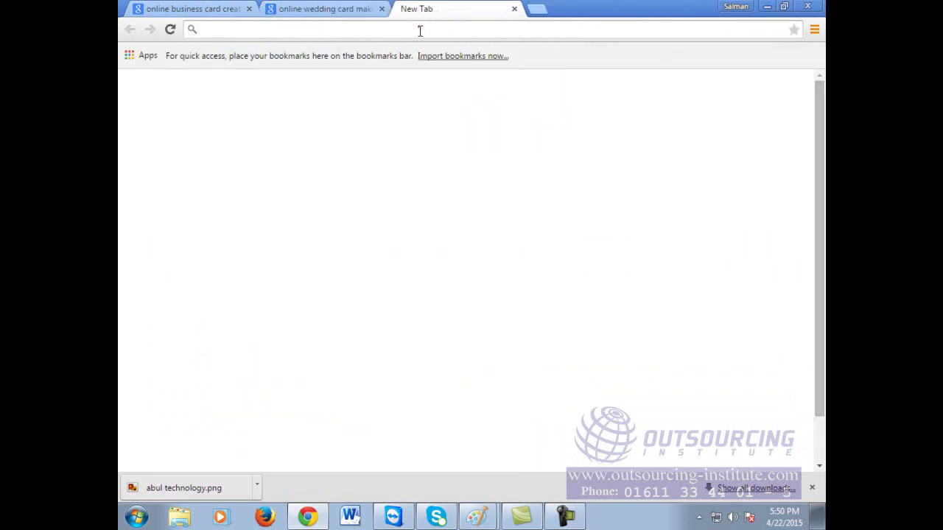
{"action": "type", "text": "google.com"}
{"action": "key", "text": "Return"}
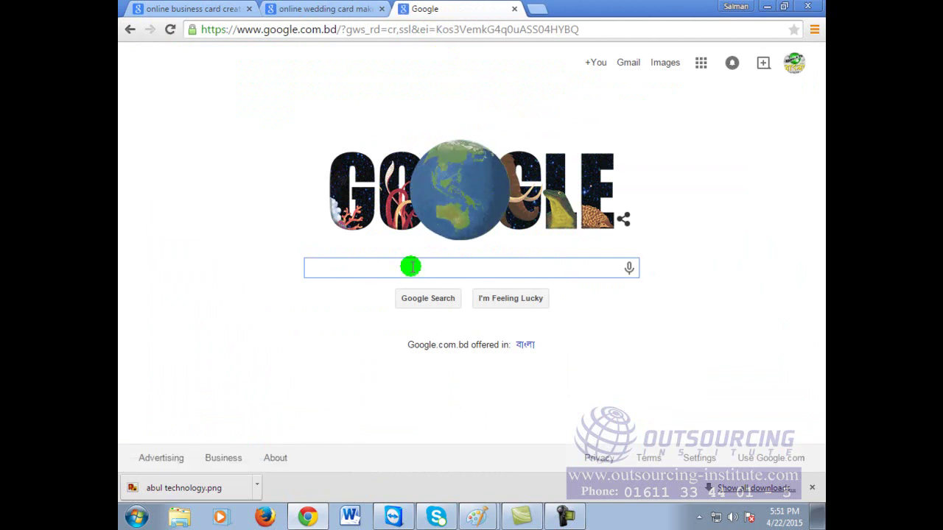
{"action": "type", "text": "wedding "}
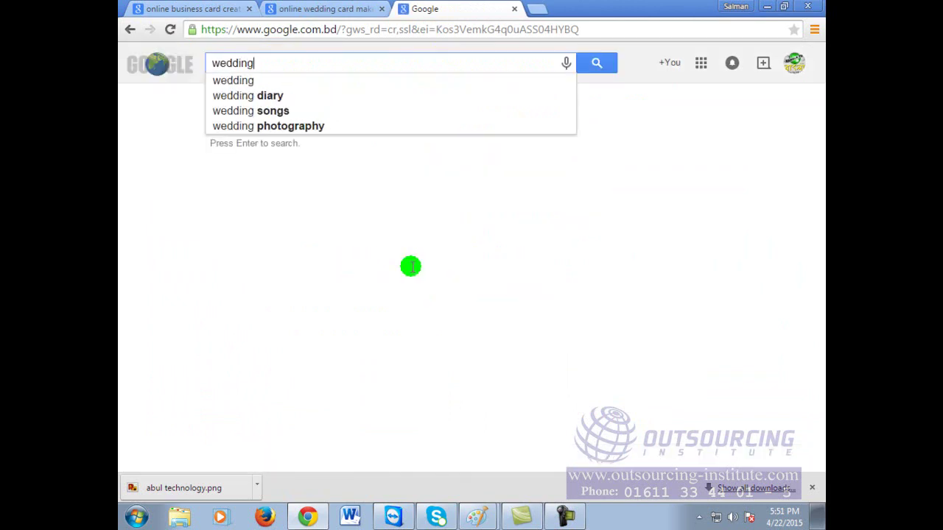
{"action": "type", "text": "card cre"}
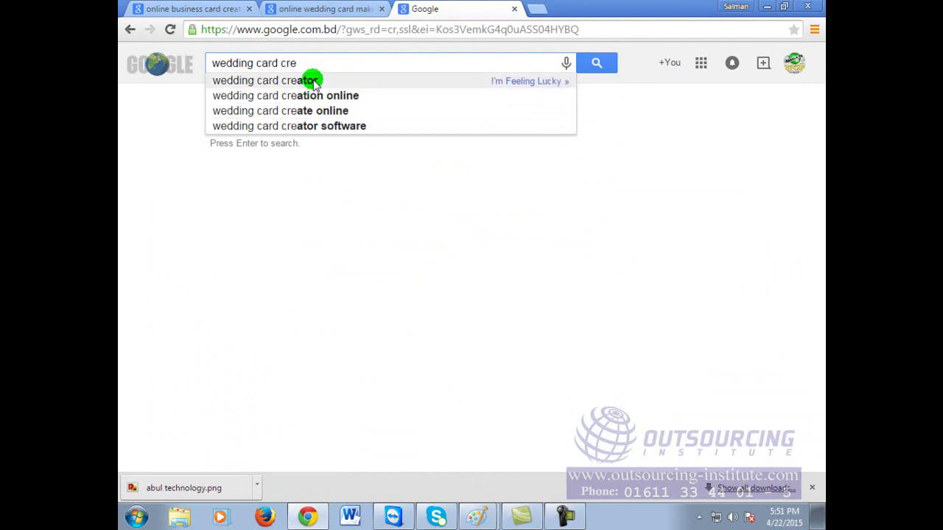
{"action": "left_click", "coordinate": [318, 95]}
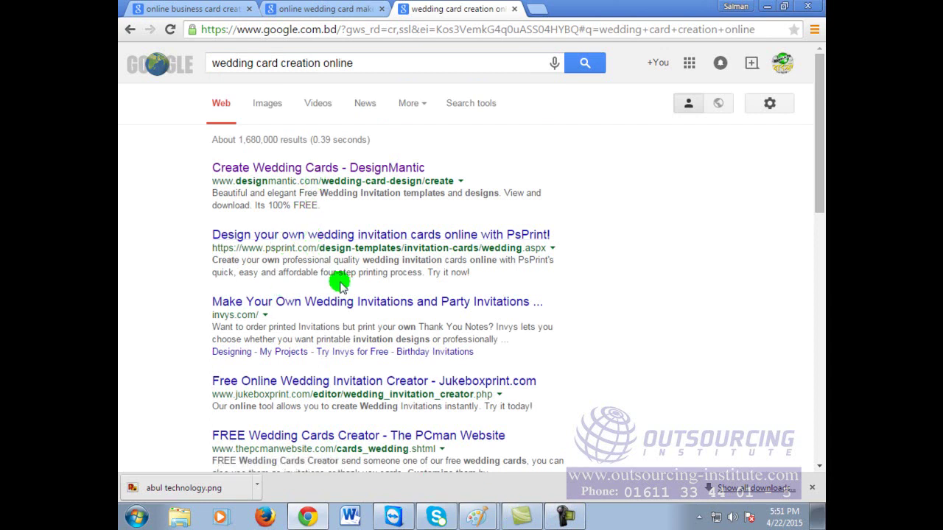
Step: Open the PsPrint search result in a new tab and switch to it
{"action": "right_click", "coordinate": [362, 240]}
{"action": "left_click", "coordinate": [375, 248]}
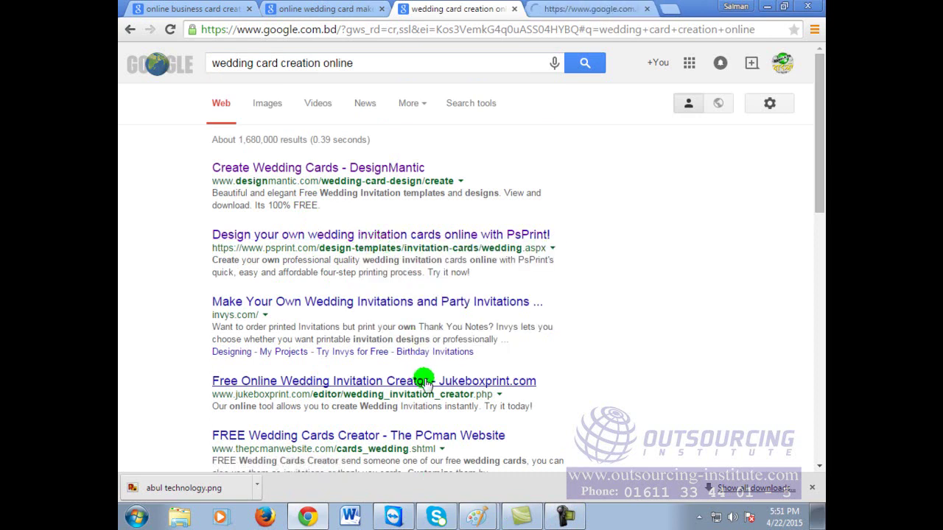
{"action": "scroll", "coordinate": [428, 389], "scroll_direction": "down", "scroll_amount": 1}
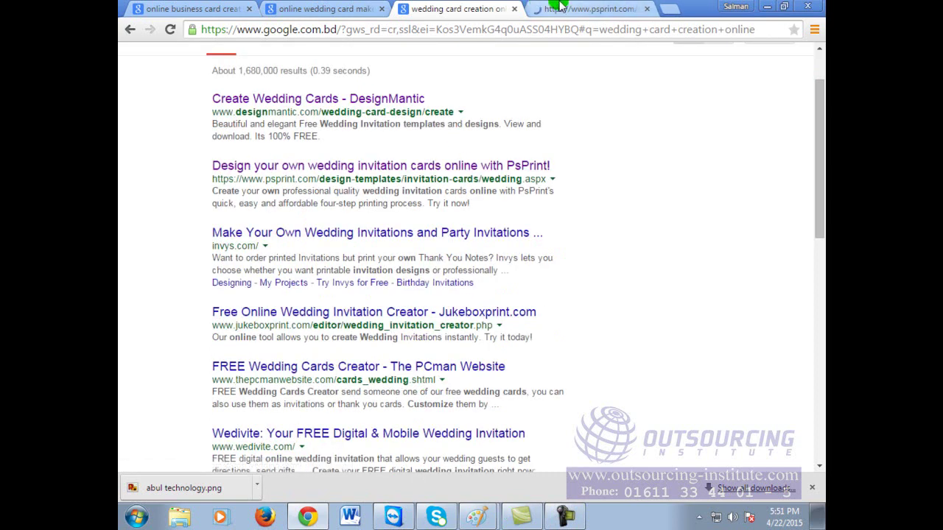
{"action": "left_click", "coordinate": [560, 9]}
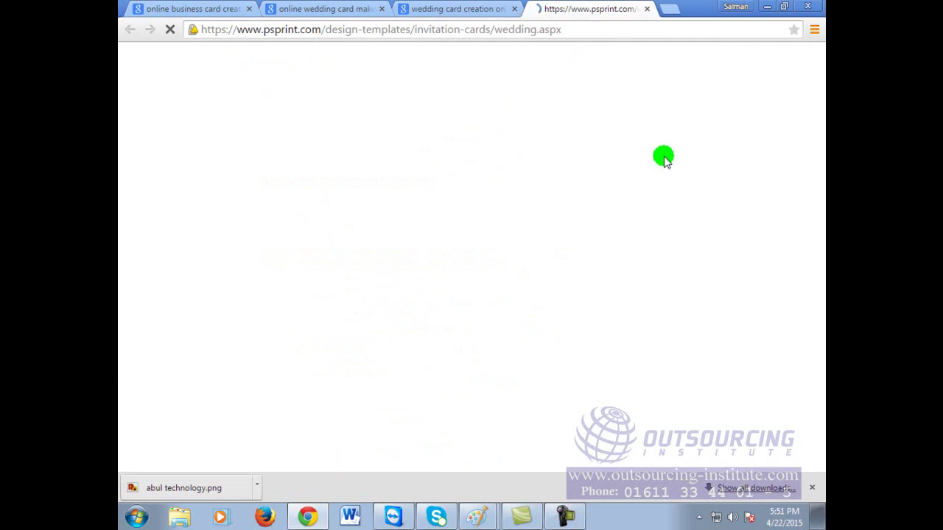
{"action": "left_click", "coordinate": [662, 35]}
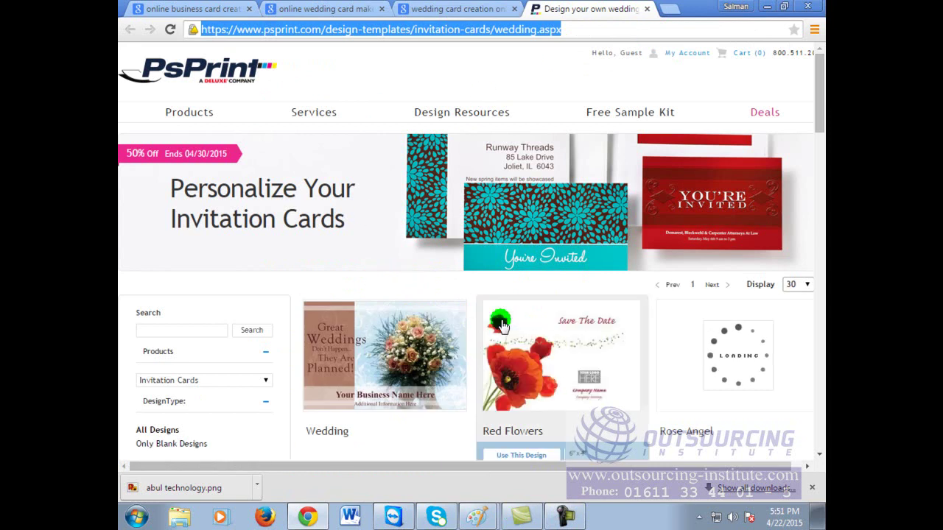
Step: Browse the invitation templates and open the Red Flowers design
{"action": "scroll", "coordinate": [713, 356], "scroll_direction": "down", "scroll_amount": 2}
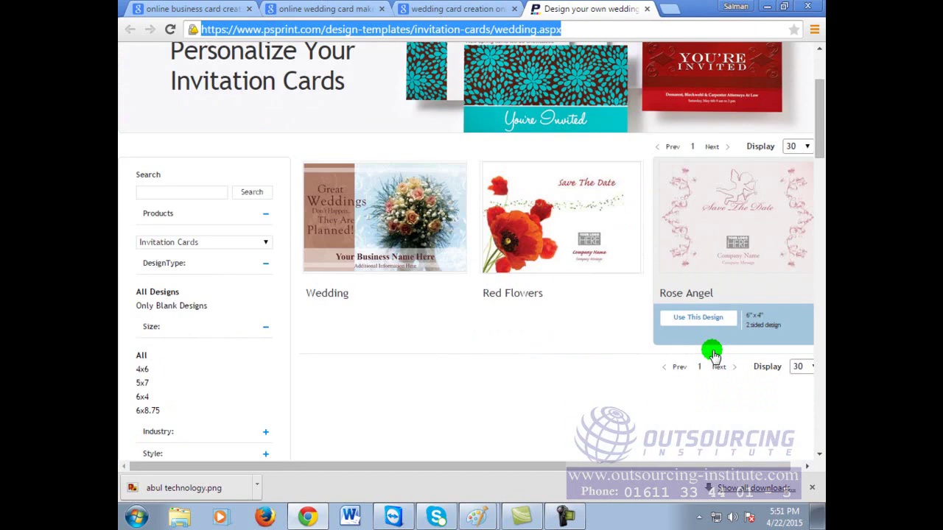
{"action": "scroll", "coordinate": [711, 350], "scroll_direction": "up", "scroll_amount": 1}
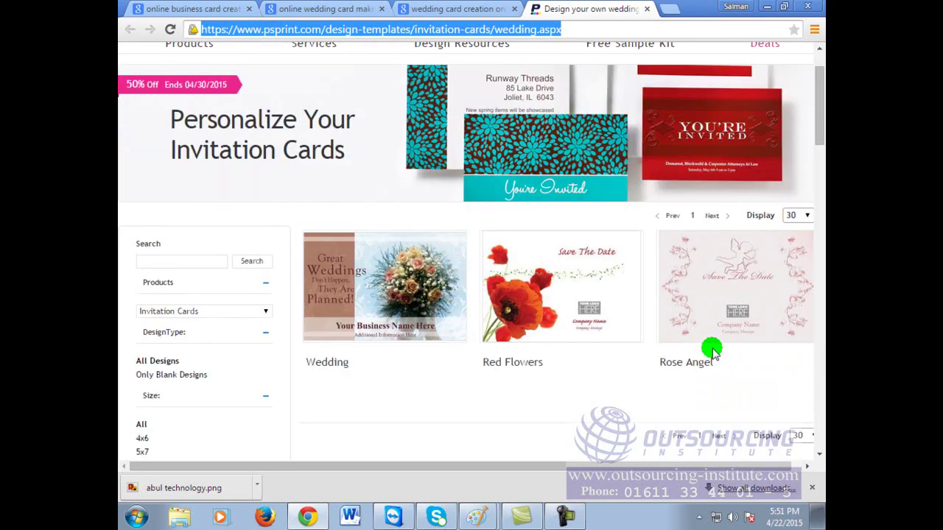
{"action": "scroll", "coordinate": [655, 369], "scroll_direction": "down", "scroll_amount": 3}
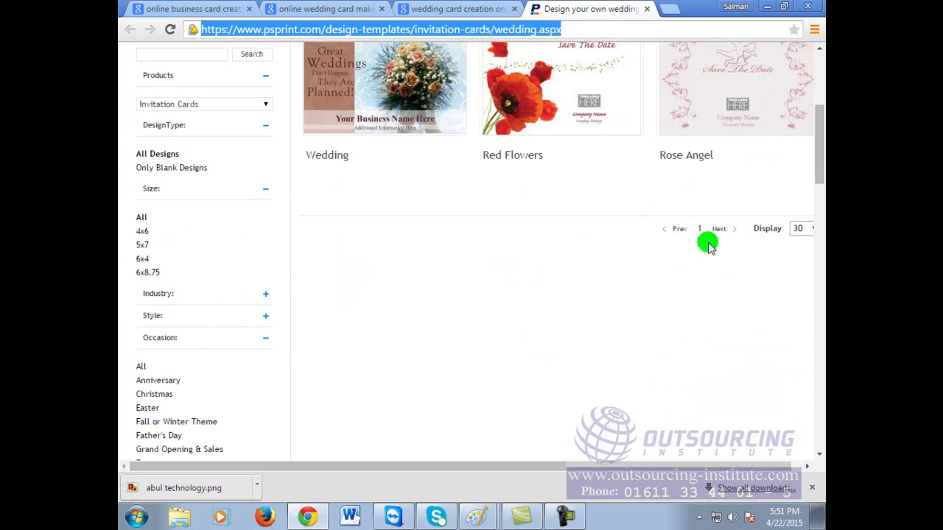
{"action": "scroll", "coordinate": [708, 247], "scroll_direction": "up", "scroll_amount": 2}
{"action": "left_click", "coordinate": [540, 208]}
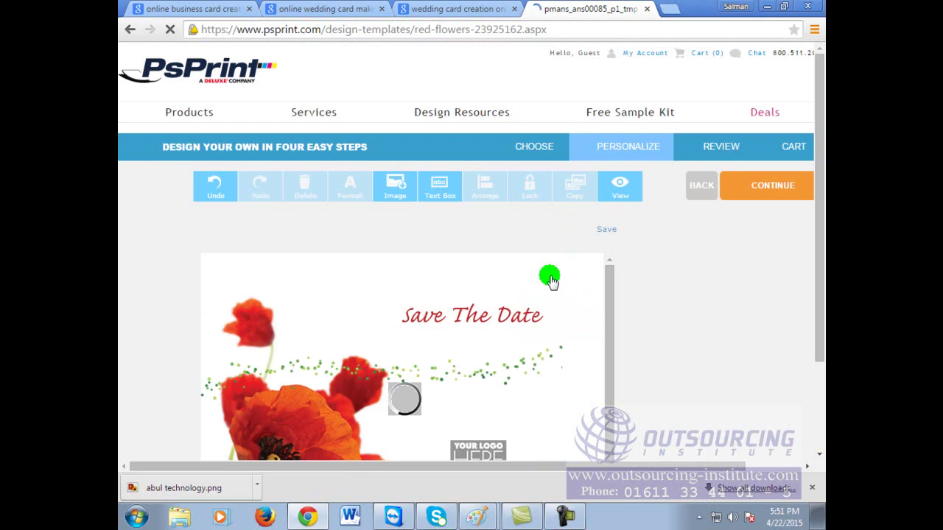
Step: Scroll down the Red Flowers Personalize page as the card editor loads
{"action": "scroll", "coordinate": [562, 274], "scroll_direction": "down", "scroll_amount": 1}
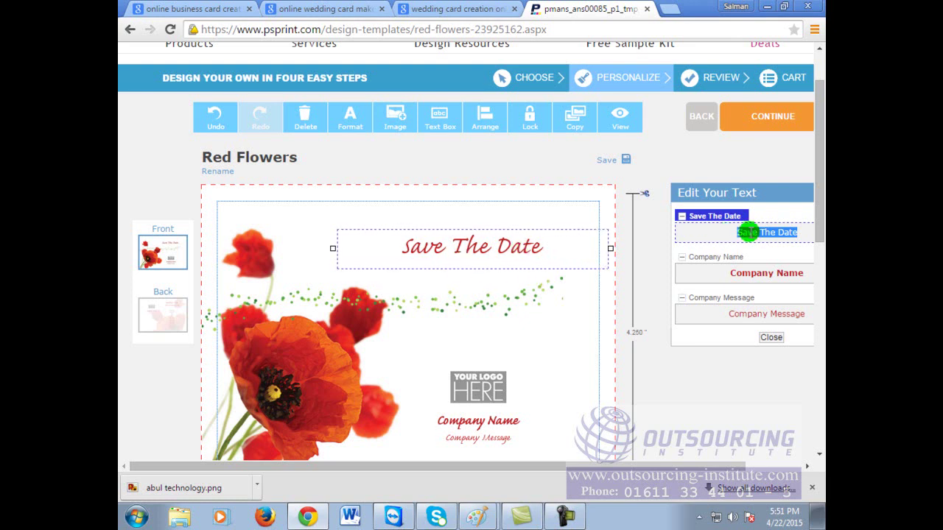
Step: Change the heading to '31 February 2015' and Company Name to the groom's name
{"action": "left_click_drag", "start_coordinate": [706, 466], "coordinate": [758, 463]}
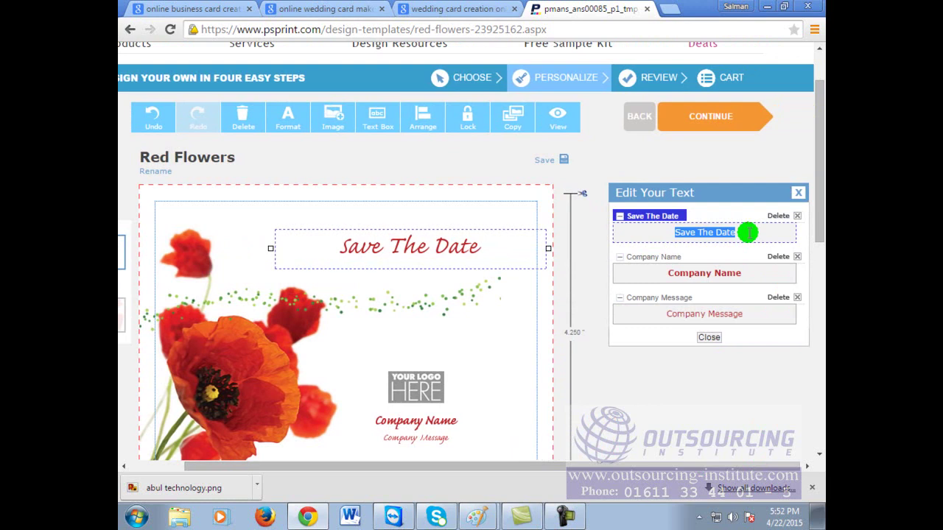
{"action": "type", "text": "31 February"}
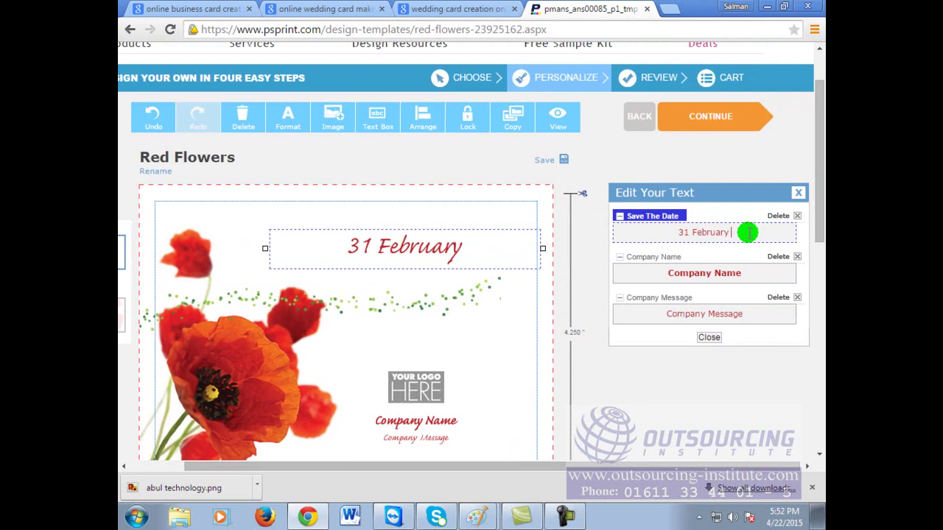
{"action": "type", "text": "2015"}
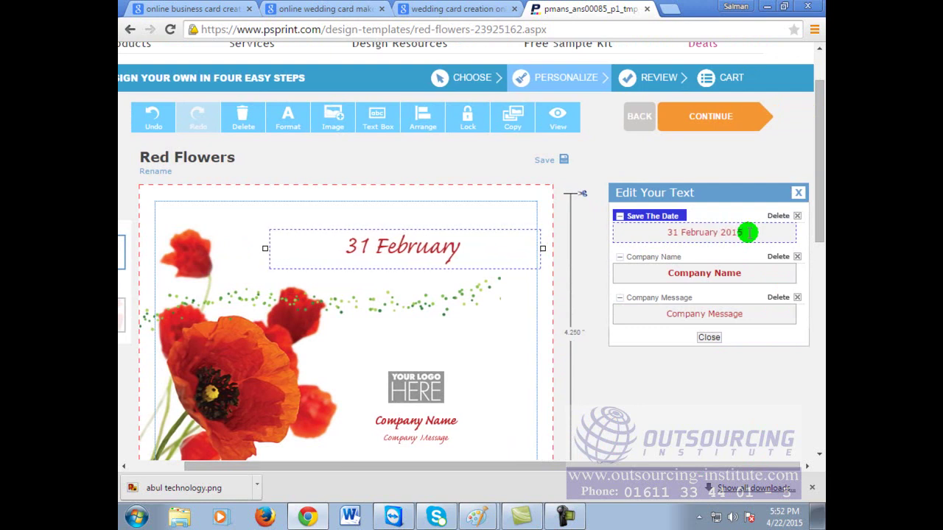
{"action": "left_click", "coordinate": [685, 272]}
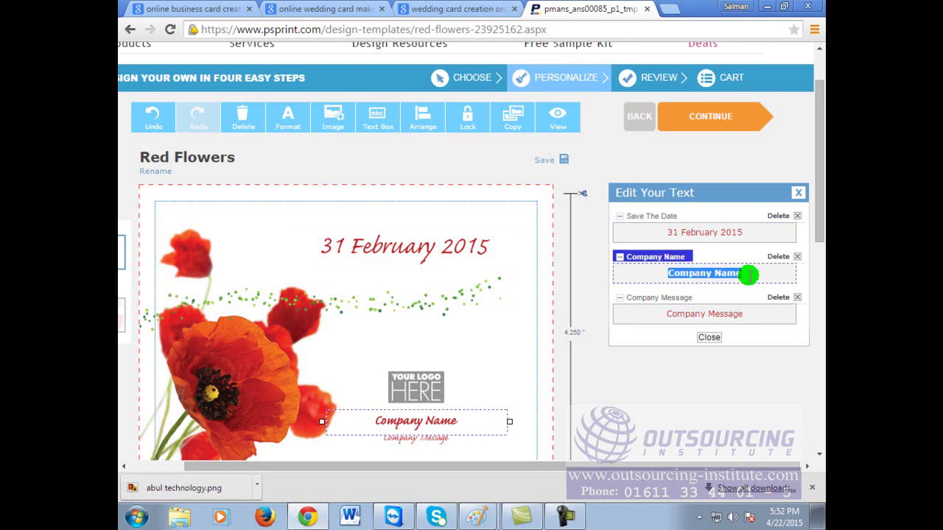
{"action": "type", "text": "Abul & co."}
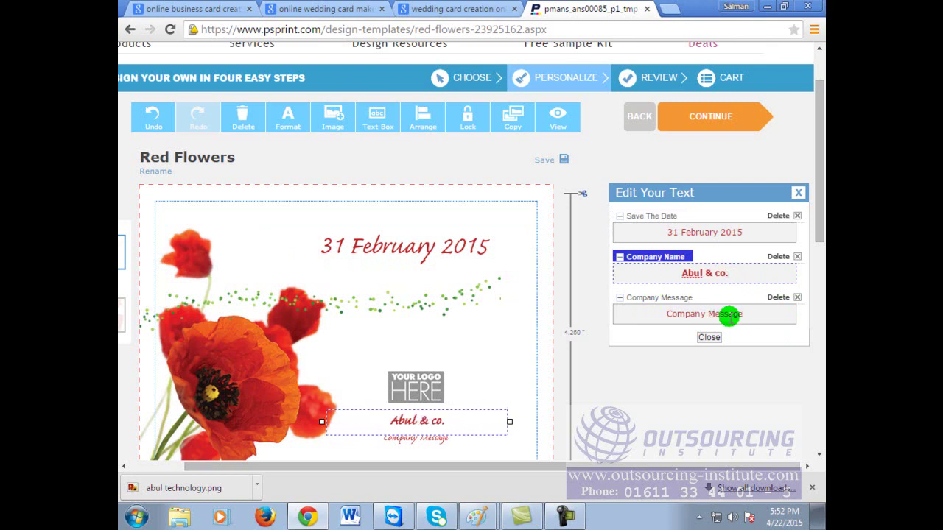
Step: Select the Company Message field and scroll the editor to review the card
{"action": "left_click", "coordinate": [750, 316]}
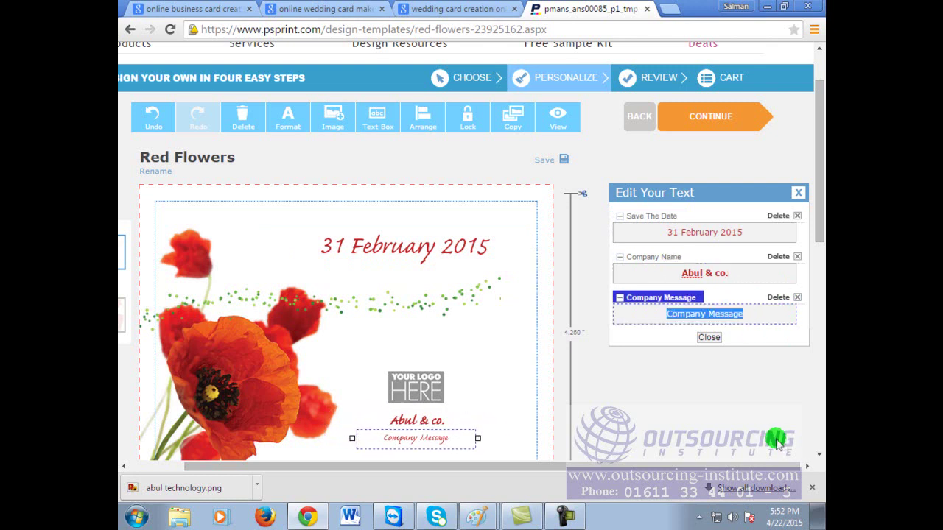
{"action": "scroll", "coordinate": [678, 435], "scroll_direction": "down", "scroll_amount": 2}
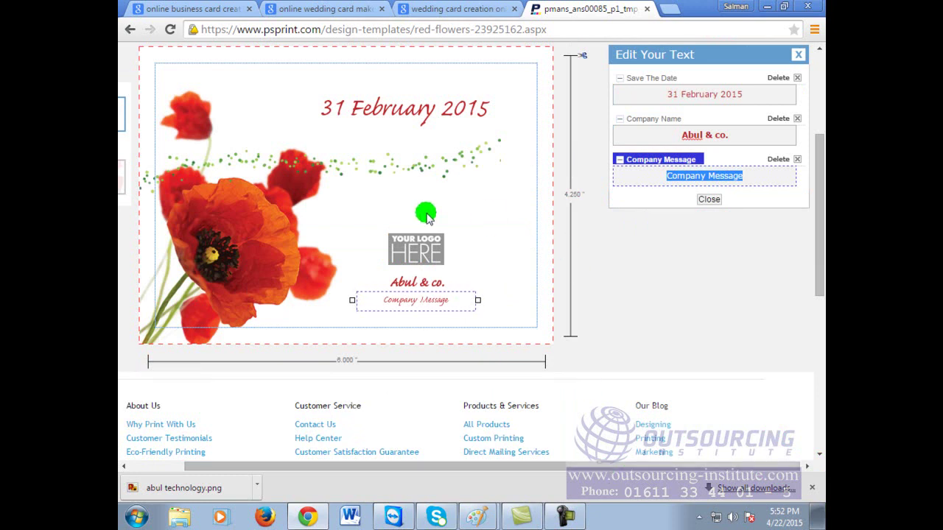
{"action": "scroll", "coordinate": [555, 404], "scroll_direction": "up", "scroll_amount": 3}
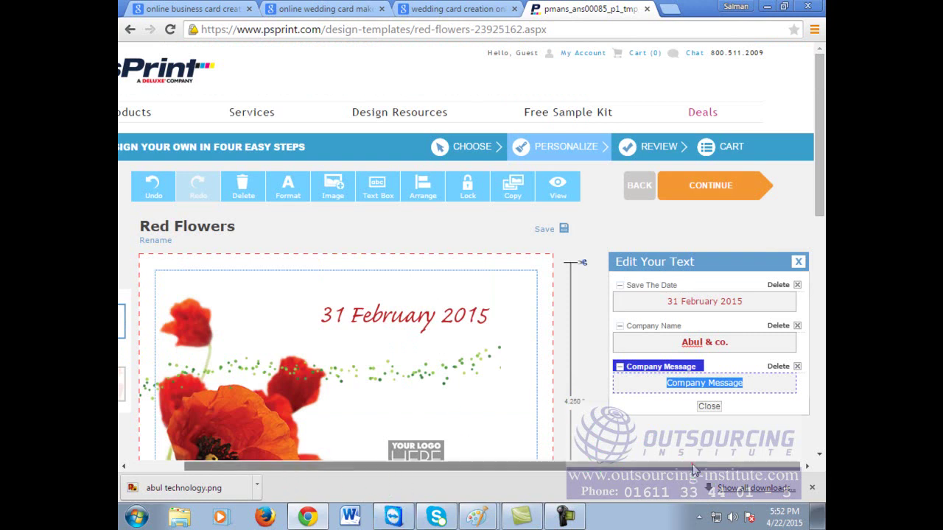
{"action": "scroll", "coordinate": [691, 460], "scroll_direction": "left", "scroll_amount": 1}
{"action": "scroll", "coordinate": [616, 354], "scroll_direction": "down", "scroll_amount": 2}
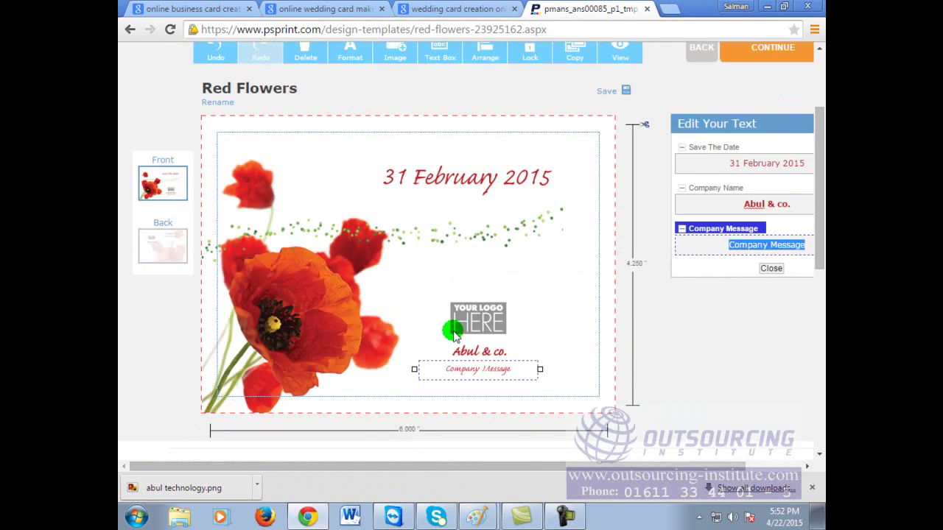
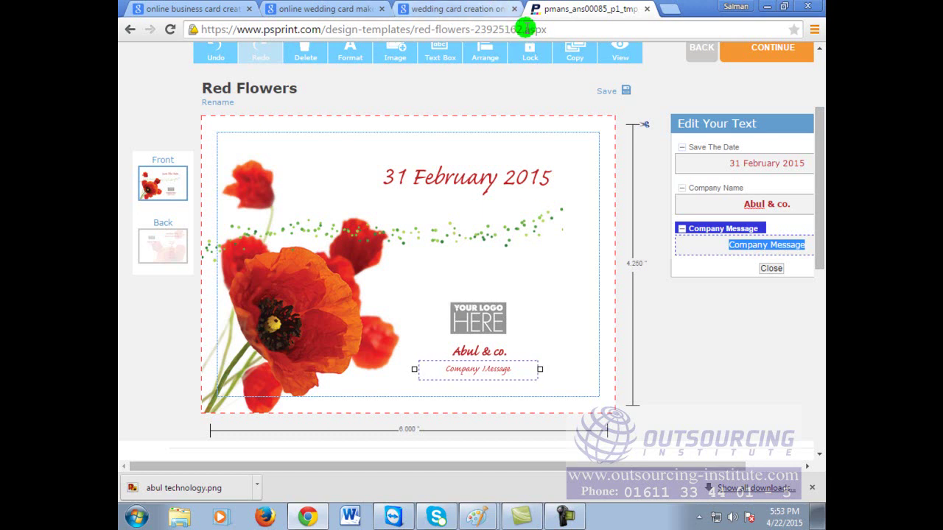
{"action": "left_click", "coordinate": [557, 26]}
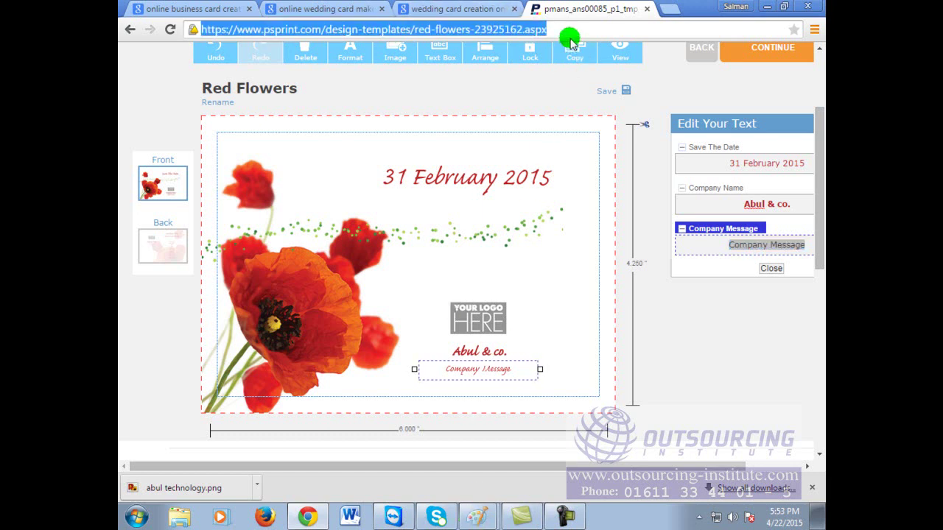
{"action": "left_click", "coordinate": [573, 25]}
{"action": "left_click", "coordinate": [572, 25]}
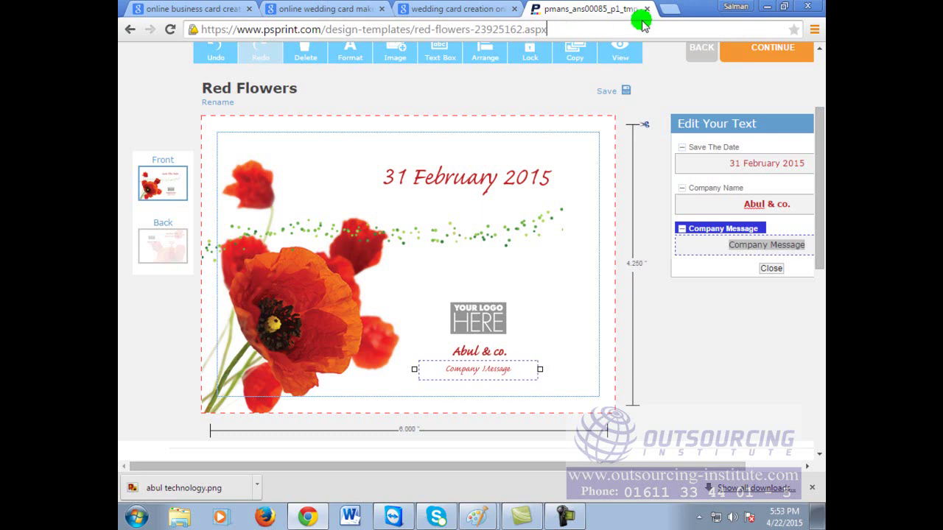
{"action": "left_click", "coordinate": [669, 8]}
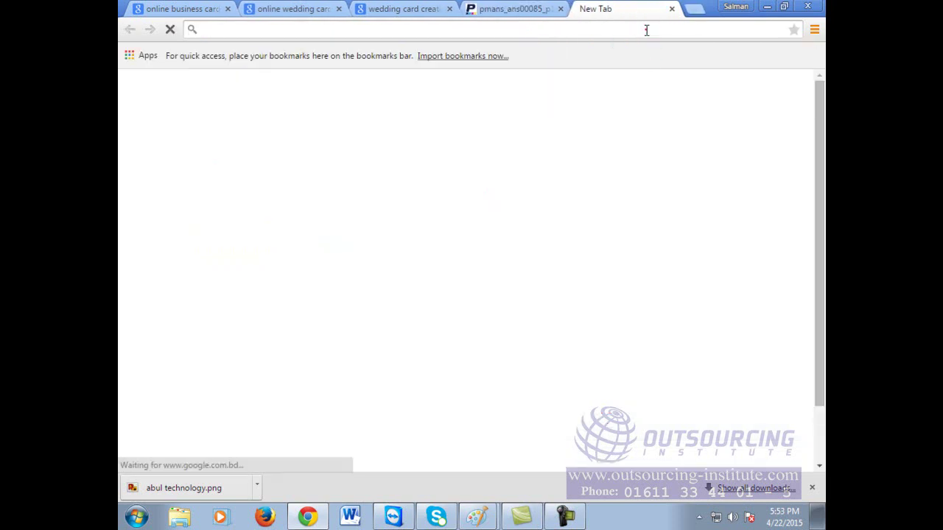
{"action": "type", "text": "www.image."}
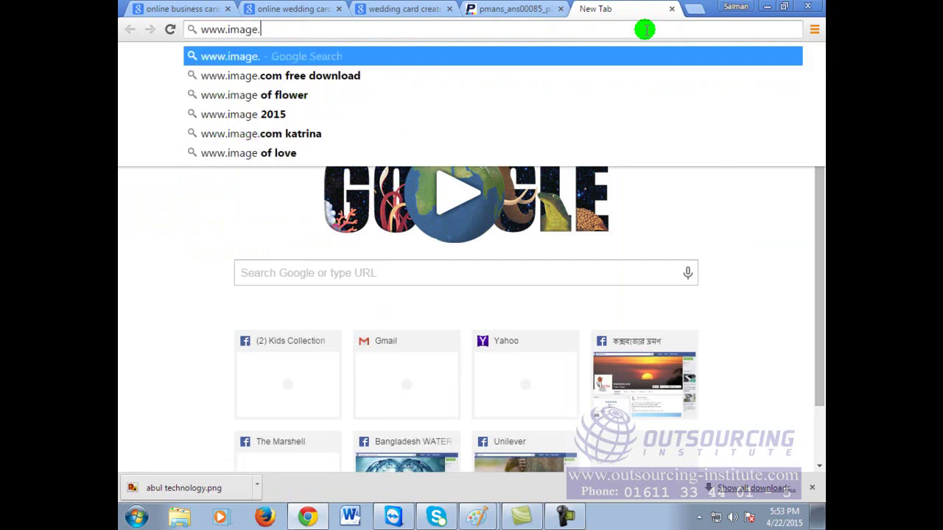
{"action": "type", "text": "google.com"}
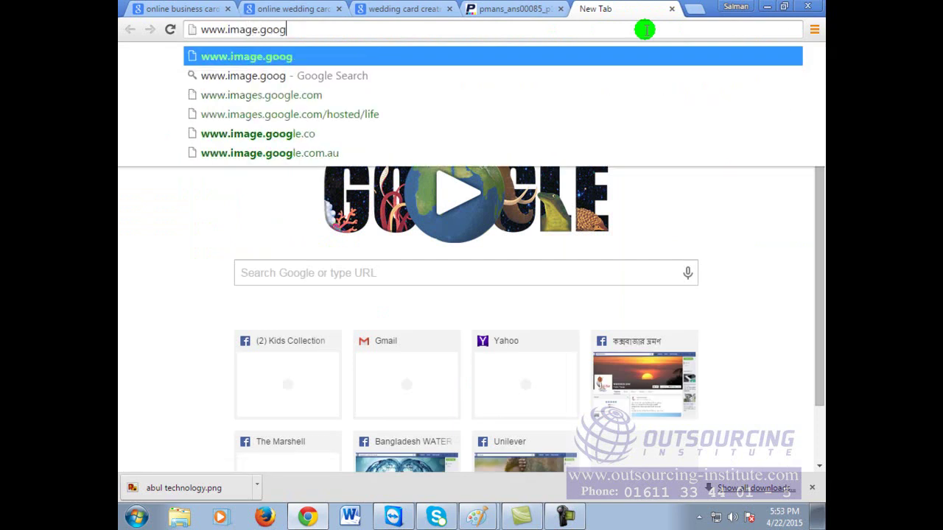
{"action": "key", "text": "Return"}
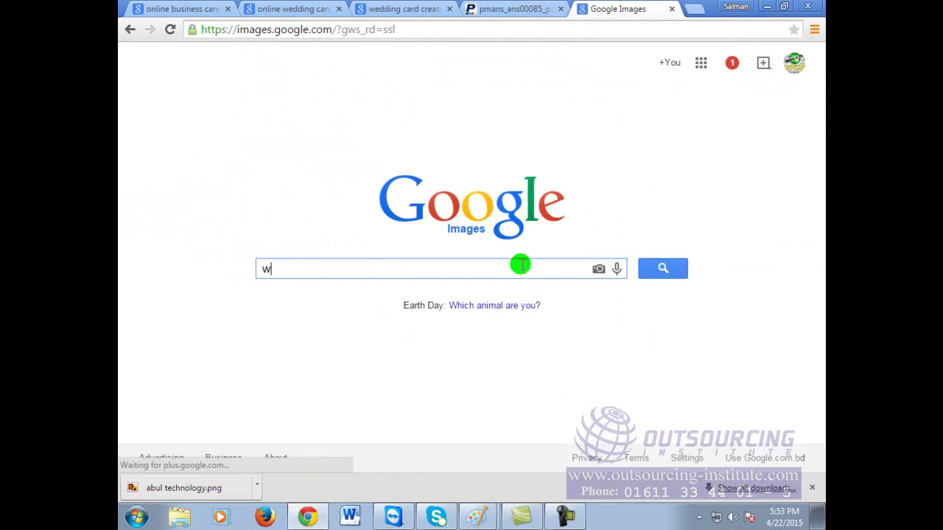
{"action": "type", "text": "weeding car"}
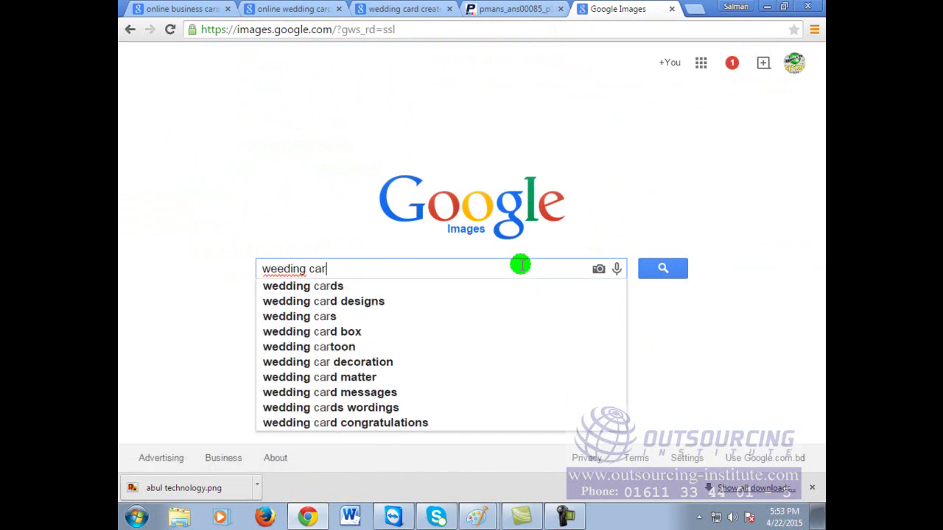
{"action": "key", "text": "BackSpace"}
{"action": "key", "text": "BackSpace"}
{"action": "key", "text": "BackSpace"}
{"action": "key", "text": "BackSpace"}
{"action": "key", "text": "BackSpace"}
{"action": "key", "text": "BackSpace"}
{"action": "key", "text": "BackSpace"}
{"action": "key", "text": "BackSpace"}
{"action": "key", "text": "BackSpace"}
{"action": "type", "text": "dding card"}
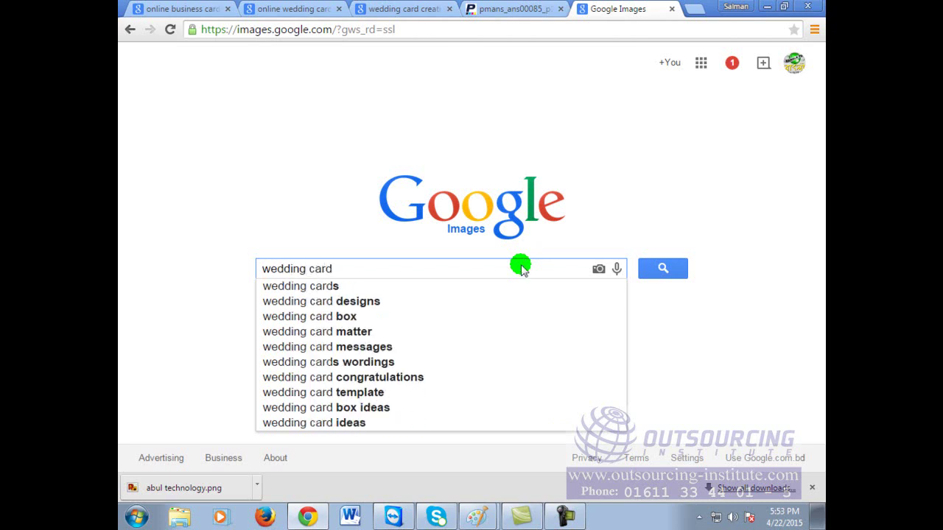
{"action": "key", "text": "Return"}
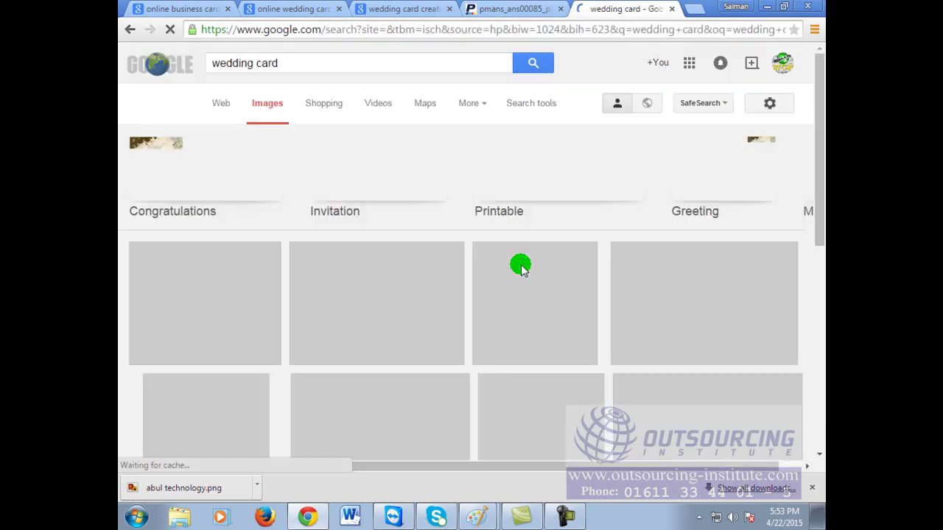
Step: Browse the wedding card results, previewing the Steve & Paula card and a gold-rings card
{"action": "scroll", "coordinate": [492, 269], "scroll_direction": "down", "scroll_amount": 2}
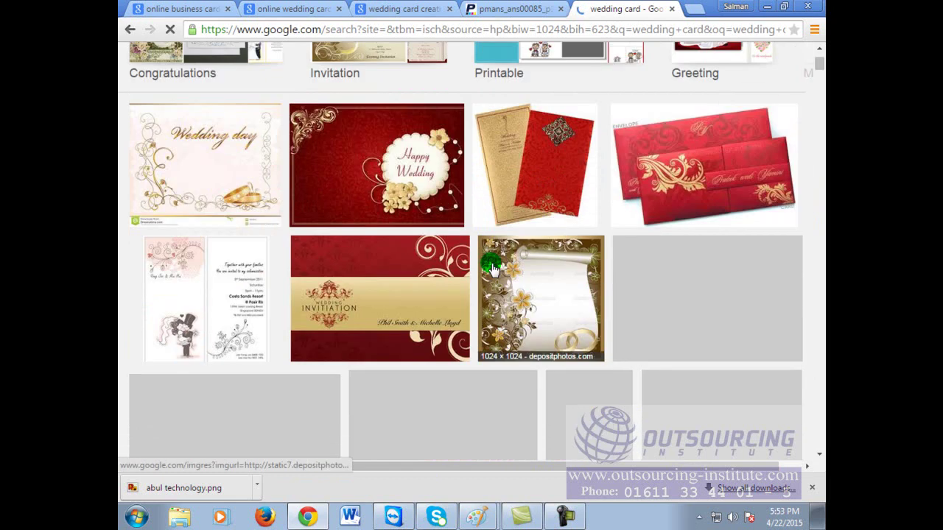
{"action": "scroll", "coordinate": [492, 269], "scroll_direction": "down", "scroll_amount": 2}
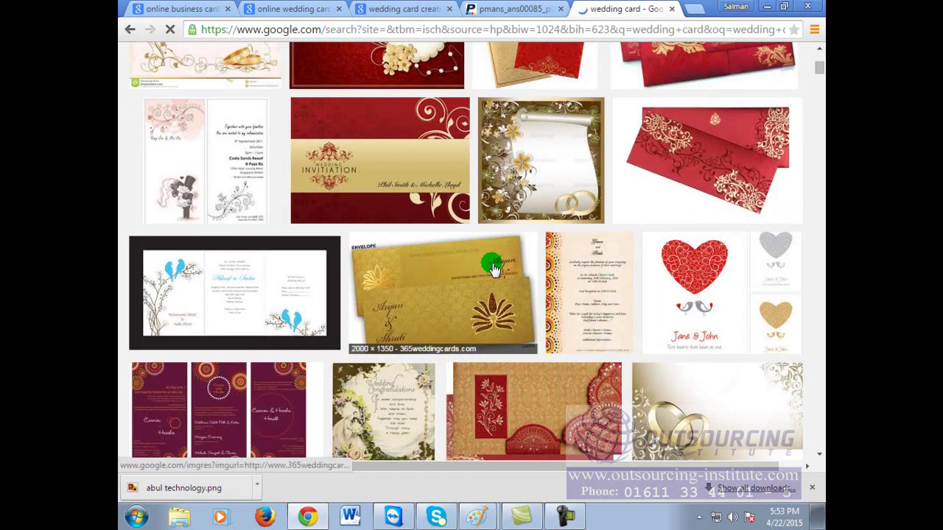
{"action": "scroll", "coordinate": [493, 269], "scroll_direction": "down", "scroll_amount": 2}
{"action": "scroll", "coordinate": [492, 269], "scroll_direction": "down", "scroll_amount": 3}
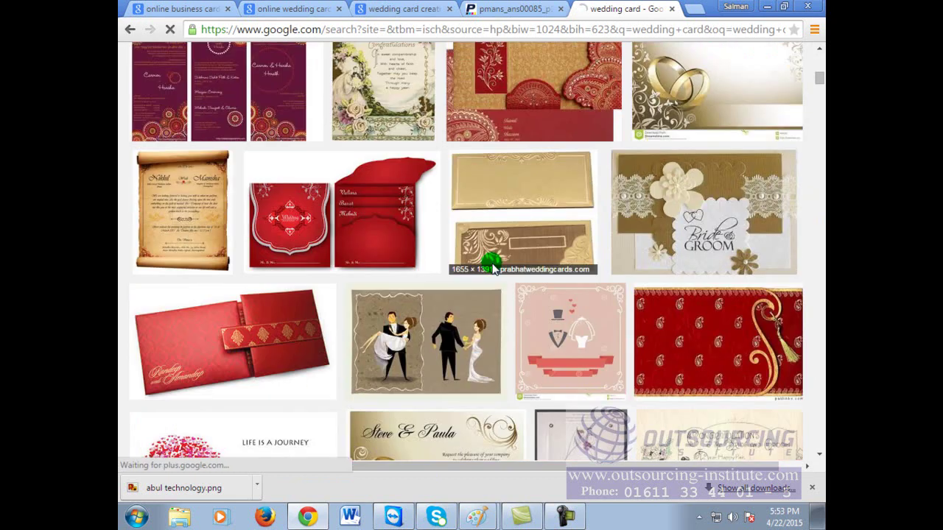
{"action": "scroll", "coordinate": [492, 268], "scroll_direction": "down", "scroll_amount": 3}
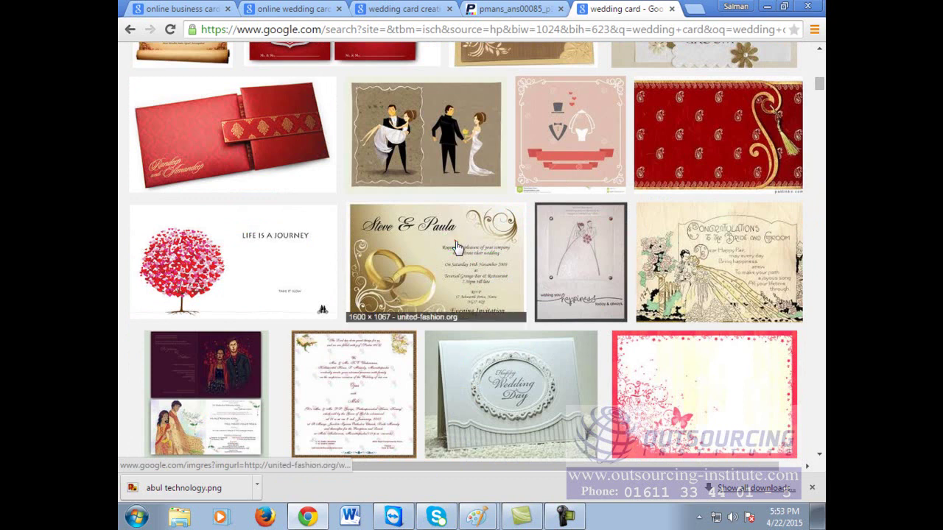
{"action": "left_click", "coordinate": [455, 245]}
{"action": "left_click", "coordinate": [456, 247]}
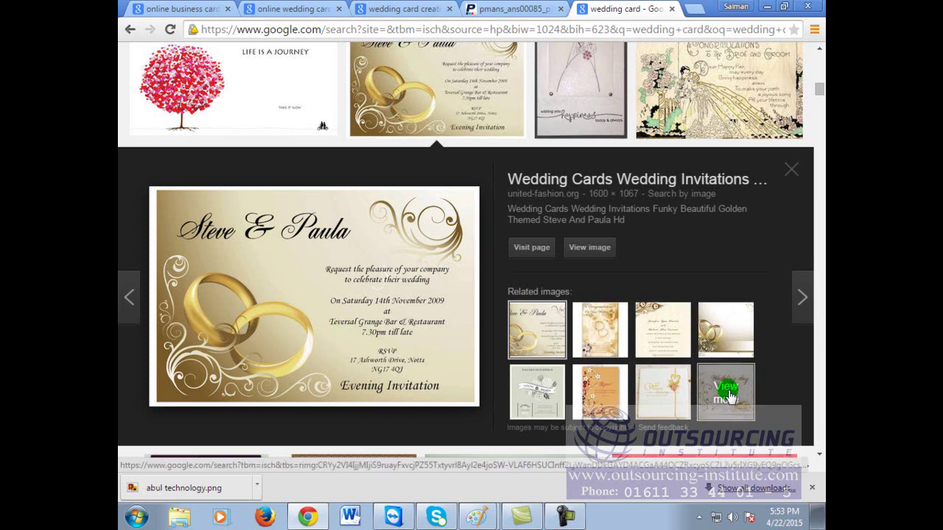
{"action": "scroll", "coordinate": [728, 396], "scroll_direction": "down", "scroll_amount": 3}
{"action": "left_click", "coordinate": [726, 122]}
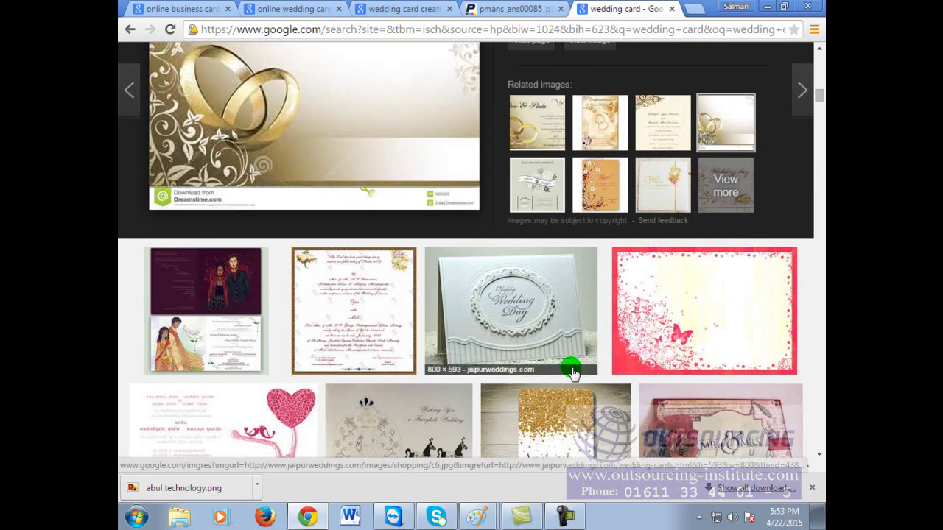
{"action": "scroll", "coordinate": [745, 321], "scroll_direction": "down", "scroll_amount": 3}
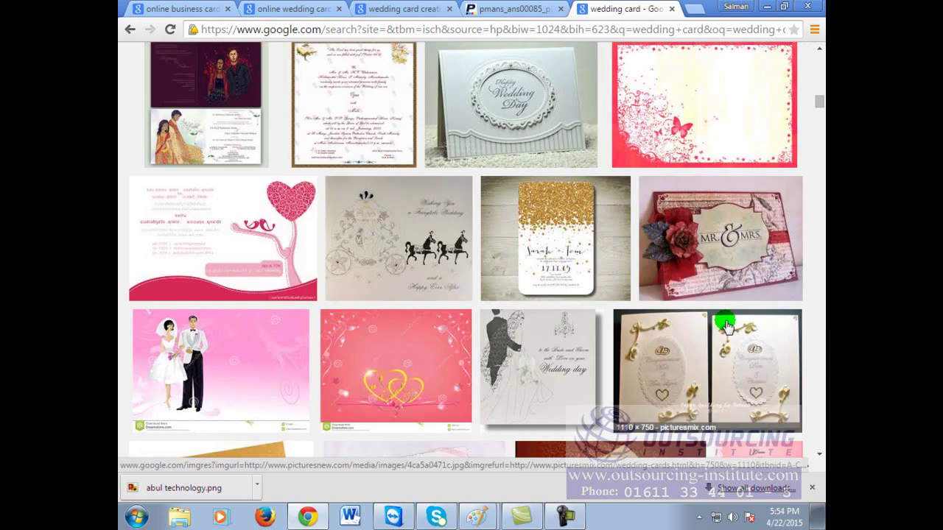
{"action": "scroll", "coordinate": [726, 324], "scroll_direction": "up", "scroll_amount": 10}
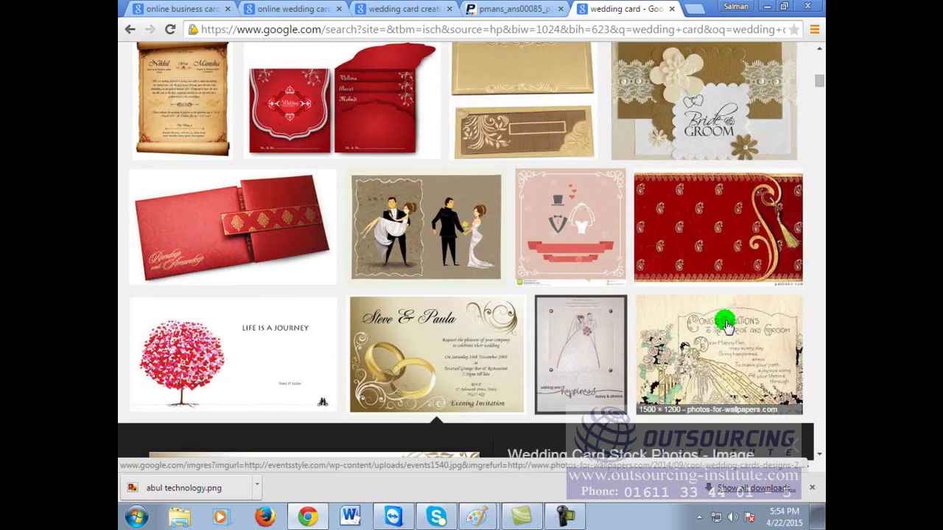
{"action": "scroll", "coordinate": [726, 324], "scroll_direction": "up", "scroll_amount": 2}
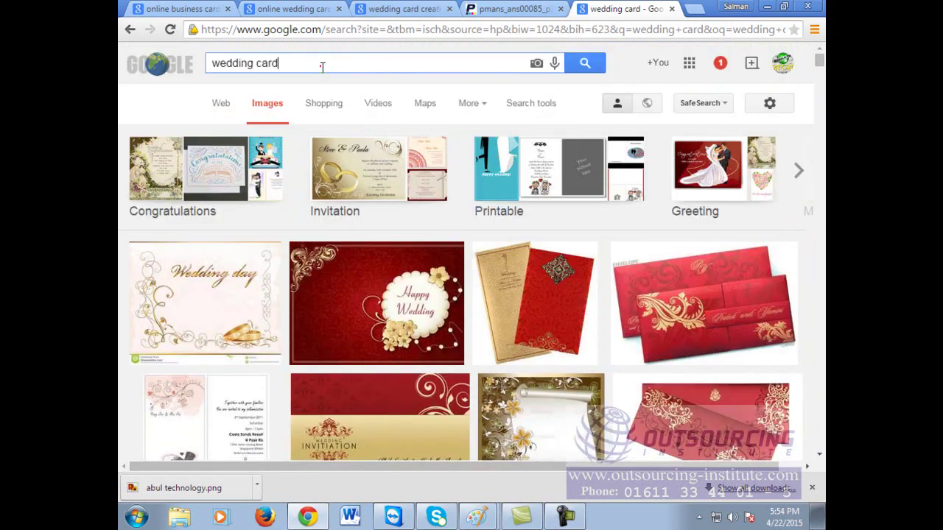
Step: Search for 'wedding card design template' images and scroll through the results
{"action": "type", "text": "tempola"}
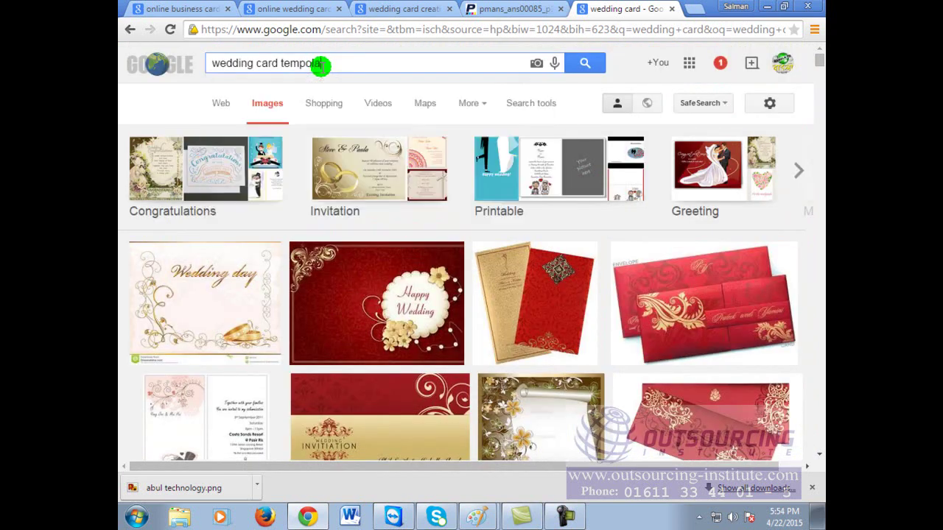
{"action": "key", "text": "BackSpace"}
{"action": "key", "text": "BackSpace"}
{"action": "key", "text": "BackSpace"}
{"action": "key", "text": "BackSpace"}
{"action": "key", "text": "BackSpace"}
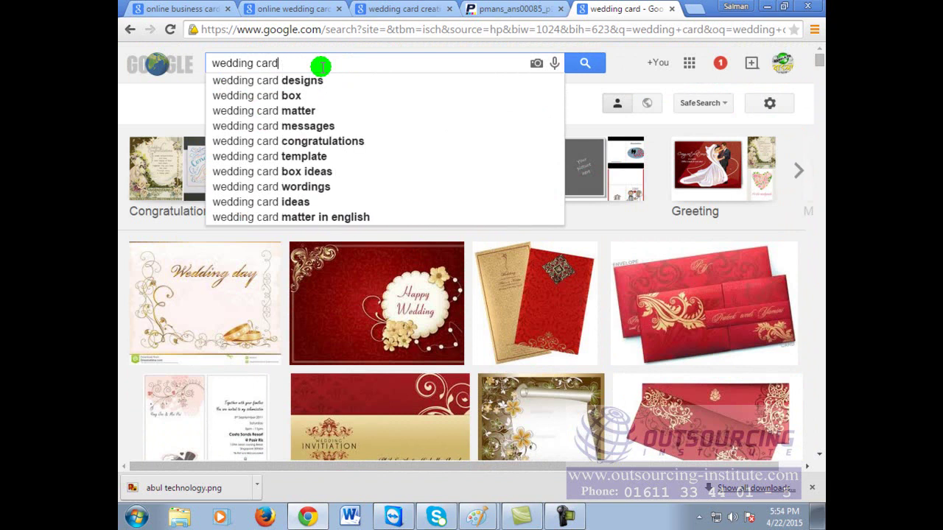
{"action": "type", "text": "design tem"}
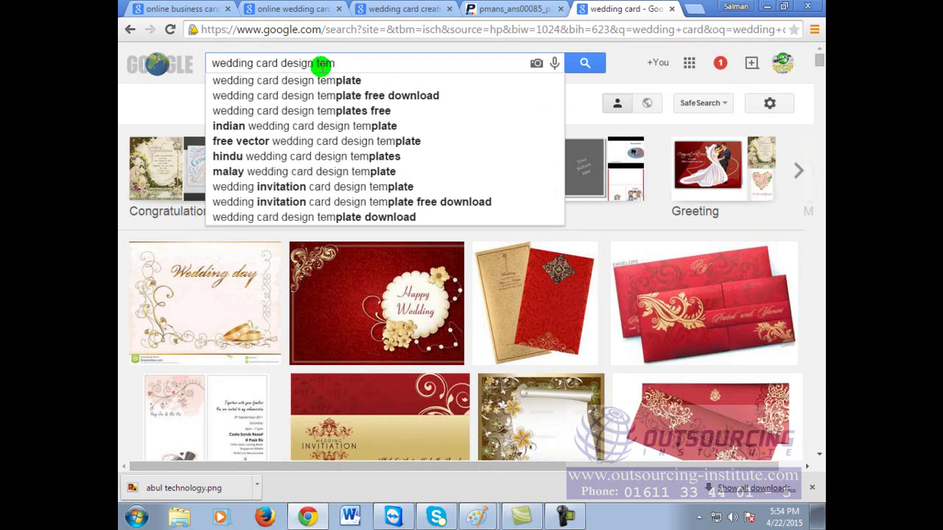
{"action": "left_click", "coordinate": [364, 81]}
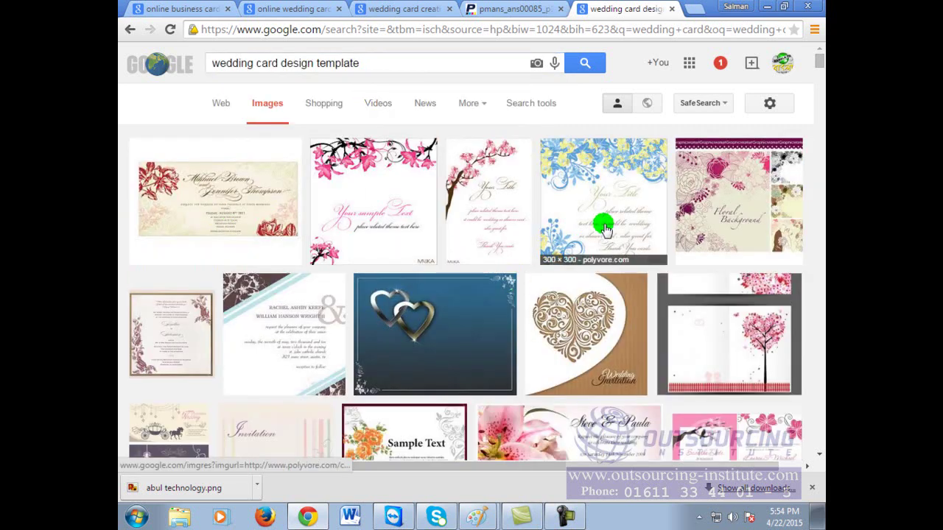
{"action": "scroll", "coordinate": [586, 238], "scroll_direction": "down", "scroll_amount": 5}
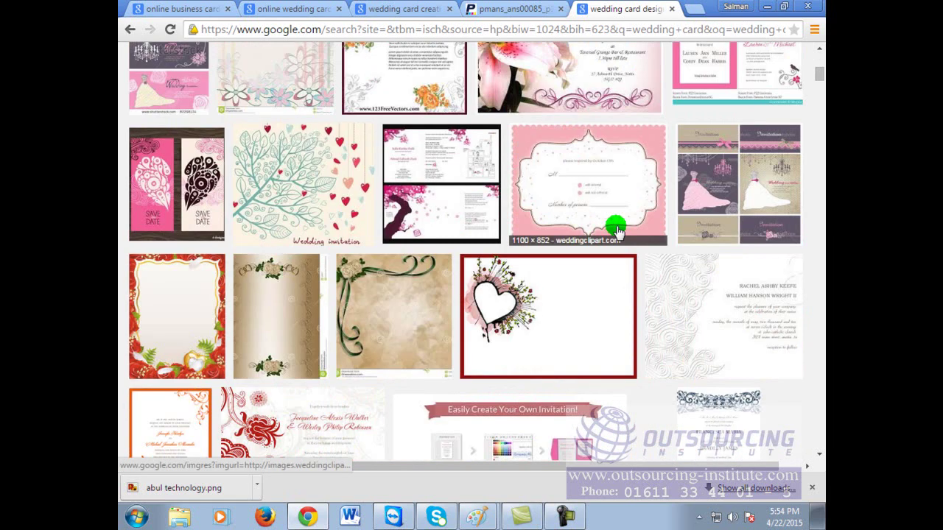
{"action": "scroll", "coordinate": [617, 230], "scroll_direction": "down", "scroll_amount": 3}
{"action": "scroll", "coordinate": [617, 231], "scroll_direction": "down", "scroll_amount": 3}
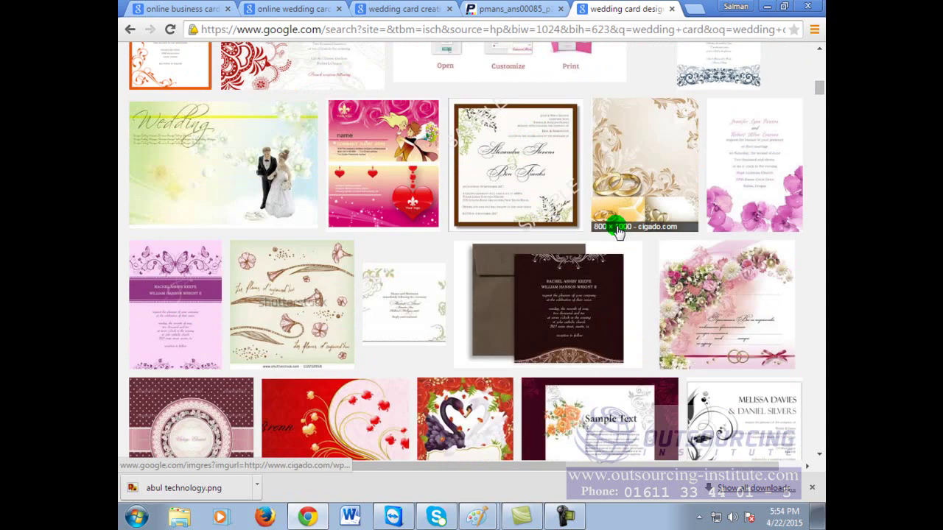
Step: Preview the wedding couple card and save it as wedding-invitation-card-template-2.jpg
{"action": "left_click", "coordinate": [254, 187]}
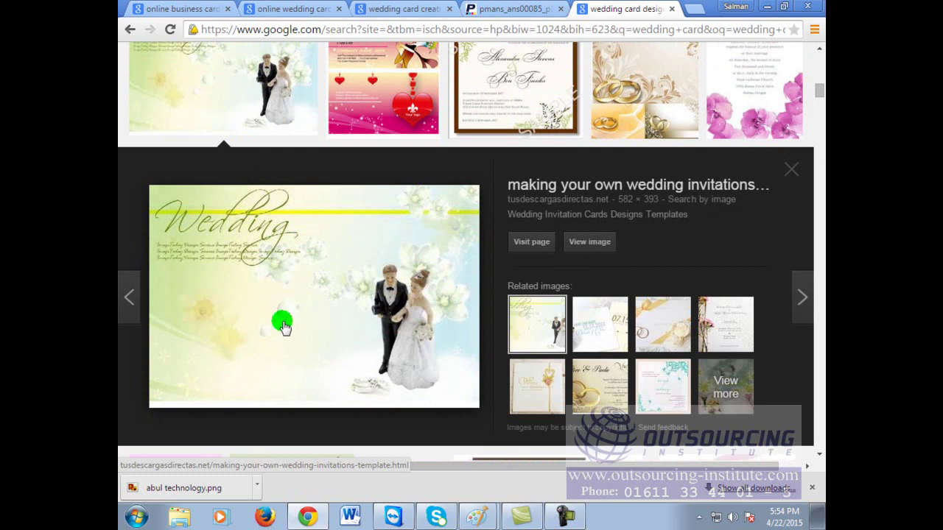
{"action": "right_click", "coordinate": [368, 272]}
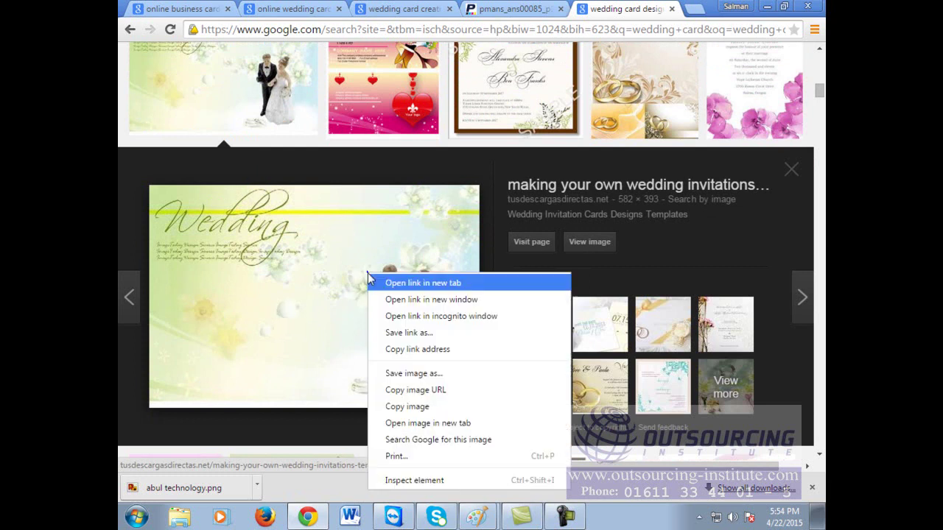
{"action": "left_click", "coordinate": [425, 381]}
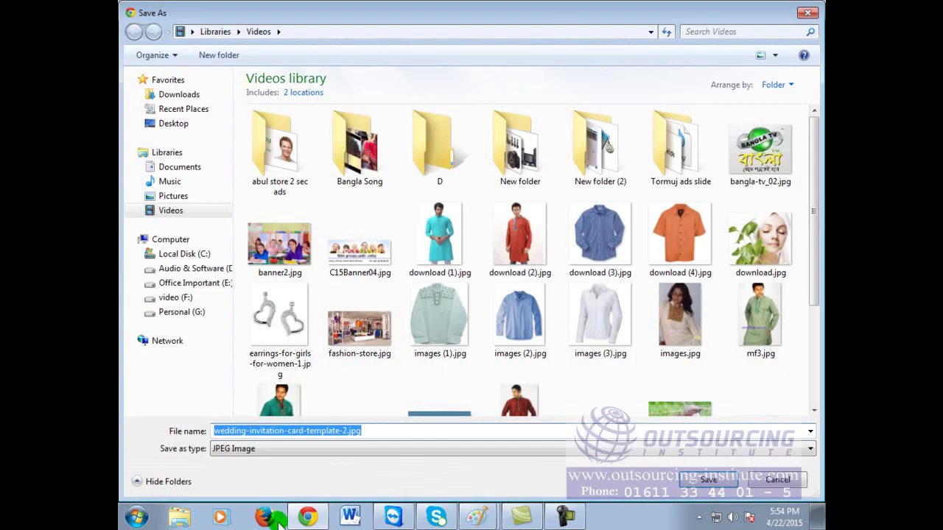
{"action": "left_click", "coordinate": [708, 480]}
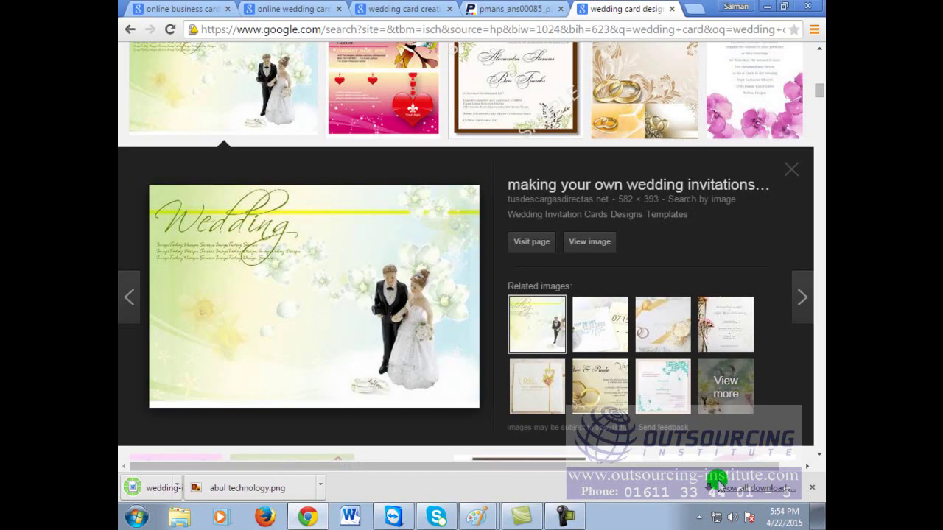
Step: Cancel Word's garbled conversion of the downloaded jpg, close Word, and minimize Chrome
{"action": "left_click", "coordinate": [198, 489]}
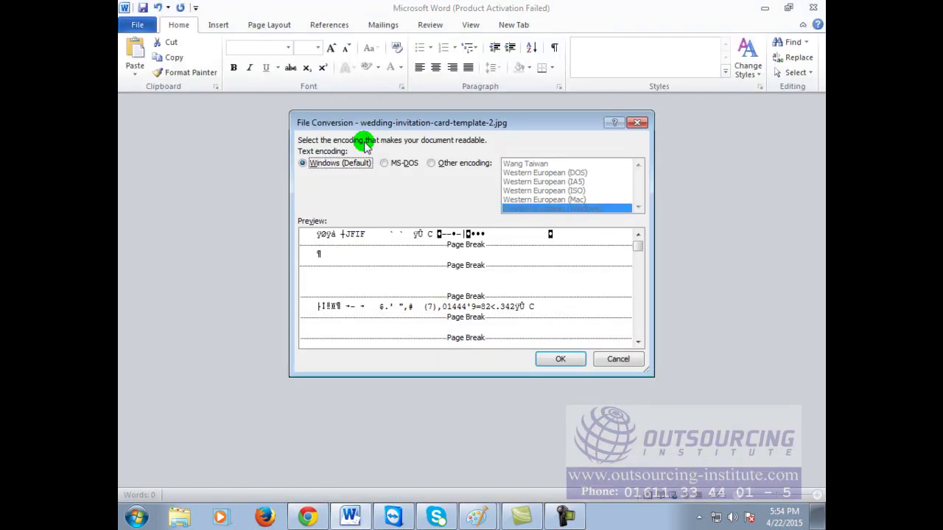
{"action": "left_click", "coordinate": [610, 361]}
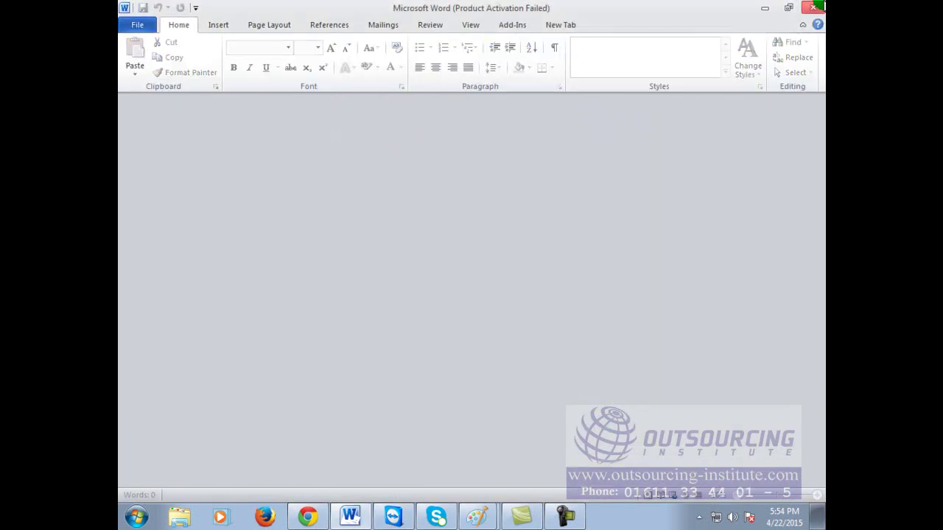
{"action": "left_click", "coordinate": [812, 8]}
{"action": "right_click", "coordinate": [198, 494]}
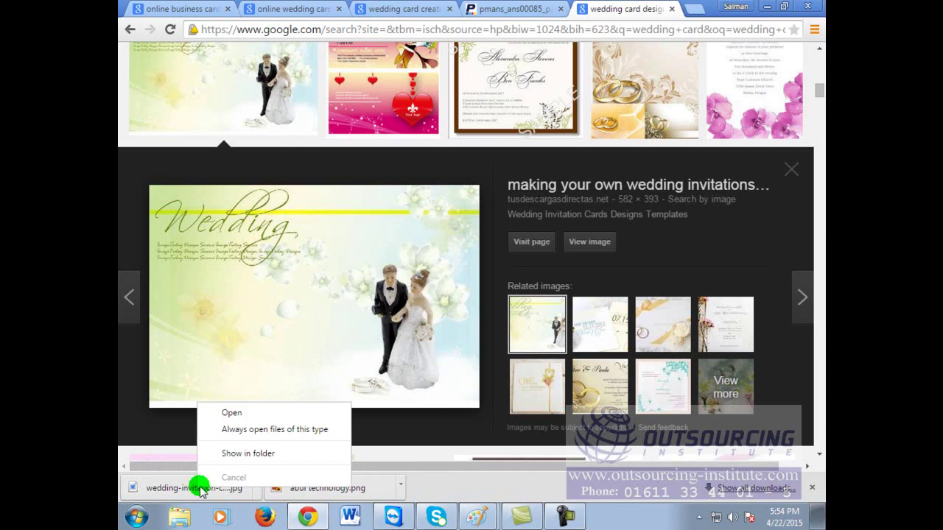
{"action": "left_click", "coordinate": [767, 6]}
Step: Minimize both Paint windows and open the Videos library from Computer
{"action": "left_click", "coordinate": [767, 8]}
{"action": "left_click", "coordinate": [766, 8]}
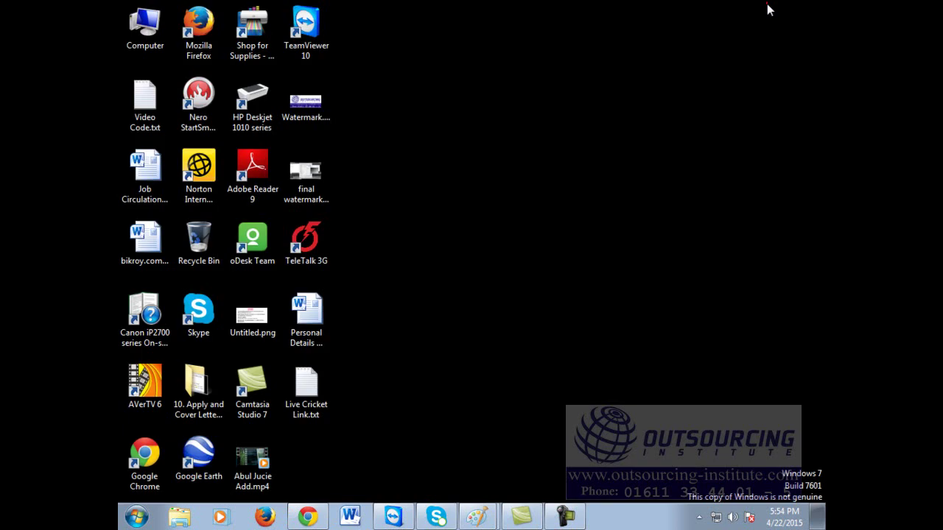
{"action": "double_click", "coordinate": [150, 33]}
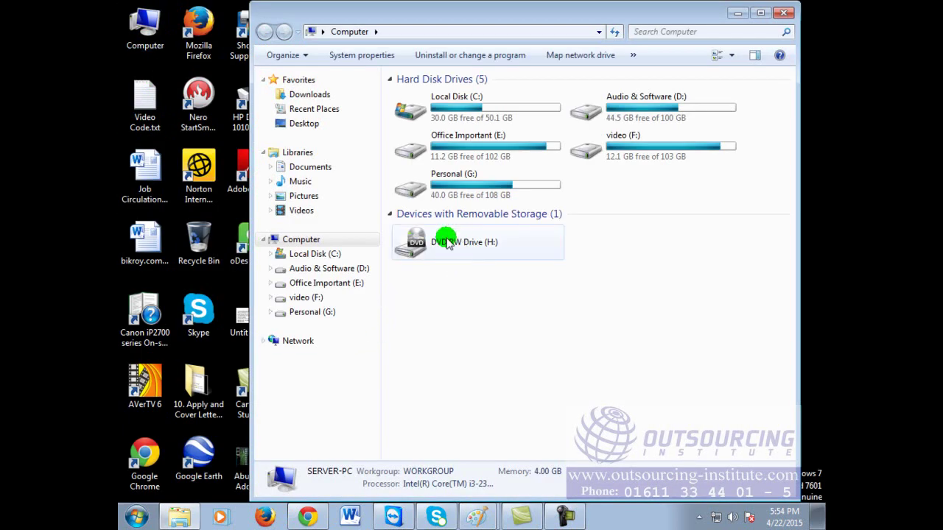
{"action": "left_click", "coordinate": [301, 211]}
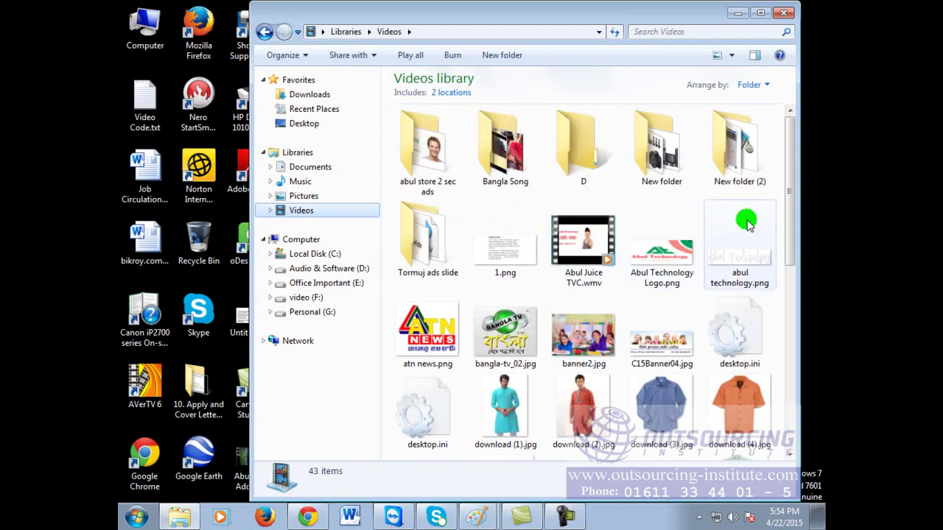
{"action": "left_click_drag", "start_coordinate": [792, 164], "coordinate": [798, 398]}
Step: Dismiss Word's failed opening of wedding-invitation-card-template-2.jpg and bring up the file's context menu
{"action": "double_click", "coordinate": [591, 390]}
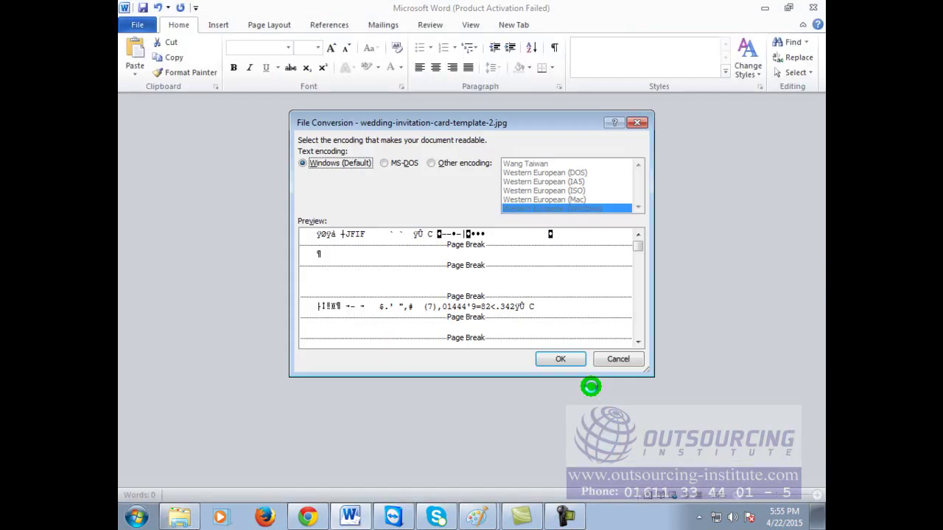
{"action": "left_click", "coordinate": [623, 359]}
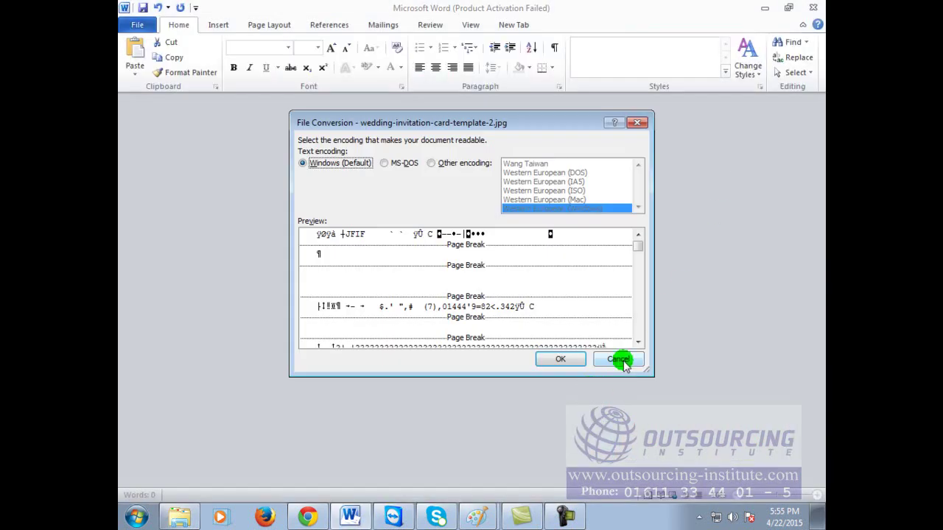
{"action": "left_click", "coordinate": [816, 8]}
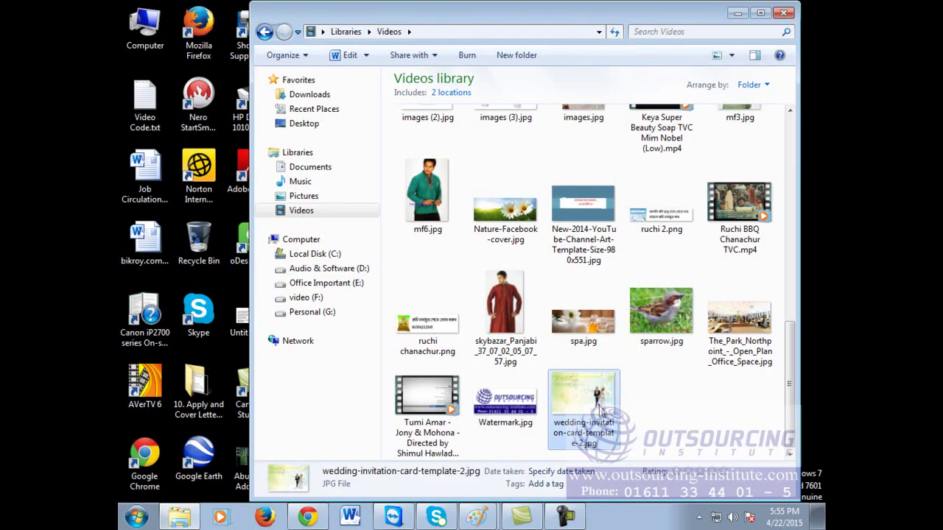
{"action": "right_click", "coordinate": [599, 407]}
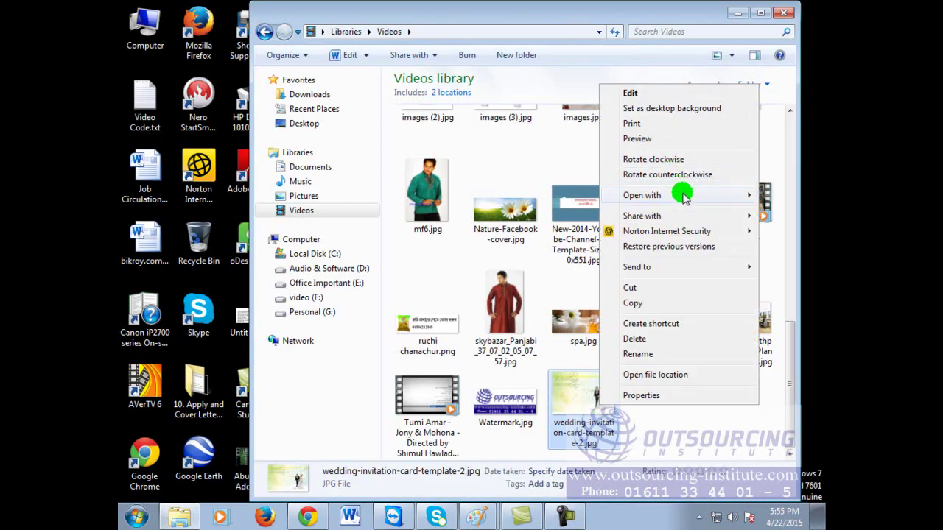
Step: Open the jpg with Paint and draw a 16-point text box below the Wedding heading
{"action": "mouse_move", "coordinate": [737, 194]}
{"action": "left_click", "coordinate": [528, 212]}
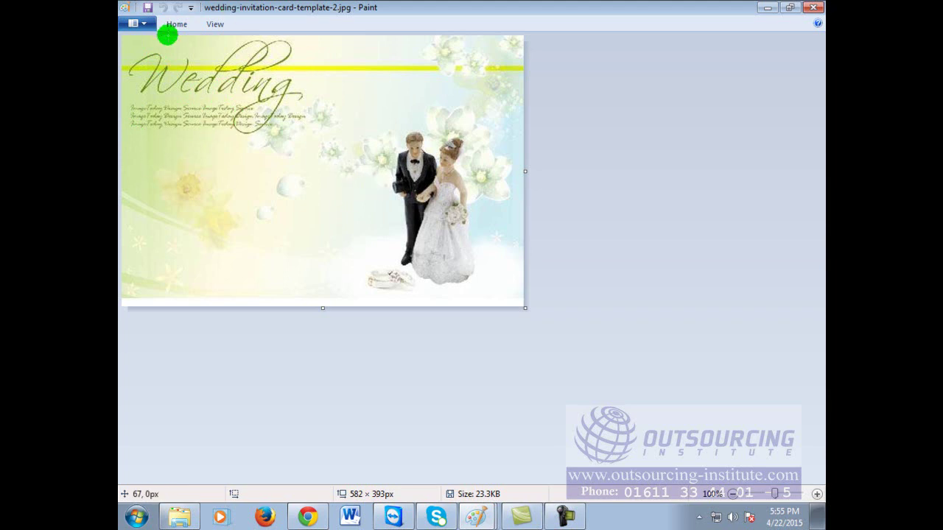
{"action": "left_click", "coordinate": [173, 25]}
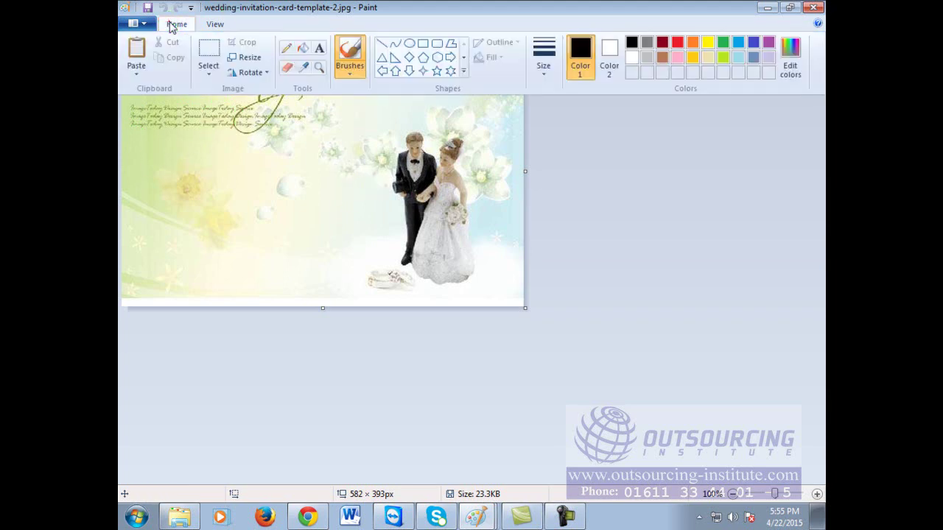
{"action": "left_click", "coordinate": [319, 48]}
{"action": "left_click", "coordinate": [145, 179]}
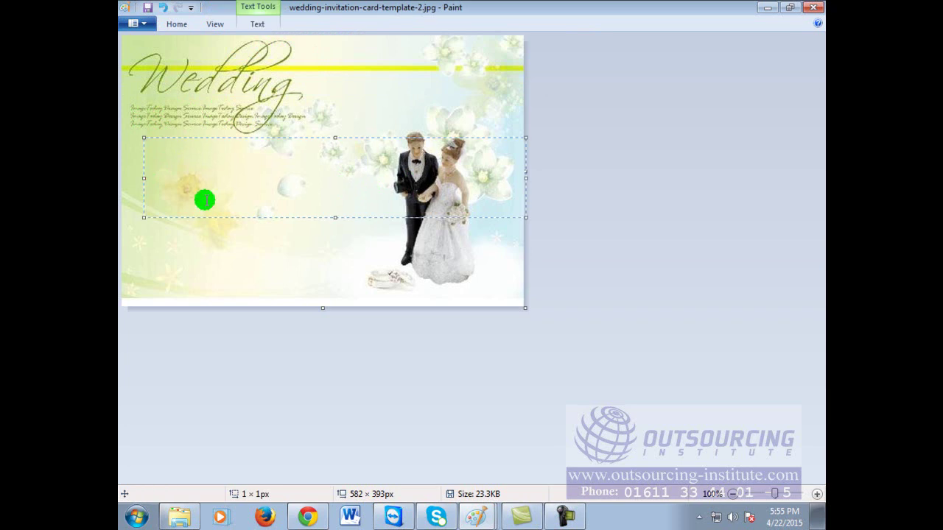
{"action": "left_click", "coordinate": [210, 68]}
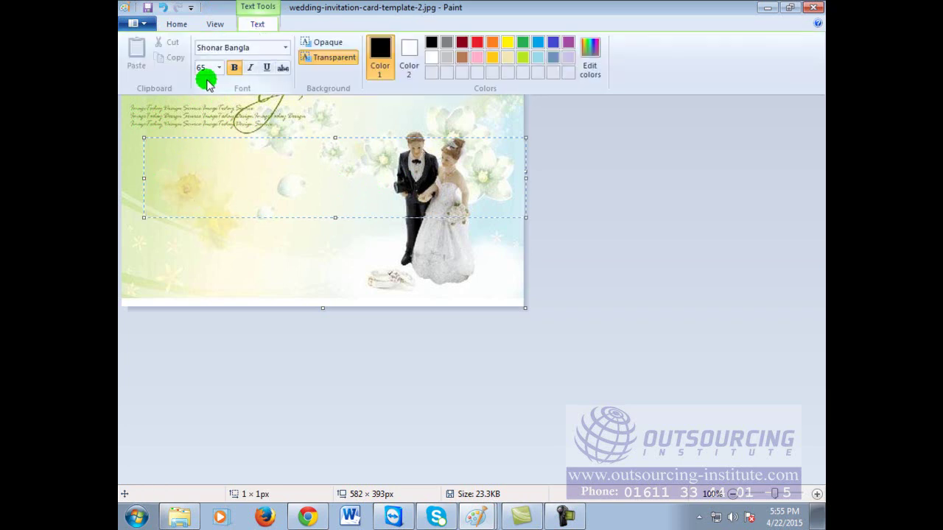
{"action": "left_click", "coordinate": [218, 67]}
{"action": "left_click", "coordinate": [206, 153]}
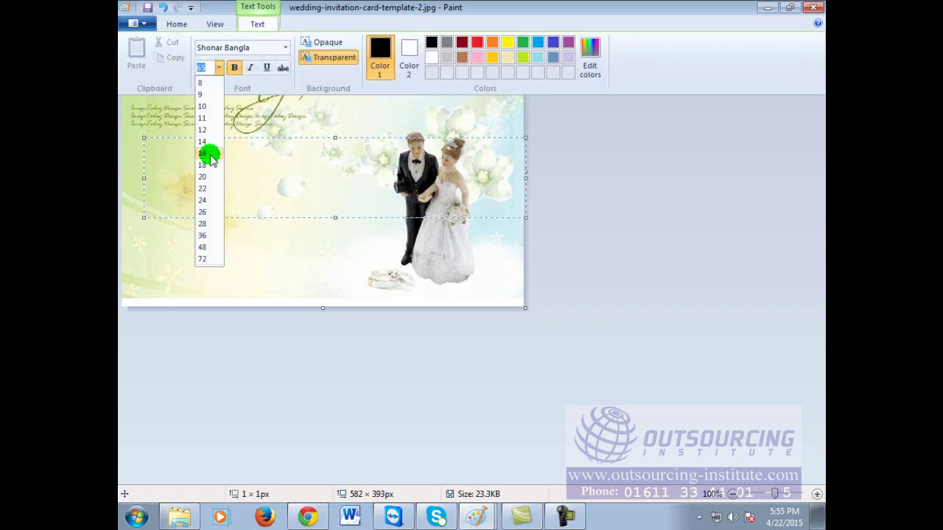
{"action": "left_click", "coordinate": [207, 174]}
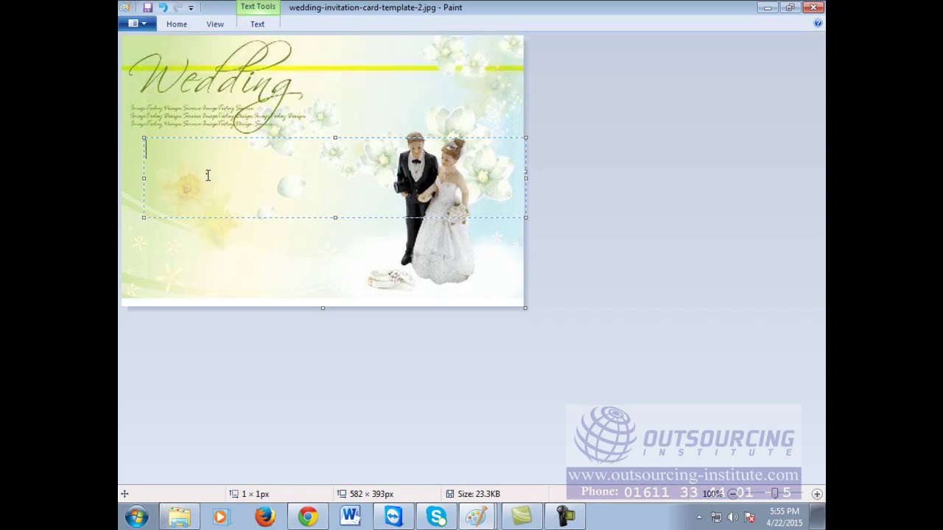
Step: Type 'We are very Happy to announce tha', the couple's names, and 'You are Invited with your facmily.'
{"action": "left_click", "coordinate": [208, 175]}
{"action": "type", "text": "We ar"}
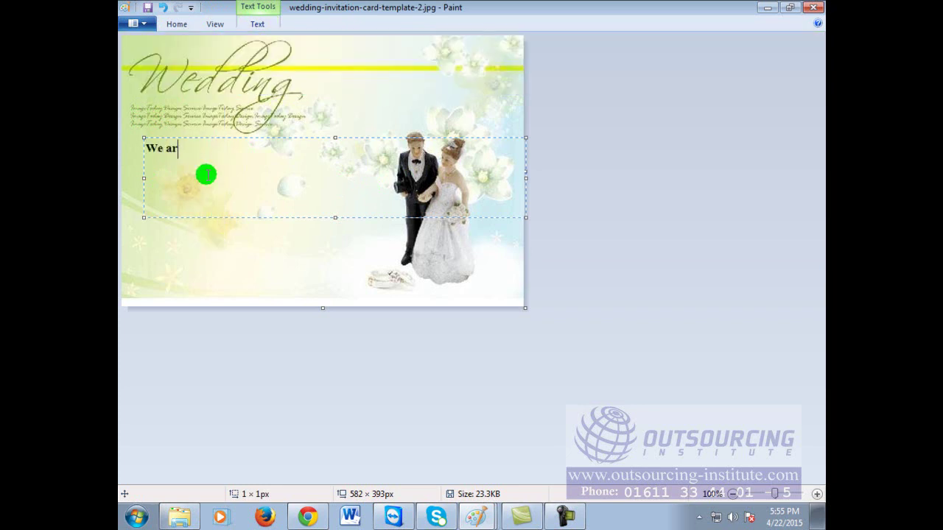
{"action": "type", "text": "e very Happy to announce "}
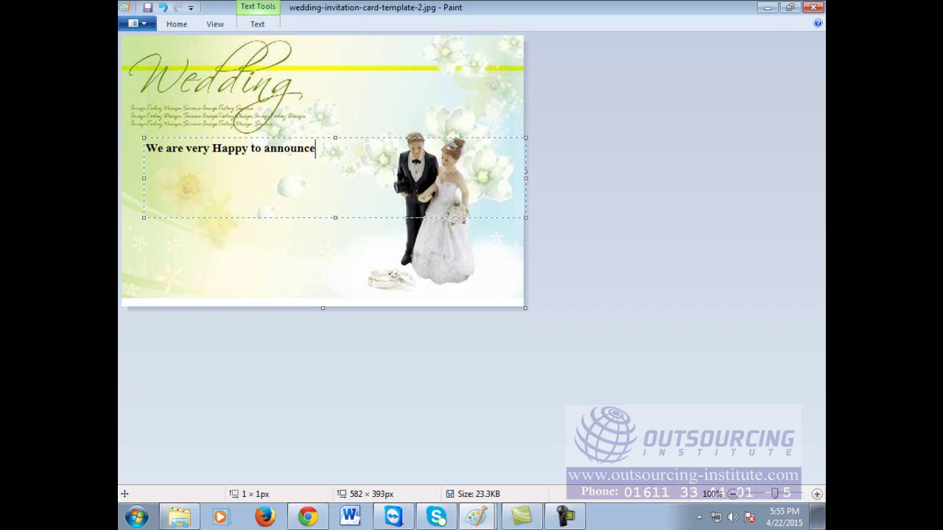
{"action": "type", "text": "tha"}
{"action": "key", "text": "Return"}
{"action": "type", "text": "ab"}
{"action": "key", "text": "BackSpace"}
{"action": "key", "text": "BackSpace"}
{"action": "type", "text": "Abul & Abuli "}
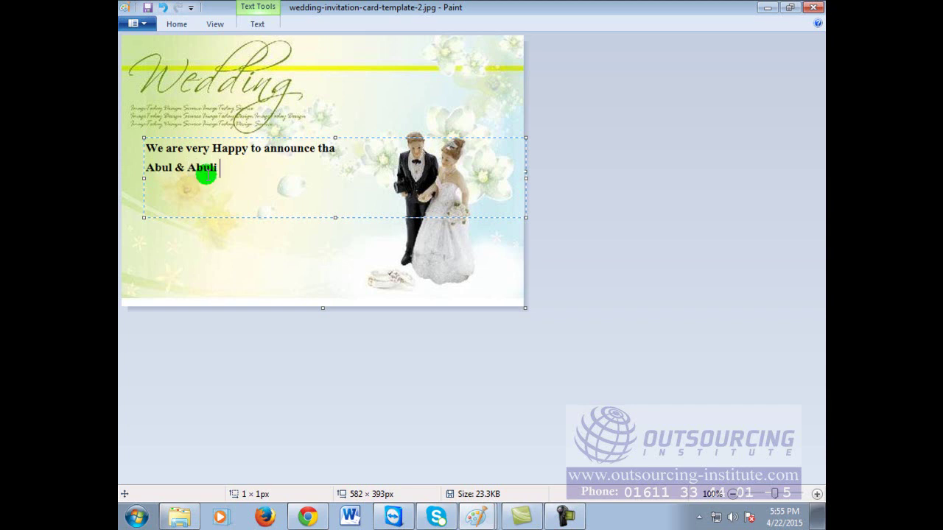
{"action": "type", "text": "Finally "}
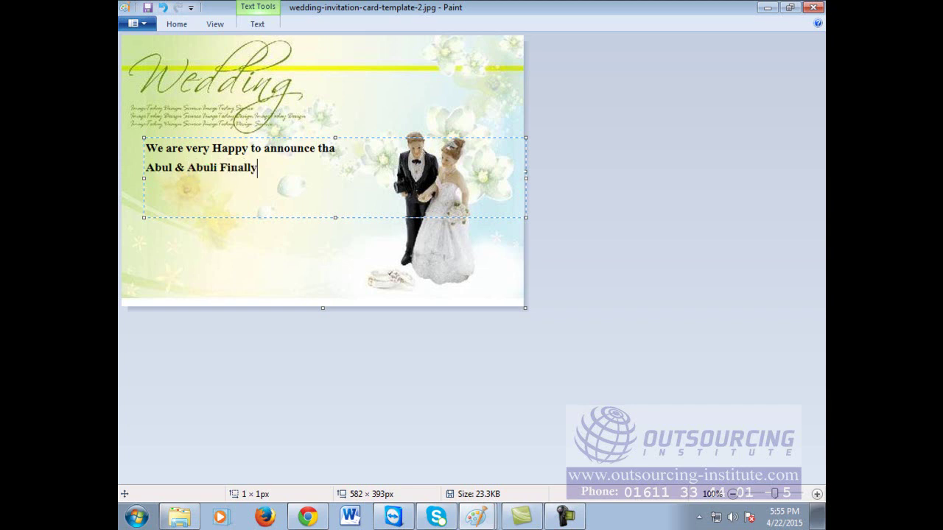
{"action": "type", "text": "a;sldjf;lksjdf ;alskjdf;lkjsdflk"}
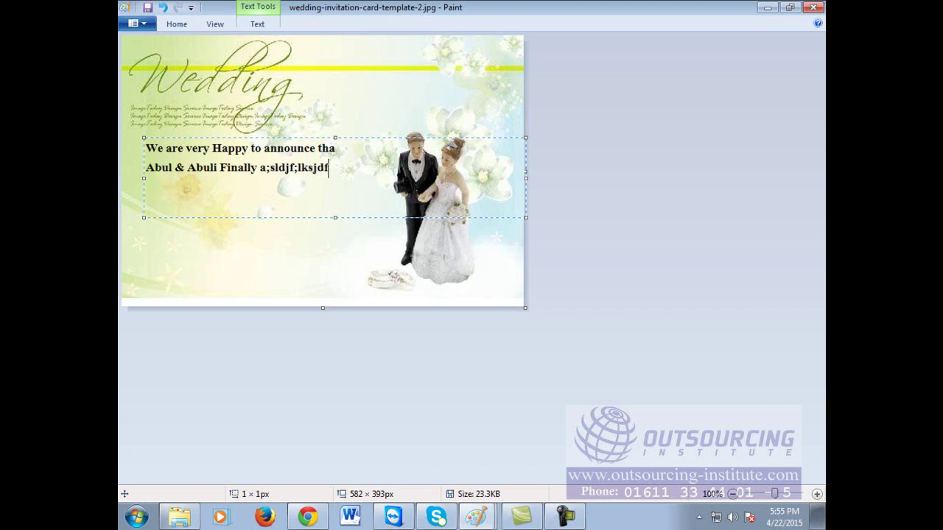
{"action": "key", "text": "BackSpace"}
{"action": "key", "text": "BackSpace"}
{"action": "key", "text": "BackSpace"}
{"action": "key", "text": "BackSpace"}
{"action": "key", "text": "BackSpace"}
{"action": "key", "text": "BackSpace"}
{"action": "key", "text": "BackSpace"}
{"action": "key", "text": "BackSpace"}
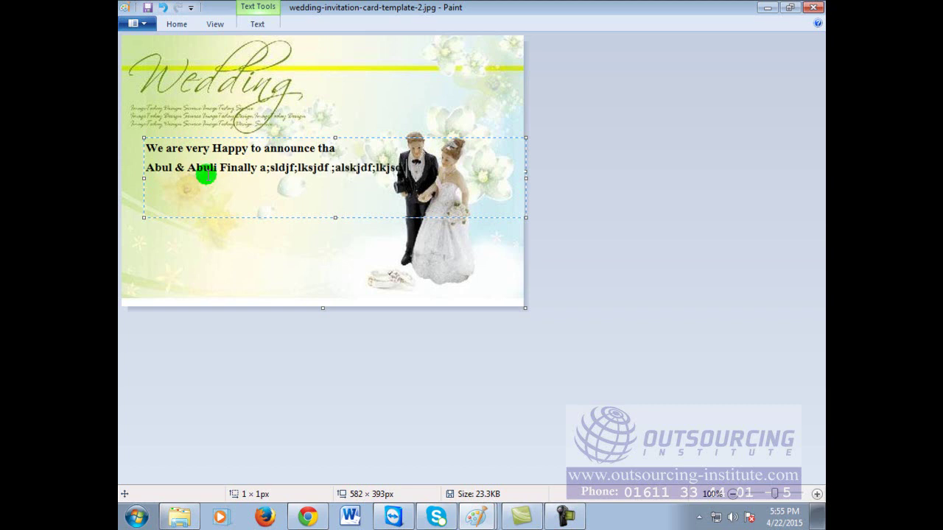
{"action": "key", "text": "Return"}
{"action": "key", "text": "Return"}
{"action": "type", "text": "You"}
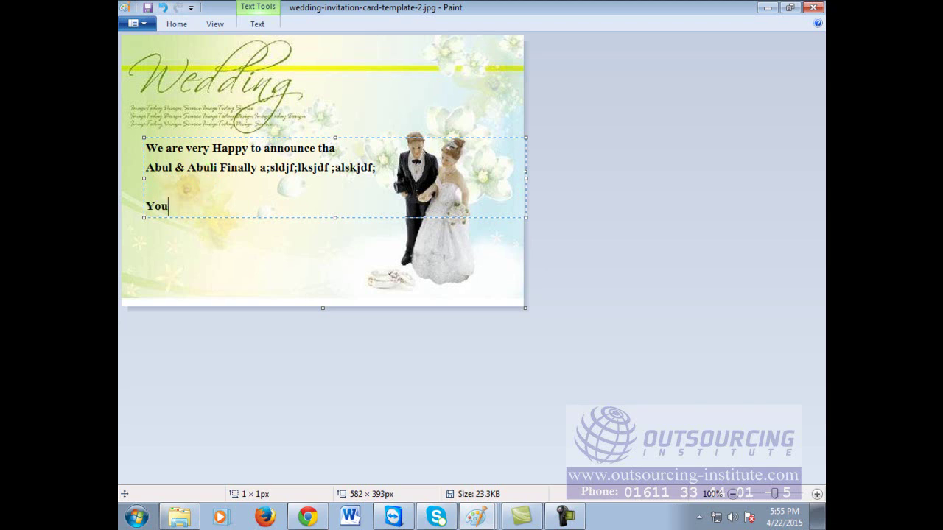
{"action": "type", "text": " are In"}
{"action": "type", "text": "vited wit"}
{"action": "type", "text": "h your f"}
{"action": "type", "text": "ac"}
{"action": "type", "text": "mily."}
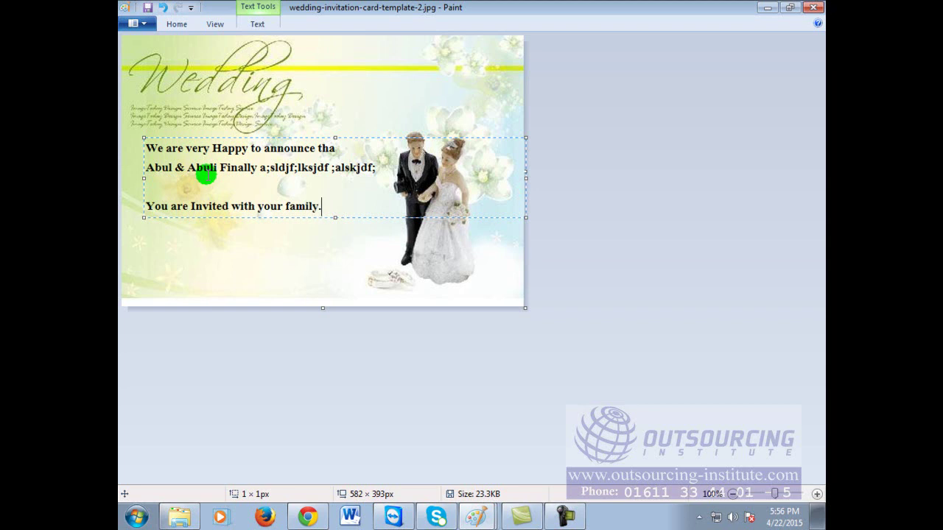
Step: Commit the announcement text, then close the image in Paint with Don't Save
{"action": "left_click", "coordinate": [363, 99]}
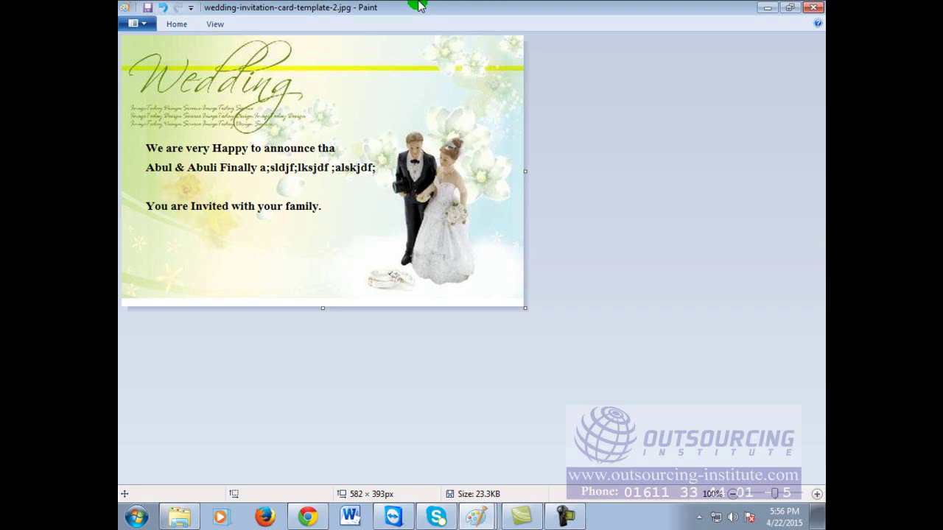
{"action": "left_click", "coordinate": [813, 7]}
{"action": "left_click", "coordinate": [487, 270]}
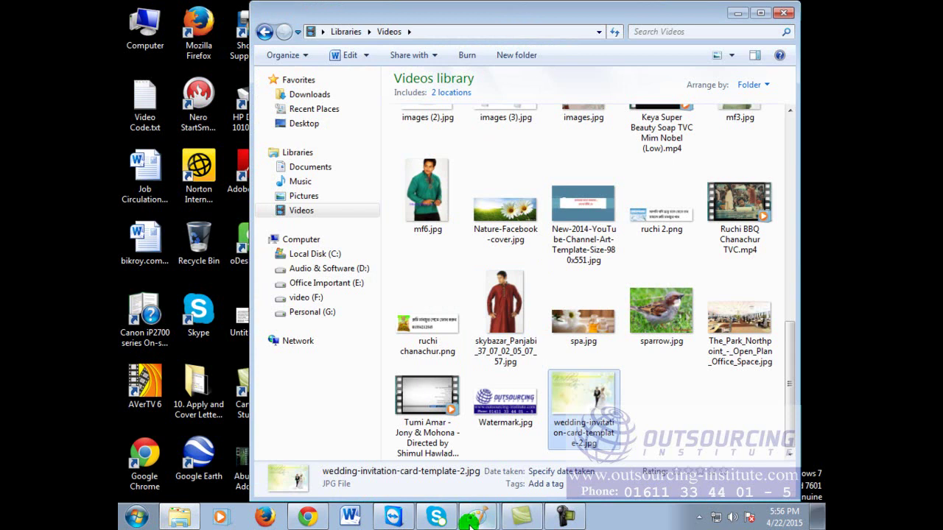
Step: Search for 'Muslim wedding card design template' images
{"action": "left_click", "coordinate": [308, 519]}
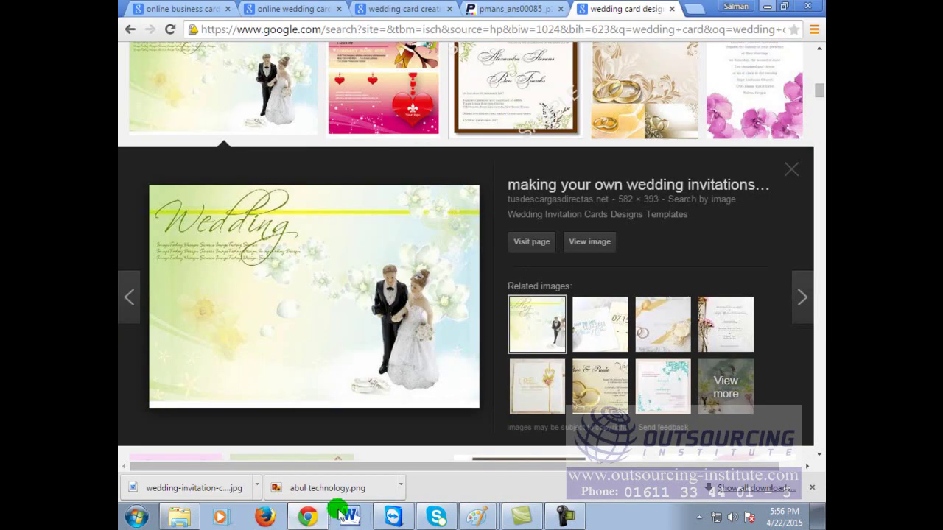
{"action": "scroll", "coordinate": [428, 396], "scroll_direction": "up", "scroll_amount": 15}
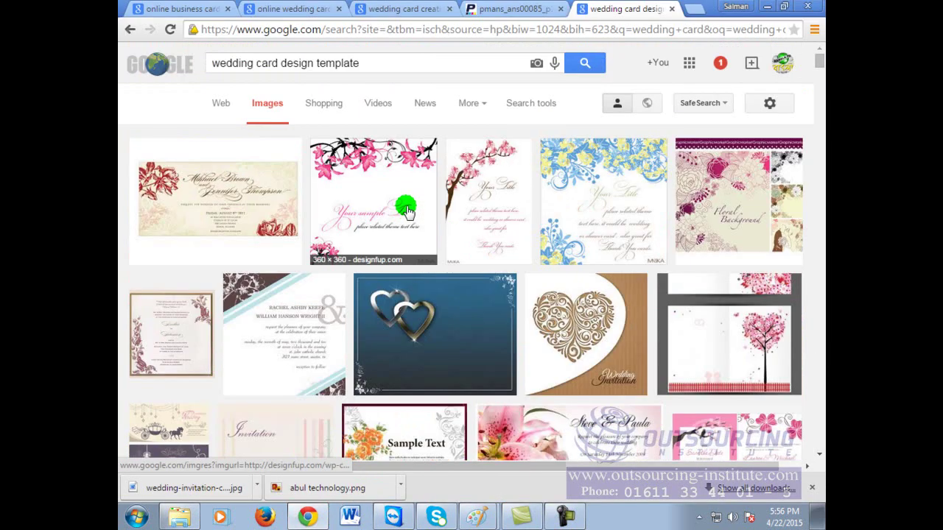
{"action": "left_click", "coordinate": [220, 64]}
{"action": "type", "text": "Musl"}
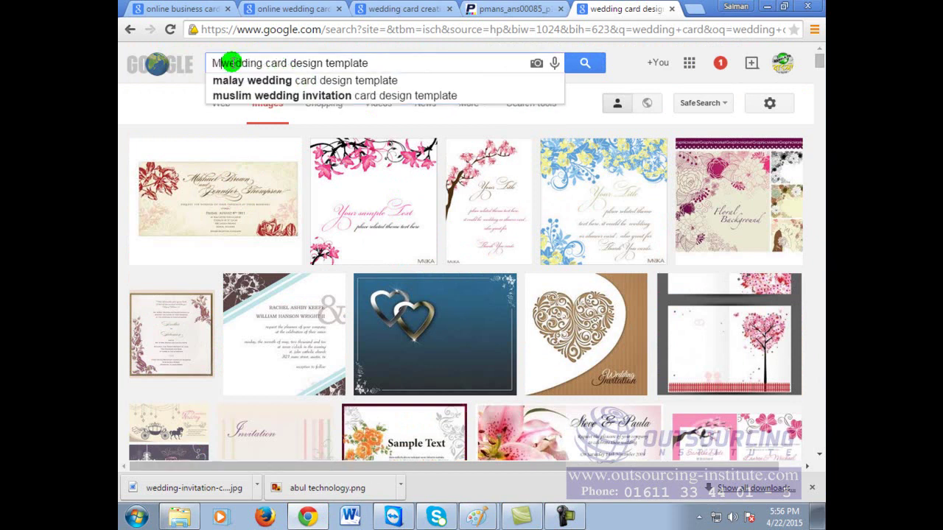
{"action": "type", "text": "im"}
{"action": "key", "text": "Return"}
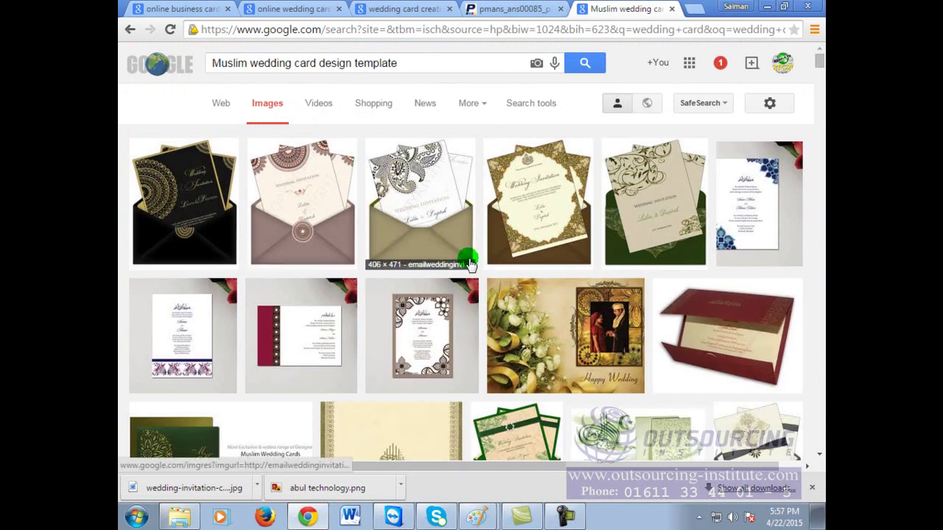
Step: Browse the Muslim wedding card results, previewing the maroon calligraphy invitation
{"action": "scroll", "coordinate": [560, 332], "scroll_direction": "down", "scroll_amount": 2}
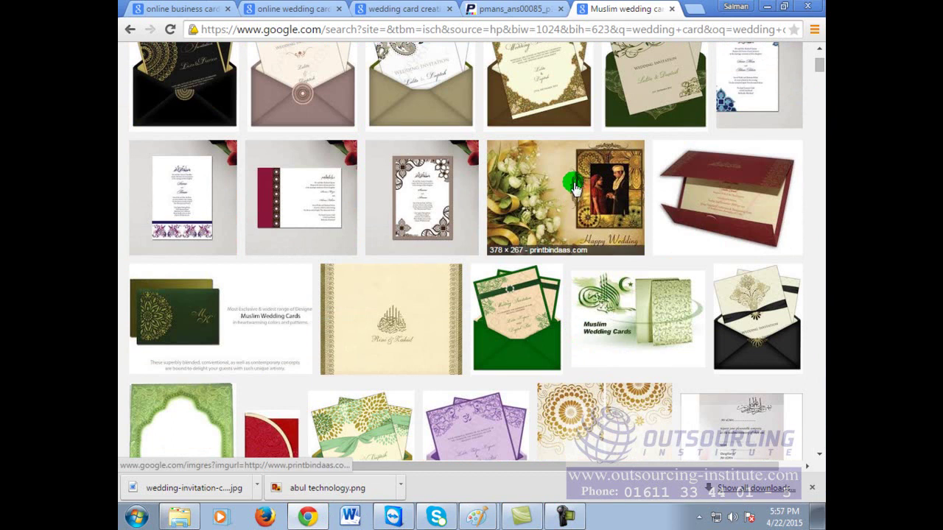
{"action": "scroll", "coordinate": [527, 354], "scroll_direction": "down", "scroll_amount": 3}
{"action": "scroll", "coordinate": [589, 361], "scroll_direction": "down", "scroll_amount": 2}
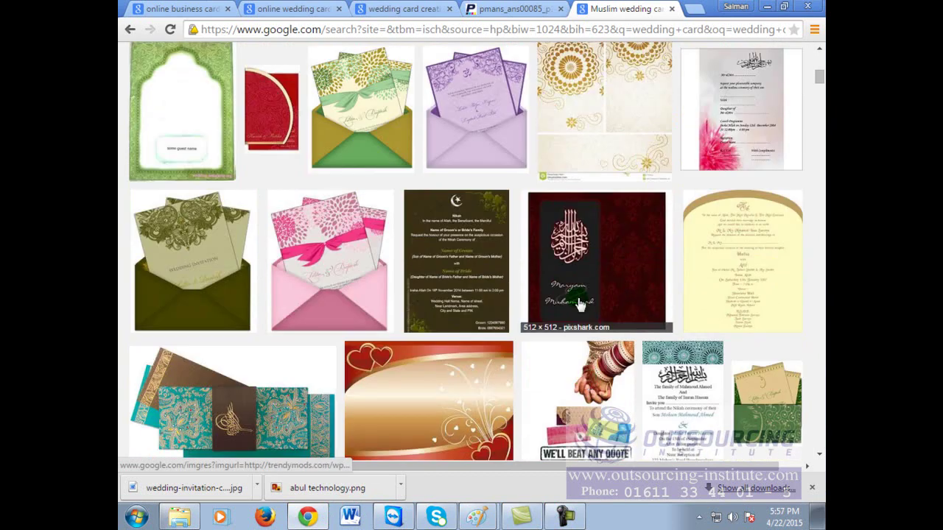
{"action": "left_click", "coordinate": [582, 261]}
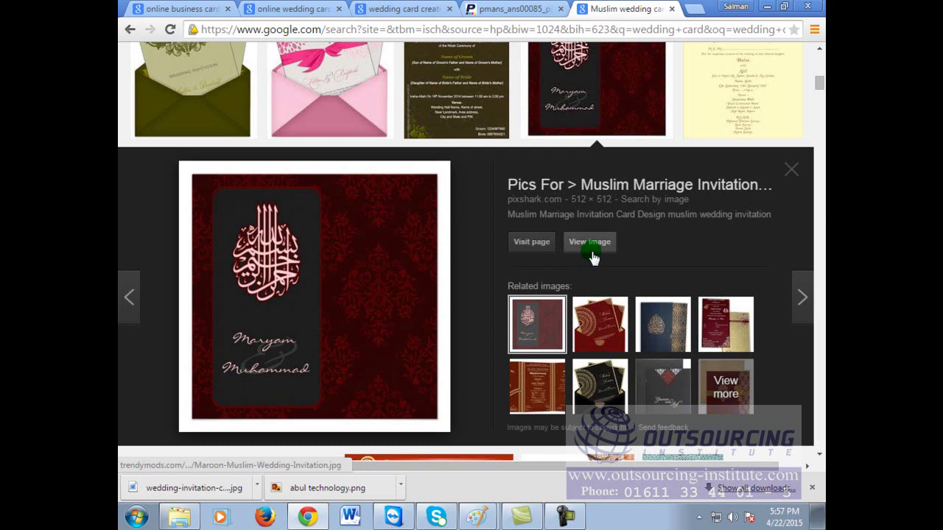
{"action": "scroll", "coordinate": [593, 254], "scroll_direction": "up", "scroll_amount": 4}
{"action": "scroll", "coordinate": [592, 254], "scroll_direction": "up", "scroll_amount": 5}
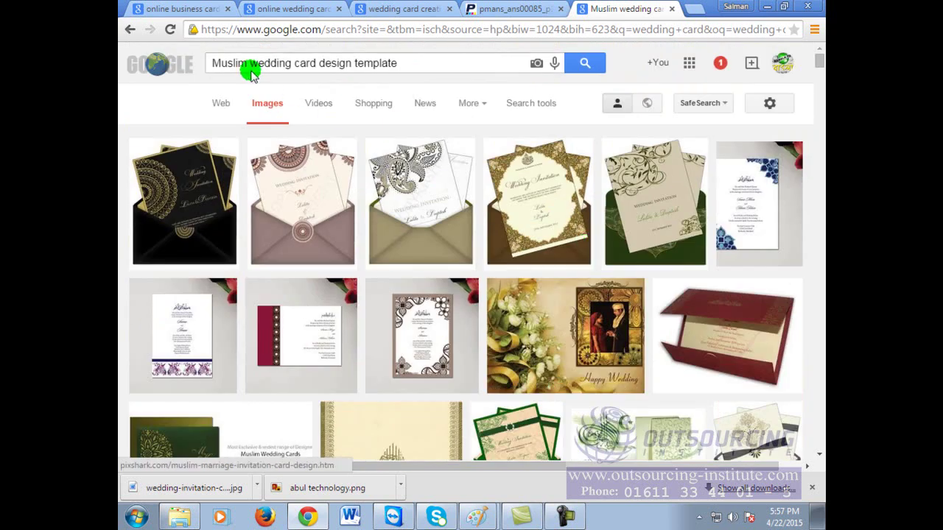
{"action": "scroll", "coordinate": [564, 283], "scroll_direction": "down", "scroll_amount": 10}
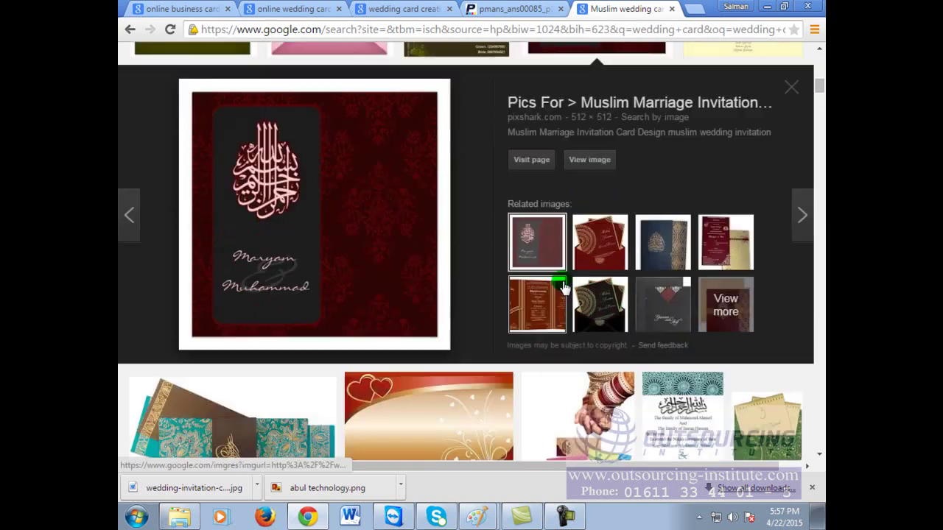
{"action": "scroll", "coordinate": [567, 293], "scroll_direction": "down", "scroll_amount": 3}
{"action": "scroll", "coordinate": [567, 293], "scroll_direction": "down", "scroll_amount": 3}
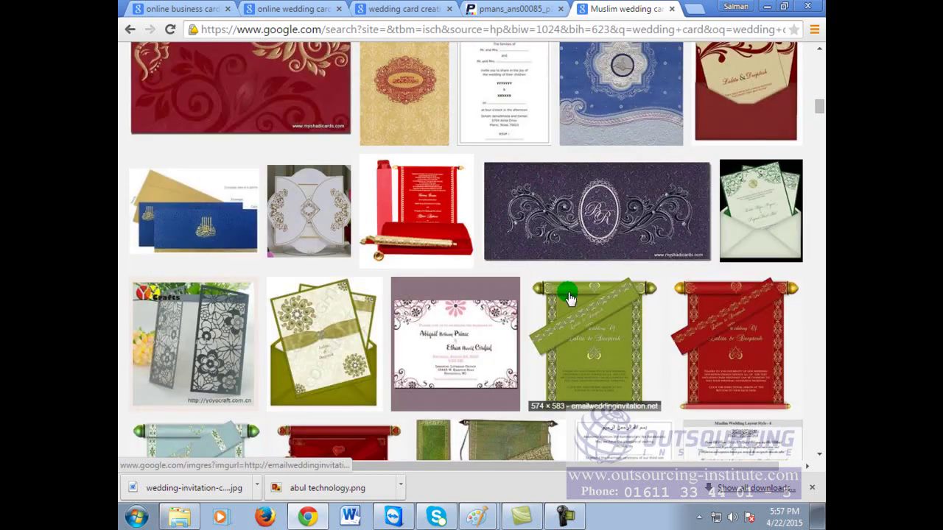
{"action": "scroll", "coordinate": [568, 294], "scroll_direction": "up", "scroll_amount": 2}
{"action": "scroll", "coordinate": [567, 294], "scroll_direction": "down", "scroll_amount": 5}
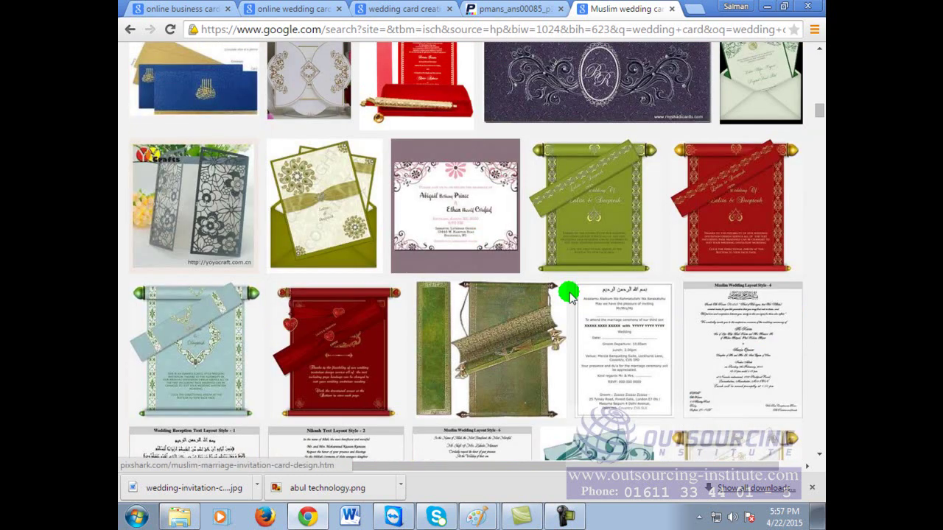
{"action": "scroll", "coordinate": [569, 293], "scroll_direction": "up", "scroll_amount": 10}
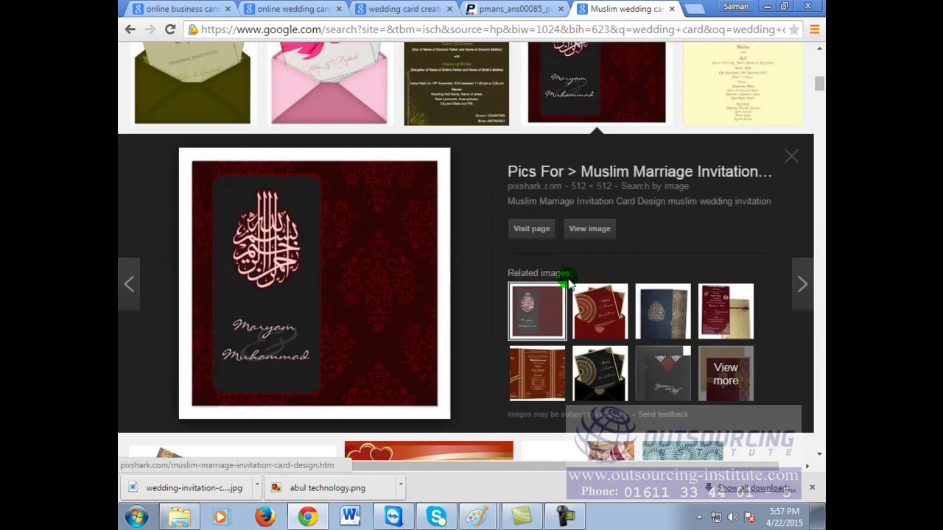
Step: Change the query to 'China wedding card design template' and preview the red dress card
{"action": "double_click", "coordinate": [230, 63]}
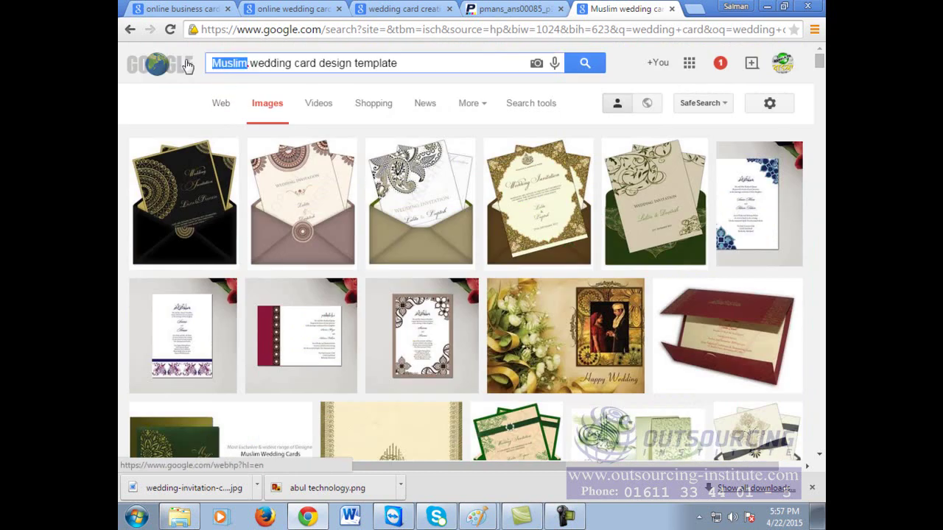
{"action": "type", "text": "China\\"}
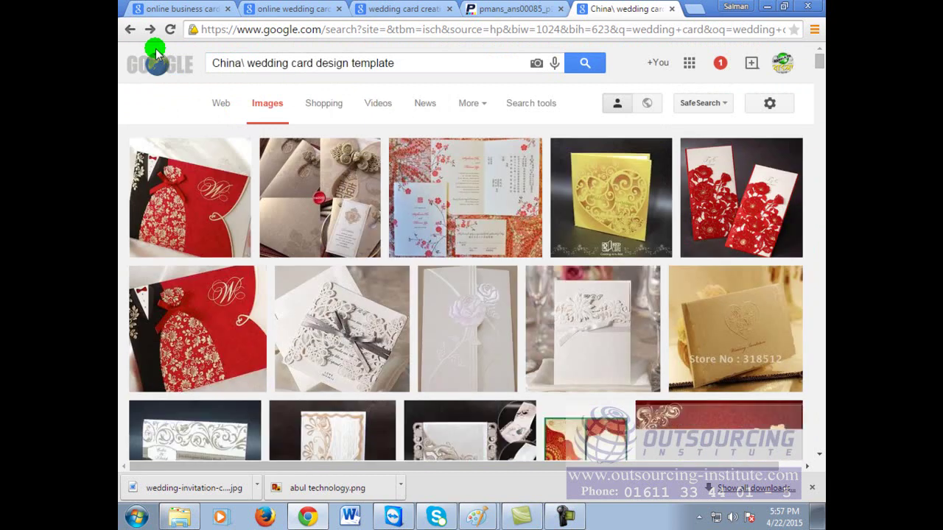
{"action": "left_click", "coordinate": [246, 63]}
{"action": "key", "text": "BackSpace"}
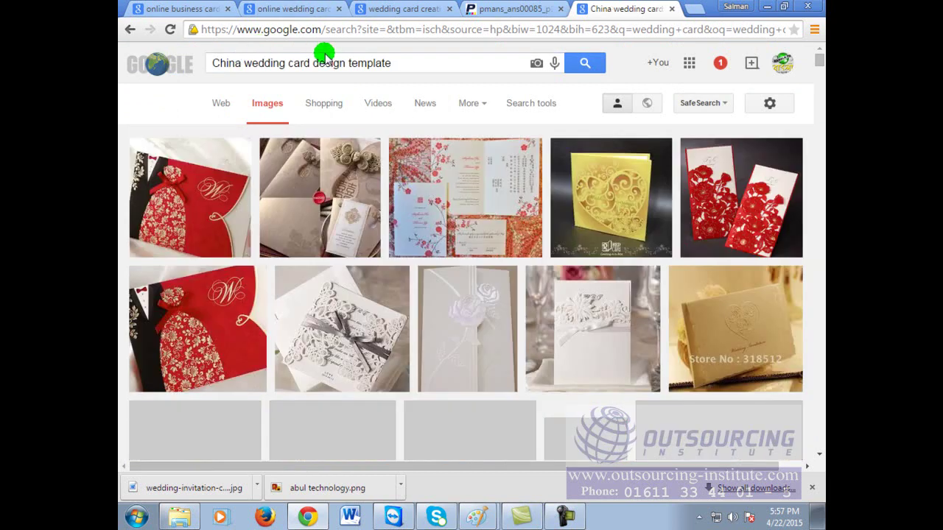
{"action": "scroll", "coordinate": [601, 269], "scroll_direction": "down", "scroll_amount": 1}
{"action": "scroll", "coordinate": [601, 269], "scroll_direction": "down", "scroll_amount": 2}
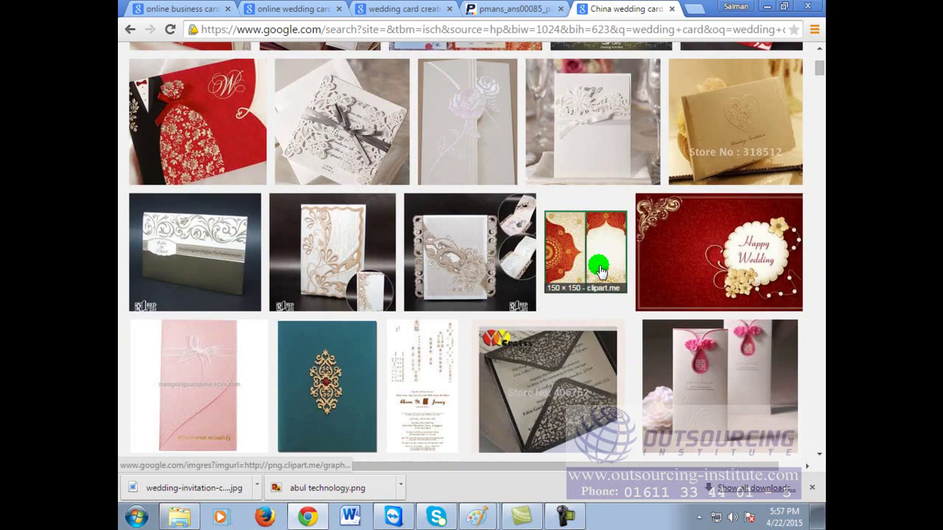
{"action": "scroll", "coordinate": [600, 271], "scroll_direction": "down", "scroll_amount": 3}
{"action": "scroll", "coordinate": [600, 271], "scroll_direction": "down", "scroll_amount": 2}
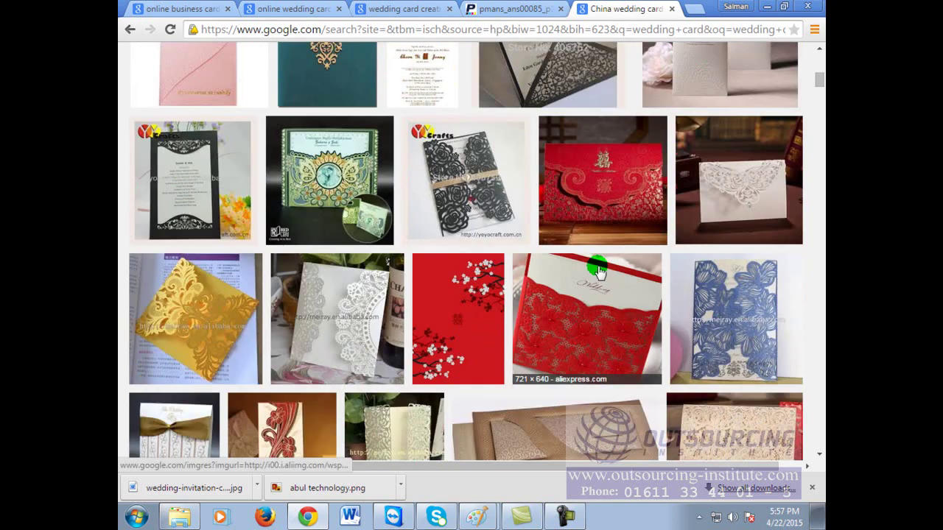
{"action": "scroll", "coordinate": [598, 271], "scroll_direction": "down", "scroll_amount": 2}
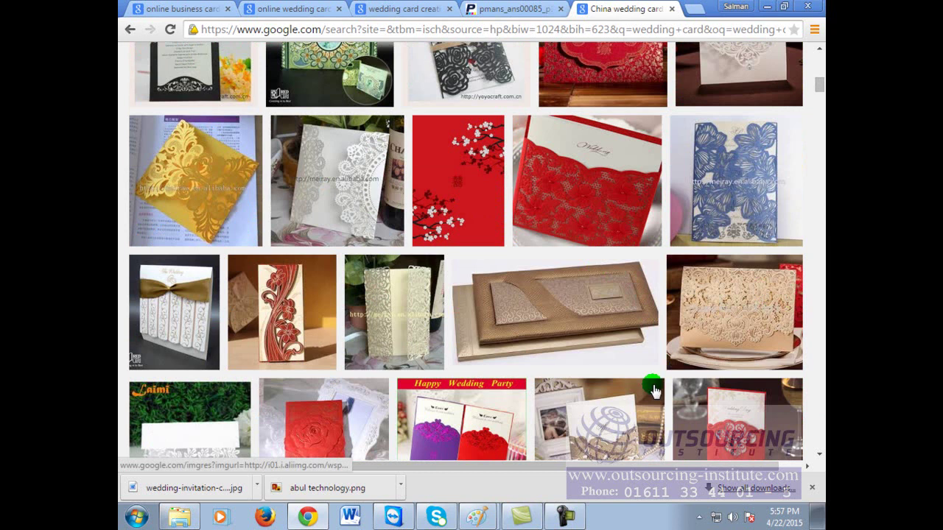
{"action": "scroll", "coordinate": [645, 377], "scroll_direction": "down", "scroll_amount": 3}
{"action": "scroll", "coordinate": [640, 367], "scroll_direction": "down", "scroll_amount": 3}
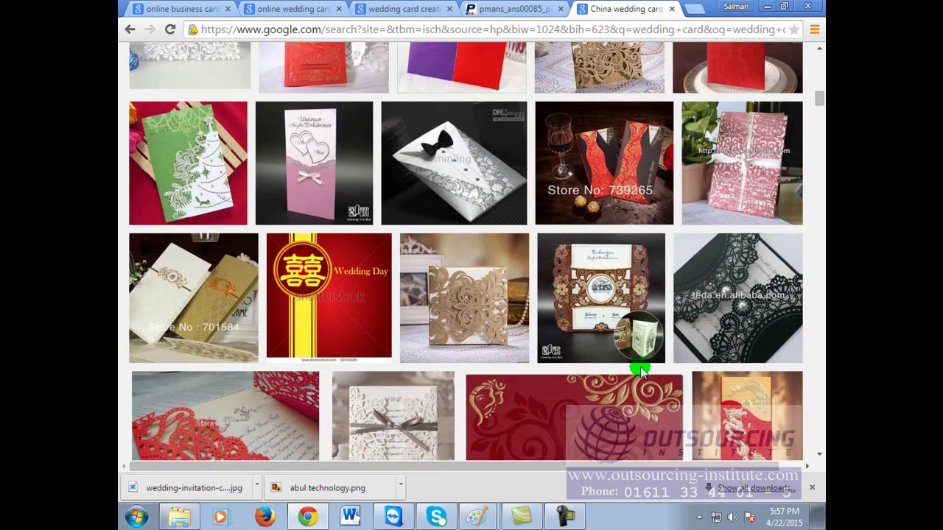
{"action": "scroll", "coordinate": [356, 384], "scroll_direction": "down", "scroll_amount": 3}
{"action": "scroll", "coordinate": [581, 380], "scroll_direction": "down", "scroll_amount": 6}
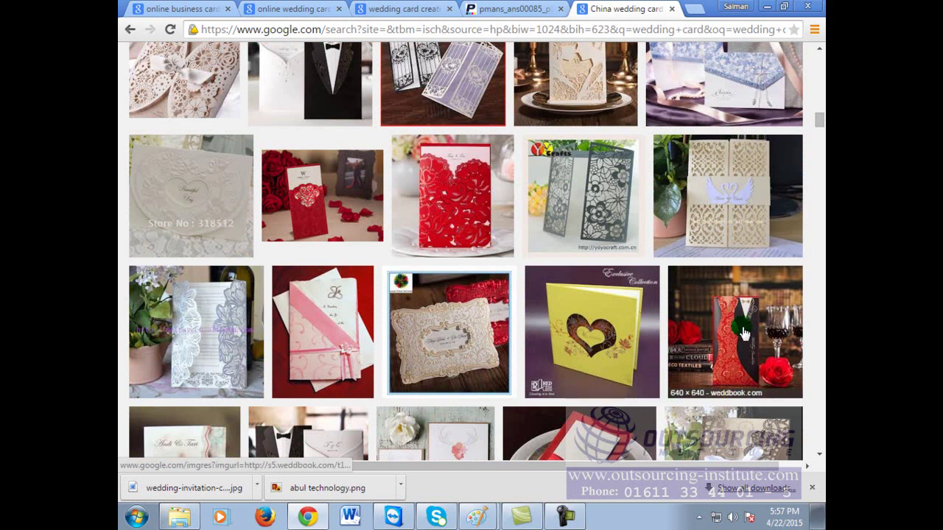
{"action": "left_click", "coordinate": [740, 328]}
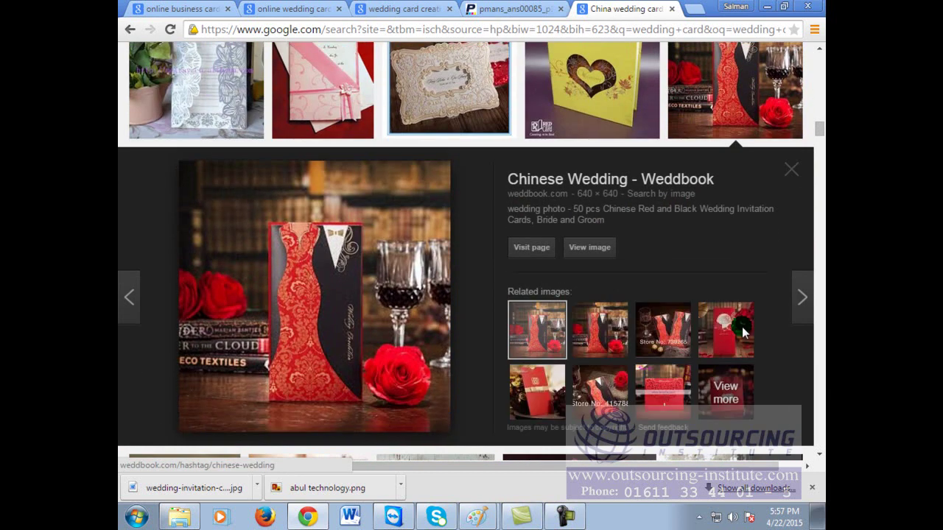
Step: Scroll back to the top of the China results and select the existing query
{"action": "scroll", "coordinate": [458, 342], "scroll_direction": "down", "scroll_amount": 4}
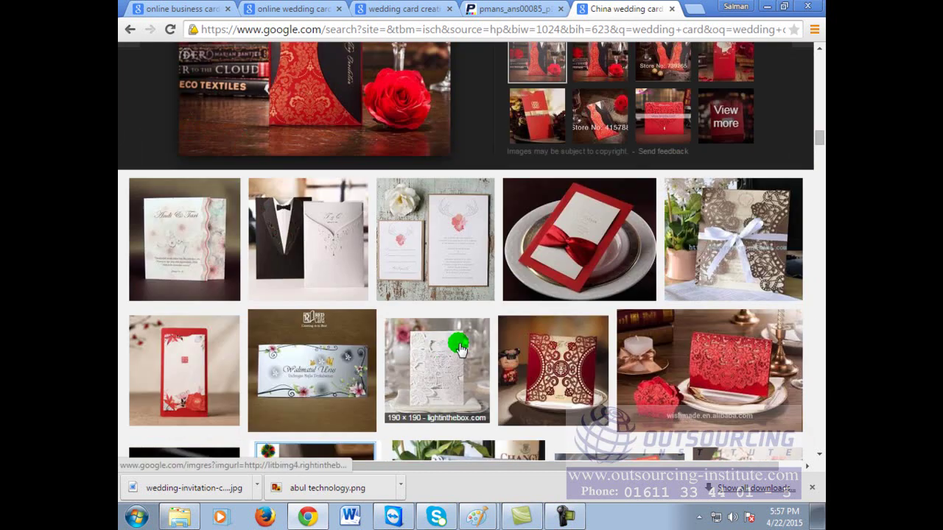
{"action": "scroll", "coordinate": [459, 345], "scroll_direction": "down", "scroll_amount": 4}
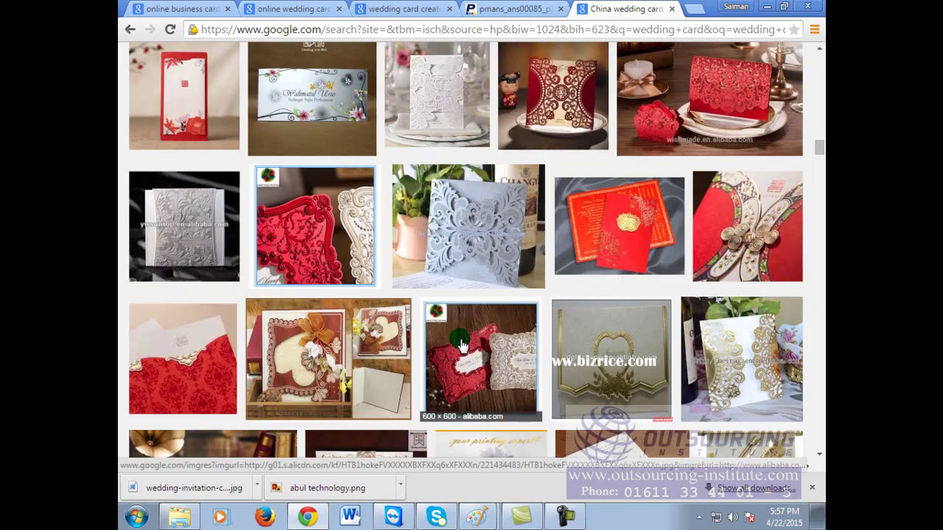
{"action": "scroll", "coordinate": [461, 344], "scroll_direction": "down", "scroll_amount": 4}
{"action": "scroll", "coordinate": [479, 317], "scroll_direction": "up", "scroll_amount": 15}
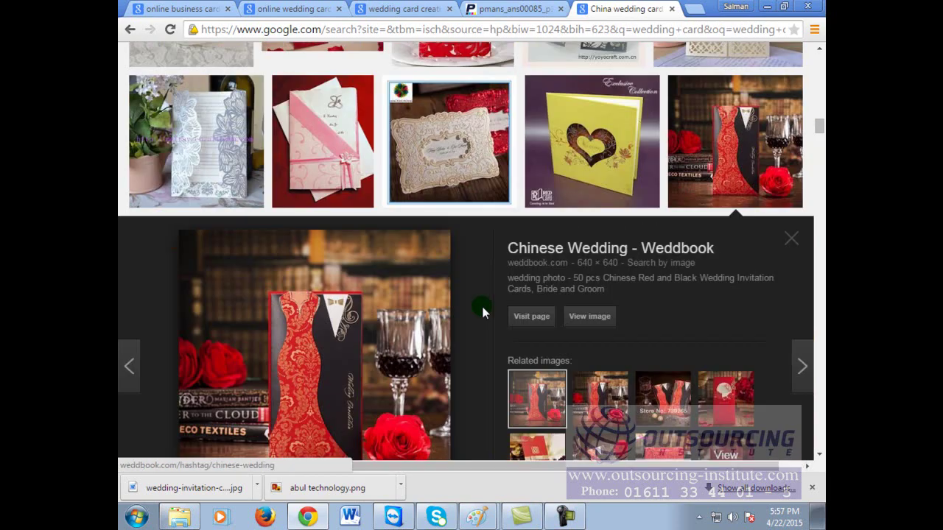
{"action": "scroll", "coordinate": [483, 309], "scroll_direction": "up", "scroll_amount": 10}
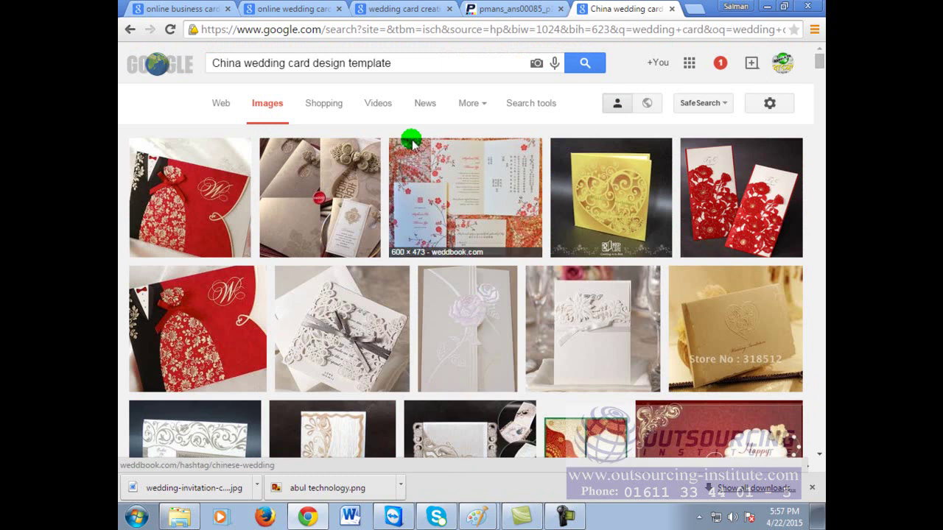
{"action": "left_click", "coordinate": [426, 65]}
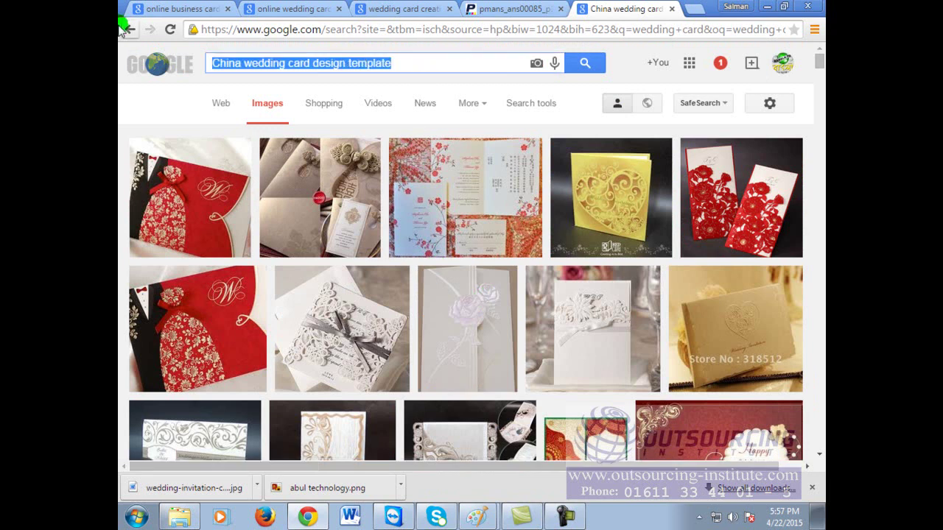
Step: Search Google Images for 'Business Card design' and scan the results
{"action": "type", "text": "Business Card "}
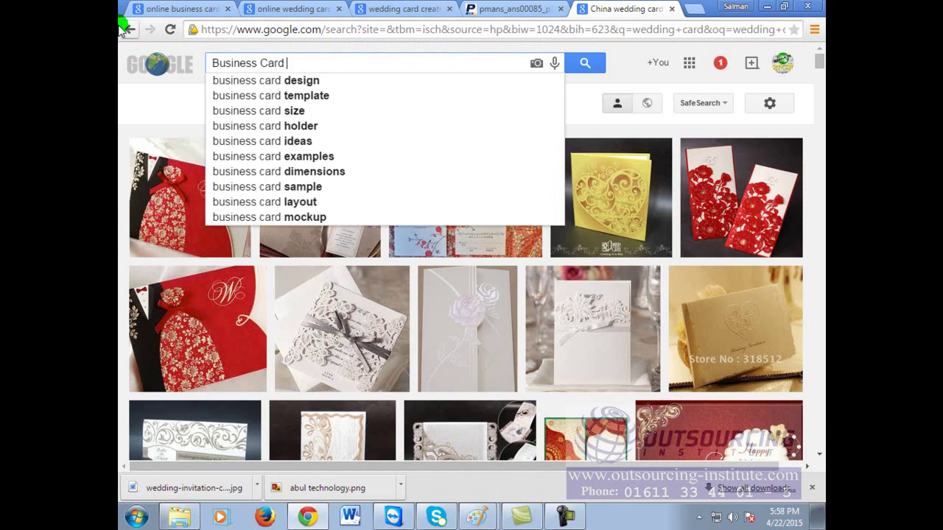
{"action": "type", "text": "t"}
{"action": "key", "text": "BackSpace"}
{"action": "type", "text": "design"}
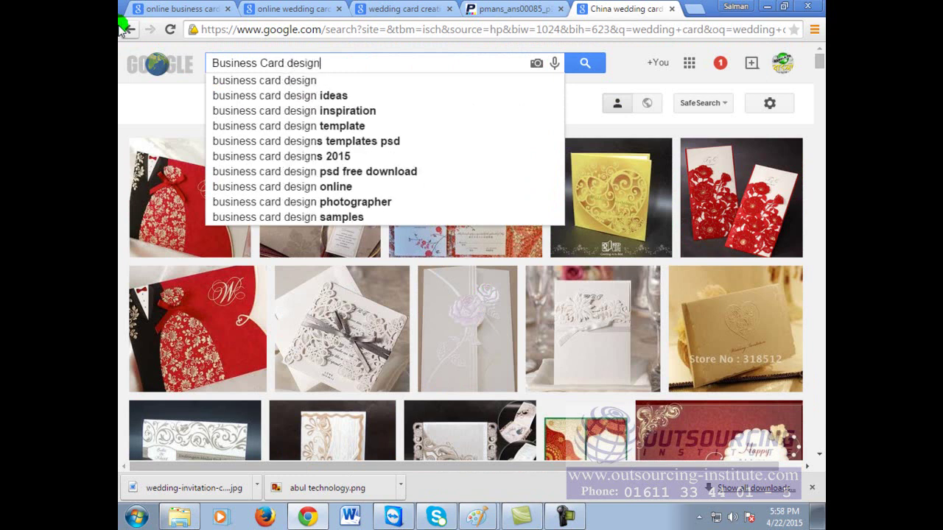
{"action": "key", "text": "Return"}
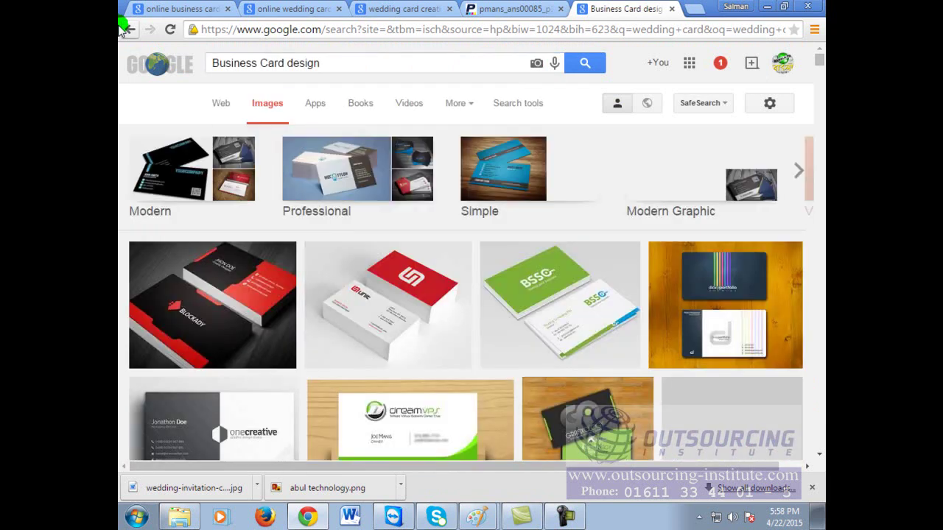
{"action": "scroll", "coordinate": [558, 333], "scroll_direction": "down", "scroll_amount": 2}
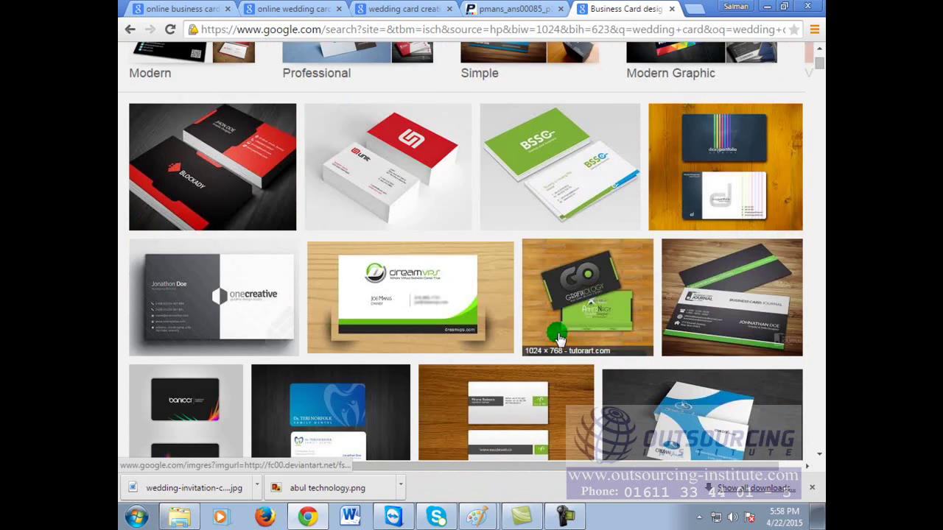
{"action": "scroll", "coordinate": [667, 269], "scroll_direction": "down", "scroll_amount": 3}
{"action": "scroll", "coordinate": [664, 283], "scroll_direction": "down", "scroll_amount": 2}
{"action": "scroll", "coordinate": [665, 291], "scroll_direction": "up", "scroll_amount": 6}
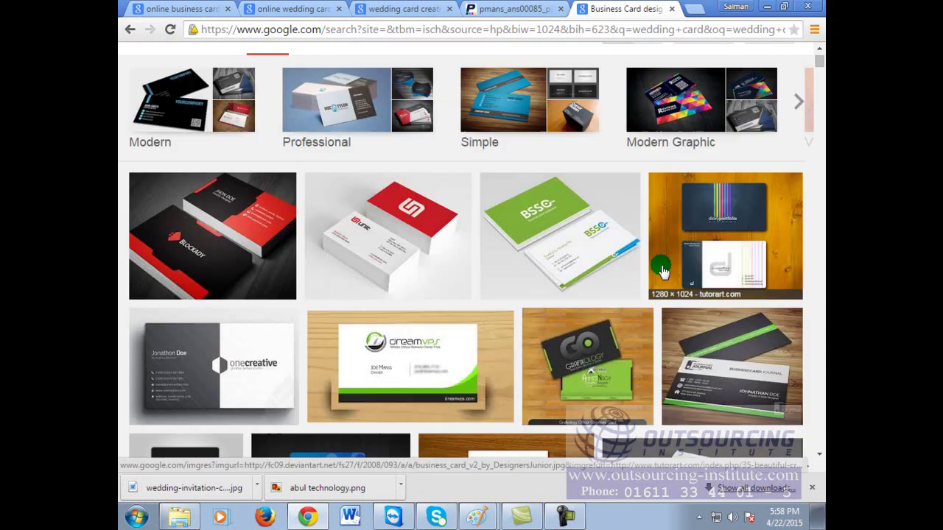
Step: Refine the query to 'Business Card design for an IT compa' and scroll the results
{"action": "left_click", "coordinate": [362, 61]}
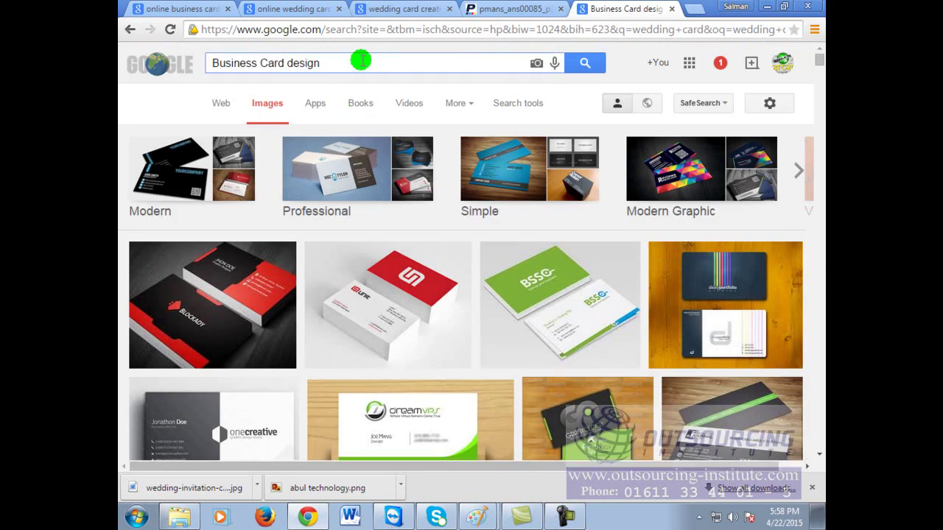
{"action": "type", "text": "for an IT company"}
{"action": "key", "text": "Return"}
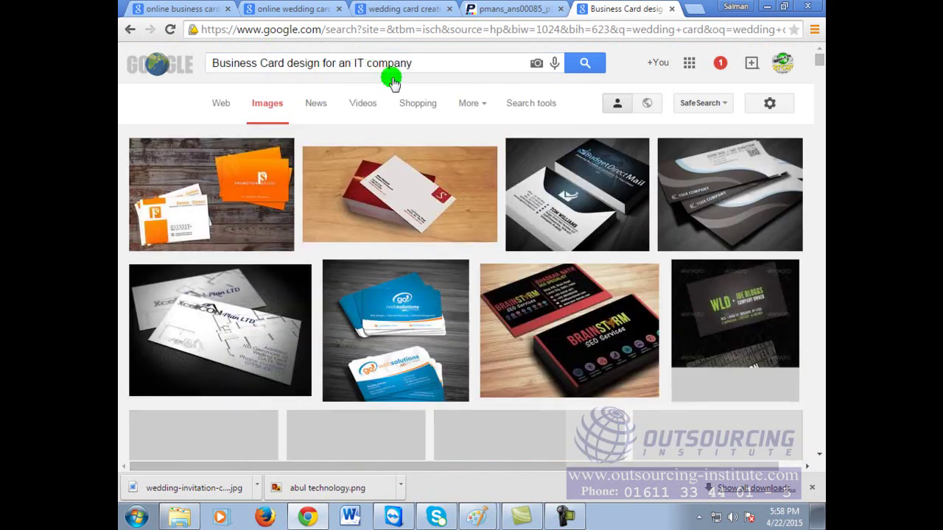
{"action": "scroll", "coordinate": [630, 374], "scroll_direction": "down", "scroll_amount": 3}
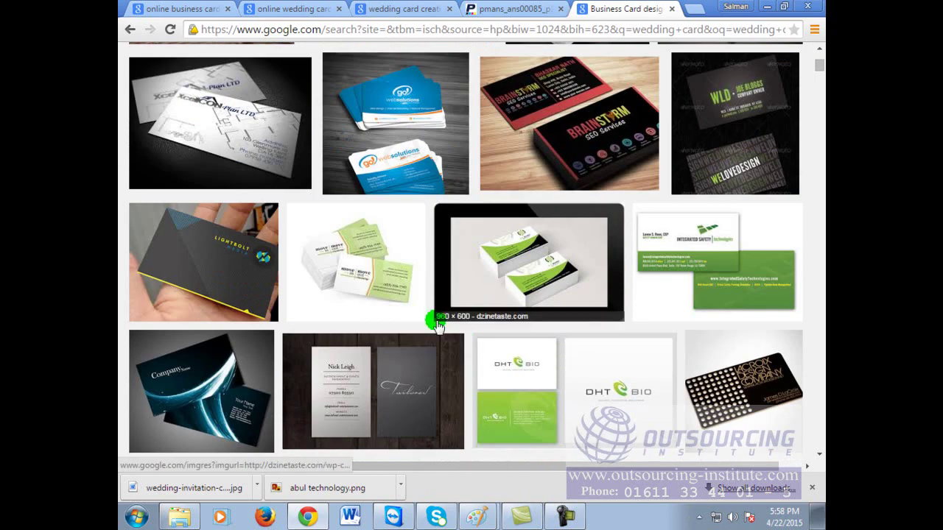
{"action": "scroll", "coordinate": [626, 302], "scroll_direction": "down", "scroll_amount": 3}
{"action": "scroll", "coordinate": [385, 326], "scroll_direction": "down", "scroll_amount": 3}
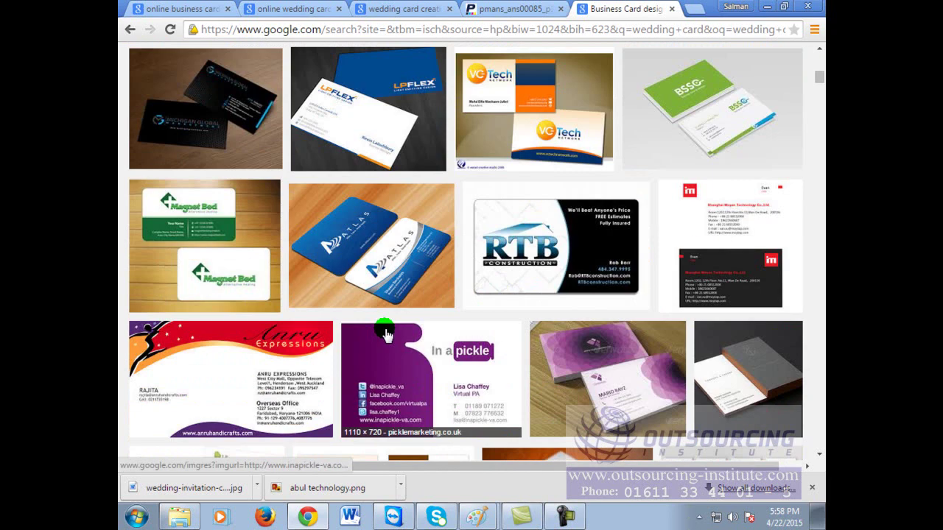
{"action": "scroll", "coordinate": [386, 334], "scroll_direction": "down", "scroll_amount": 2}
Step: Preview the Anru Expressions business card and copy its image
{"action": "left_click", "coordinate": [285, 230]}
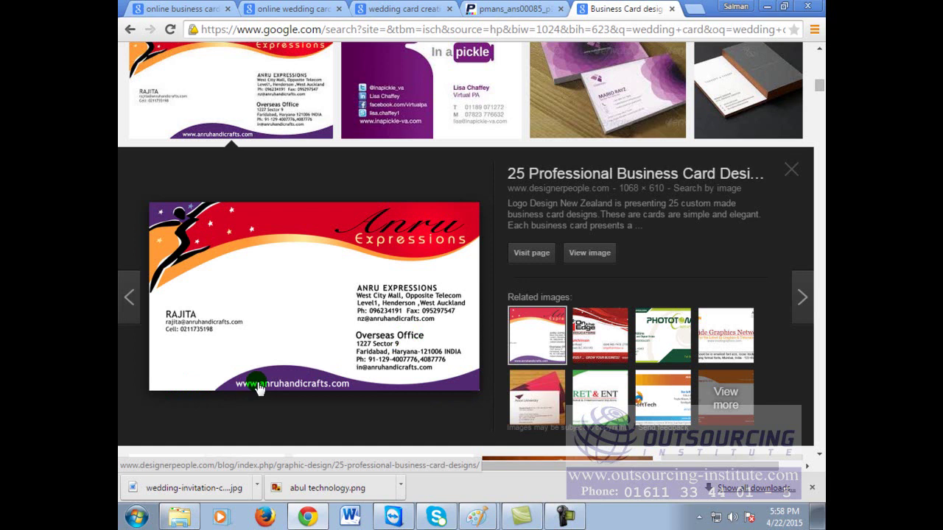
{"action": "right_click", "coordinate": [361, 295]}
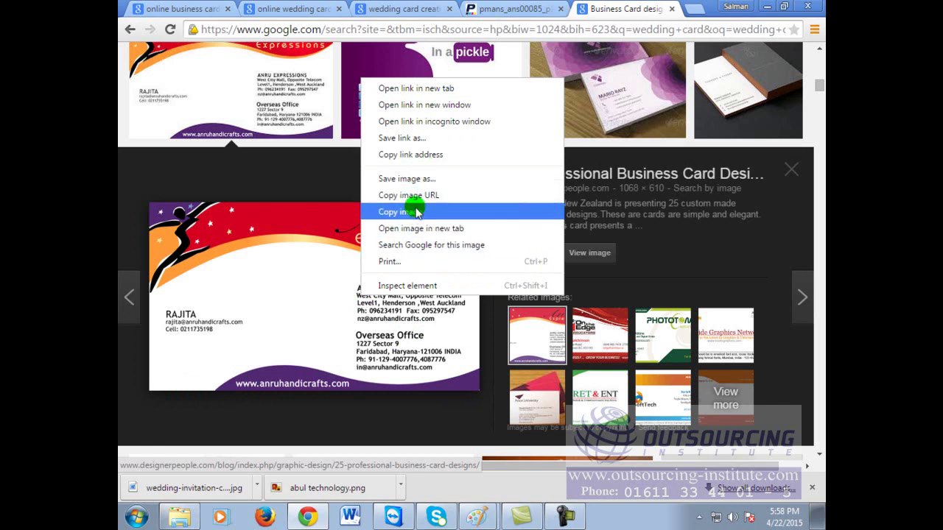
{"action": "left_click", "coordinate": [422, 213]}
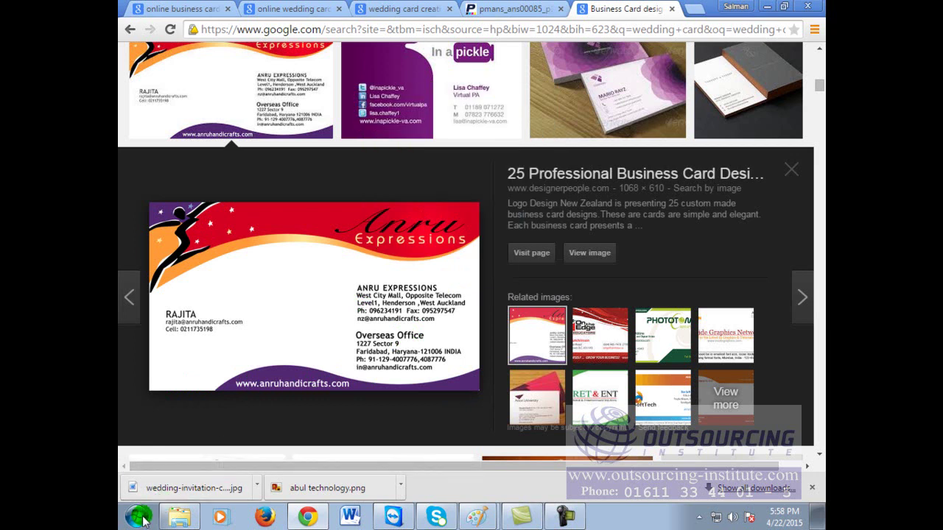
Step: Paste the copied Anru Expressions business card into the other Paint drawing, filling the canvas
{"action": "left_click", "coordinate": [478, 517]}
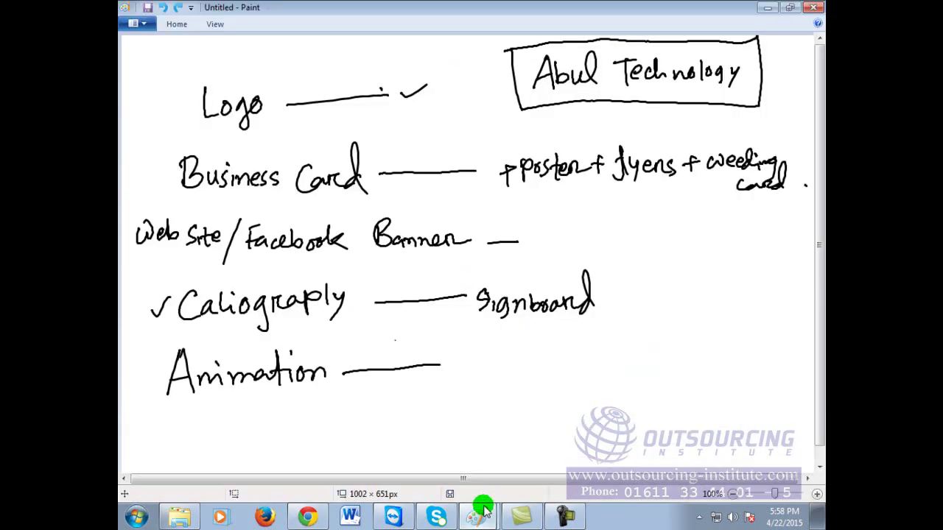
{"action": "left_click", "coordinate": [478, 453]}
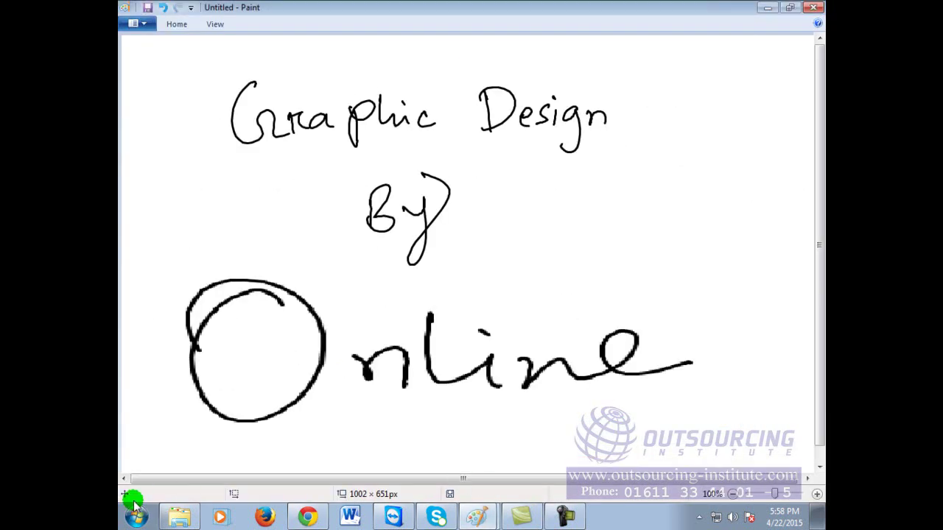
{"action": "key", "text": "ctrl+v"}
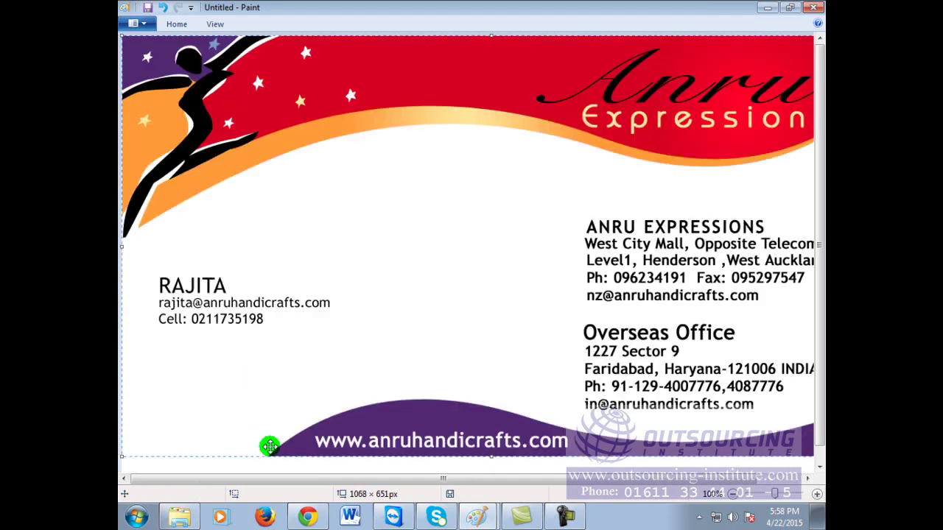
{"action": "mouse_move", "coordinate": [335, 259]}
{"action": "left_mouse_down"}
{"action": "mouse_move", "coordinate": [335, 219]}
{"action": "mouse_move", "coordinate": [369, 220]}
{"action": "mouse_move", "coordinate": [339, 249]}
{"action": "left_mouse_up"}
Step: Erase the office address block on the card's right side
{"action": "left_click", "coordinate": [176, 23]}
{"action": "left_click", "coordinate": [209, 45]}
{"action": "left_click_drag", "start_coordinate": [642, 420], "coordinate": [800, 396]}
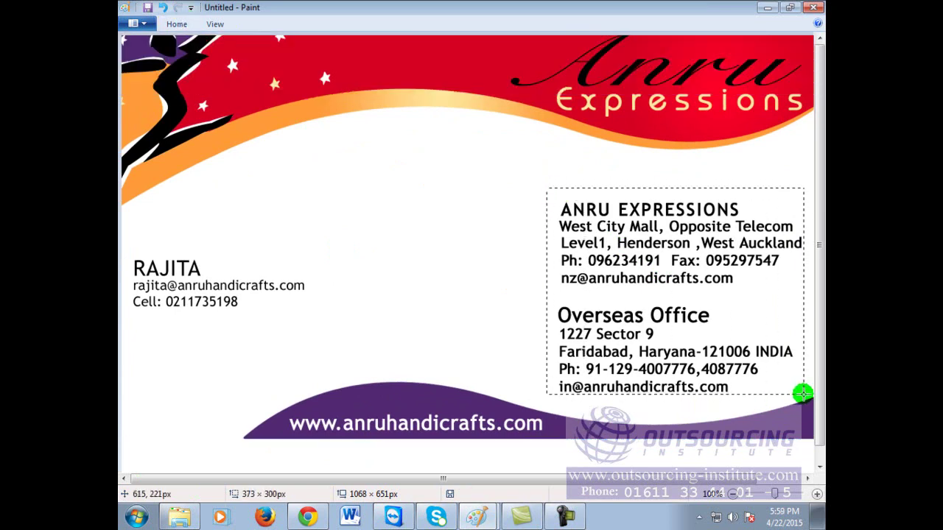
{"action": "key", "text": "Delete"}
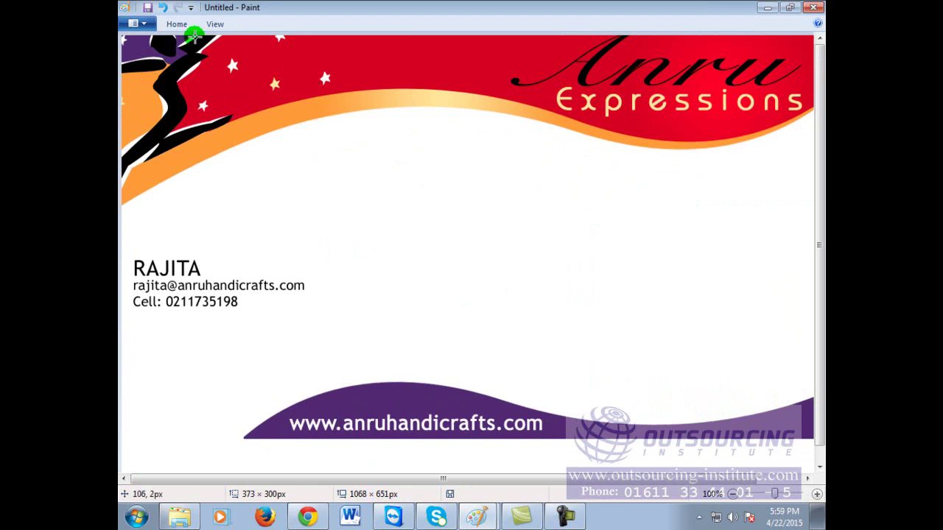
Step: Add a size 22 text box where the address was and begin typing a person's name
{"action": "left_click", "coordinate": [184, 27]}
{"action": "left_click", "coordinate": [318, 46]}
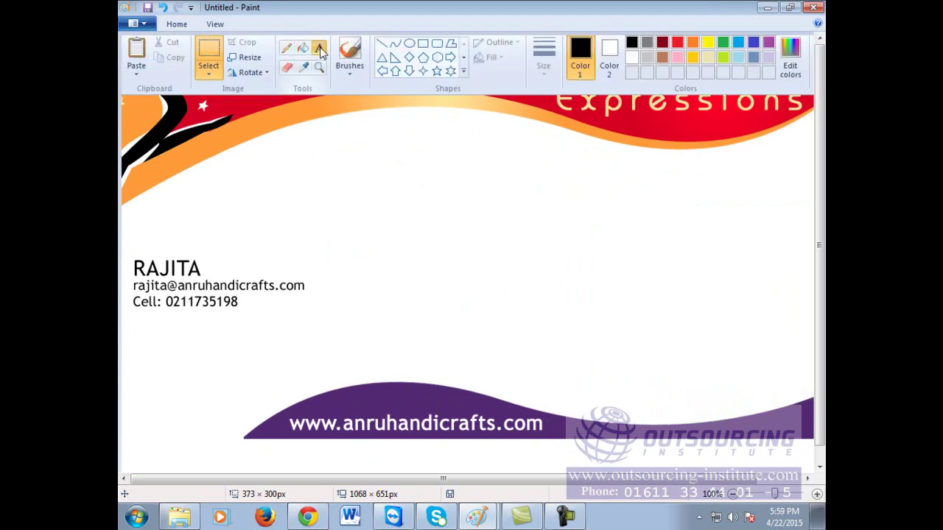
{"action": "left_click", "coordinate": [562, 221]}
{"action": "type", "text": "A"}
{"action": "key", "text": "BackSpace"}
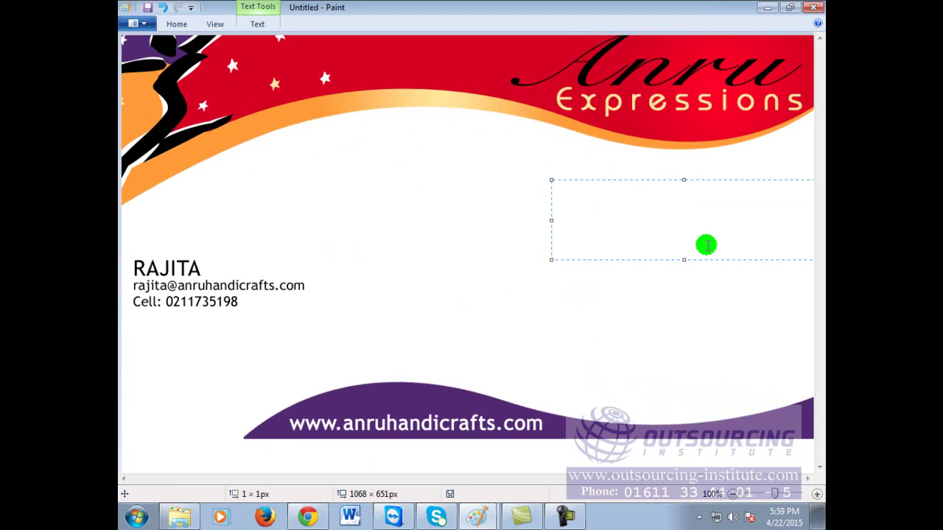
{"action": "left_click", "coordinate": [257, 23]}
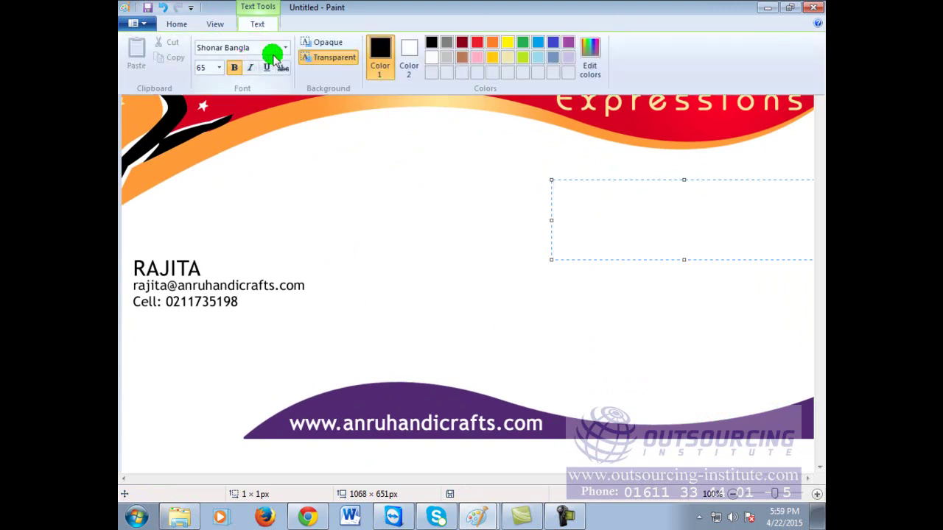
{"action": "left_click", "coordinate": [219, 67]}
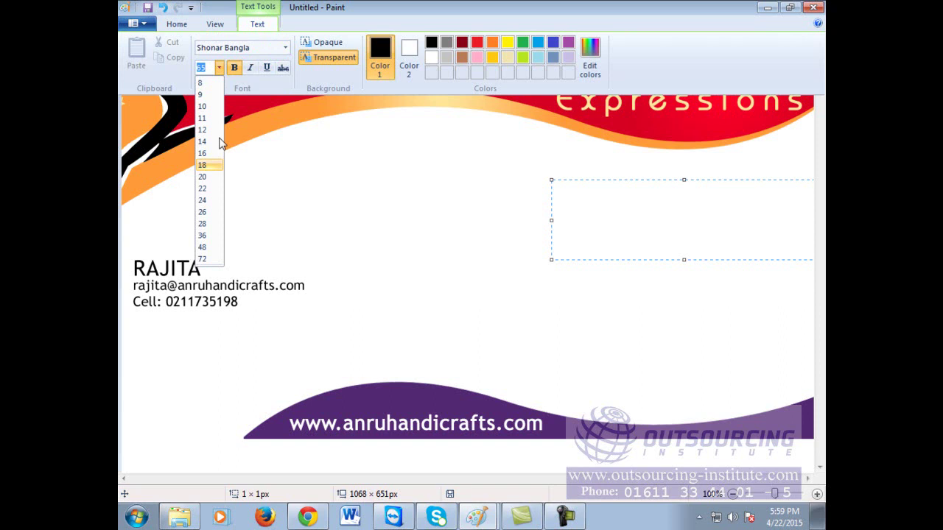
{"action": "left_click", "coordinate": [209, 188]}
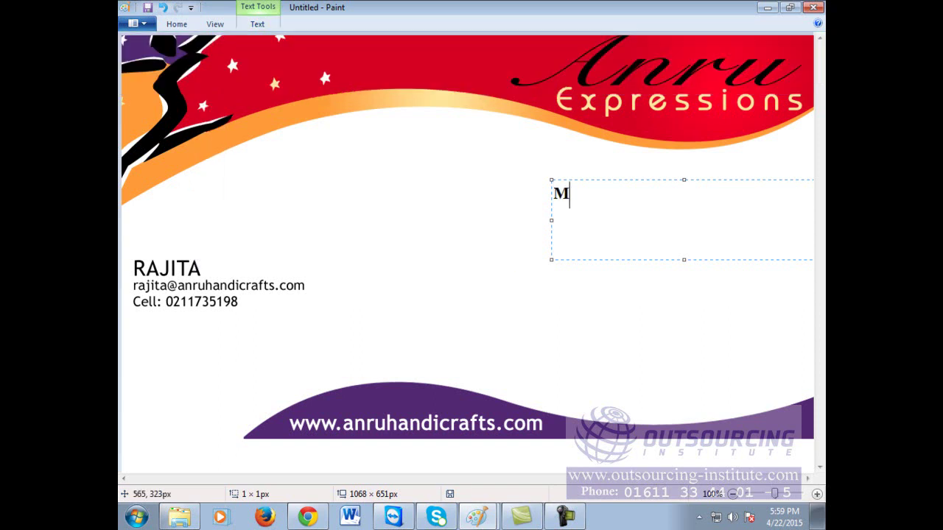
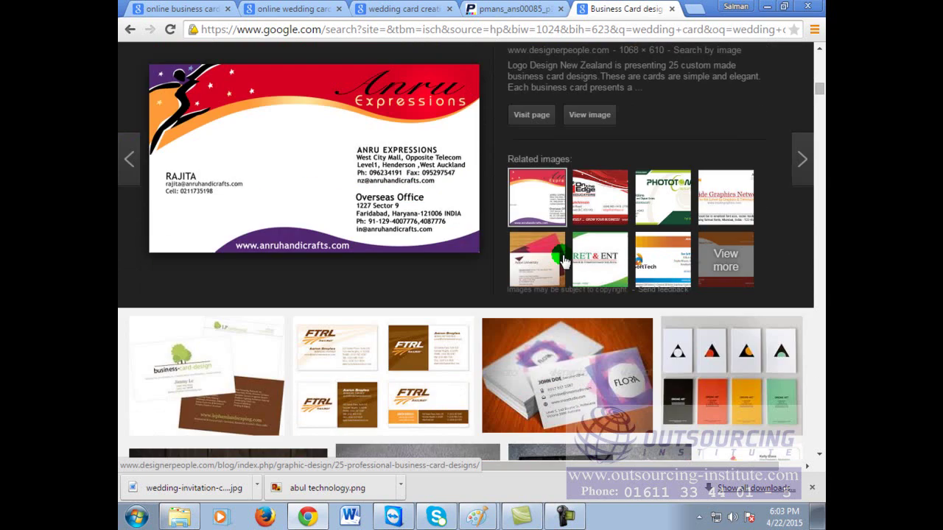
Step: Replace the business card query with 'logo design for IT company' and search Google Images
{"action": "scroll", "coordinate": [562, 262], "scroll_direction": "up", "scroll_amount": 4}
{"action": "scroll", "coordinate": [562, 260], "scroll_direction": "up", "scroll_amount": 3}
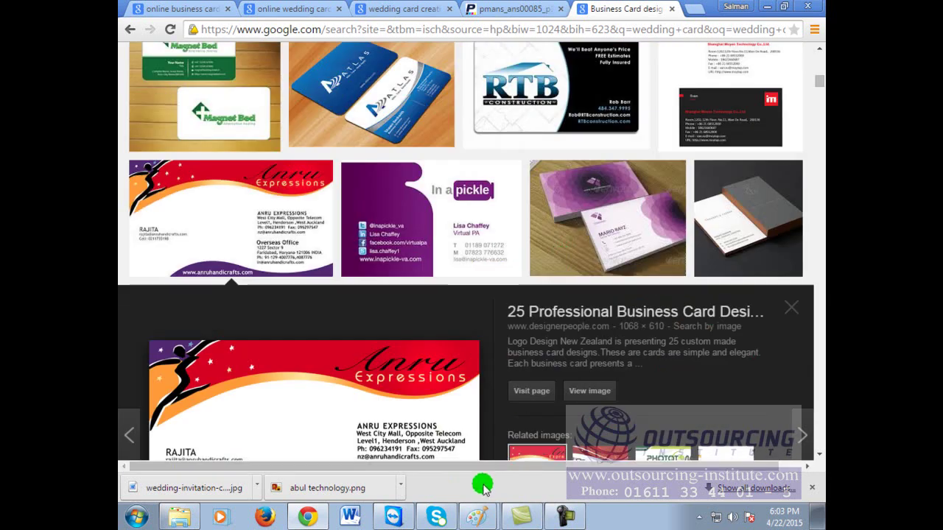
{"action": "scroll", "coordinate": [362, 118], "scroll_direction": "up", "scroll_amount": 15}
{"action": "left_click_drag", "start_coordinate": [354, 51], "coordinate": [120, 48]}
{"action": "type", "text": "lo"}
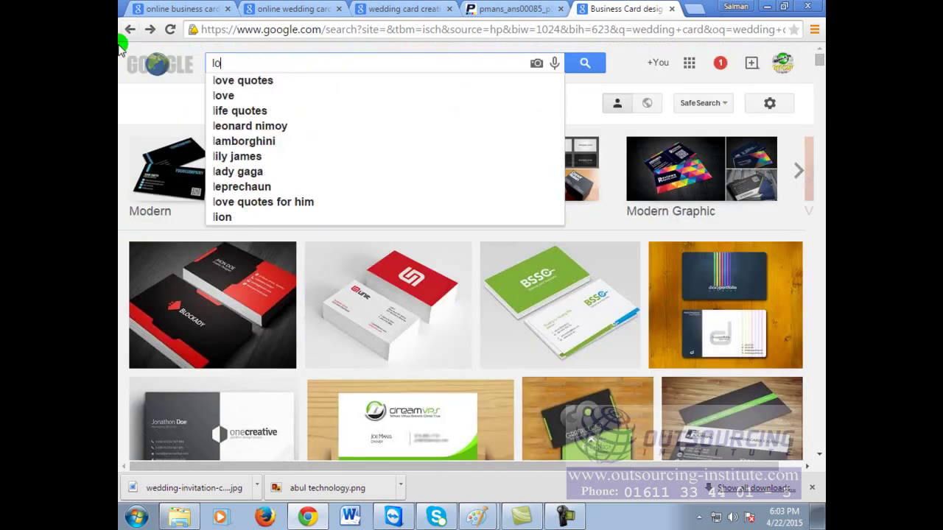
{"action": "type", "text": "go design for"}
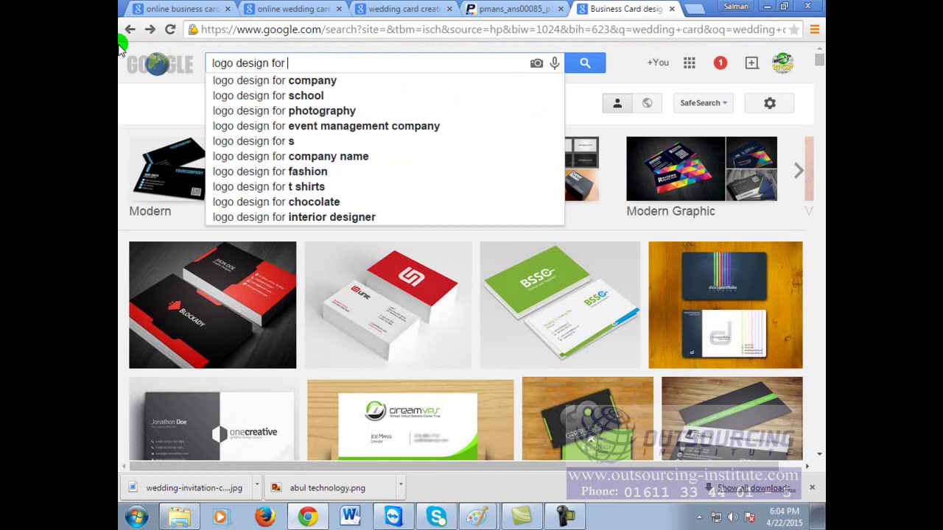
{"action": "type", "text": " IT cmp"}
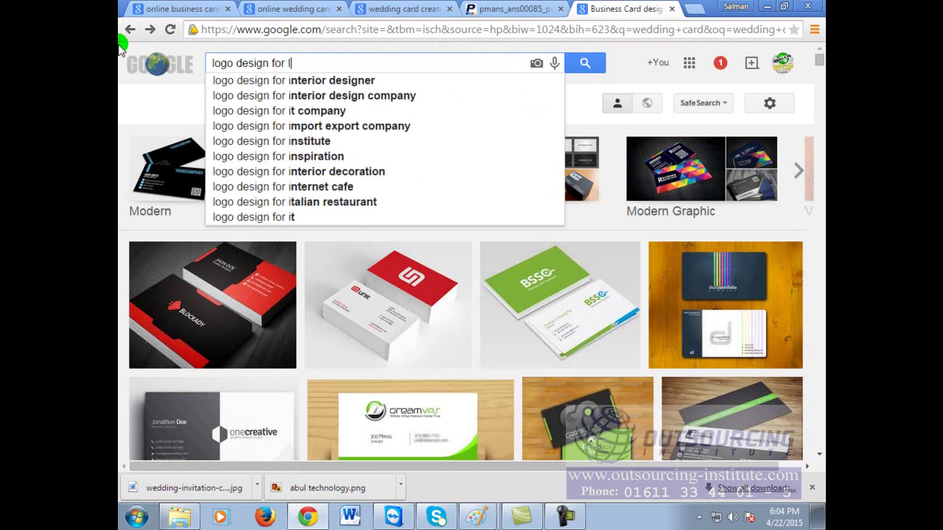
{"action": "key", "text": "BackSpace"}
{"action": "key", "text": "BackSpace"}
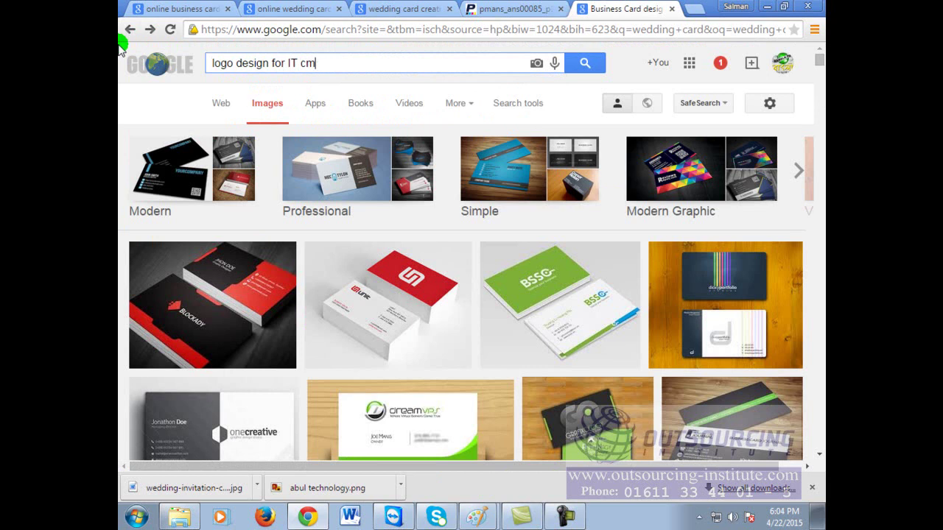
{"action": "type", "text": "ompany\\"}
{"action": "key", "text": "Return"}
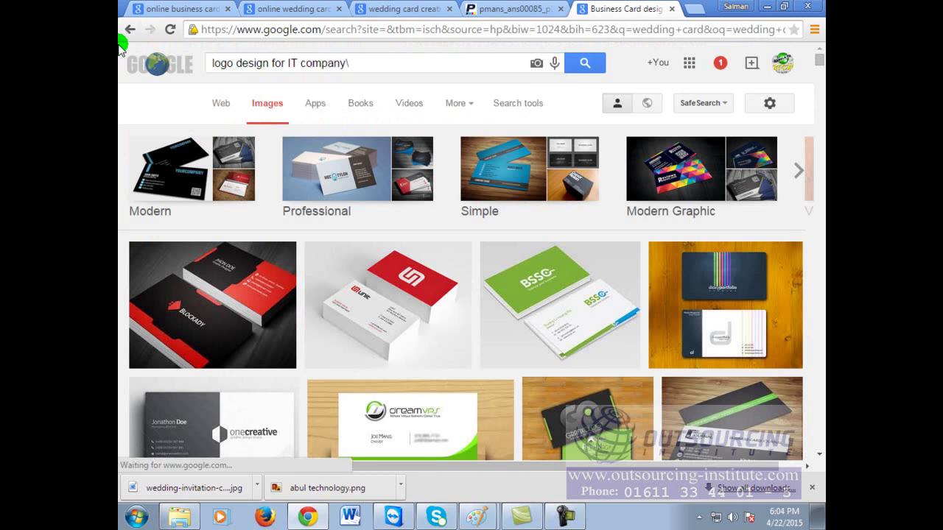
Step: Rerun the logo search without the stray backslash and preview the Abbey logo collage
{"action": "left_click", "coordinate": [374, 65]}
{"action": "key", "text": "BackSpace"}
{"action": "key", "text": "Return"}
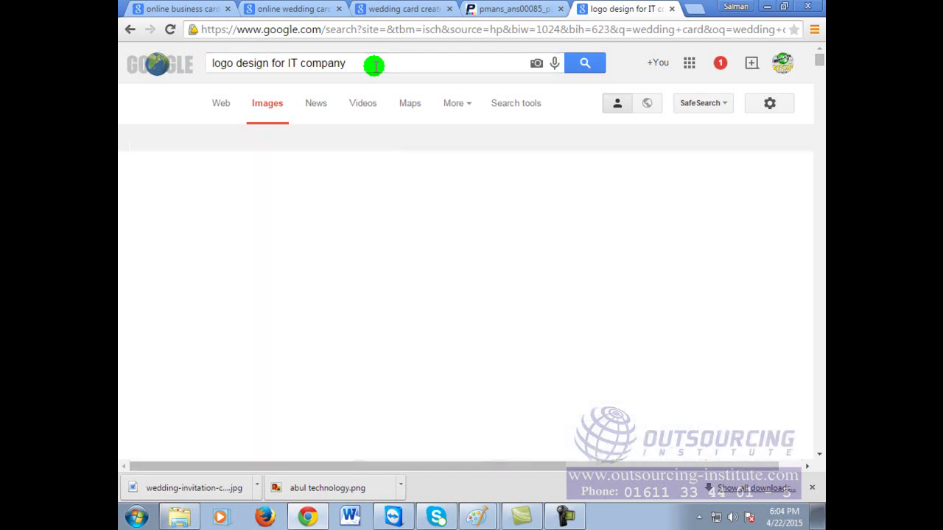
{"action": "scroll", "coordinate": [619, 322], "scroll_direction": "down", "scroll_amount": 2}
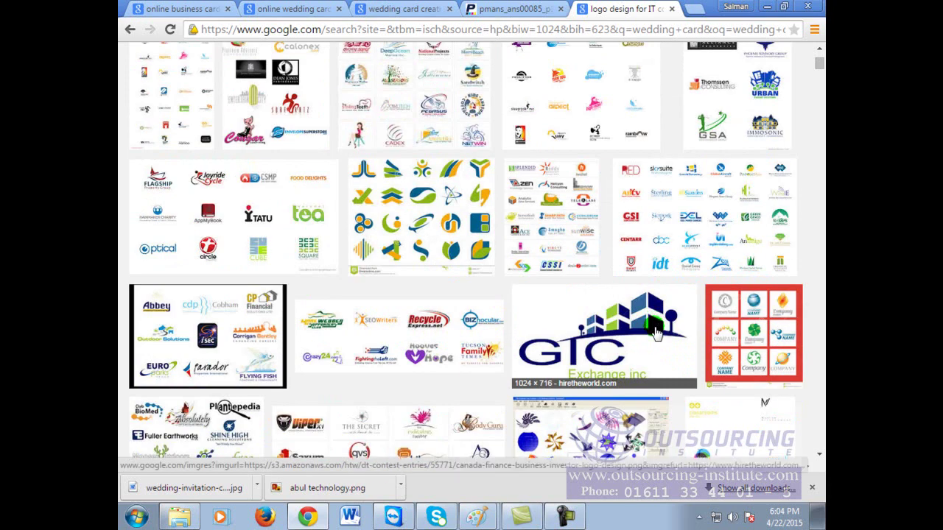
{"action": "left_click", "coordinate": [238, 338]}
Step: Visit the collage's logodesignsurrey.co.uk page and copy the Flying Fish logo image
{"action": "left_click", "coordinate": [254, 319]}
{"action": "left_click", "coordinate": [442, 385]}
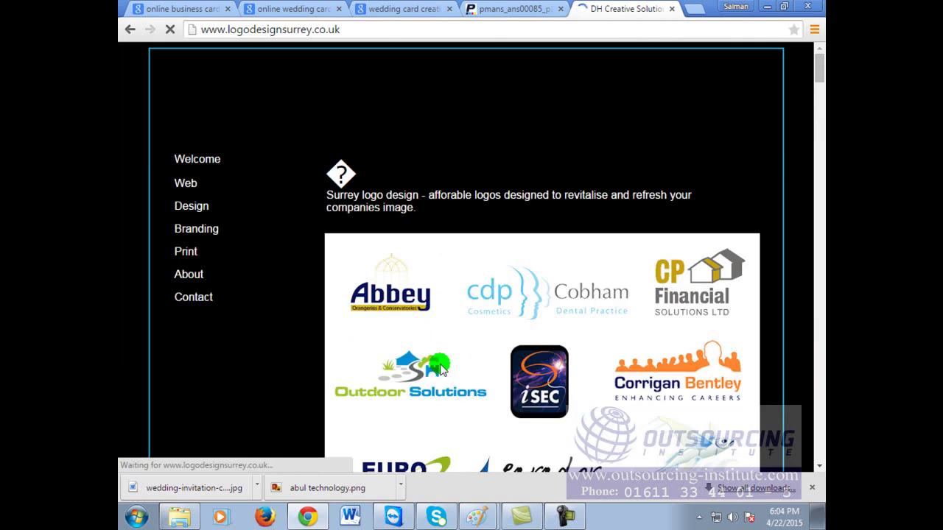
{"action": "scroll", "coordinate": [702, 358], "scroll_direction": "down", "scroll_amount": 3}
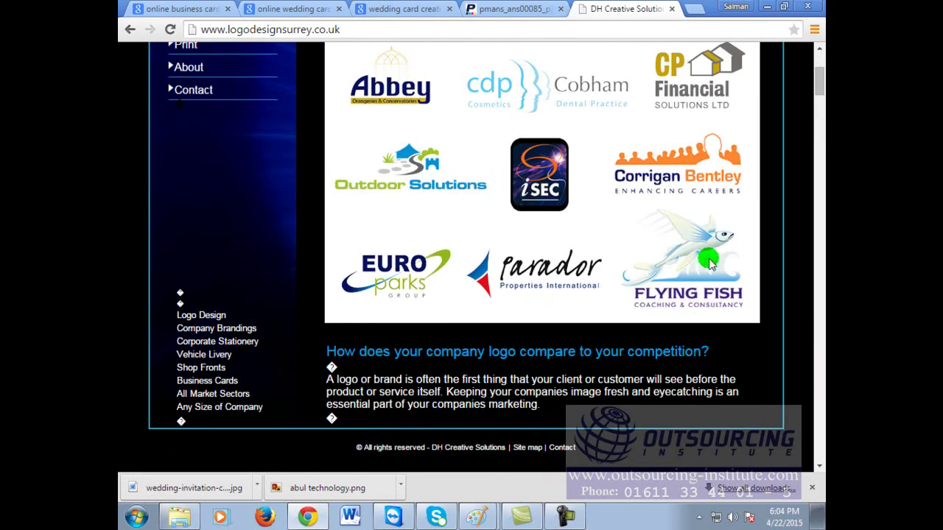
{"action": "right_click", "coordinate": [673, 258]}
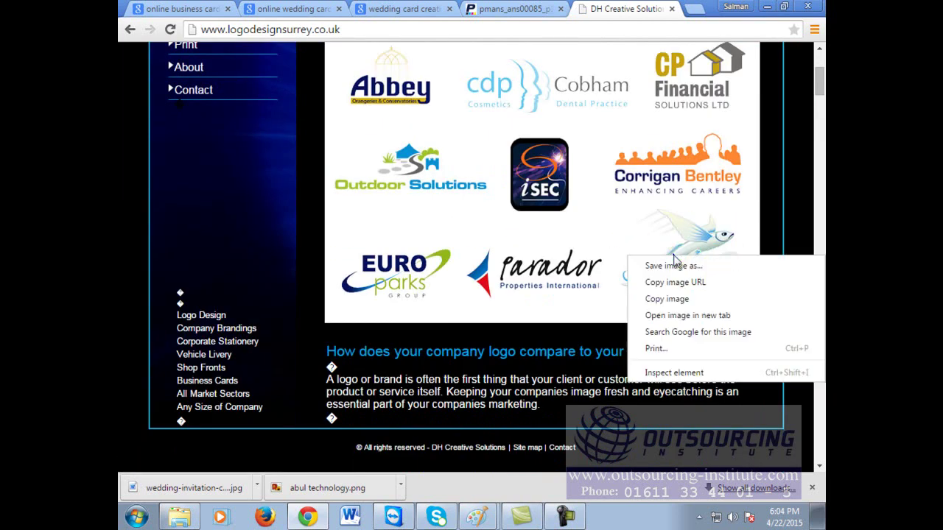
{"action": "left_click", "coordinate": [691, 300]}
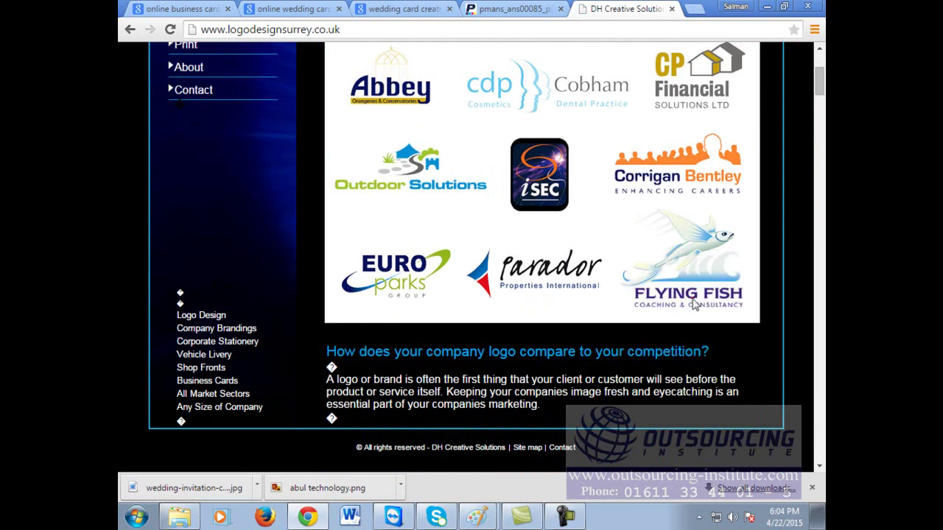
Step: Paste the copied logo into a new Paint canvas and crop it to the Flying Fish logo
{"action": "left_click", "coordinate": [136, 517]}
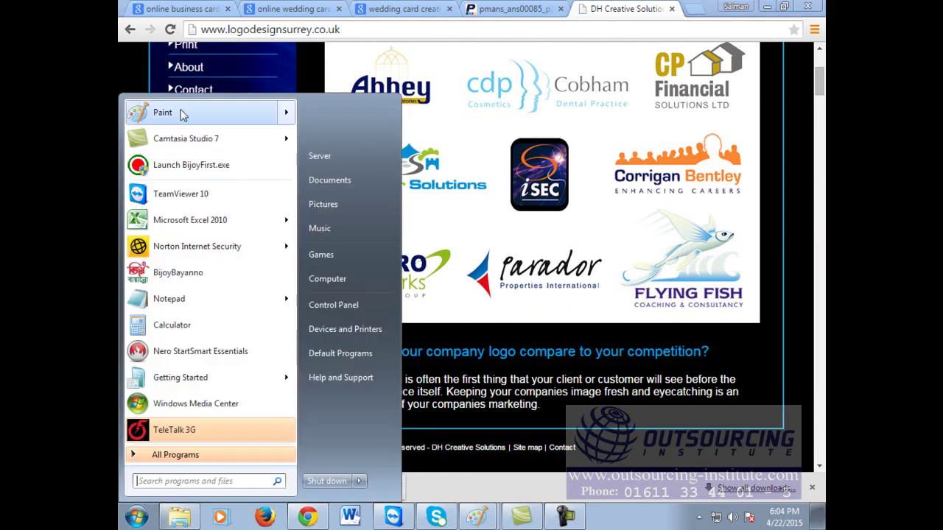
{"action": "left_click", "coordinate": [183, 114]}
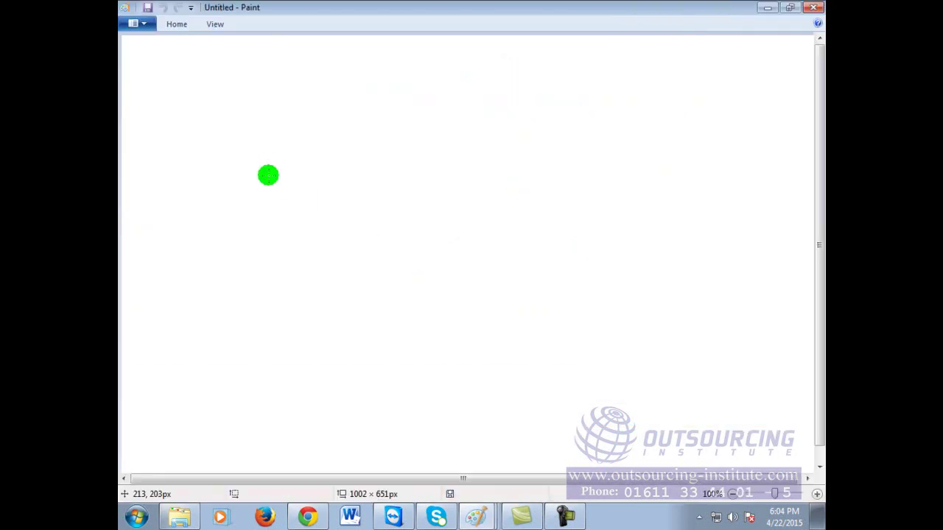
{"action": "key", "text": "ctrl+v"}
{"action": "left_click", "coordinate": [177, 24]}
{"action": "left_click", "coordinate": [437, 219]}
{"action": "mouse_move", "coordinate": [428, 224]}
{"action": "left_mouse_down"}
{"action": "mouse_move", "coordinate": [435, 335]}
{"action": "mouse_move", "coordinate": [565, 336]}
{"action": "left_mouse_up"}
{"action": "right_click", "coordinate": [471, 251]}
{"action": "left_click", "coordinate": [498, 304]}
Step: Enlarge the canvas to 570×472px, centre the Flying Fish logo, and minimize Paint
{"action": "left_click_drag", "start_coordinate": [264, 151], "coordinate": [515, 361]}
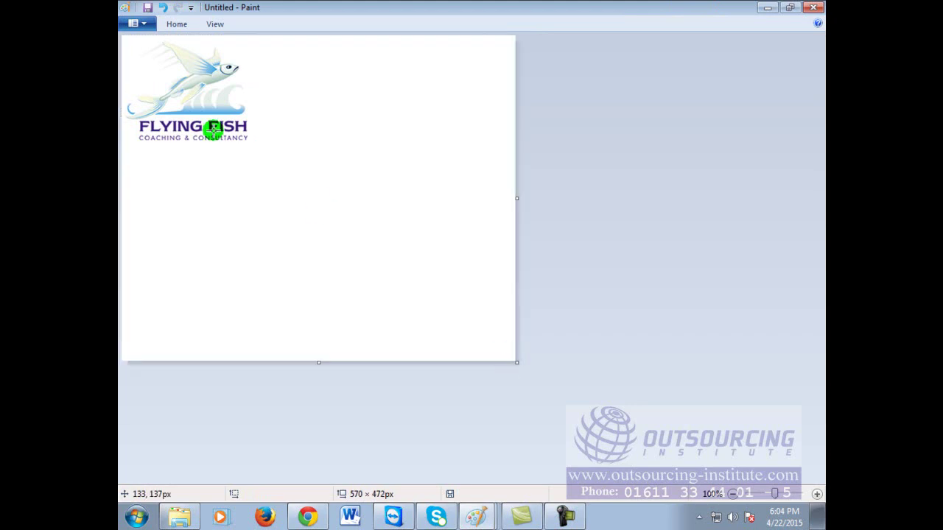
{"action": "left_click_drag", "start_coordinate": [264, 173], "coordinate": [242, 115]}
{"action": "left_click", "coordinate": [413, 131]}
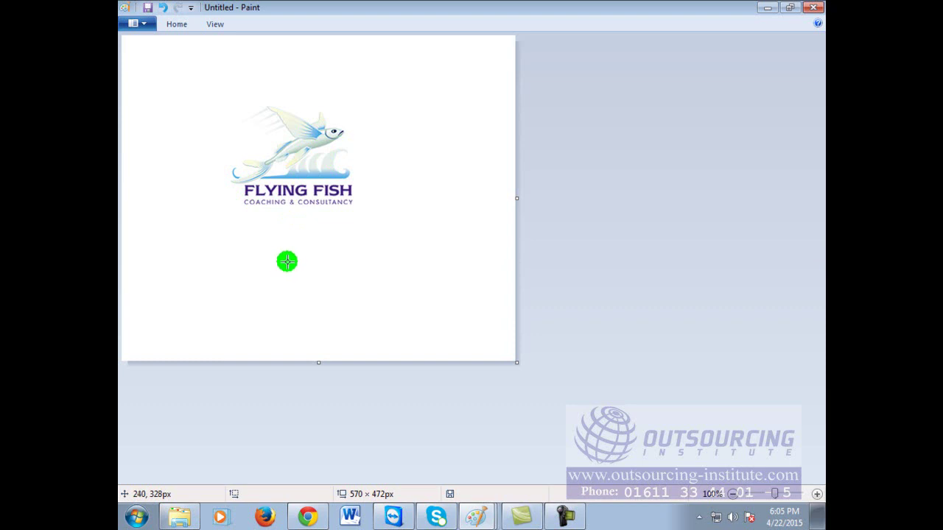
{"action": "left_click", "coordinate": [767, 8]}
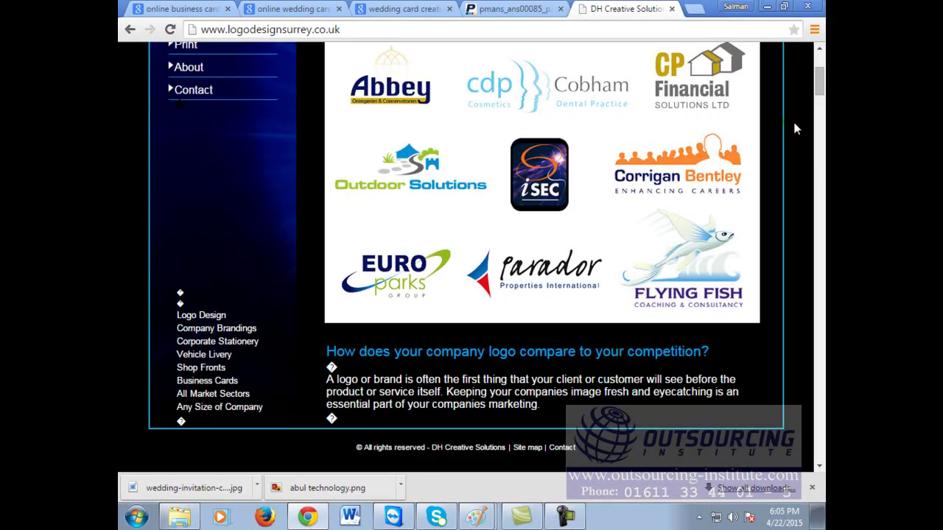
Step: Bring back the Paint window with the handwritten Abul Technology services list
{"action": "left_click", "coordinate": [477, 510]}
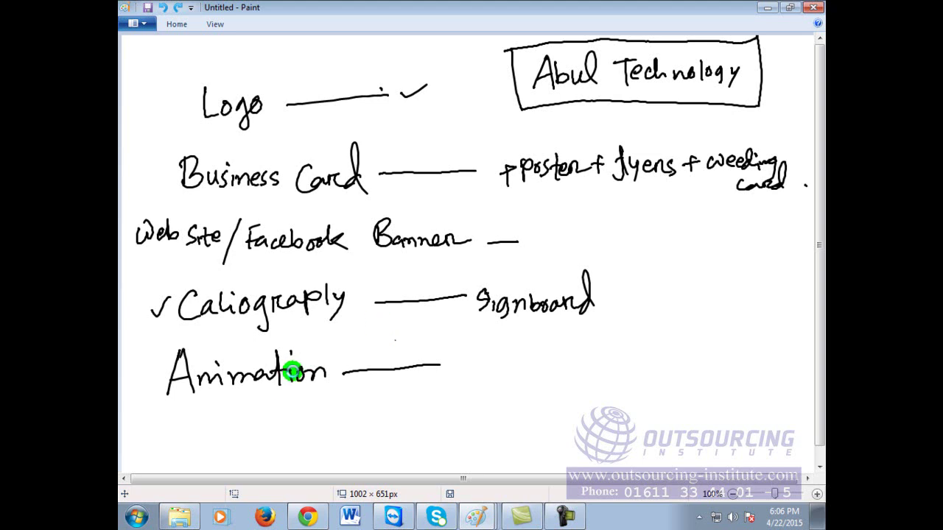
Step: Draw a tick beside Animation in the services list, then return to Chrome
{"action": "left_click_drag", "start_coordinate": [140, 374], "coordinate": [156, 364]}
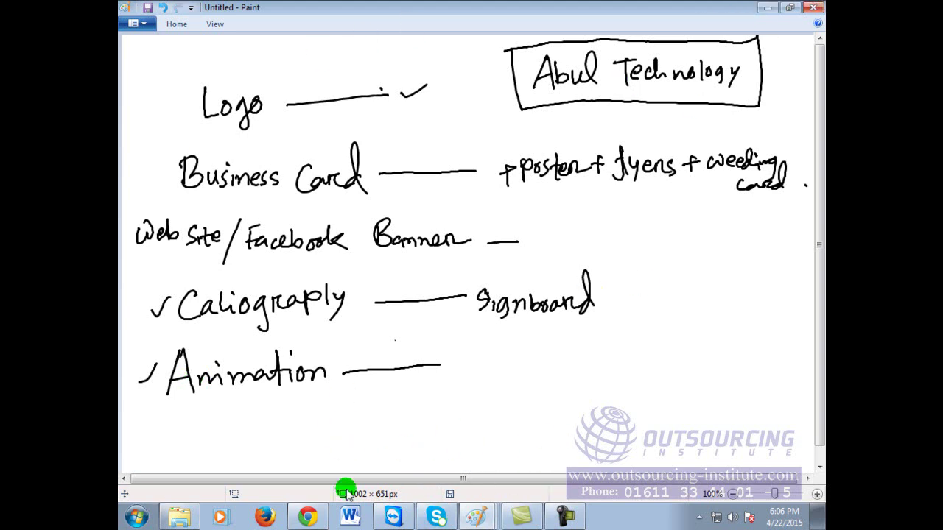
{"action": "left_click", "coordinate": [302, 516]}
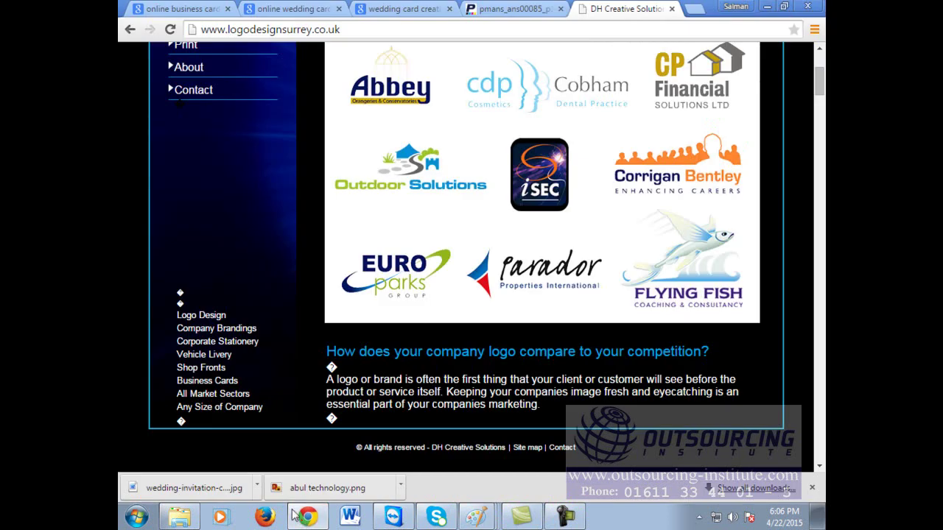
Step: Close the logo design site and card editor tabs and open a new tab
{"action": "left_click", "coordinate": [671, 9]}
{"action": "left_click", "coordinate": [647, 9]}
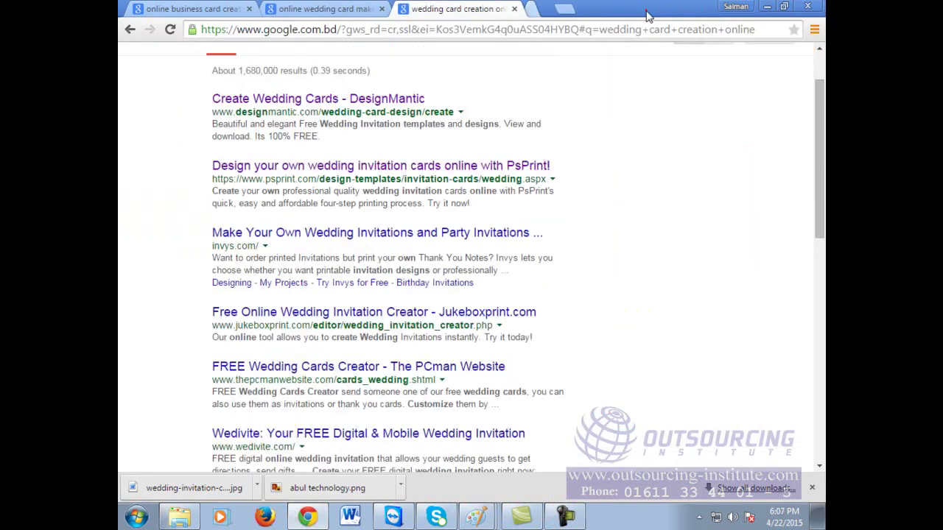
{"action": "left_click", "coordinate": [538, 9]}
Step: Enter image.google.com in the address bar to load Google Images
{"action": "left_click", "coordinate": [552, 31]}
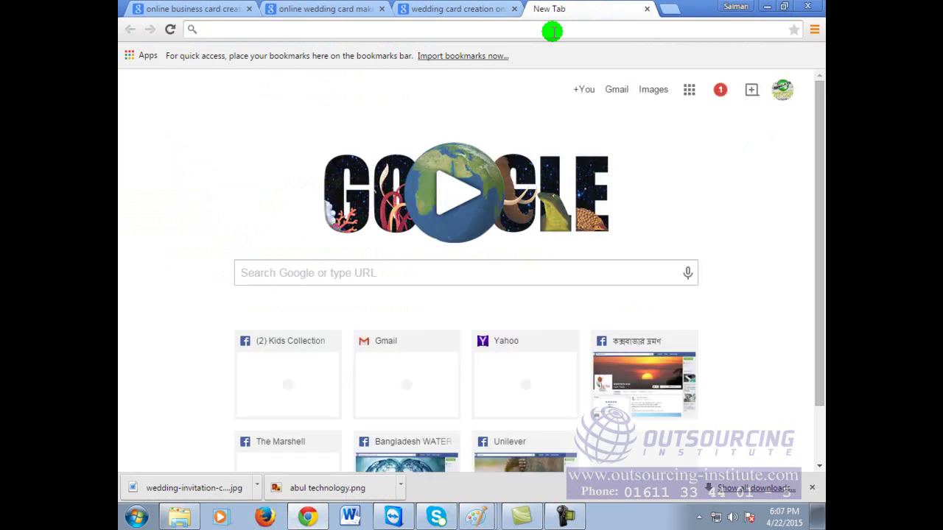
{"action": "type", "text": "o"}
{"action": "key", "text": "Escape"}
{"action": "type", "text": "g"}
{"action": "key", "text": "BackSpace"}
{"action": "key", "text": "BackSpace"}
{"action": "type", "text": "o"}
{"action": "key", "text": "BackSpace"}
{"action": "key", "text": "BackSpace"}
{"action": "type", "text": "i"}
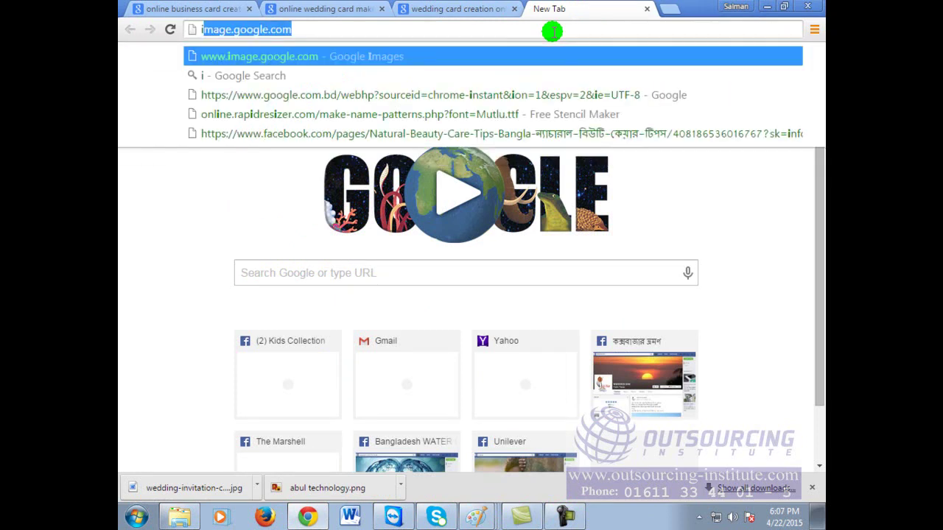
{"action": "key", "text": "Return"}
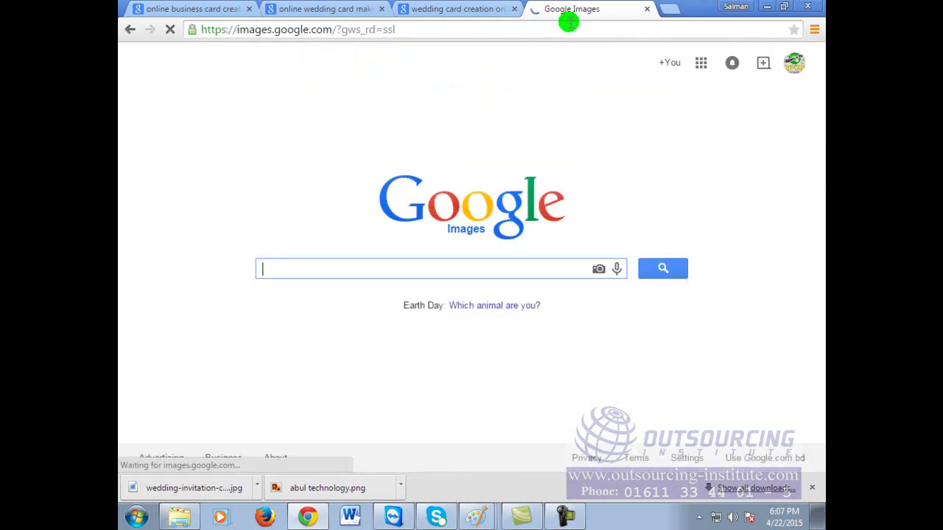
Step: Search Google Images for 'girls smilling serial photo' and scroll through the portrait results
{"action": "left_click", "coordinate": [469, 270]}
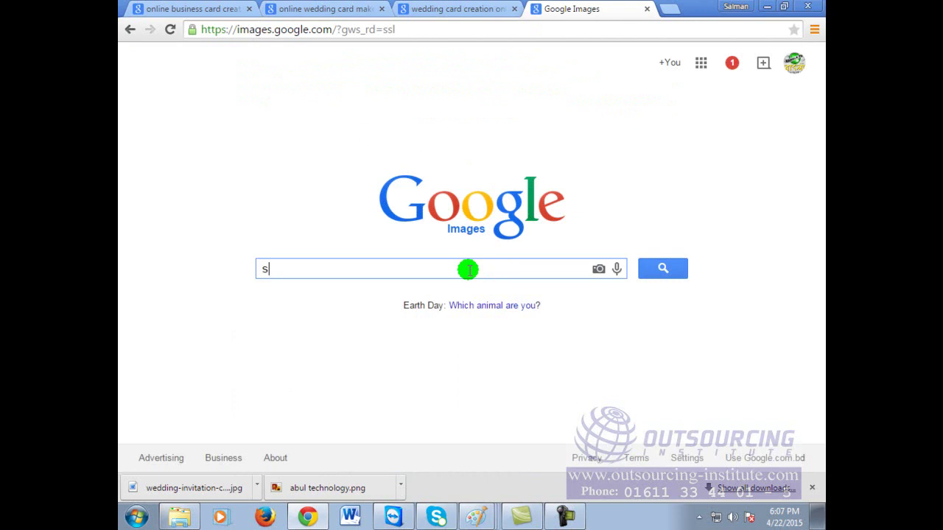
{"action": "key", "text": "BackSpace"}
{"action": "type", "text": "girls "}
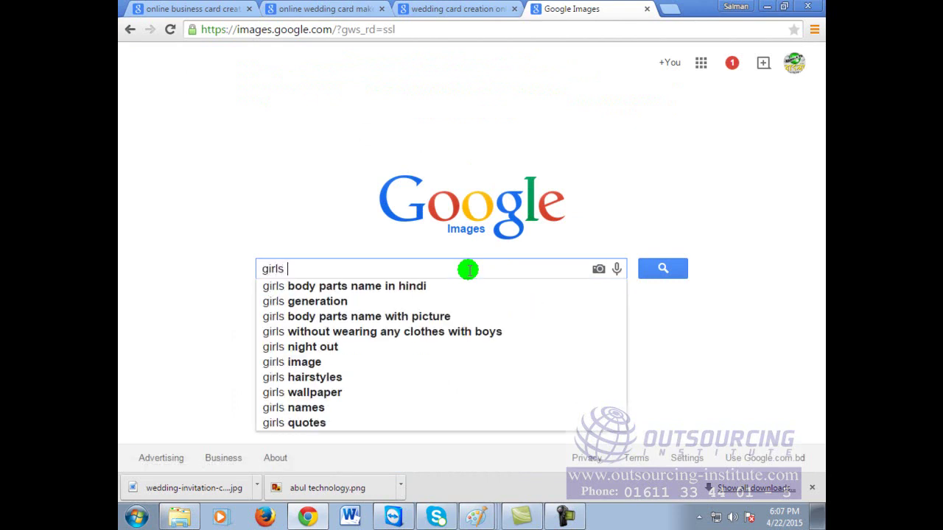
{"action": "type", "text": "smilly"}
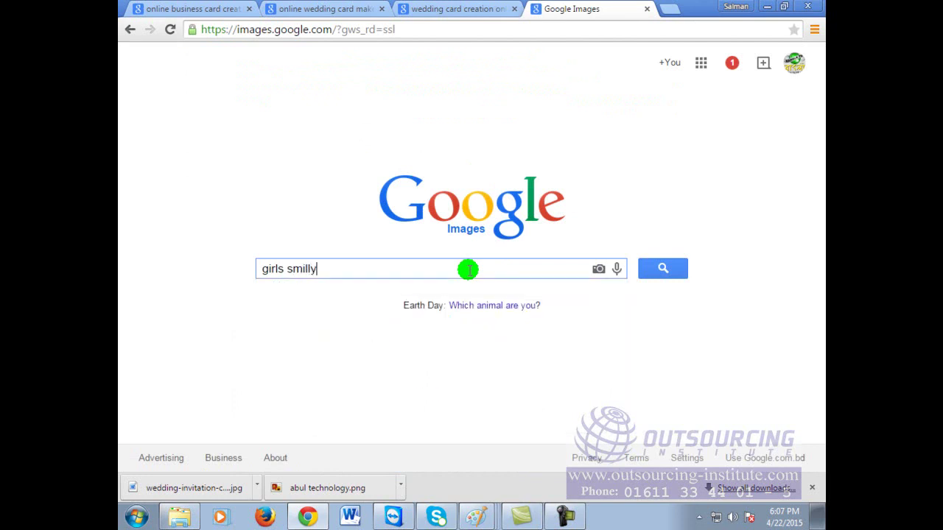
{"action": "key", "text": "BackSpace"}
{"action": "type", "text": "ing serial photo"}
{"action": "key", "text": "Return"}
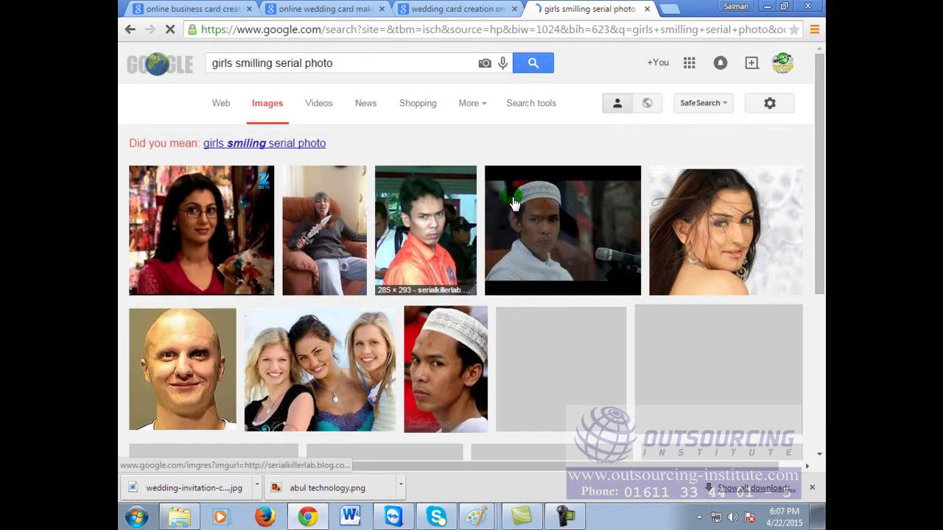
{"action": "scroll", "coordinate": [489, 288], "scroll_direction": "down", "scroll_amount": 2}
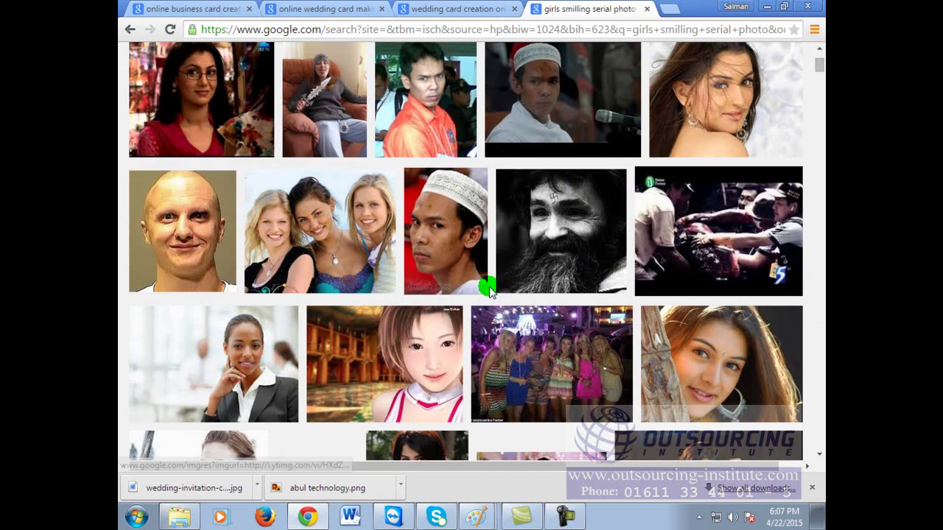
{"action": "scroll", "coordinate": [490, 289], "scroll_direction": "down", "scroll_amount": 3}
{"action": "scroll", "coordinate": [490, 289], "scroll_direction": "down", "scroll_amount": 3}
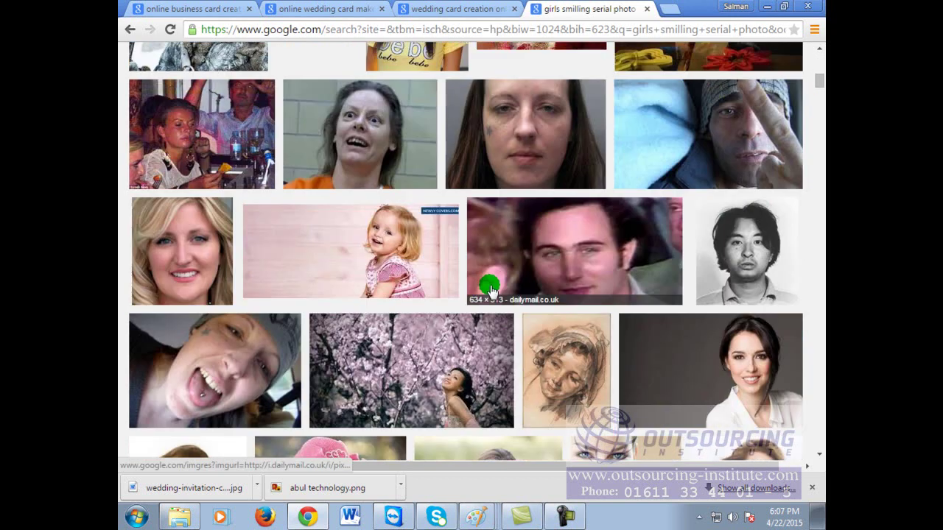
{"action": "scroll", "coordinate": [490, 288], "scroll_direction": "down", "scroll_amount": 4}
{"action": "scroll", "coordinate": [490, 287], "scroll_direction": "down", "scroll_amount": 4}
{"action": "scroll", "coordinate": [492, 286], "scroll_direction": "down", "scroll_amount": 1}
{"action": "scroll", "coordinate": [492, 287], "scroll_direction": "down", "scroll_amount": 5}
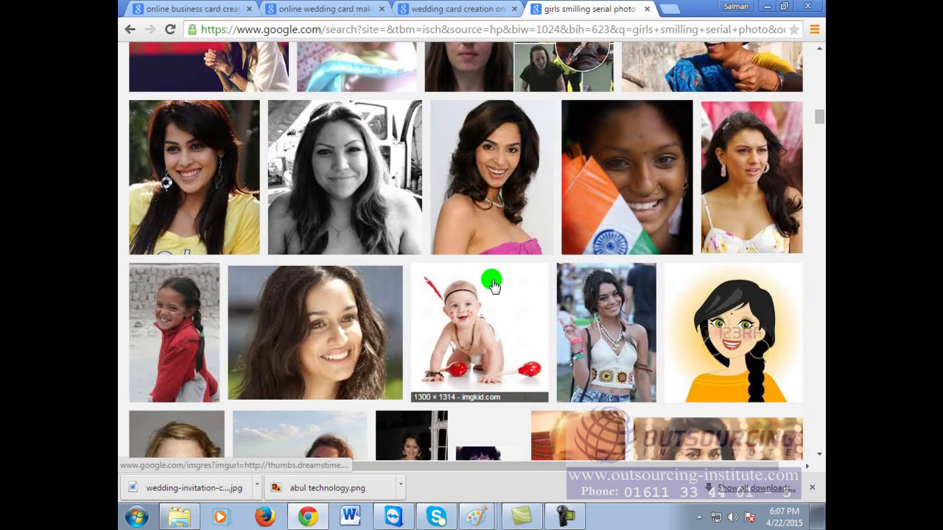
{"action": "scroll", "coordinate": [492, 285], "scroll_direction": "down", "scroll_amount": 3}
{"action": "scroll", "coordinate": [492, 286], "scroll_direction": "up", "scroll_amount": 20}
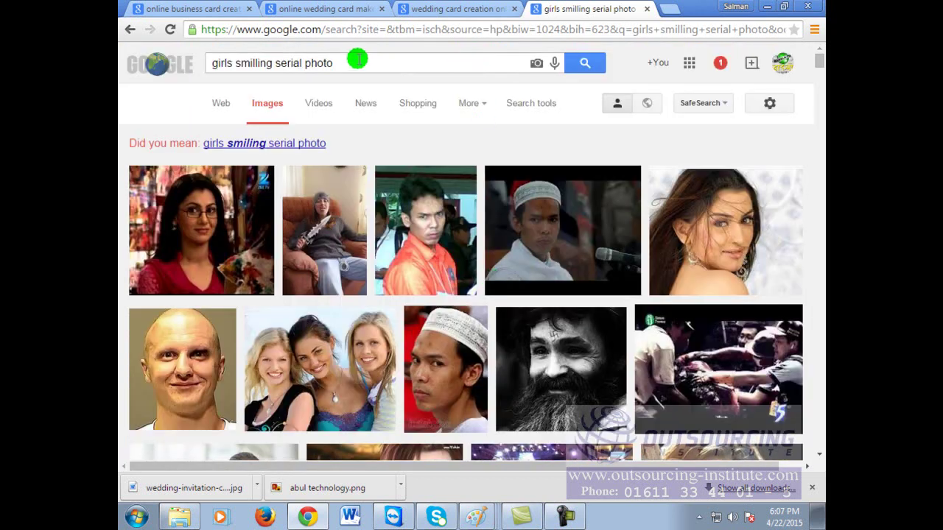
Step: Search for 'Baby Smiling', browse the smiling baby photos, then erase the query
{"action": "left_click_drag", "start_coordinate": [359, 61], "coordinate": [136, 48]}
{"action": "type", "text": "Baby "}
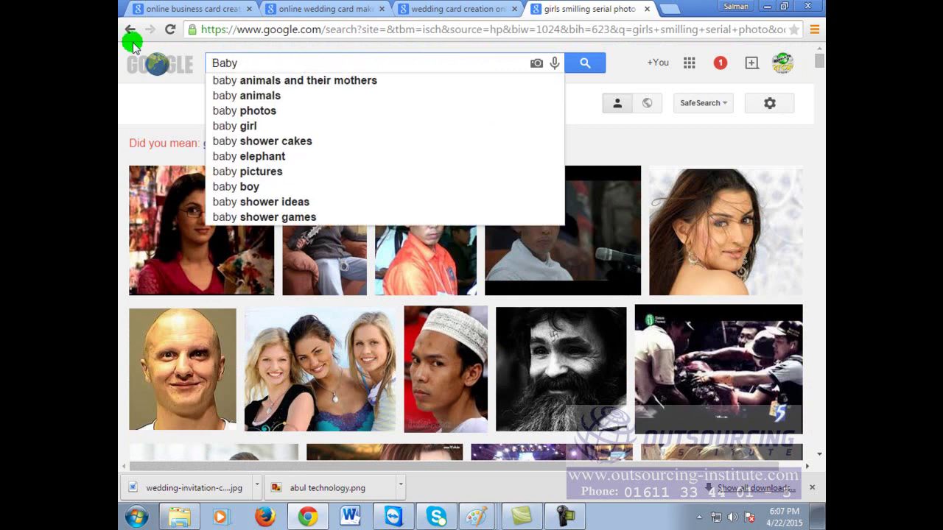
{"action": "type", "text": "Smiling"}
{"action": "key", "text": "Return"}
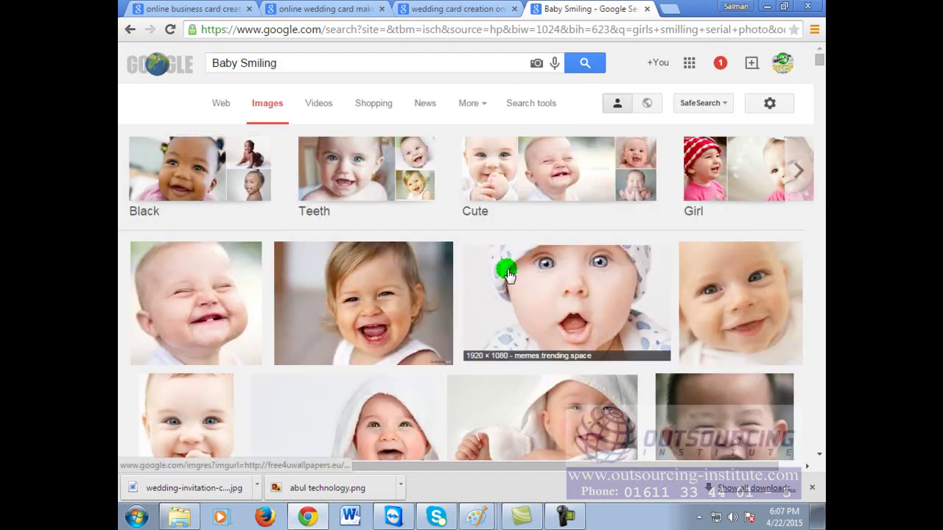
{"action": "scroll", "coordinate": [507, 273], "scroll_direction": "down", "scroll_amount": 1}
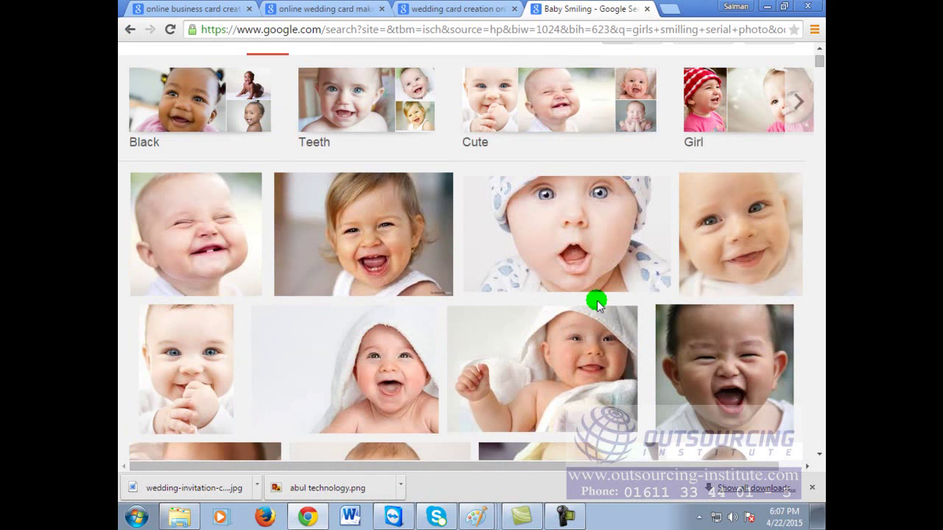
{"action": "scroll", "coordinate": [597, 303], "scroll_direction": "down", "scroll_amount": 7}
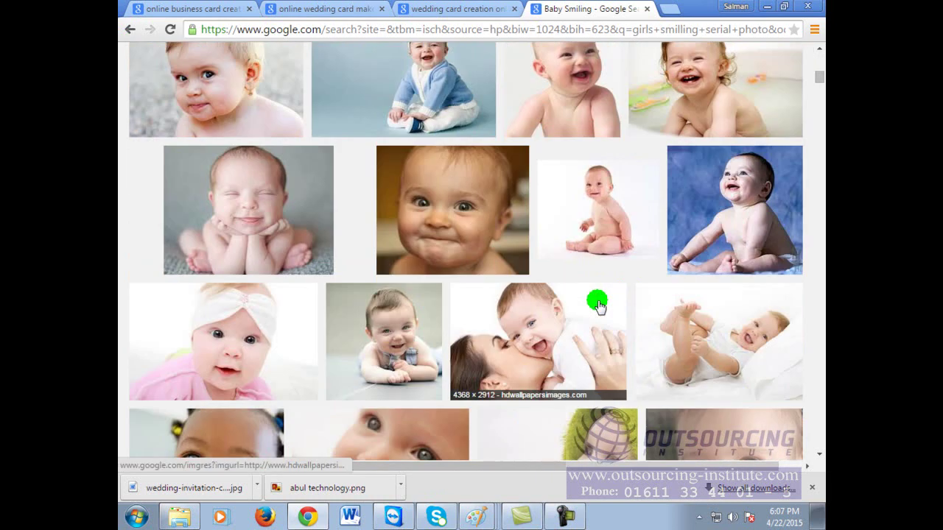
{"action": "scroll", "coordinate": [597, 304], "scroll_direction": "down", "scroll_amount": 4}
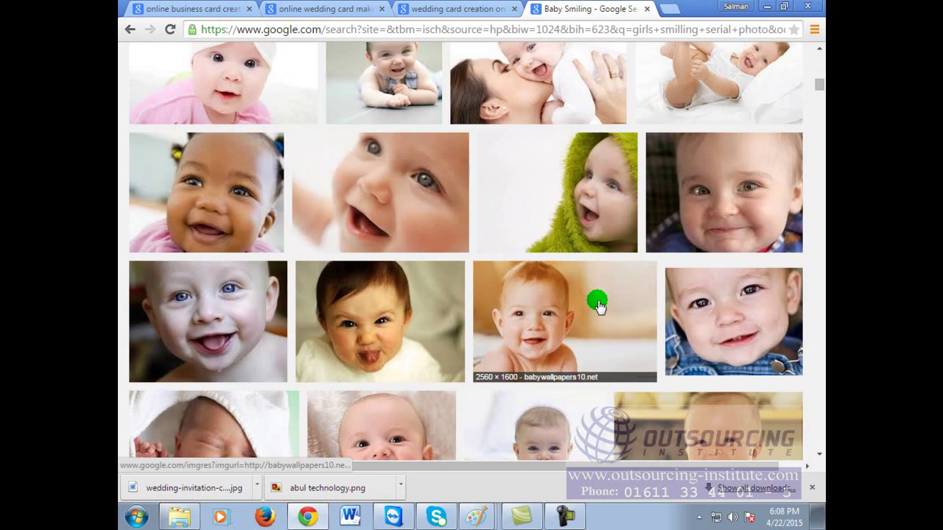
{"action": "scroll", "coordinate": [596, 304], "scroll_direction": "up", "scroll_amount": 10}
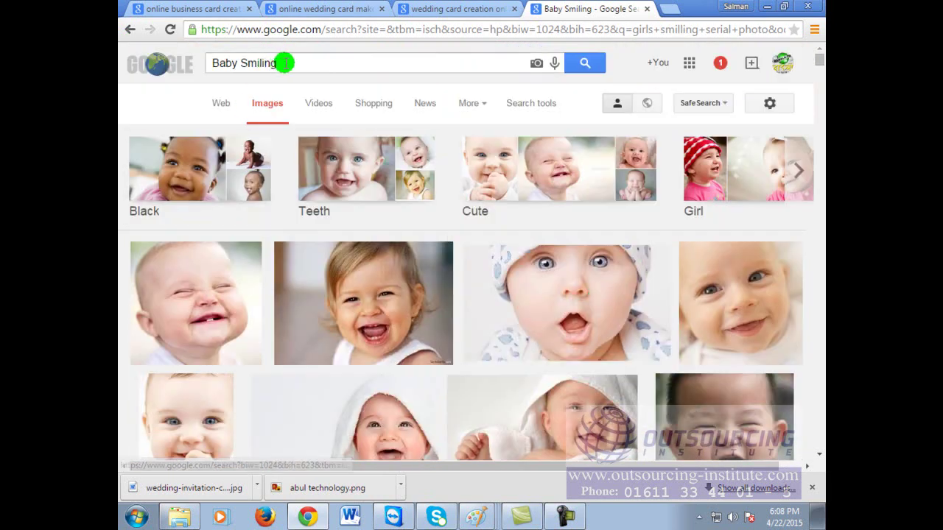
{"action": "left_click_drag", "start_coordinate": [285, 62], "coordinate": [148, 64]}
{"action": "key", "text": "BackSpace"}
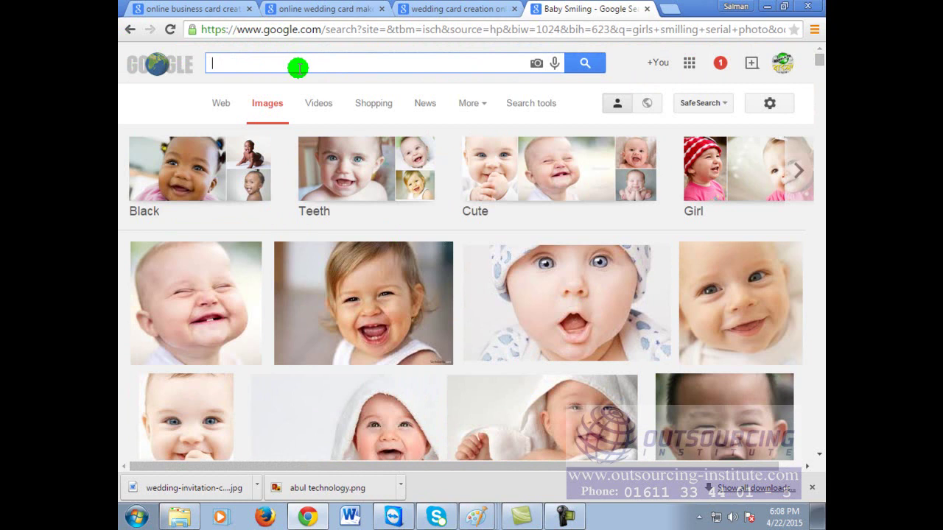
Step: Search Google Images for 'thirsty man' and scroll through the results
{"action": "type", "text": "hun"}
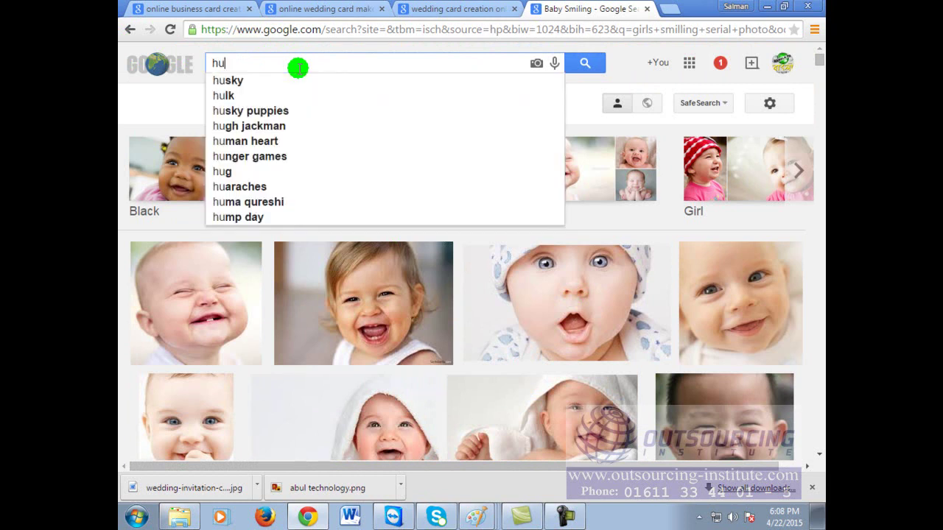
{"action": "key", "text": "BackSpace"}
{"action": "key", "text": "BackSpace"}
{"action": "key", "text": "BackSpace"}
{"action": "type", "text": "thirs"}
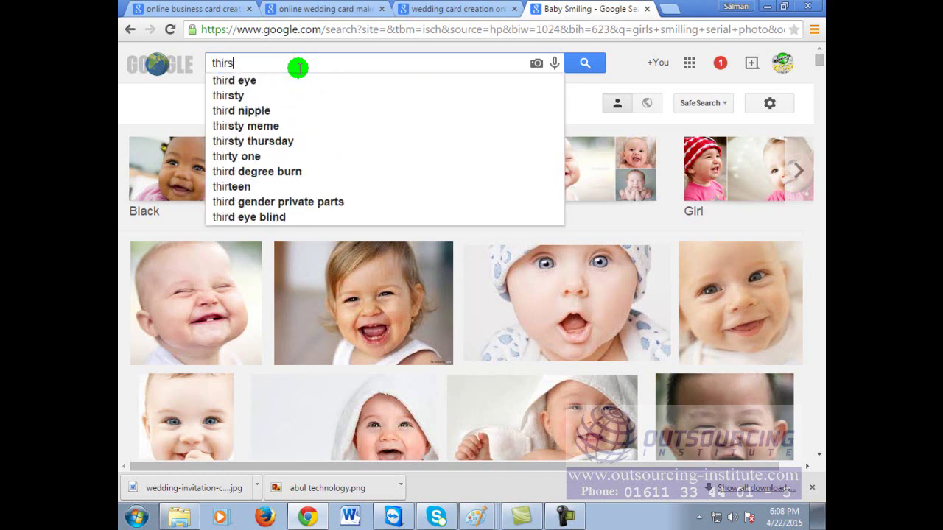
{"action": "type", "text": "ty man"}
{"action": "key", "text": "Return"}
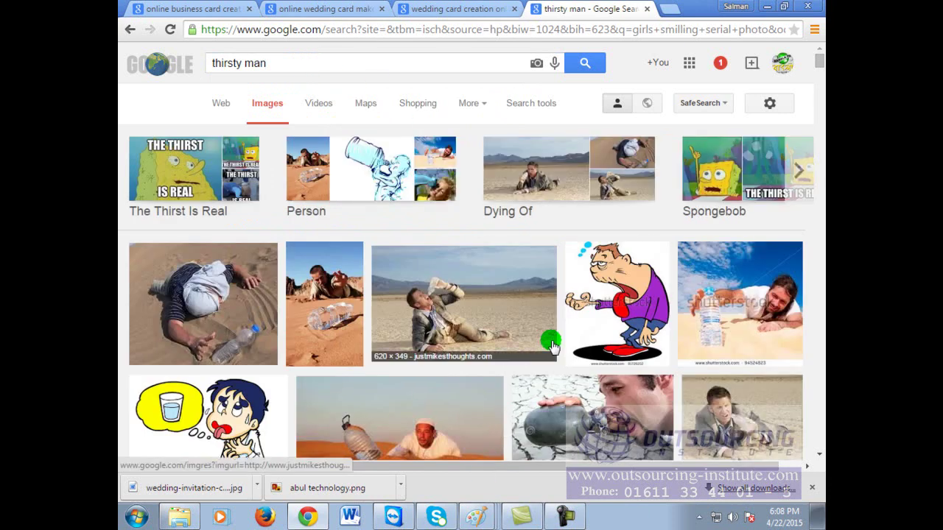
{"action": "scroll", "coordinate": [554, 345], "scroll_direction": "down", "scroll_amount": 3}
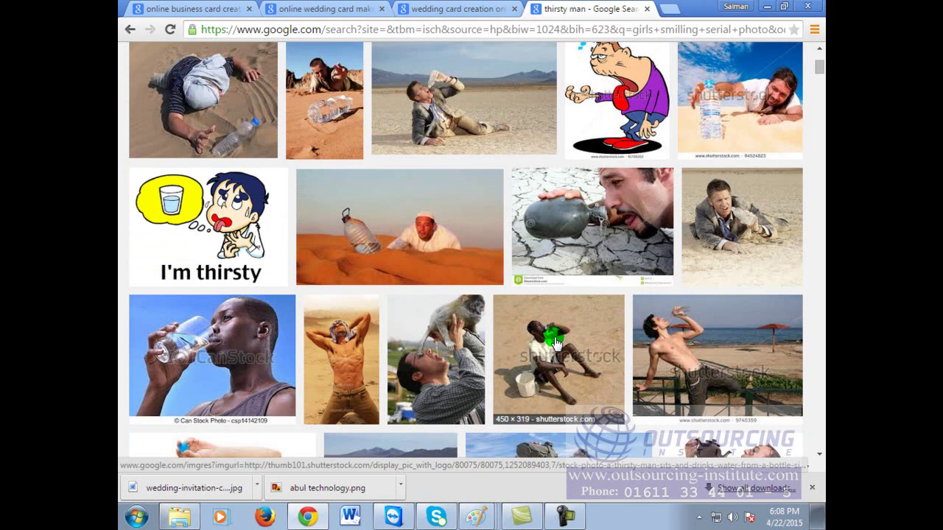
{"action": "scroll", "coordinate": [556, 345], "scroll_direction": "down", "scroll_amount": 3}
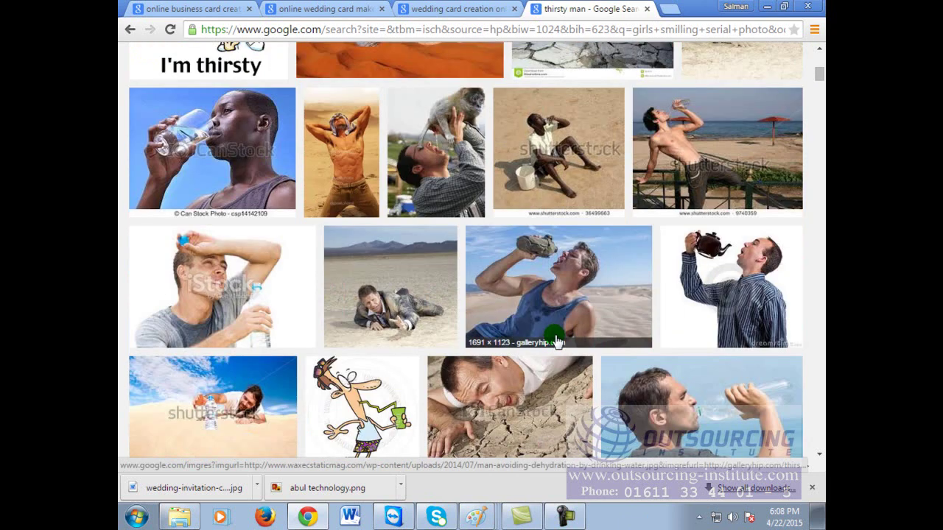
{"action": "scroll", "coordinate": [556, 341], "scroll_direction": "down", "scroll_amount": 3}
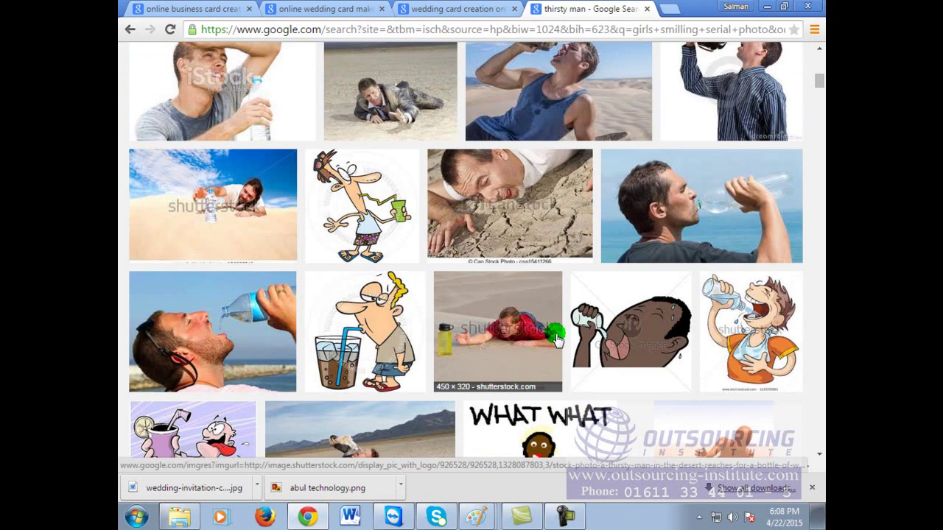
Step: Preview the desert image and a related photo of a man on cracked ground
{"action": "left_click", "coordinate": [544, 212]}
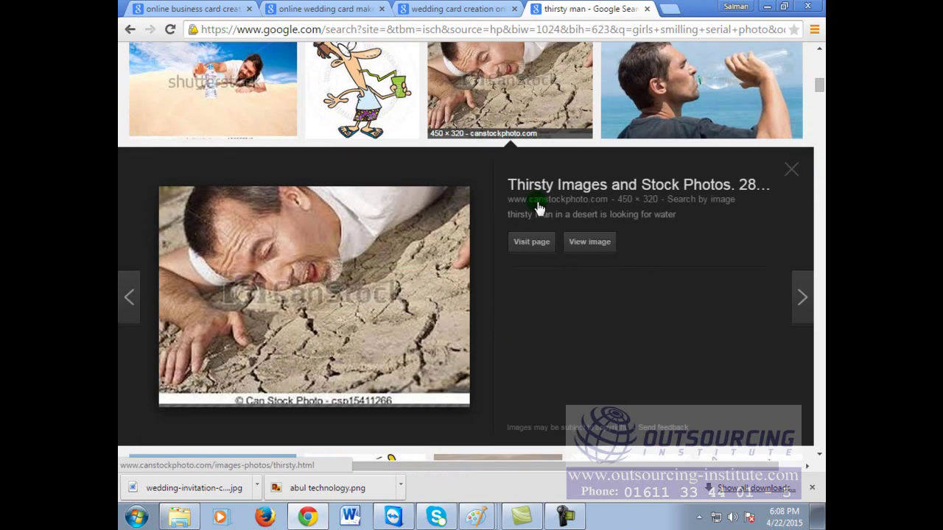
{"action": "left_click", "coordinate": [345, 272]}
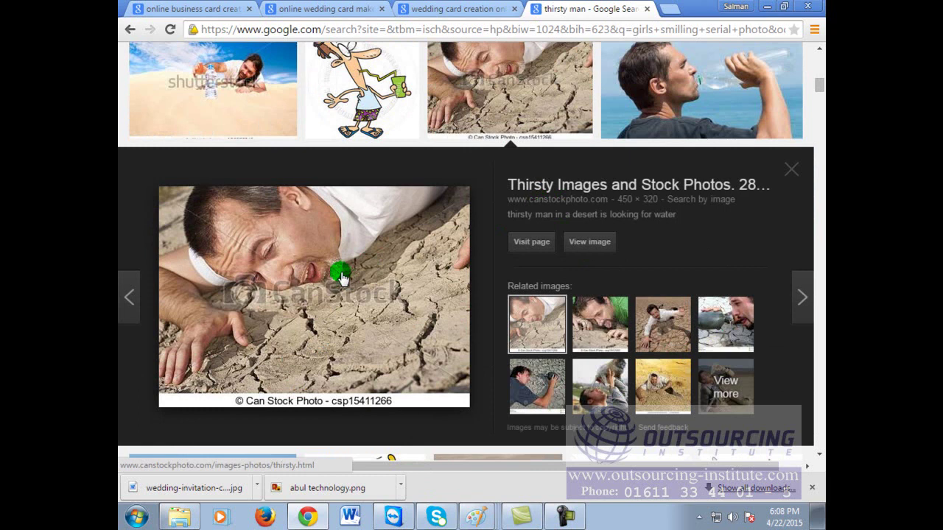
{"action": "left_click", "coordinate": [603, 330]}
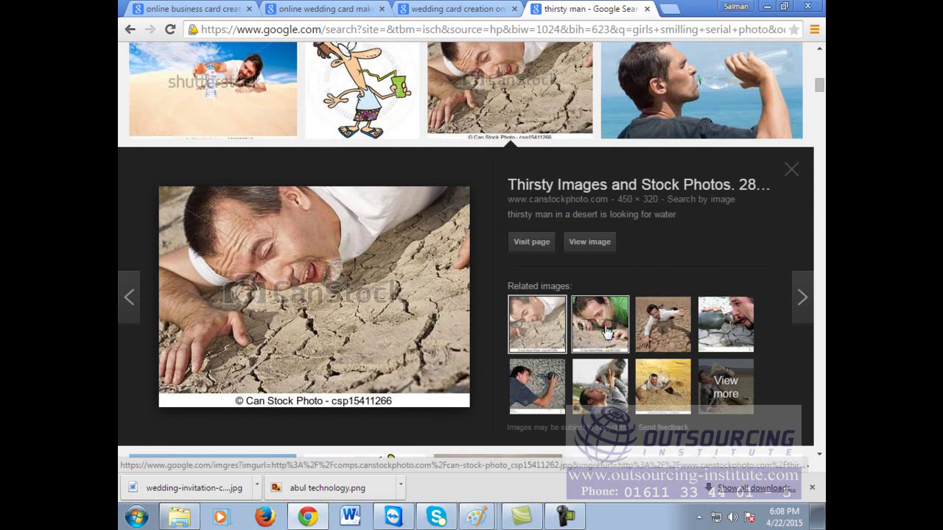
{"action": "scroll", "coordinate": [701, 356], "scroll_direction": "down", "scroll_amount": 3}
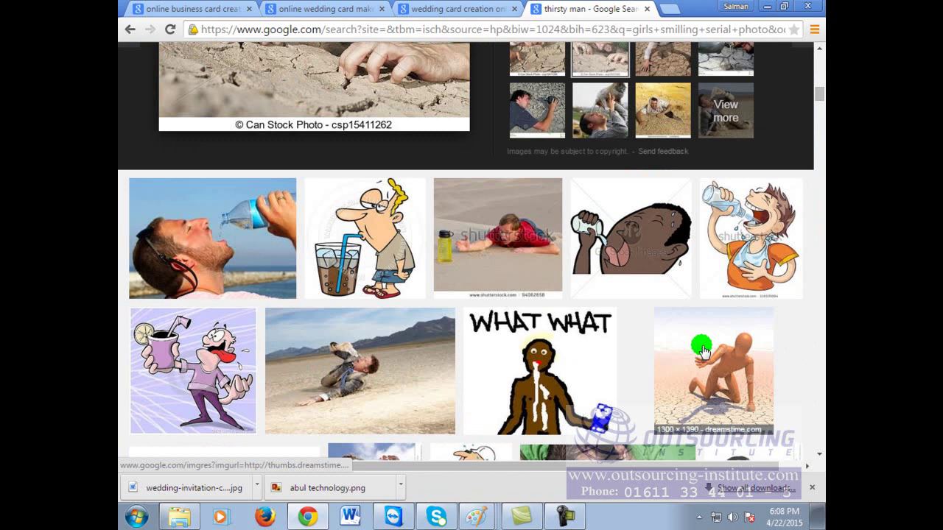
{"action": "scroll", "coordinate": [702, 353], "scroll_direction": "up", "scroll_amount": 5}
{"action": "left_click", "coordinate": [342, 63]}
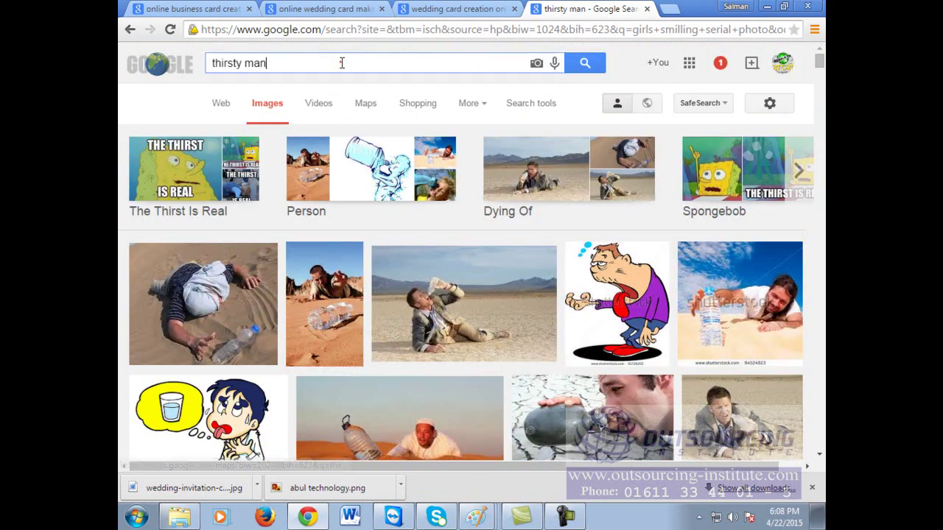
{"action": "key", "text": "ctrl+a"}
{"action": "type", "text": "hun"}
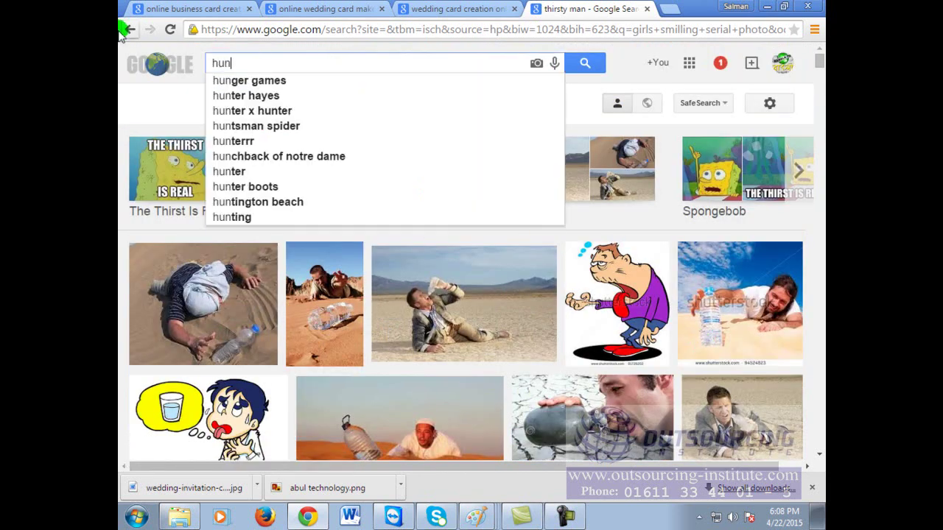
{"action": "type", "text": "gry man"}
{"action": "key", "text": "Return"}
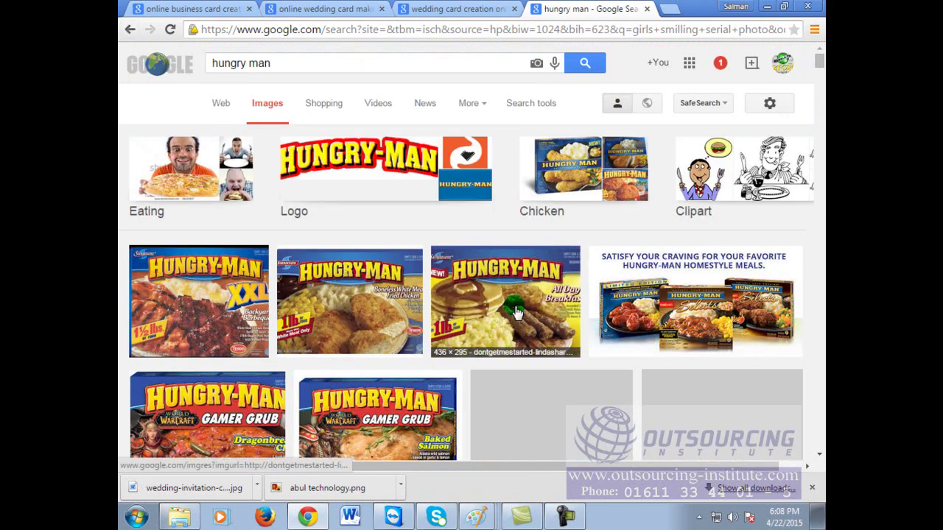
{"action": "scroll", "coordinate": [464, 231], "scroll_direction": "down", "scroll_amount": 8}
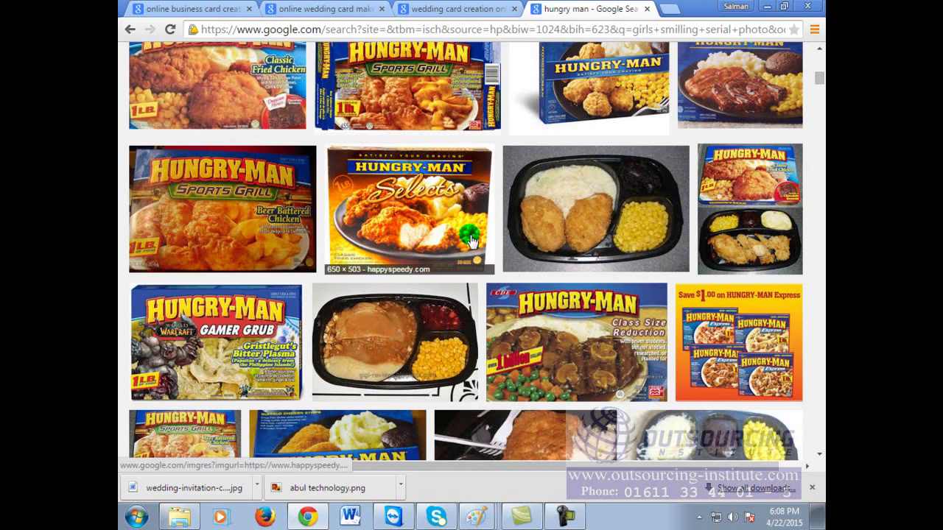
{"action": "scroll", "coordinate": [471, 242], "scroll_direction": "down", "scroll_amount": 3}
{"action": "scroll", "coordinate": [471, 236], "scroll_direction": "up", "scroll_amount": 10}
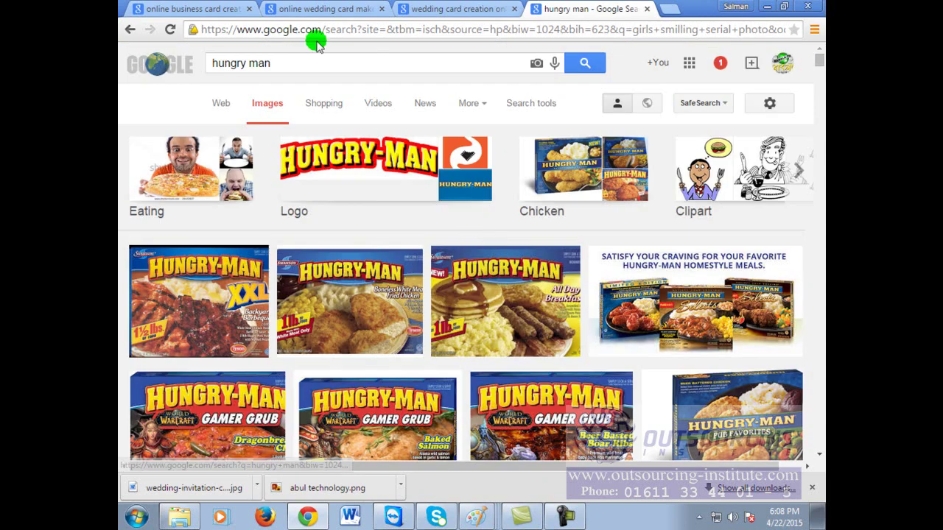
{"action": "left_click", "coordinate": [322, 65]}
{"action": "type", "text": "photo"}
{"action": "key", "text": "Return"}
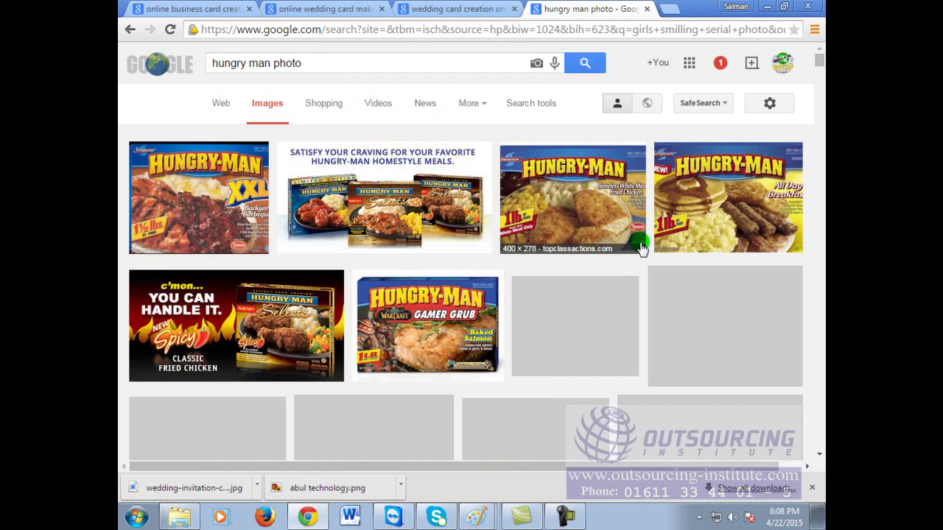
{"action": "scroll", "coordinate": [581, 332], "scroll_direction": "down", "scroll_amount": 12}
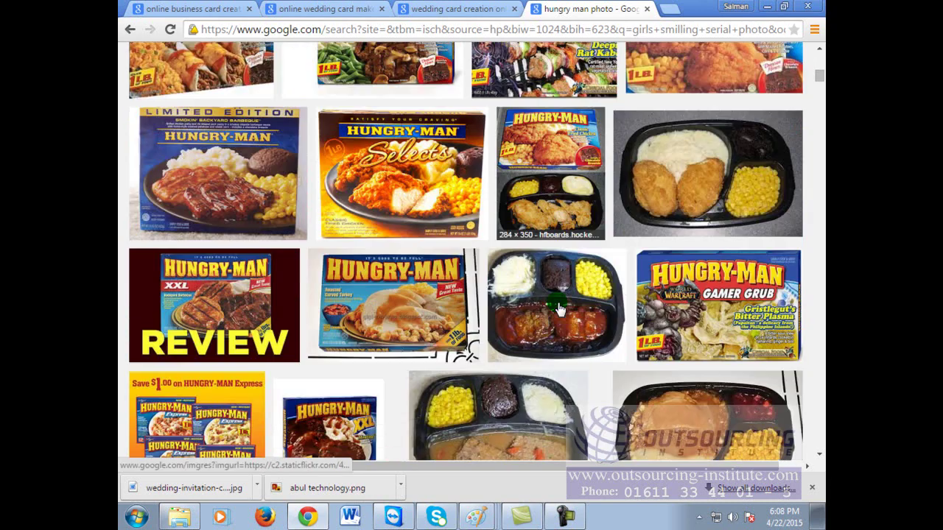
{"action": "scroll", "coordinate": [558, 307], "scroll_direction": "down", "scroll_amount": 5}
{"action": "scroll", "coordinate": [558, 308], "scroll_direction": "down", "scroll_amount": 5}
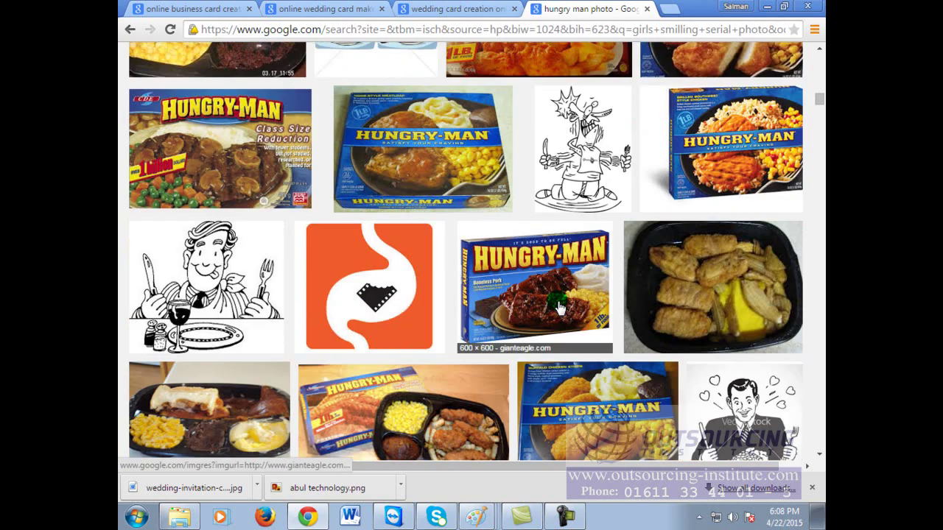
{"action": "scroll", "coordinate": [558, 308], "scroll_direction": "down", "scroll_amount": 8}
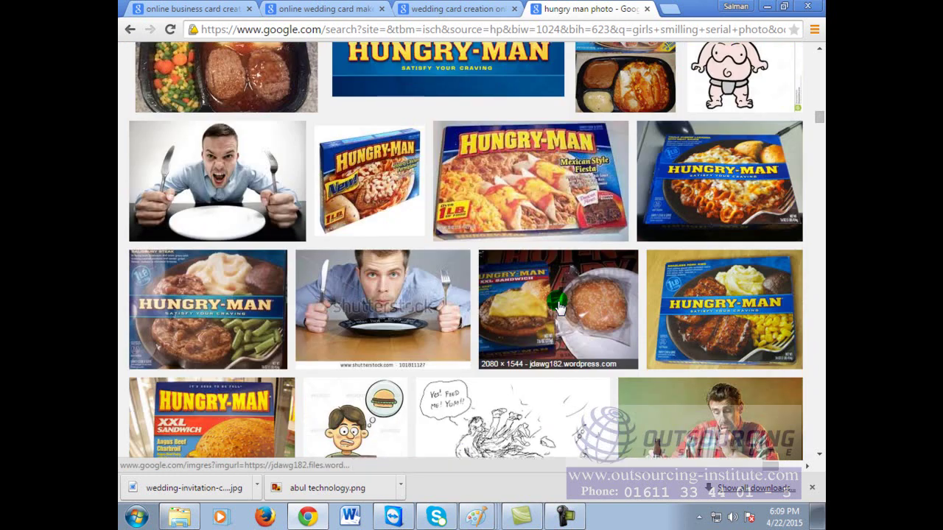
{"action": "scroll", "coordinate": [558, 308], "scroll_direction": "down", "scroll_amount": 4}
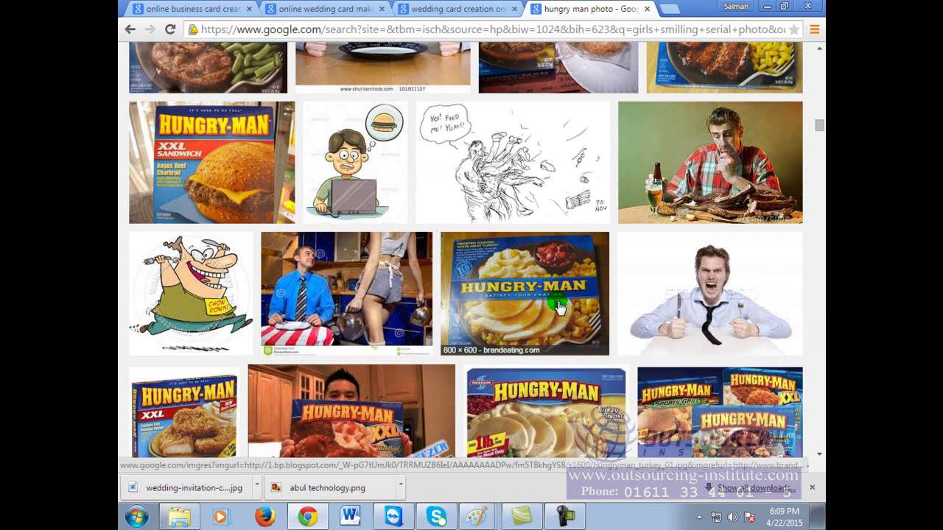
{"action": "scroll", "coordinate": [558, 308], "scroll_direction": "down", "scroll_amount": 4}
{"action": "scroll", "coordinate": [558, 308], "scroll_direction": "down", "scroll_amount": 3}
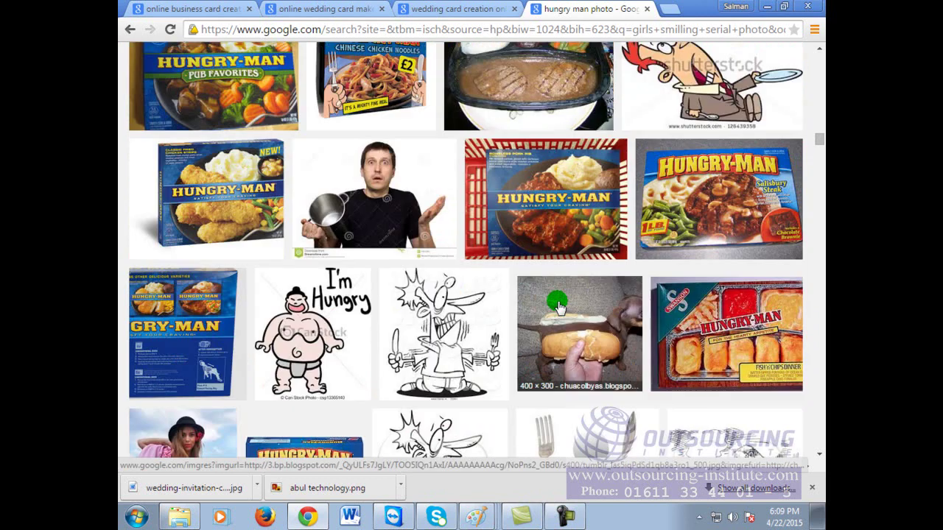
{"action": "scroll", "coordinate": [558, 308], "scroll_direction": "down", "scroll_amount": 4}
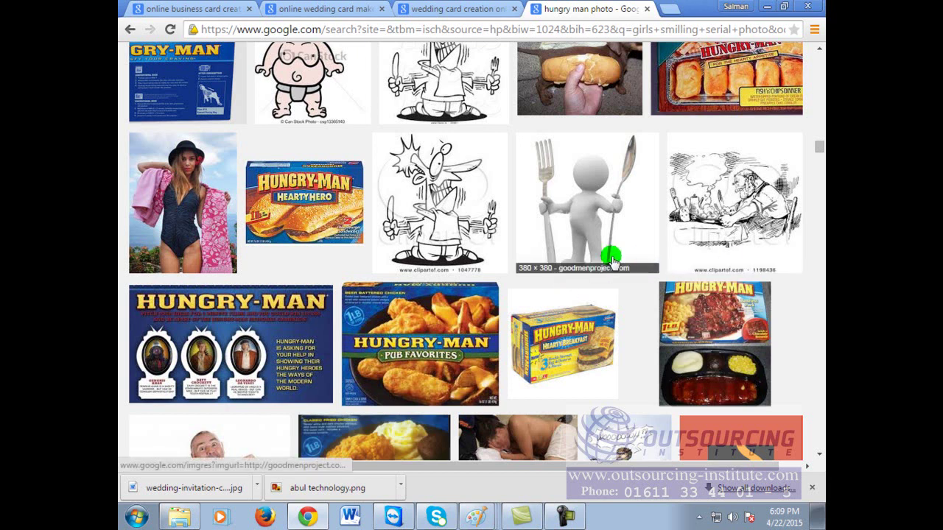
{"action": "scroll", "coordinate": [613, 259], "scroll_direction": "down", "scroll_amount": 3}
{"action": "scroll", "coordinate": [612, 260], "scroll_direction": "down", "scroll_amount": 5}
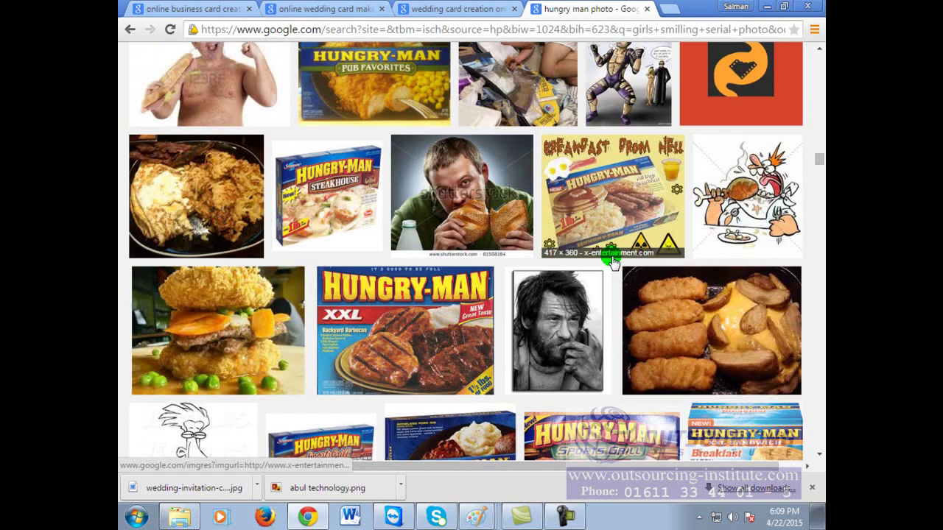
{"action": "scroll", "coordinate": [612, 259], "scroll_direction": "down", "scroll_amount": 4}
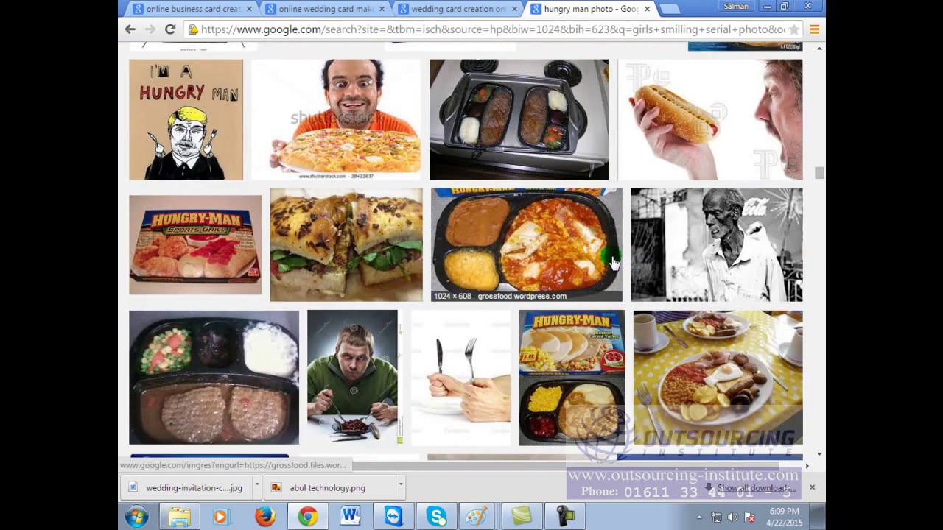
{"action": "scroll", "coordinate": [612, 260], "scroll_direction": "down", "scroll_amount": 3}
{"action": "scroll", "coordinate": [612, 259], "scroll_direction": "down", "scroll_amount": 12}
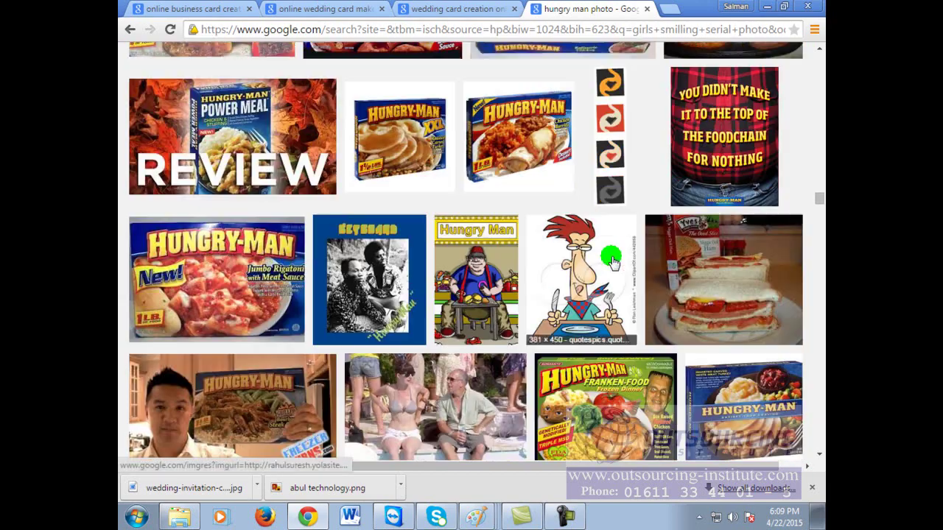
{"action": "scroll", "coordinate": [613, 259], "scroll_direction": "down", "scroll_amount": 4}
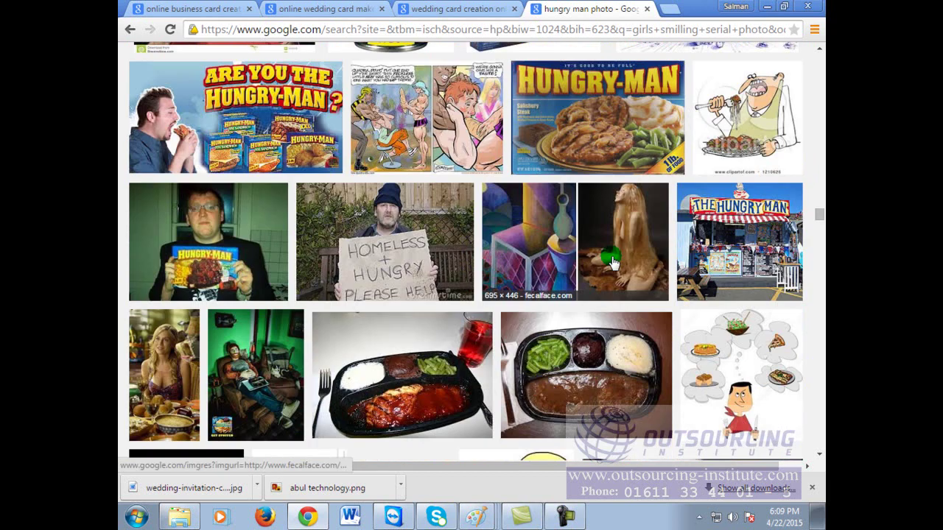
{"action": "scroll", "coordinate": [612, 259], "scroll_direction": "down", "scroll_amount": 4}
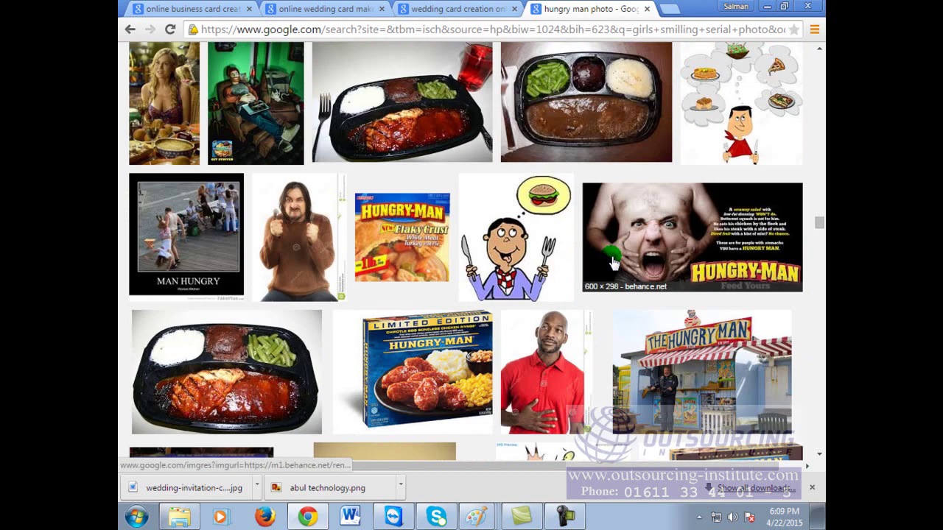
{"action": "left_click", "coordinate": [544, 380]}
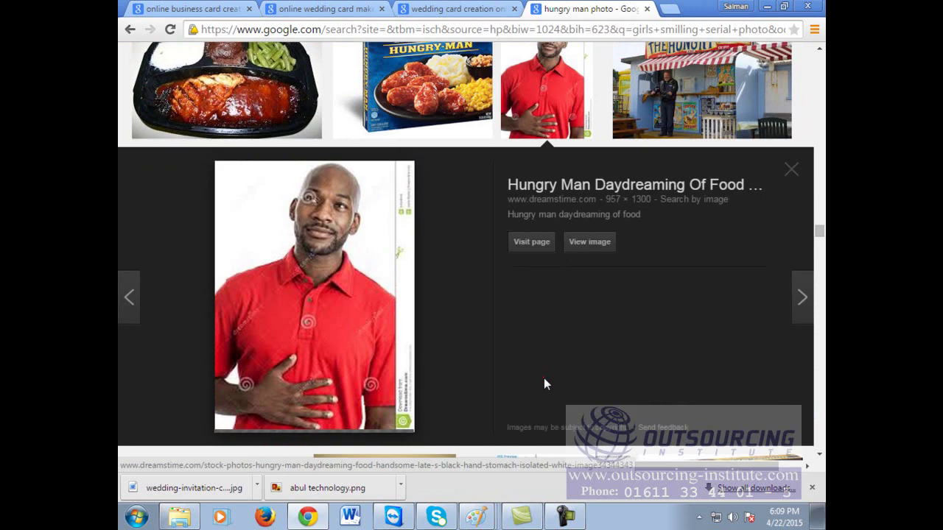
{"action": "scroll", "coordinate": [553, 367], "scroll_direction": "down", "scroll_amount": 4}
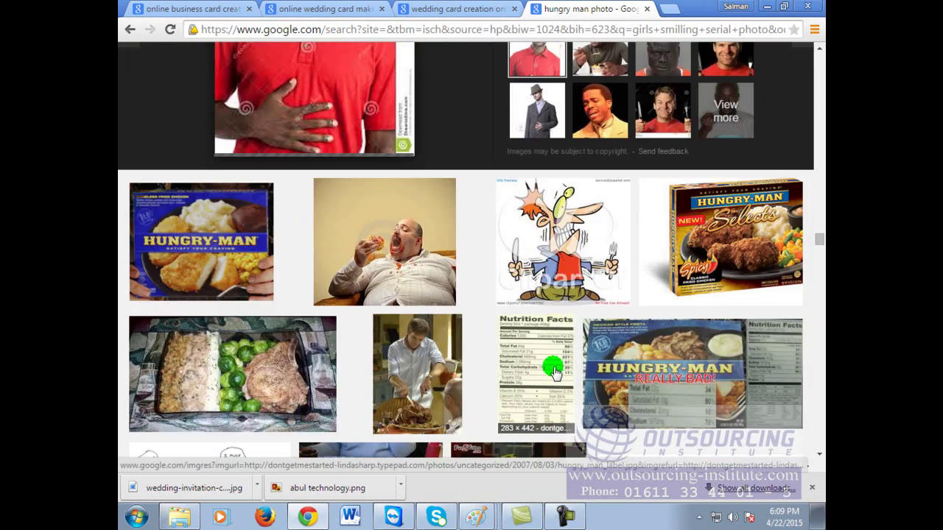
{"action": "scroll", "coordinate": [553, 371], "scroll_direction": "down", "scroll_amount": 4}
{"action": "scroll", "coordinate": [553, 371], "scroll_direction": "down", "scroll_amount": 4}
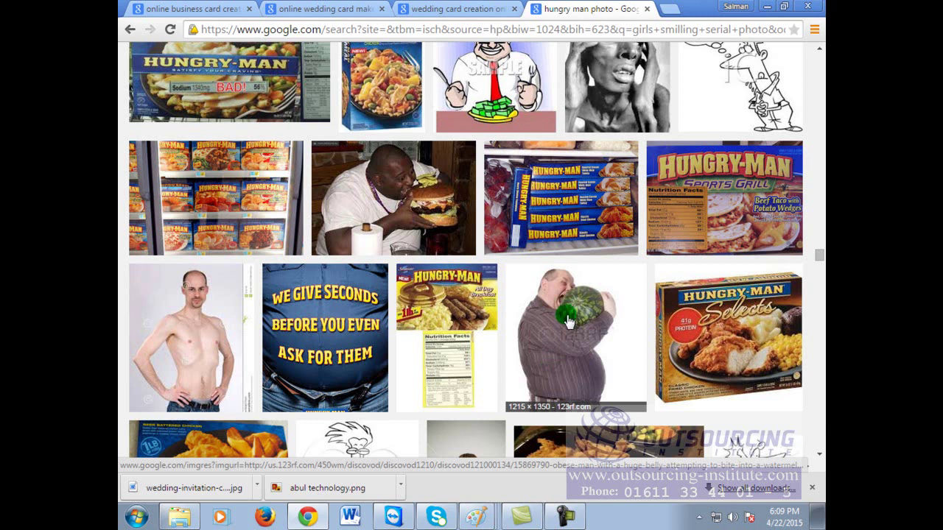
{"action": "scroll", "coordinate": [568, 321], "scroll_direction": "down", "scroll_amount": 13}
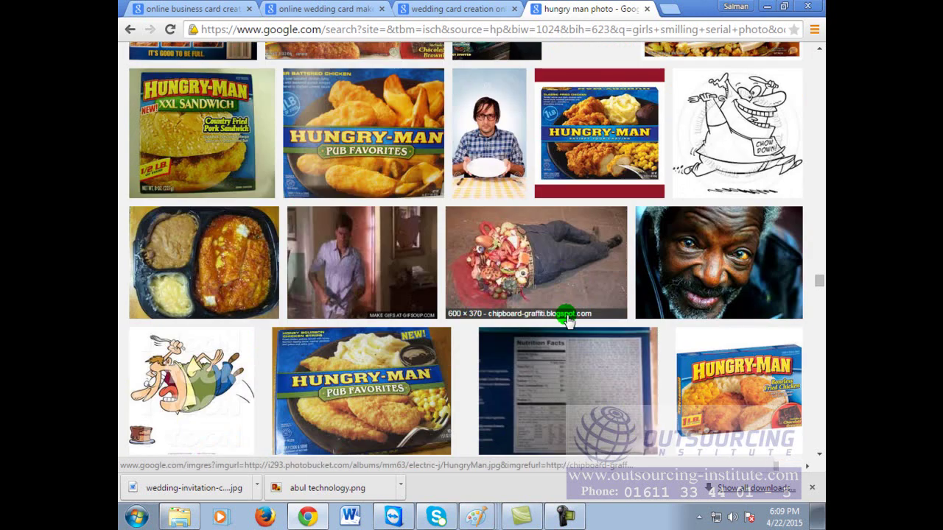
{"action": "scroll", "coordinate": [568, 321], "scroll_direction": "down", "scroll_amount": 10}
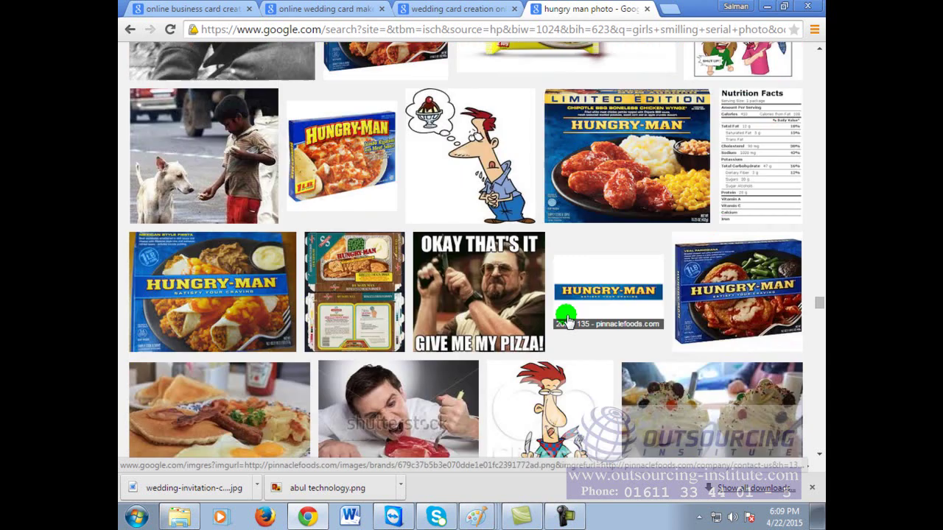
{"action": "scroll", "coordinate": [566, 318], "scroll_direction": "down", "scroll_amount": 3}
{"action": "scroll", "coordinate": [566, 318], "scroll_direction": "down", "scroll_amount": 10}
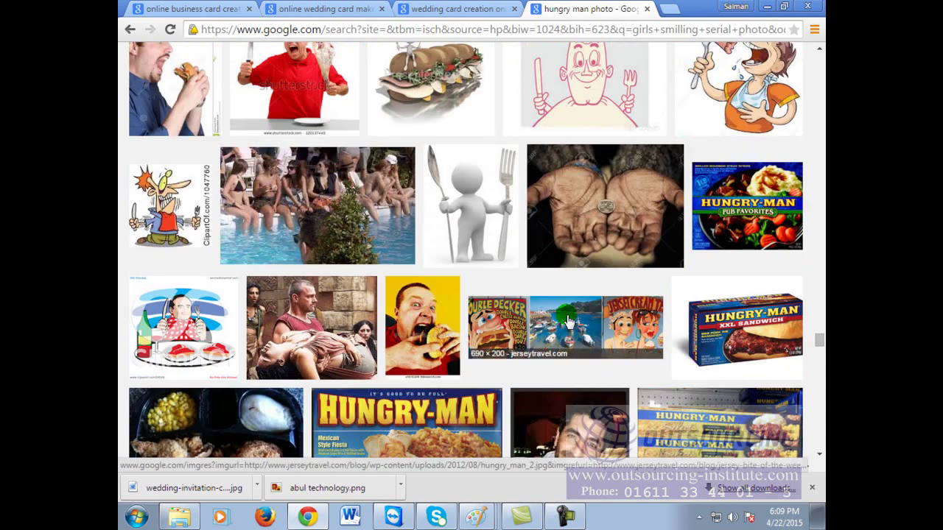
{"action": "scroll", "coordinate": [568, 318], "scroll_direction": "down", "scroll_amount": 10}
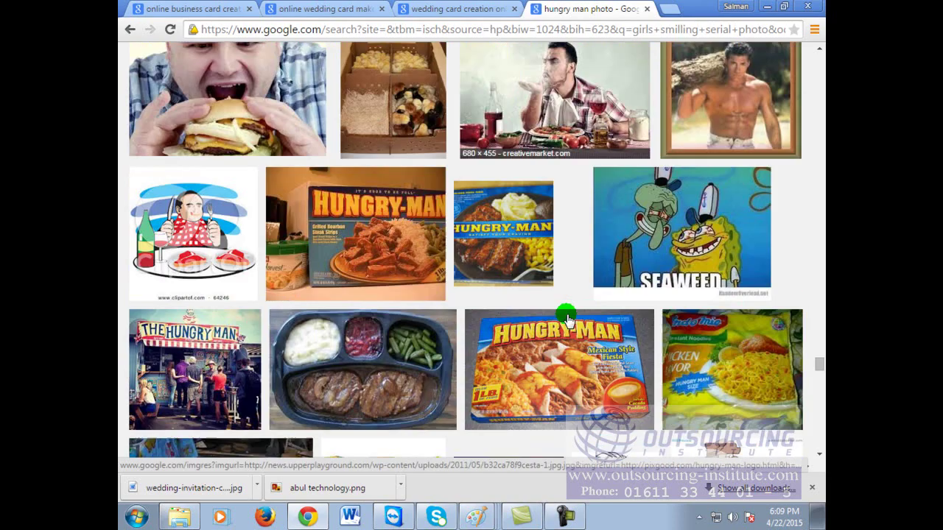
{"action": "scroll", "coordinate": [568, 318], "scroll_direction": "down", "scroll_amount": 10}
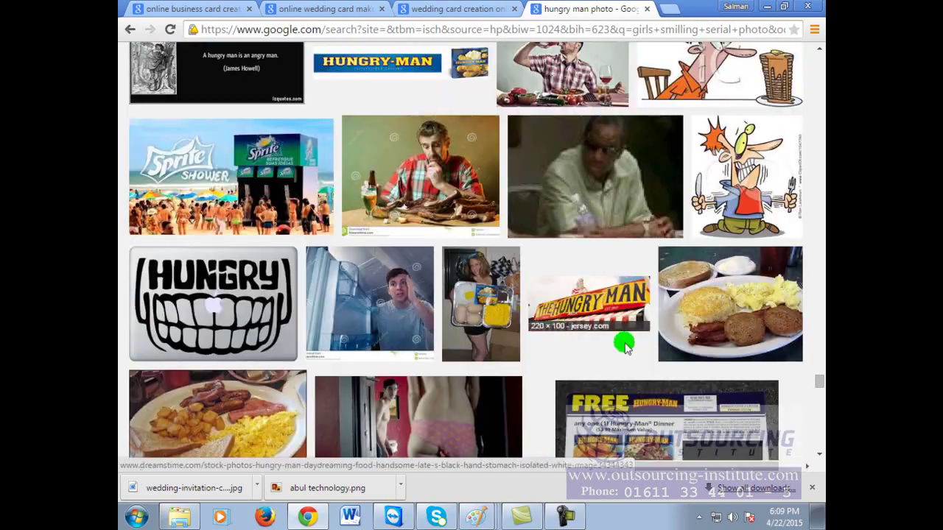
{"action": "scroll", "coordinate": [671, 352], "scroll_direction": "down", "scroll_amount": 10}
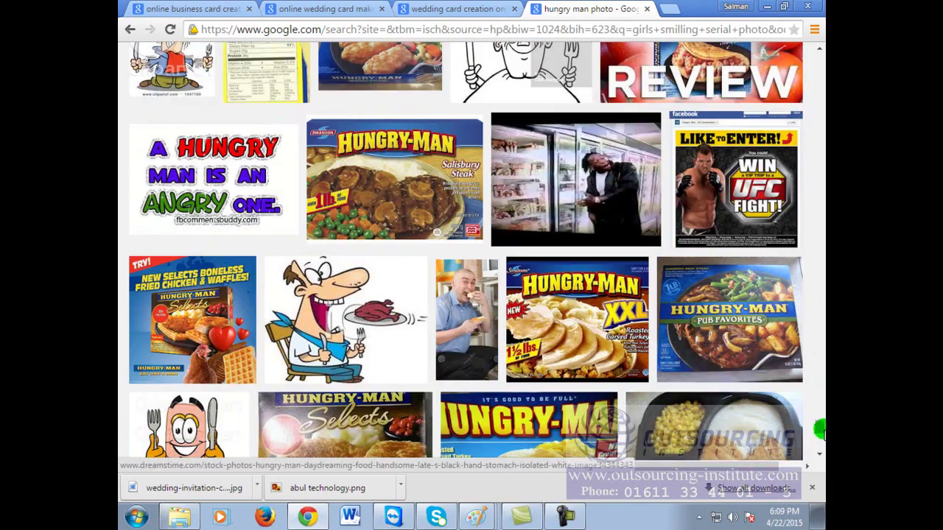
{"action": "left_click_drag", "start_coordinate": [819, 428], "coordinate": [812, 84]}
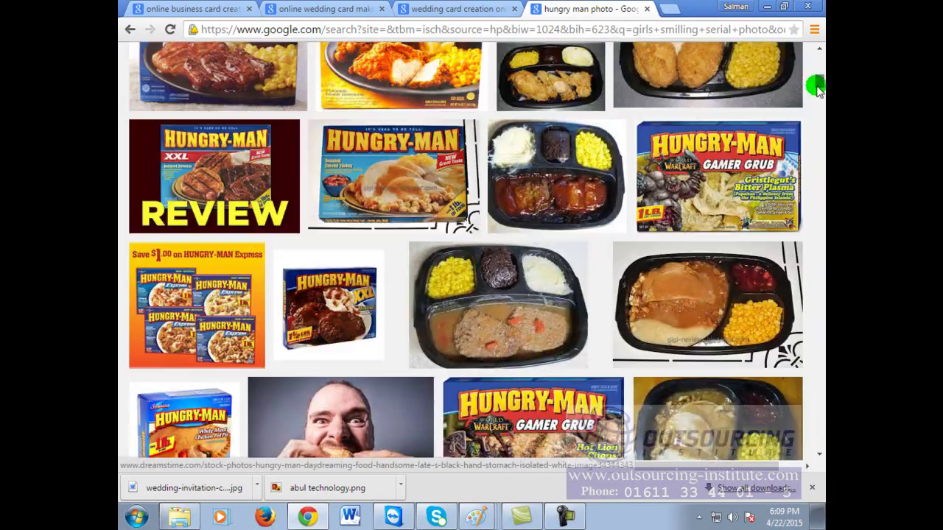
{"action": "scroll", "coordinate": [573, 147], "scroll_direction": "up", "scroll_amount": 6}
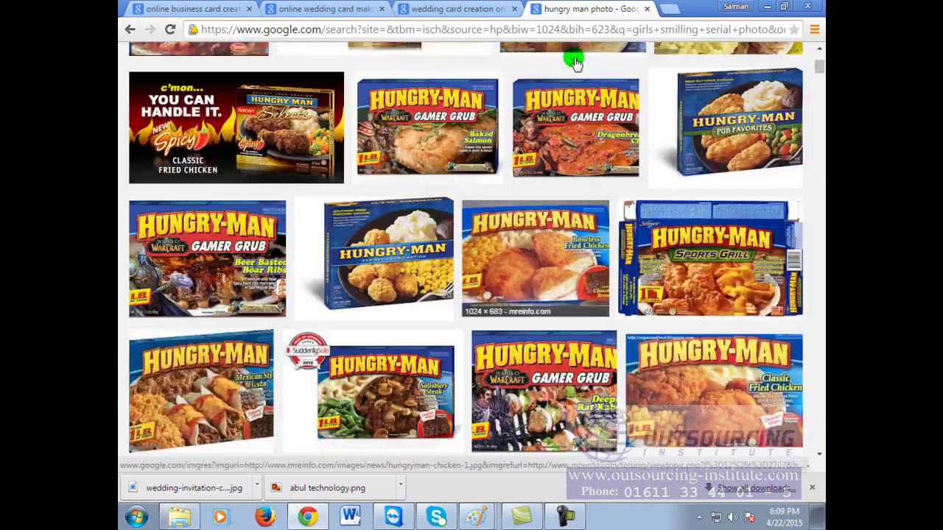
{"action": "left_click_drag", "start_coordinate": [305, 65], "coordinate": [140, 43]}
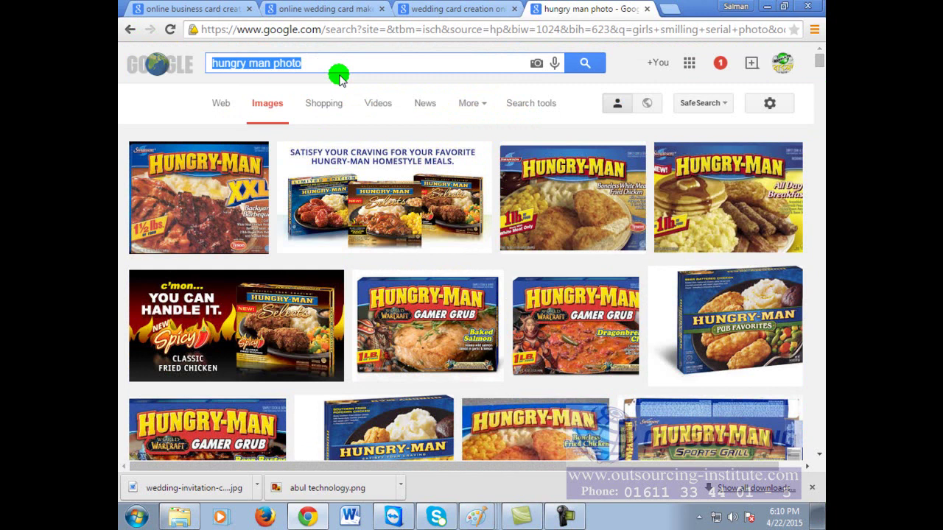
{"action": "type", "text": "crow"}
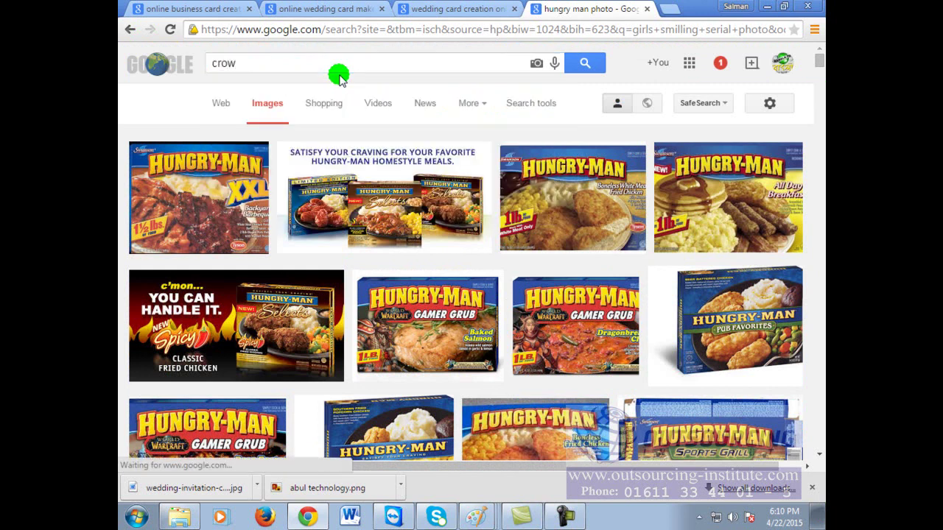
{"action": "key", "text": "Return"}
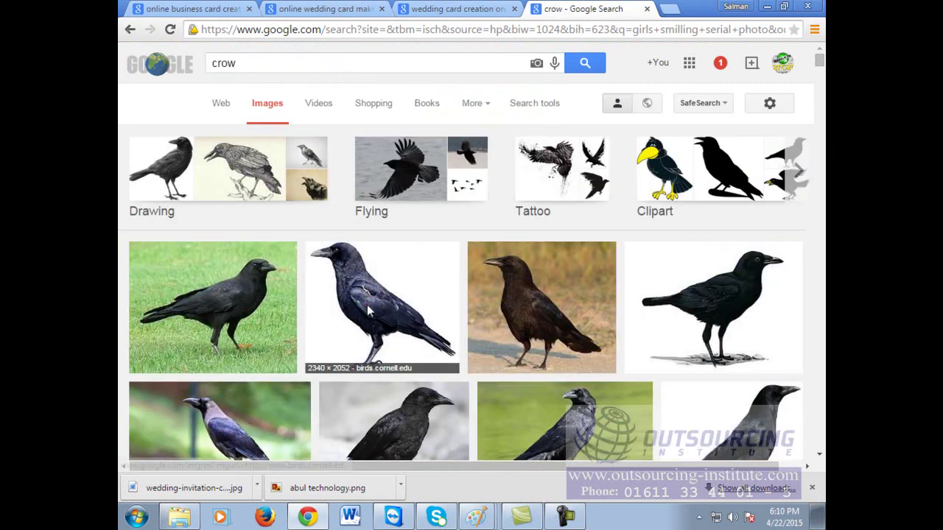
{"action": "left_click", "coordinate": [369, 311]}
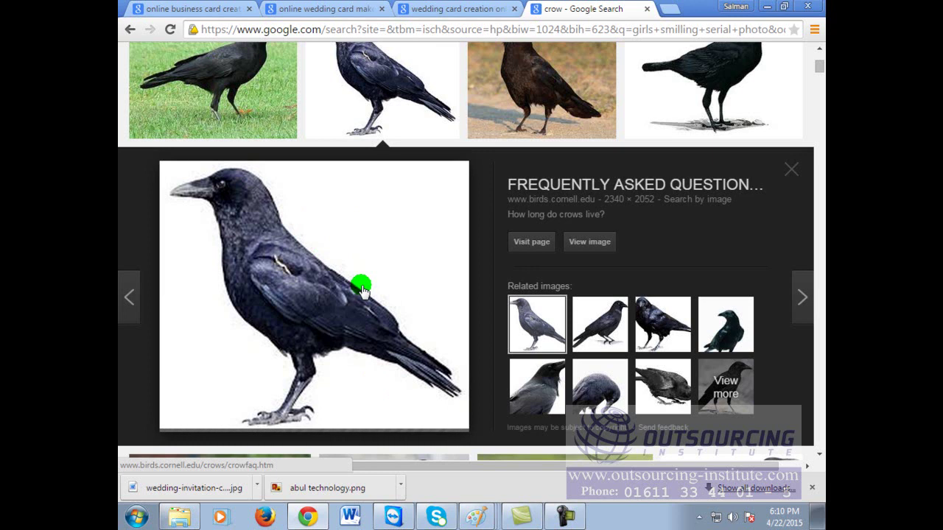
{"action": "left_click", "coordinate": [668, 9]}
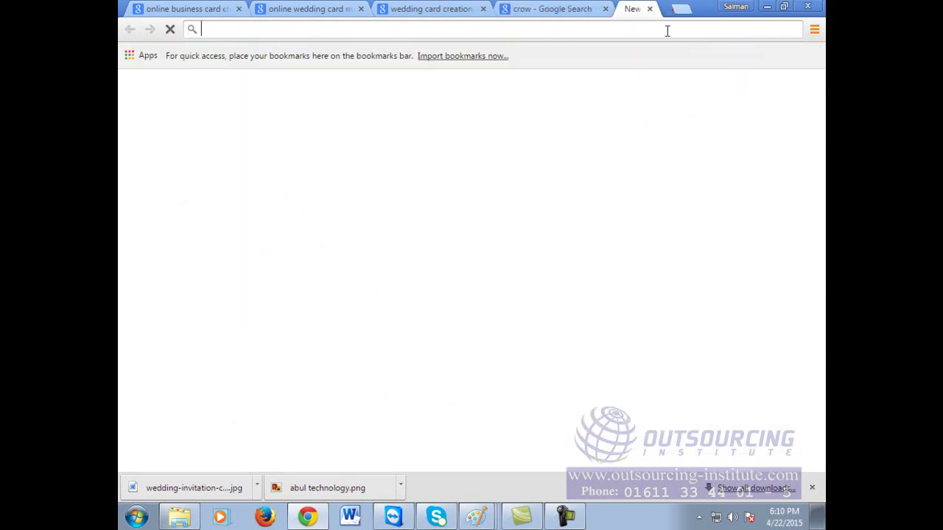
{"action": "left_click", "coordinate": [661, 33]}
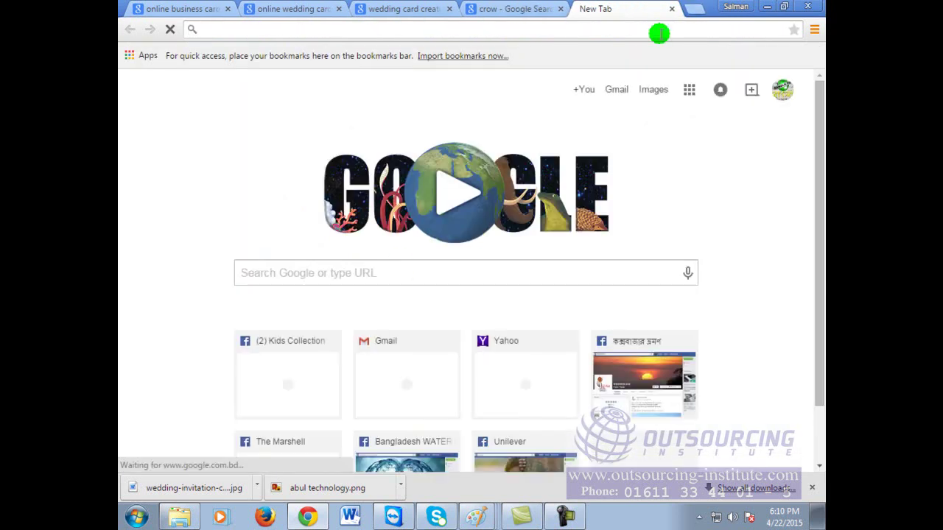
{"action": "type", "text": "image.google.com"}
{"action": "key", "text": "Return"}
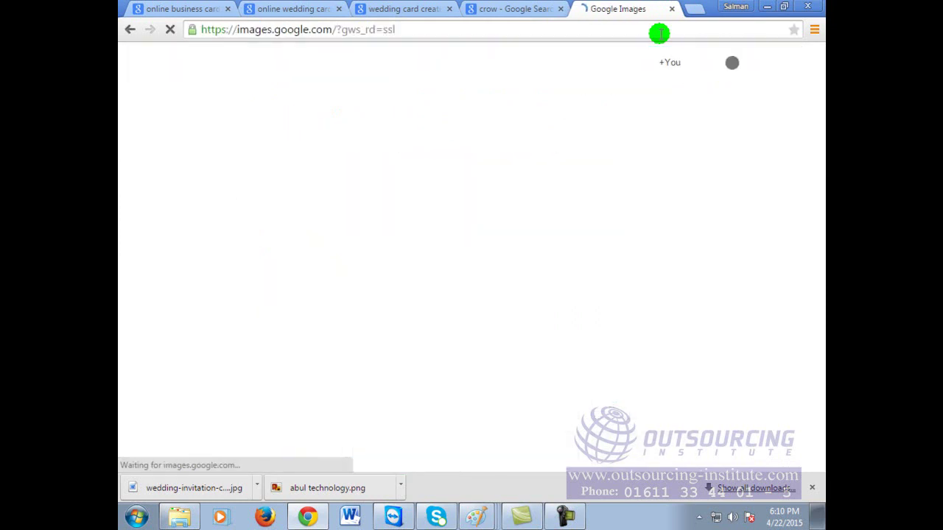
{"action": "type", "text": "bok"}
{"action": "key", "text": "Return"}
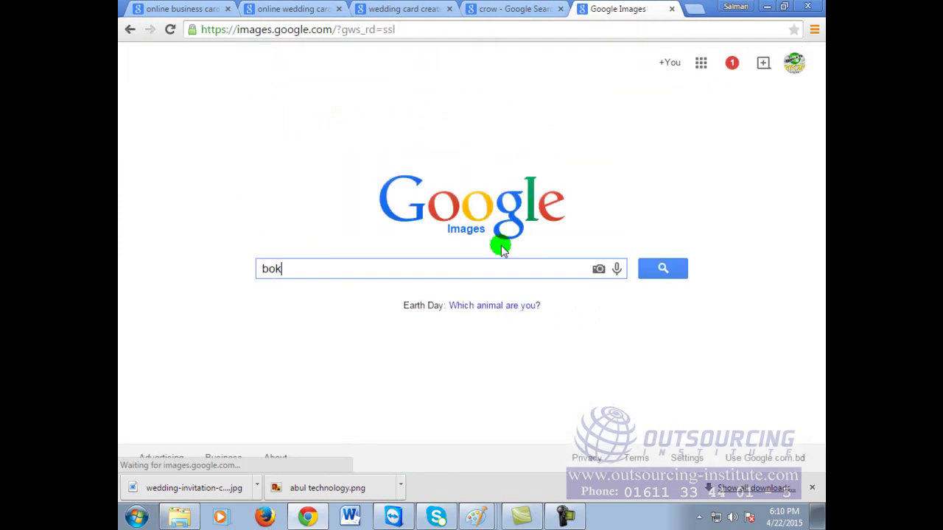
{"action": "scroll", "coordinate": [551, 357], "scroll_direction": "down", "scroll_amount": 3}
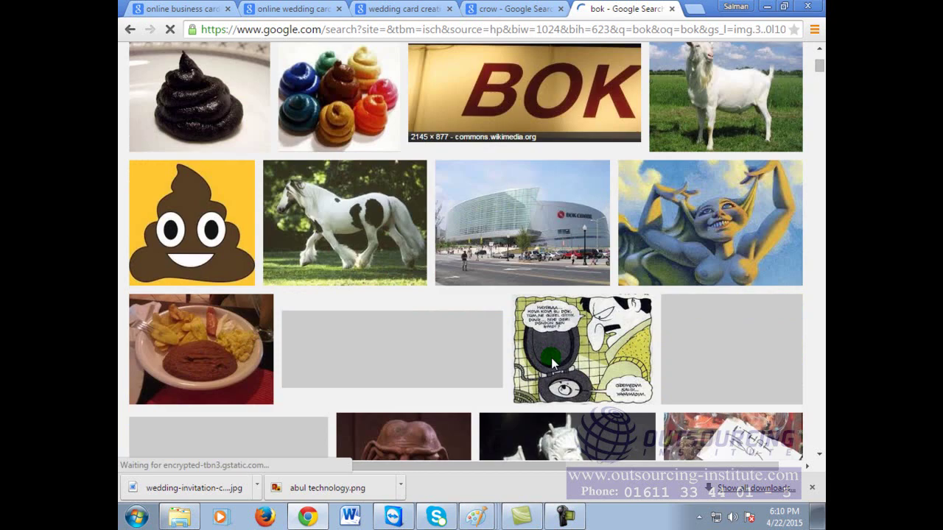
{"action": "scroll", "coordinate": [552, 361], "scroll_direction": "down", "scroll_amount": 4}
{"action": "scroll", "coordinate": [551, 361], "scroll_direction": "down", "scroll_amount": 3}
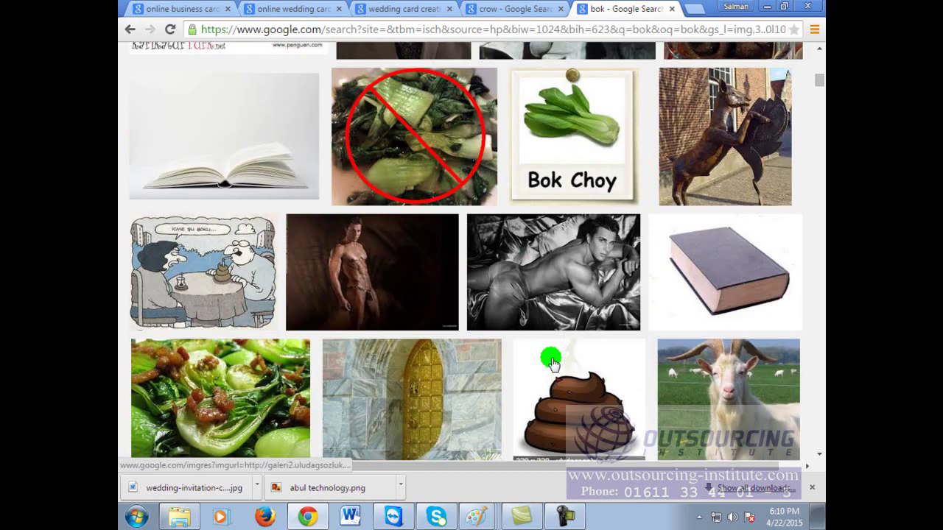
{"action": "scroll", "coordinate": [552, 358], "scroll_direction": "down", "scroll_amount": 3}
{"action": "scroll", "coordinate": [560, 346], "scroll_direction": "down", "scroll_amount": 4}
{"action": "scroll", "coordinate": [564, 339], "scroll_direction": "down", "scroll_amount": 4}
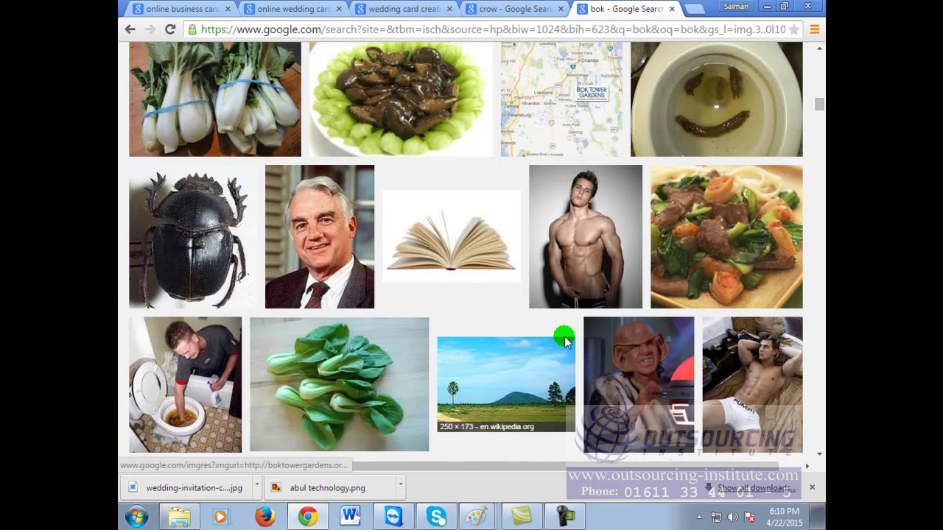
{"action": "scroll", "coordinate": [564, 339], "scroll_direction": "down", "scroll_amount": 4}
{"action": "scroll", "coordinate": [565, 340], "scroll_direction": "up", "scroll_amount": 3}
{"action": "scroll", "coordinate": [566, 342], "scroll_direction": "up", "scroll_amount": 6}
{"action": "scroll", "coordinate": [566, 341], "scroll_direction": "up", "scroll_amount": 10}
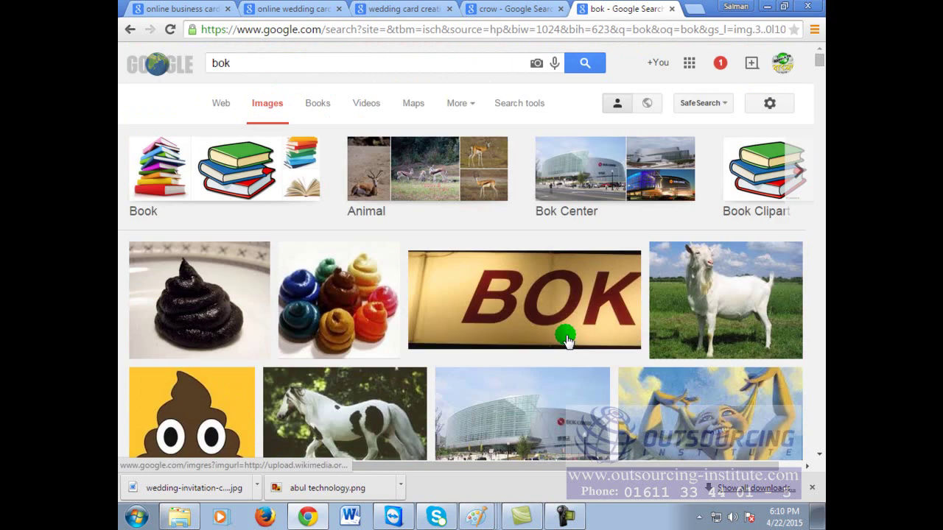
Step: Replace the 'bok' query with 'white bird' and scroll through the bird image results
{"action": "left_click", "coordinate": [253, 64]}
{"action": "key", "text": "ctrl+a"}
{"action": "type", "text": "white b"}
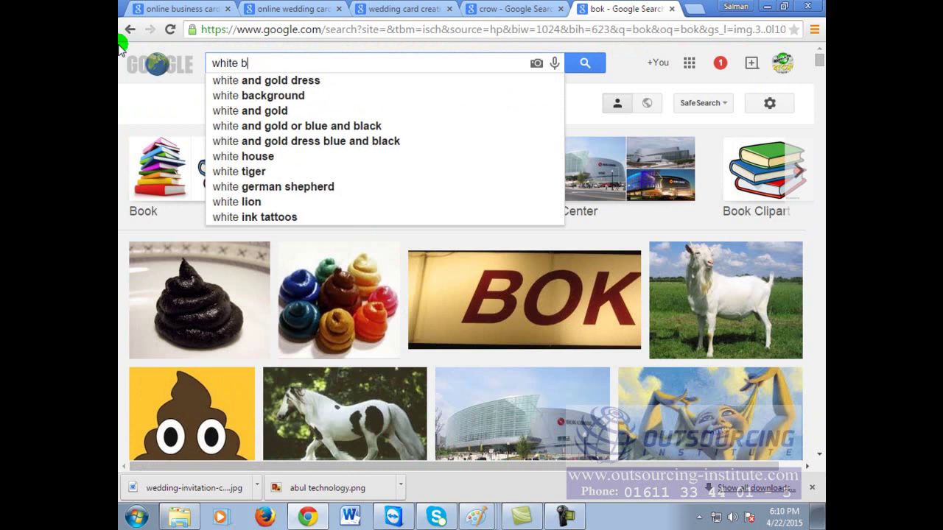
{"action": "type", "text": "ird"}
{"action": "key", "text": "Return"}
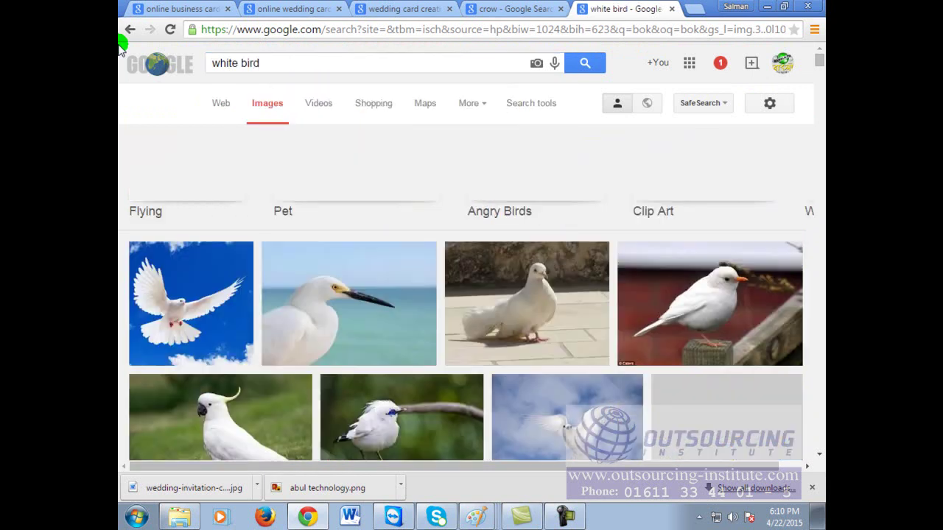
{"action": "scroll", "coordinate": [504, 313], "scroll_direction": "down", "scroll_amount": 3}
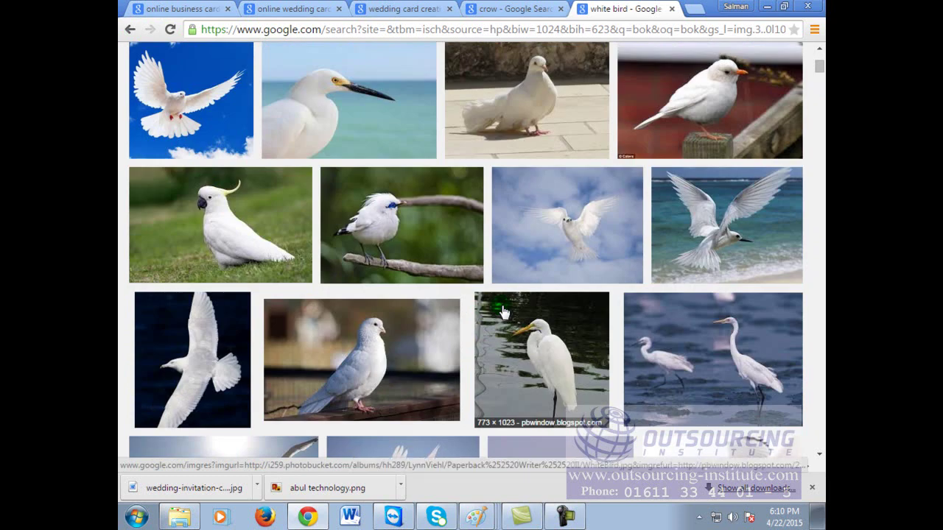
{"action": "scroll", "coordinate": [500, 313], "scroll_direction": "down", "scroll_amount": 3}
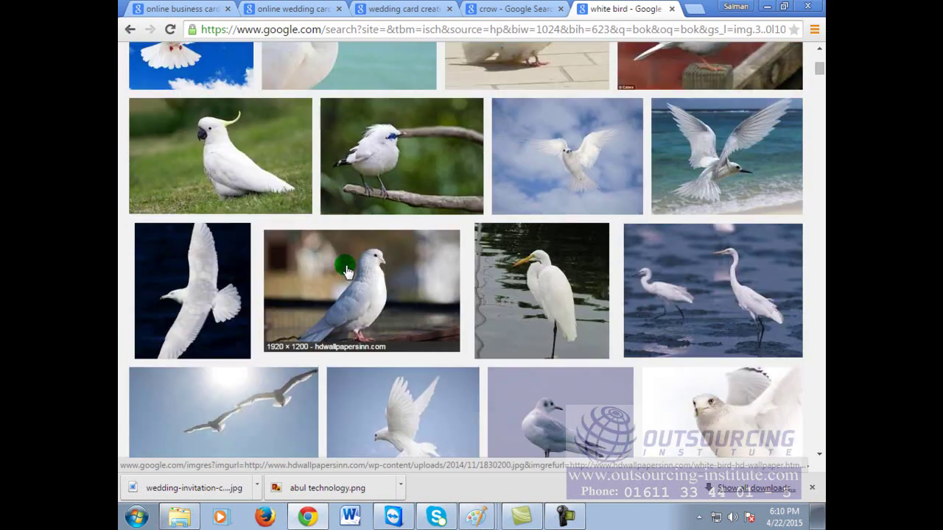
{"action": "scroll", "coordinate": [581, 303], "scroll_direction": "down", "scroll_amount": 9}
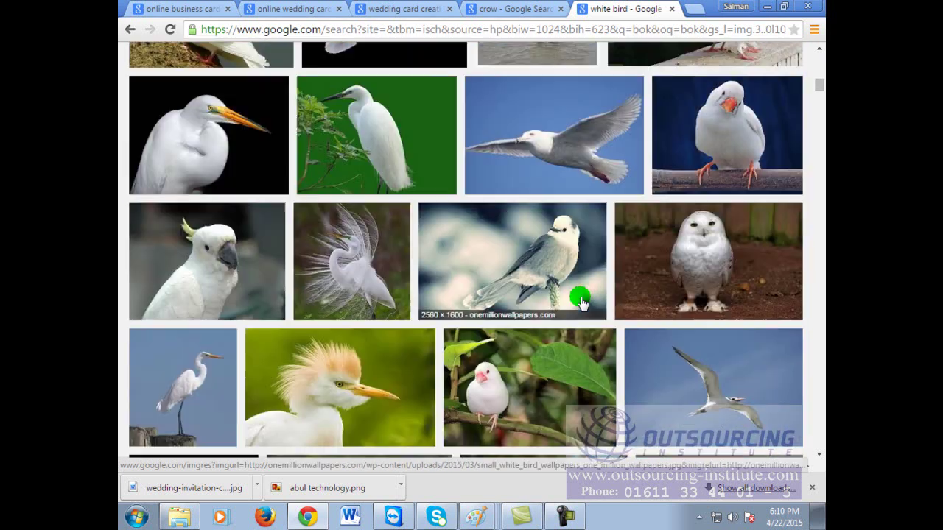
{"action": "scroll", "coordinate": [582, 305], "scroll_direction": "down", "scroll_amount": 3}
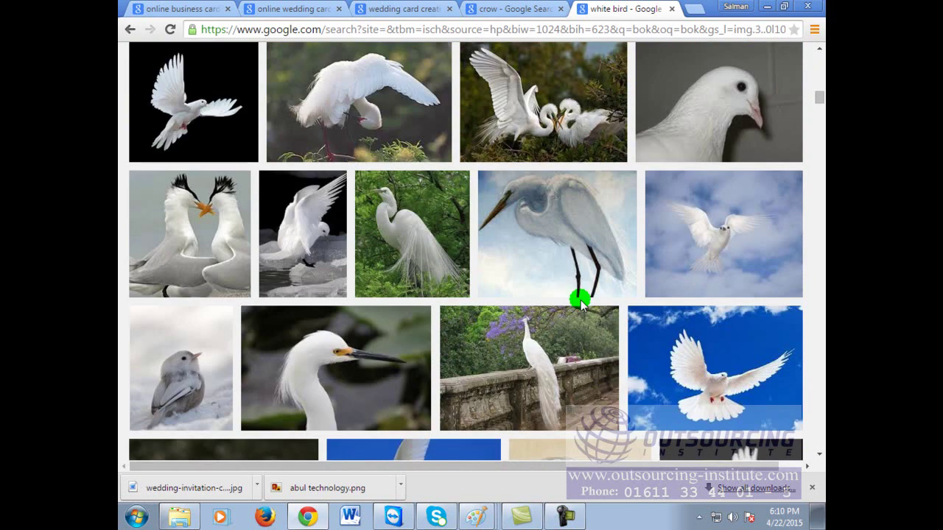
{"action": "scroll", "coordinate": [581, 303], "scroll_direction": "down", "scroll_amount": 2}
{"action": "scroll", "coordinate": [582, 302], "scroll_direction": "down", "scroll_amount": 3}
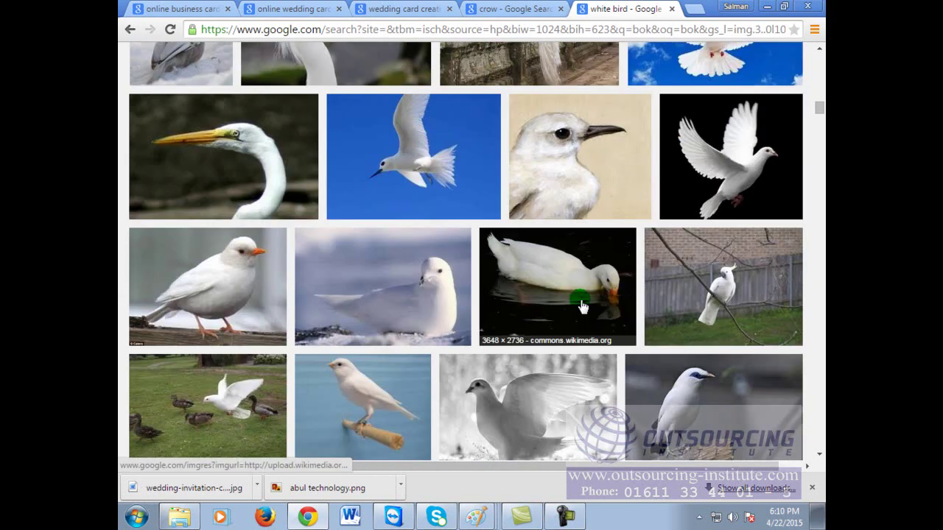
{"action": "scroll", "coordinate": [581, 305], "scroll_direction": "down", "scroll_amount": 3}
{"action": "scroll", "coordinate": [581, 311], "scroll_direction": "down", "scroll_amount": 3}
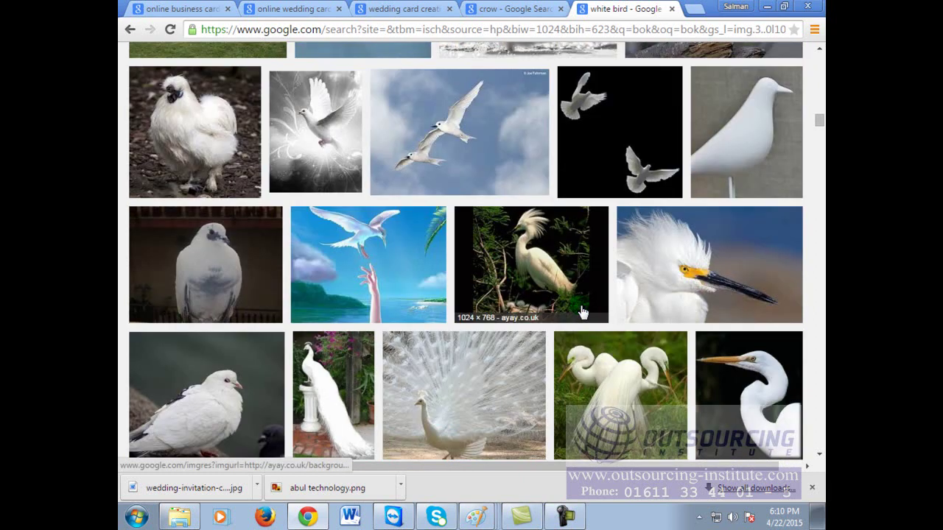
{"action": "scroll", "coordinate": [582, 312], "scroll_direction": "down", "scroll_amount": 12}
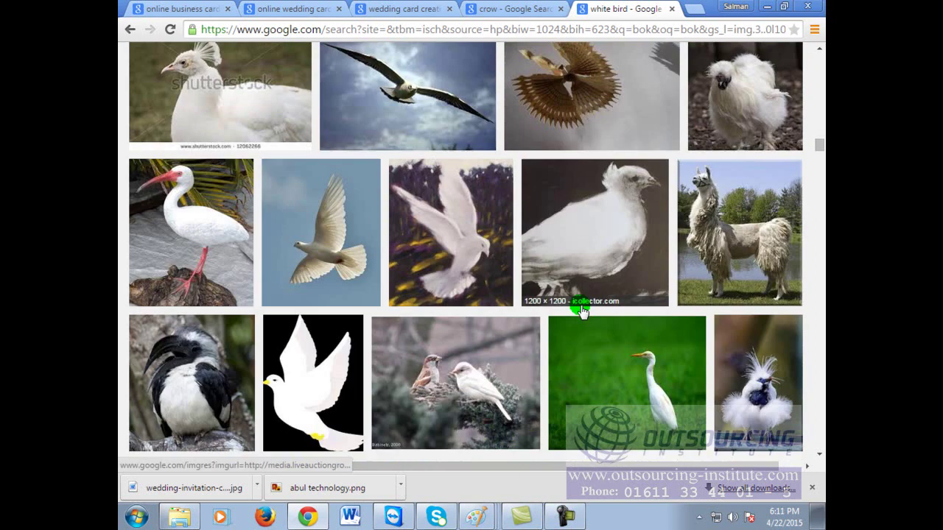
{"action": "scroll", "coordinate": [581, 311], "scroll_direction": "down", "scroll_amount": 3}
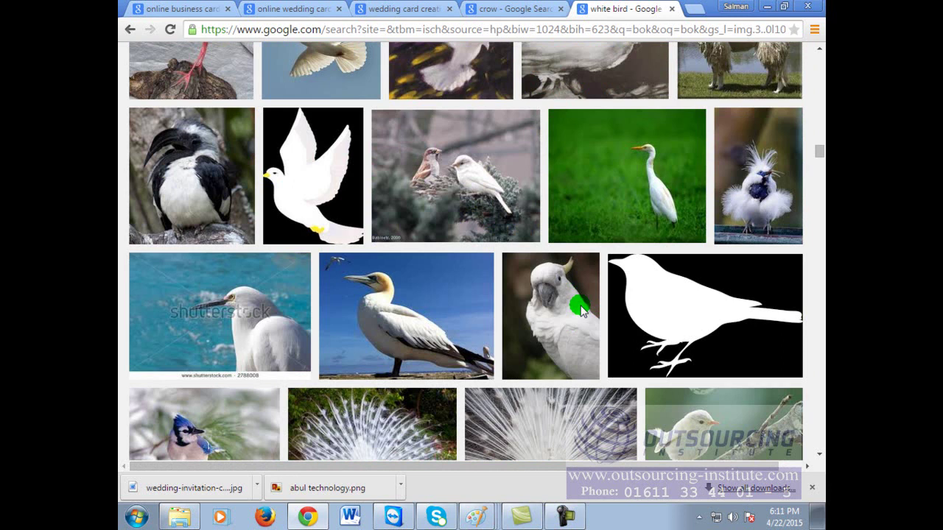
{"action": "scroll", "coordinate": [581, 311], "scroll_direction": "down", "scroll_amount": 3}
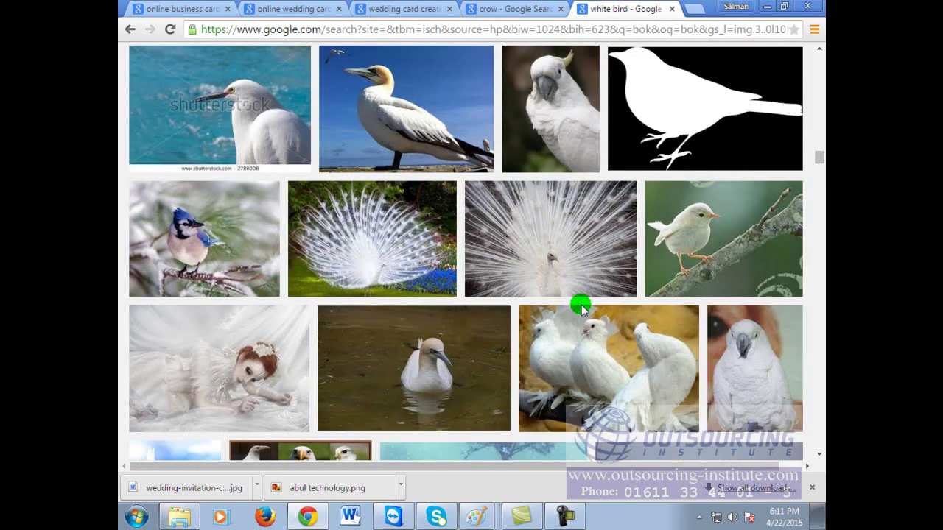
{"action": "scroll", "coordinate": [581, 309], "scroll_direction": "down", "scroll_amount": 3}
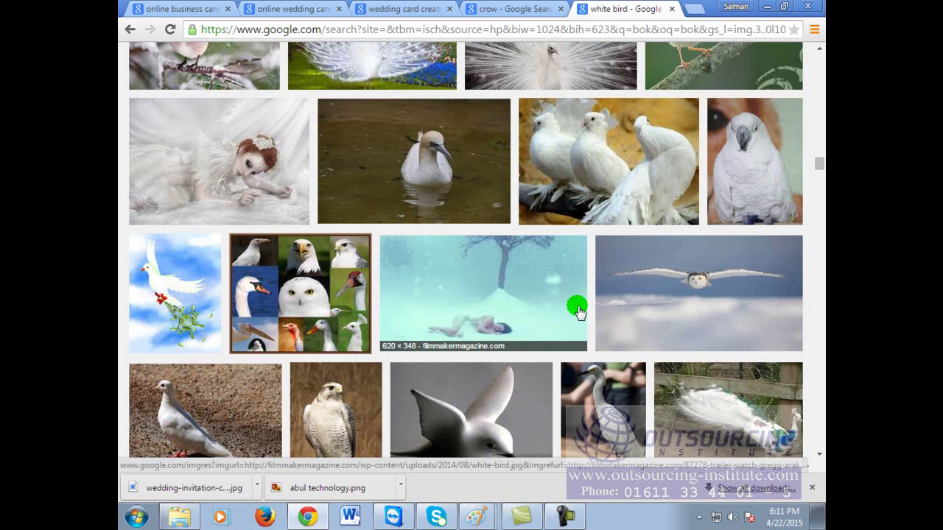
{"action": "scroll", "coordinate": [576, 321], "scroll_direction": "down", "scroll_amount": 10}
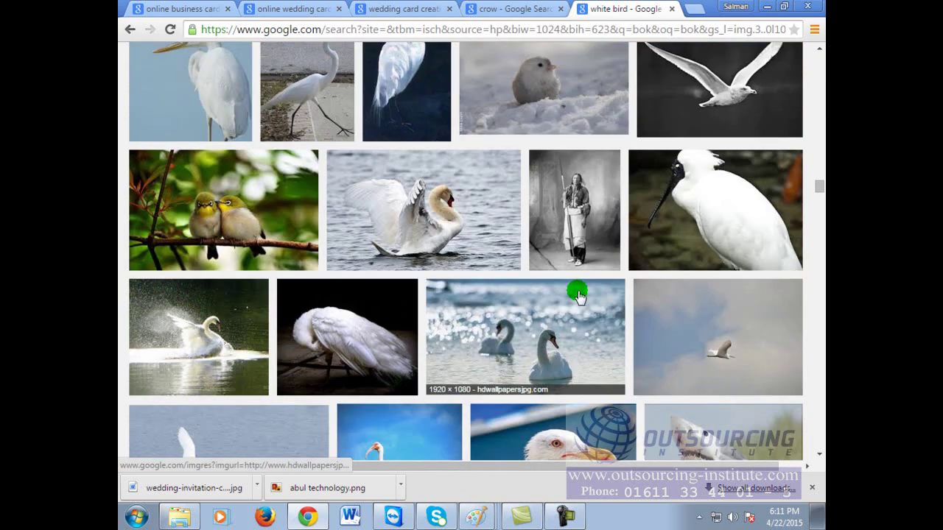
{"action": "scroll", "coordinate": [577, 294], "scroll_direction": "down", "scroll_amount": 10}
{"action": "scroll", "coordinate": [578, 298], "scroll_direction": "down", "scroll_amount": 10}
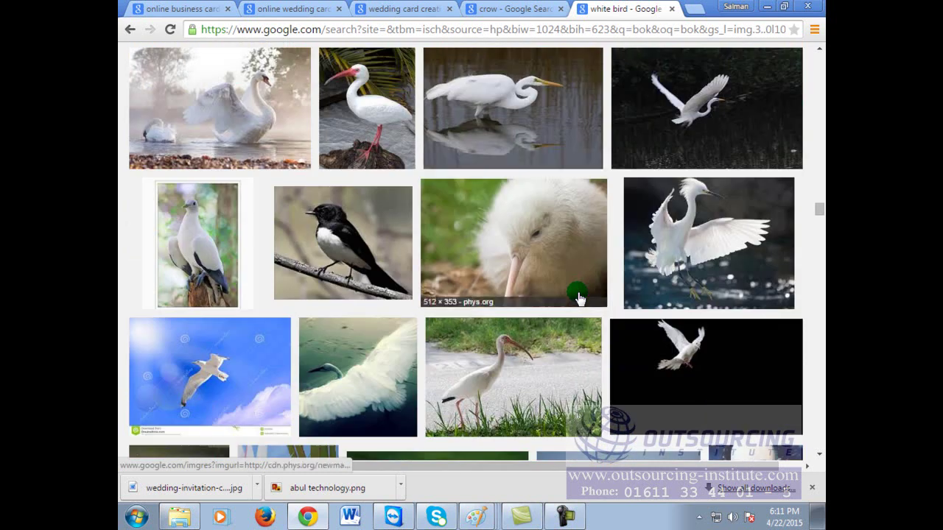
{"action": "scroll", "coordinate": [579, 296], "scroll_direction": "down", "scroll_amount": 10}
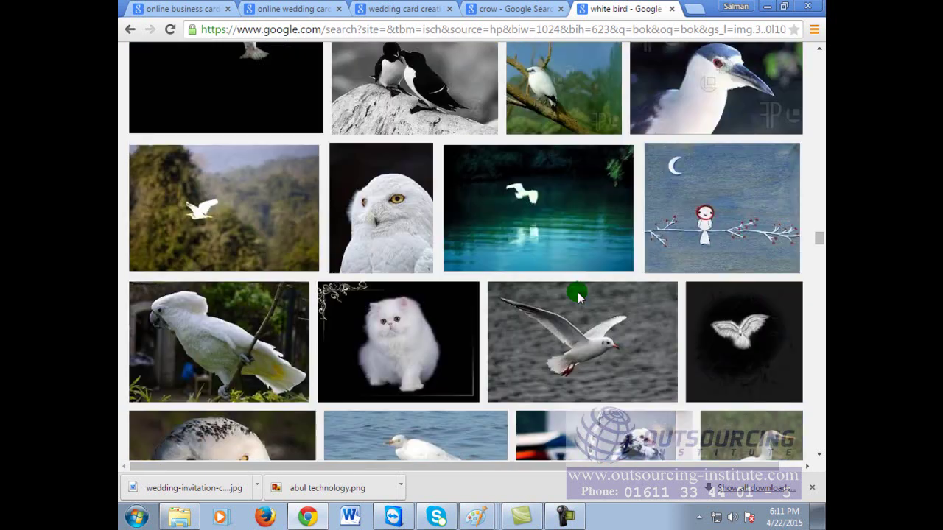
{"action": "scroll", "coordinate": [578, 296], "scroll_direction": "down", "scroll_amount": 8}
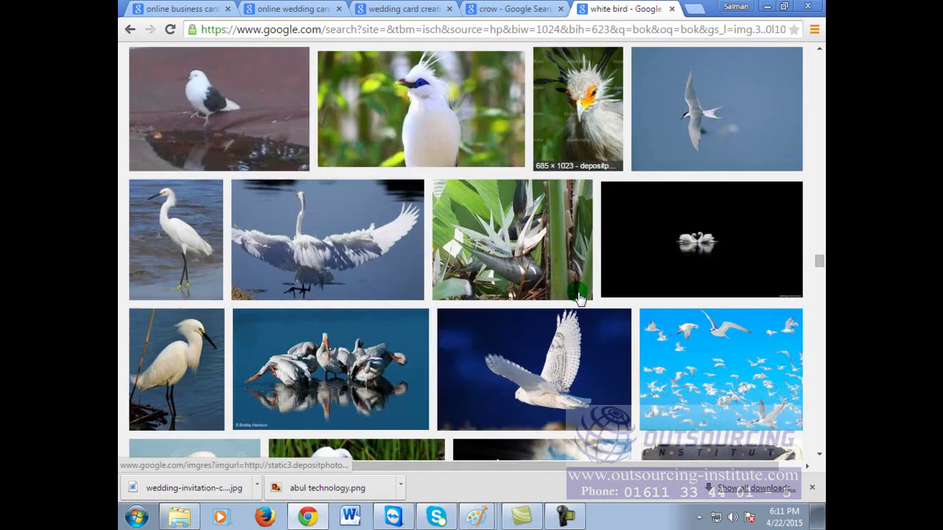
{"action": "scroll", "coordinate": [579, 296], "scroll_direction": "down", "scroll_amount": 10}
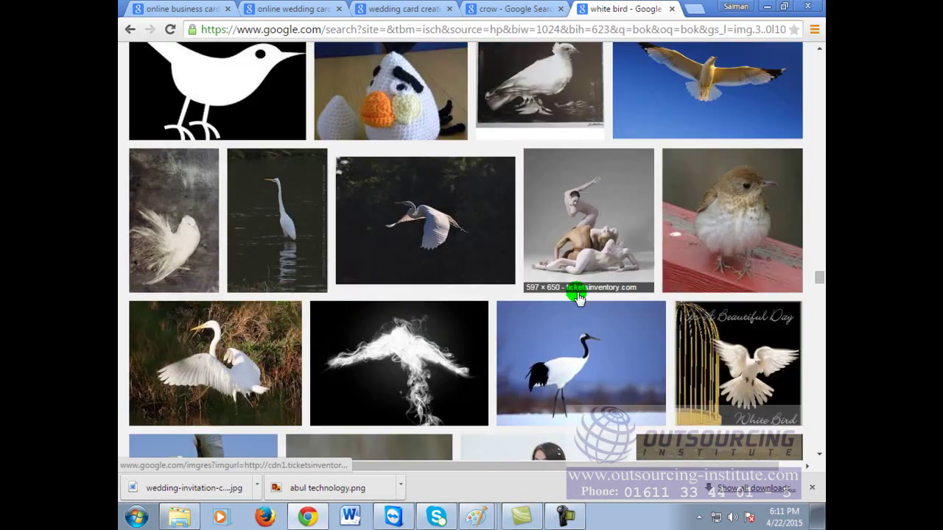
{"action": "scroll", "coordinate": [578, 296], "scroll_direction": "down", "scroll_amount": 3}
Step: Save the crow picture as a PNG to the Videos library
{"action": "left_click", "coordinate": [577, 294]}
{"action": "left_click", "coordinate": [374, 247]}
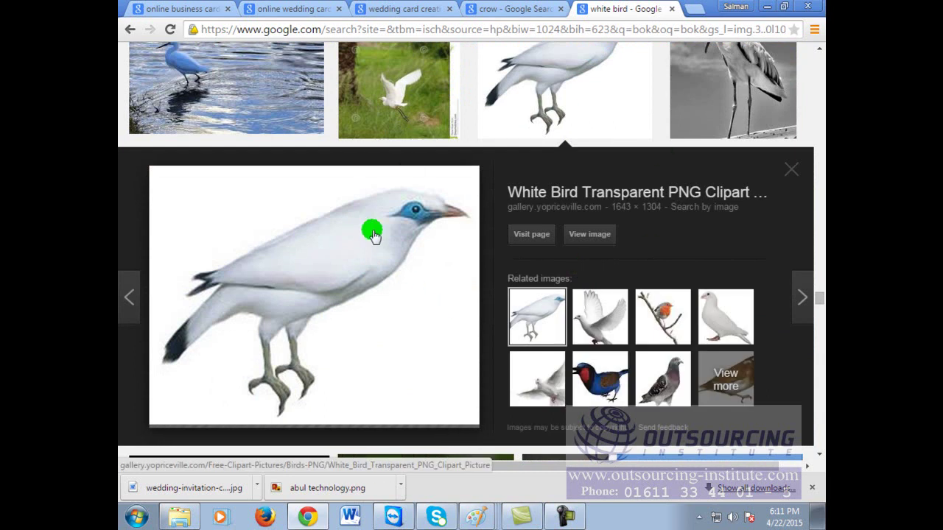
{"action": "key", "text": "ctrl+shift+Tab"}
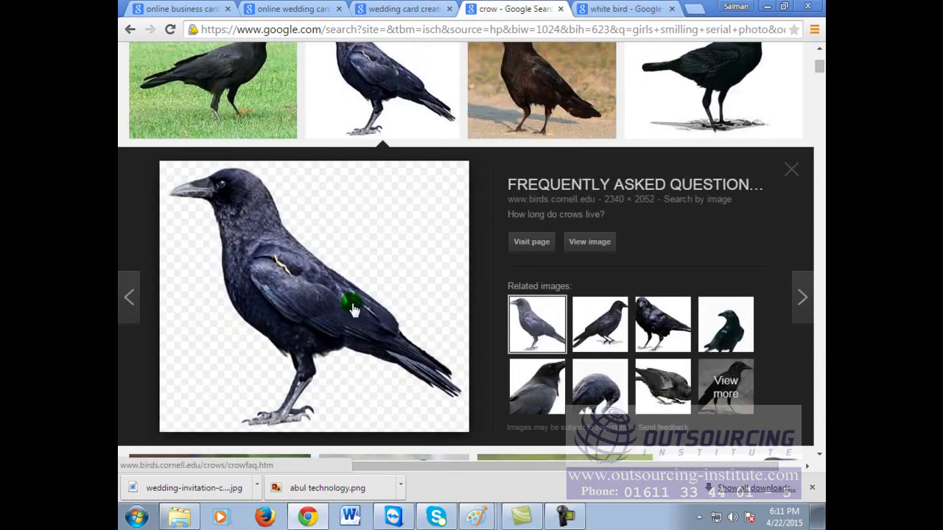
{"action": "right_click", "coordinate": [352, 259]}
{"action": "left_click", "coordinate": [412, 360]}
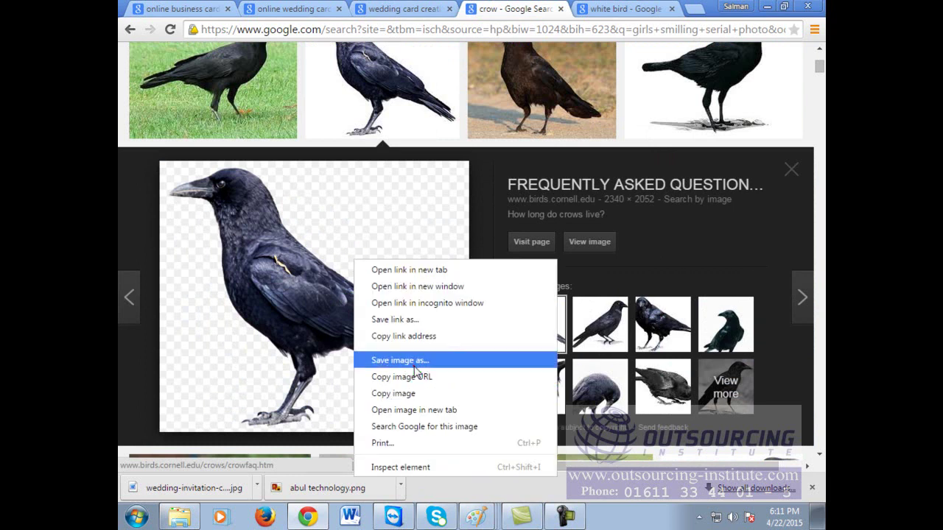
{"action": "left_click", "coordinate": [698, 479]}
Step: Search Google Images for 'beauty cream' and preview the L'Occitane cream jar image
{"action": "left_click", "coordinate": [610, 8]}
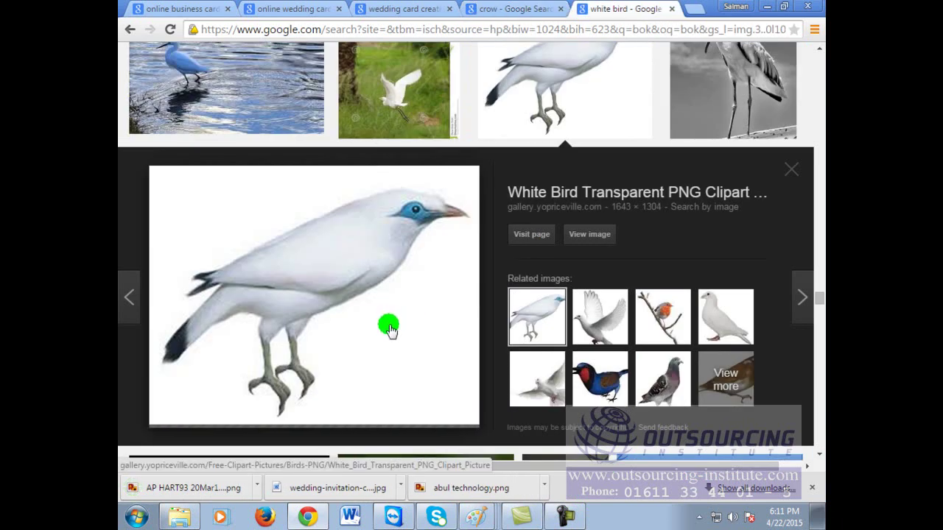
{"action": "left_click", "coordinate": [516, 9]}
{"action": "scroll", "coordinate": [420, 248], "scroll_direction": "up", "scroll_amount": 3}
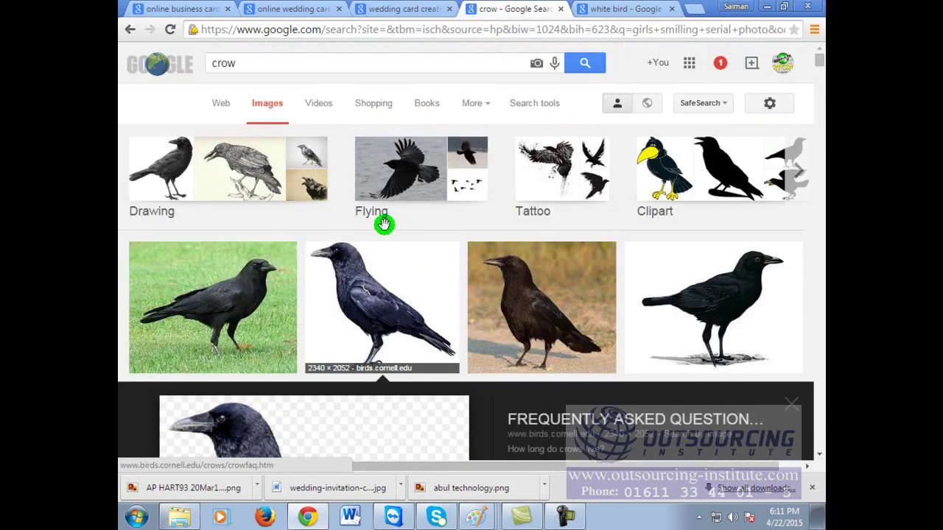
{"action": "left_click_drag", "start_coordinate": [237, 64], "coordinate": [138, 68]}
{"action": "type", "text": "beauty "}
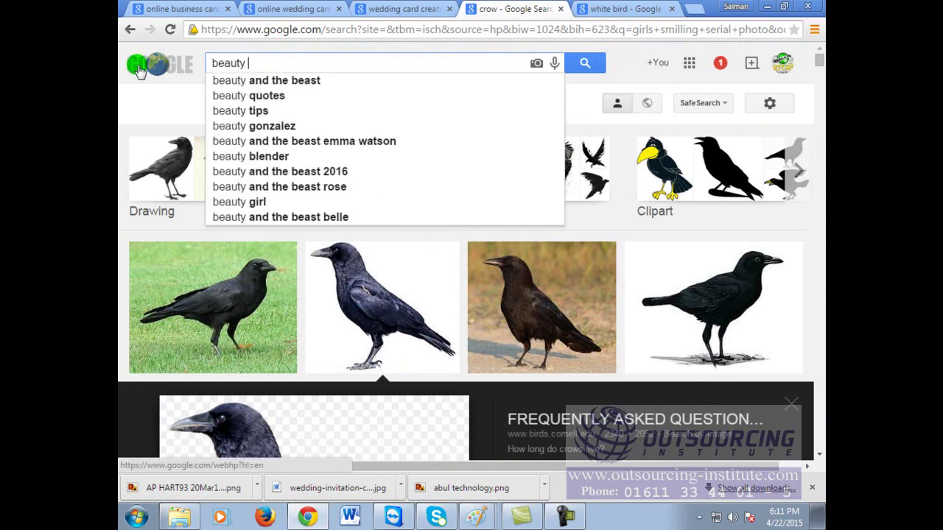
{"action": "type", "text": "cream"}
{"action": "key", "text": "Return"}
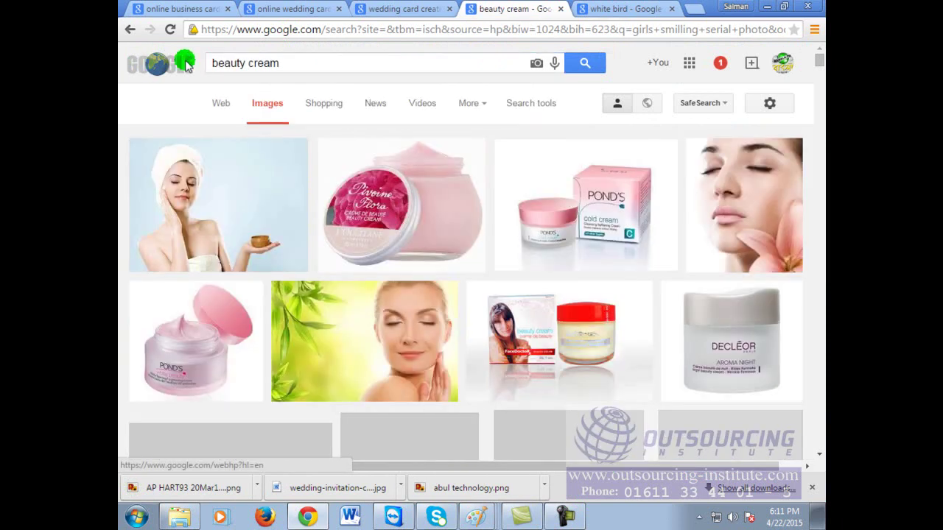
{"action": "scroll", "coordinate": [450, 243], "scroll_direction": "down", "scroll_amount": 2}
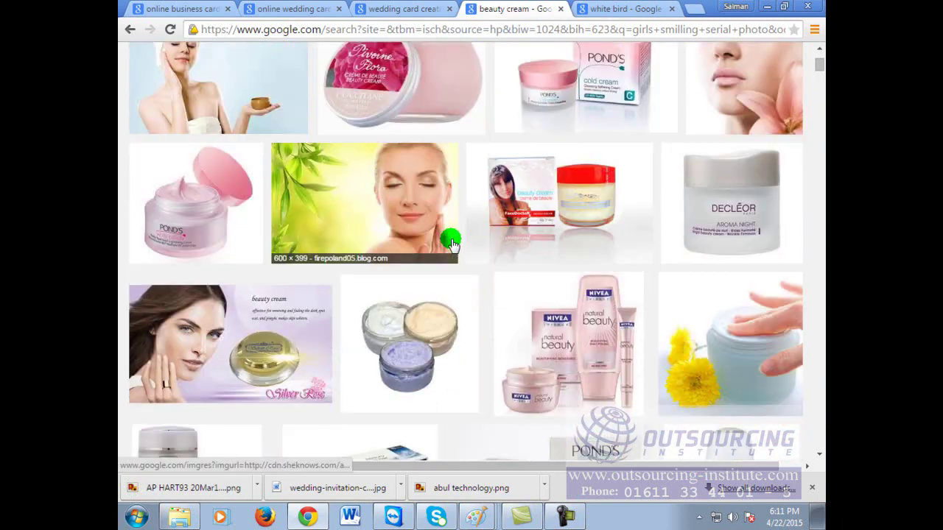
{"action": "scroll", "coordinate": [442, 213], "scroll_direction": "up", "scroll_amount": 2}
{"action": "left_click", "coordinate": [420, 156]}
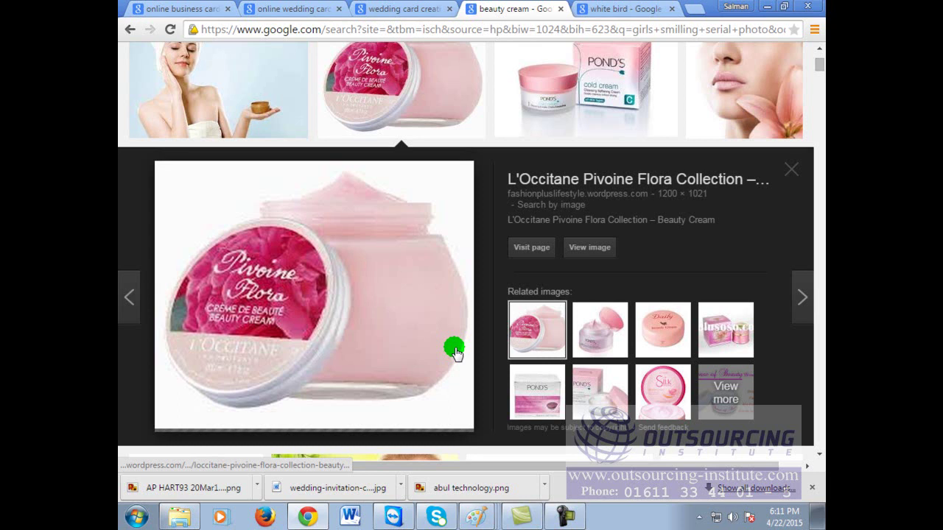
Step: Save the white bird image and the L'Occitane cream jar PNG to the Videos library
{"action": "left_click", "coordinate": [614, 8]}
{"action": "right_click", "coordinate": [334, 310]}
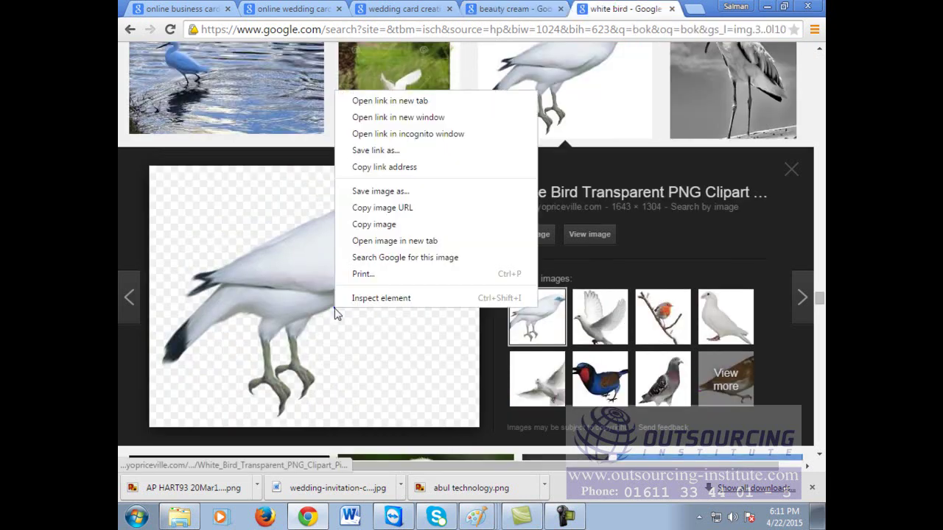
{"action": "left_click", "coordinate": [382, 194]}
{"action": "left_click", "coordinate": [752, 481]}
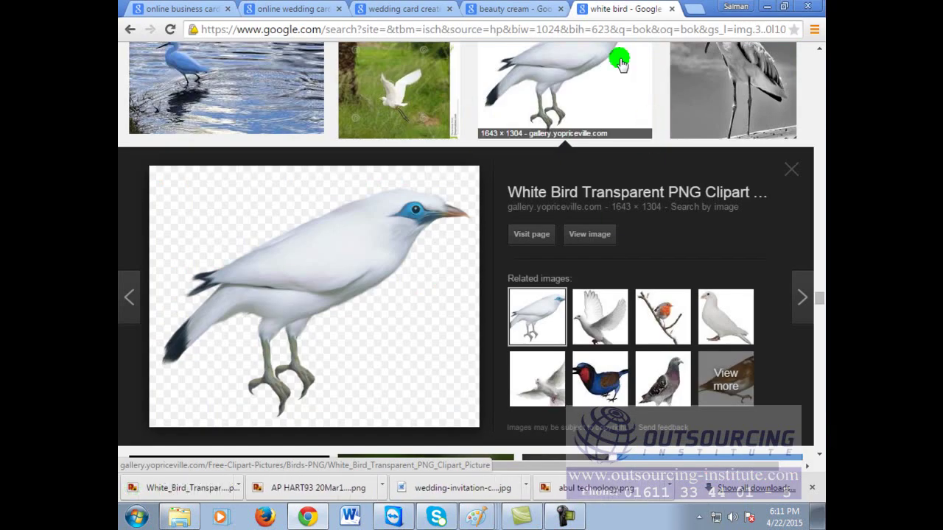
{"action": "left_click", "coordinate": [513, 8]}
{"action": "right_click", "coordinate": [274, 296]}
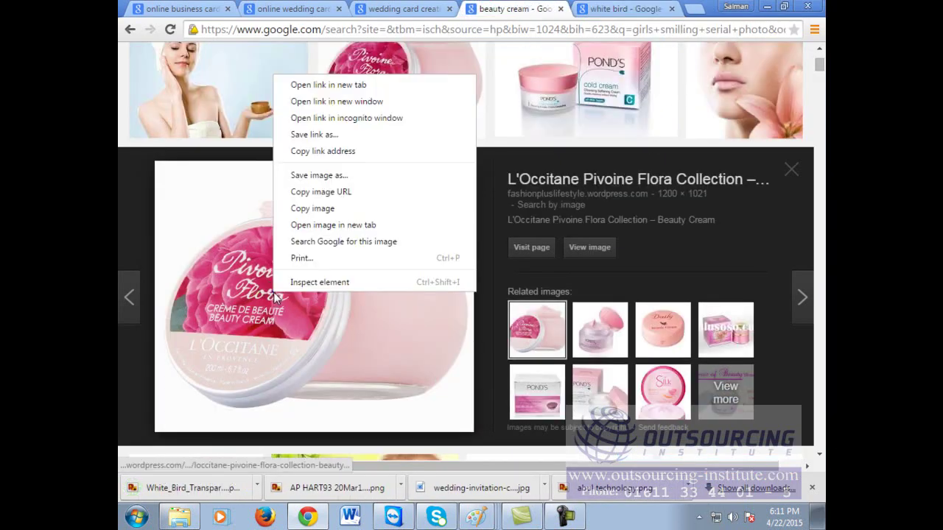
{"action": "left_click", "coordinate": [314, 176]}
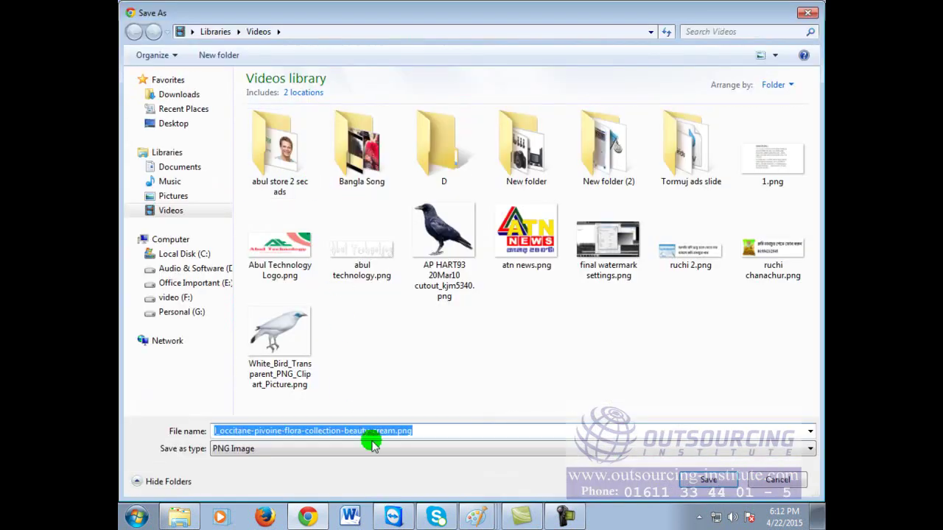
{"action": "left_click", "coordinate": [726, 488]}
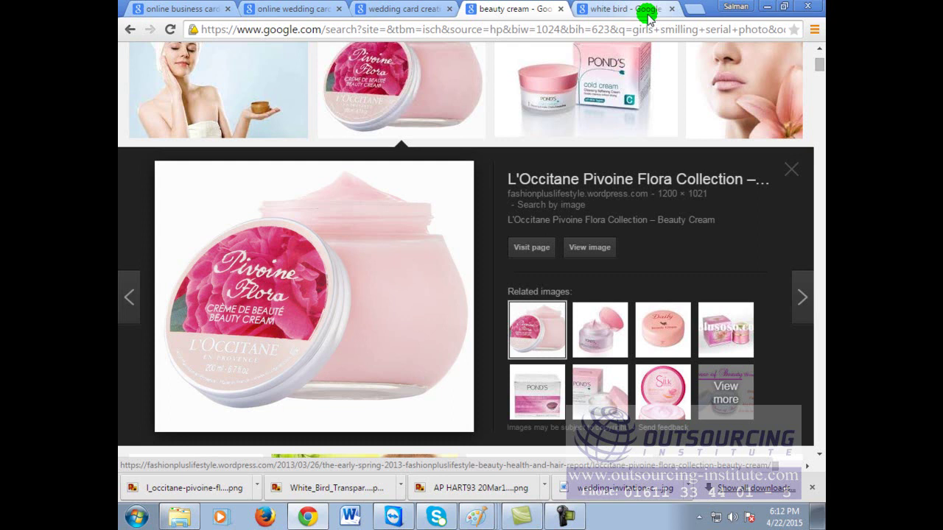
Step: Search Google for 'online animation creator' and open the GIFMaker.me result in a new tab
{"action": "left_click", "coordinate": [634, 10]}
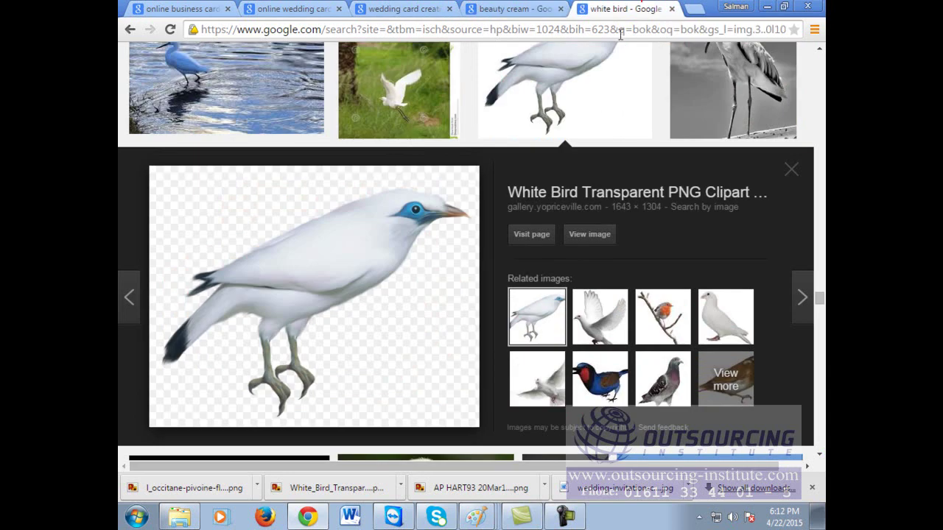
{"action": "left_click", "coordinate": [622, 33]}
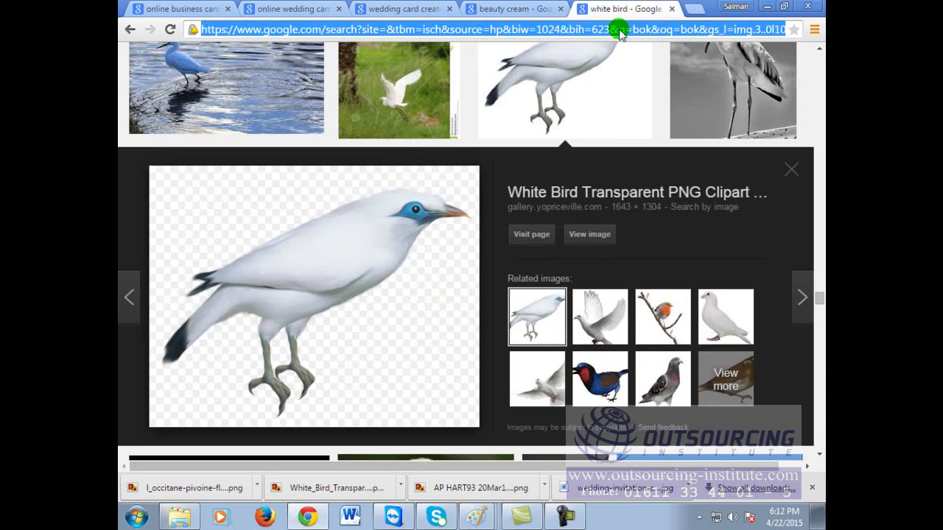
{"action": "type", "text": "g"}
{"action": "key", "text": "Return"}
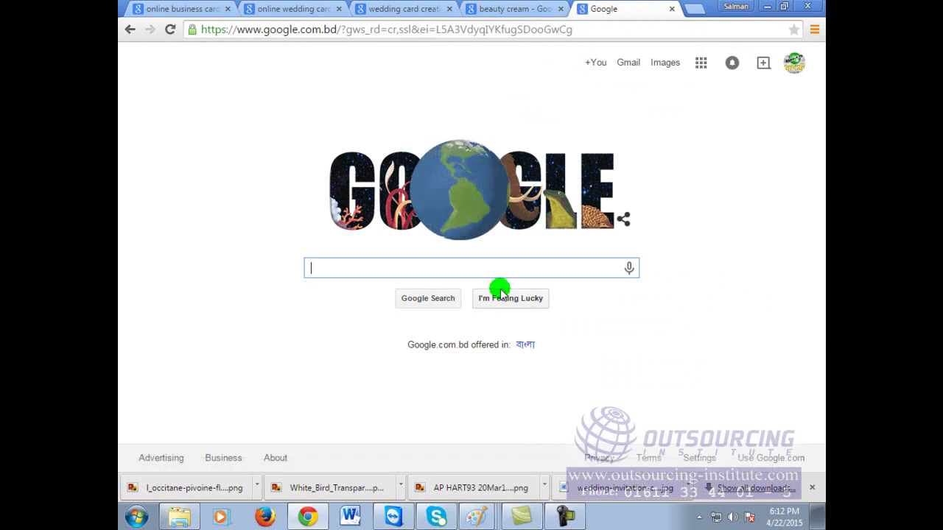
{"action": "type", "text": "online ani"}
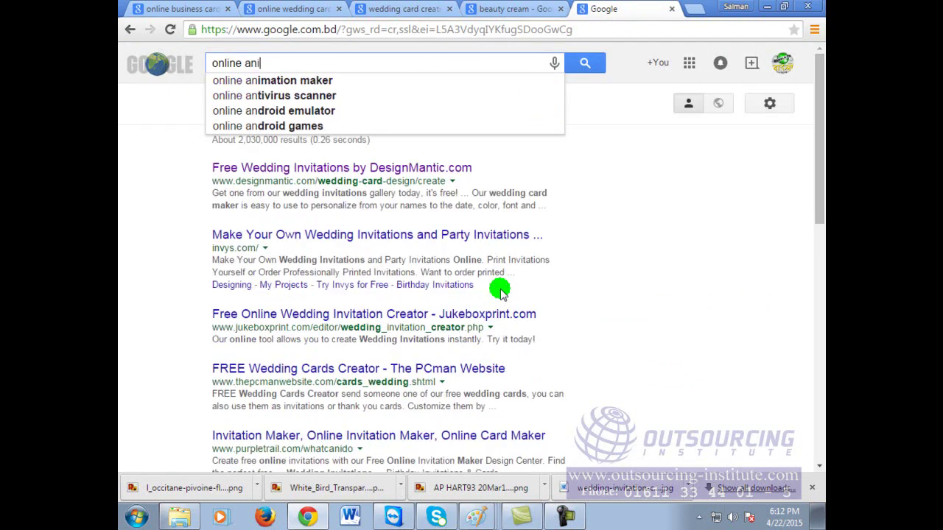
{"action": "type", "text": "mation"}
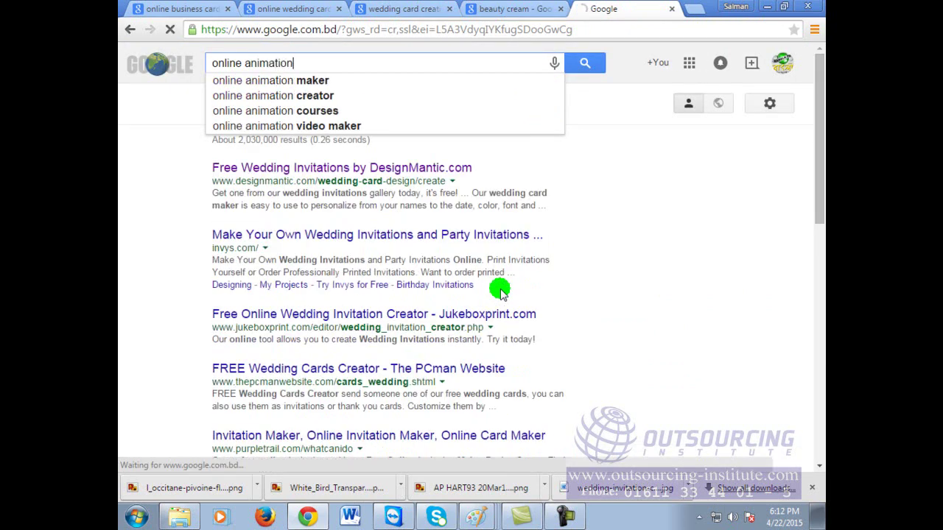
{"action": "type", "text": " creator"}
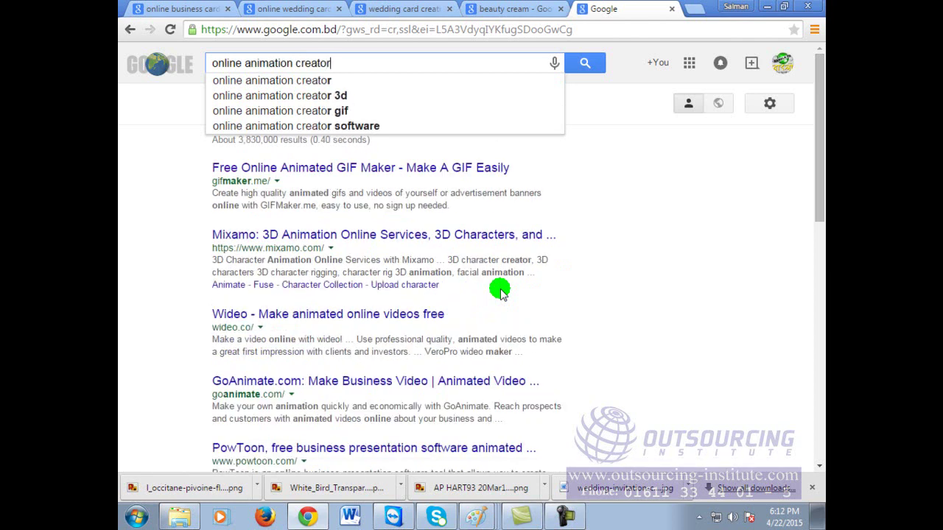
{"action": "key", "text": "Return"}
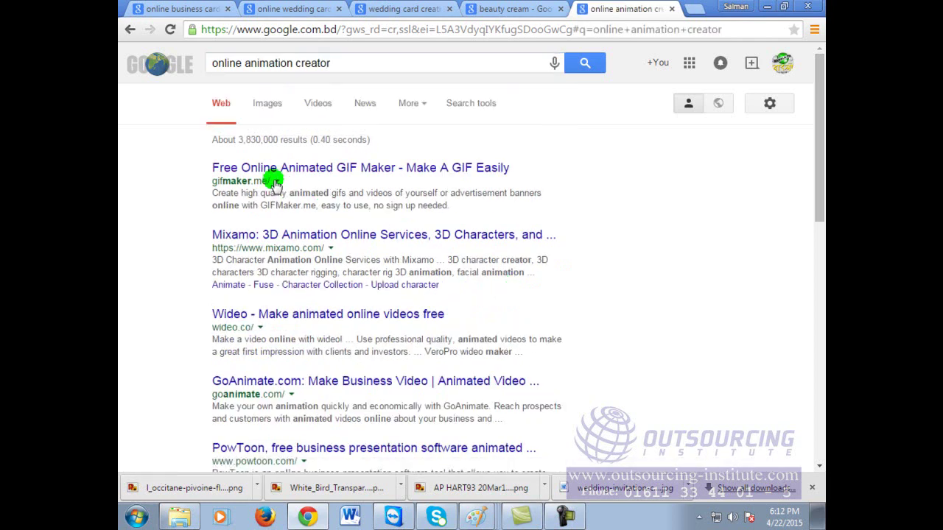
{"action": "right_click", "coordinate": [327, 168]}
{"action": "left_click", "coordinate": [350, 181]}
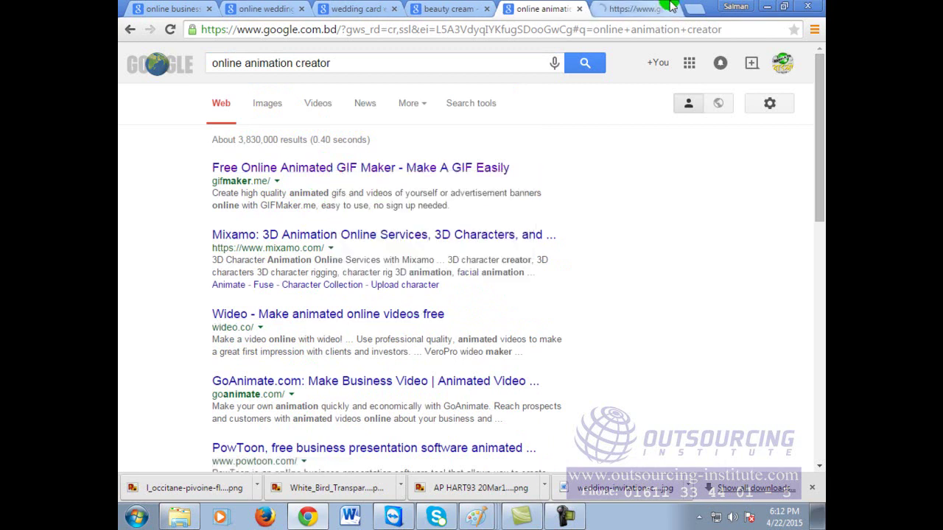
Step: Bring up the GIFMaker.me page and scroll to find its Upload Images option
{"action": "left_click", "coordinate": [635, 9]}
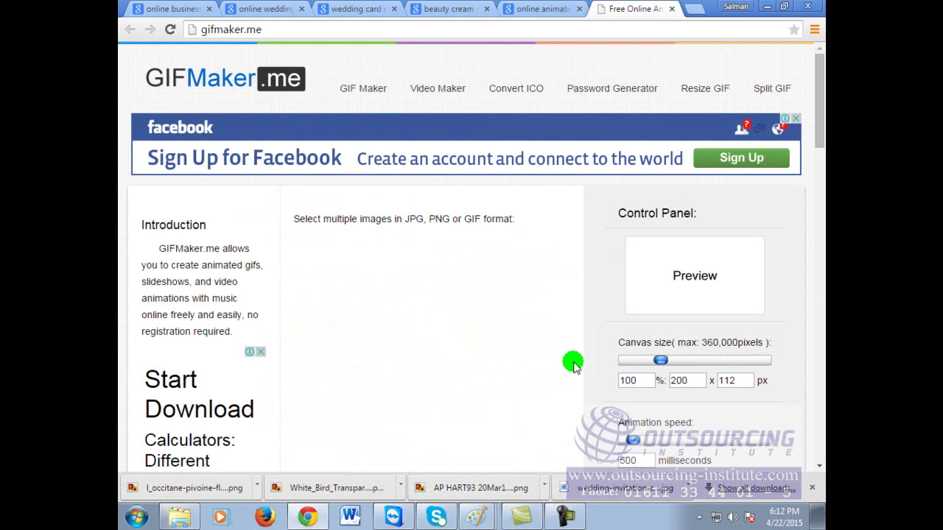
{"action": "scroll", "coordinate": [574, 364], "scroll_direction": "down", "scroll_amount": 1}
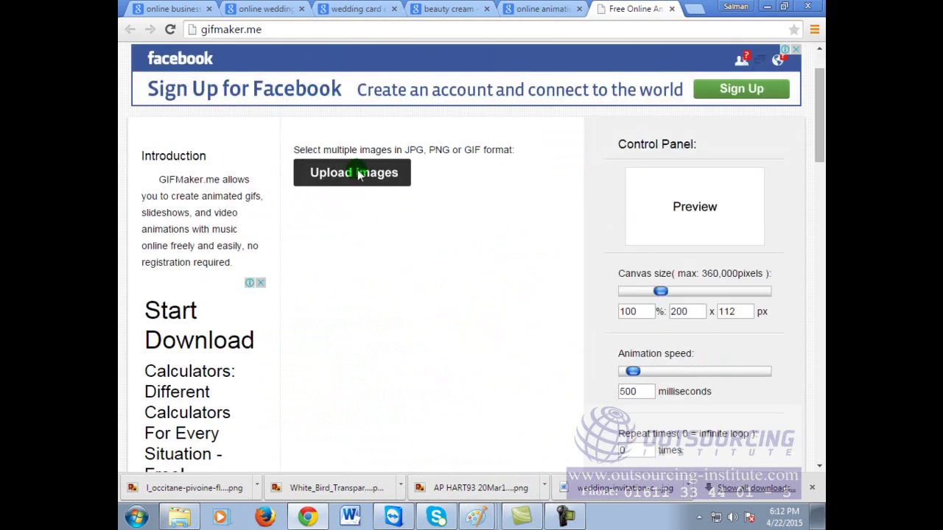
{"action": "scroll", "coordinate": [392, 324], "scroll_direction": "up", "scroll_amount": 1}
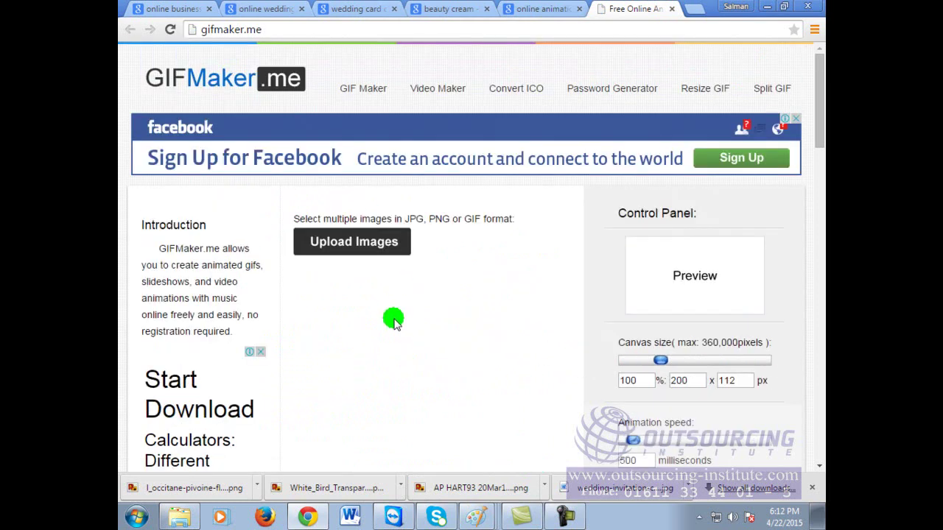
Step: Upload the crow and beauty cream images from the Videos library
{"action": "left_click", "coordinate": [341, 246]}
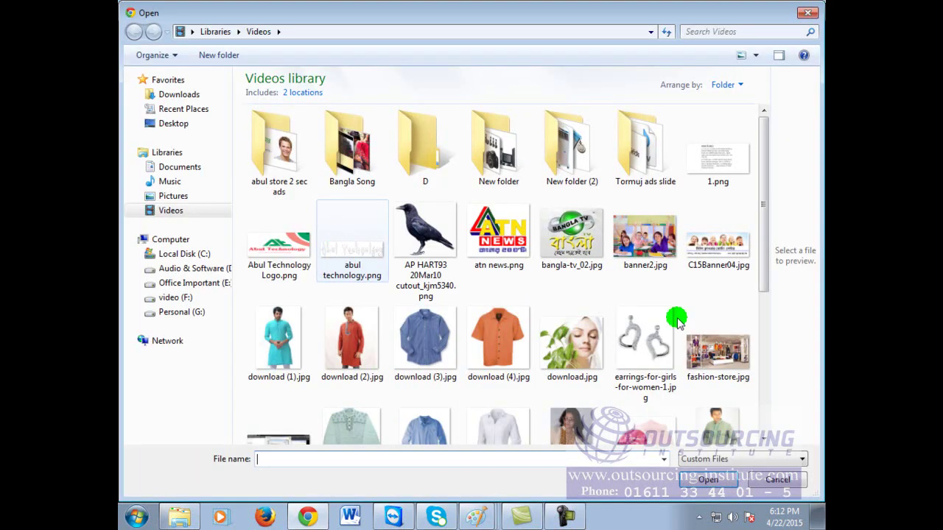
{"action": "mouse_move", "coordinate": [766, 193]}
{"action": "left_mouse_down"}
{"action": "mouse_move", "coordinate": [774, 365]}
{"action": "mouse_move", "coordinate": [764, 196]}
{"action": "left_mouse_up"}
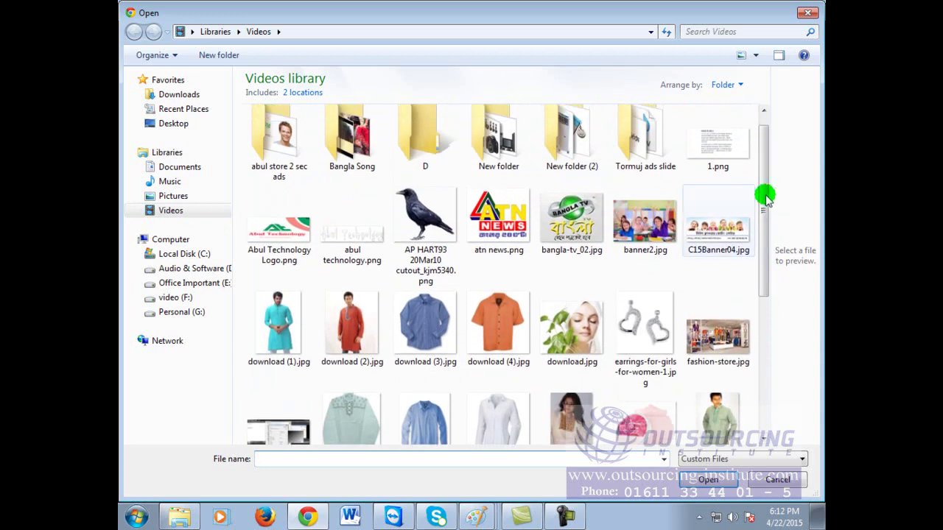
{"action": "left_click", "coordinate": [425, 221]}
{"action": "left_click", "coordinate": [707, 480]}
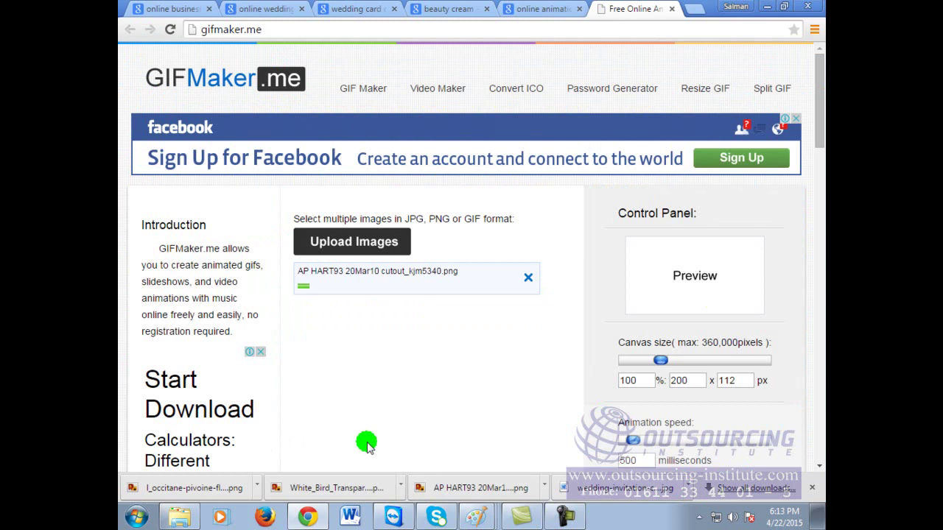
{"action": "left_click", "coordinate": [341, 240]}
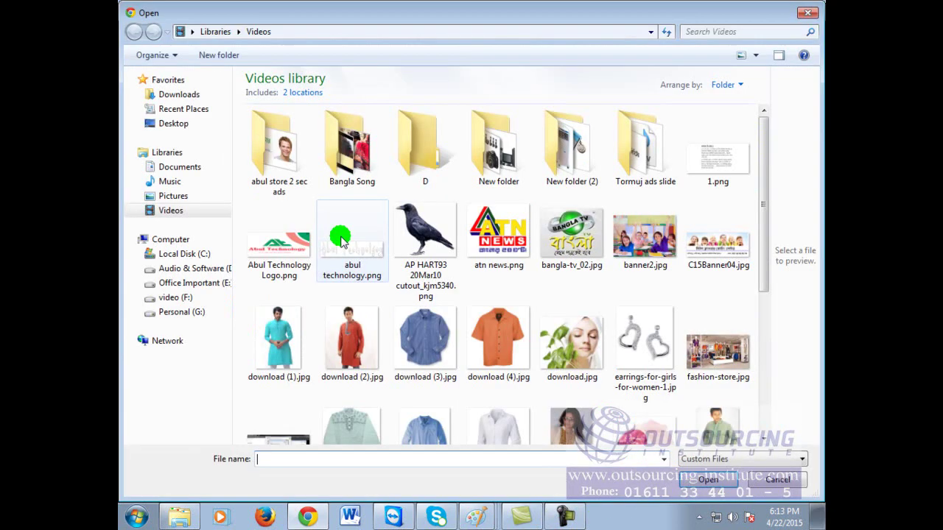
{"action": "left_click", "coordinate": [763, 225]}
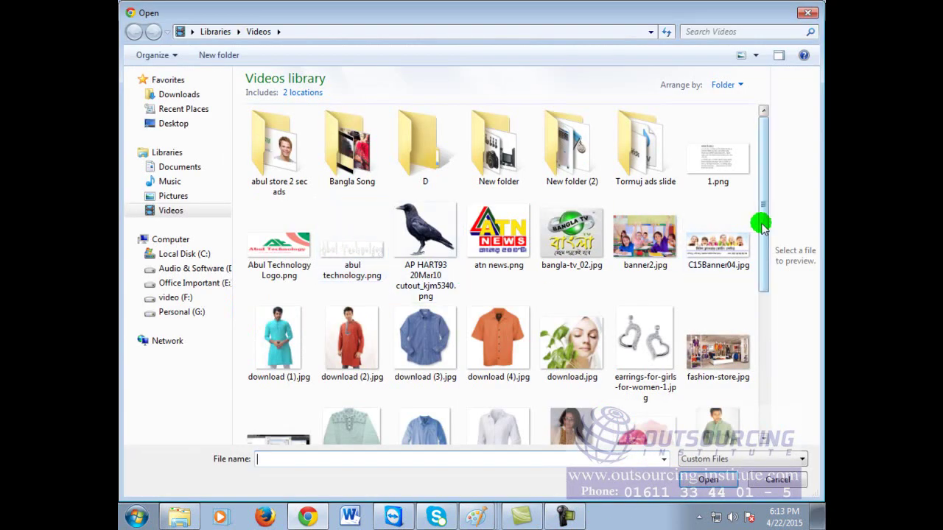
{"action": "left_click_drag", "start_coordinate": [763, 224], "coordinate": [759, 291]}
{"action": "left_click", "coordinate": [634, 318]}
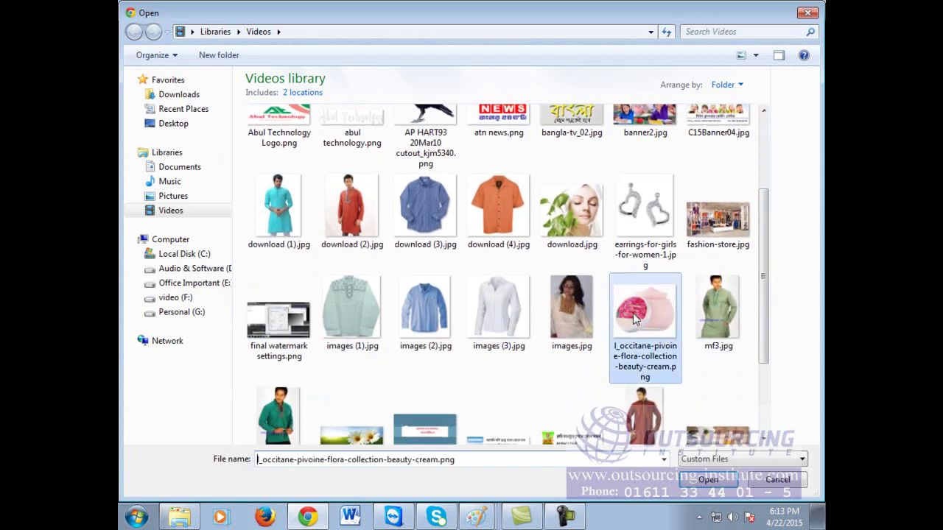
{"action": "left_click", "coordinate": [706, 480]}
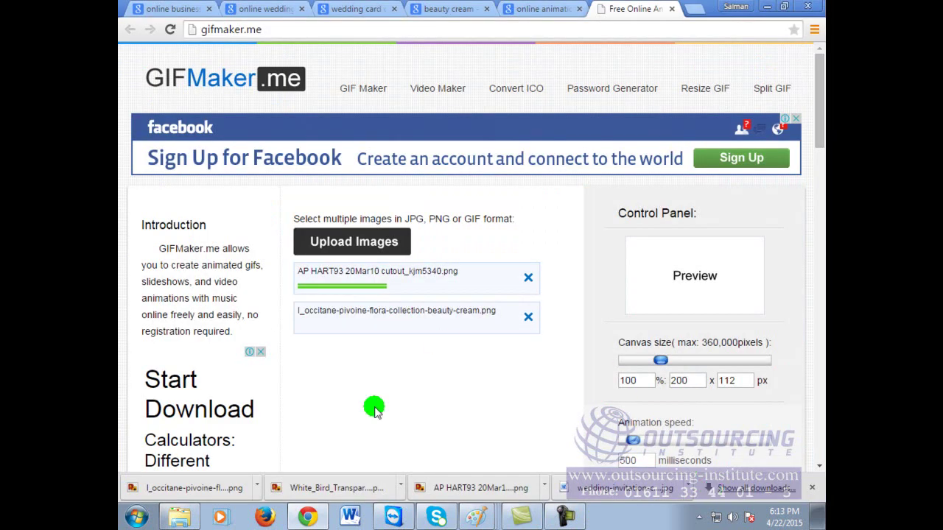
Step: Upload the white bird image and Abul Technology Logo.png
{"action": "left_click", "coordinate": [346, 242]}
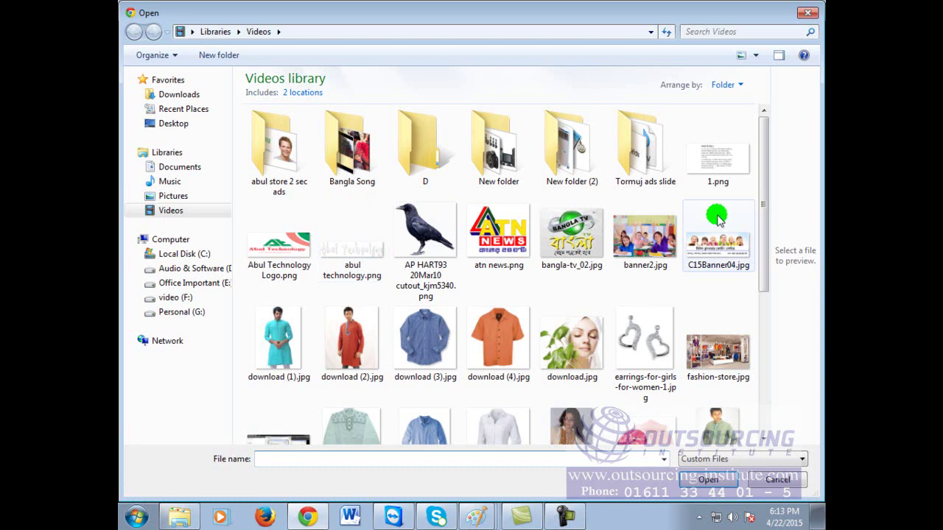
{"action": "left_click_drag", "start_coordinate": [765, 154], "coordinate": [767, 310]}
{"action": "left_click", "coordinate": [551, 373]}
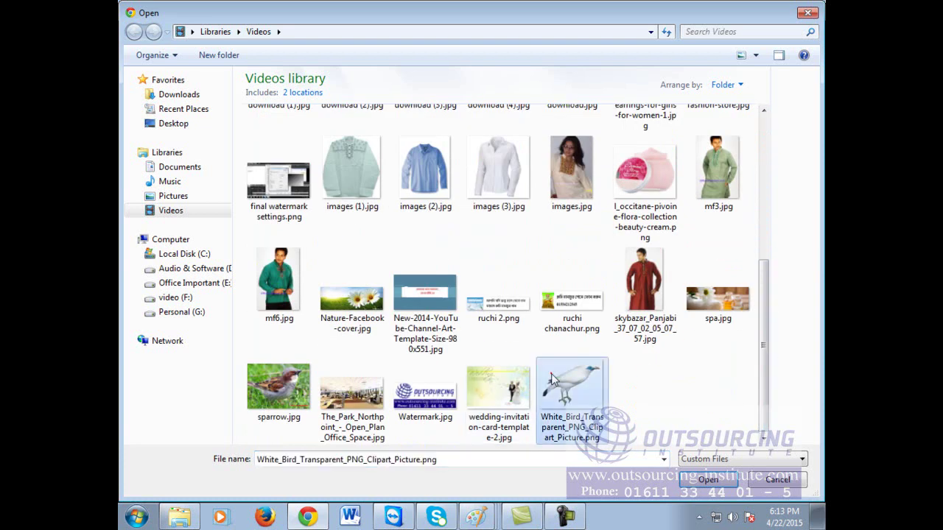
{"action": "left_click", "coordinate": [695, 482]}
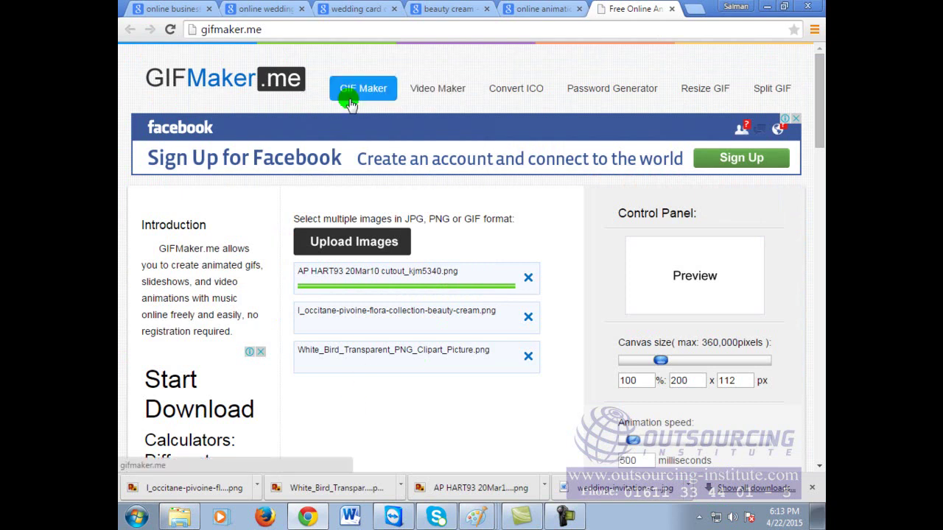
{"action": "left_click", "coordinate": [338, 240]}
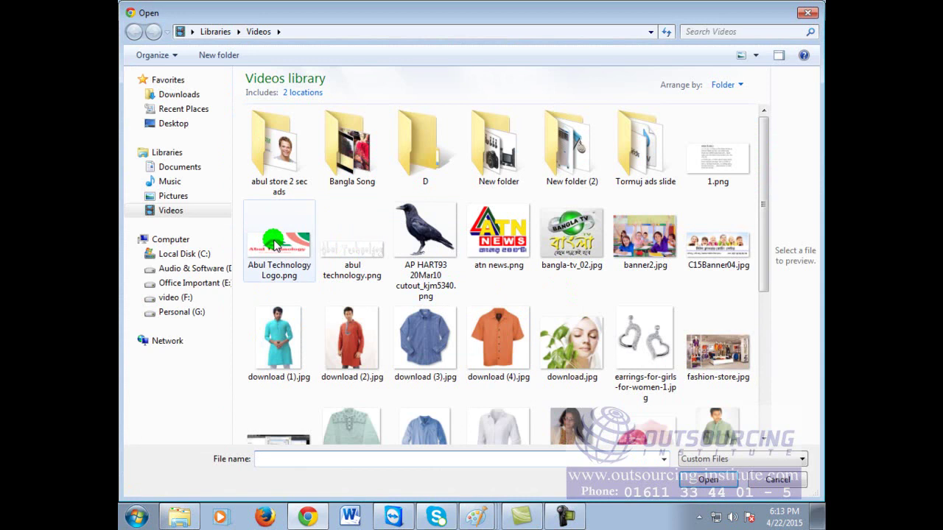
{"action": "left_click", "coordinate": [274, 244]}
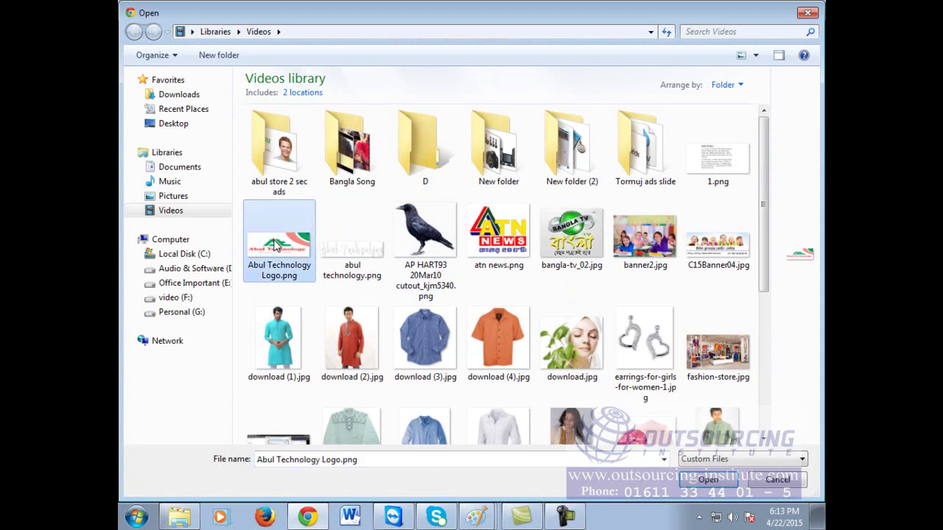
{"action": "left_click", "coordinate": [707, 480]}
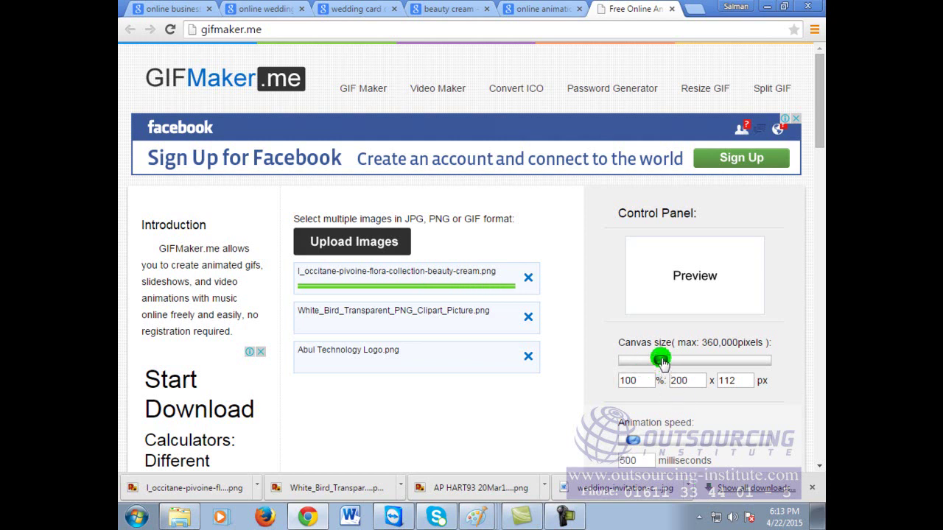
Step: Enlarge the canvas to 230% and shorten the frame delay to about 4000 milliseconds
{"action": "left_click_drag", "start_coordinate": [690, 364], "coordinate": [751, 364]}
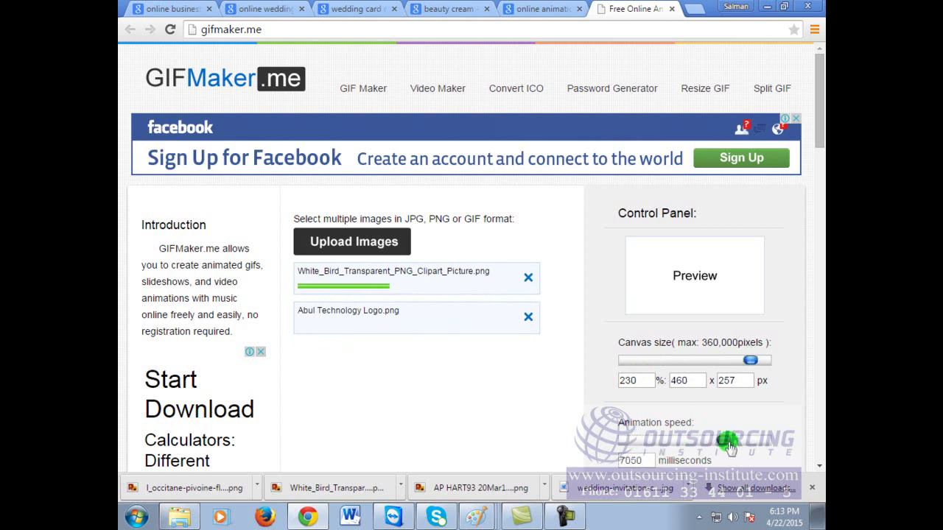
{"action": "left_click_drag", "start_coordinate": [731, 445], "coordinate": [675, 446]}
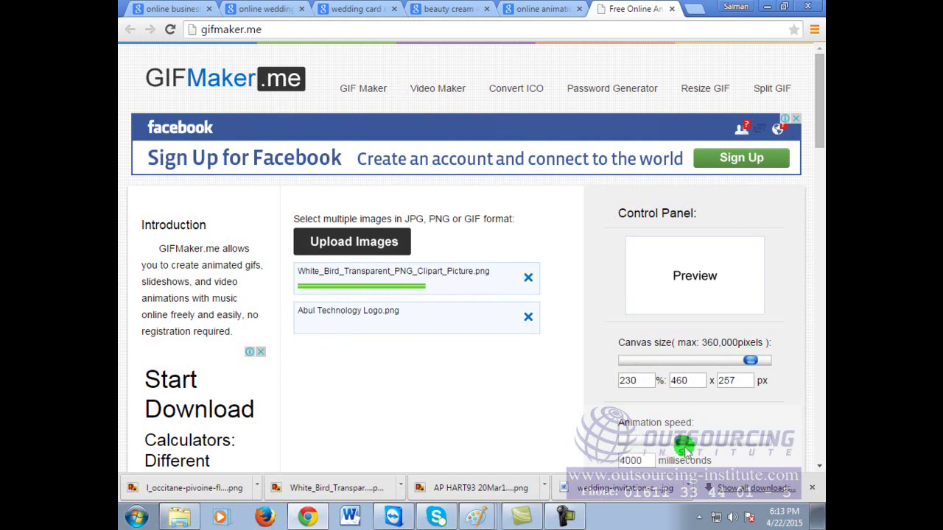
{"action": "scroll", "coordinate": [783, 406], "scroll_direction": "down", "scroll_amount": 1}
{"action": "scroll", "coordinate": [700, 423], "scroll_direction": "down", "scroll_amount": 1}
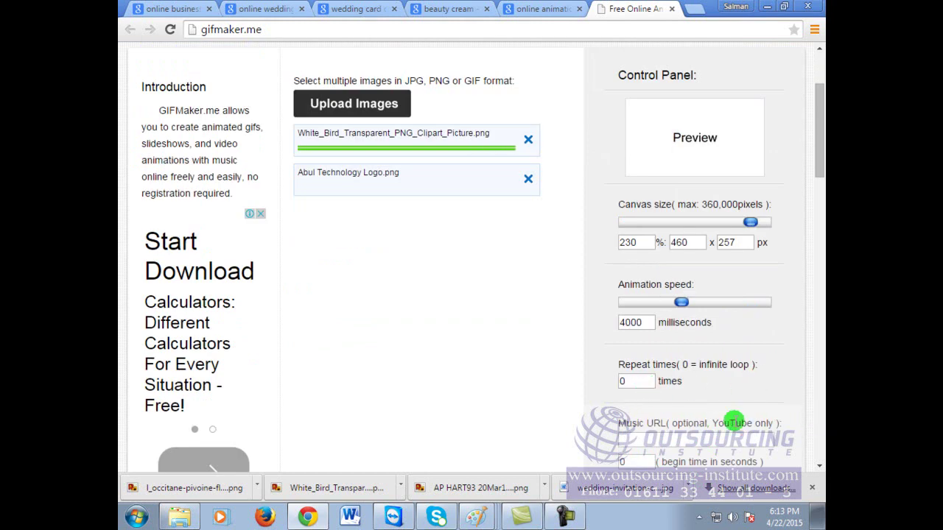
{"action": "left_click", "coordinate": [663, 441]}
{"action": "scroll", "coordinate": [686, 449], "scroll_direction": "down", "scroll_amount": 1}
{"action": "scroll", "coordinate": [707, 451], "scroll_direction": "up", "scroll_amount": 3}
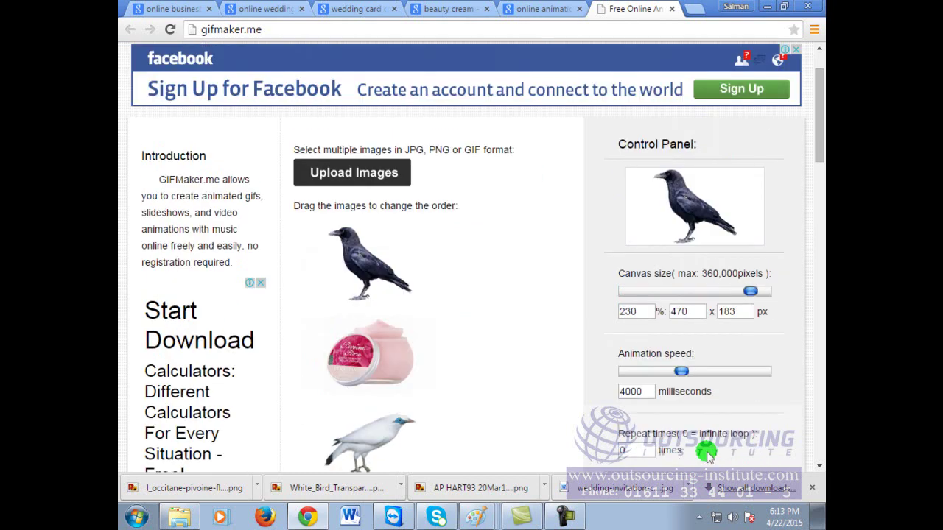
{"action": "scroll", "coordinate": [379, 420], "scroll_direction": "down", "scroll_amount": 1}
{"action": "scroll", "coordinate": [381, 431], "scroll_direction": "down", "scroll_amount": 1}
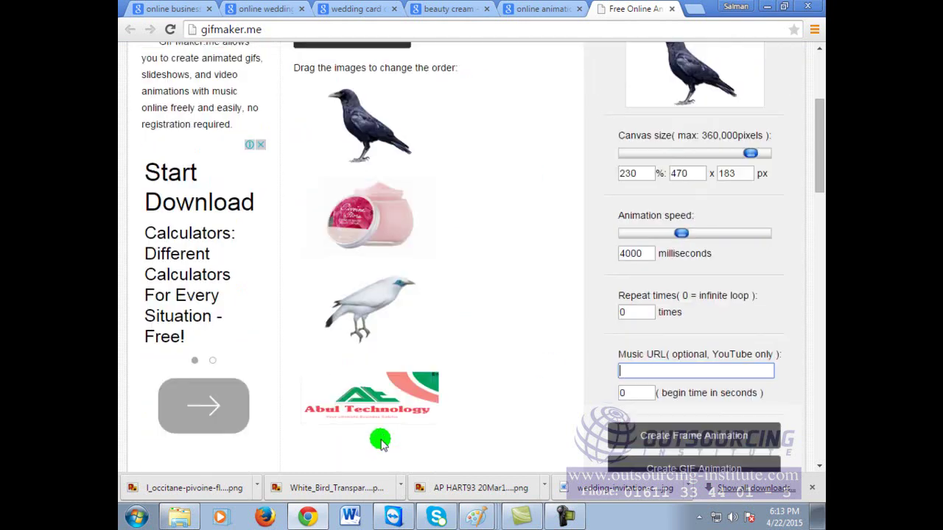
{"action": "scroll", "coordinate": [380, 441], "scroll_direction": "up", "scroll_amount": 1}
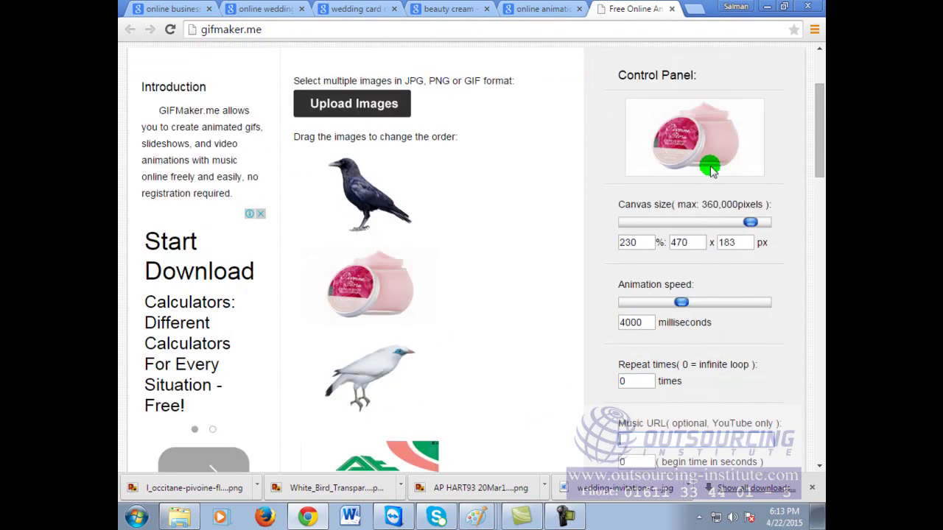
Step: Set the animation speed to 6450 milliseconds and enlarge the canvas to 1160 × 452 px
{"action": "left_click_drag", "start_coordinate": [679, 302], "coordinate": [745, 303]}
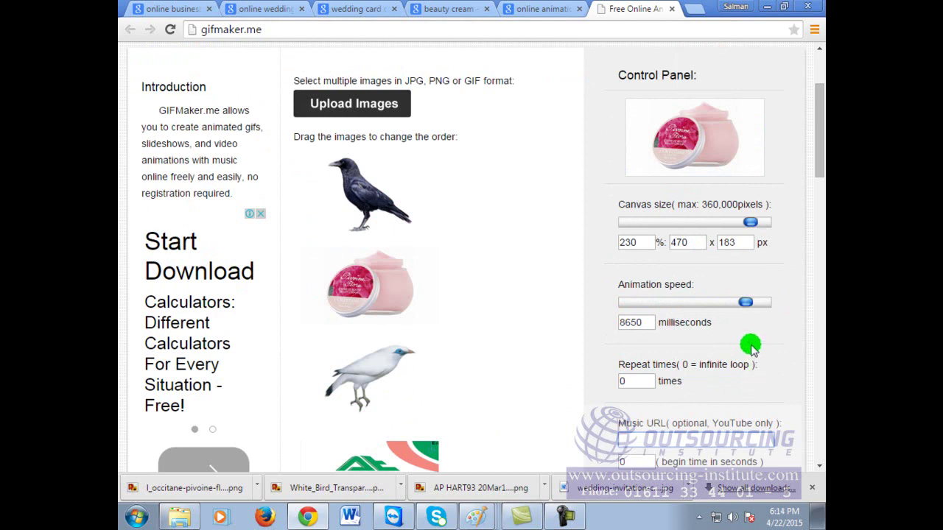
{"action": "left_click_drag", "start_coordinate": [746, 302], "coordinate": [717, 304]}
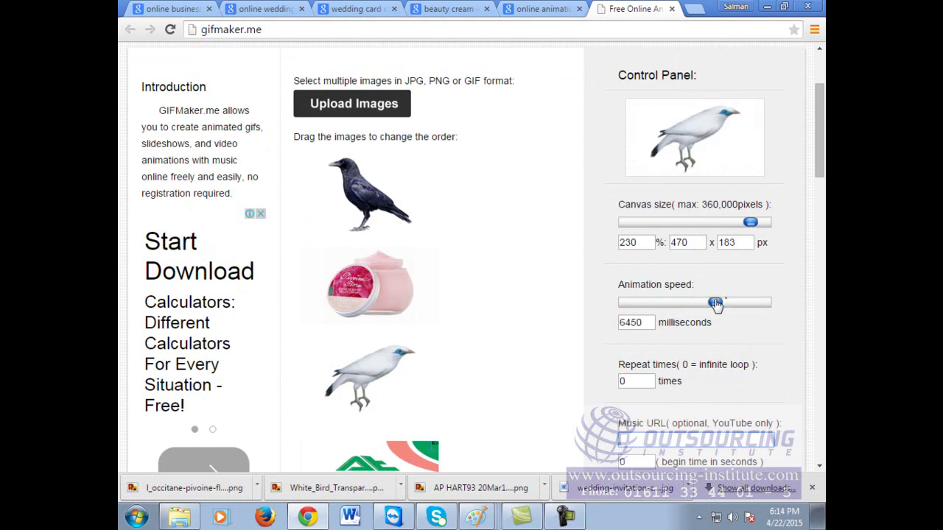
{"action": "left_click_drag", "start_coordinate": [747, 224], "coordinate": [765, 223]}
{"action": "scroll", "coordinate": [709, 426], "scroll_direction": "down", "scroll_amount": 3}
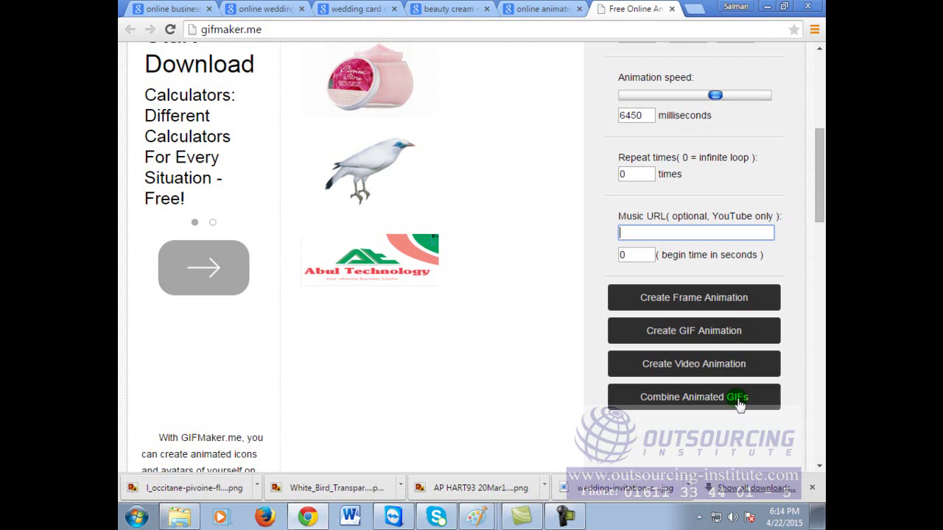
Step: Generate the GIF animation from the four images and view the result in a new tab
{"action": "left_click", "coordinate": [705, 336]}
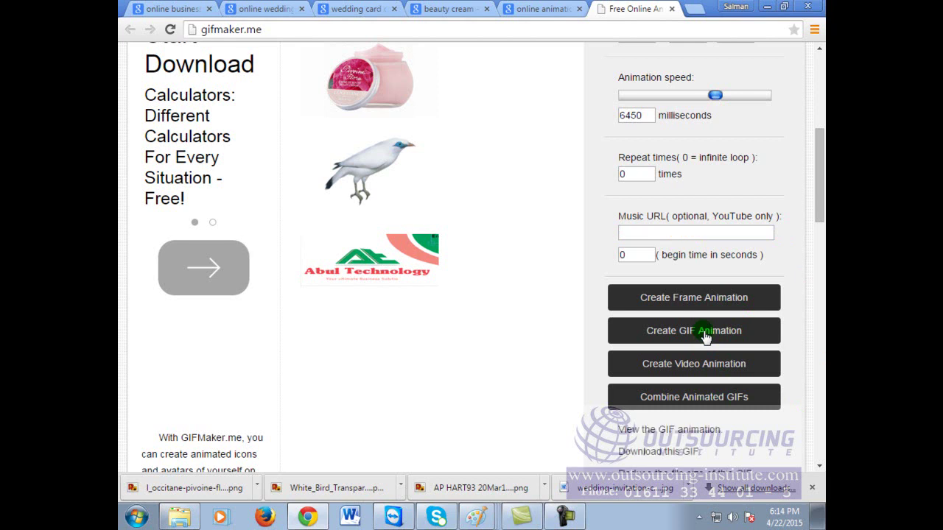
{"action": "double_click", "coordinate": [679, 29]}
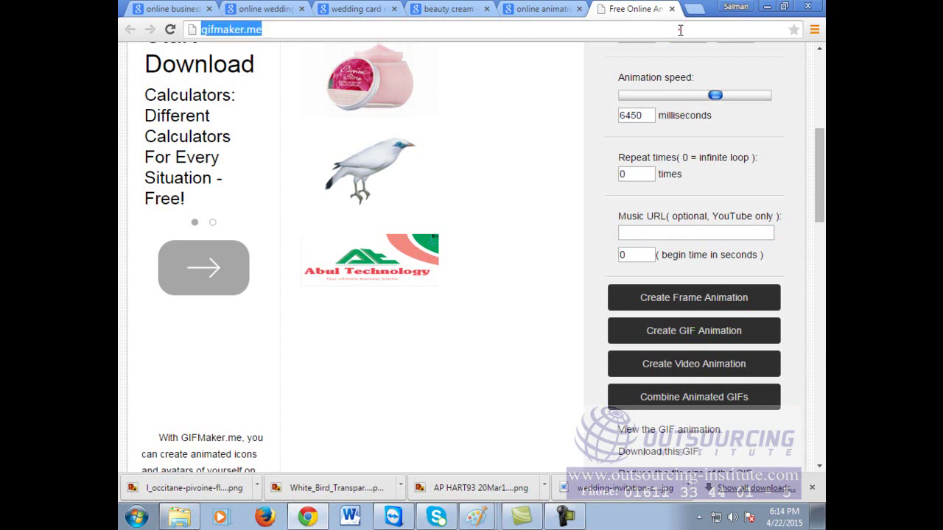
{"action": "left_click", "coordinate": [684, 333]}
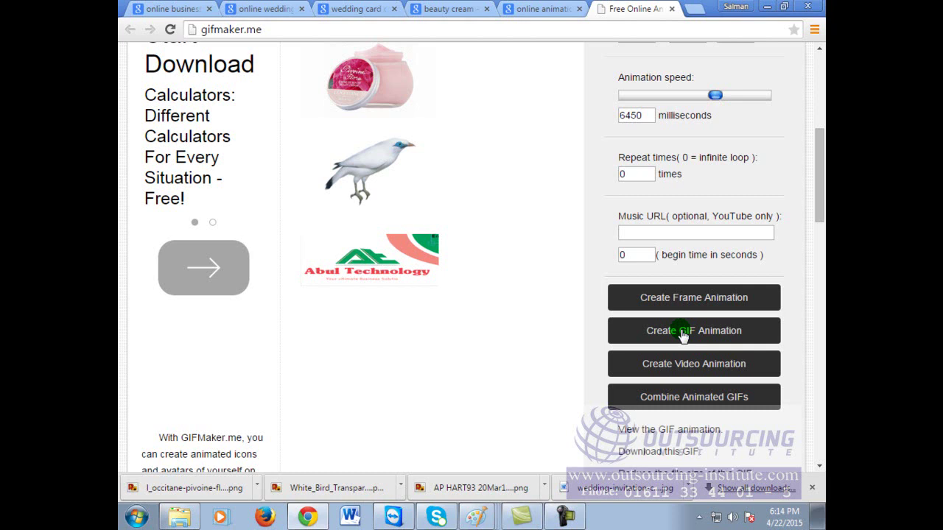
{"action": "scroll", "coordinate": [704, 405], "scroll_direction": "down", "scroll_amount": 2}
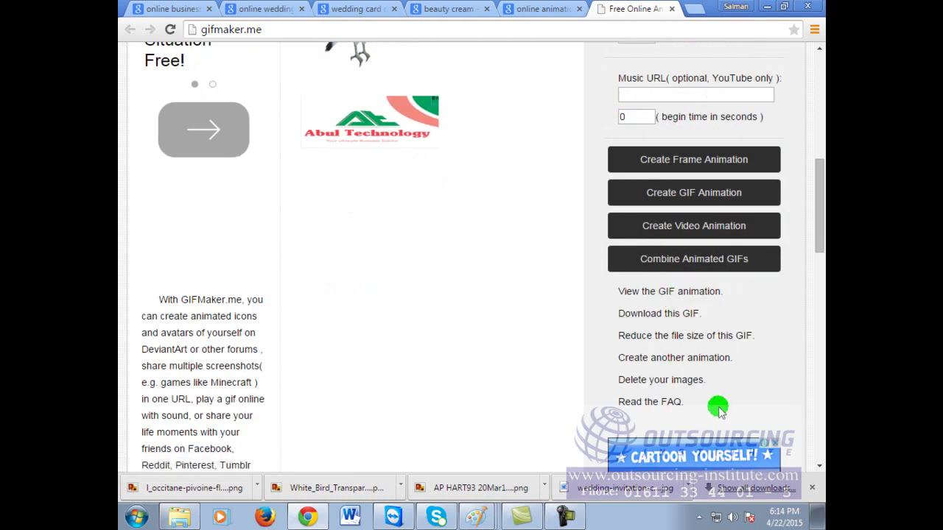
{"action": "left_click", "coordinate": [685, 292]}
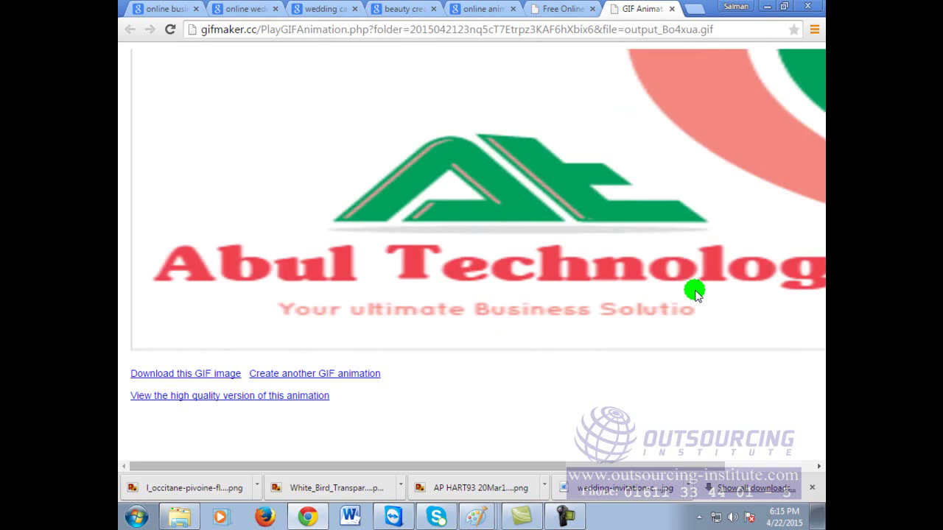
Step: Change the animation speed to 10000 milliseconds and the canvas size to 84%
{"action": "left_click", "coordinate": [672, 8]}
{"action": "scroll", "coordinate": [711, 160], "scroll_direction": "up", "scroll_amount": 2}
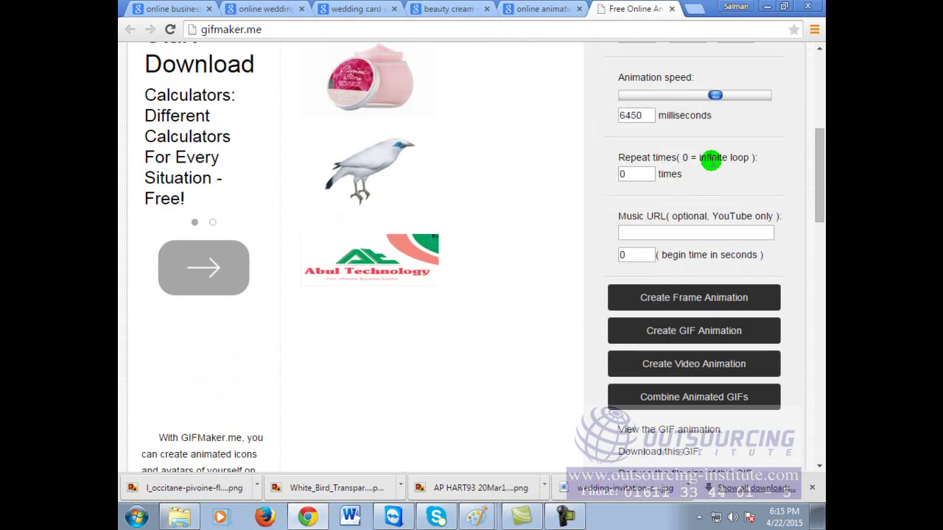
{"action": "left_click_drag", "start_coordinate": [715, 95], "coordinate": [785, 89]}
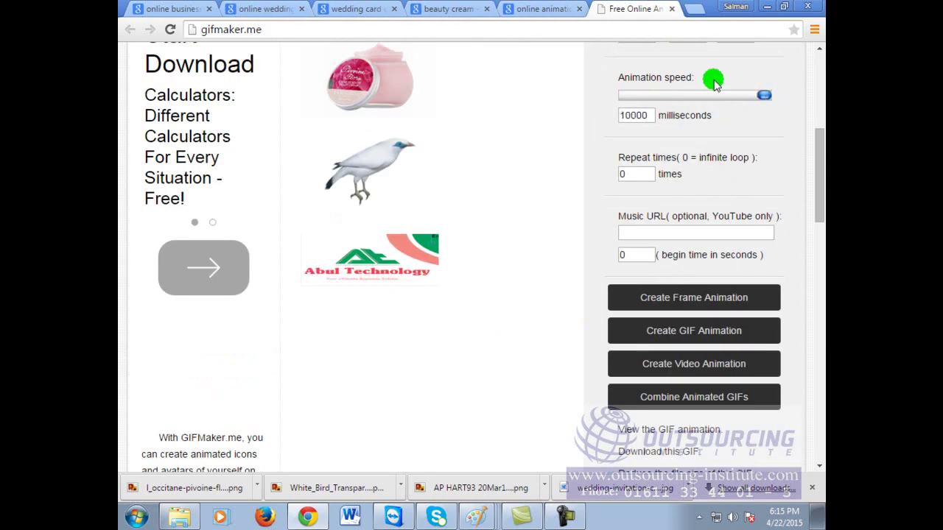
{"action": "scroll", "coordinate": [739, 193], "scroll_direction": "up", "scroll_amount": 2}
{"action": "left_click_drag", "start_coordinate": [758, 151], "coordinate": [648, 154]}
{"action": "left_click", "coordinate": [678, 305]}
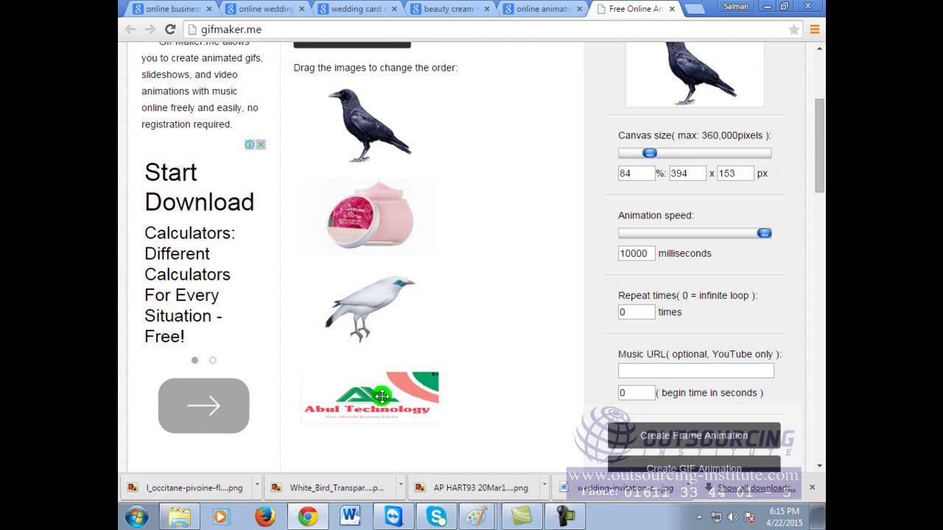
{"action": "left_click", "coordinate": [688, 464]}
{"action": "scroll", "coordinate": [687, 464], "scroll_direction": "down", "scroll_amount": 1}
{"action": "left_click", "coordinate": [699, 402]}
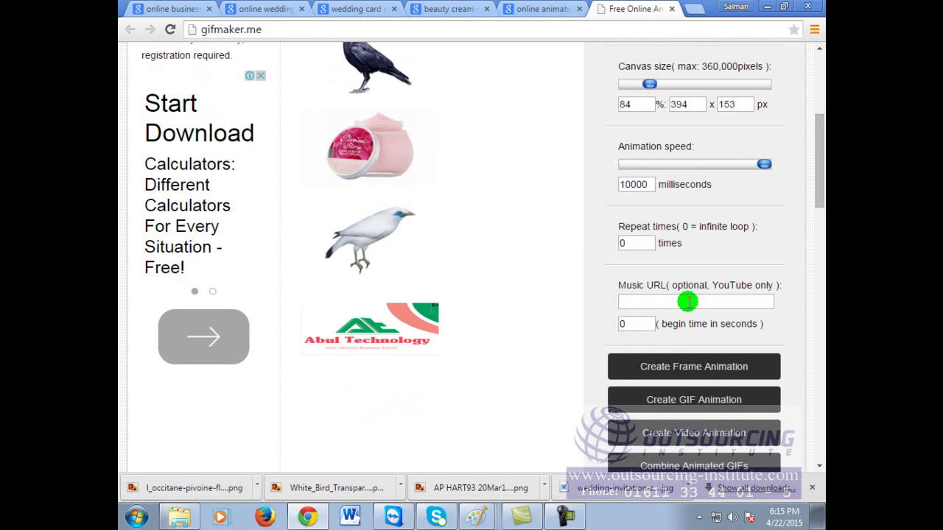
Step: Close the downloads bar, regenerate the GIF and view it in its own tab
{"action": "left_click", "coordinate": [666, 32]}
{"action": "left_click", "coordinate": [665, 32]}
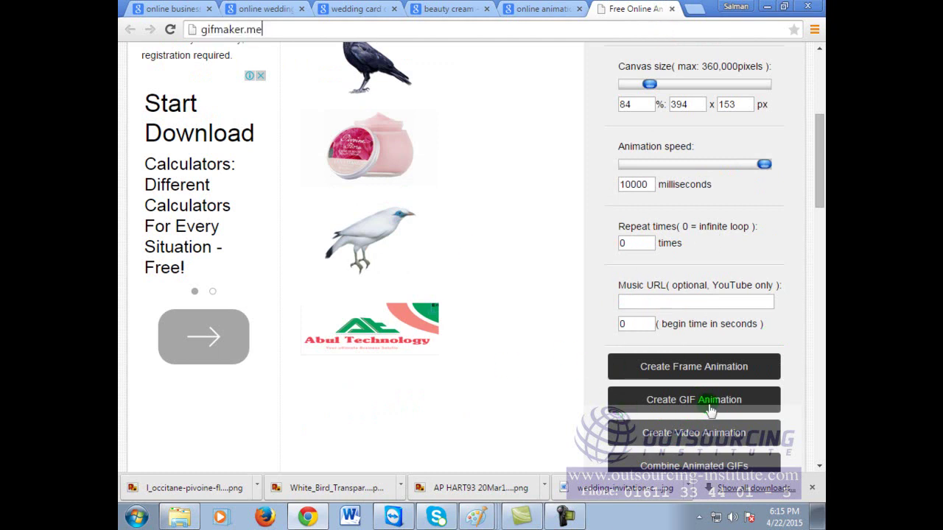
{"action": "left_click", "coordinate": [812, 488]}
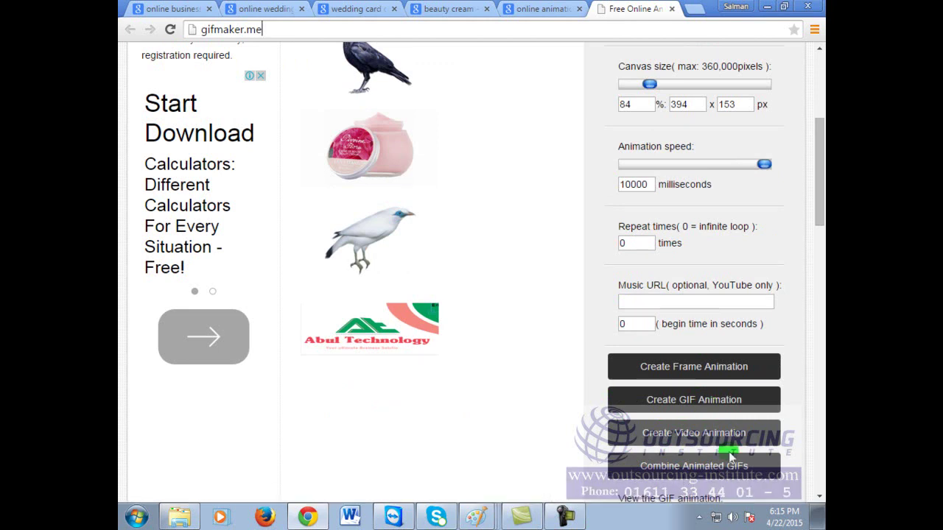
{"action": "left_click", "coordinate": [718, 409]}
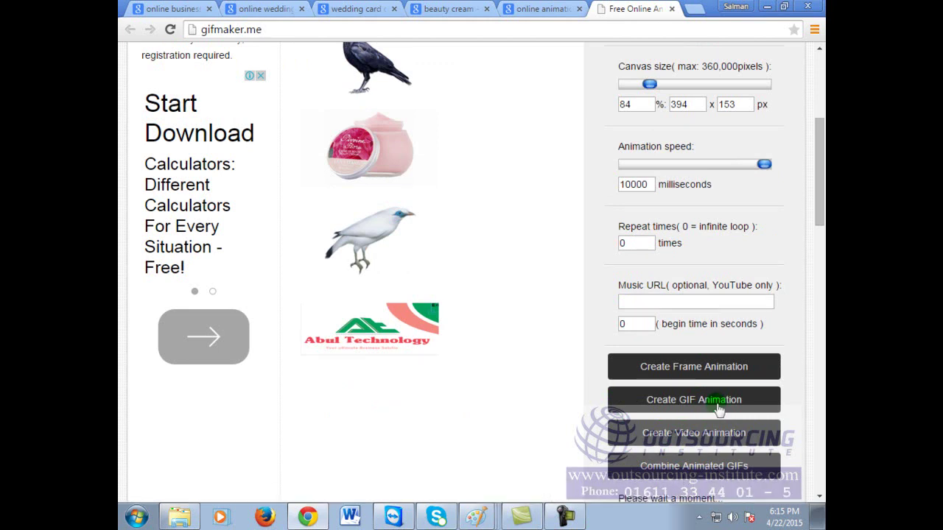
{"action": "scroll", "coordinate": [716, 400], "scroll_direction": "down", "scroll_amount": 2}
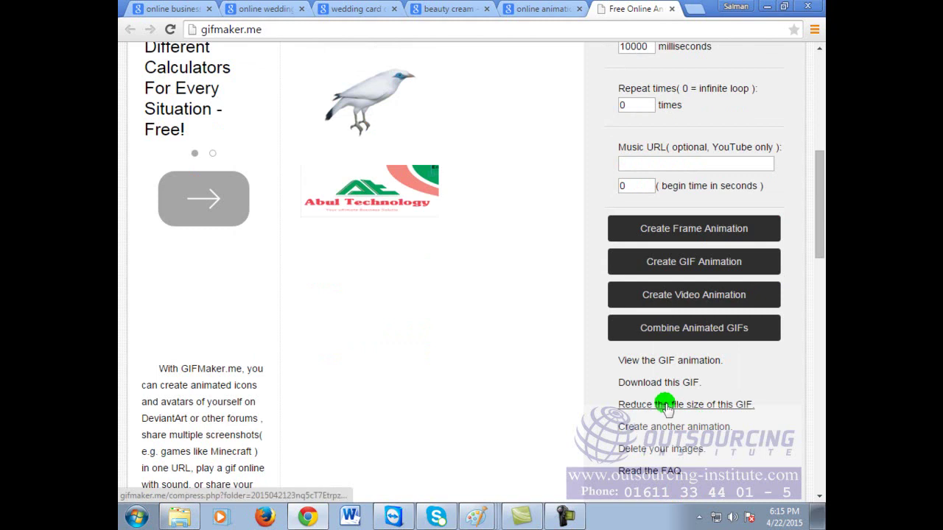
{"action": "left_click", "coordinate": [668, 362]}
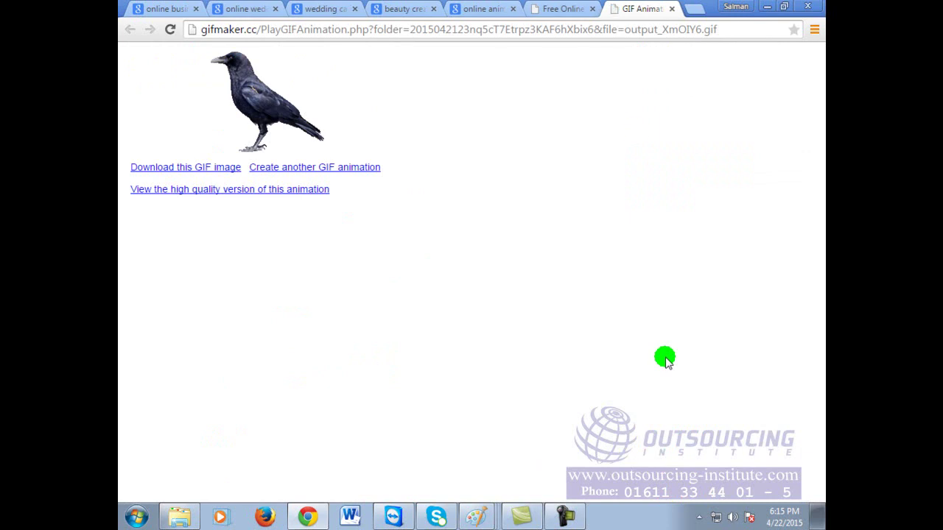
Step: Resize the browser window and minimize the handwritten notes and Flying Fish Paint windows
{"action": "left_click", "coordinate": [784, 7]}
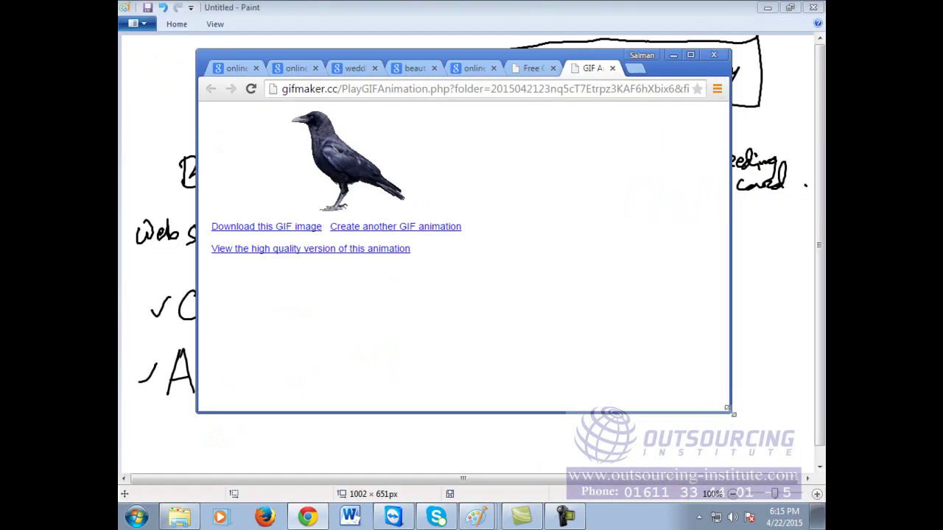
{"action": "left_click_drag", "start_coordinate": [733, 413], "coordinate": [501, 274]}
{"action": "mouse_move", "coordinate": [256, 49]}
{"action": "left_mouse_down"}
{"action": "mouse_move", "coordinate": [401, 58]}
{"action": "mouse_move", "coordinate": [595, 36]}
{"action": "mouse_move", "coordinate": [594, 22]}
{"action": "left_mouse_up"}
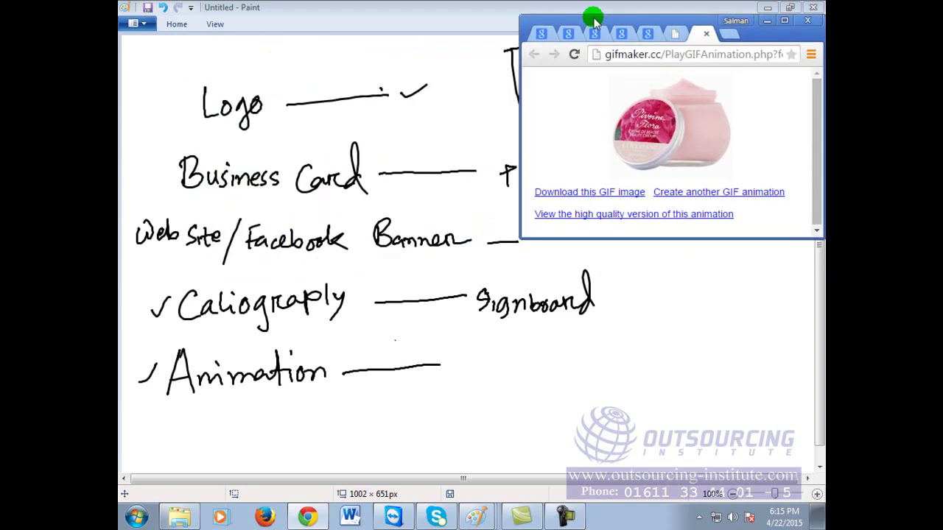
{"action": "left_click", "coordinate": [471, 17]}
{"action": "left_click", "coordinate": [766, 7]}
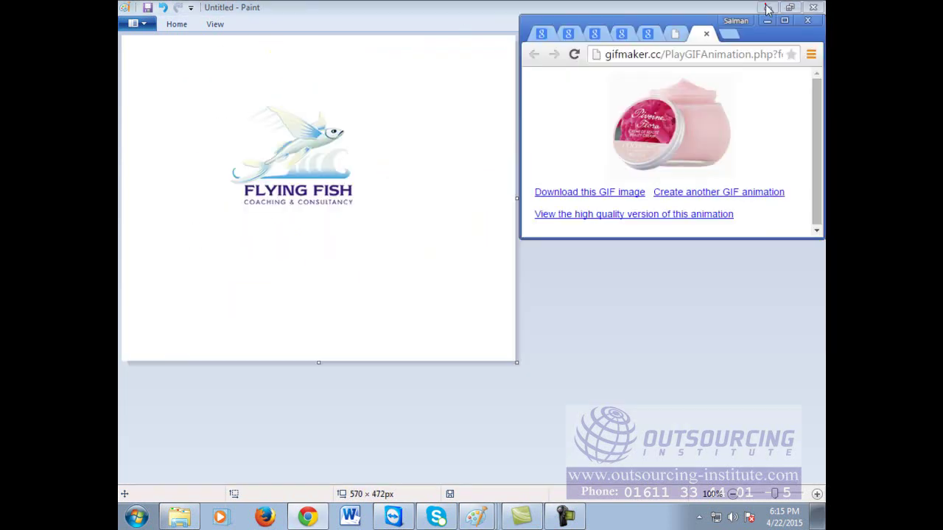
{"action": "left_click", "coordinate": [453, 7]}
{"action": "left_click", "coordinate": [767, 7]}
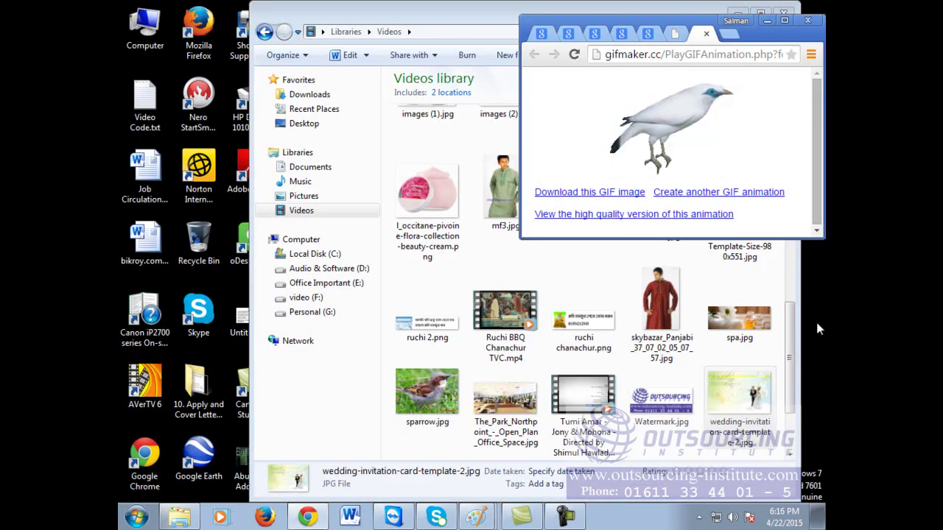
{"action": "left_click_drag", "start_coordinate": [527, 237], "coordinate": [659, 284]}
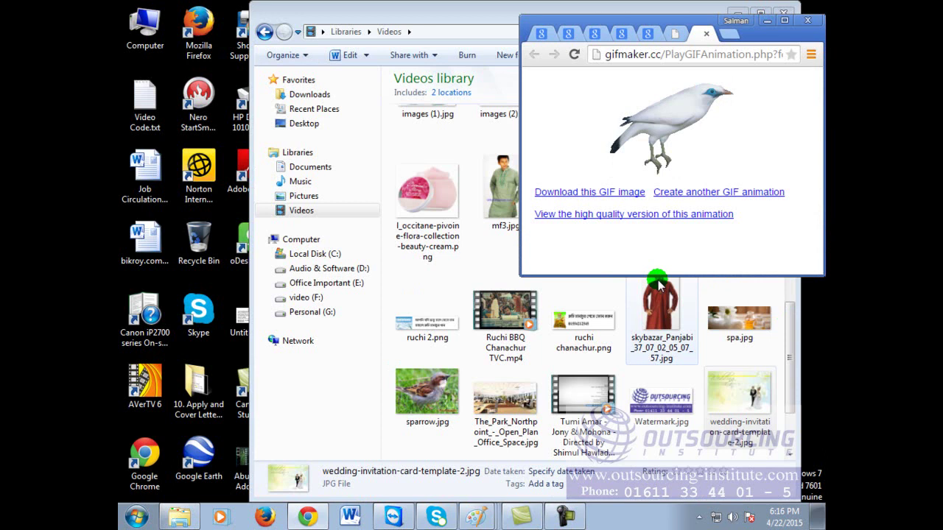
Step: Maximize the browser, return to the finished GIF and select its web address
{"action": "left_click", "coordinate": [786, 20]}
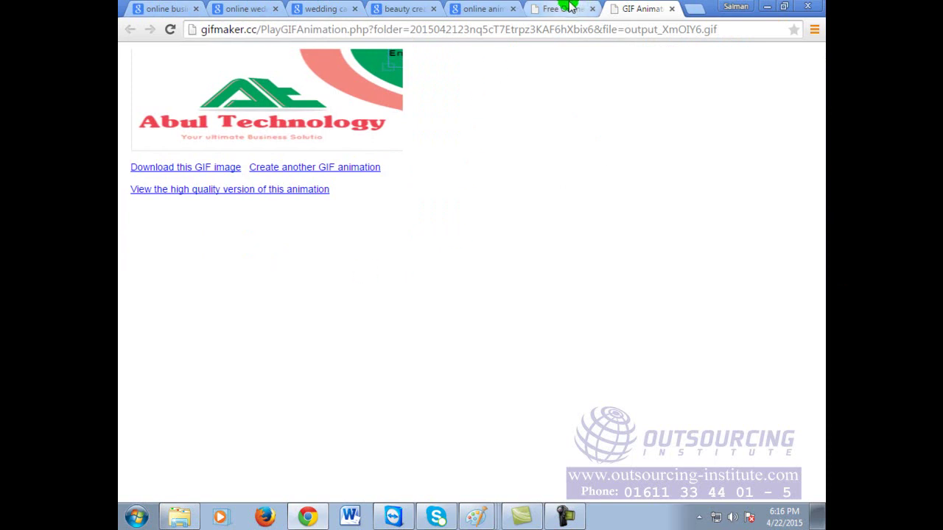
{"action": "left_click", "coordinate": [564, 6]}
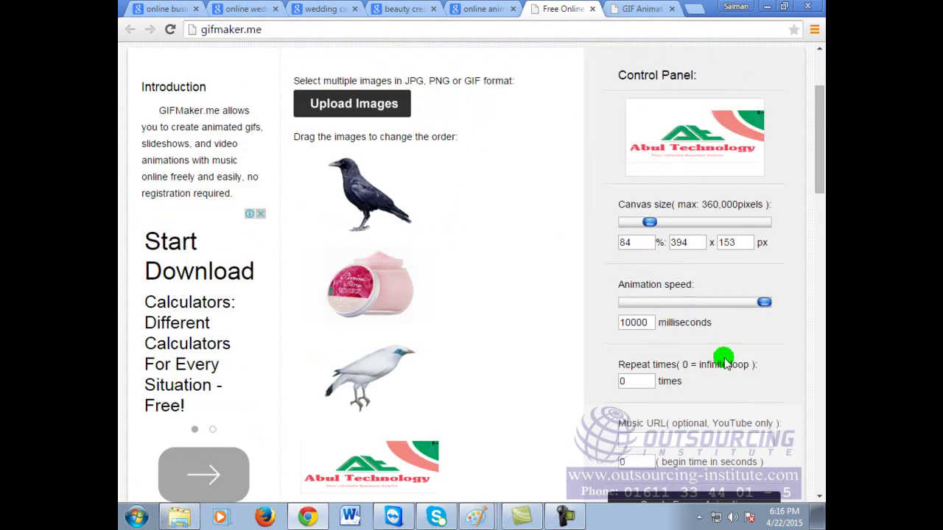
{"action": "scroll", "coordinate": [725, 361], "scroll_direction": "up", "scroll_amount": 2}
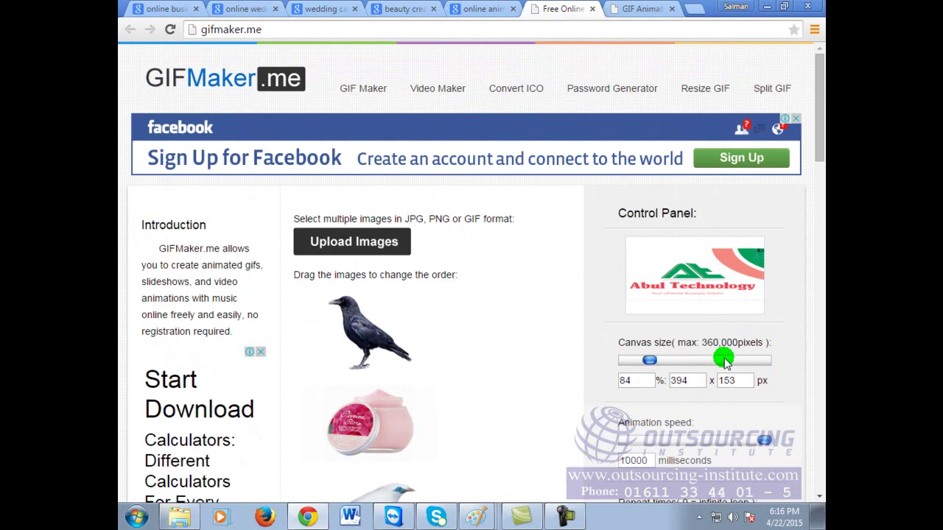
{"action": "left_click", "coordinate": [655, 8]}
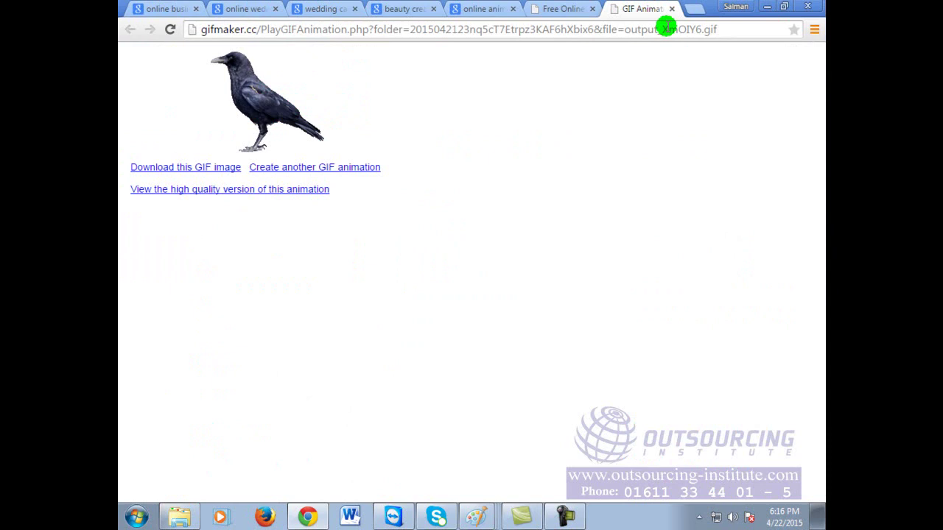
{"action": "left_click", "coordinate": [666, 28]}
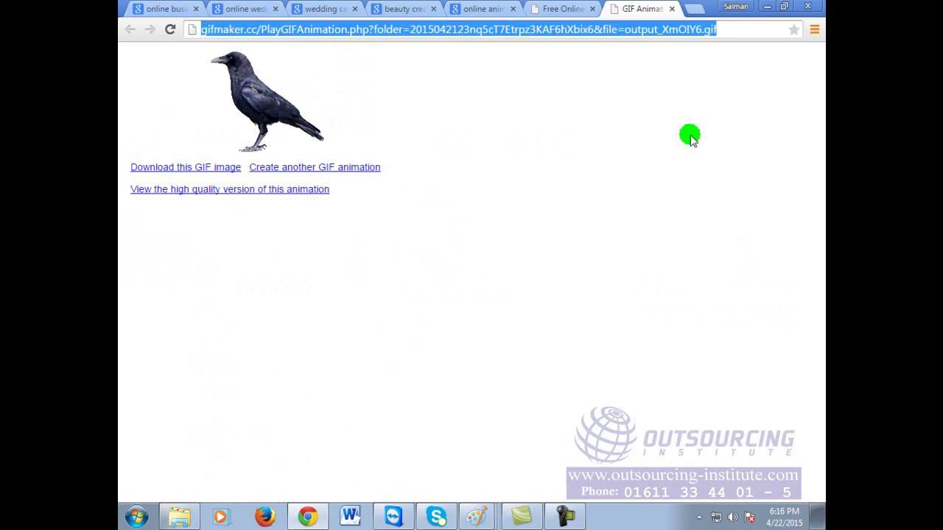
{"action": "type", "text": "www.bangl"}
{"action": "key", "text": "Return"}
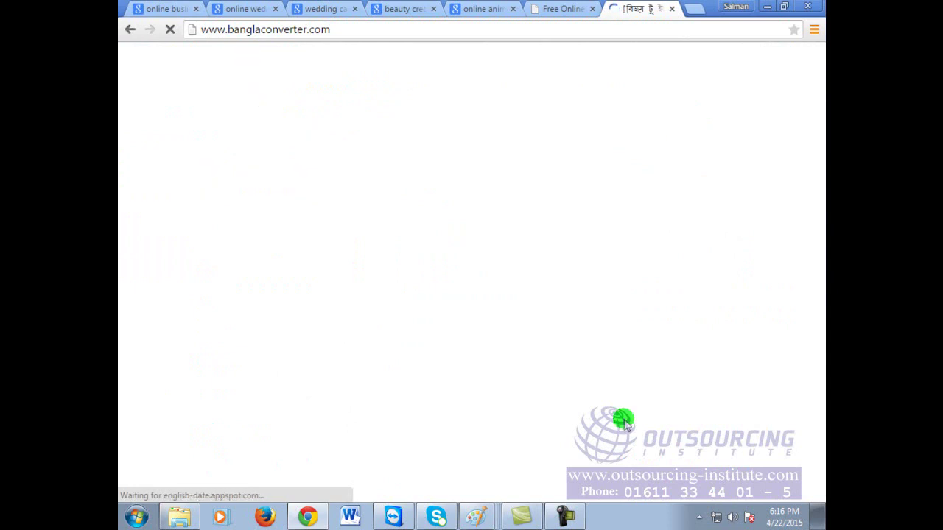
{"action": "scroll", "coordinate": [442, 302], "scroll_direction": "down", "scroll_amount": 4}
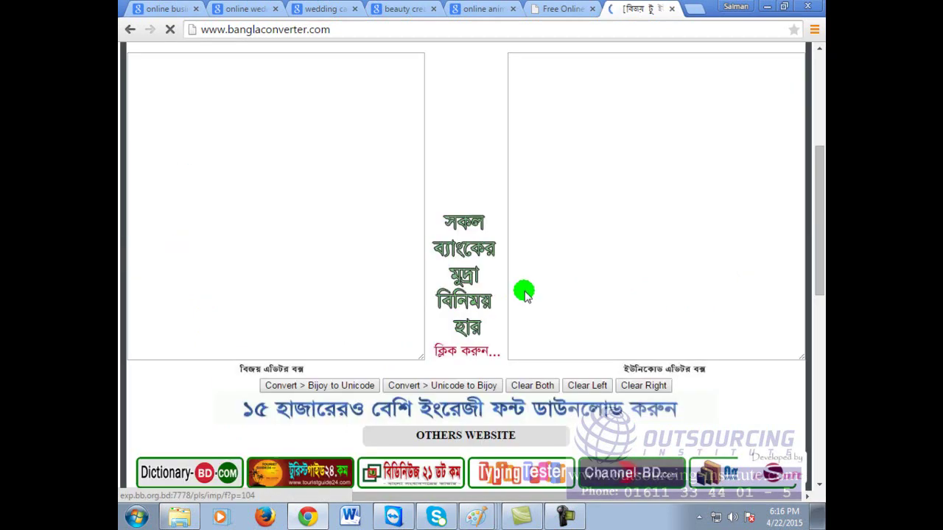
{"action": "scroll", "coordinate": [524, 293], "scroll_direction": "down", "scroll_amount": 5}
{"action": "scroll", "coordinate": [527, 288], "scroll_direction": "down", "scroll_amount": 3}
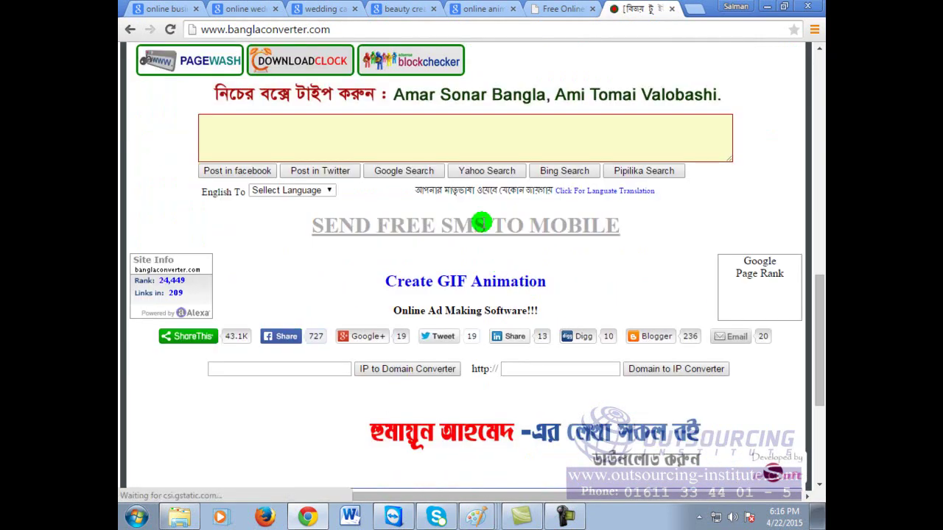
{"action": "left_click", "coordinate": [435, 287]}
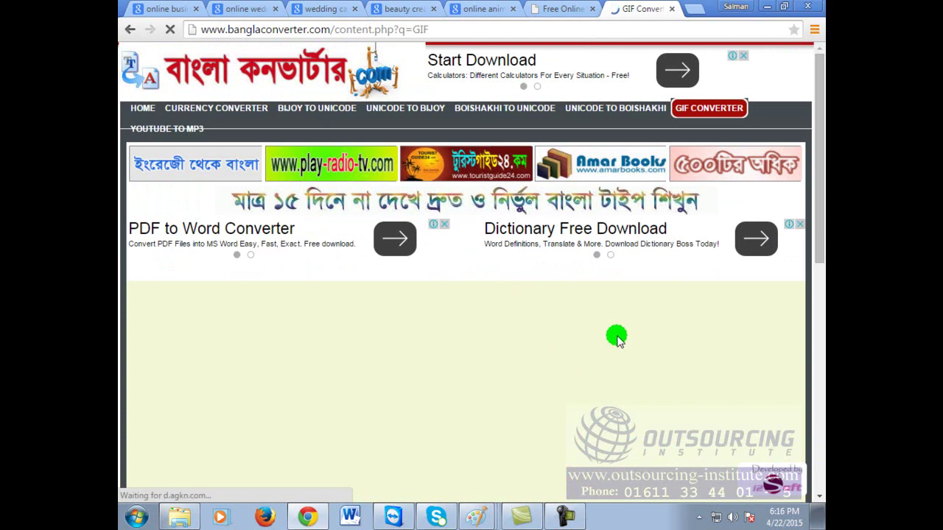
{"action": "scroll", "coordinate": [617, 338], "scroll_direction": "down", "scroll_amount": 2}
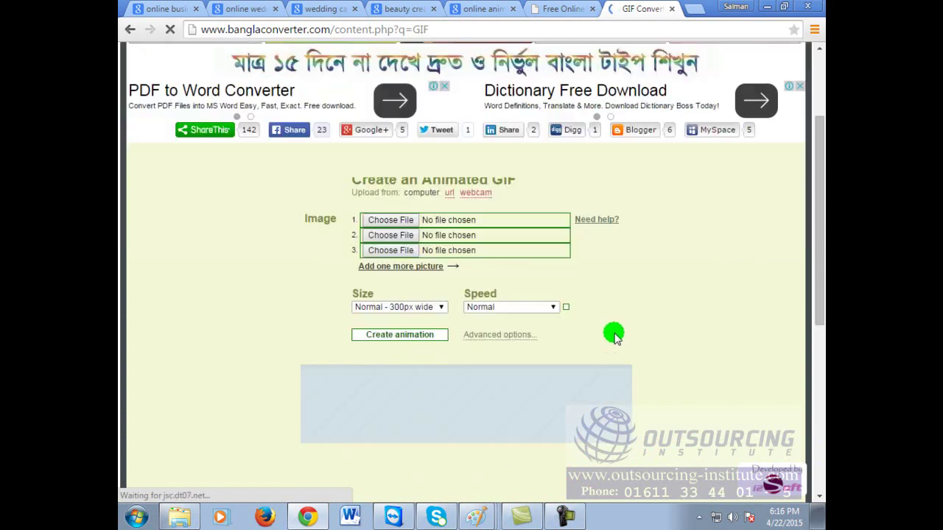
Step: Load the crow, l_occitane beauty cream and White_Bird PNG files into slots one to three
{"action": "left_click", "coordinate": [390, 221]}
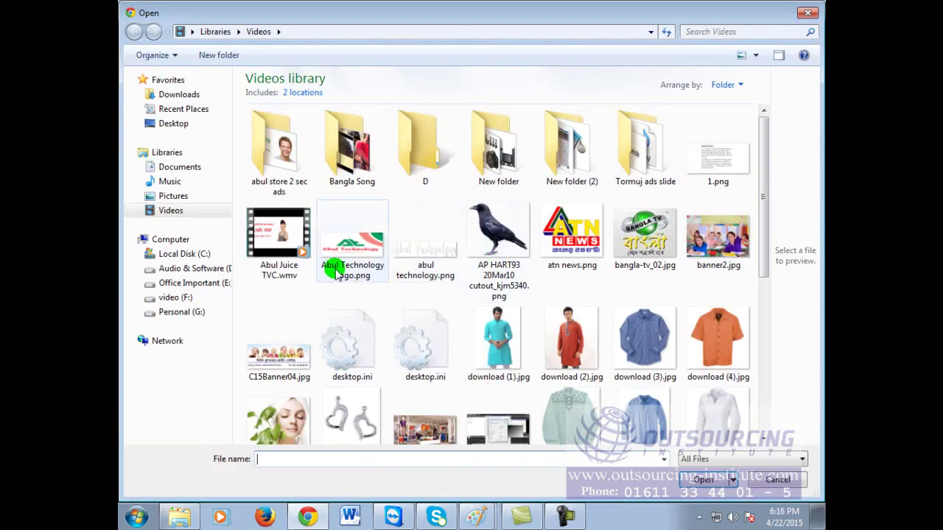
{"action": "left_click", "coordinate": [479, 250]}
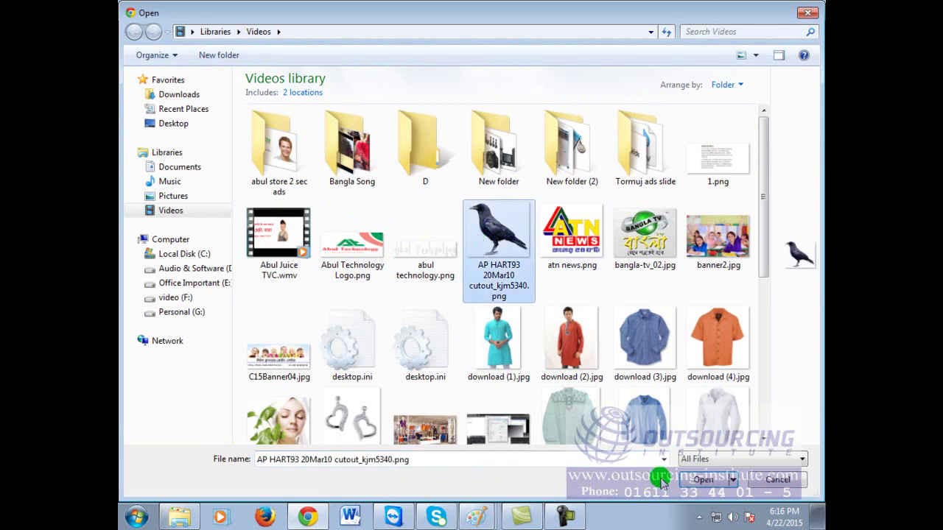
{"action": "left_click", "coordinate": [703, 480]}
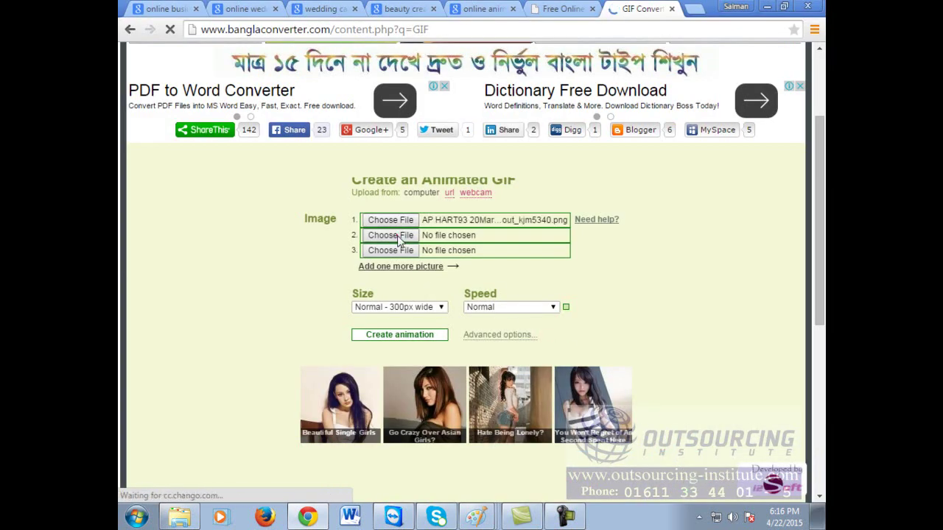
{"action": "left_click", "coordinate": [390, 236]}
{"action": "mouse_move", "coordinate": [765, 207]}
{"action": "left_mouse_down"}
{"action": "mouse_move", "coordinate": [764, 312]}
{"action": "mouse_move", "coordinate": [784, 387]}
{"action": "mouse_move", "coordinate": [771, 369]}
{"action": "mouse_move", "coordinate": [766, 302]}
{"action": "left_mouse_up"}
{"action": "left_click", "coordinate": [352, 309]}
{"action": "left_click", "coordinate": [420, 298]}
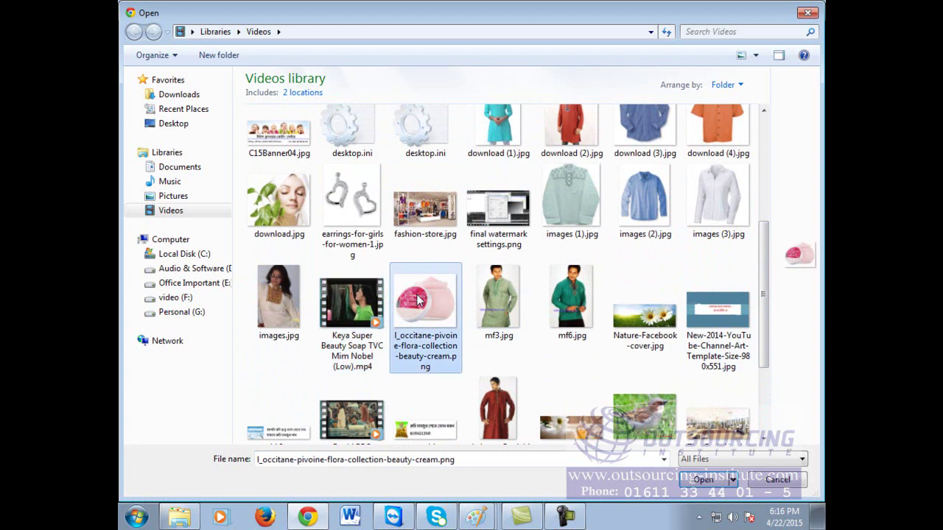
{"action": "left_click", "coordinate": [696, 479]}
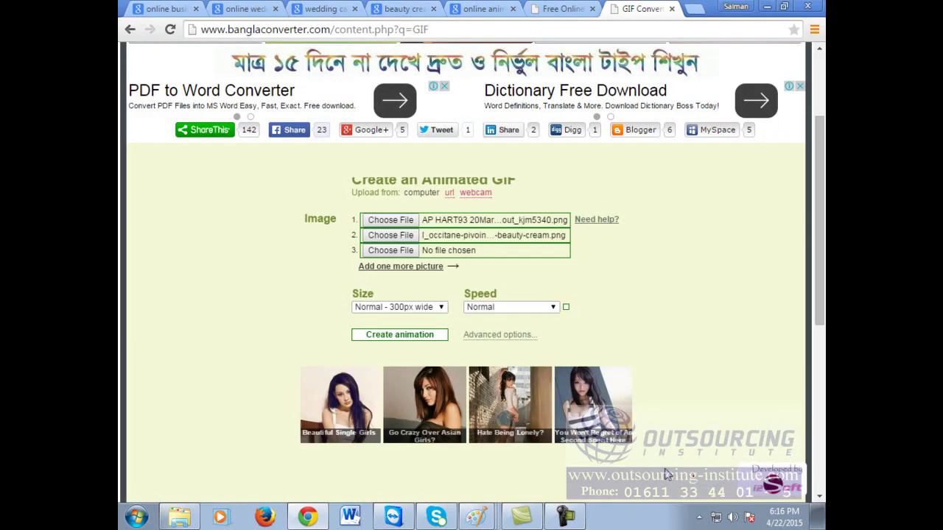
{"action": "left_click", "coordinate": [370, 251]}
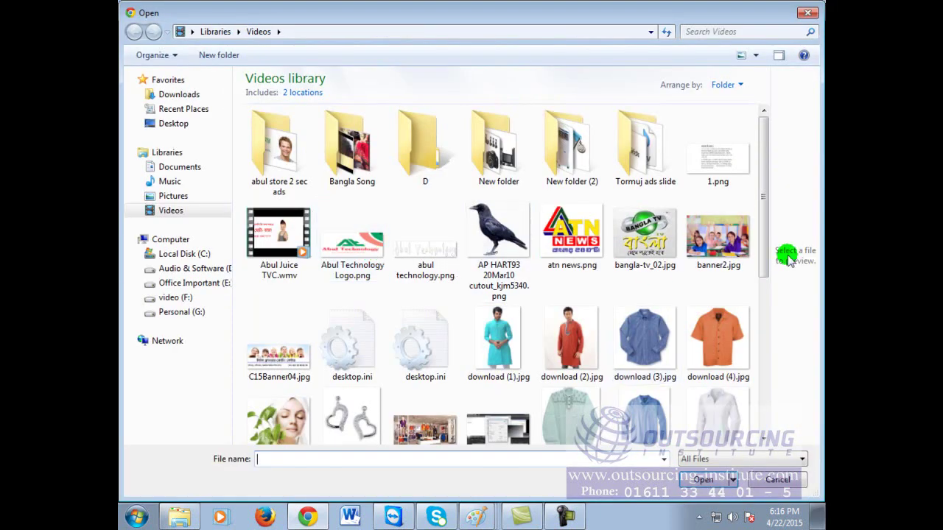
{"action": "left_click_drag", "start_coordinate": [762, 226], "coordinate": [783, 372]}
{"action": "left_click", "coordinate": [525, 409]}
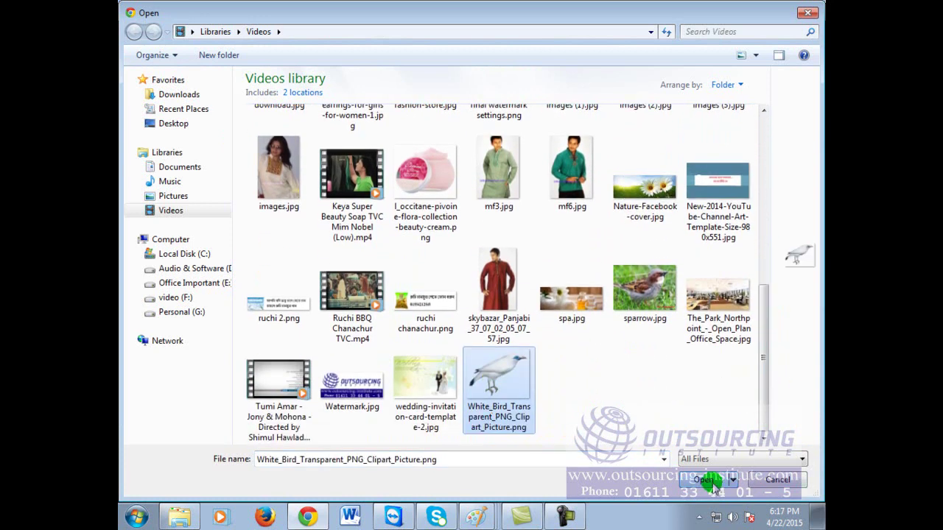
{"action": "left_click", "coordinate": [703, 479]}
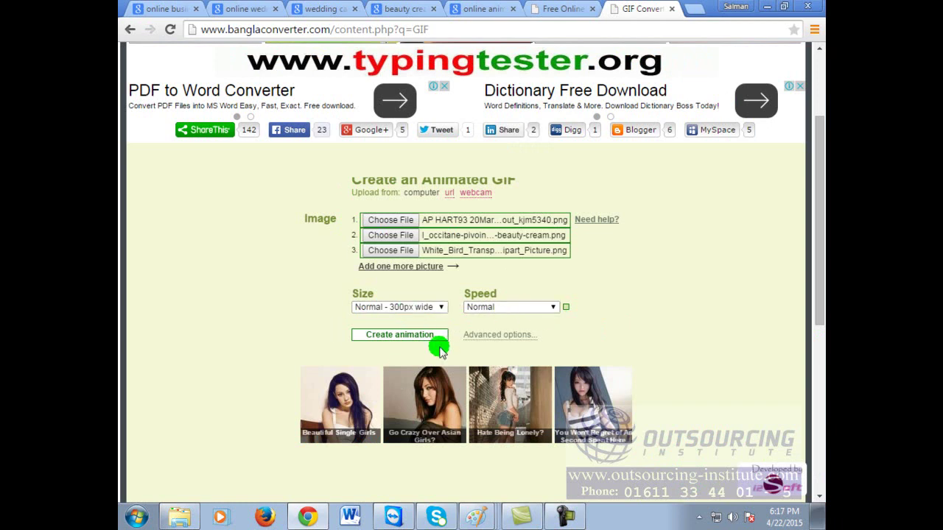
Step: Set the animation speed to Fast and create the GIF from the three uploaded images
{"action": "scroll", "coordinate": [711, 328], "scroll_direction": "down", "scroll_amount": 1}
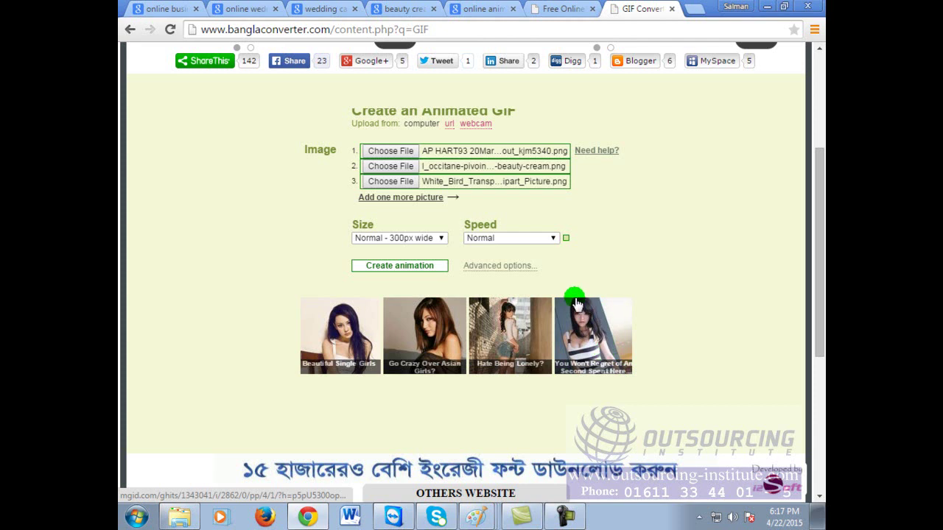
{"action": "scroll", "coordinate": [593, 387], "scroll_direction": "down", "scroll_amount": 2}
{"action": "scroll", "coordinate": [672, 382], "scroll_direction": "up", "scroll_amount": 1}
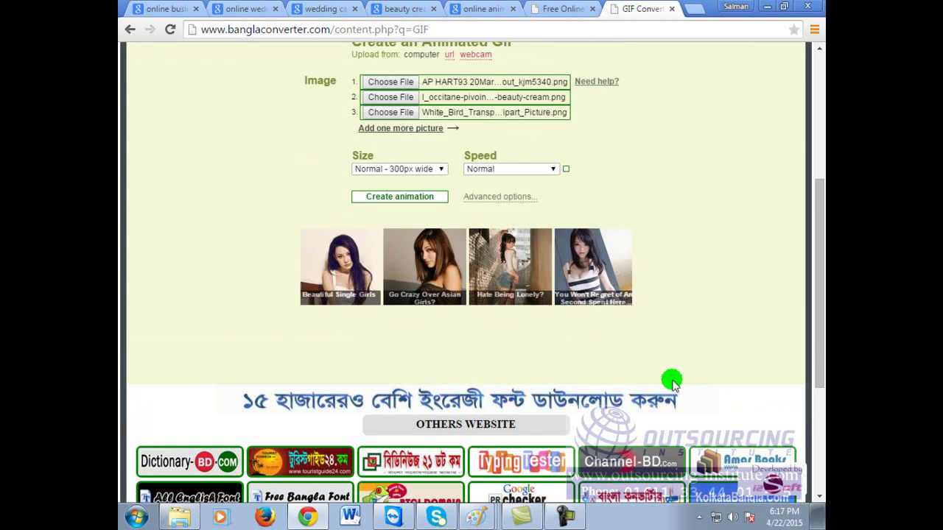
{"action": "left_click", "coordinate": [551, 168]}
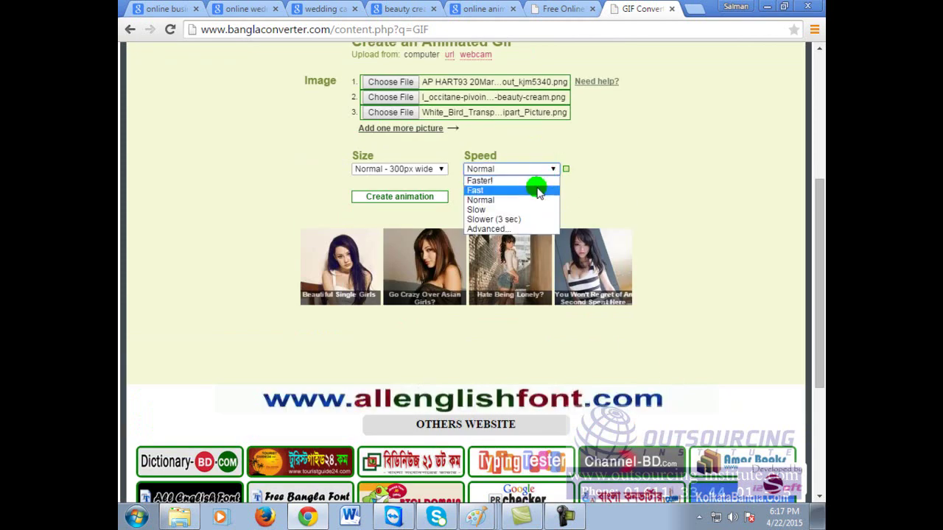
{"action": "left_click", "coordinate": [537, 191]}
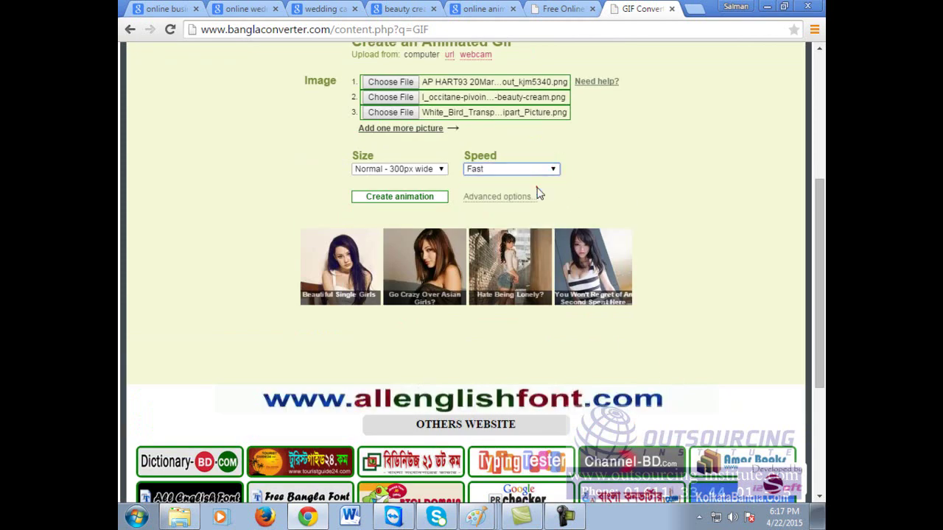
{"action": "left_click", "coordinate": [394, 199]}
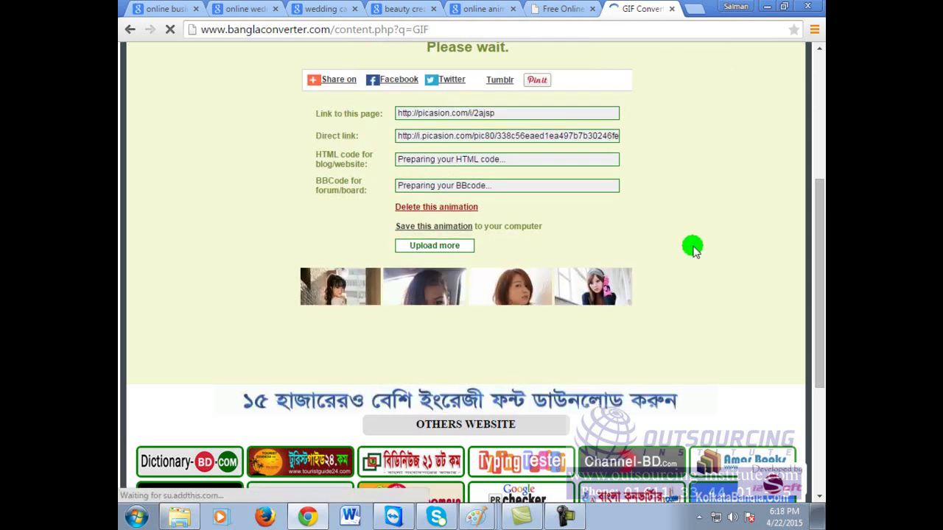
Step: Scroll the results page to watch the new GIF cycle between the crow and white bird
{"action": "scroll", "coordinate": [693, 247], "scroll_direction": "up", "scroll_amount": 3}
{"action": "scroll", "coordinate": [693, 247], "scroll_direction": "up", "scroll_amount": 1}
{"action": "scroll", "coordinate": [693, 248], "scroll_direction": "down", "scroll_amount": 2}
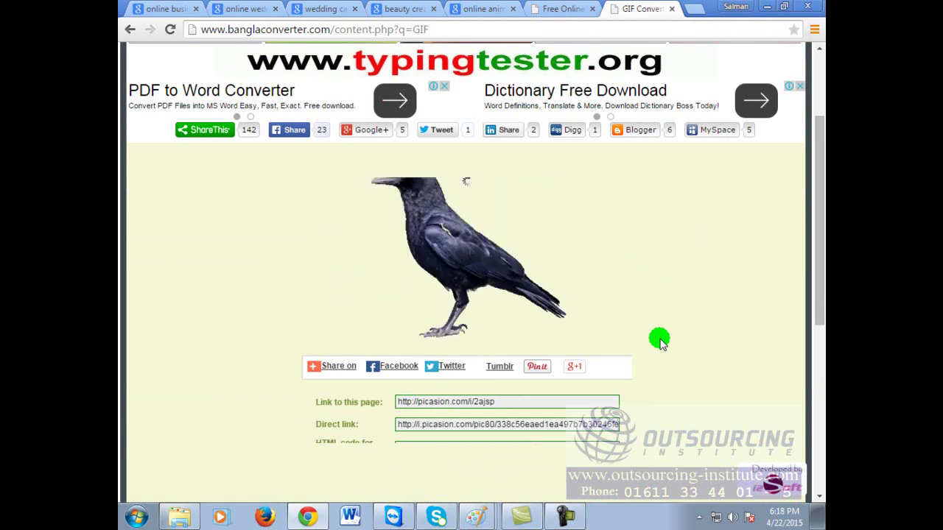
{"action": "scroll", "coordinate": [660, 340], "scroll_direction": "down", "scroll_amount": 1}
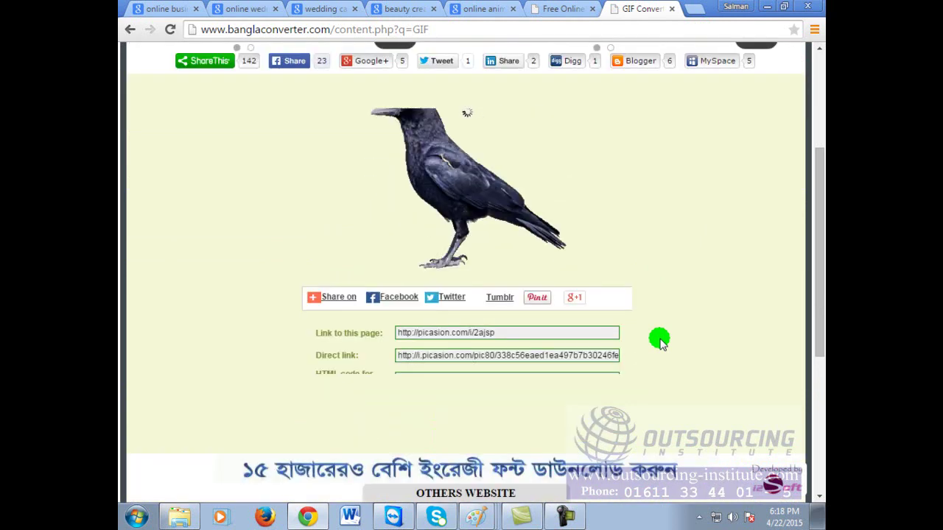
{"action": "scroll", "coordinate": [660, 340], "scroll_direction": "down", "scroll_amount": 2}
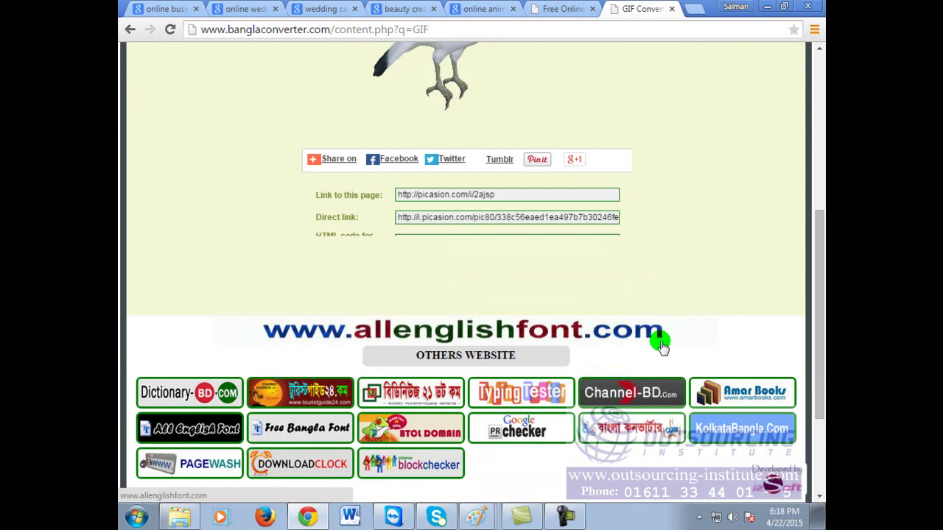
{"action": "left_click_drag", "start_coordinate": [820, 240], "coordinate": [820, 178]}
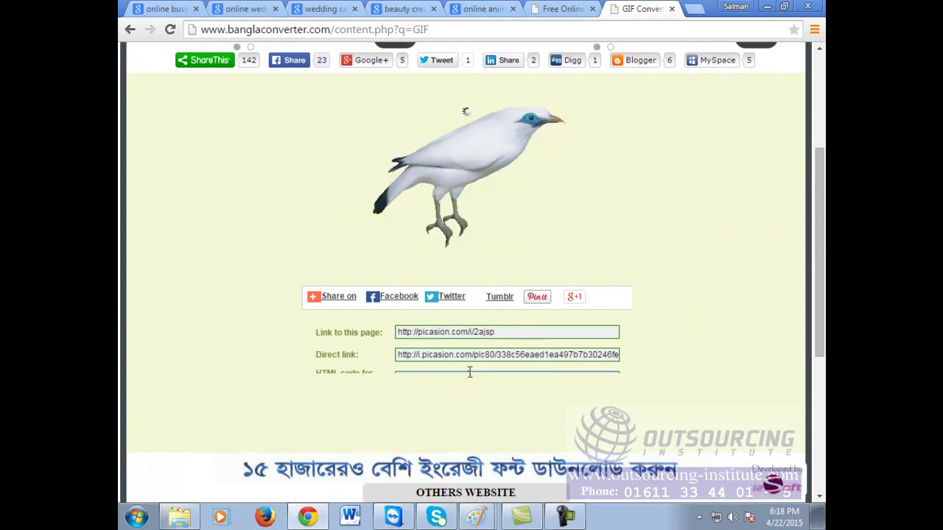
Step: Save the animated GIF as an image in the Videos library, then minimize Chrome
{"action": "right_click", "coordinate": [496, 172]}
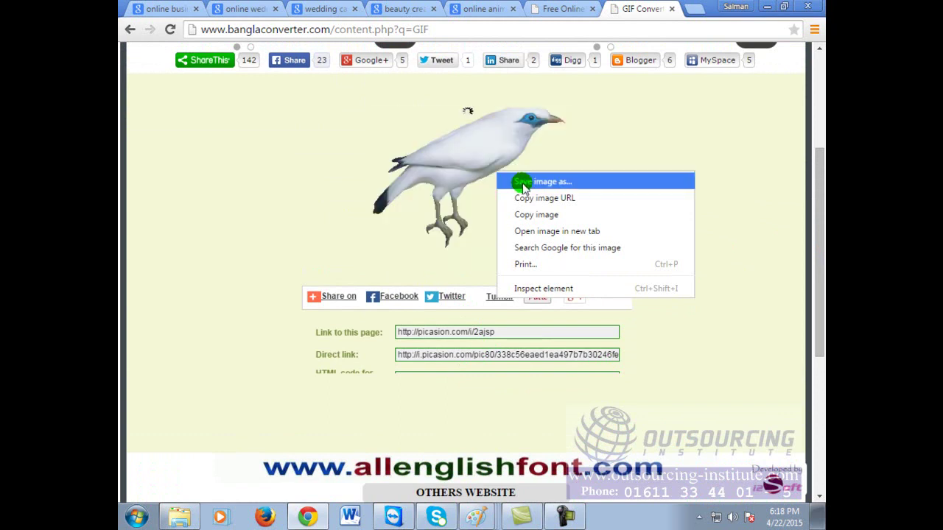
{"action": "left_click", "coordinate": [523, 182]}
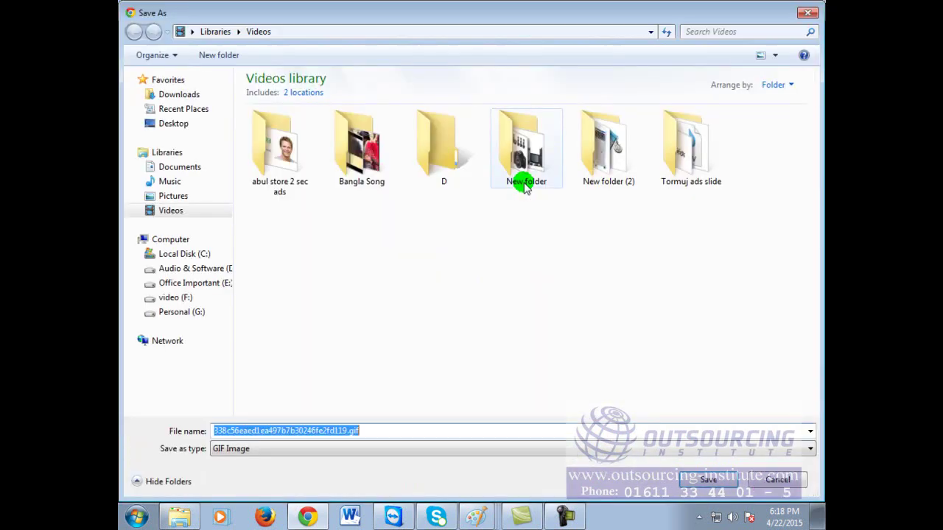
{"action": "left_click", "coordinate": [709, 487]}
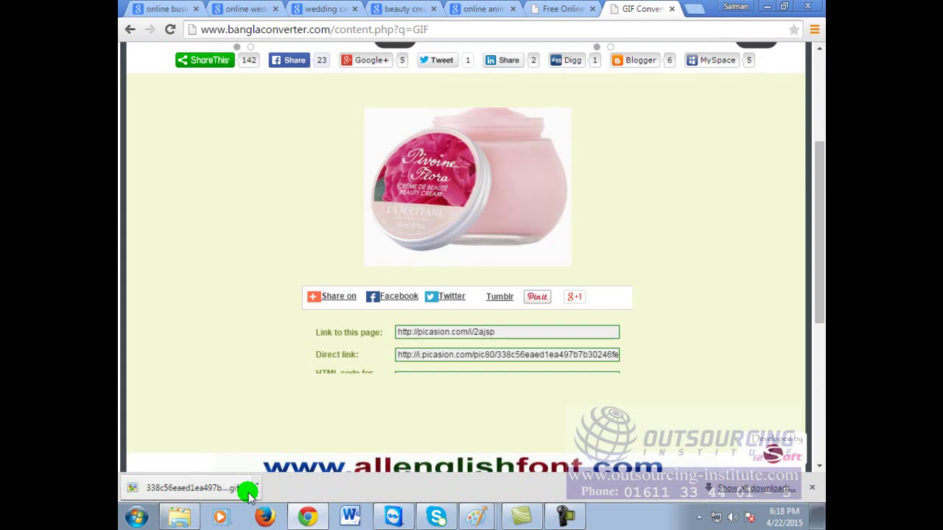
{"action": "left_click", "coordinate": [767, 6]}
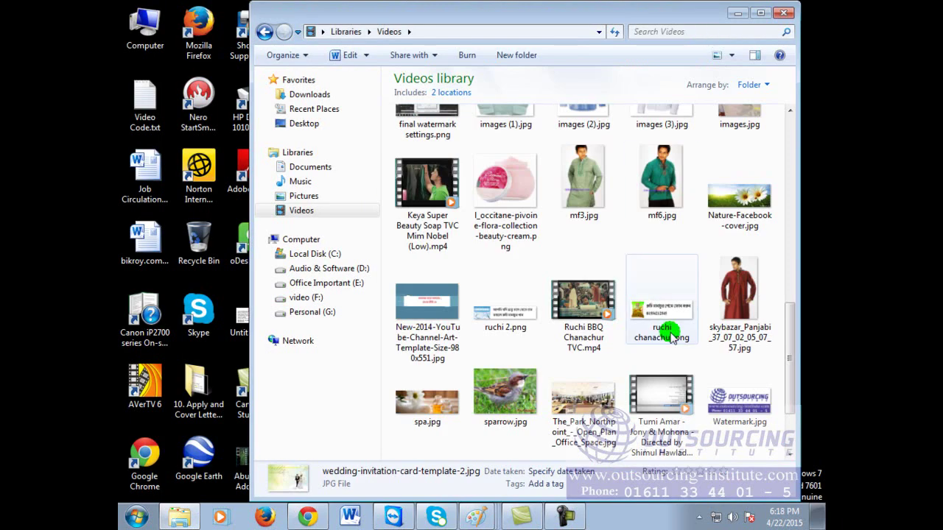
Step: Search the Videos library for 'gif' and open the crow GIF with Internet Explorer
{"action": "left_click_drag", "start_coordinate": [783, 332], "coordinate": [788, 381]}
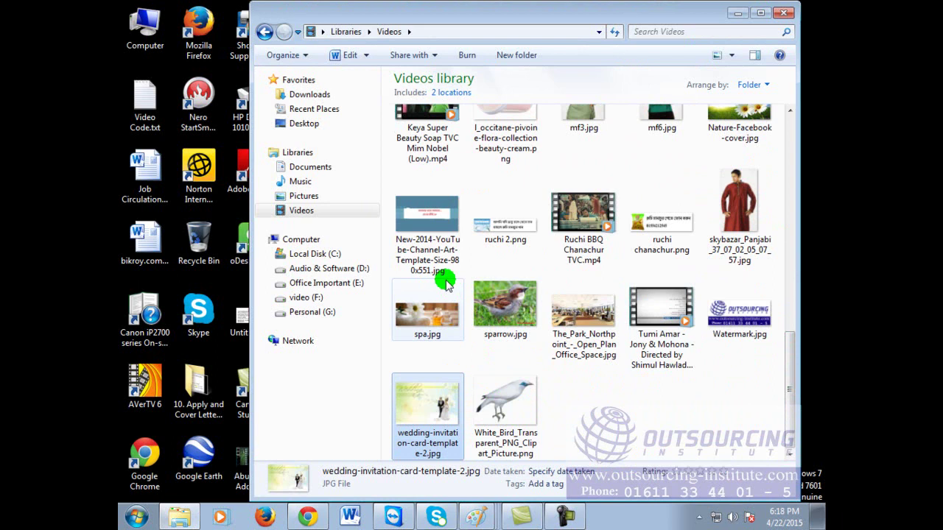
{"action": "left_click", "coordinate": [741, 33]}
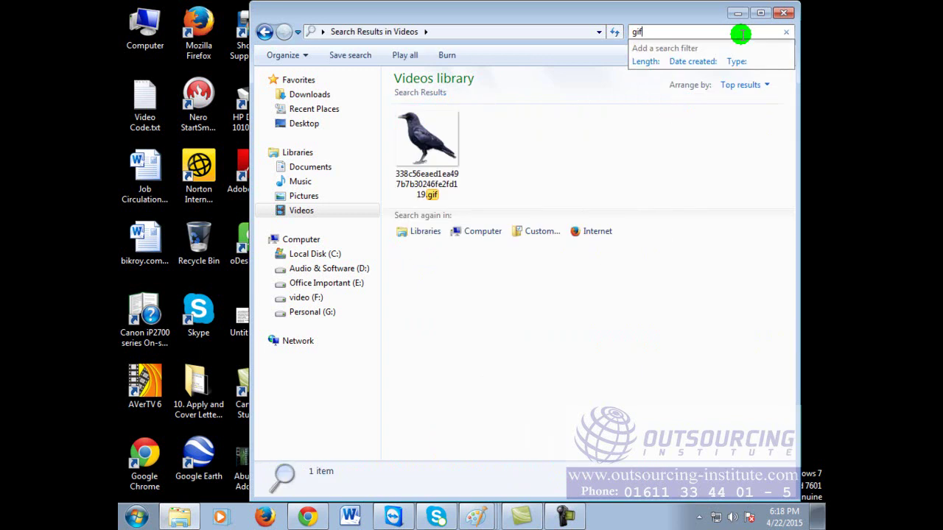
{"action": "left_click", "coordinate": [430, 141]}
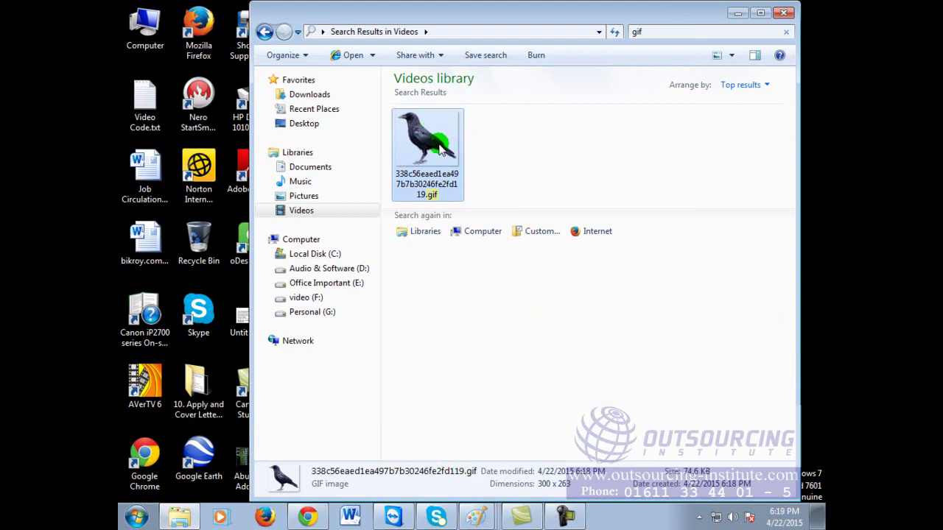
{"action": "right_click", "coordinate": [440, 150]}
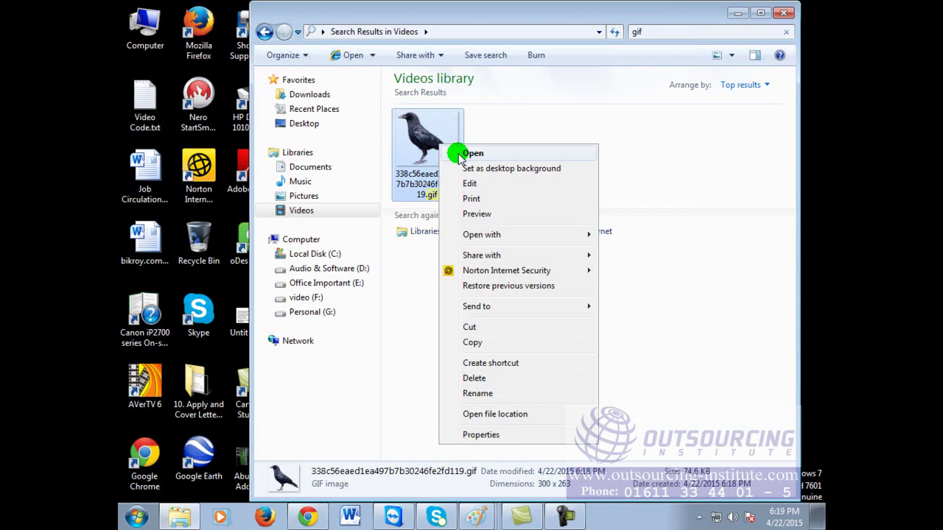
{"action": "mouse_move", "coordinate": [500, 236]}
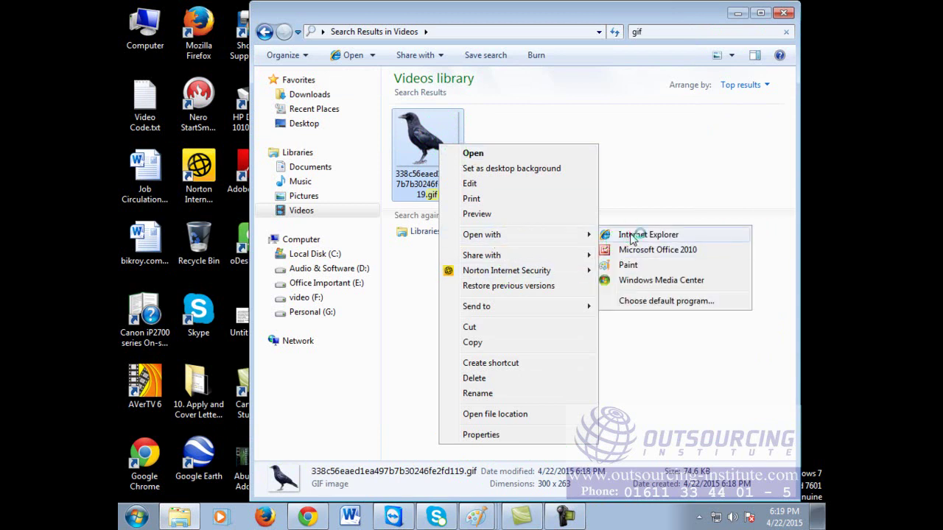
{"action": "left_click", "coordinate": [632, 235]}
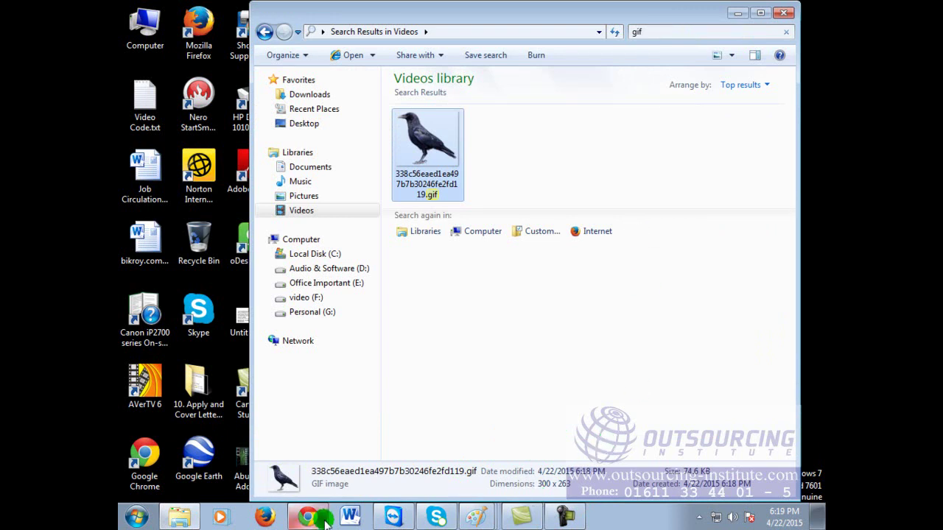
Step: Maximize the Explorer window, open the crow GIF file, then minimize Explorer
{"action": "left_click", "coordinate": [755, 14]}
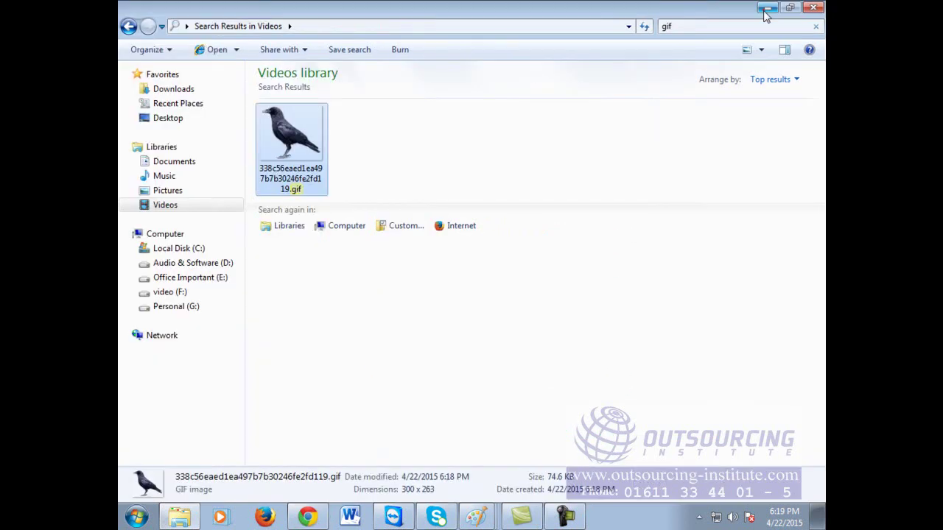
{"action": "double_click", "coordinate": [316, 142]}
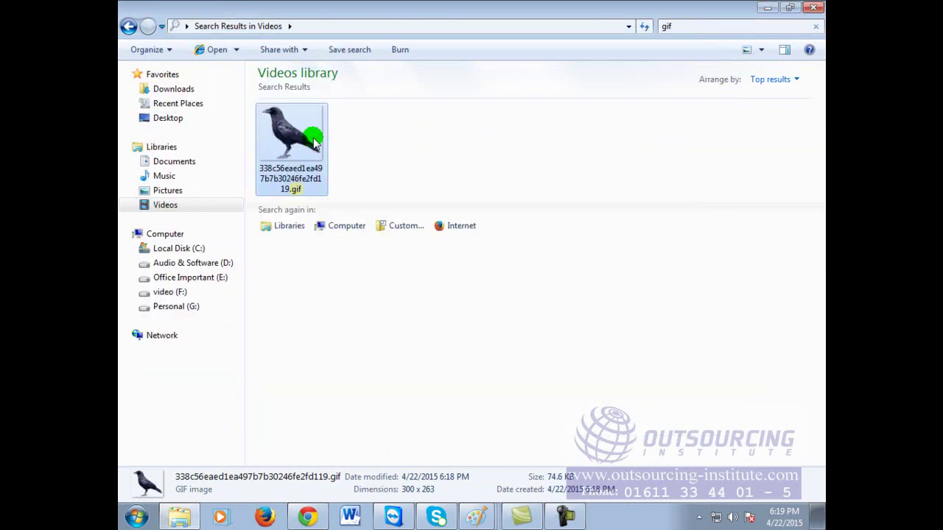
{"action": "left_click", "coordinate": [769, 8]}
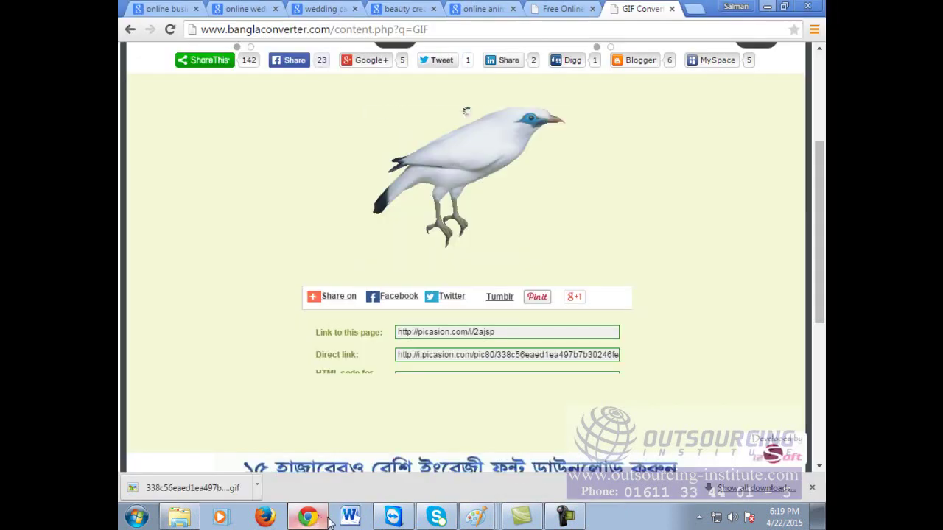
Step: Bring back Chrome's GIF converter page briefly, then minimize the browser to show the desktop
{"action": "left_click", "coordinate": [316, 518]}
{"action": "scroll", "coordinate": [595, 185], "scroll_direction": "up", "scroll_amount": 3}
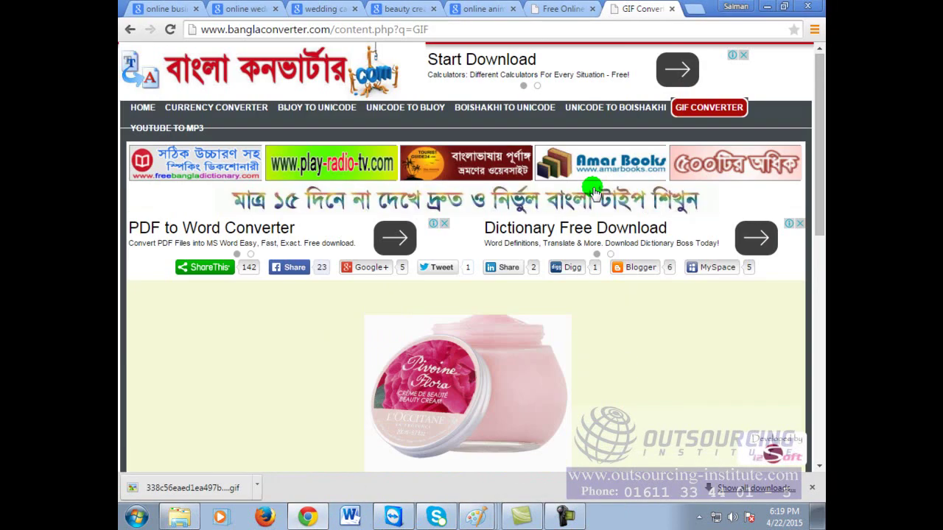
{"action": "scroll", "coordinate": [596, 187], "scroll_direction": "down", "scroll_amount": 1}
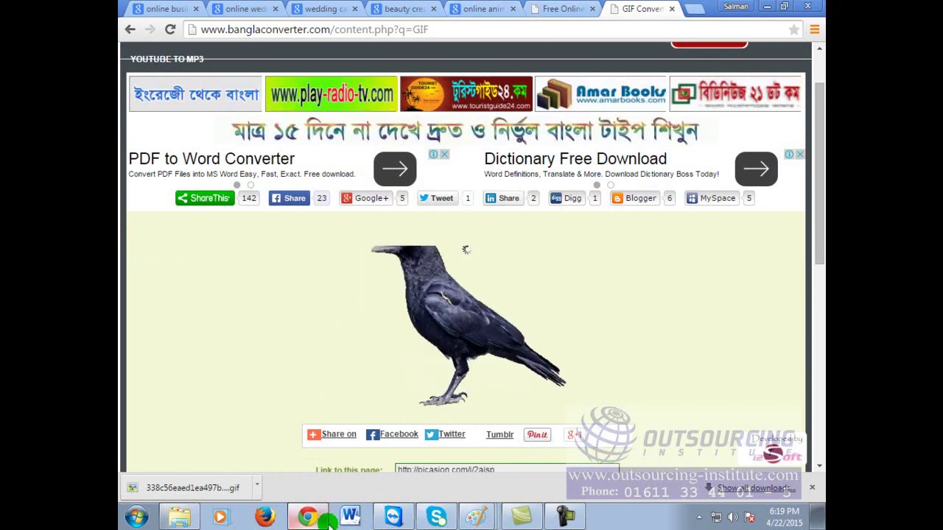
{"action": "left_click", "coordinate": [300, 520]}
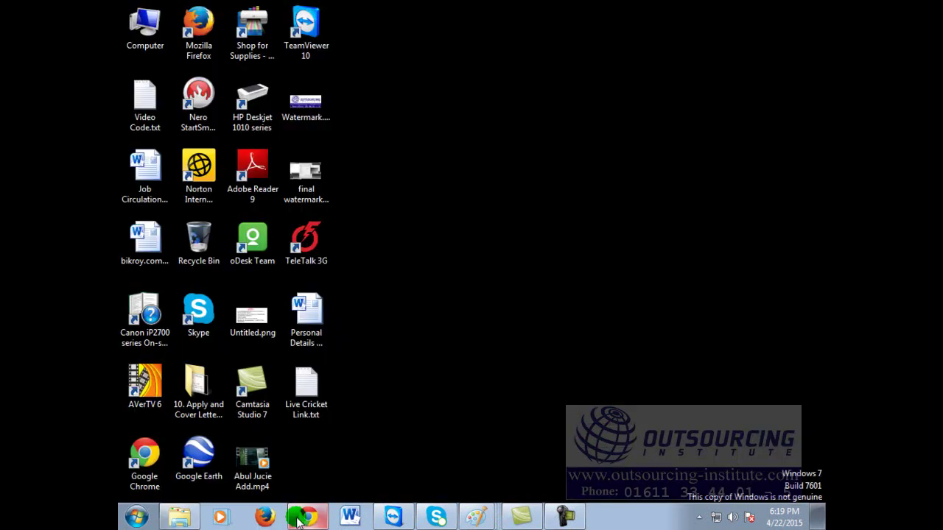
{"action": "left_click", "coordinate": [309, 519]}
{"action": "left_click", "coordinate": [322, 518]}
Step: Open Computer from the desktop and go to the Videos library
{"action": "left_click", "coordinate": [144, 44]}
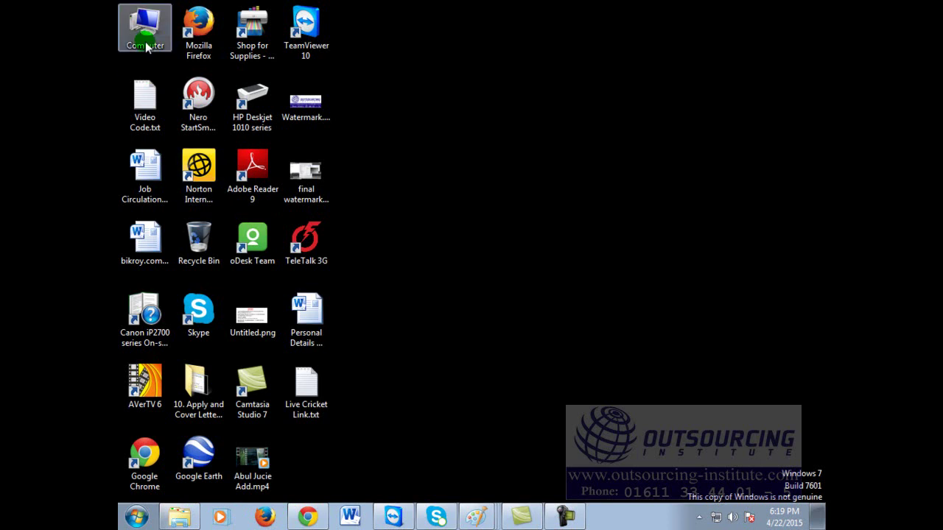
{"action": "double_click", "coordinate": [144, 42]}
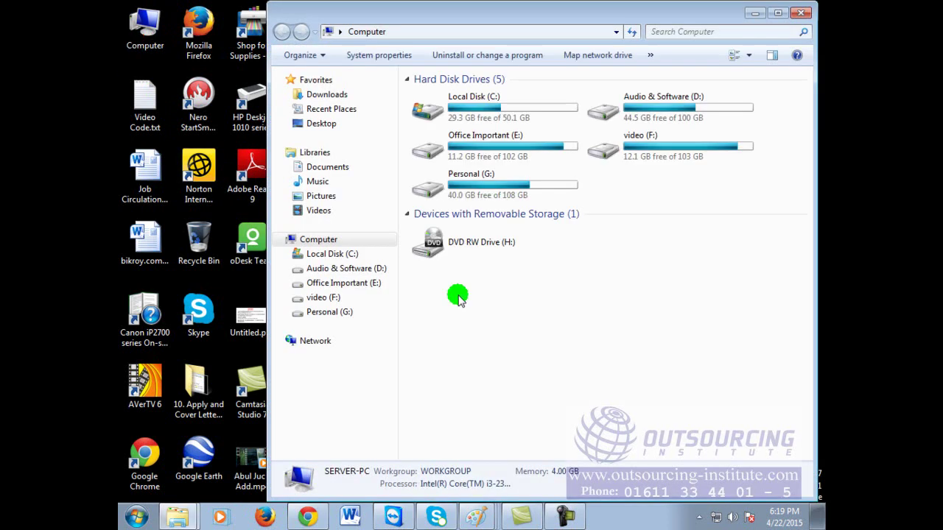
{"action": "left_click", "coordinate": [321, 211]}
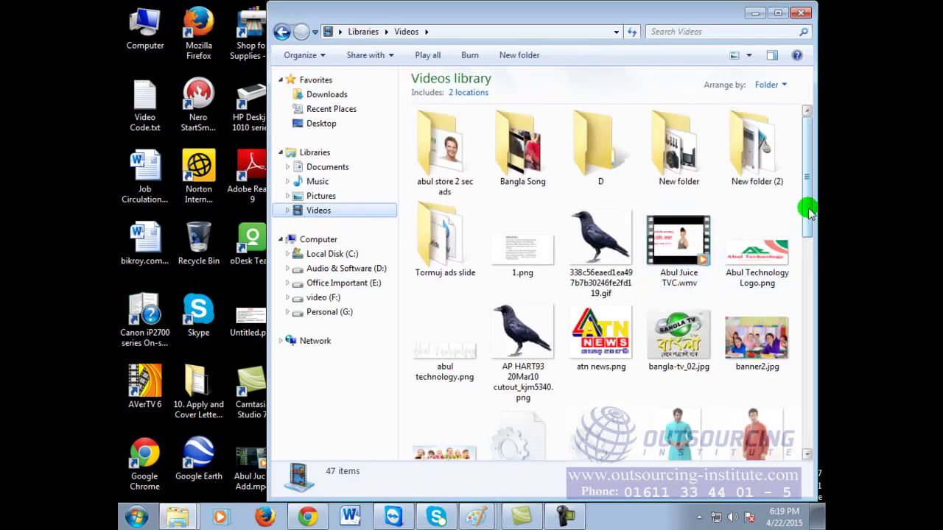
Step: Scroll to the crow GIF and open it with Internet Explorer
{"action": "left_click_drag", "start_coordinate": [809, 210], "coordinate": [816, 310]}
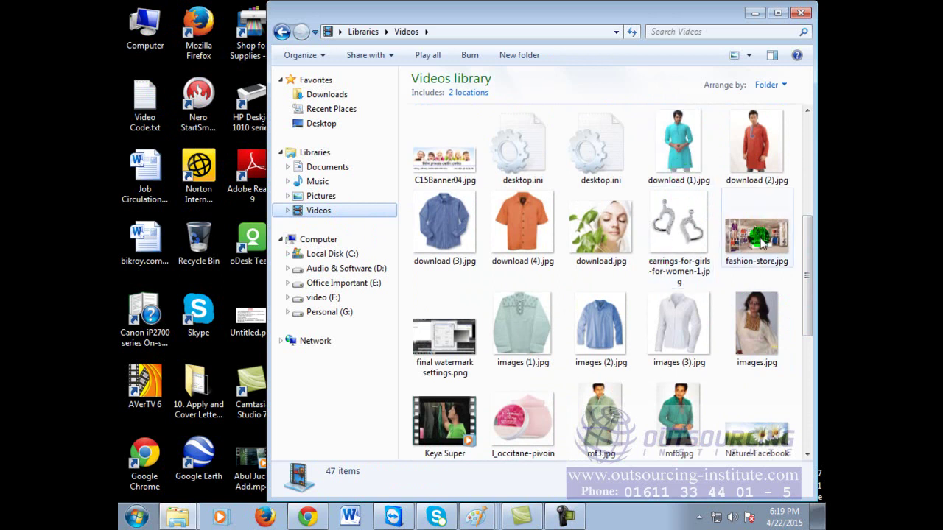
{"action": "left_click_drag", "start_coordinate": [807, 281], "coordinate": [808, 236]}
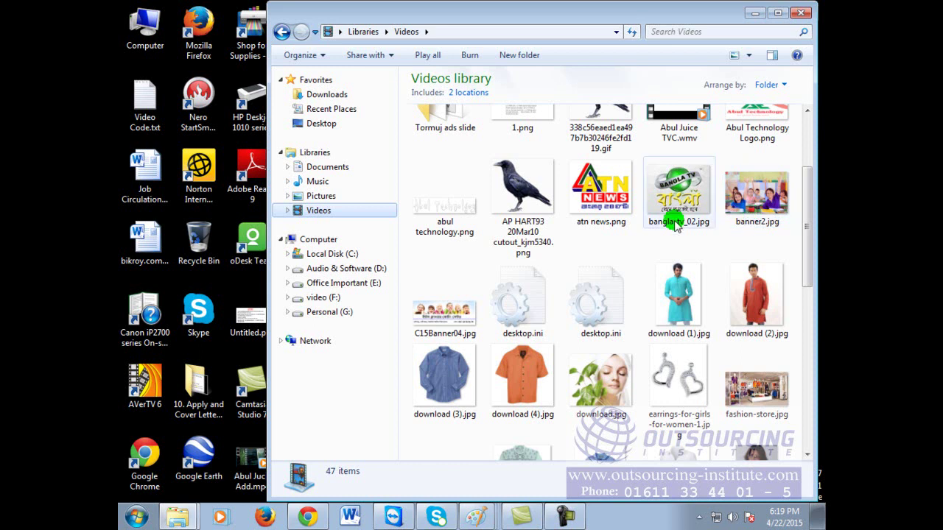
{"action": "left_click_drag", "start_coordinate": [804, 258], "coordinate": [804, 211]}
{"action": "left_click", "coordinate": [608, 219]}
{"action": "right_click", "coordinate": [606, 201]}
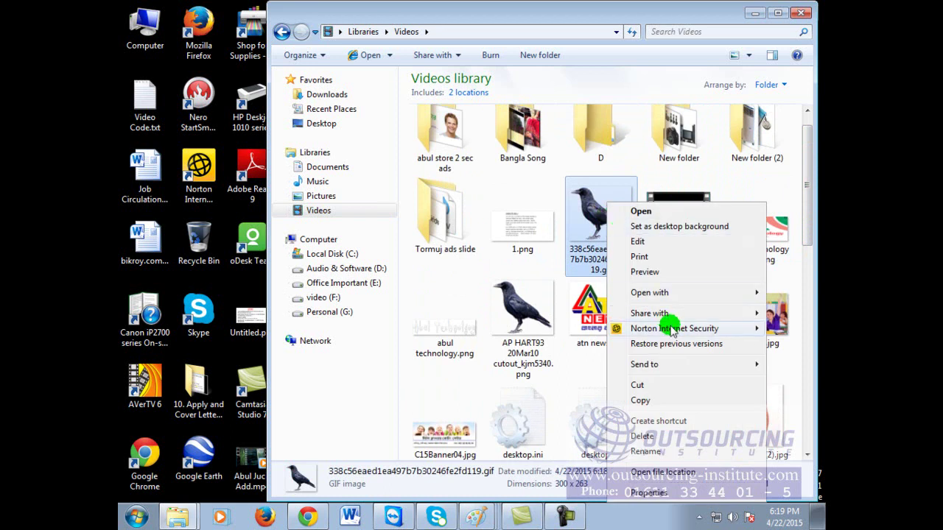
{"action": "mouse_move", "coordinate": [667, 293]}
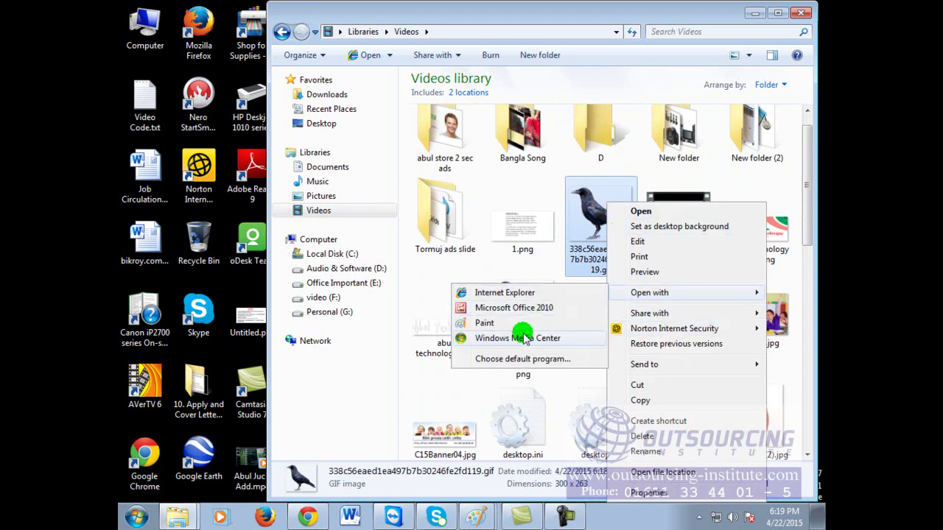
{"action": "left_click", "coordinate": [509, 292]}
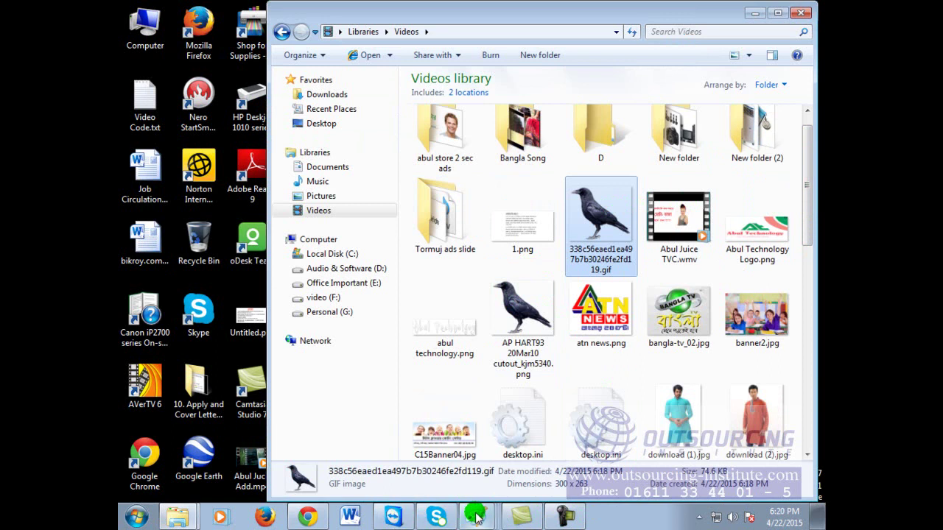
Step: Restore Chrome, start saving another copy of the animated GIF, then cancel without saving
{"action": "left_click", "coordinate": [308, 518]}
{"action": "scroll", "coordinate": [742, 394], "scroll_direction": "up", "scroll_amount": 2}
{"action": "scroll", "coordinate": [743, 395], "scroll_direction": "down", "scroll_amount": 1}
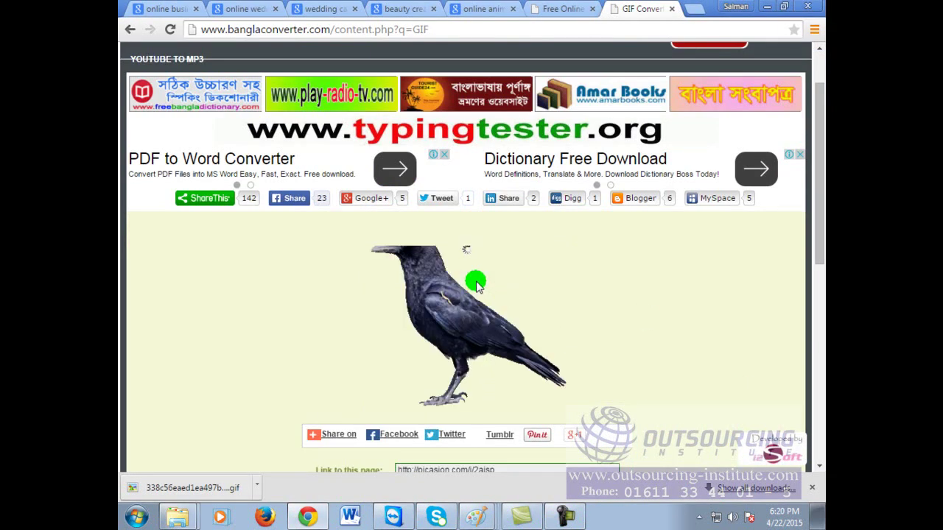
{"action": "right_click", "coordinate": [477, 285]}
{"action": "left_click", "coordinate": [492, 292]}
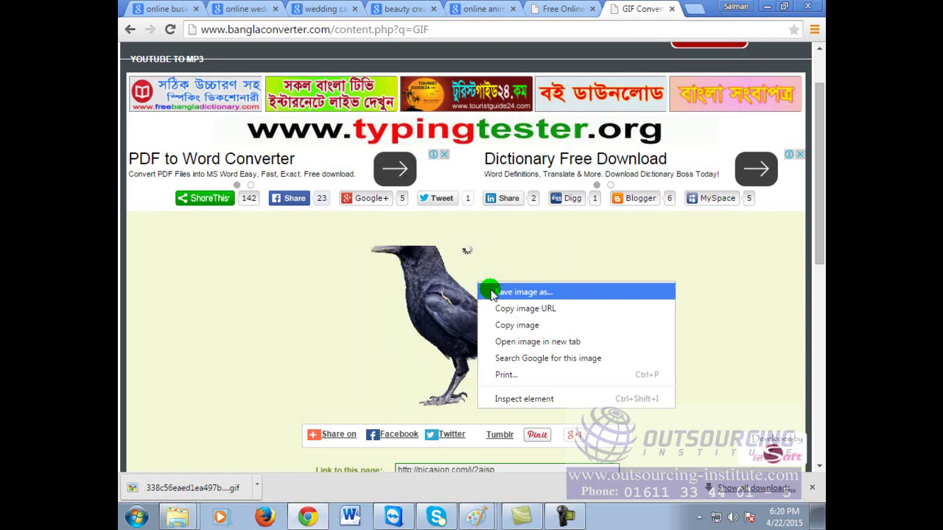
{"action": "left_click", "coordinate": [728, 260]}
{"action": "left_click", "coordinate": [483, 310]}
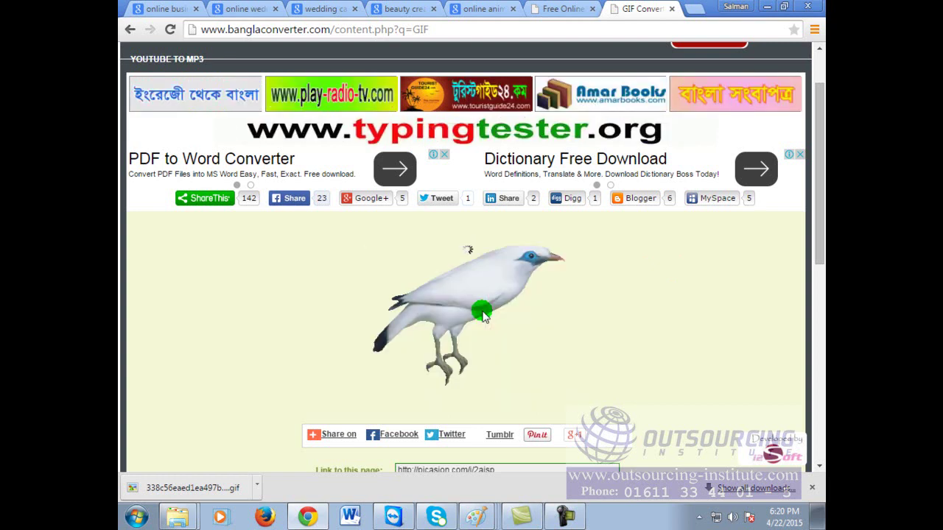
Step: Cycle through the GIFMaker.me, beauty cream, wedding card and business card tabs back to GIF Converter
{"action": "left_click", "coordinate": [560, 7]}
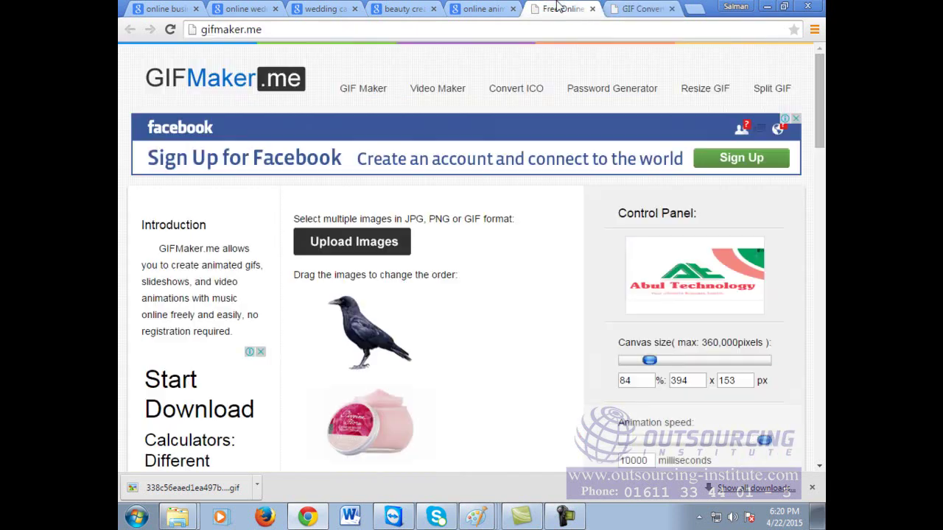
{"action": "left_click", "coordinate": [396, 8]}
{"action": "left_click", "coordinate": [254, 8]}
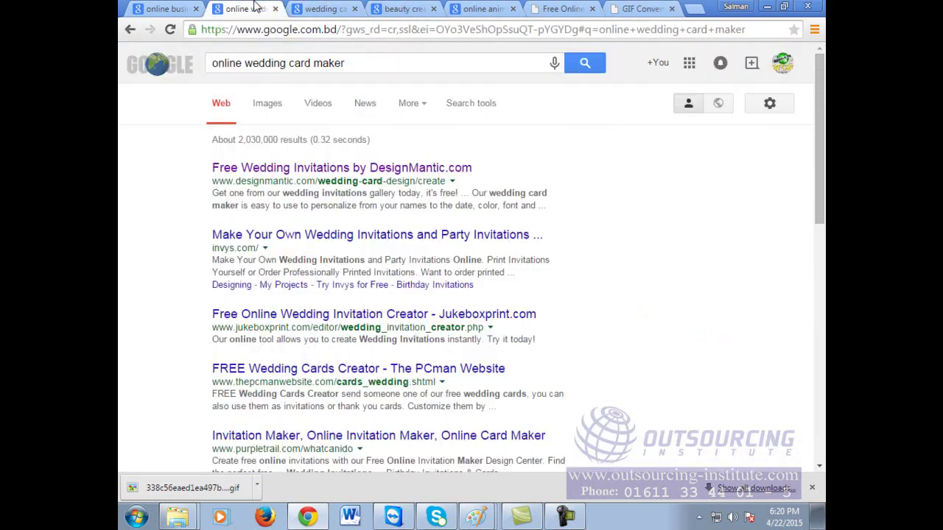
{"action": "left_click", "coordinate": [168, 8]}
{"action": "left_click", "coordinate": [651, 8]}
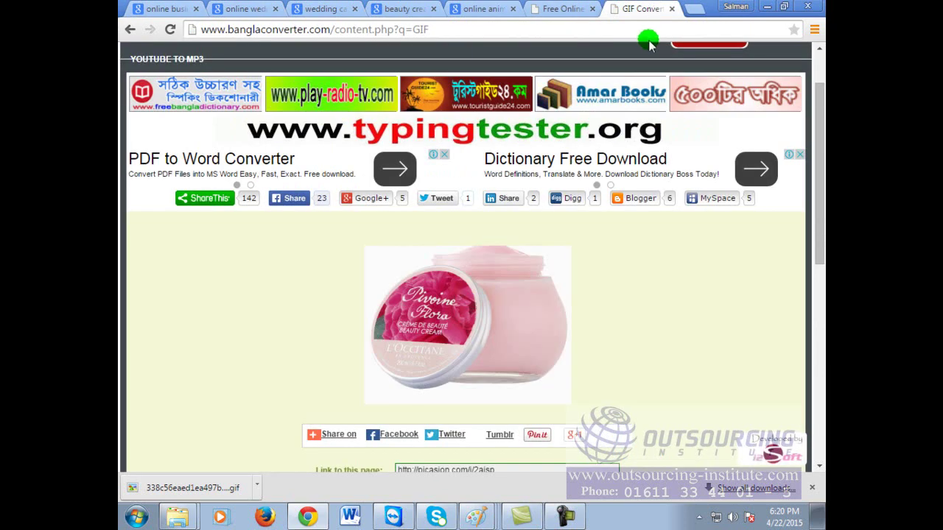
{"action": "scroll", "coordinate": [694, 376], "scroll_direction": "up", "scroll_amount": 1}
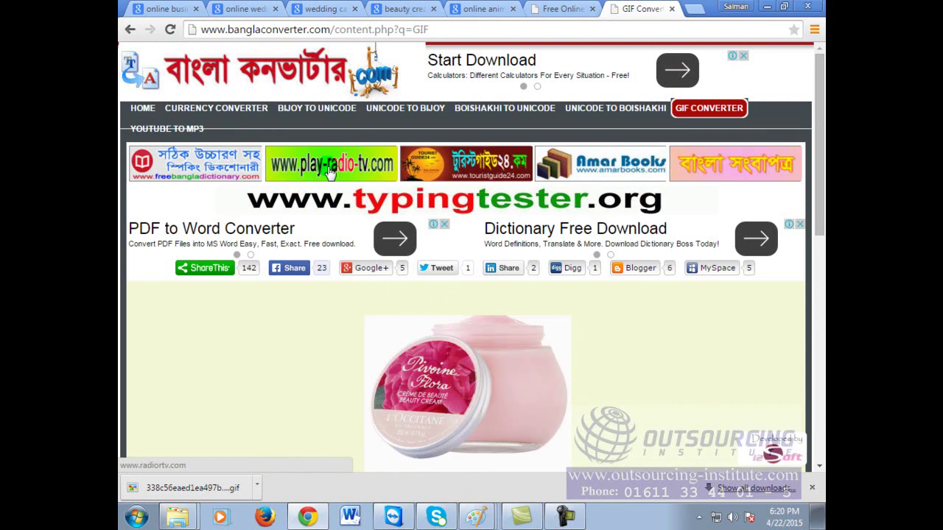
Step: Open prothom-alo.com in a new tab, browse its front page, then return to the GIF Conv tab
{"action": "left_click", "coordinate": [693, 8]}
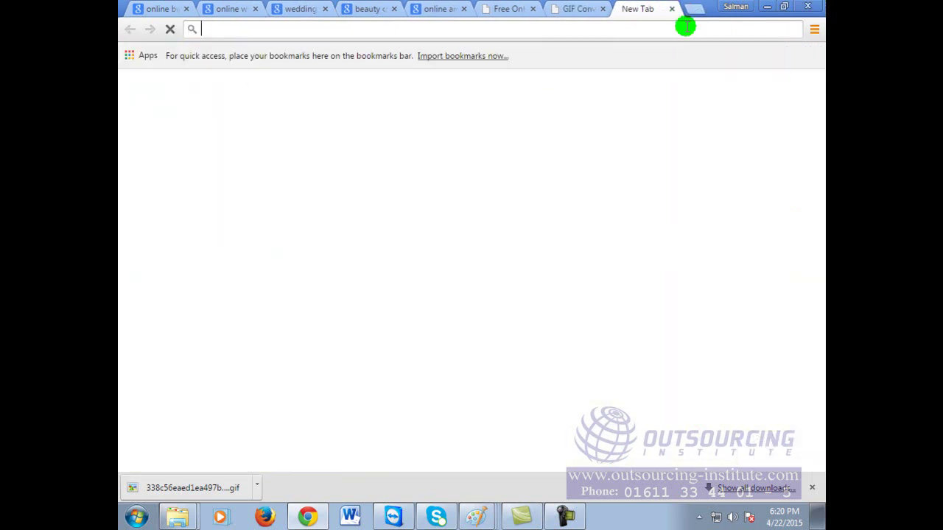
{"action": "type", "text": "www.pr"}
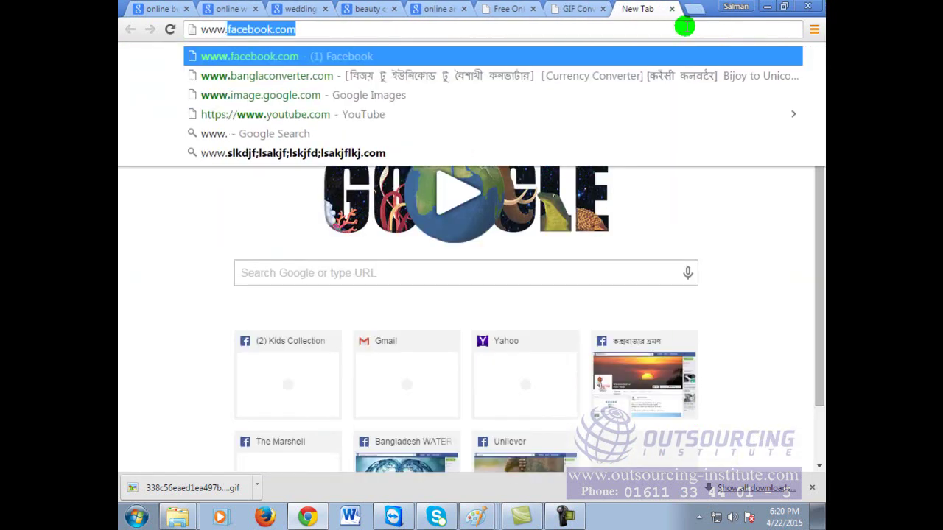
{"action": "key", "text": "Return"}
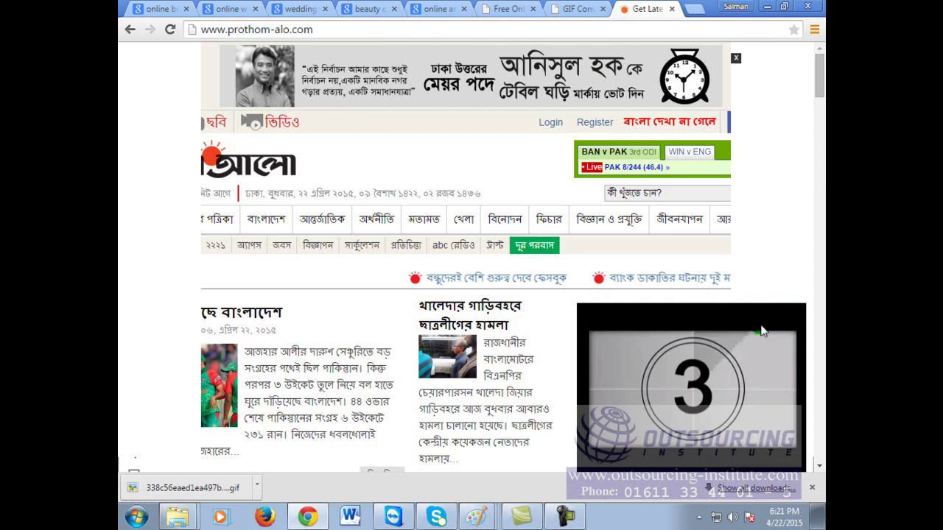
{"action": "scroll", "coordinate": [706, 329], "scroll_direction": "down", "scroll_amount": 5}
{"action": "scroll", "coordinate": [709, 333], "scroll_direction": "down", "scroll_amount": 7}
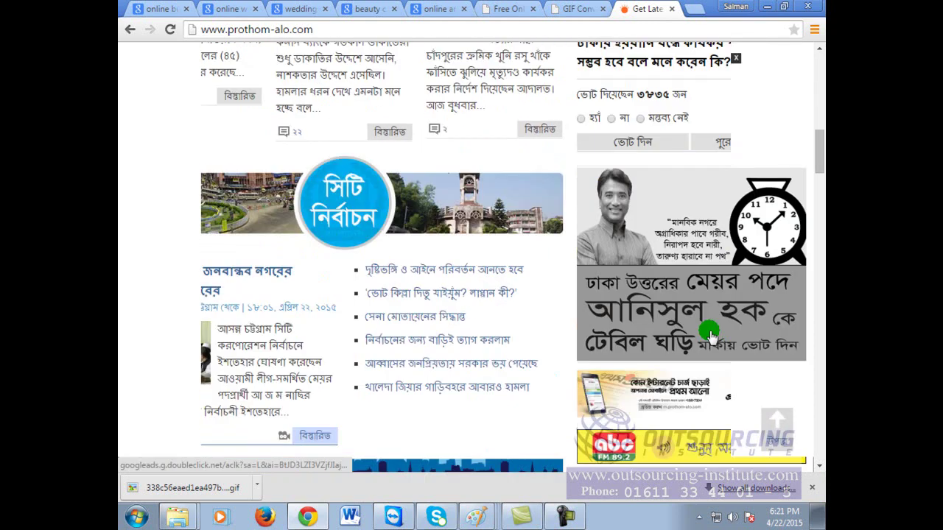
{"action": "scroll", "coordinate": [709, 334], "scroll_direction": "down", "scroll_amount": 4}
{"action": "scroll", "coordinate": [708, 333], "scroll_direction": "down", "scroll_amount": 7}
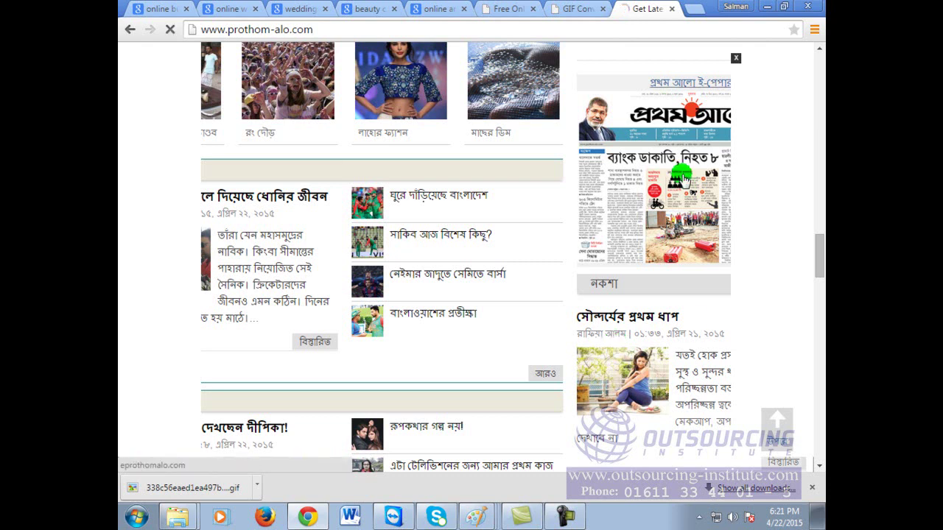
{"action": "left_click", "coordinate": [586, 8]}
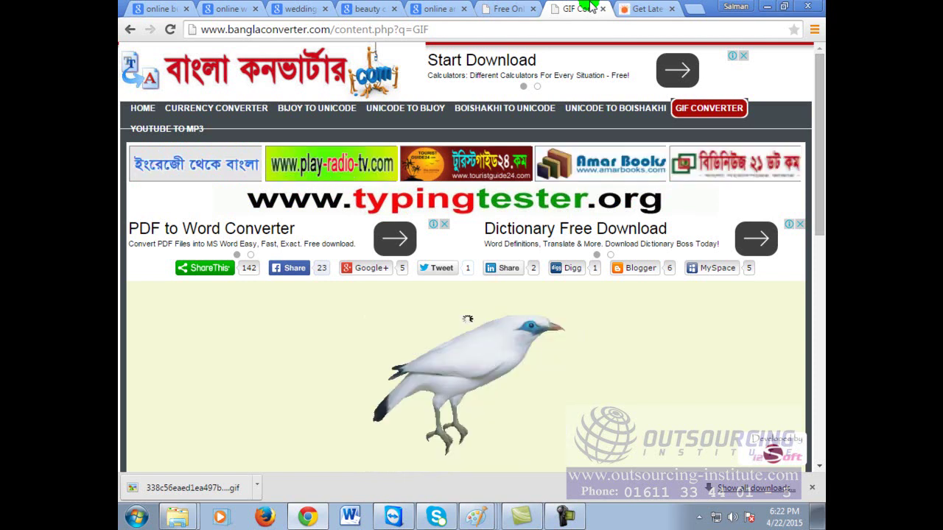
Step: On the GIFMaker.me tab, download the finished video as output_QGw62S.mp4
{"action": "left_click", "coordinate": [501, 8]}
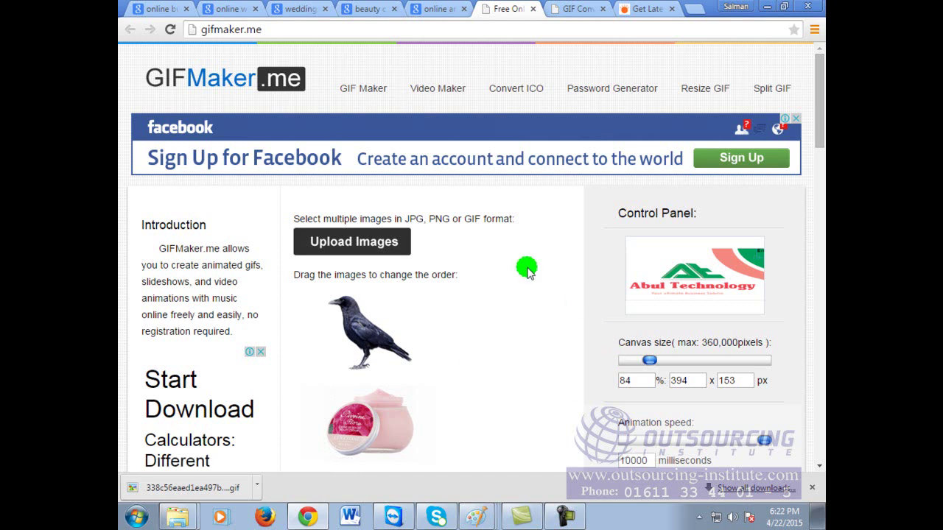
{"action": "scroll", "coordinate": [386, 367], "scroll_direction": "down", "scroll_amount": 2}
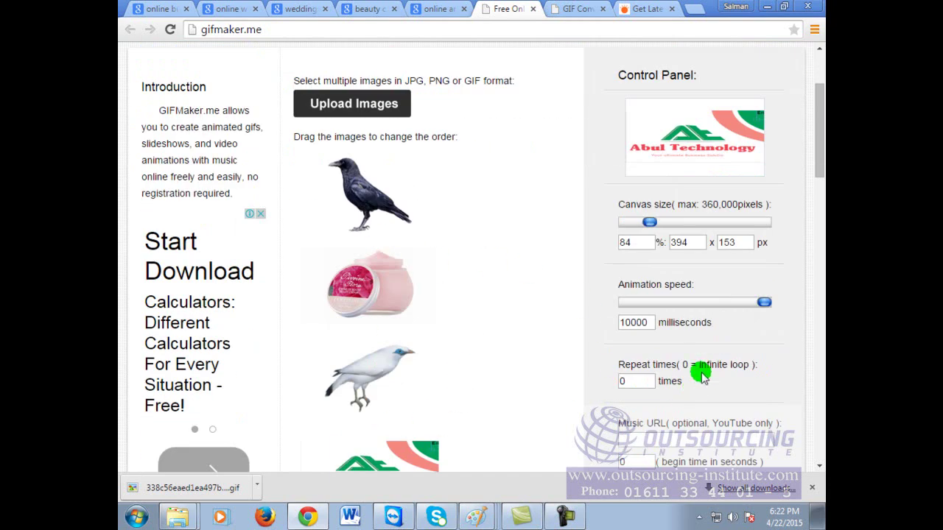
{"action": "scroll", "coordinate": [700, 373], "scroll_direction": "down", "scroll_amount": 1}
{"action": "scroll", "coordinate": [703, 372], "scroll_direction": "down", "scroll_amount": 1}
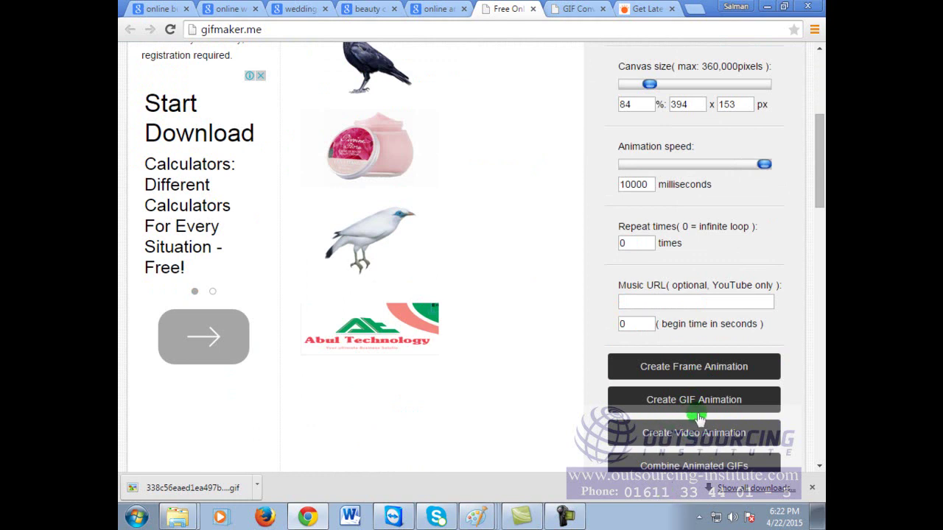
{"action": "left_click", "coordinate": [474, 28]}
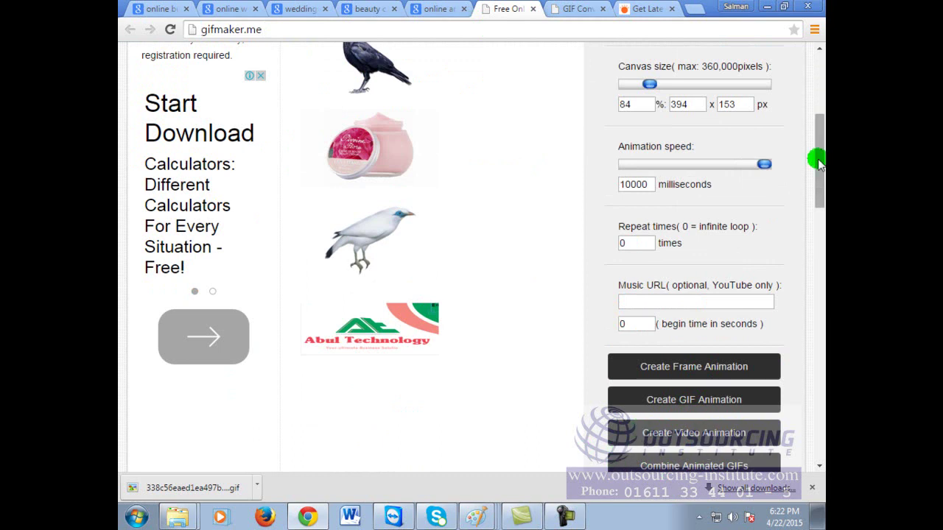
{"action": "scroll", "coordinate": [820, 172], "scroll_direction": "down", "scroll_amount": 1}
{"action": "scroll", "coordinate": [820, 184], "scroll_direction": "down", "scroll_amount": 1}
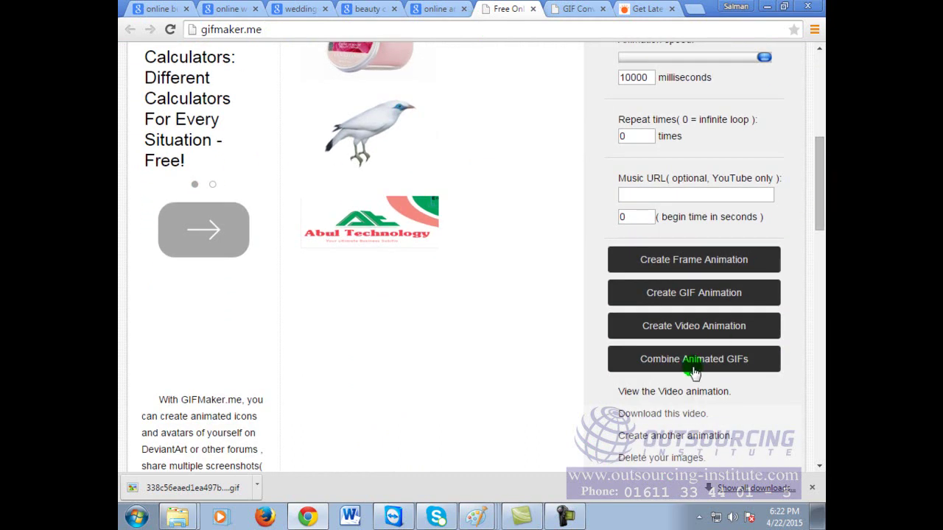
{"action": "left_click", "coordinate": [685, 415]}
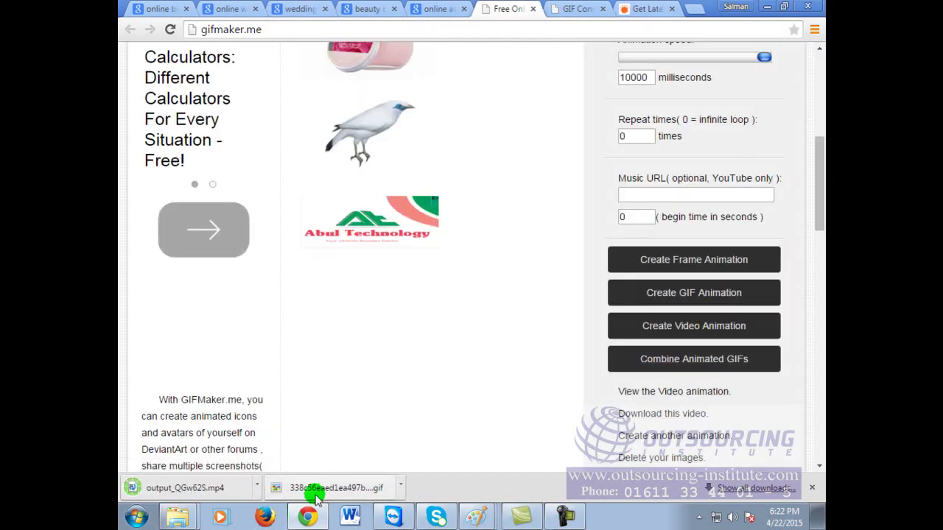
Step: Play output_QGw62S.mp4 maximized in Windows Media Player, then restore the player and move it down
{"action": "left_click", "coordinate": [190, 489]}
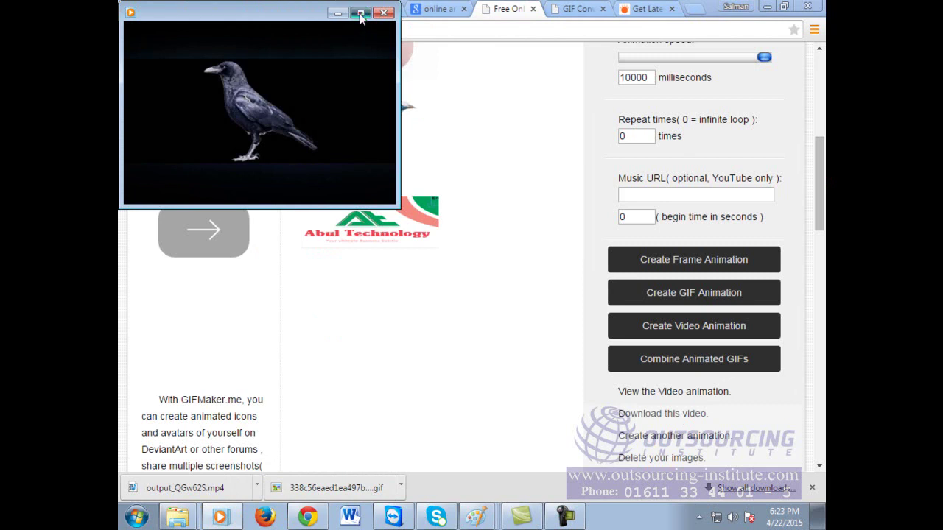
{"action": "left_click", "coordinate": [361, 14]}
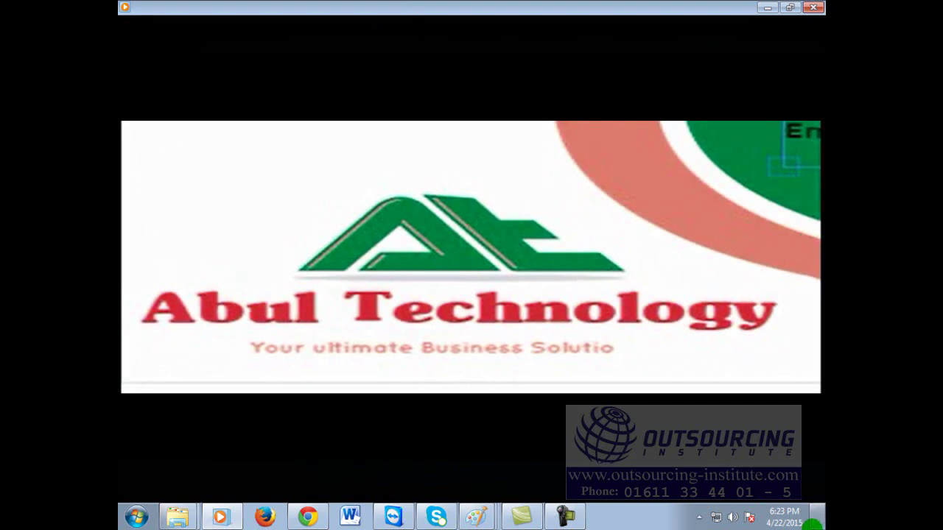
{"action": "left_click", "coordinate": [790, 8]}
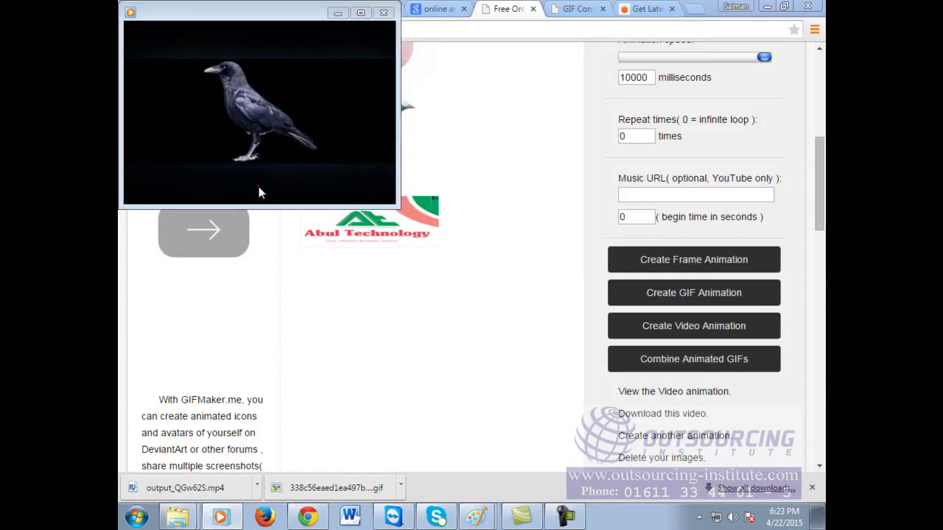
{"action": "left_click_drag", "start_coordinate": [266, 11], "coordinate": [297, 88]}
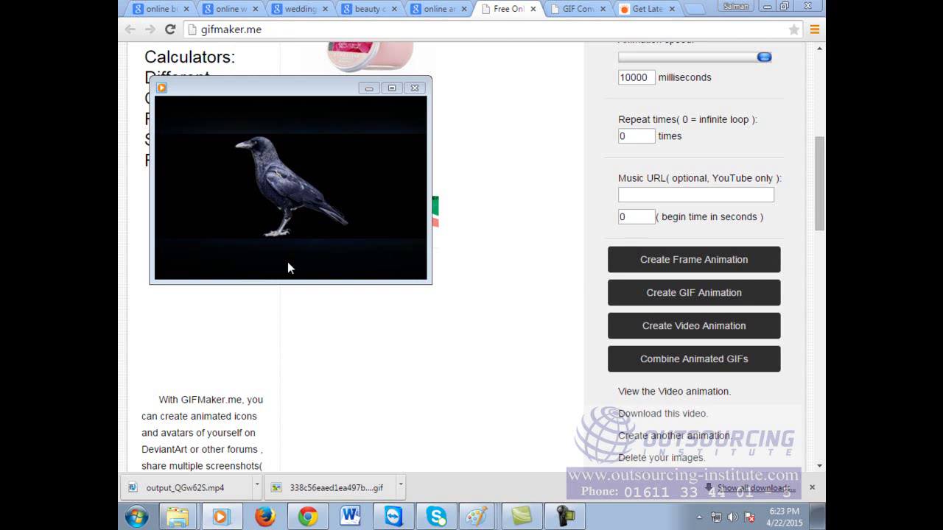
{"action": "left_click", "coordinate": [586, 9]}
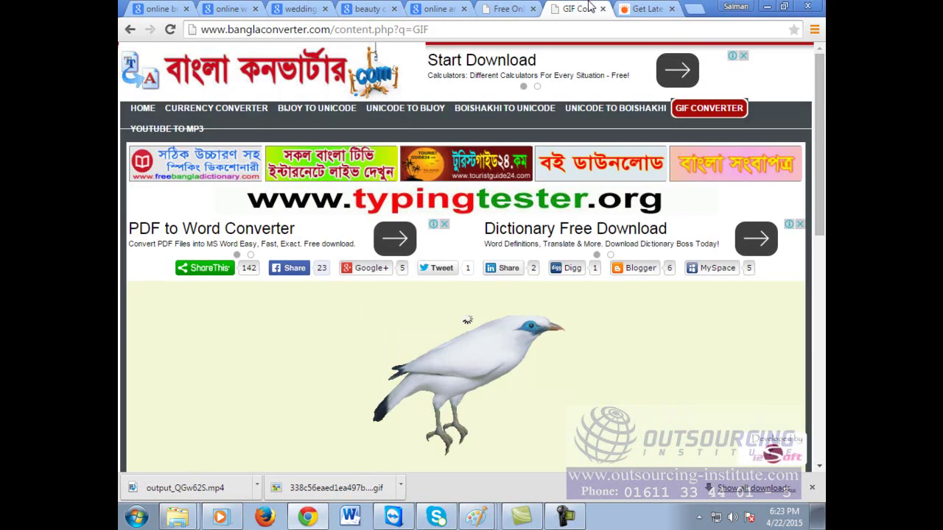
{"action": "left_click", "coordinate": [582, 339]}
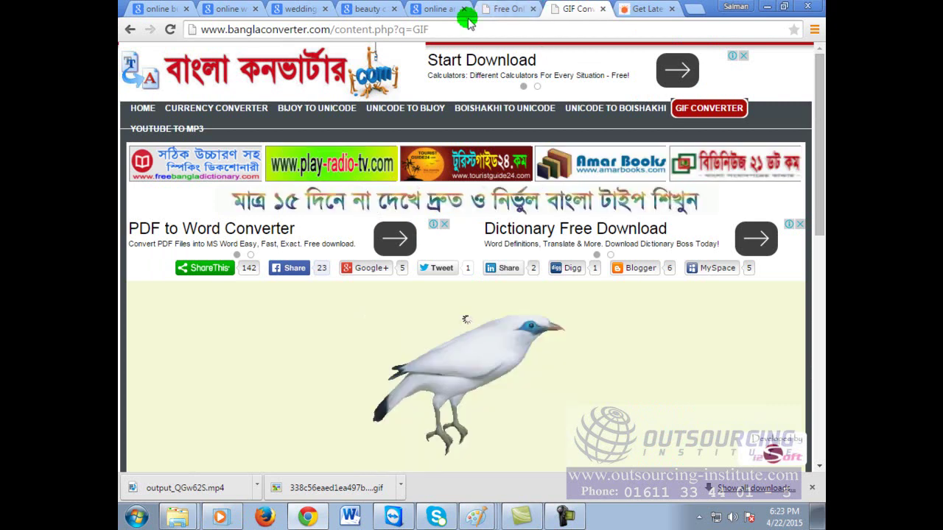
{"action": "left_click", "coordinate": [242, 513]}
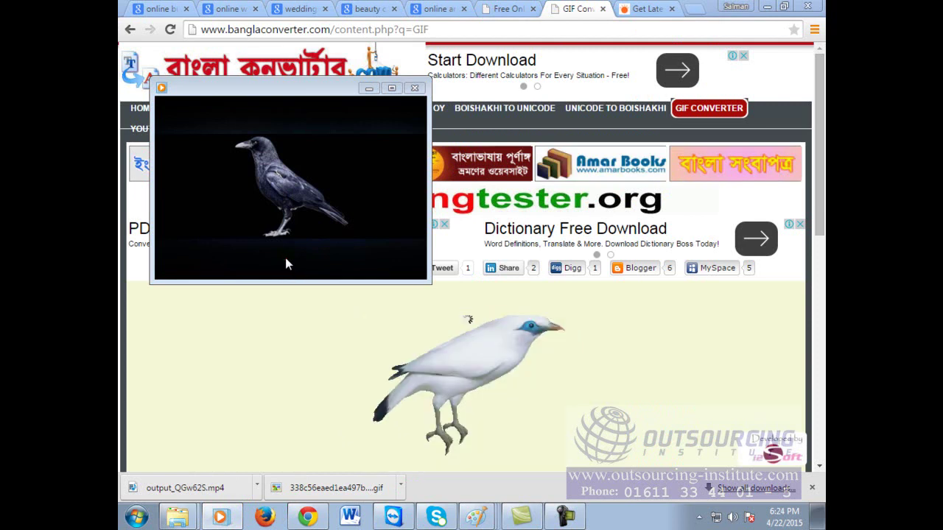
{"action": "left_click", "coordinate": [461, 120]}
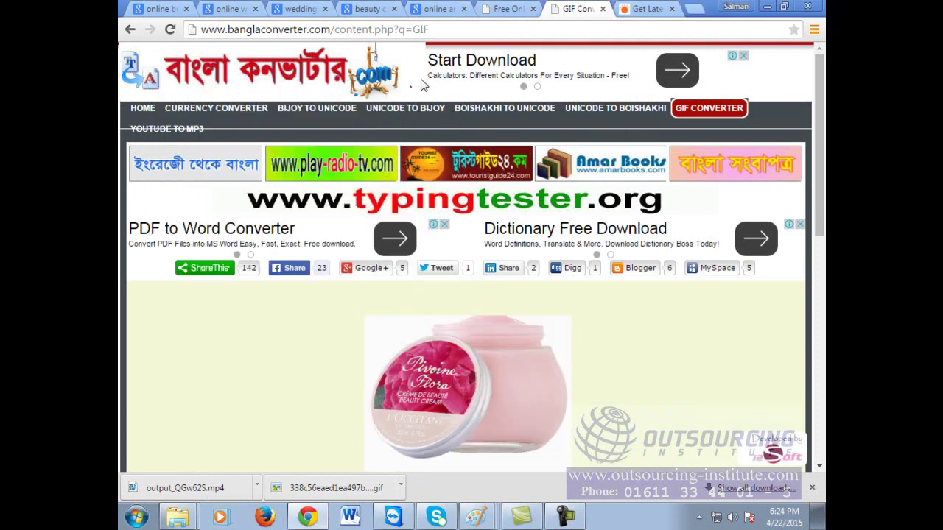
{"action": "scroll", "coordinate": [532, 369], "scroll_direction": "down", "scroll_amount": 2}
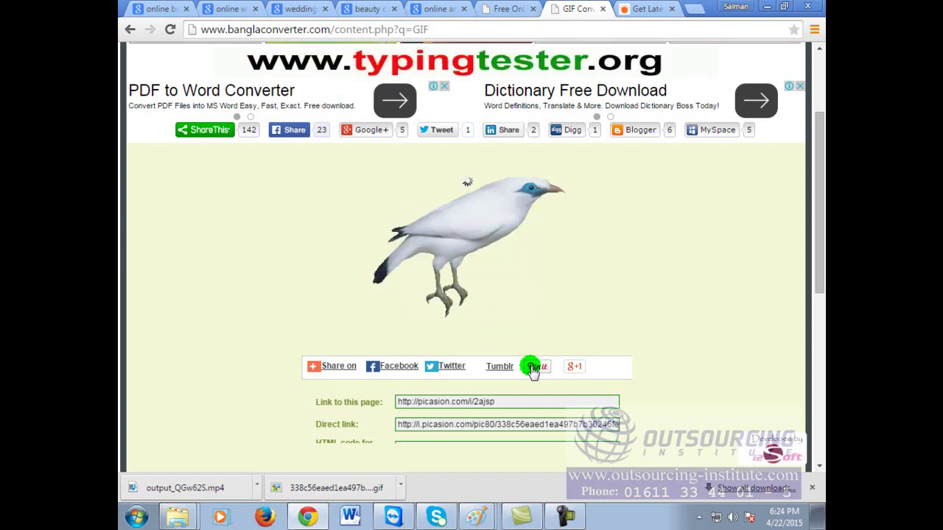
Step: Open Google Images (images.google.com) in a new browser tab
{"action": "left_click", "coordinate": [692, 9]}
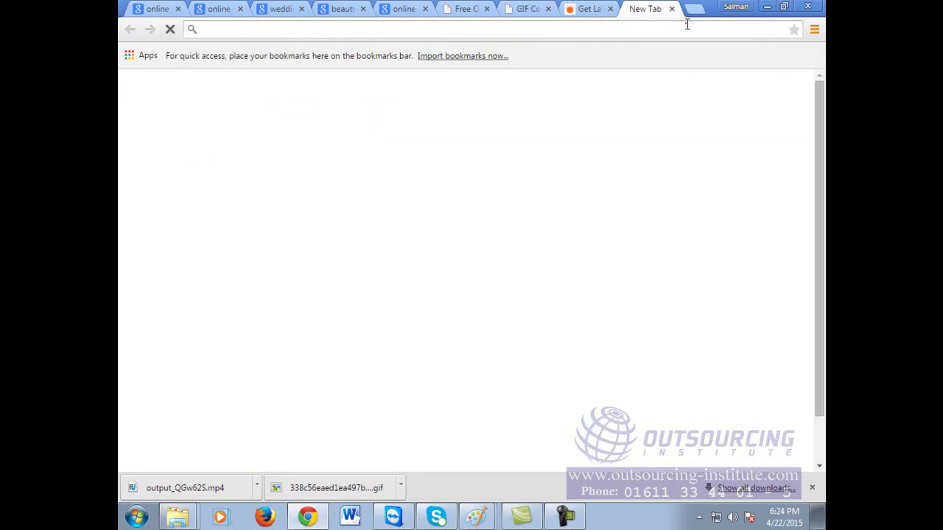
{"action": "type", "text": "im"}
{"action": "key", "text": "Return"}
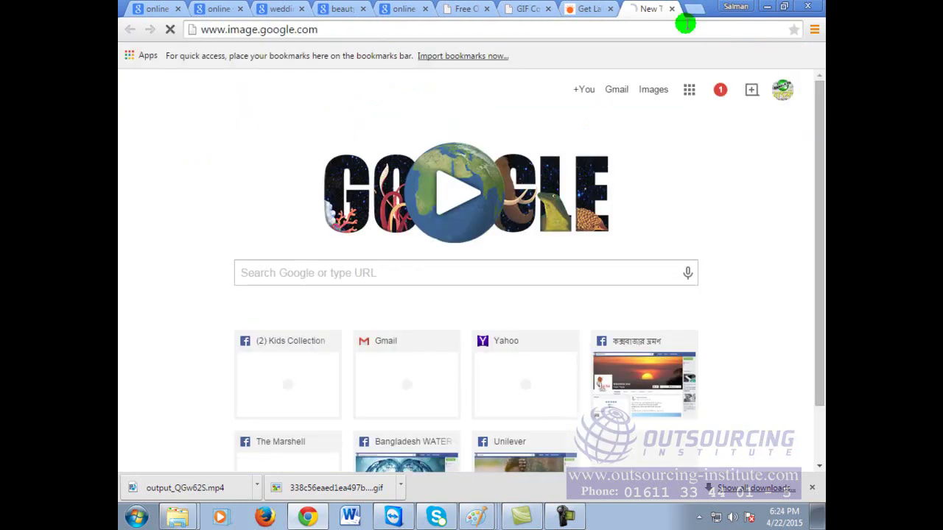
Step: Search images for 'mushroom animation' and preview the glowing blue Animated-Shady-Mushrooms result
{"action": "type", "text": "mushroon"}
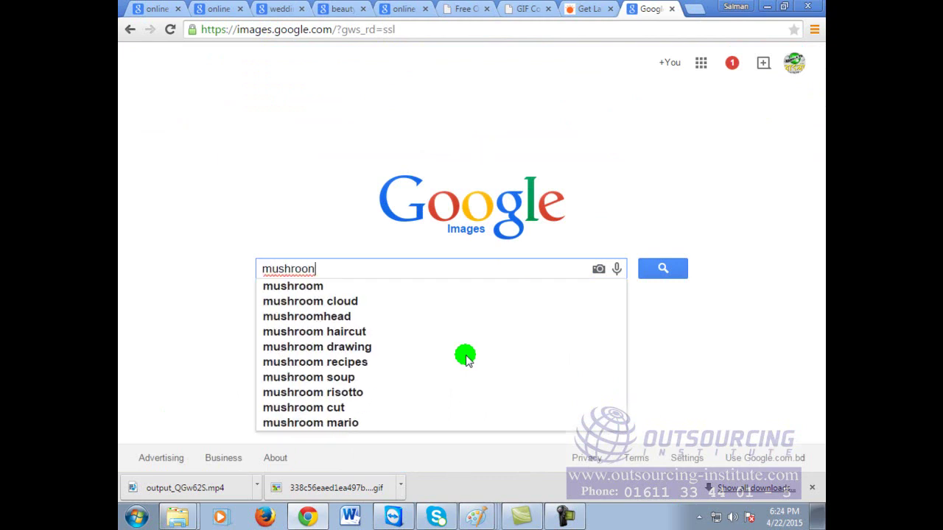
{"action": "key", "text": "BackSpace"}
{"action": "type", "text": "m a"}
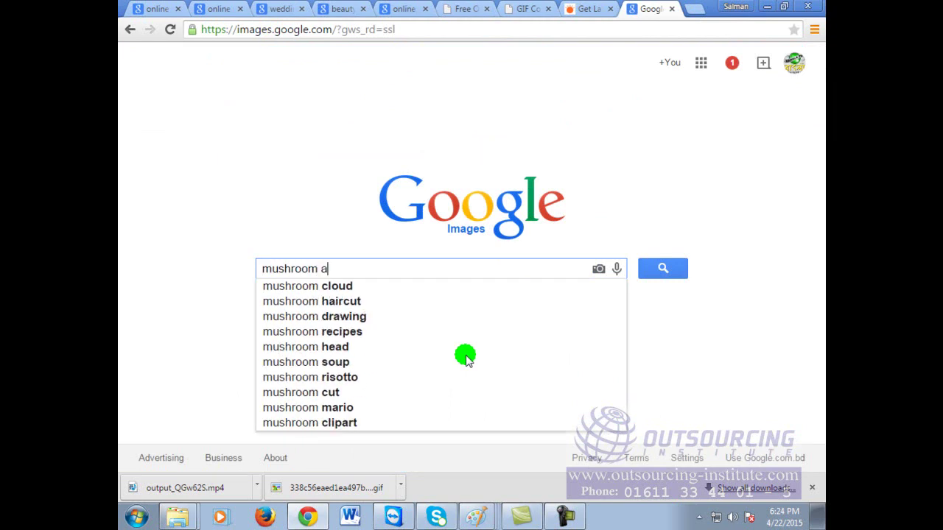
{"action": "type", "text": "nimation"}
{"action": "key", "text": "Return"}
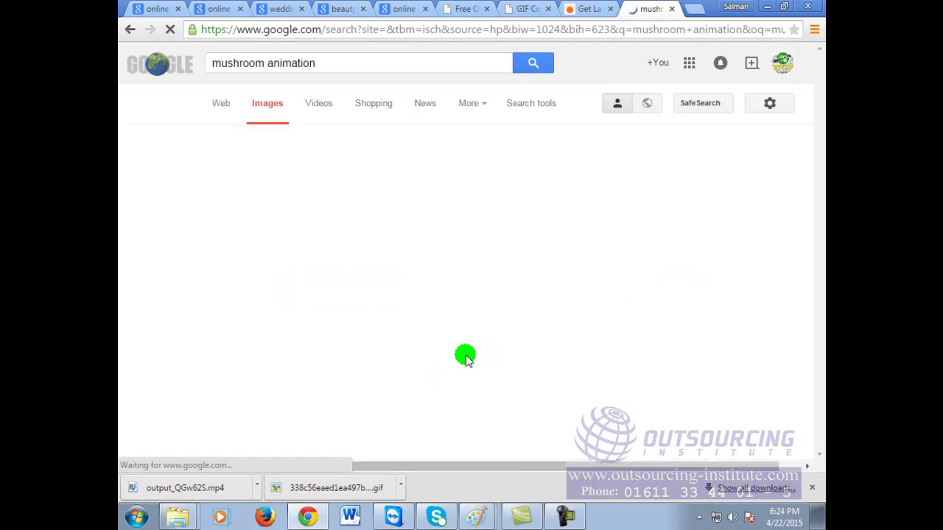
{"action": "scroll", "coordinate": [608, 306], "scroll_direction": "down", "scroll_amount": 3}
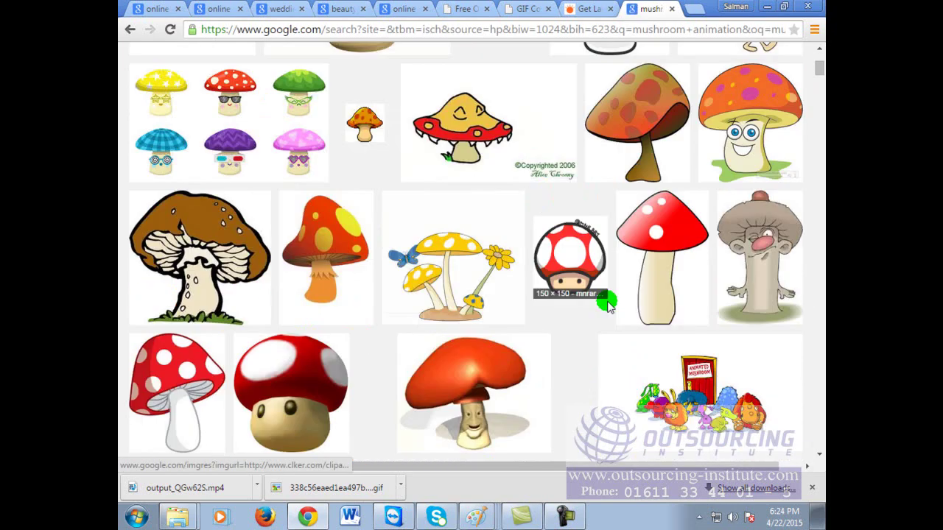
{"action": "scroll", "coordinate": [608, 305], "scroll_direction": "down", "scroll_amount": 2}
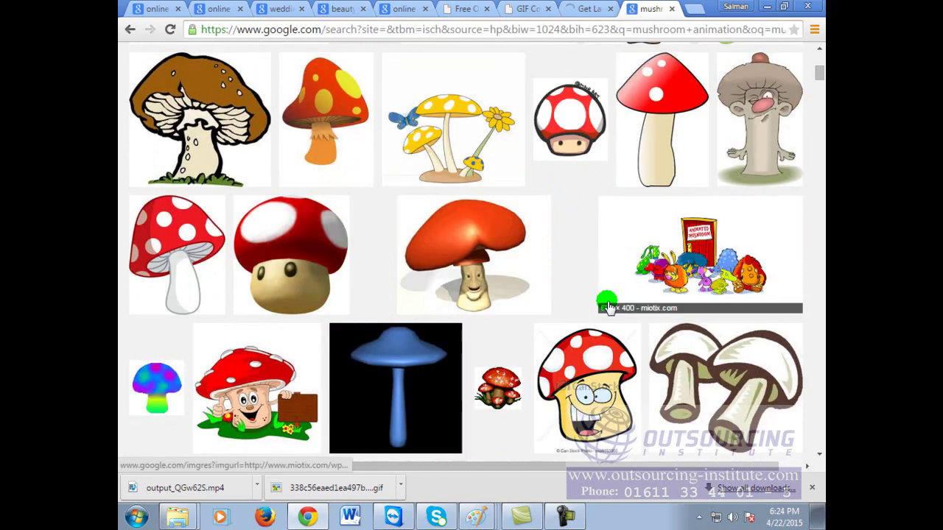
{"action": "scroll", "coordinate": [607, 306], "scroll_direction": "down", "scroll_amount": 6}
{"action": "left_click", "coordinate": [482, 316]}
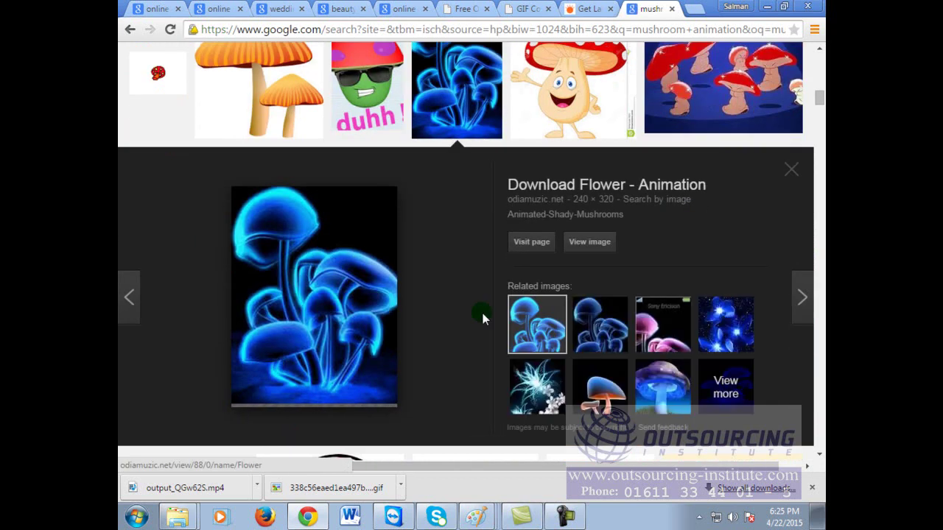
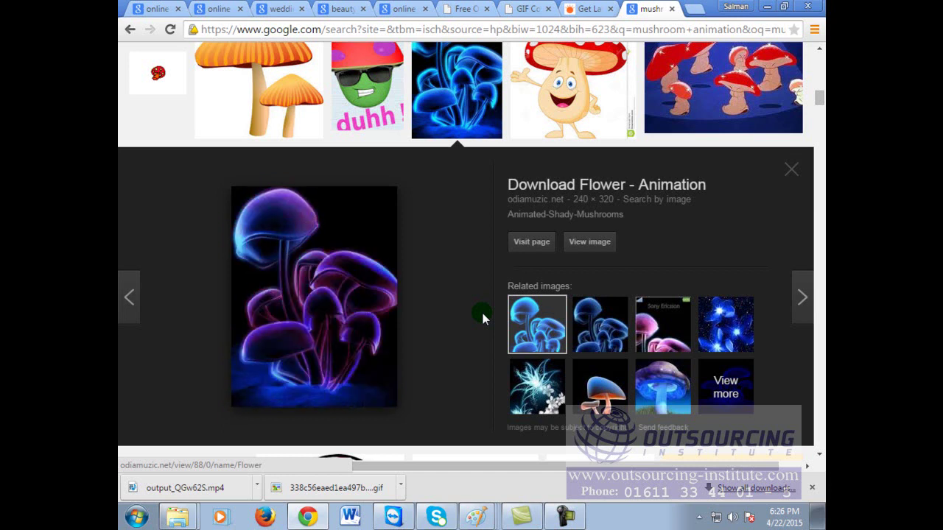
Step: Close the fish logo drawing in Paint without saving it
{"action": "scroll", "coordinate": [414, 310], "scroll_direction": "down", "scroll_amount": 3}
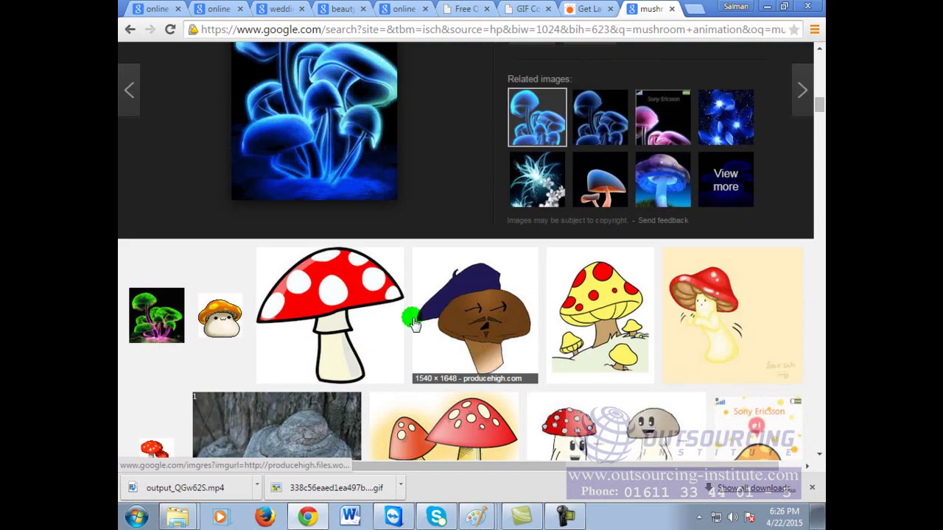
{"action": "scroll", "coordinate": [413, 319], "scroll_direction": "up", "scroll_amount": 5}
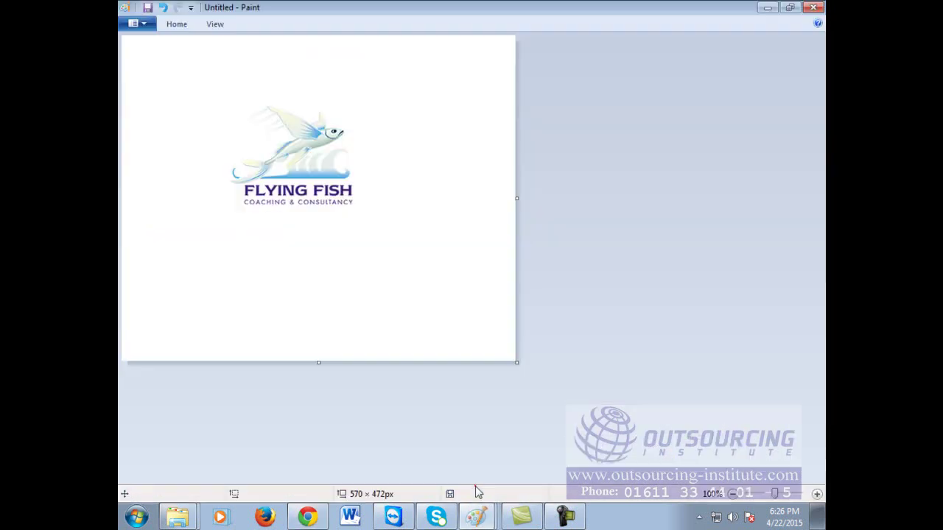
{"action": "left_click", "coordinate": [475, 487]}
{"action": "left_click", "coordinate": [814, 7]}
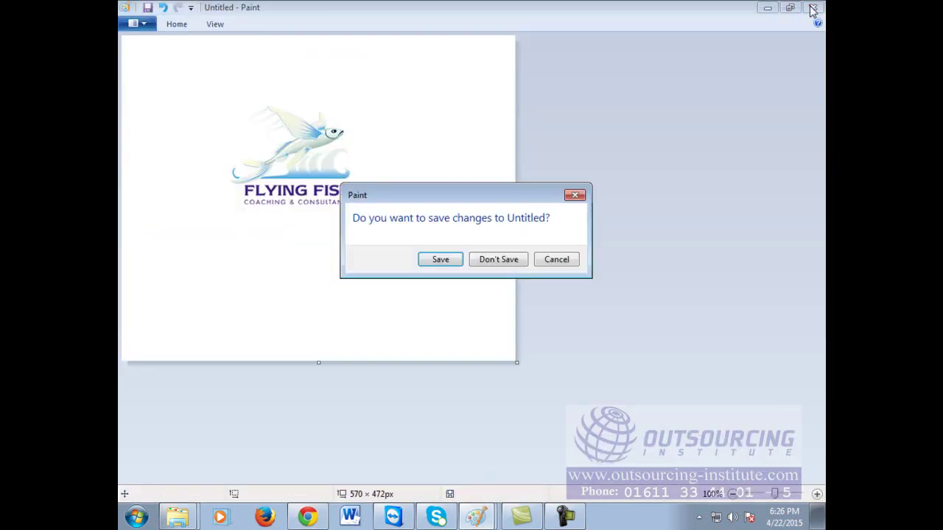
{"action": "left_click", "coordinate": [498, 264]}
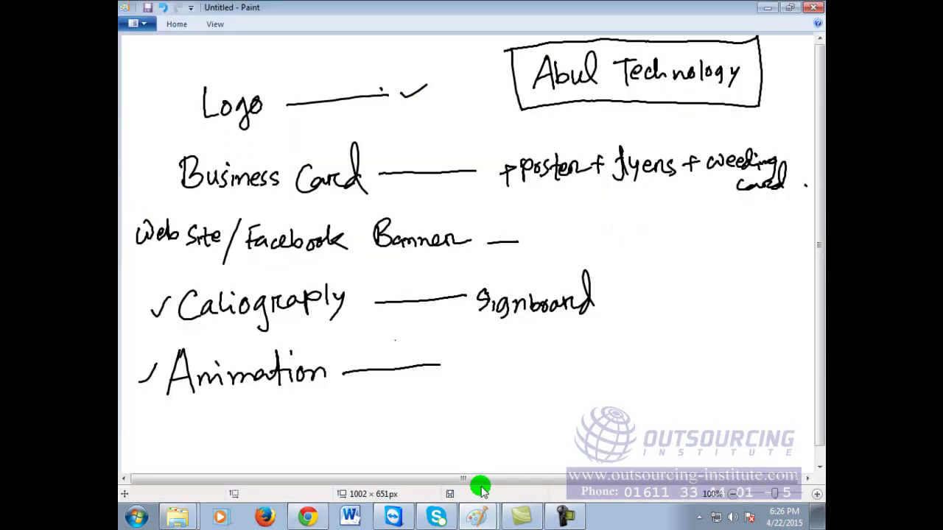
Step: Scroll further through the mushroom animation results, then bring up the handwritten services list in Paint
{"action": "left_click", "coordinate": [480, 487]}
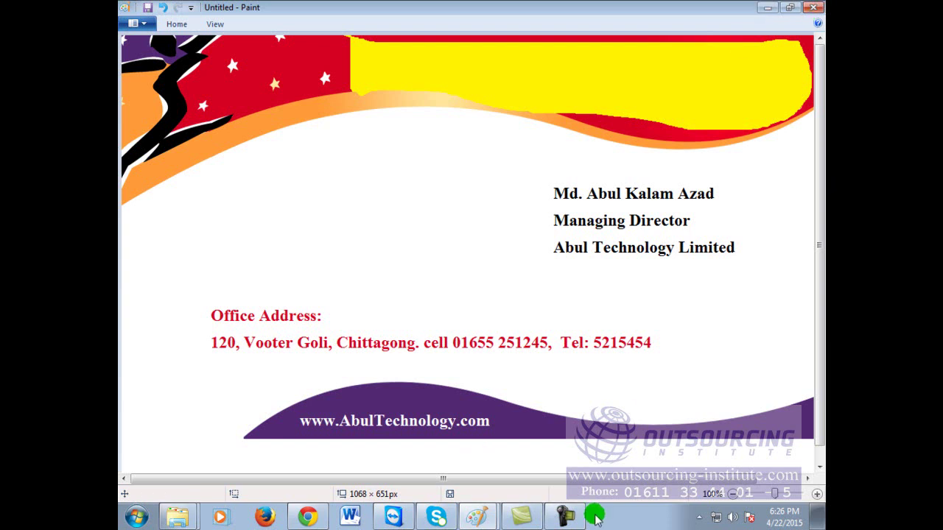
{"action": "left_click", "coordinate": [310, 519]}
{"action": "left_click", "coordinate": [442, 395]}
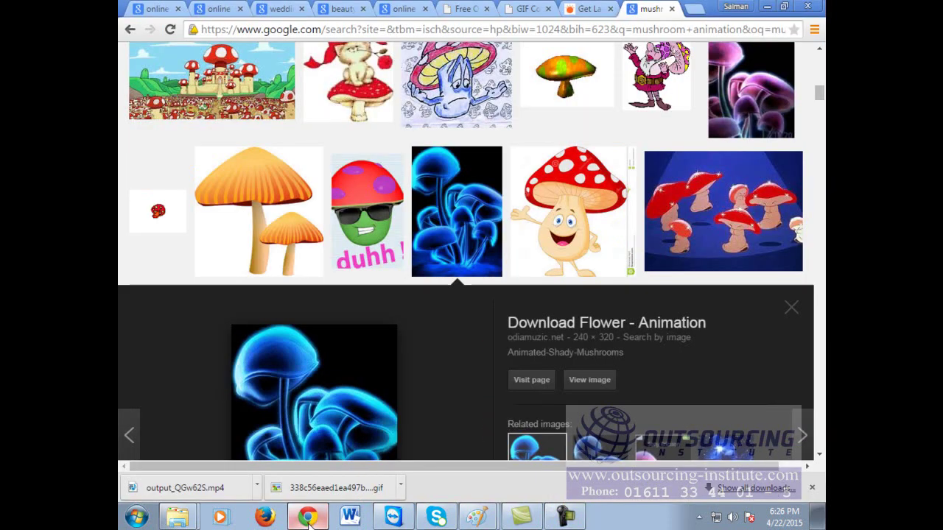
{"action": "scroll", "coordinate": [442, 395], "scroll_direction": "down", "scroll_amount": 1}
{"action": "scroll", "coordinate": [441, 400], "scroll_direction": "down", "scroll_amount": 5}
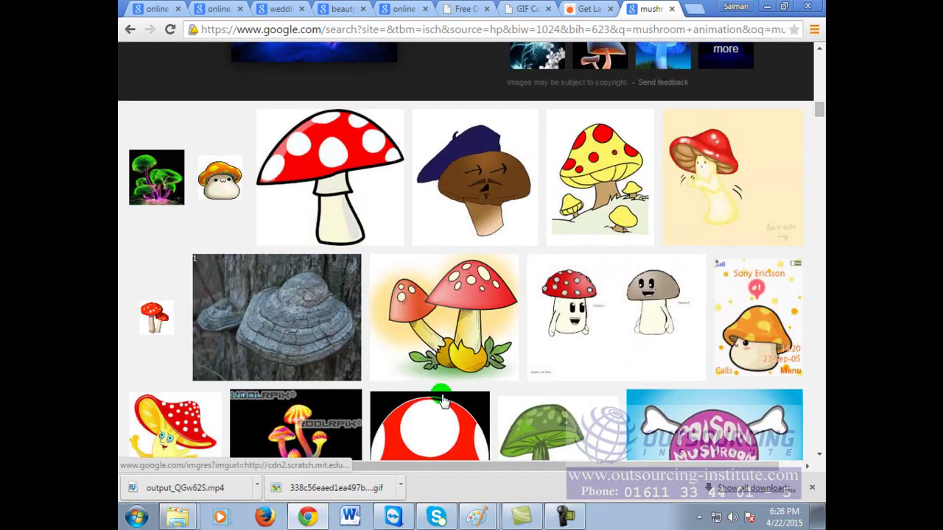
{"action": "scroll", "coordinate": [441, 398], "scroll_direction": "down", "scroll_amount": 3}
{"action": "scroll", "coordinate": [442, 398], "scroll_direction": "down", "scroll_amount": 4}
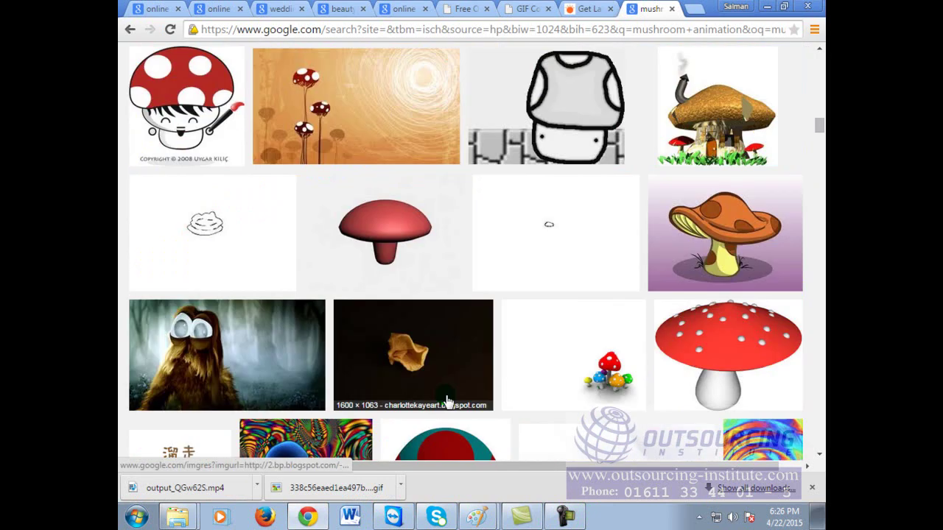
{"action": "scroll", "coordinate": [447, 400], "scroll_direction": "down", "scroll_amount": 3}
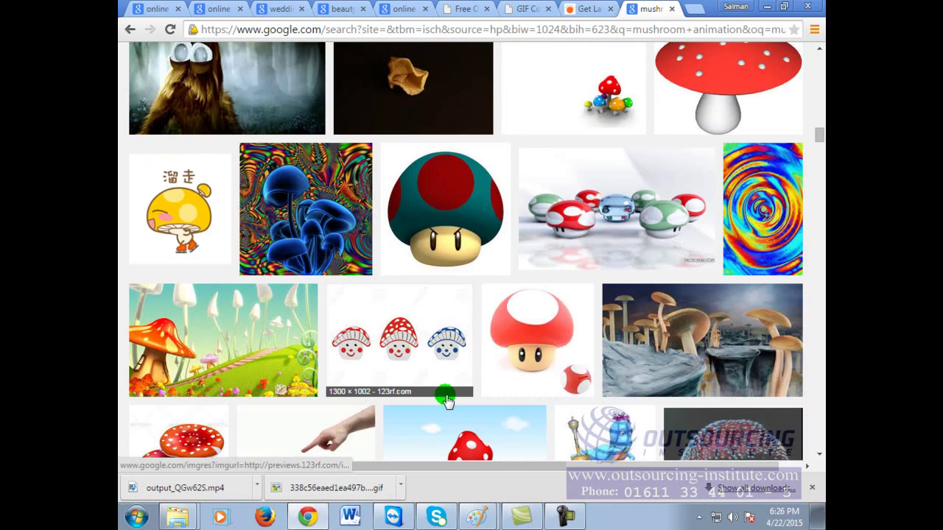
{"action": "scroll", "coordinate": [447, 400], "scroll_direction": "down", "scroll_amount": 7}
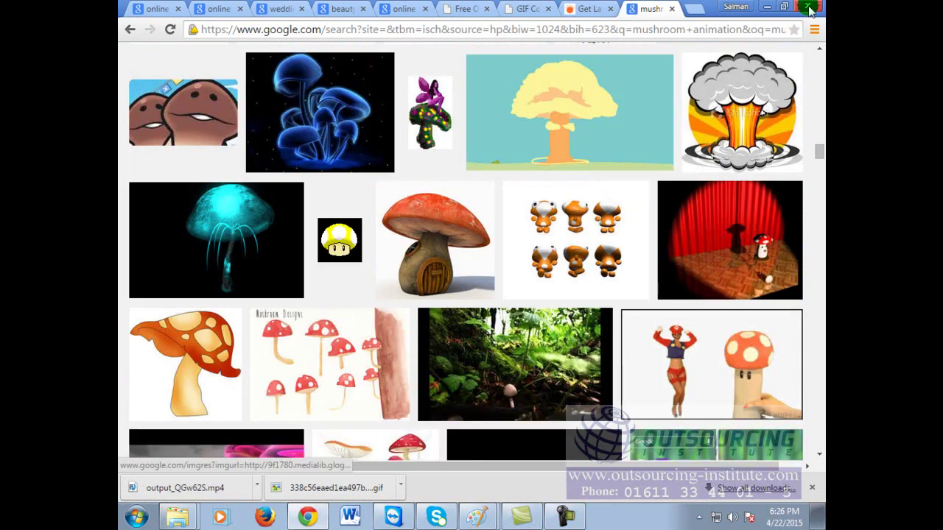
{"action": "left_click", "coordinate": [478, 516]}
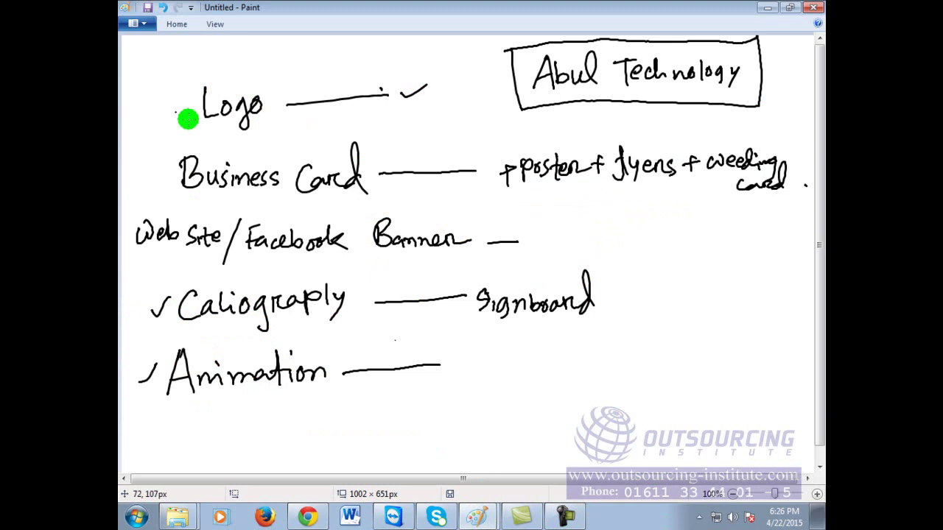
Step: Tick Logo, Business Card, Caliography and Animation, and underline Web Site and Facebook Bannen
{"action": "left_click_drag", "start_coordinate": [158, 110], "coordinate": [224, 61]}
{"action": "mouse_move", "coordinate": [145, 177]}
{"action": "left_mouse_down"}
{"action": "mouse_move", "coordinate": [162, 192]}
{"action": "mouse_move", "coordinate": [241, 135]}
{"action": "left_mouse_up"}
{"action": "left_click_drag", "start_coordinate": [153, 311], "coordinate": [259, 268]}
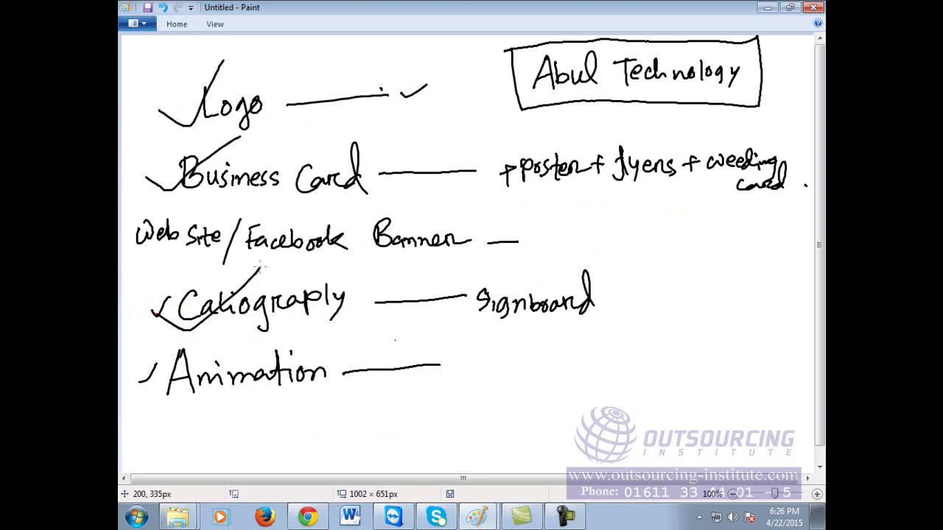
{"action": "mouse_move", "coordinate": [143, 367]}
{"action": "left_mouse_down"}
{"action": "mouse_move", "coordinate": [162, 389]}
{"action": "mouse_move", "coordinate": [243, 362]}
{"action": "left_mouse_up"}
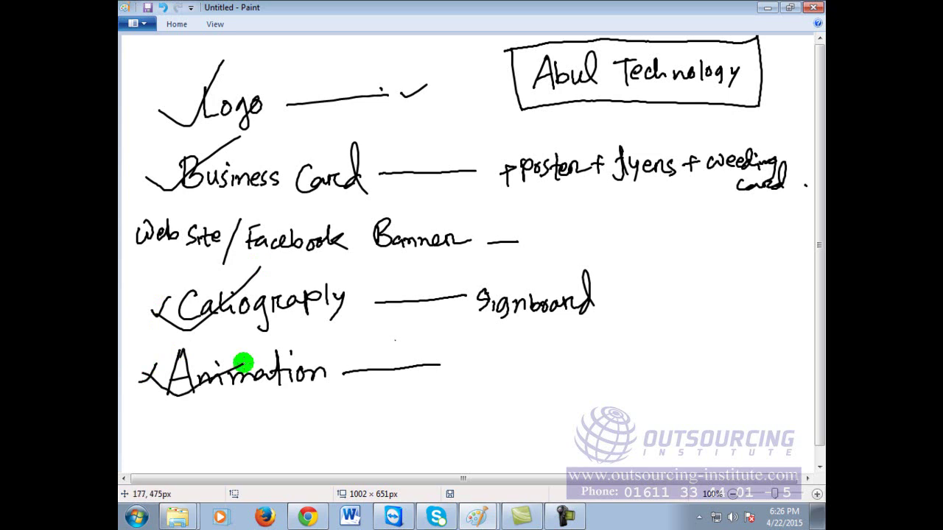
{"action": "left_click_drag", "start_coordinate": [153, 251], "coordinate": [205, 258]}
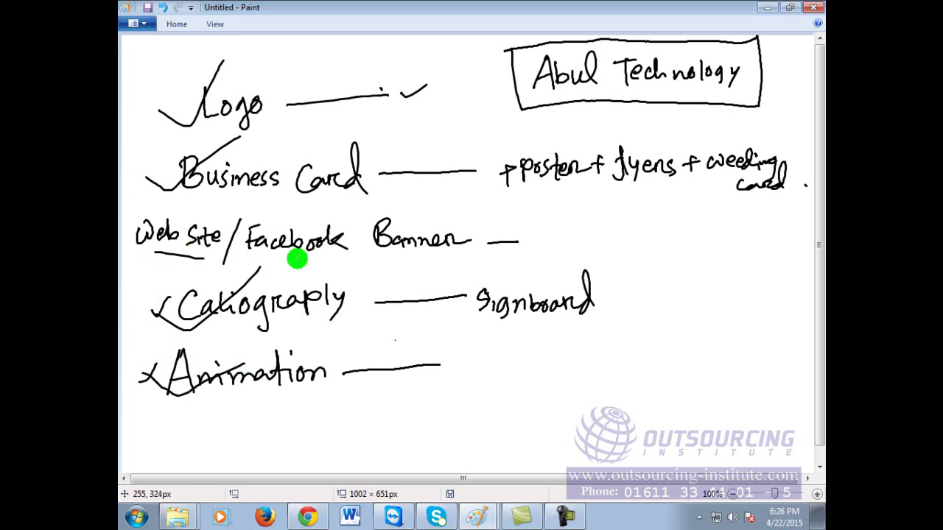
{"action": "left_click_drag", "start_coordinate": [294, 252], "coordinate": [414, 253]}
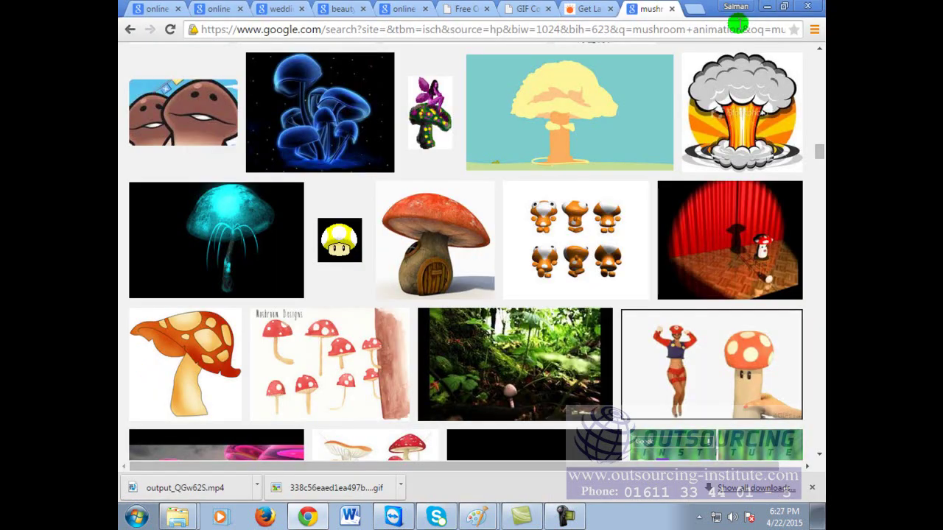
Step: Minimise Chrome and close the letterhead drawing without saving its changes
{"action": "scroll", "coordinate": [543, 386], "scroll_direction": "up", "scroll_amount": 12}
{"action": "scroll", "coordinate": [543, 385], "scroll_direction": "up", "scroll_amount": 10}
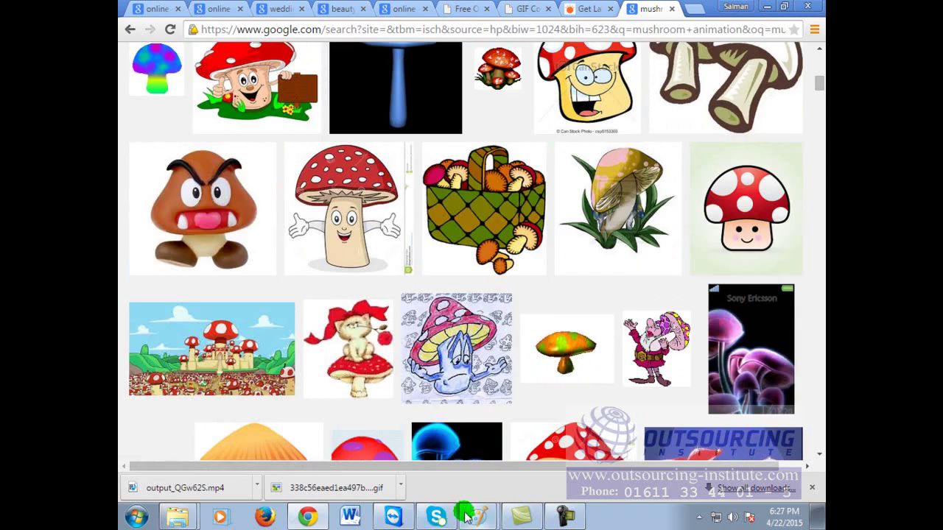
{"action": "left_click", "coordinate": [309, 518]}
{"action": "left_click", "coordinate": [311, 519]}
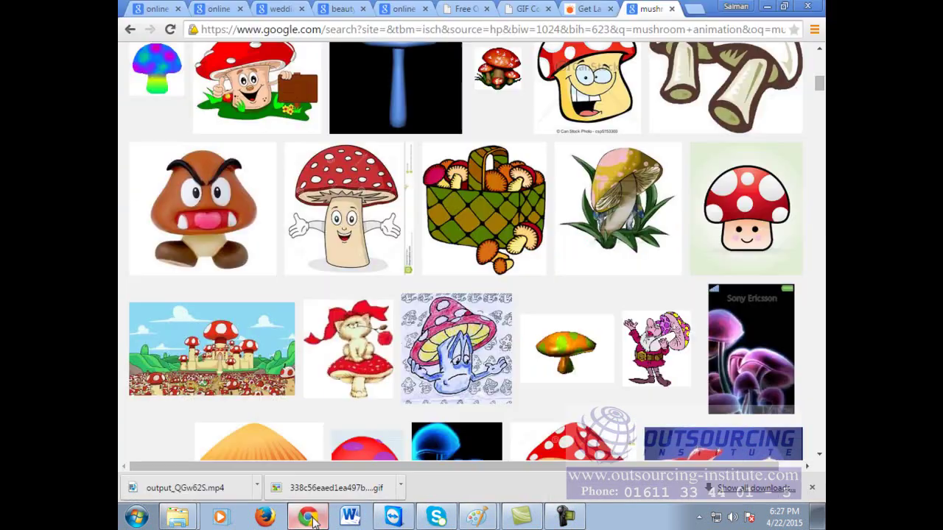
{"action": "left_click", "coordinate": [767, 7]}
{"action": "left_click", "coordinate": [745, 14]}
{"action": "left_click", "coordinate": [814, 7]}
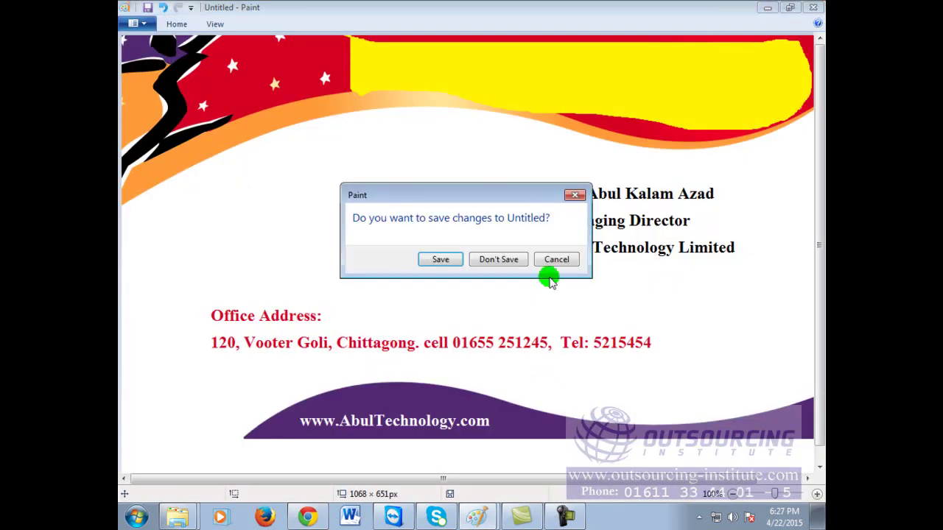
{"action": "left_click", "coordinate": [507, 261]}
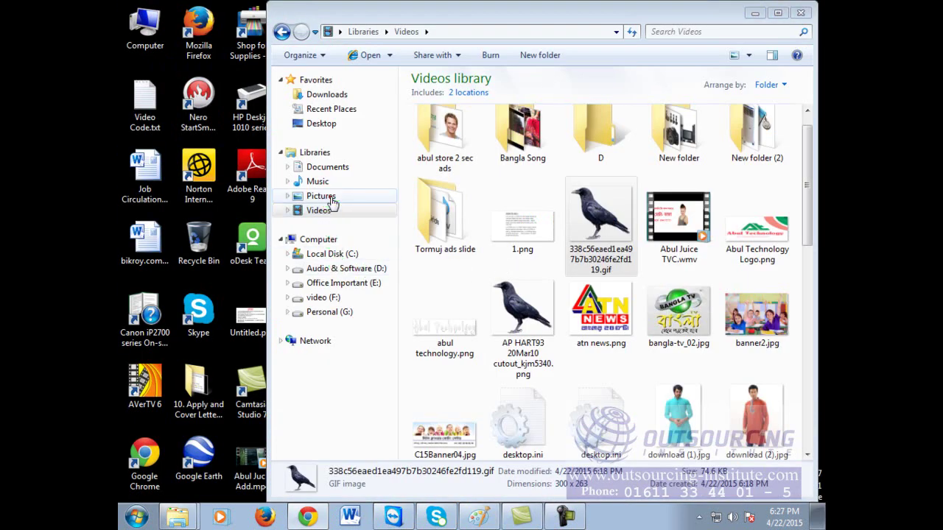
Step: Browse through the Pictures, Music and Videos libraries in File Explorer
{"action": "left_click", "coordinate": [330, 200]}
{"action": "left_click_drag", "start_coordinate": [809, 200], "coordinate": [814, 345]}
{"action": "left_click_drag", "start_coordinate": [814, 435], "coordinate": [809, 195]}
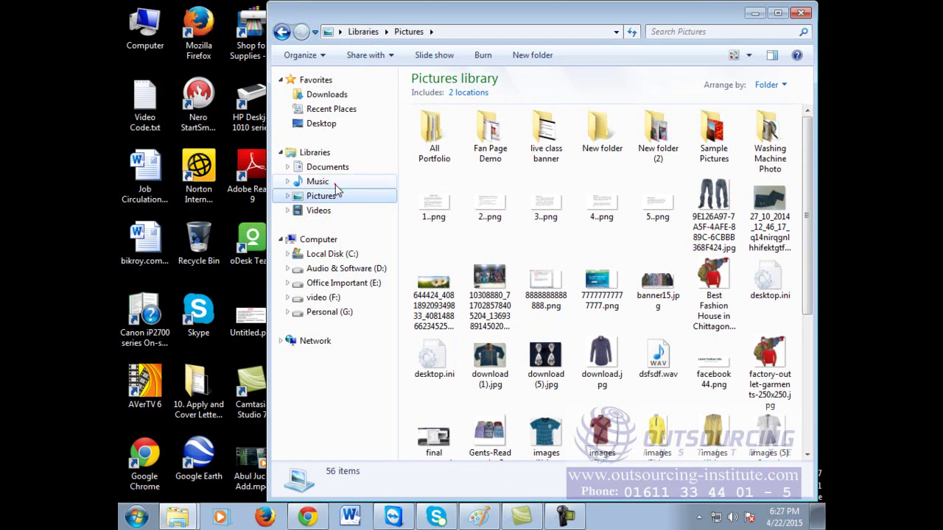
{"action": "left_click", "coordinate": [319, 182]}
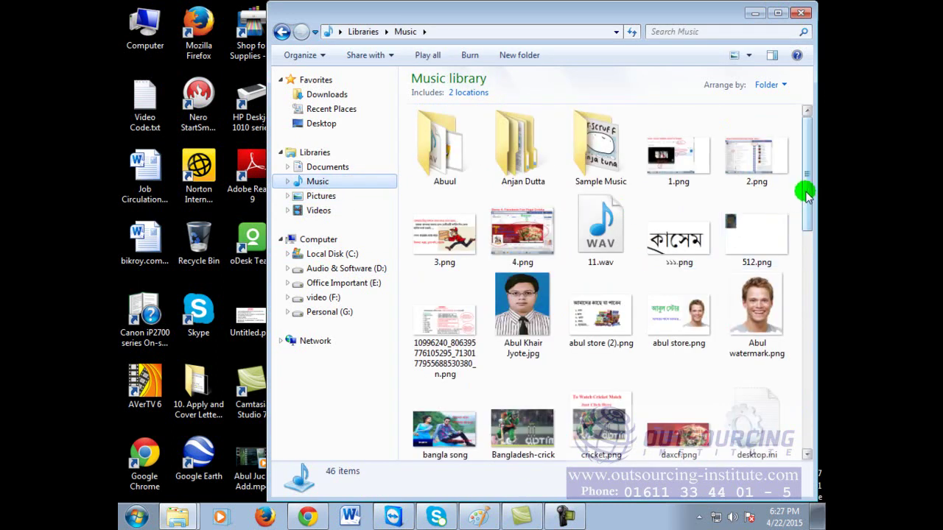
{"action": "left_click_drag", "start_coordinate": [807, 195], "coordinate": [806, 294]}
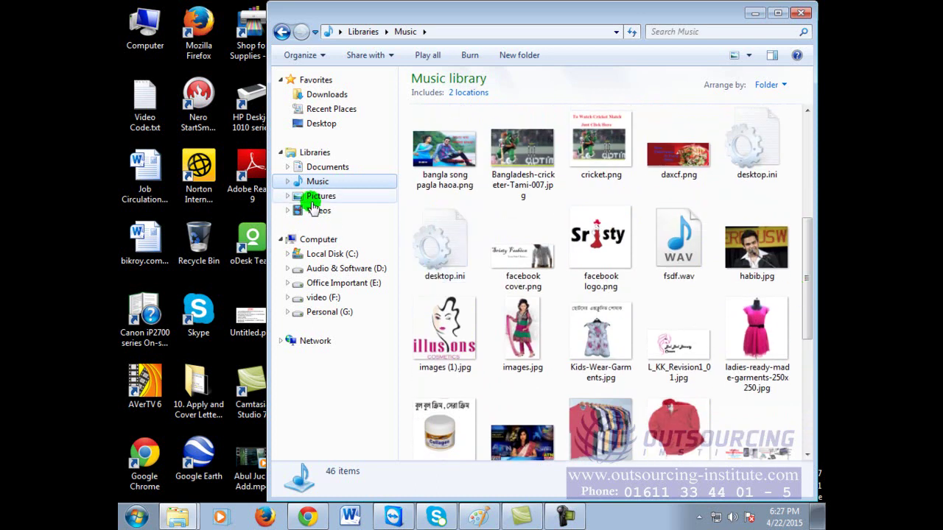
{"action": "left_click", "coordinate": [312, 201]}
{"action": "left_click_drag", "start_coordinate": [802, 221], "coordinate": [816, 390]}
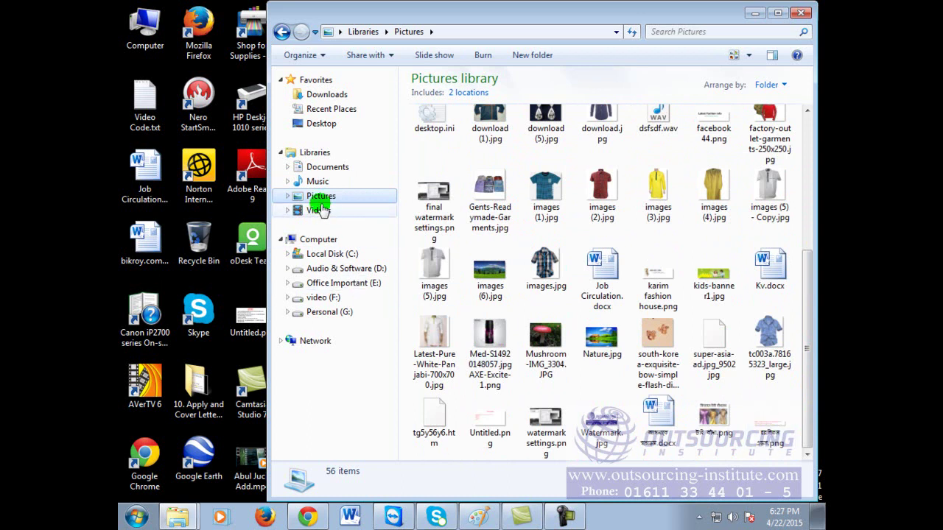
{"action": "left_click", "coordinate": [319, 211]}
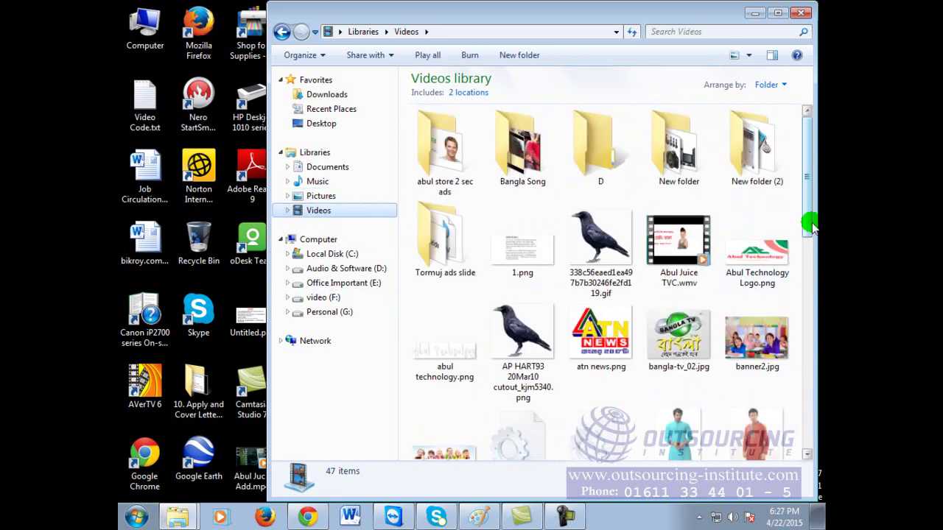
{"action": "mouse_move", "coordinate": [809, 223]}
{"action": "left_mouse_down"}
{"action": "mouse_move", "coordinate": [814, 436]}
{"action": "mouse_move", "coordinate": [815, 234]}
{"action": "left_mouse_up"}
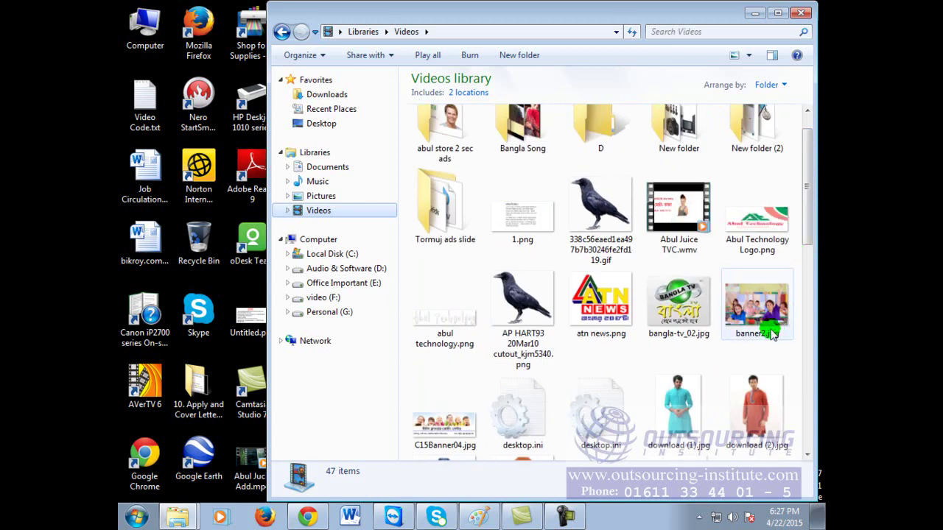
Step: Try opening banner2.jpg, cancel Word's garbled file conversion and close Word
{"action": "double_click", "coordinate": [757, 300]}
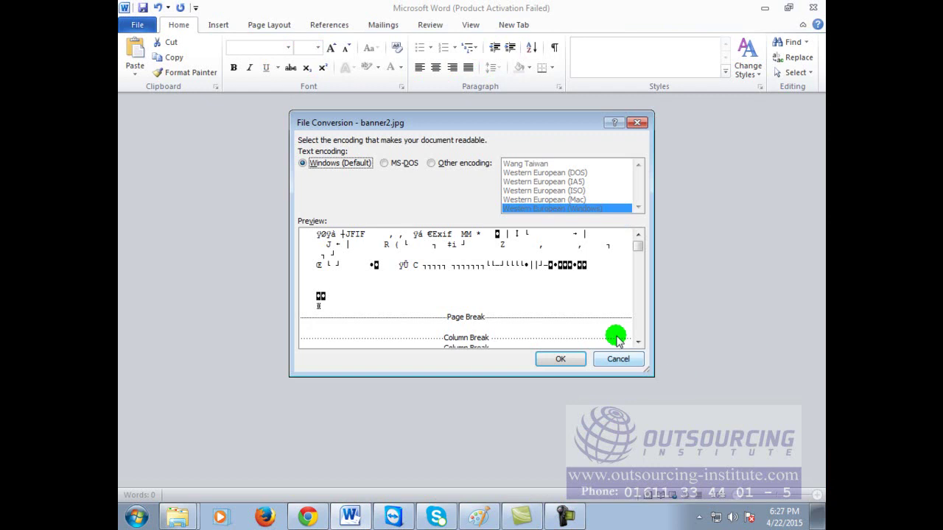
{"action": "left_click", "coordinate": [600, 358]}
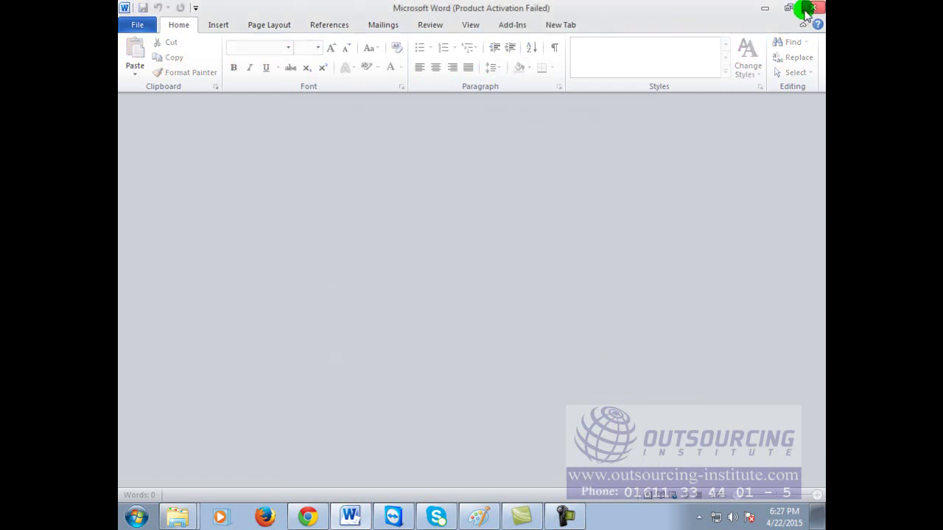
{"action": "left_click", "coordinate": [812, 7]}
{"action": "right_click", "coordinate": [759, 292]}
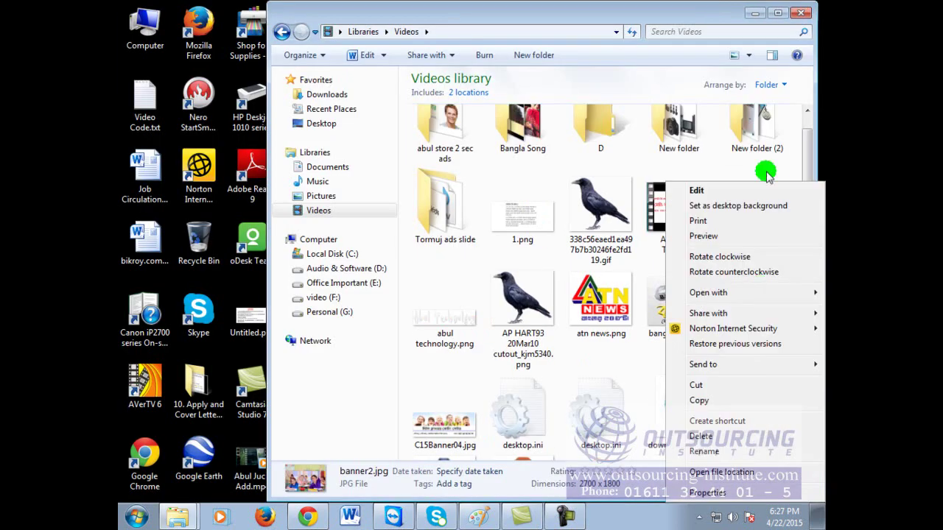
{"action": "left_click", "coordinate": [757, 132]}
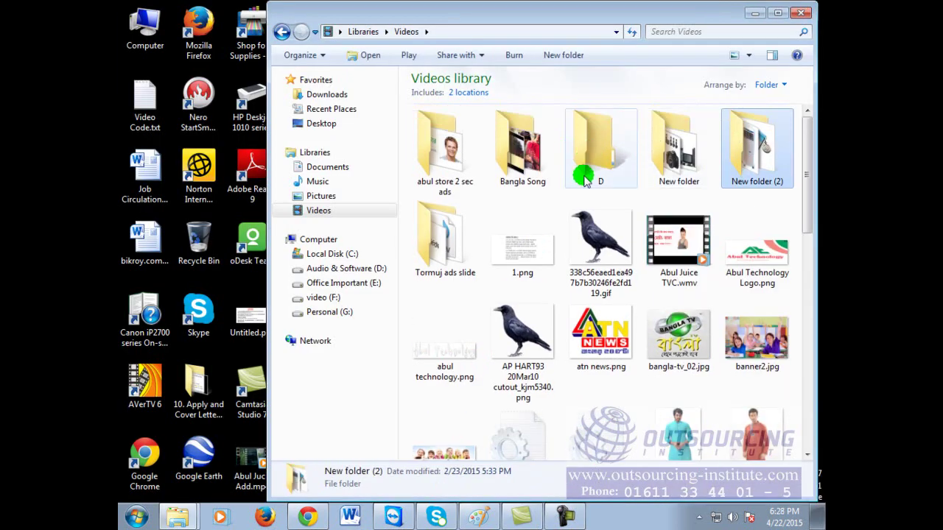
Step: Select kids-banner1.jpg in the Pictures library and maximise the Explorer window
{"action": "left_click", "coordinate": [283, 31]}
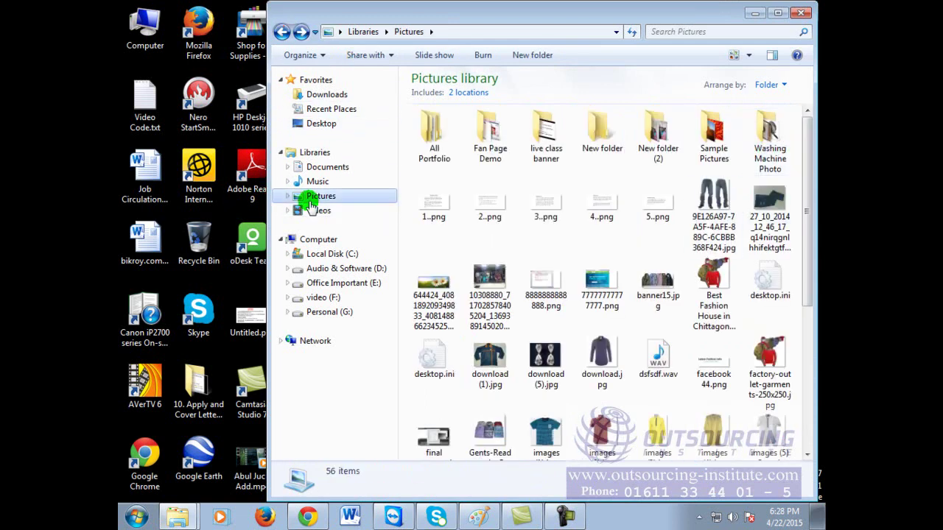
{"action": "left_click_drag", "start_coordinate": [805, 188], "coordinate": [825, 322]}
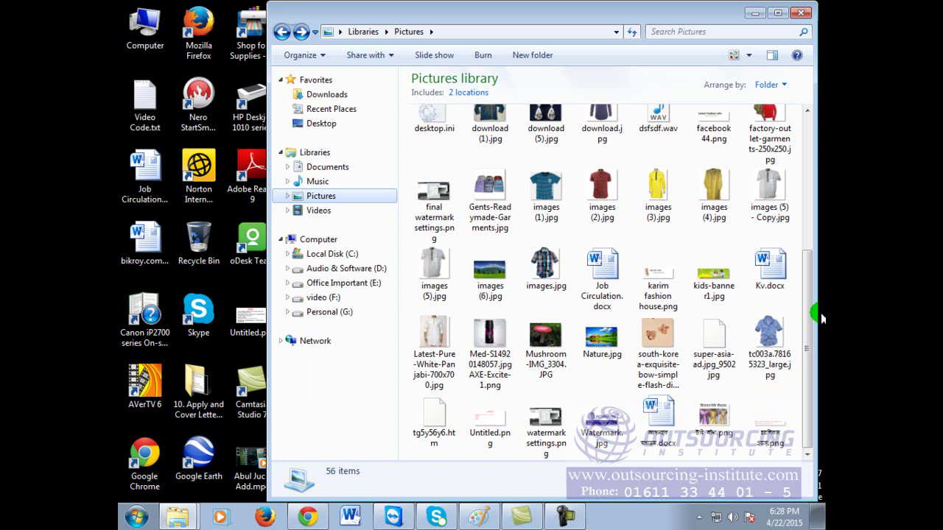
{"action": "left_click", "coordinate": [718, 278]}
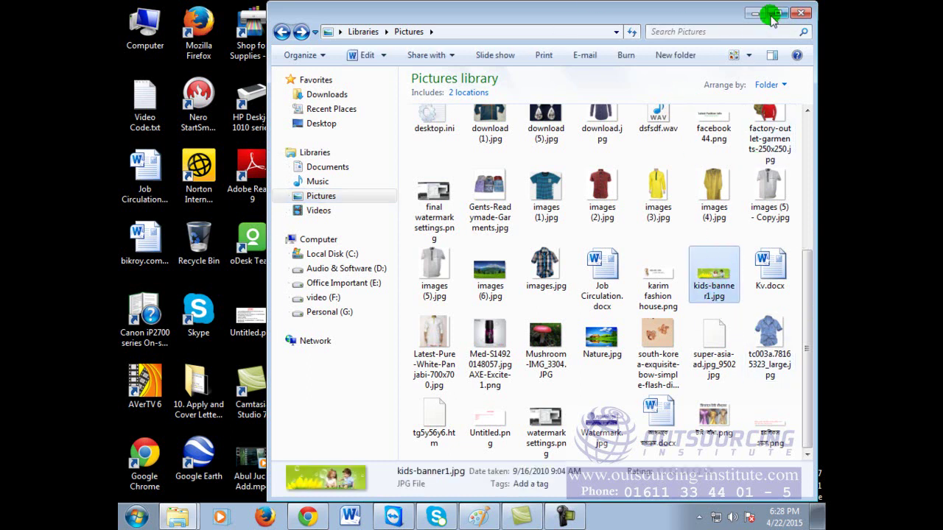
{"action": "left_click", "coordinate": [777, 12]}
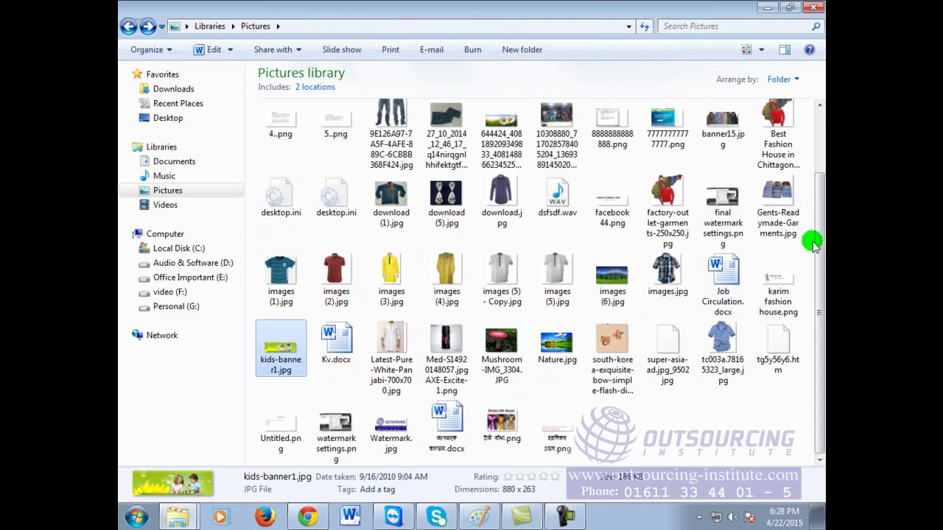
Step: Look through the Music library and start a search there
{"action": "left_click_drag", "start_coordinate": [820, 248], "coordinate": [820, 180]}
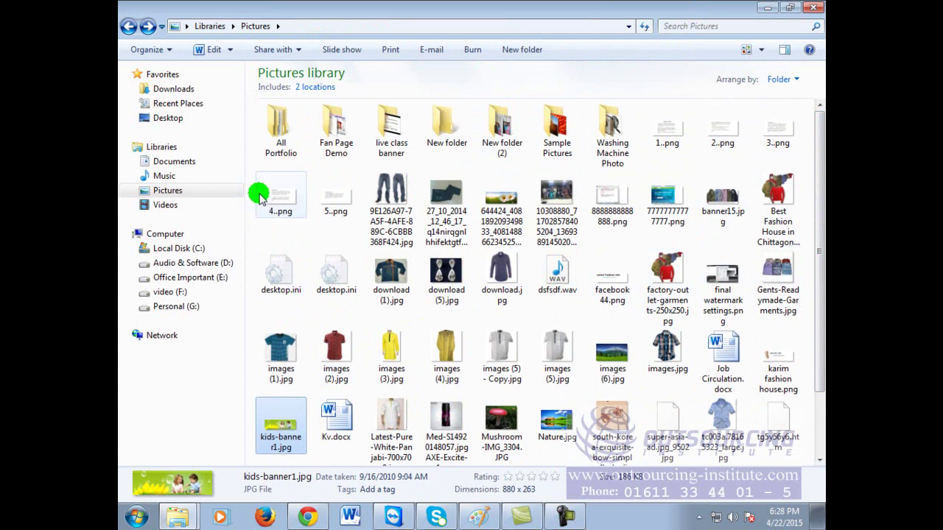
{"action": "left_click", "coordinate": [183, 176]}
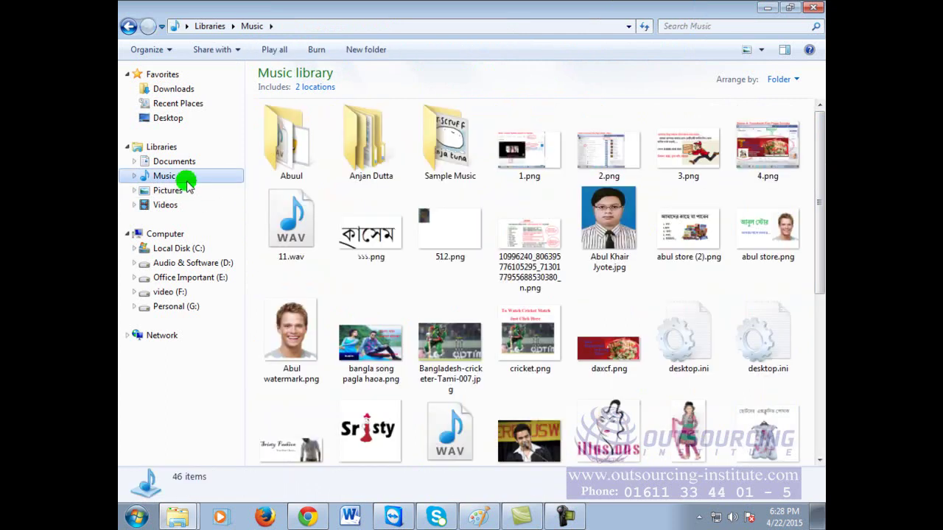
{"action": "left_click_drag", "start_coordinate": [818, 164], "coordinate": [816, 316]}
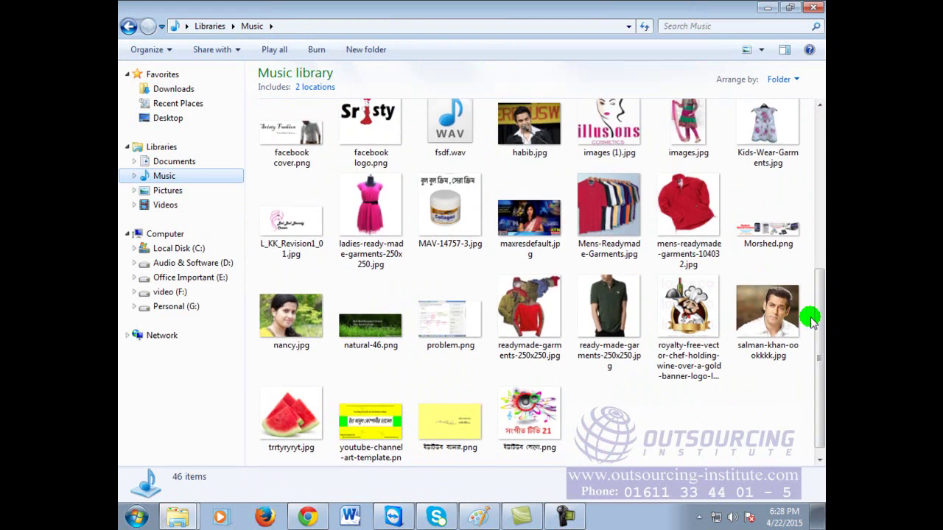
{"action": "left_click", "coordinate": [745, 27]}
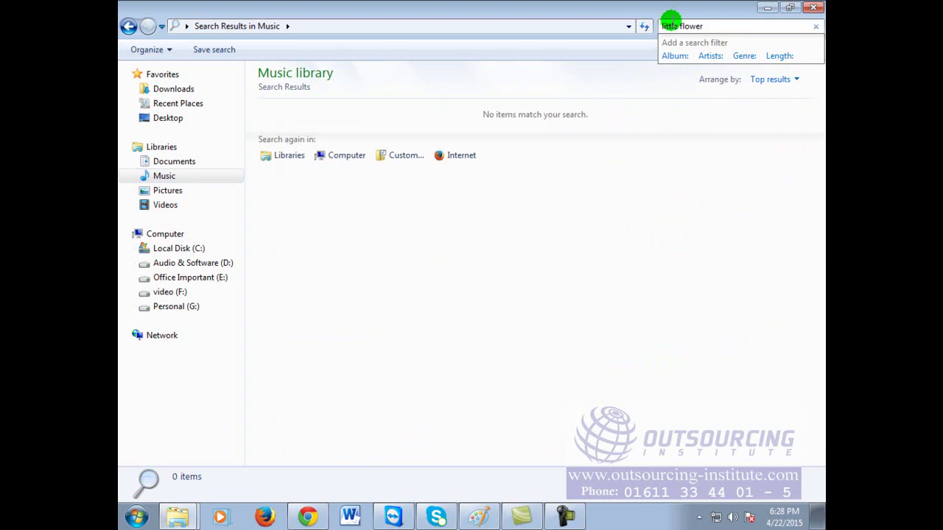
Step: Search the Pictures library for 'little flower', clear the search, and return to Videos
{"action": "left_click", "coordinate": [162, 190]}
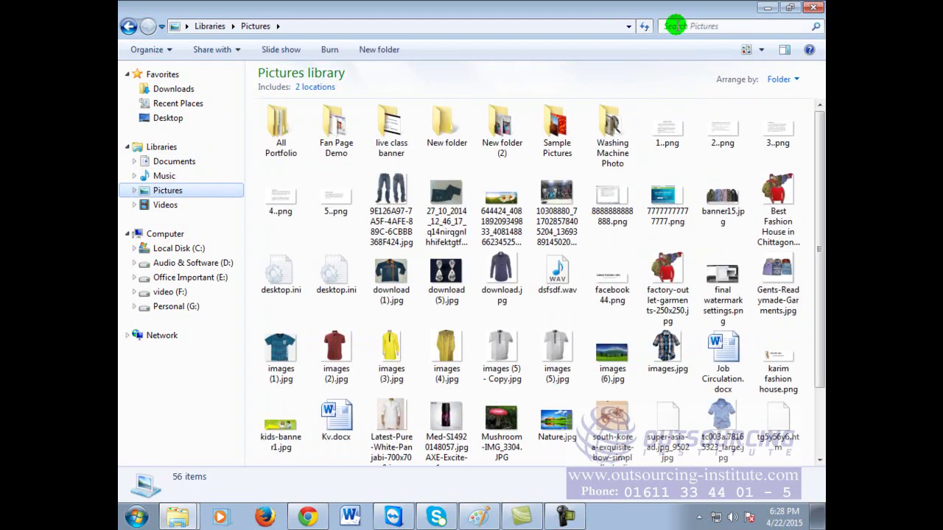
{"action": "left_click", "coordinate": [675, 26]}
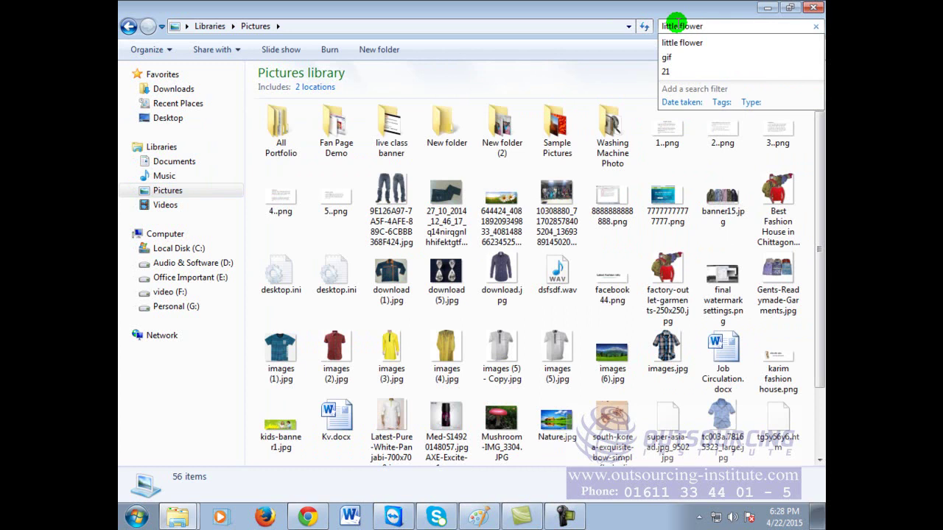
{"action": "key", "text": "Return"}
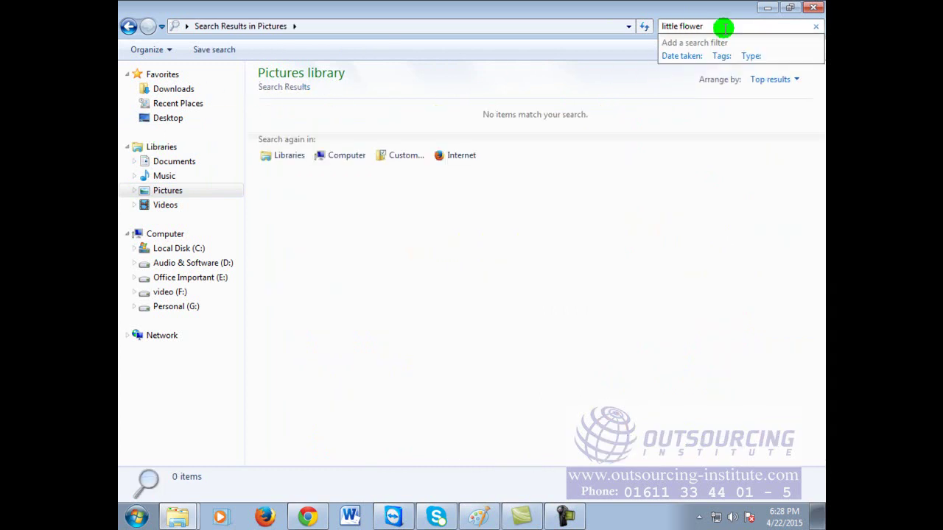
{"action": "key", "text": "BackSpace"}
{"action": "key", "text": "BackSpace"}
{"action": "key", "text": "BackSpace"}
{"action": "key", "text": "BackSpace"}
{"action": "key", "text": "BackSpace"}
{"action": "key", "text": "BackSpace"}
{"action": "key", "text": "BackSpace"}
{"action": "key", "text": "BackSpace"}
{"action": "key", "text": "BackSpace"}
{"action": "key", "text": "BackSpace"}
{"action": "key", "text": "BackSpace"}
{"action": "key", "text": "BackSpace"}
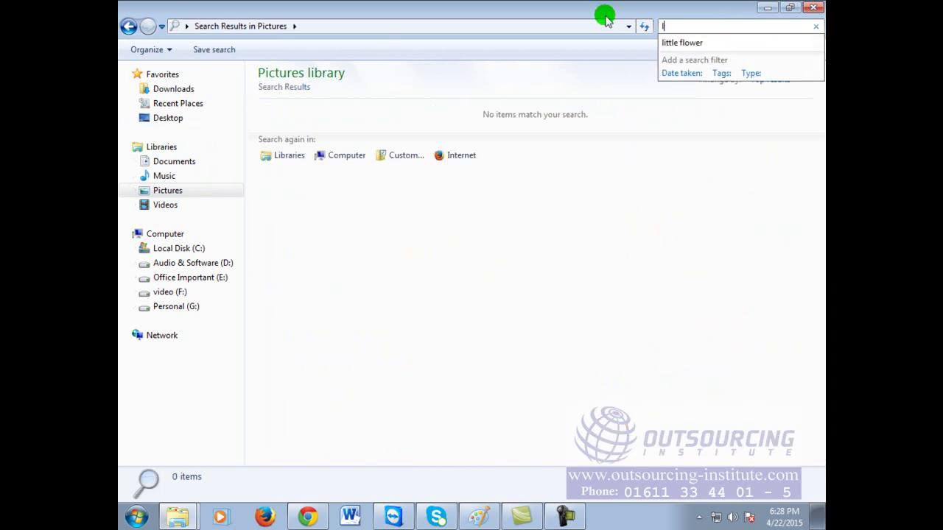
{"action": "left_click", "coordinate": [165, 205]}
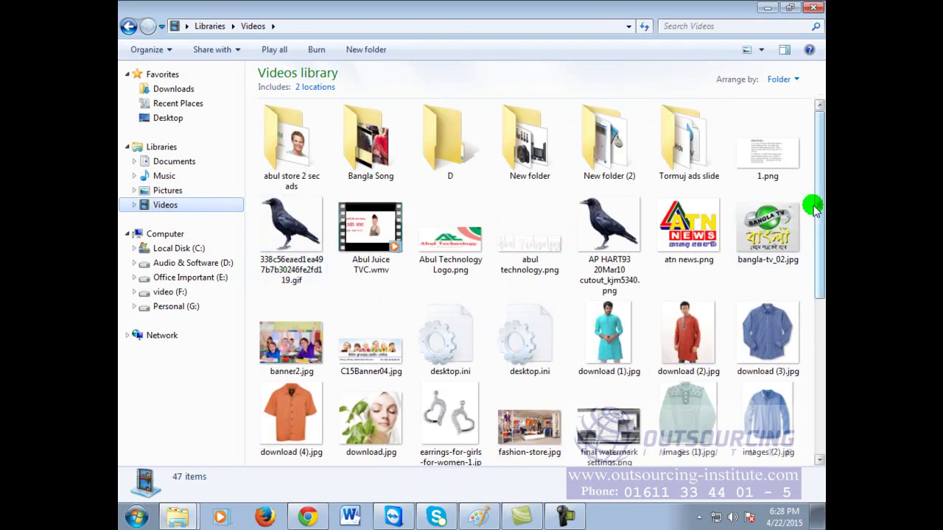
Step: After Word fails to convert C15Banner04.jpg, open the banner in Paint through Open with
{"action": "double_click", "coordinate": [371, 339]}
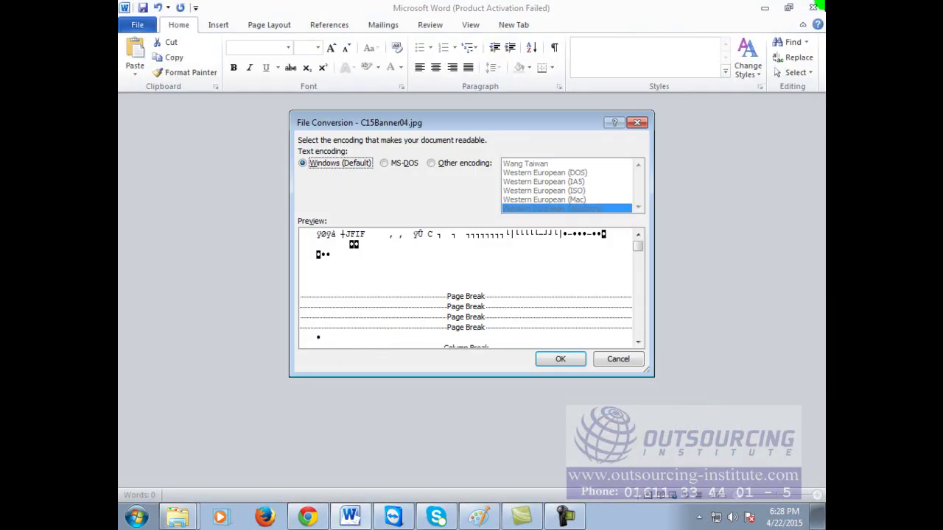
{"action": "left_click", "coordinate": [607, 359]}
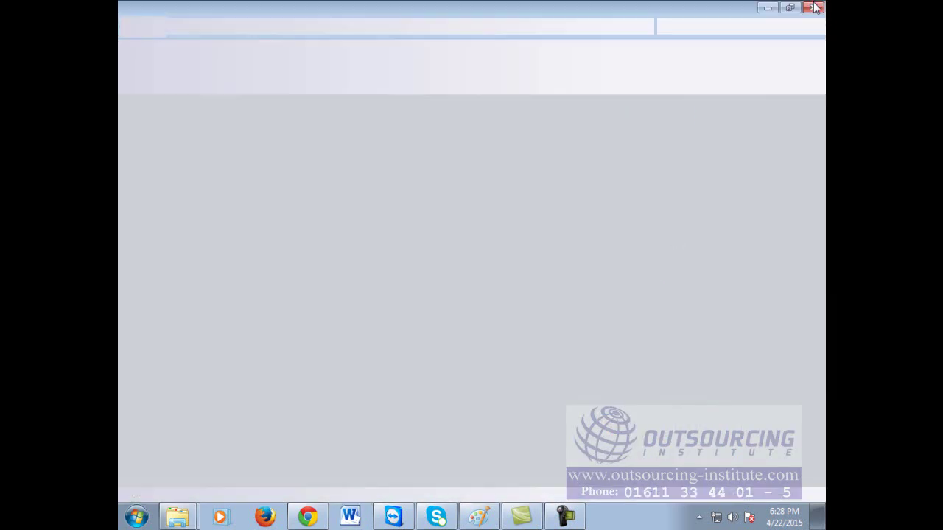
{"action": "left_click", "coordinate": [815, 8]}
{"action": "right_click", "coordinate": [354, 318]}
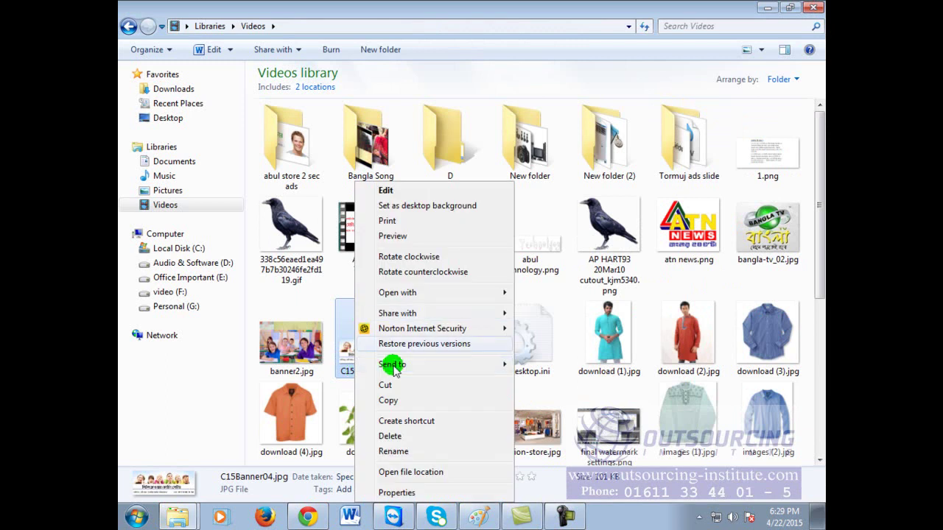
{"action": "mouse_move", "coordinate": [420, 293]}
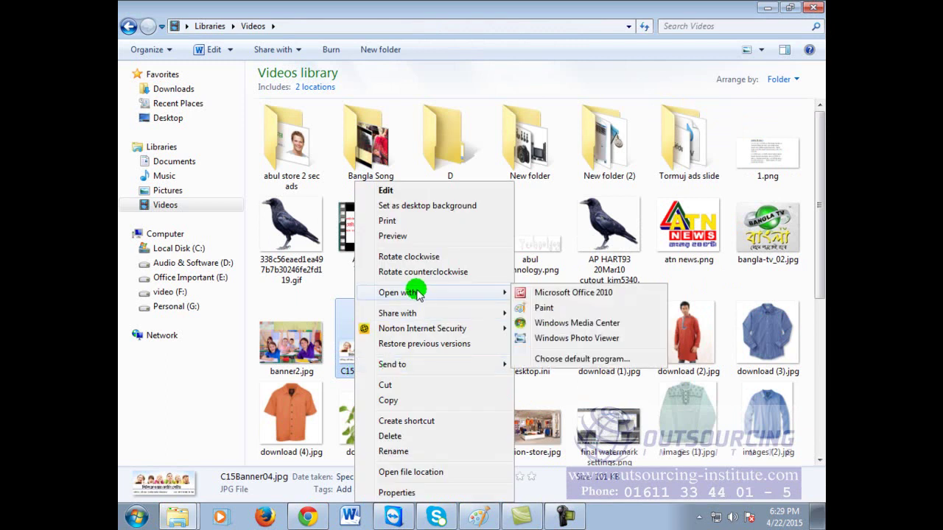
{"action": "left_click", "coordinate": [545, 309]}
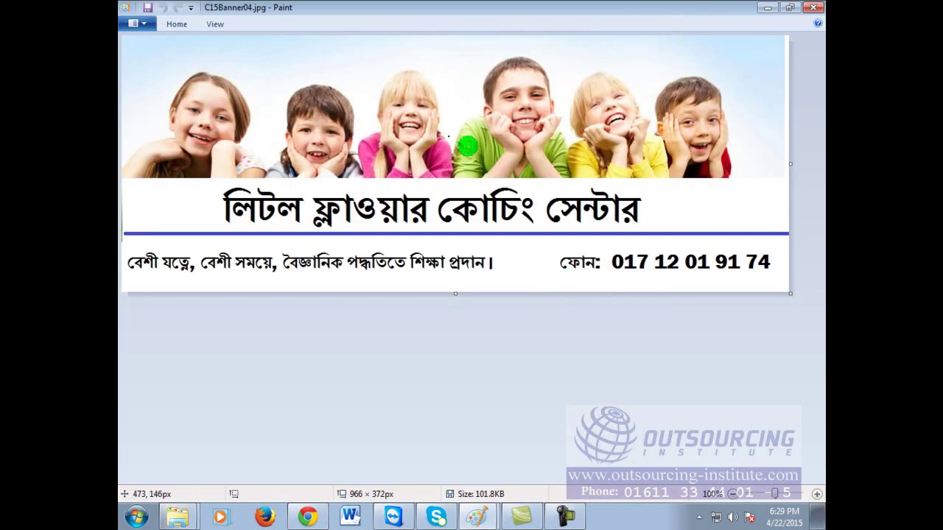
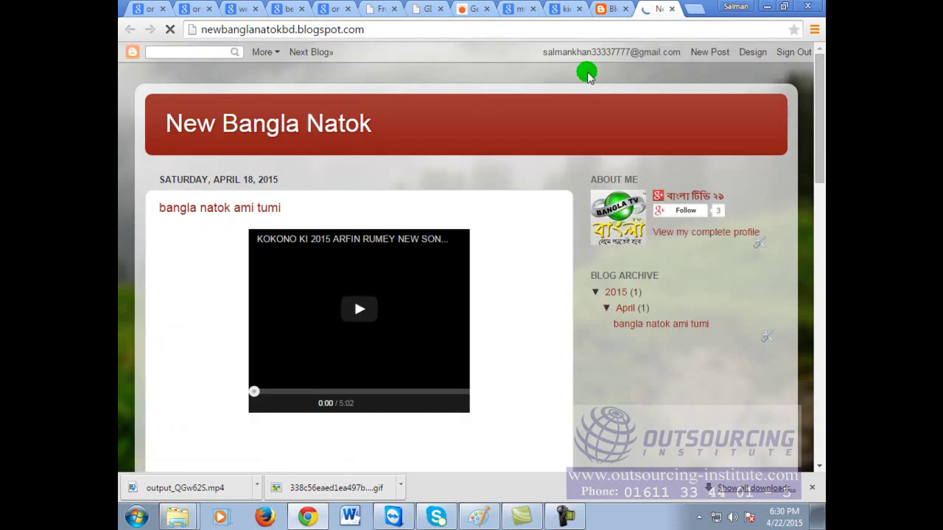
Step: On the Layout page, edit the Header gadget and choose C15Banner04.jpg as the header image
{"action": "left_click", "coordinate": [753, 52]}
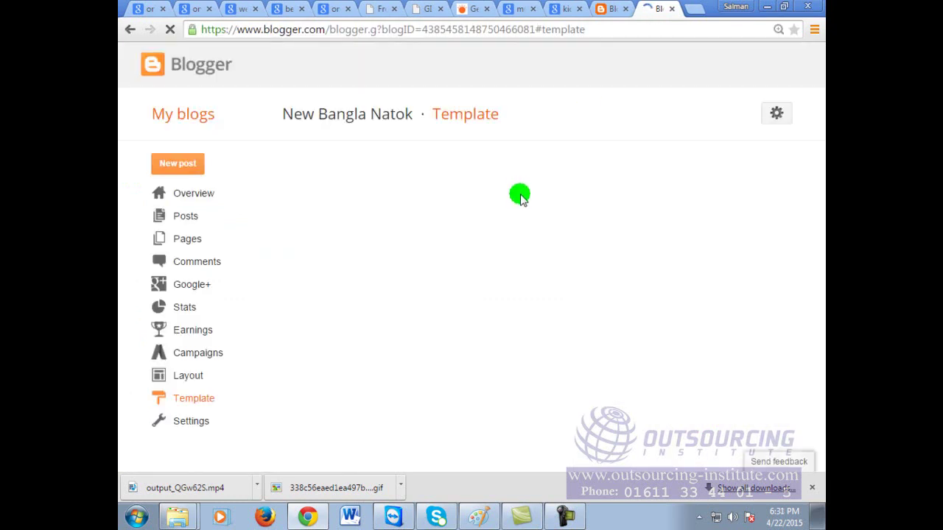
{"action": "left_click", "coordinate": [193, 376]}
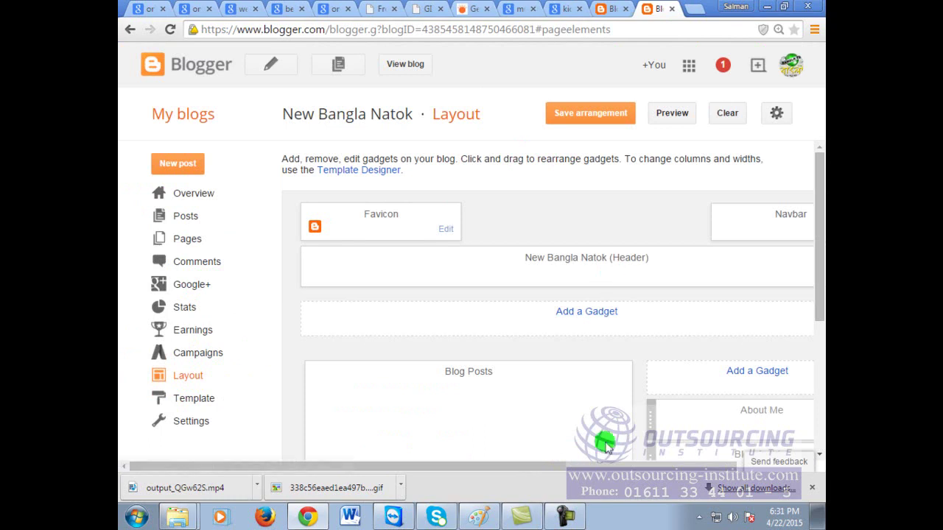
{"action": "left_click_drag", "start_coordinate": [596, 467], "coordinate": [664, 467]}
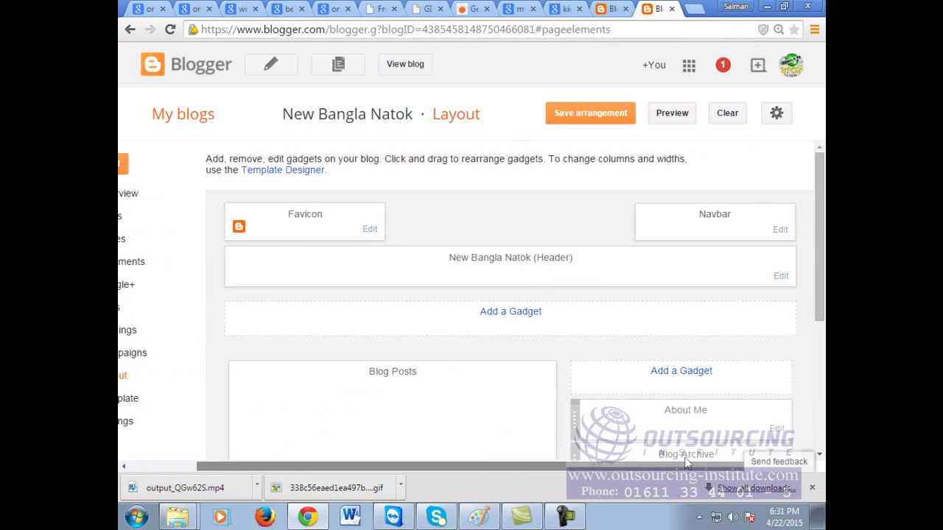
{"action": "left_click", "coordinate": [781, 276]}
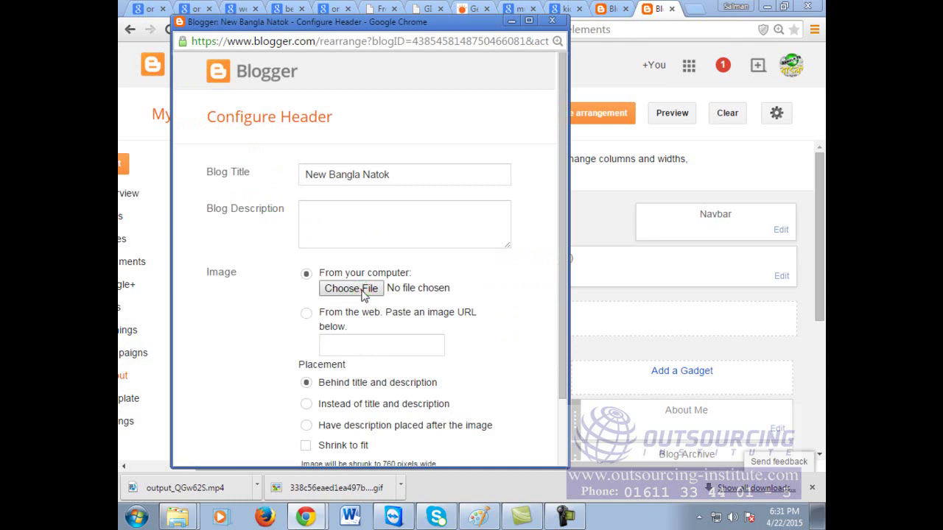
{"action": "left_click", "coordinate": [361, 292]}
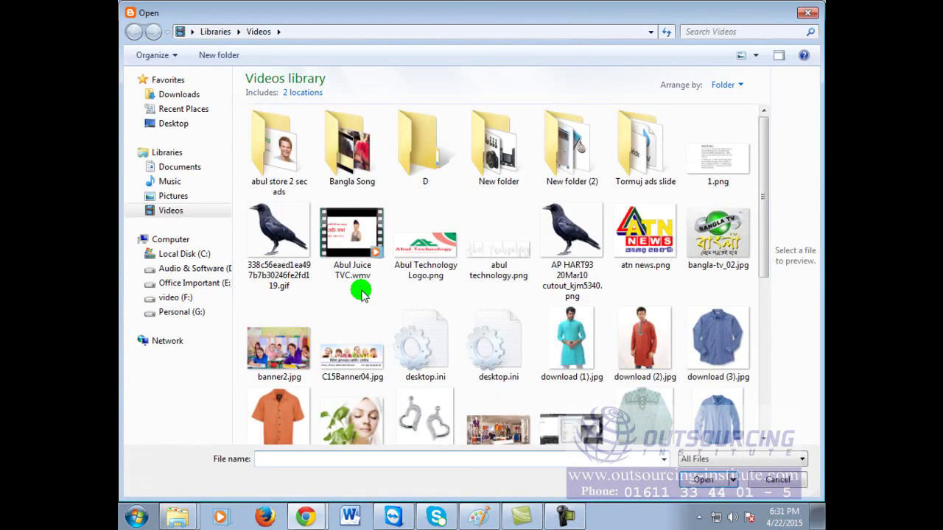
{"action": "double_click", "coordinate": [352, 357]}
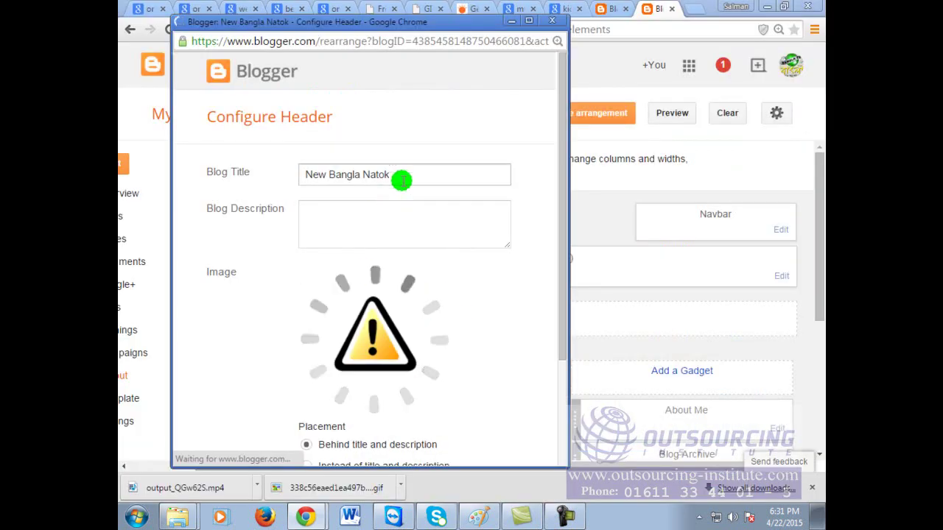
Step: Clear the old blog title and set the banner to show instead of title and description
{"action": "left_click_drag", "start_coordinate": [401, 180], "coordinate": [237, 155]}
{"action": "type", "text": "Litt"}
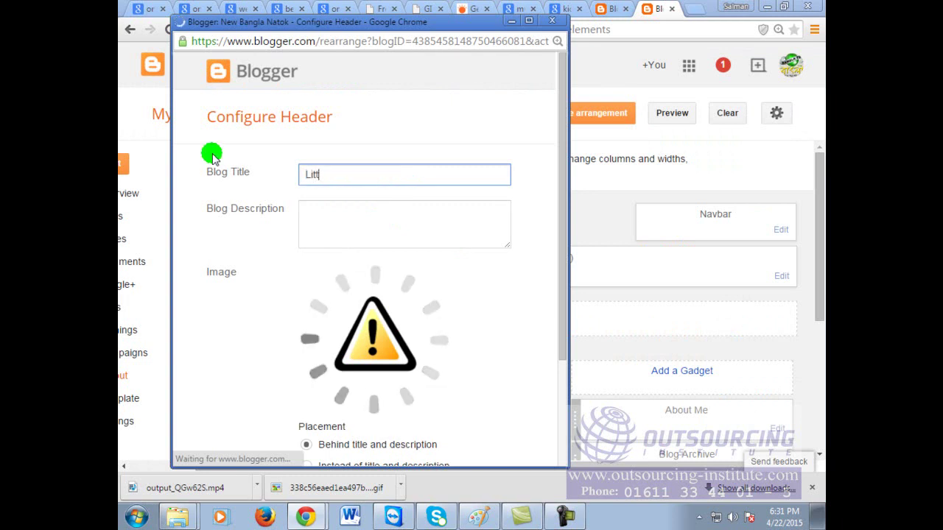
{"action": "key", "text": "BackSpace"}
{"action": "key", "text": "BackSpace"}
{"action": "key", "text": "BackSpace"}
{"action": "key", "text": "BackSpace"}
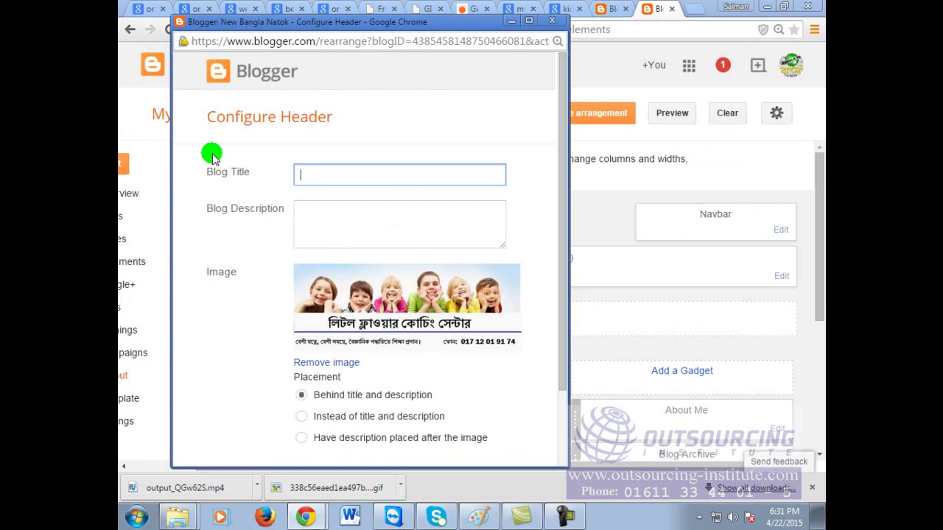
{"action": "left_click", "coordinate": [302, 417]}
{"action": "scroll", "coordinate": [406, 381], "scroll_direction": "down", "scroll_amount": 2}
{"action": "left_click", "coordinate": [245, 442]}
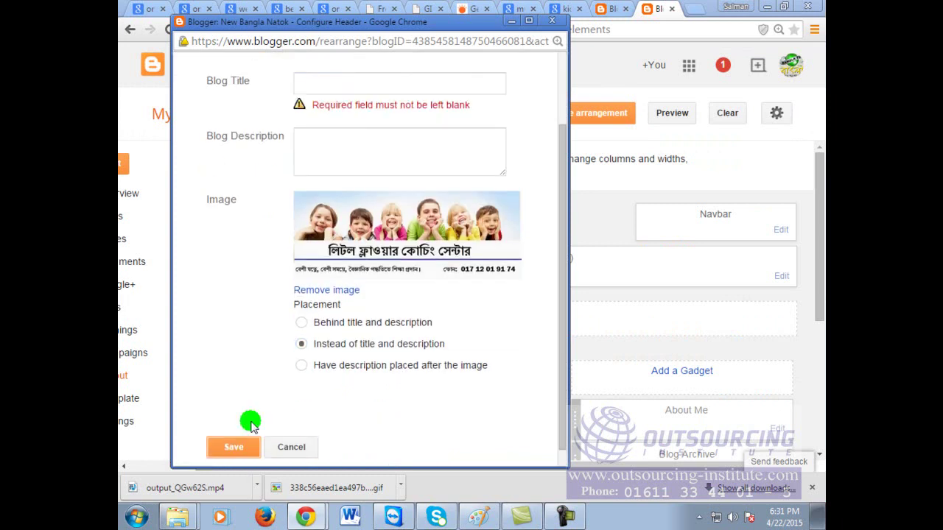
Step: Fill in title 'er' and description 'rert', save the header, and save the arrangement
{"action": "left_click", "coordinate": [341, 79]}
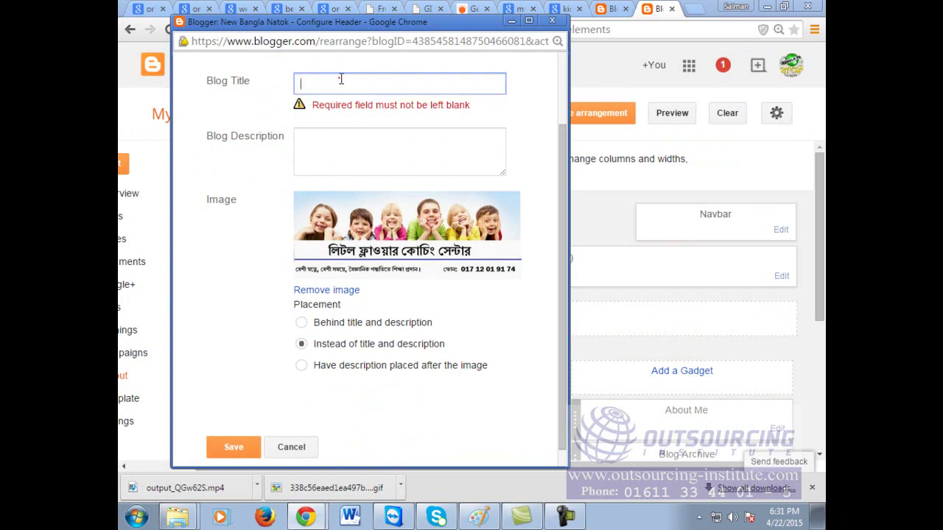
{"action": "left_click", "coordinate": [334, 154]}
{"action": "type", "text": "rert"}
{"action": "left_click", "coordinate": [238, 446]}
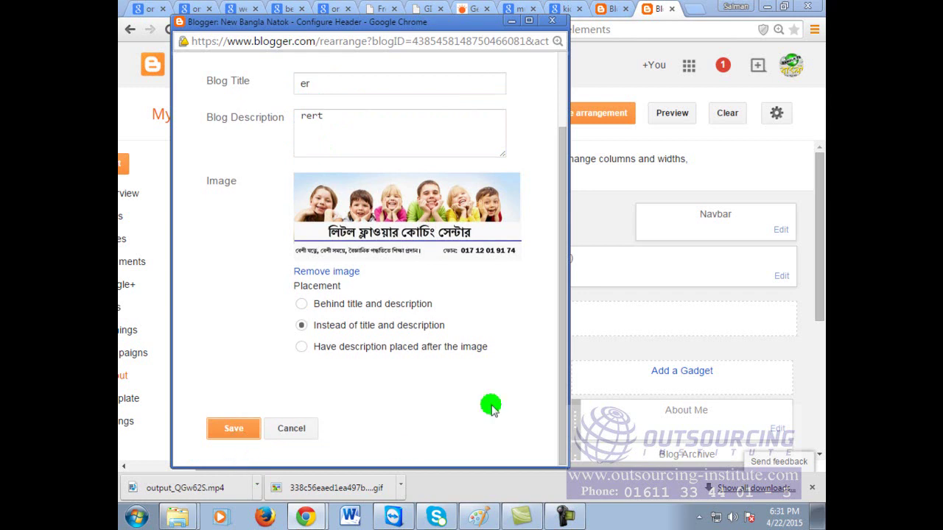
{"action": "left_click", "coordinate": [229, 429]}
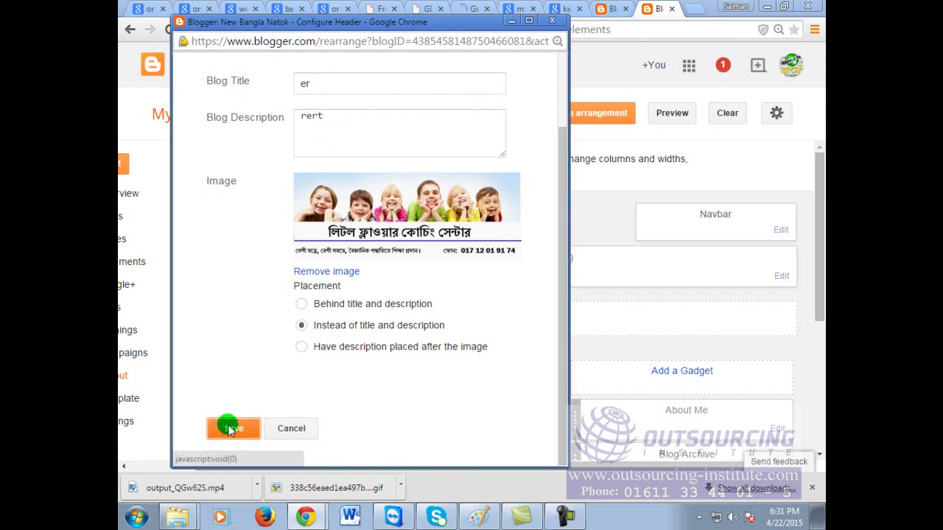
{"action": "left_click", "coordinate": [601, 118]}
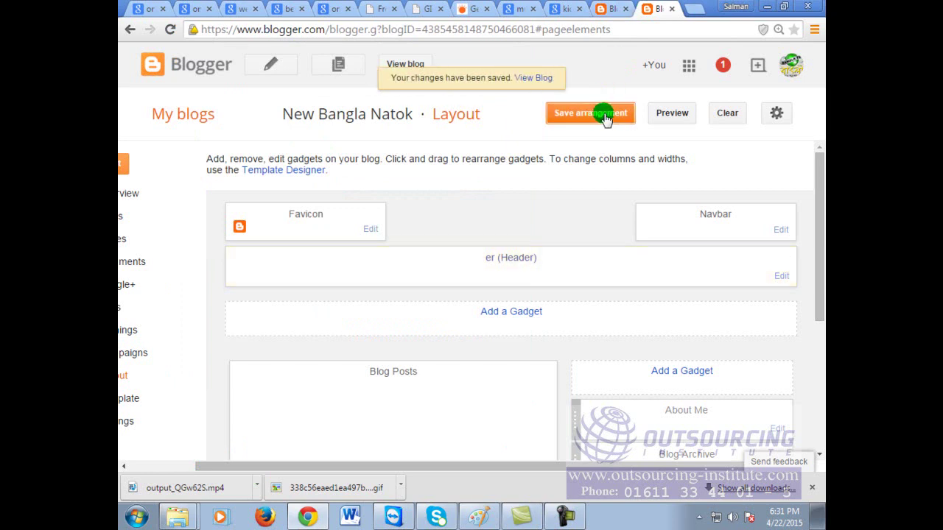
Step: View the live New Bangla Natok blog and scroll to check the coaching-centre banner header
{"action": "left_click", "coordinate": [406, 64]}
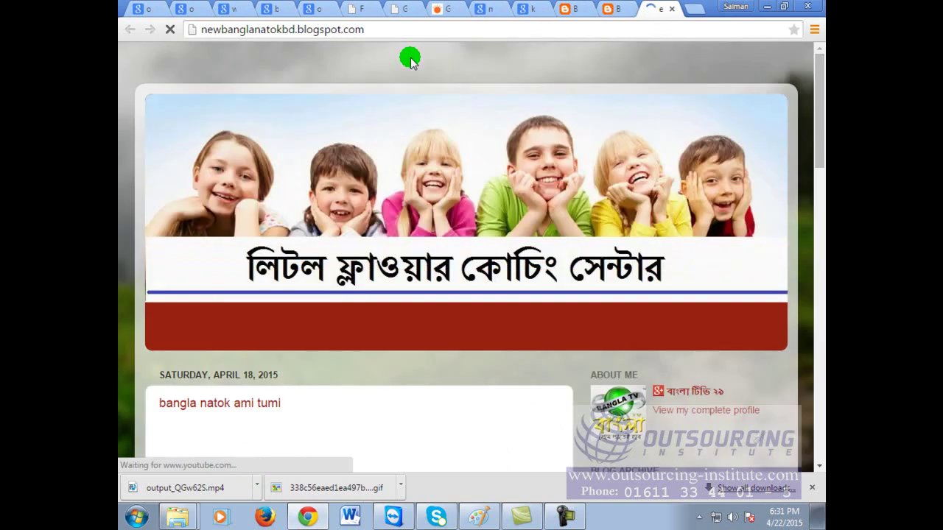
{"action": "left_click", "coordinate": [431, 25]}
{"action": "left_click", "coordinate": [431, 25]}
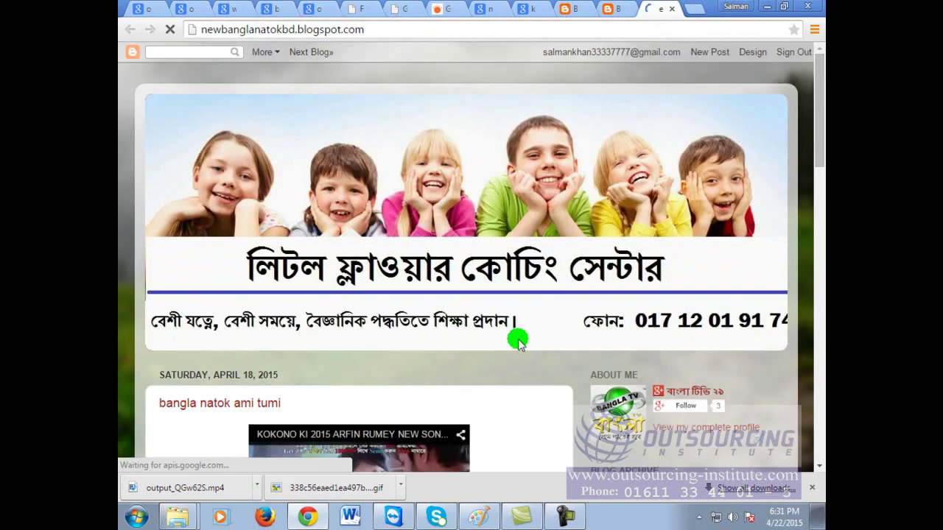
{"action": "scroll", "coordinate": [654, 389], "scroll_direction": "down", "scroll_amount": 1}
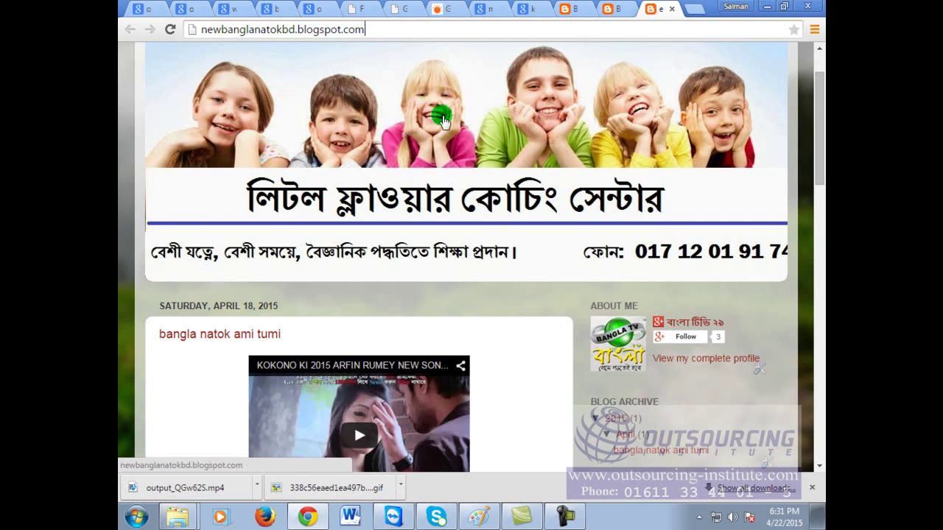
{"action": "scroll", "coordinate": [525, 391], "scroll_direction": "up", "scroll_amount": 1}
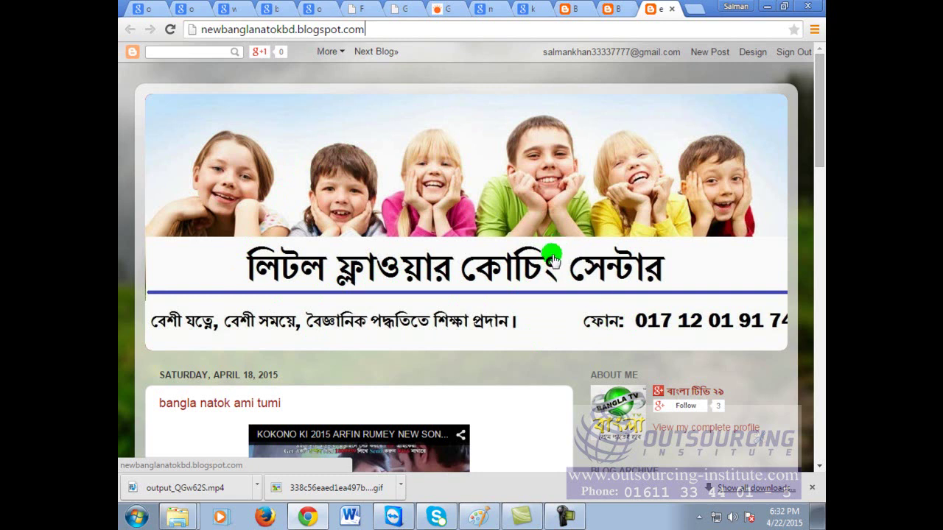
Step: Search Google Images for 'web site banner for technology compay'
{"action": "left_click", "coordinate": [613, 9]}
{"action": "left_click", "coordinate": [603, 28]}
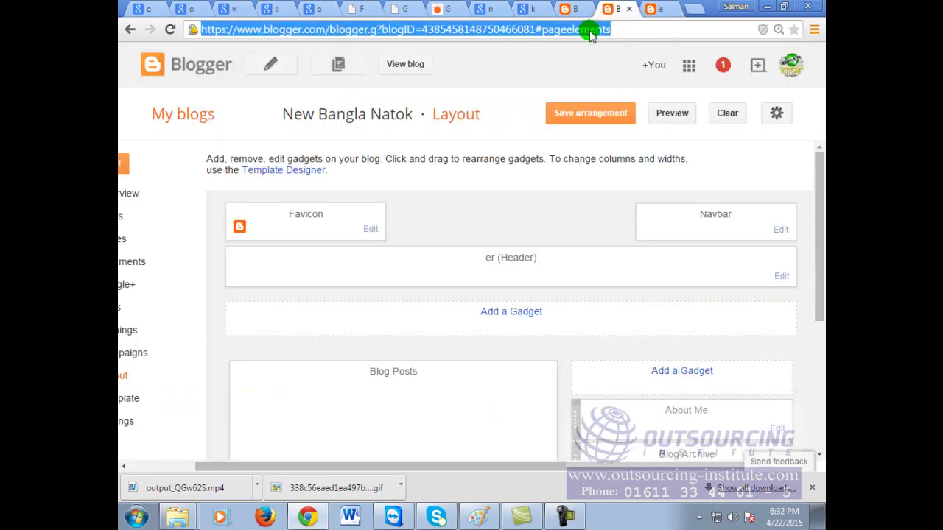
{"action": "left_click", "coordinate": [488, 8]}
{"action": "scroll", "coordinate": [505, 284], "scroll_direction": "up", "scroll_amount": 10}
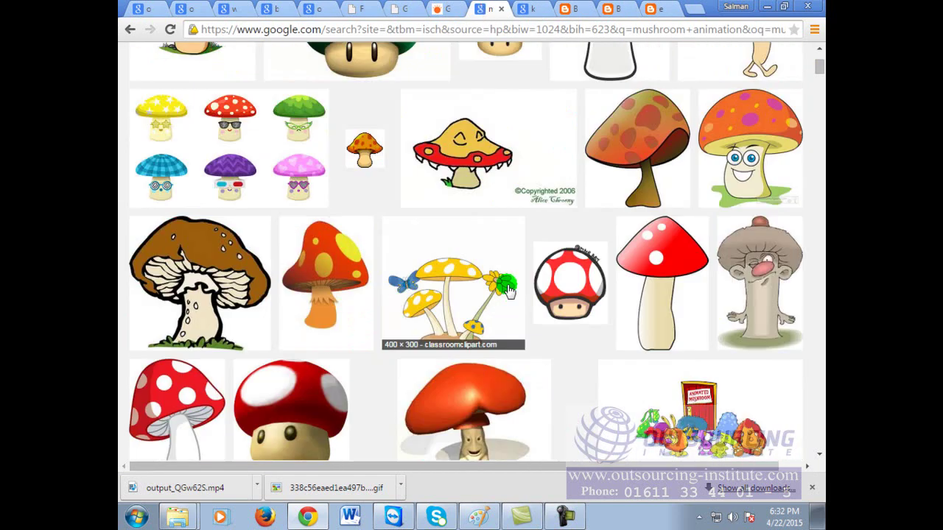
{"action": "triple_click", "coordinate": [330, 64]}
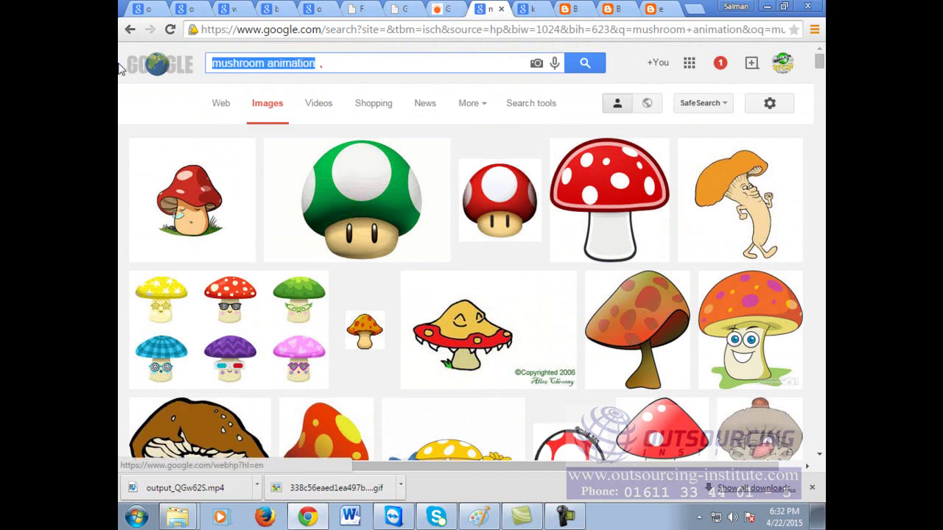
{"action": "type", "text": "we"}
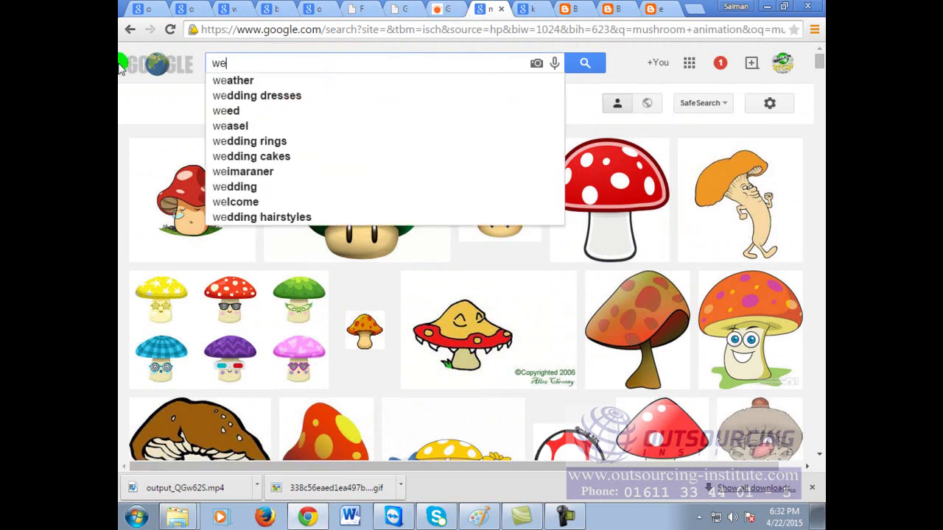
{"action": "type", "text": "b site banner for te"}
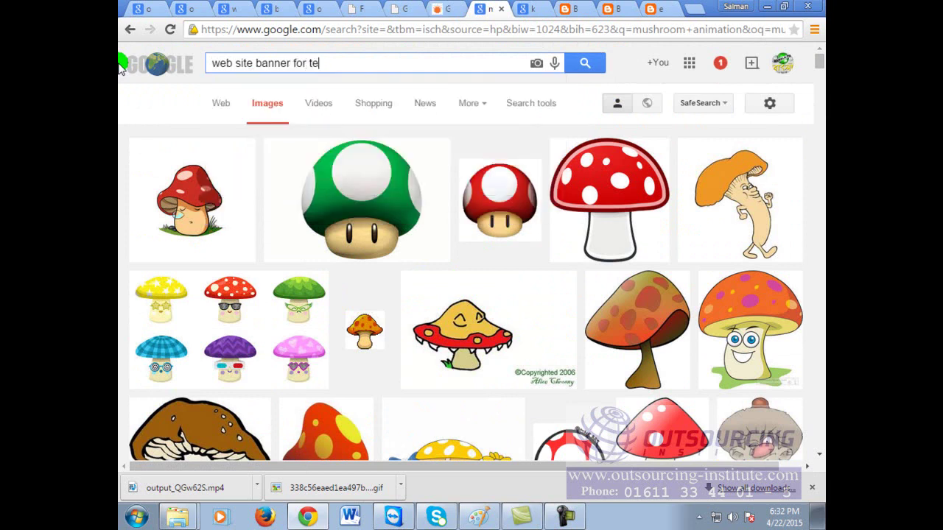
{"action": "type", "text": "chnology compay"}
{"action": "key", "text": "Return"}
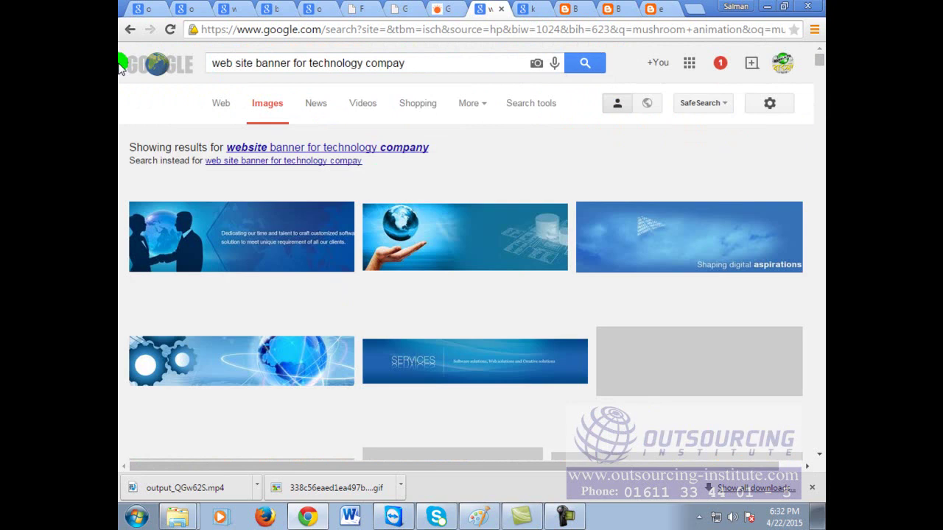
Step: Scroll the results, open the blue WEB banner preview, and copy the image
{"action": "scroll", "coordinate": [634, 264], "scroll_direction": "down", "scroll_amount": 2}
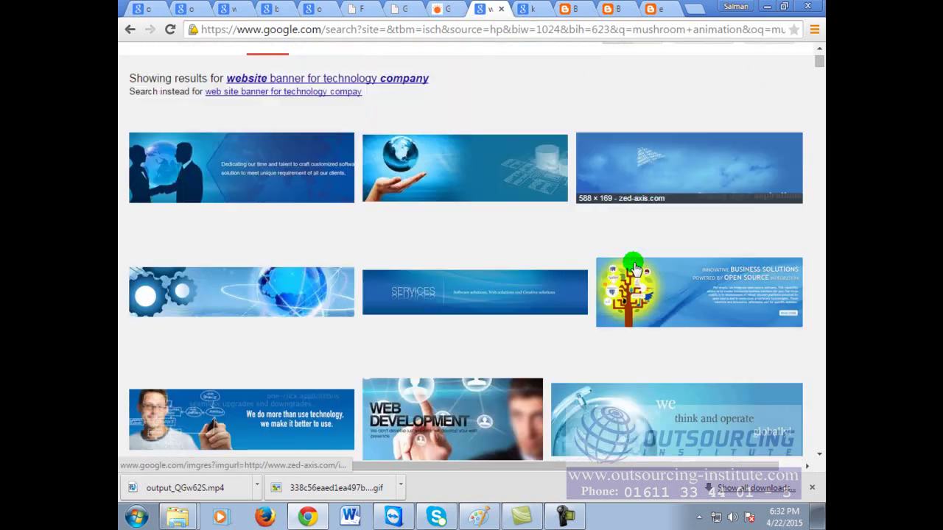
{"action": "scroll", "coordinate": [635, 266], "scroll_direction": "down", "scroll_amount": 2}
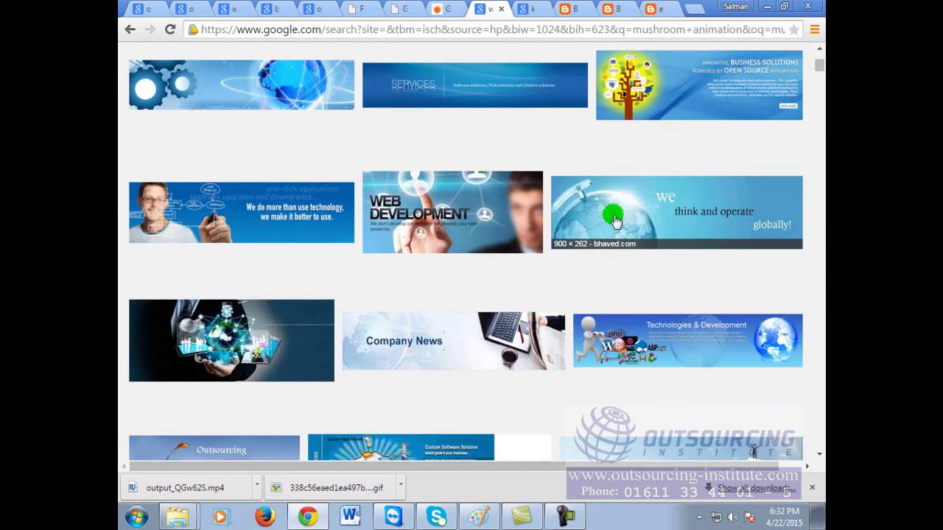
{"action": "scroll", "coordinate": [507, 261], "scroll_direction": "down", "scroll_amount": 3}
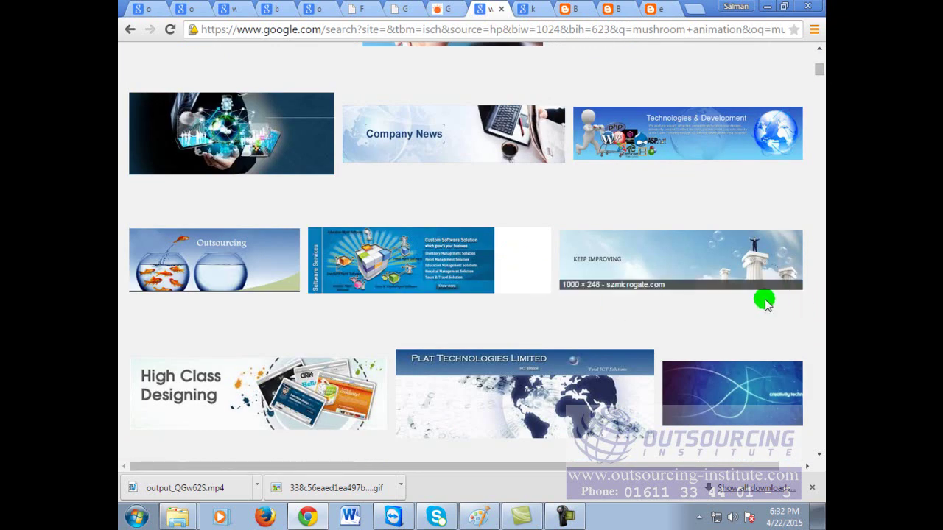
{"action": "scroll", "coordinate": [766, 303], "scroll_direction": "down", "scroll_amount": 2}
{"action": "scroll", "coordinate": [766, 302], "scroll_direction": "down", "scroll_amount": 6}
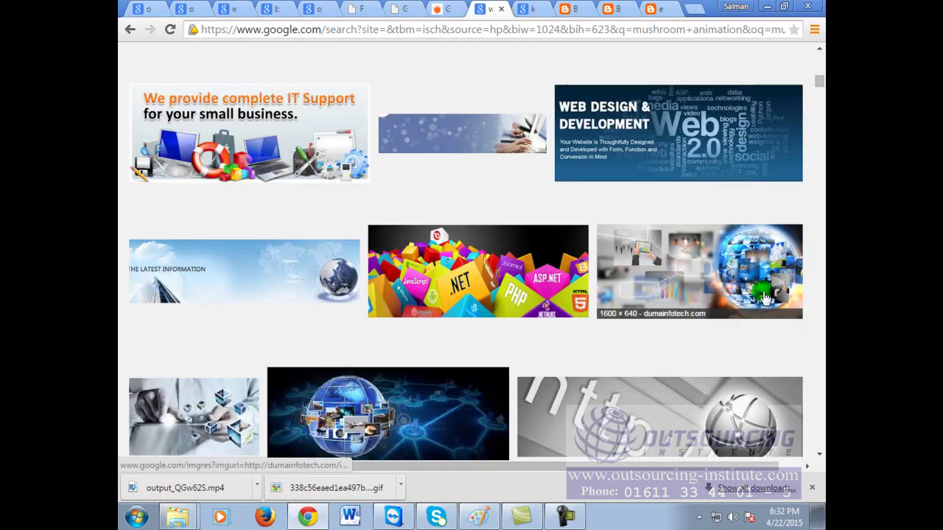
{"action": "scroll", "coordinate": [766, 299], "scroll_direction": "down", "scroll_amount": 2}
{"action": "scroll", "coordinate": [758, 291], "scroll_direction": "down", "scroll_amount": 3}
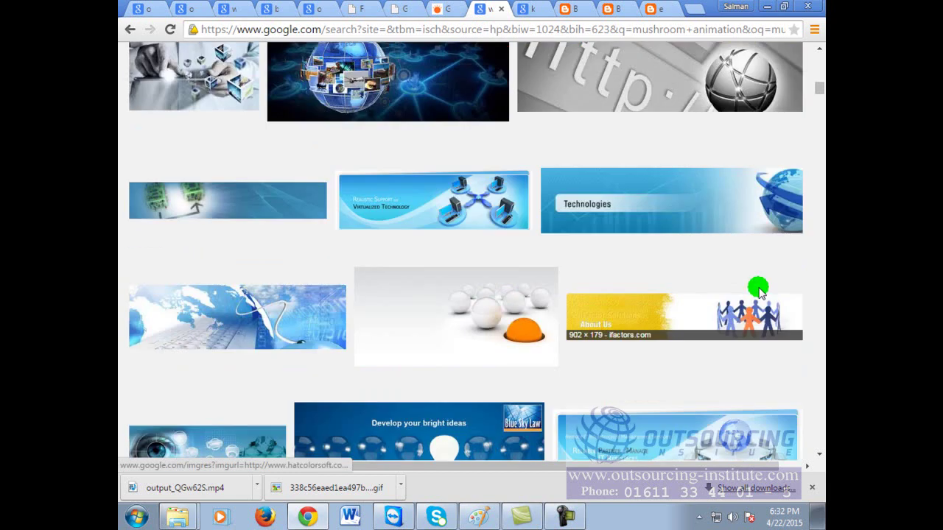
{"action": "scroll", "coordinate": [746, 258], "scroll_direction": "down", "scroll_amount": 3}
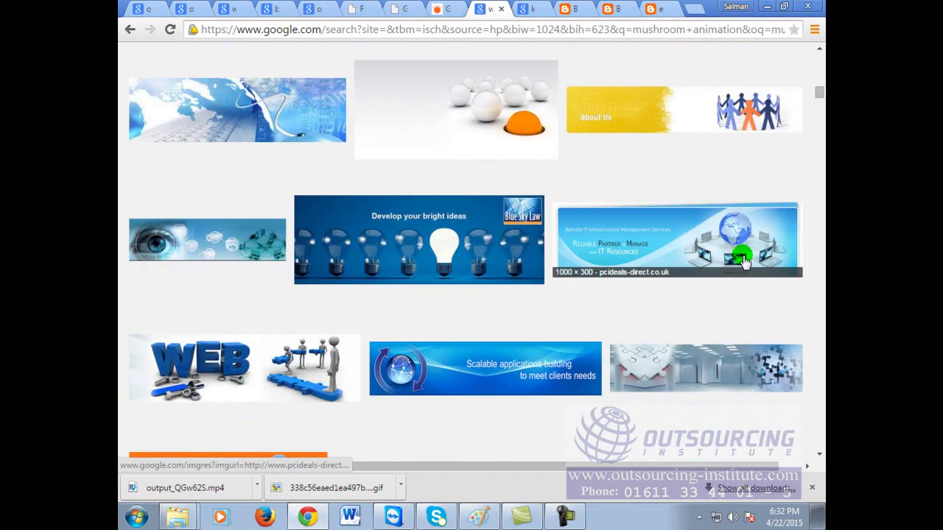
{"action": "scroll", "coordinate": [744, 262], "scroll_direction": "down", "scroll_amount": 2}
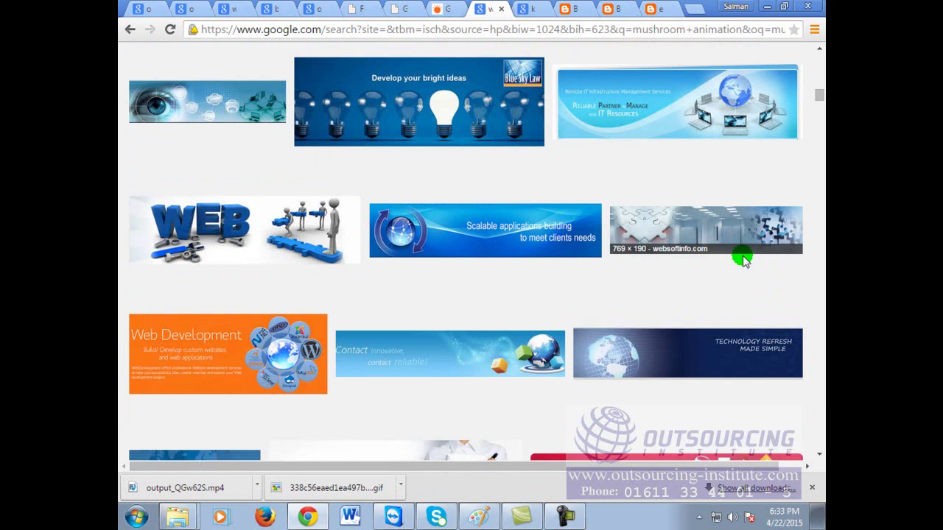
{"action": "left_click", "coordinate": [287, 221]}
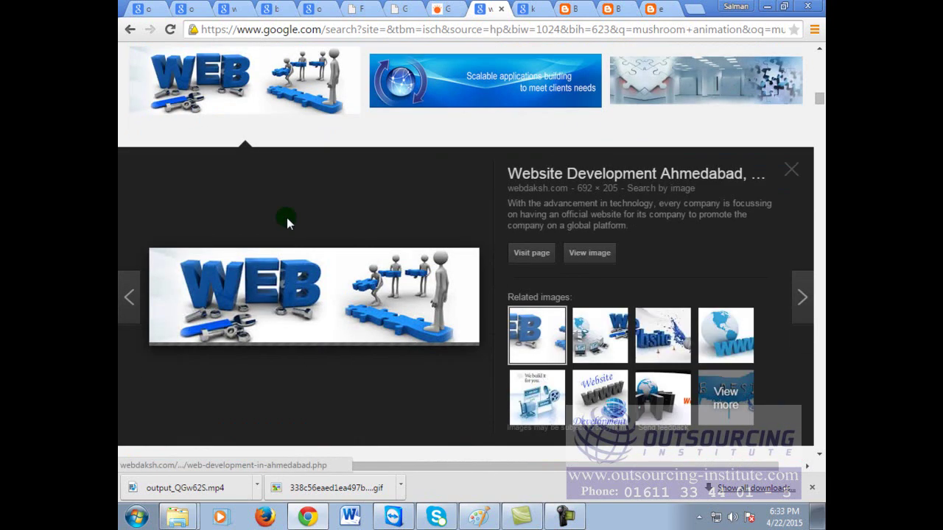
{"action": "right_click", "coordinate": [354, 303]}
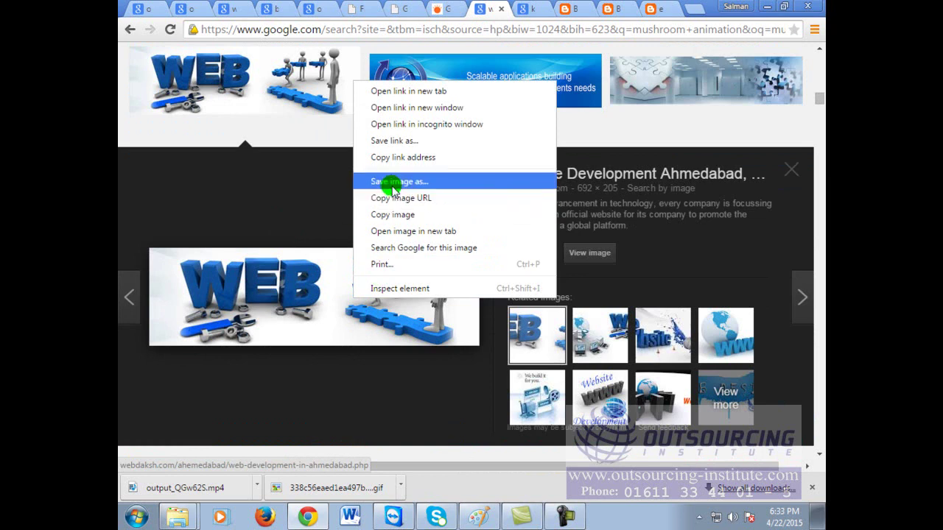
{"action": "left_click", "coordinate": [403, 214]}
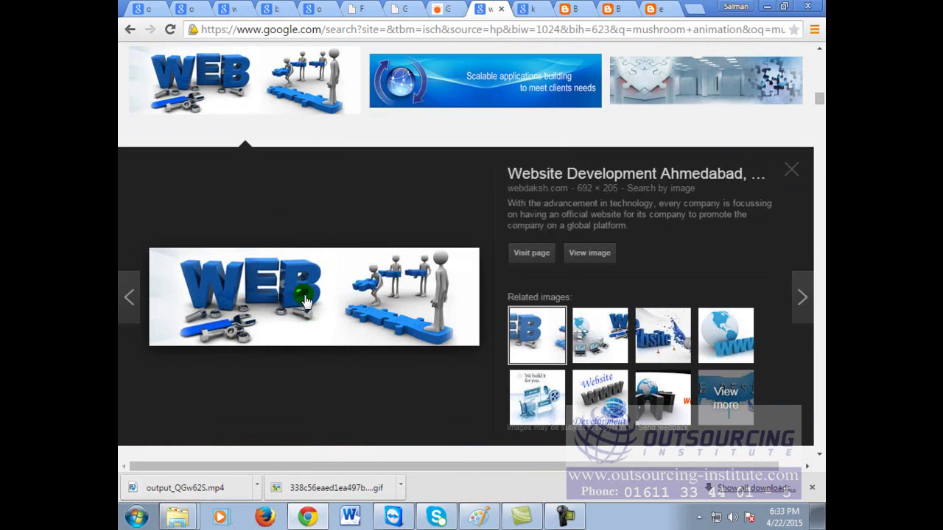
{"action": "left_click", "coordinate": [136, 518]}
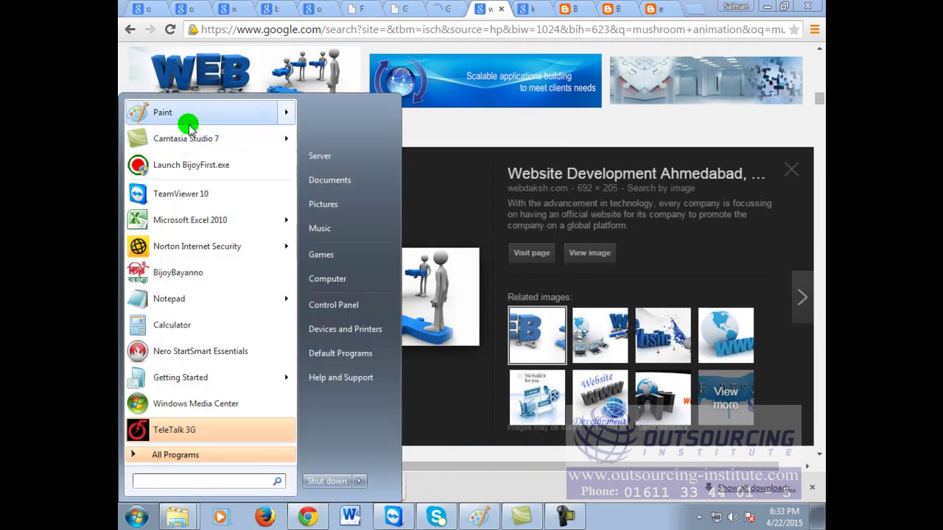
Step: Paste the WEB banner into a new Paint canvas and stretch it to about 971 × 205 px
{"action": "left_click", "coordinate": [189, 122]}
{"action": "key", "text": "ctrl+v"}
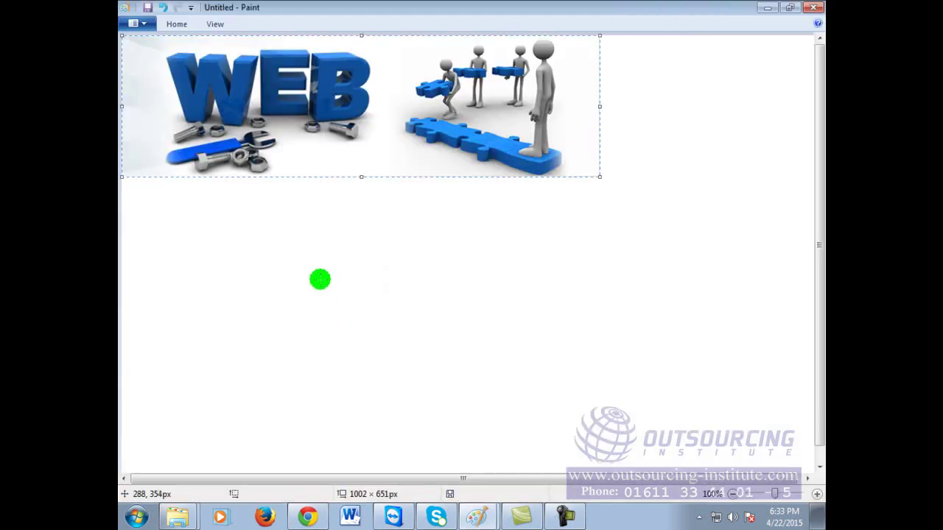
{"action": "left_click_drag", "start_coordinate": [414, 81], "coordinate": [488, 124]}
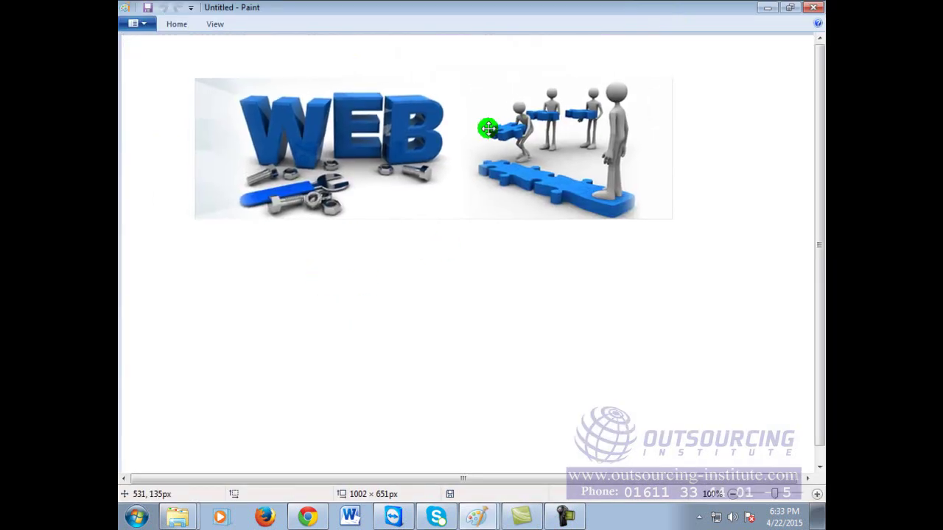
{"action": "left_click_drag", "start_coordinate": [677, 153], "coordinate": [800, 150]}
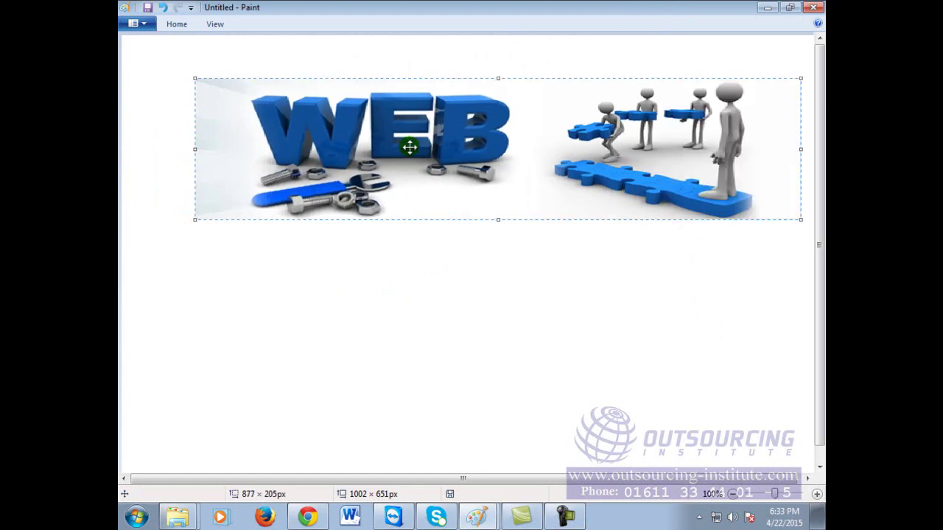
{"action": "left_click_drag", "start_coordinate": [193, 149], "coordinate": [130, 146]}
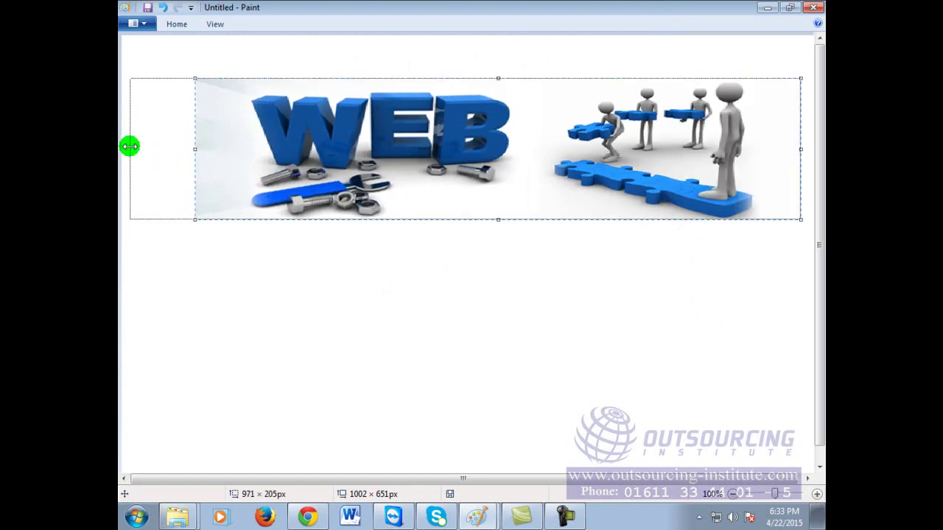
{"action": "left_click", "coordinate": [264, 283]}
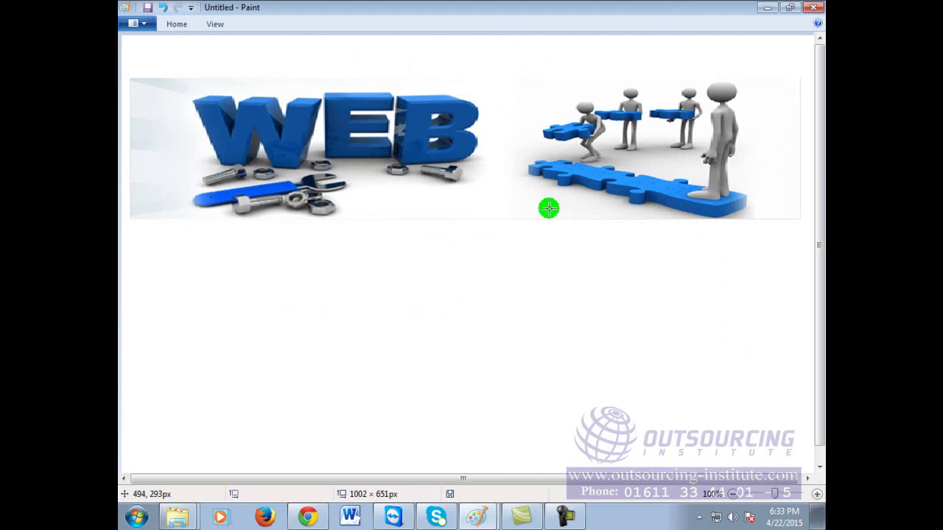
{"action": "left_click", "coordinate": [177, 25]}
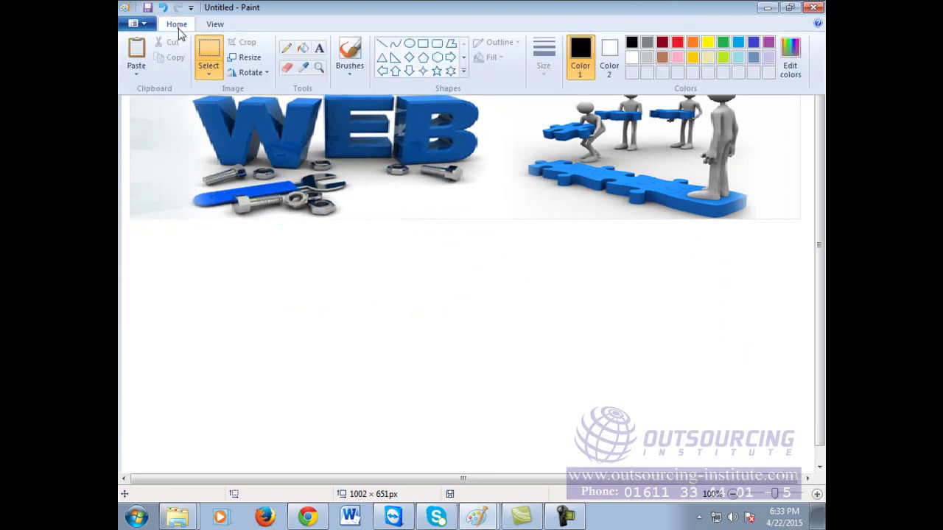
{"action": "left_click", "coordinate": [315, 48]}
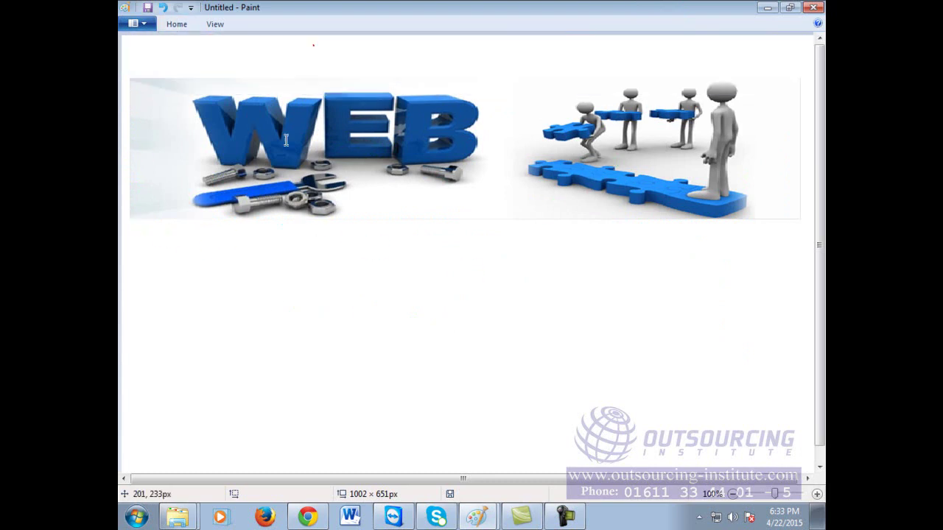
Step: Draw a wide, taller text box spanning the canvas beneath the banner and commit it
{"action": "left_click", "coordinate": [140, 265]}
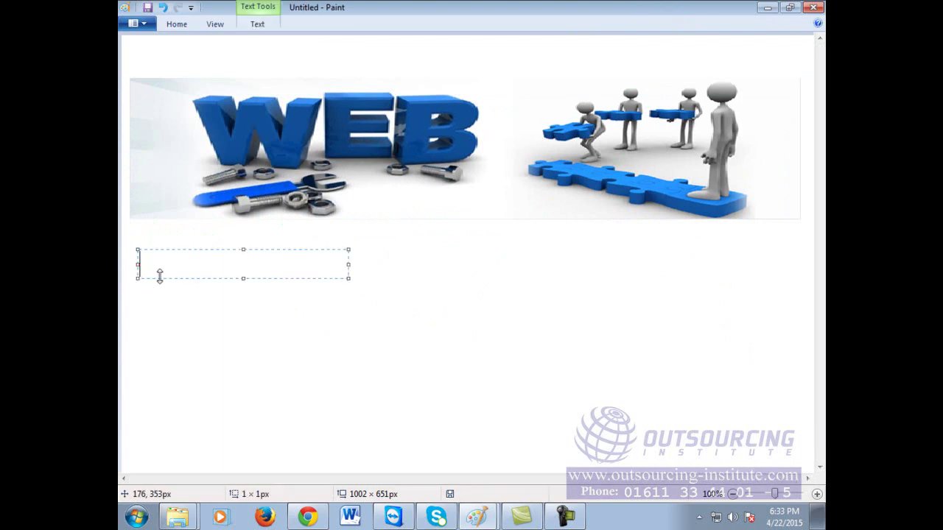
{"action": "mouse_move", "coordinate": [348, 263]}
{"action": "left_mouse_down"}
{"action": "mouse_move", "coordinate": [789, 251]}
{"action": "mouse_move", "coordinate": [788, 264]}
{"action": "left_mouse_up"}
{"action": "left_click_drag", "start_coordinate": [467, 251], "coordinate": [461, 224]}
{"action": "left_click_drag", "start_coordinate": [136, 249], "coordinate": [129, 249]}
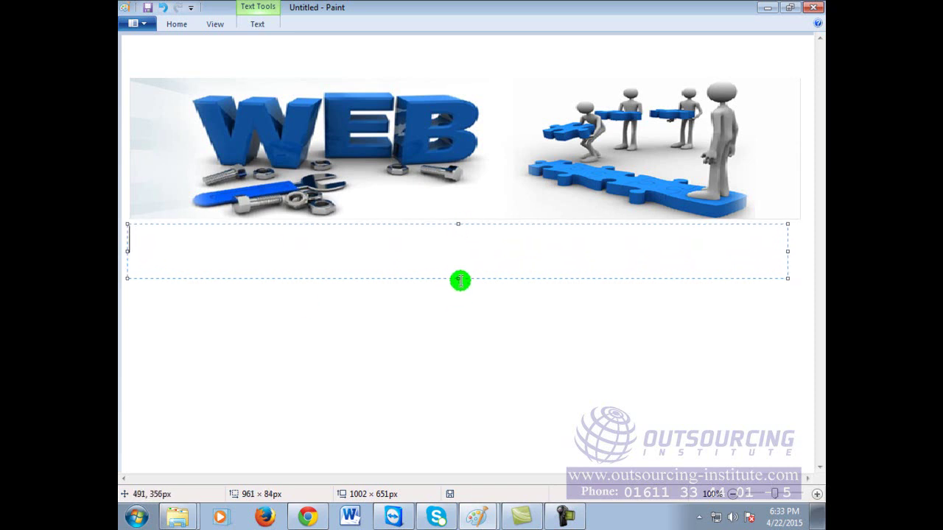
{"action": "left_click_drag", "start_coordinate": [458, 278], "coordinate": [459, 308]}
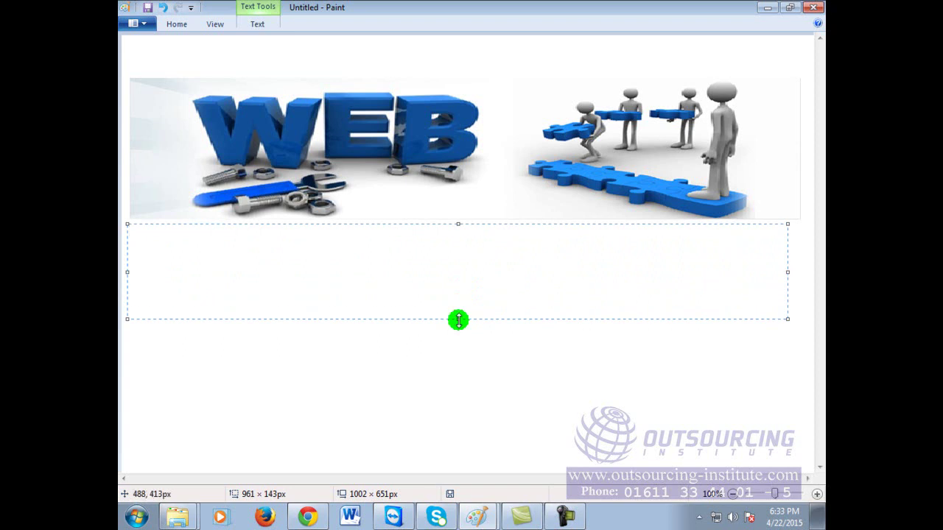
{"action": "left_click", "coordinate": [611, 365]}
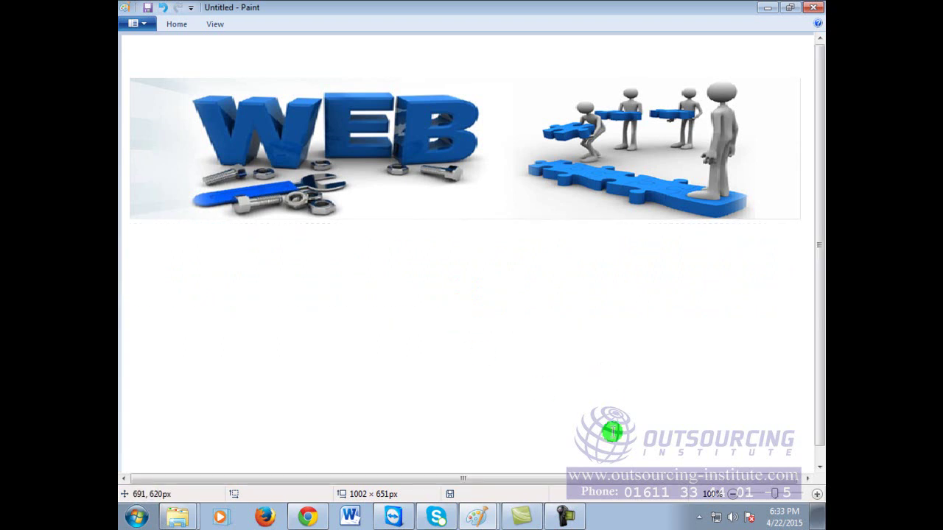
Step: Minimize Chrome and bring up the Videos library in Windows Explorer
{"action": "left_click", "coordinate": [318, 520]}
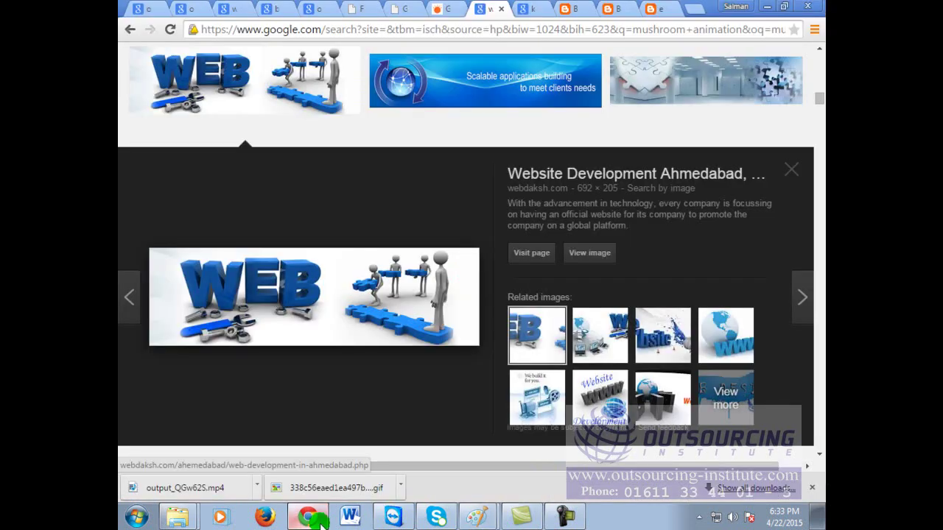
{"action": "left_click", "coordinate": [767, 9]}
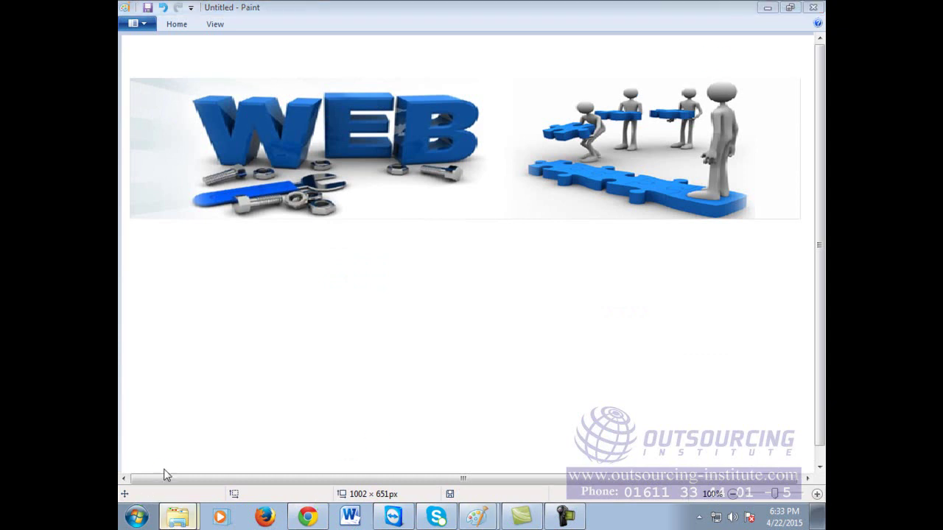
{"action": "left_click", "coordinate": [177, 517]}
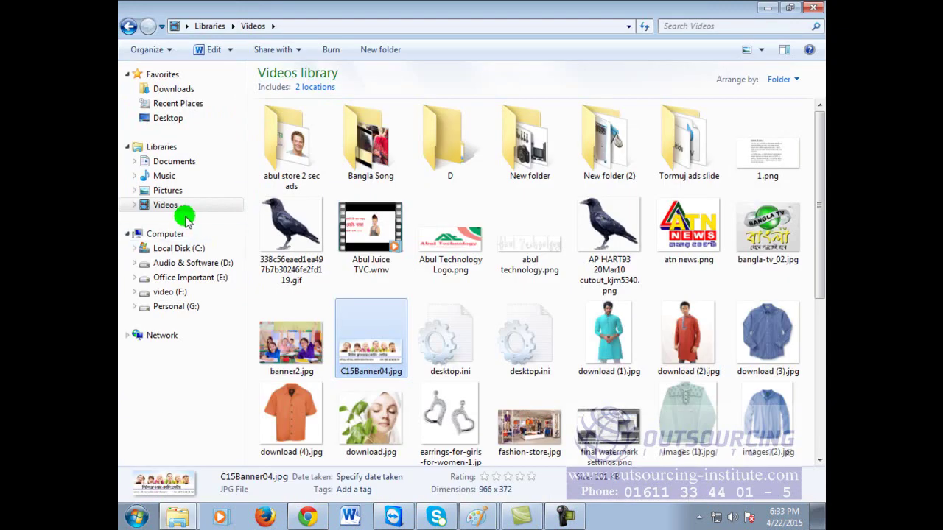
Step: Copy Abul Technology Logo.png and view it in Photo Viewer to open it with Paint
{"action": "left_click", "coordinate": [460, 247]}
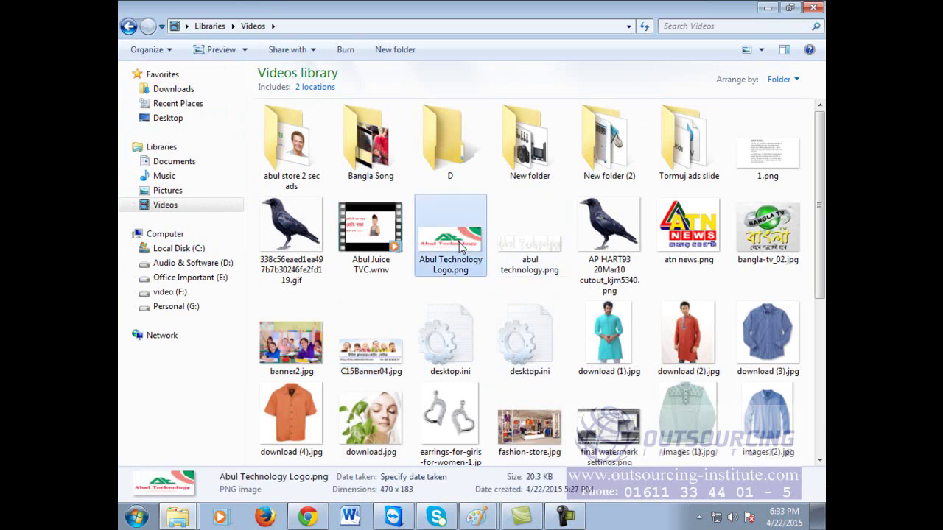
{"action": "right_click", "coordinate": [459, 247]}
{"action": "left_click", "coordinate": [516, 400]}
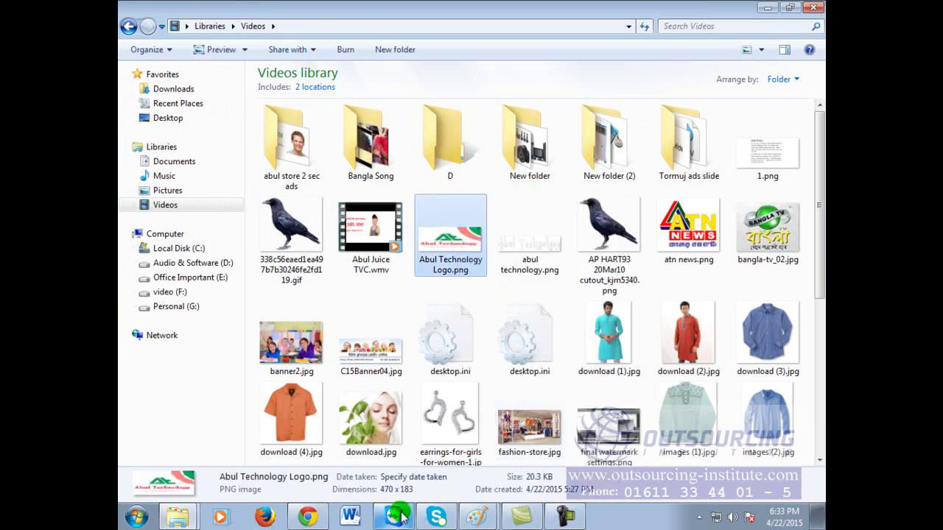
{"action": "double_click", "coordinate": [441, 253]}
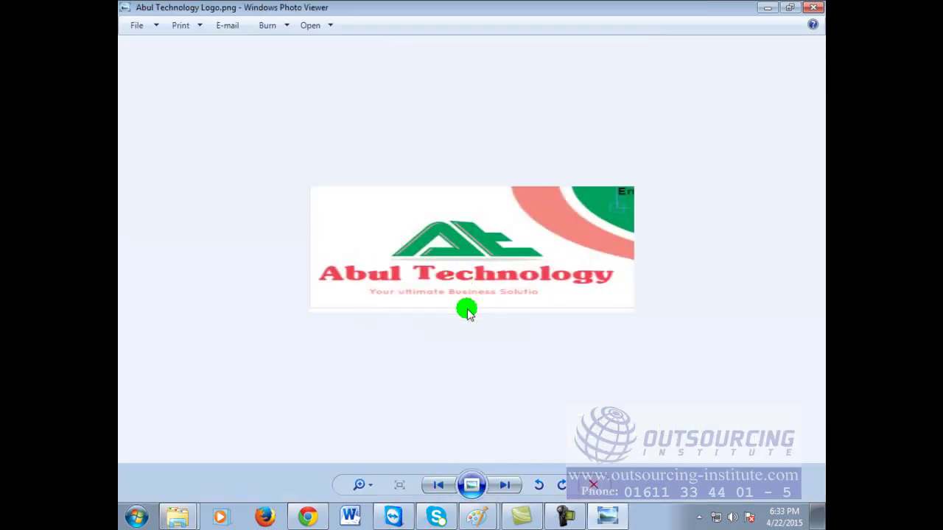
{"action": "left_click", "coordinate": [324, 26]}
Step: Open the logo in Paint, rectangle-select the whole logo artwork, and switch to the banner canvas
{"action": "left_click", "coordinate": [332, 40]}
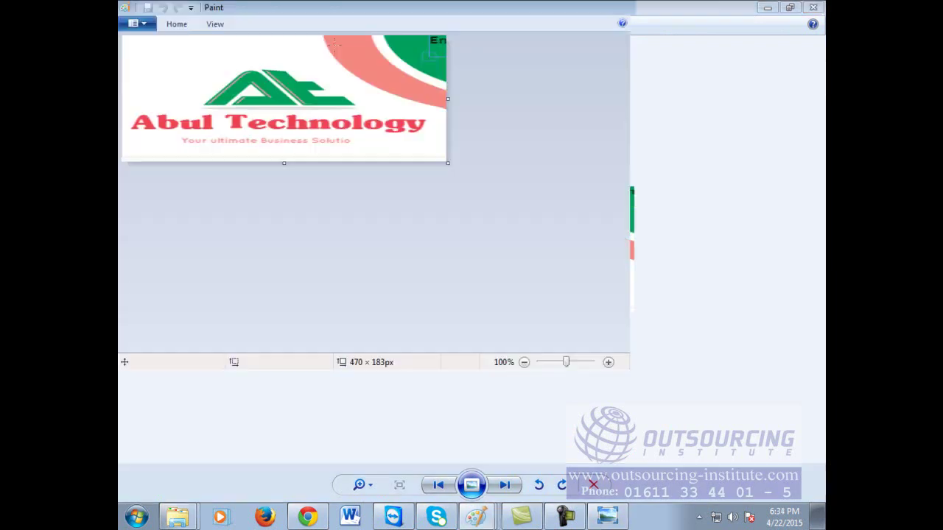
{"action": "left_click", "coordinate": [183, 24]}
{"action": "left_click", "coordinate": [206, 45]}
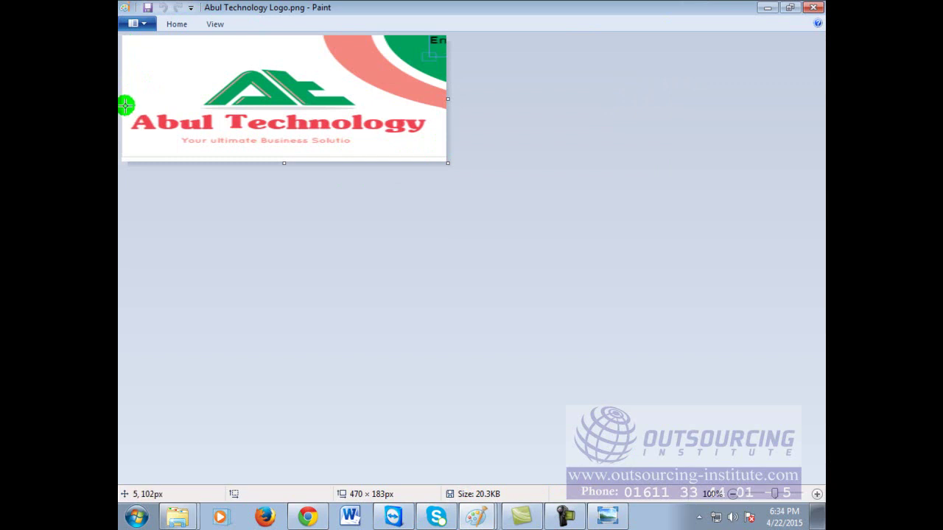
{"action": "left_click", "coordinate": [190, 58]}
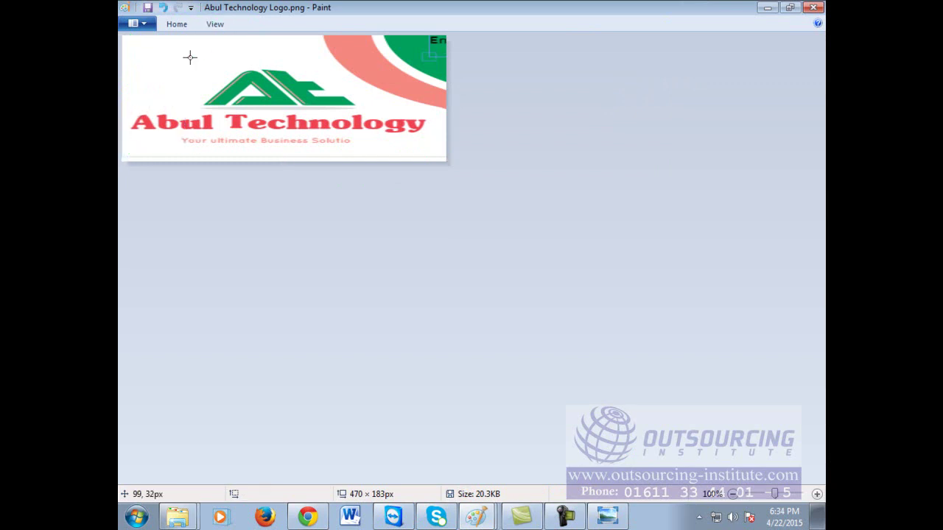
{"action": "left_click_drag", "start_coordinate": [125, 41], "coordinate": [443, 157]}
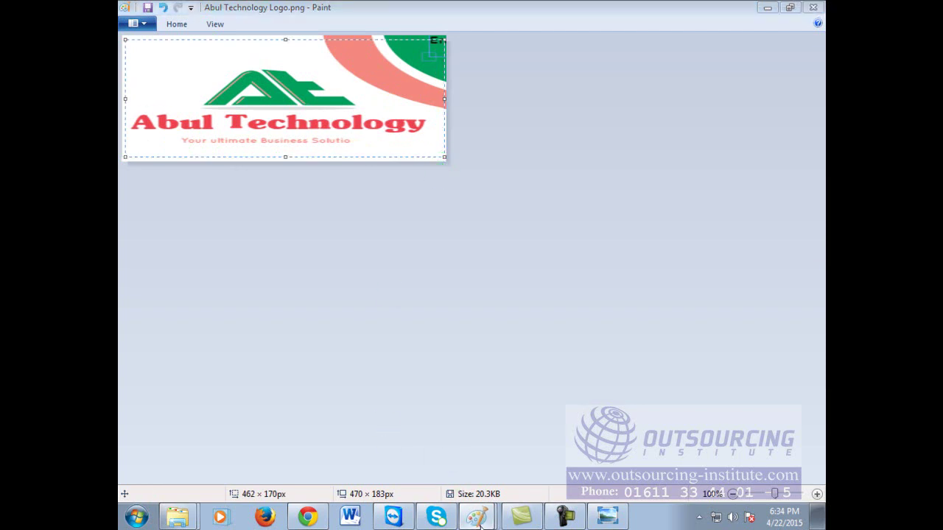
{"action": "left_click", "coordinate": [474, 461]}
Step: Paste the logo below the WEB banner and delete its red and green swoosh pieces
{"action": "left_click", "coordinate": [431, 337]}
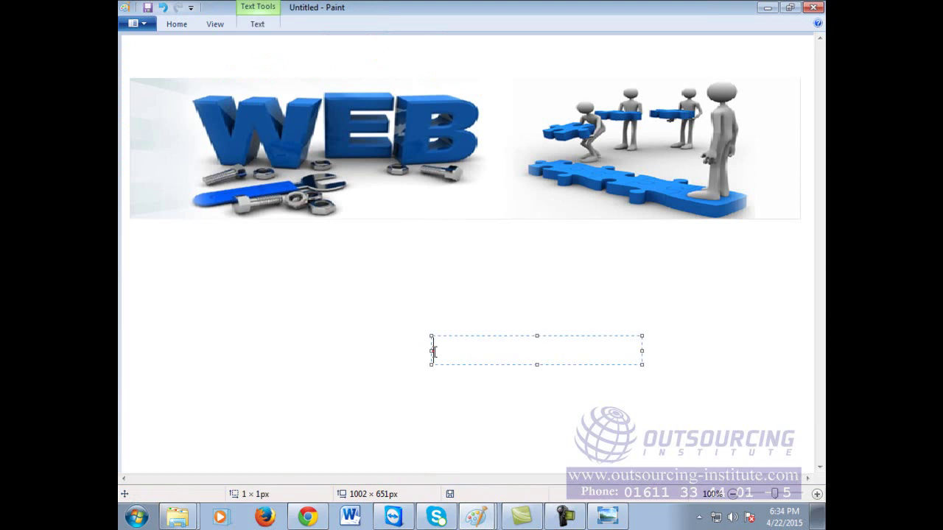
{"action": "left_click", "coordinate": [346, 327]}
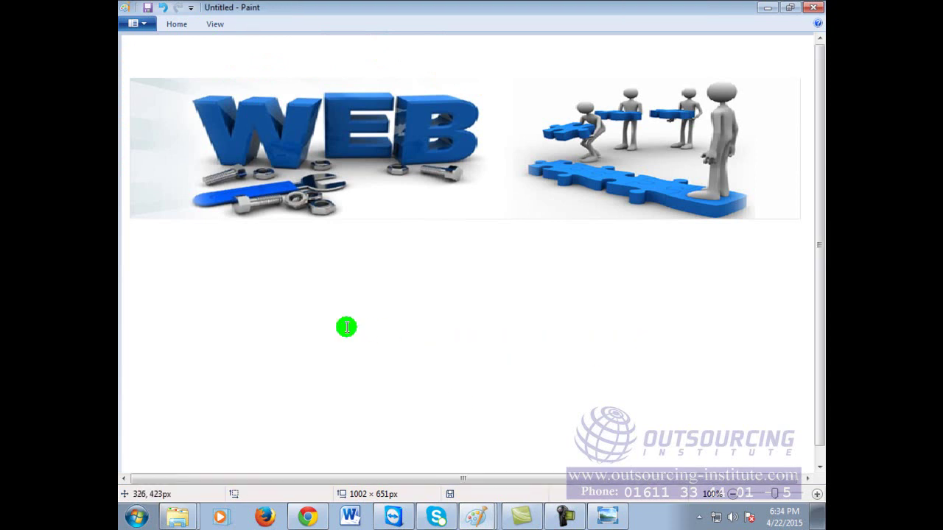
{"action": "key", "text": "ctrl+v"}
{"action": "left_click_drag", "start_coordinate": [330, 98], "coordinate": [451, 371]}
{"action": "left_click_drag", "start_coordinate": [441, 288], "coordinate": [602, 351]}
{"action": "key", "text": "Delete"}
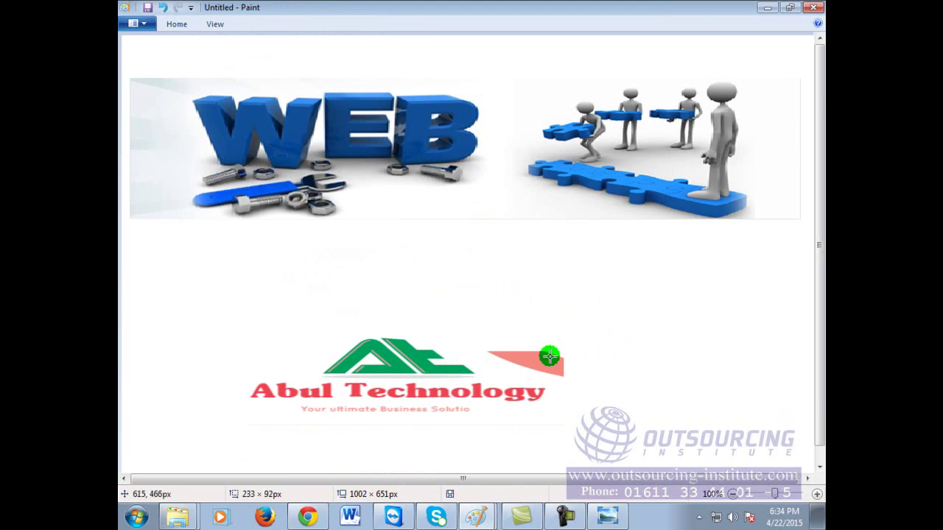
{"action": "mouse_move", "coordinate": [487, 330]}
{"action": "left_mouse_down"}
{"action": "mouse_move", "coordinate": [551, 370]}
{"action": "mouse_move", "coordinate": [595, 375]}
{"action": "left_mouse_up"}
{"action": "key", "text": "Delete"}
{"action": "left_click_drag", "start_coordinate": [540, 354], "coordinate": [586, 385]}
{"action": "key", "text": "Delete"}
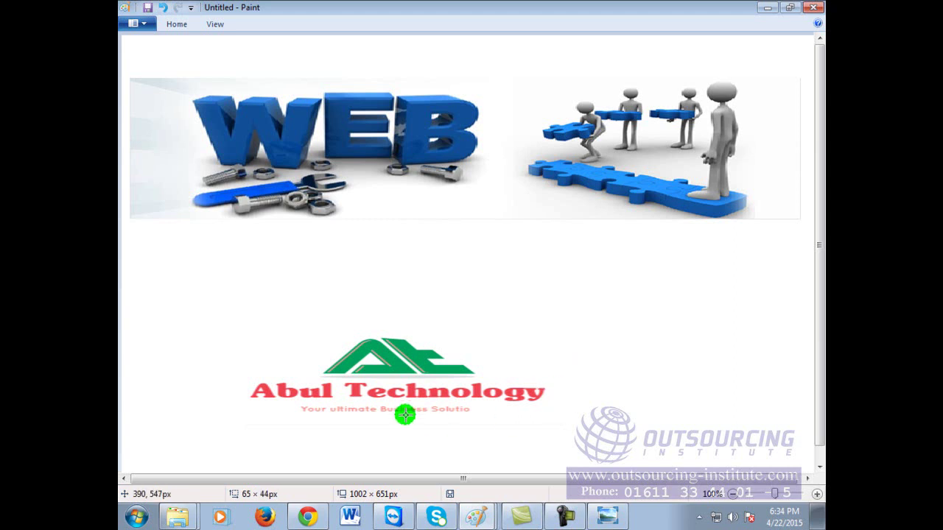
Step: Move the Abul Technology name and tagline under the banner and stretch them wider and taller
{"action": "left_click_drag", "start_coordinate": [263, 425], "coordinate": [264, 426]}
{"action": "left_click", "coordinate": [297, 324]}
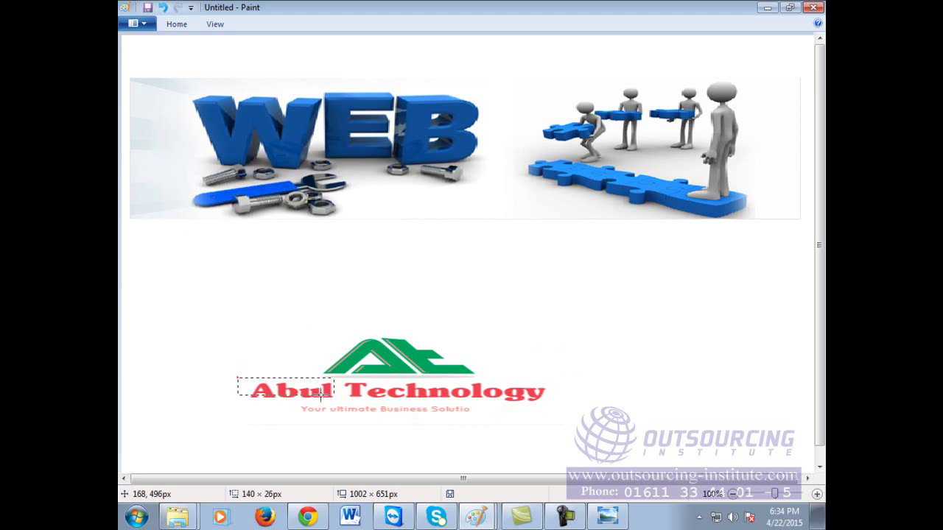
{"action": "left_click", "coordinate": [398, 297]}
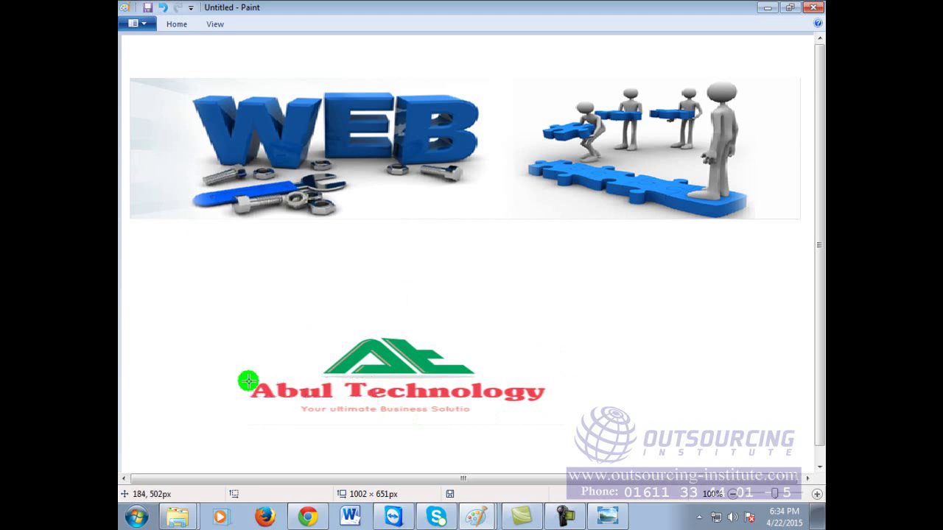
{"action": "left_click_drag", "start_coordinate": [244, 377], "coordinate": [606, 417]}
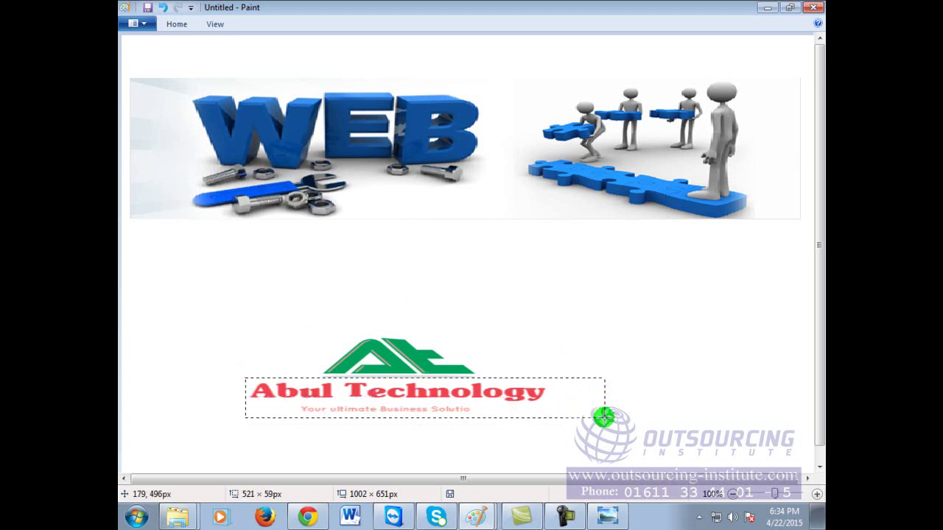
{"action": "left_click_drag", "start_coordinate": [491, 439], "coordinate": [371, 280]}
{"action": "left_click_drag", "start_coordinate": [488, 263], "coordinate": [803, 253]}
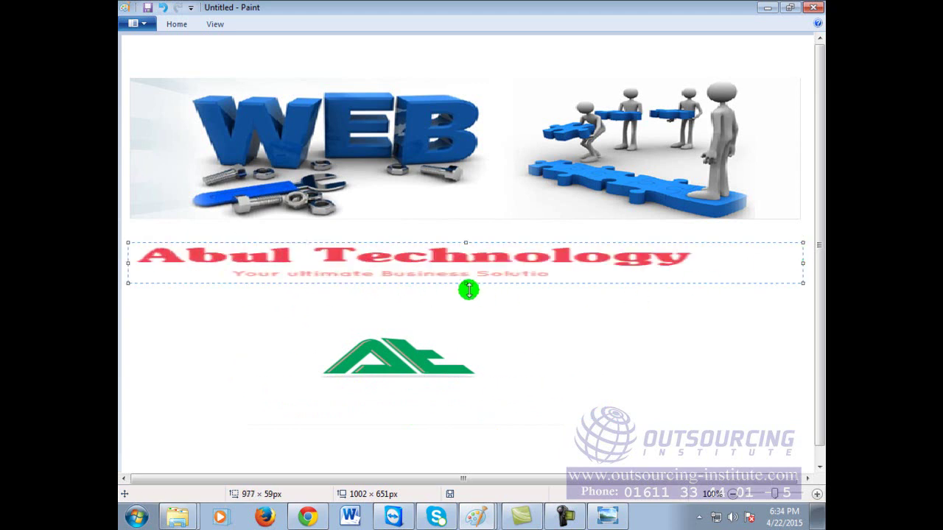
{"action": "left_click_drag", "start_coordinate": [462, 286], "coordinate": [461, 307]}
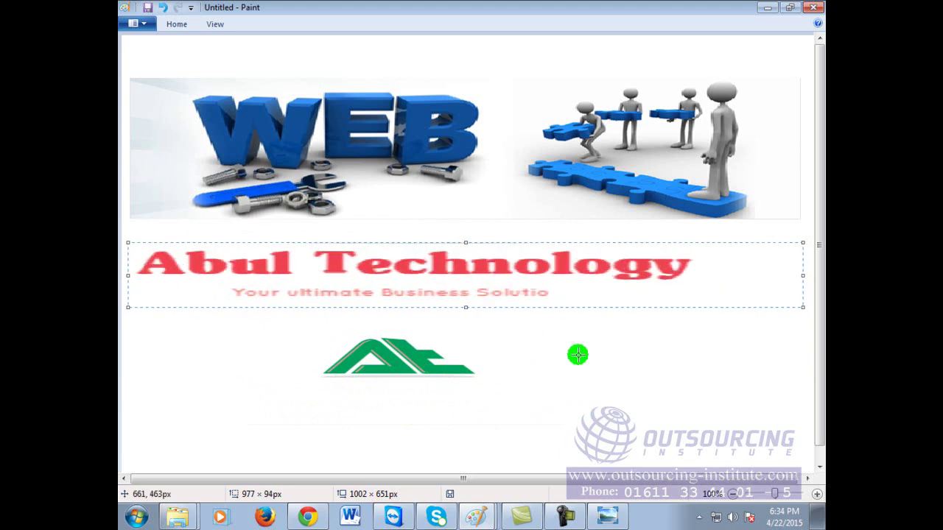
{"action": "left_click", "coordinate": [573, 361]}
Step: Try moving the green AT logo up toward the banner, then undo it
{"action": "left_click", "coordinate": [175, 24]}
{"action": "left_click", "coordinate": [209, 46]}
{"action": "left_click_drag", "start_coordinate": [327, 378], "coordinate": [486, 394]}
{"action": "left_click_drag", "start_coordinate": [423, 371], "coordinate": [423, 130]}
{"action": "key", "text": "ctrl+z"}
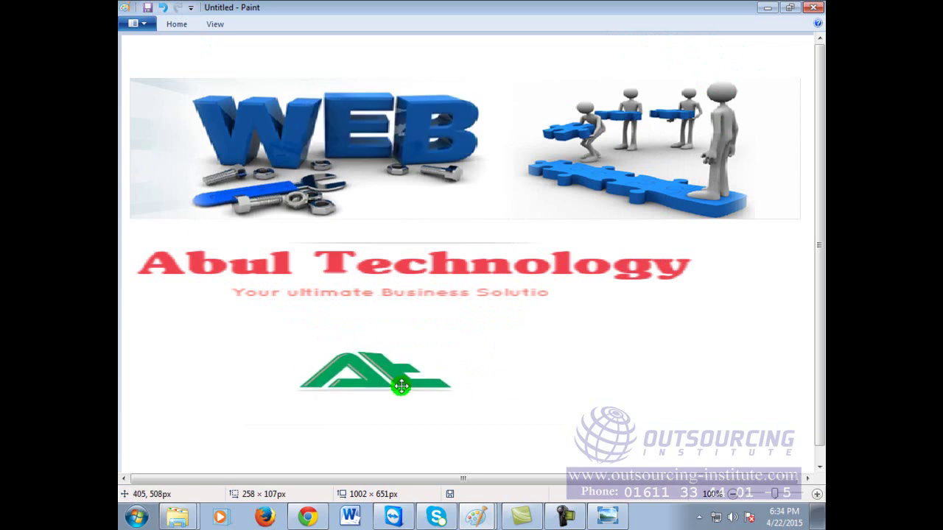
{"action": "left_click", "coordinate": [251, 104]}
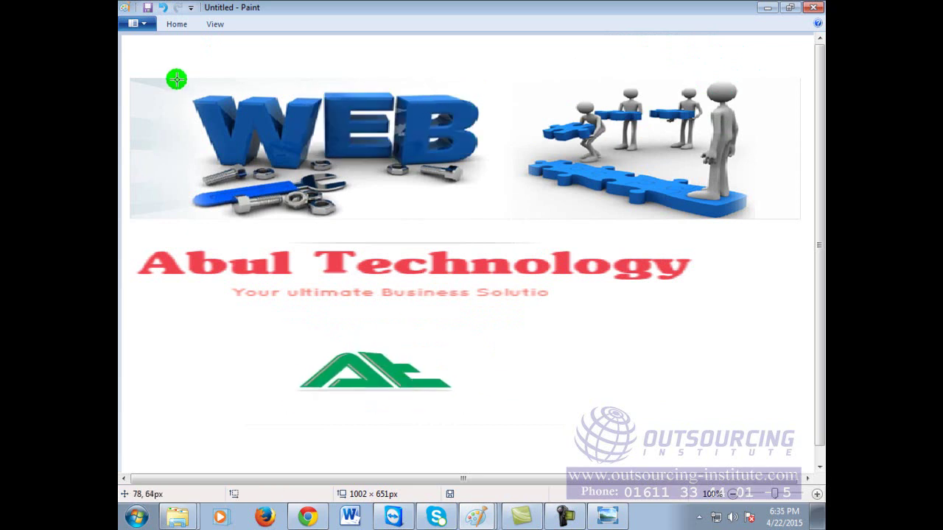
Step: Delete the WEB lettering and the bolts above and right of the wrench
{"action": "left_click_drag", "start_coordinate": [217, 152], "coordinate": [494, 179]}
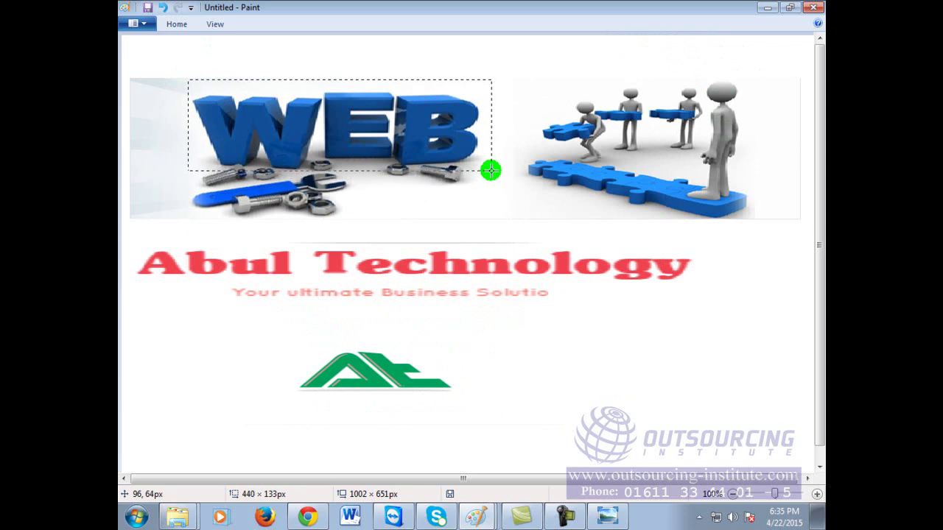
{"action": "key", "text": "Delete"}
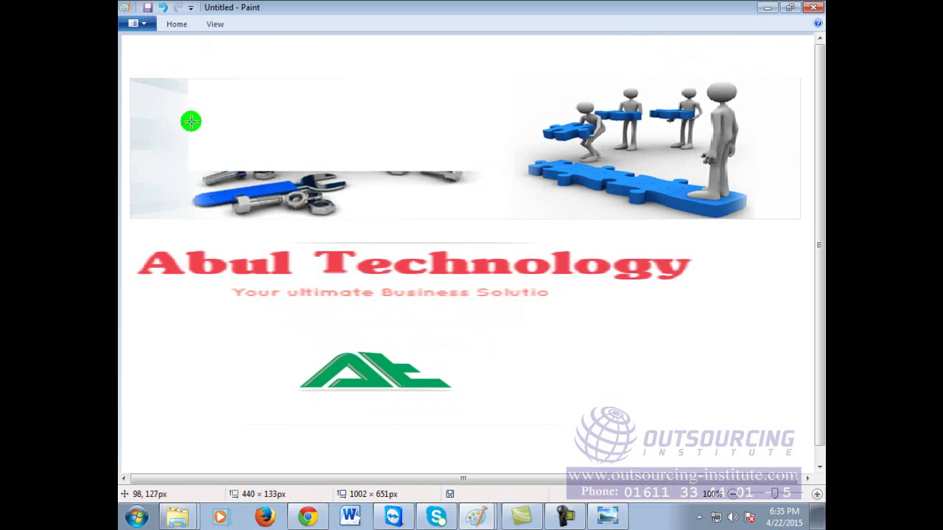
{"action": "left_click_drag", "start_coordinate": [187, 158], "coordinate": [274, 183]}
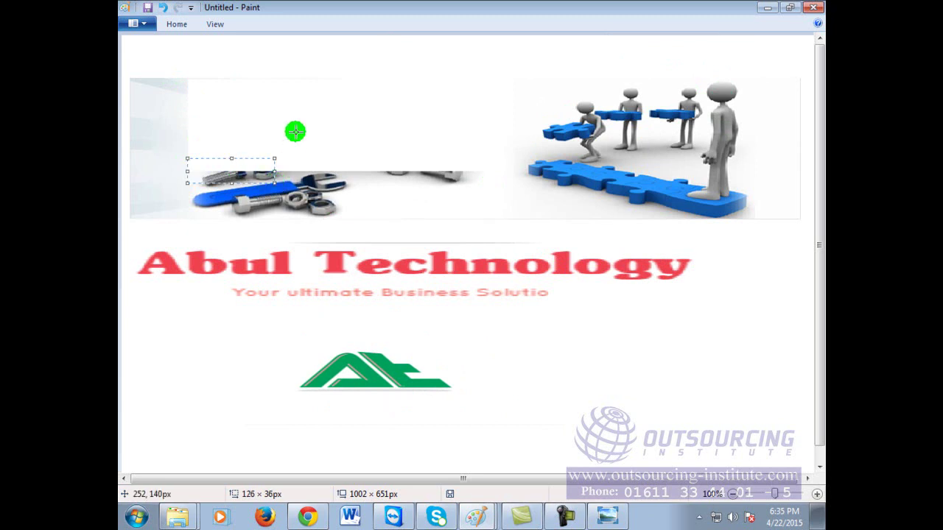
{"action": "key", "text": "Delete"}
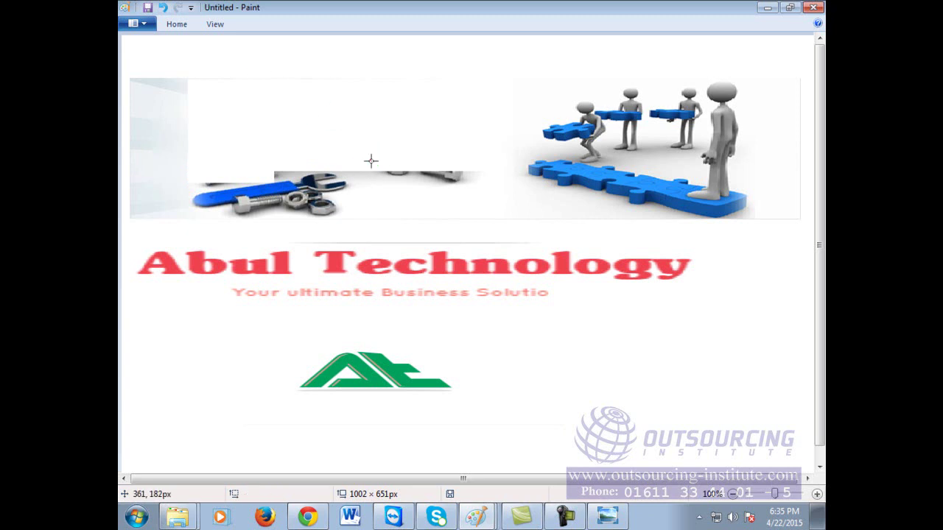
{"action": "left_click_drag", "start_coordinate": [467, 185], "coordinate": [474, 185]}
{"action": "key", "text": "Delete"}
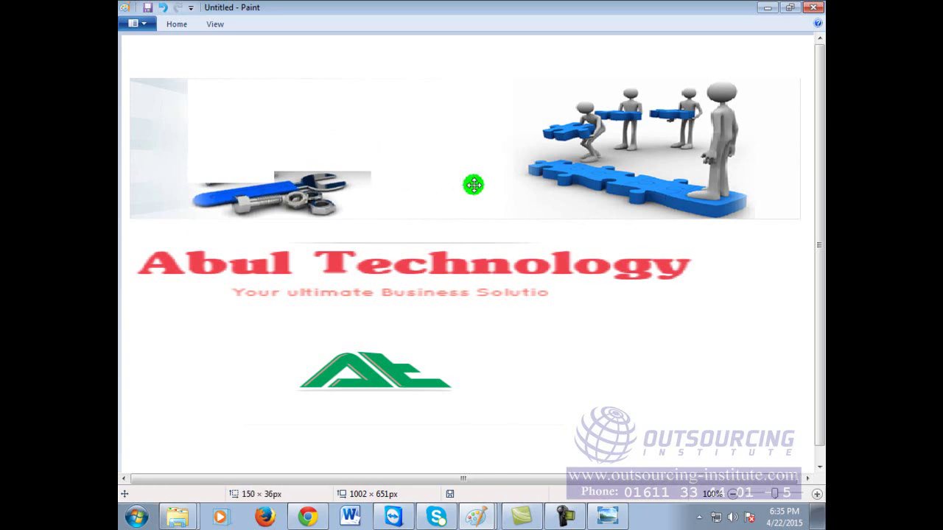
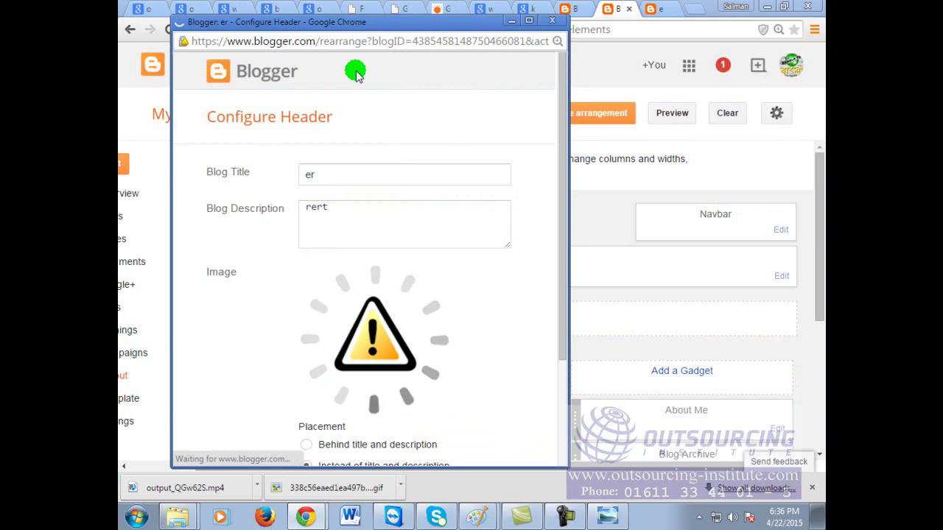
Step: Save the Blogger header with the Abul Technology image in place of the title and description, then go to the live blog
{"action": "left_click_drag", "start_coordinate": [565, 118], "coordinate": [560, 130]}
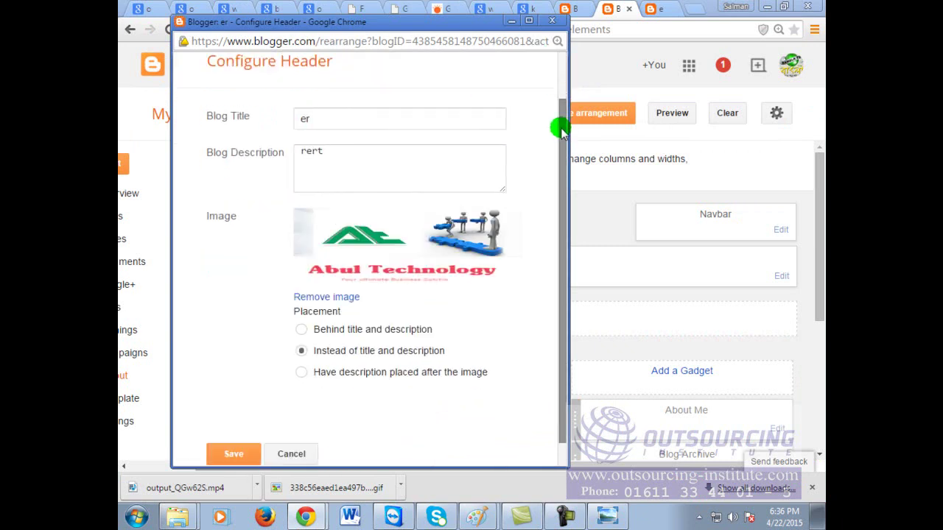
{"action": "left_click", "coordinate": [233, 455]}
{"action": "left_click", "coordinate": [235, 456]}
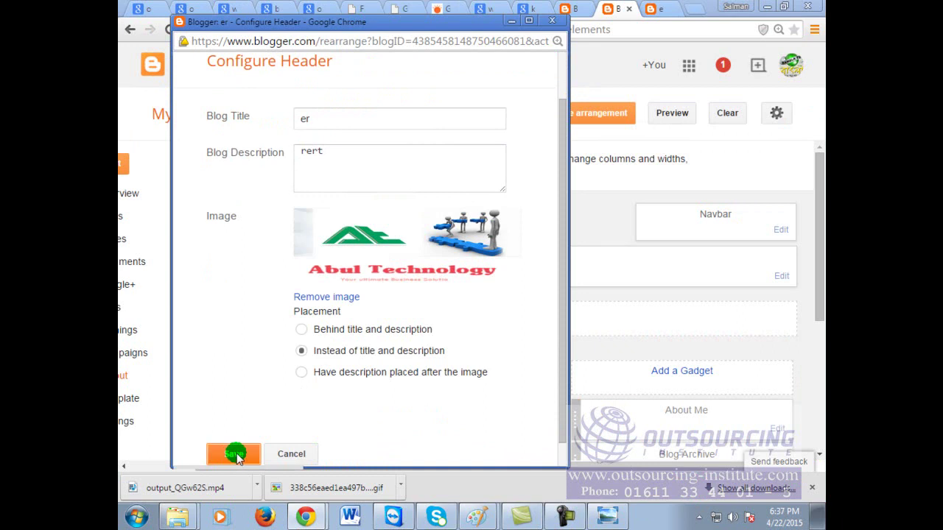
{"action": "left_click", "coordinate": [676, 7]}
{"action": "right_click", "coordinate": [683, 79]}
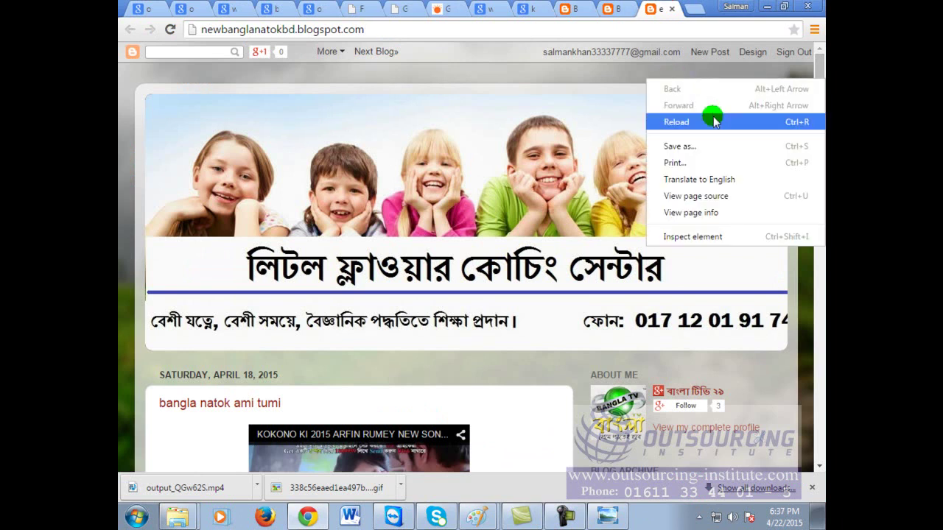
Step: Reload the live blog so its header shows the Abul Technology banner
{"action": "left_click", "coordinate": [676, 122]}
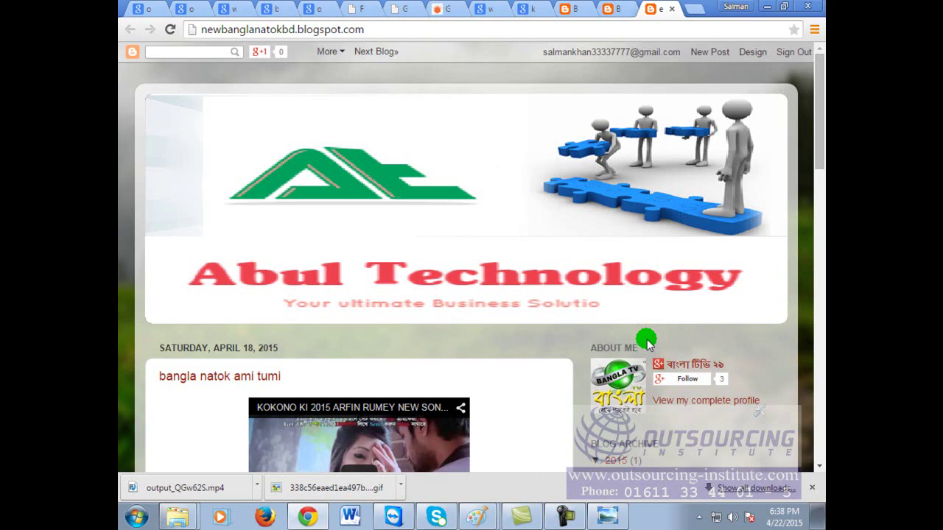
{"action": "scroll", "coordinate": [651, 326], "scroll_direction": "down", "scroll_amount": 3}
{"action": "scroll", "coordinate": [650, 326], "scroll_direction": "up", "scroll_amount": 3}
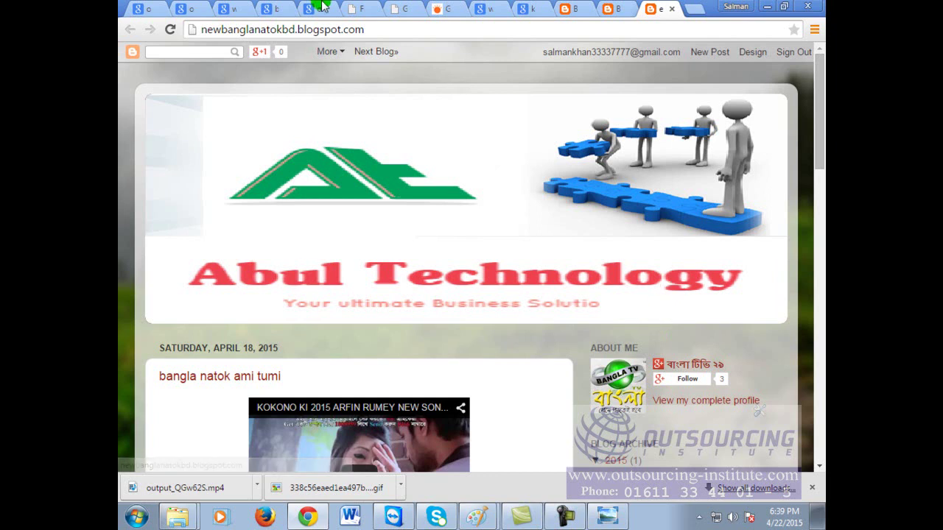
Step: Close the live blog, Blogger layout, Blogger dashboard, image-search and GIF converter tabs
{"action": "left_click", "coordinate": [671, 8]}
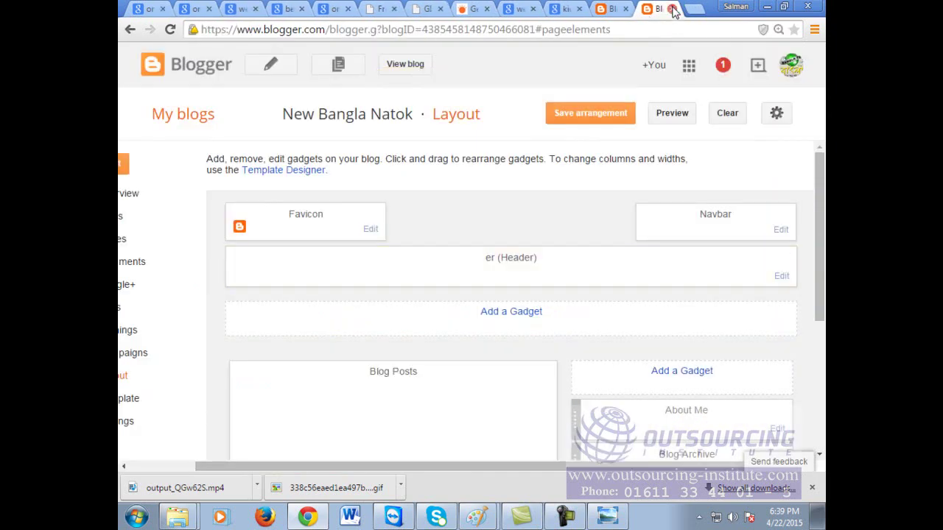
{"action": "left_click", "coordinate": [670, 8]}
{"action": "left_click", "coordinate": [671, 8]}
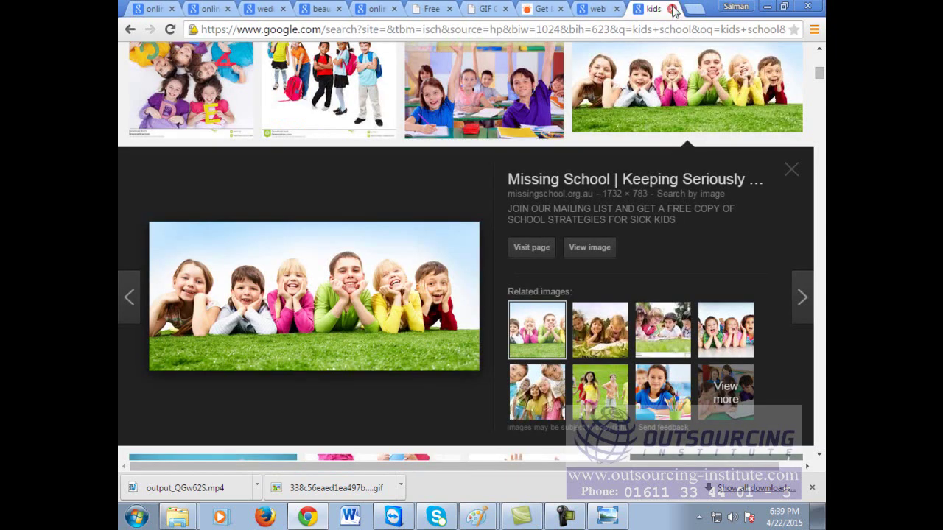
{"action": "left_click", "coordinate": [672, 8]}
{"action": "left_click", "coordinate": [671, 9]}
{"action": "left_click", "coordinate": [671, 8]}
{"action": "left_click", "coordinate": [672, 8]}
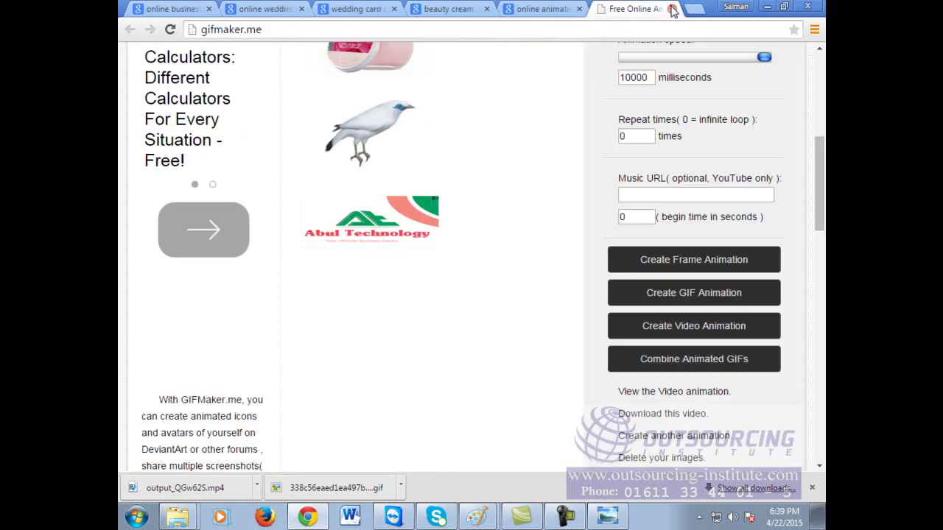
{"action": "double_click", "coordinate": [671, 6]}
{"action": "left_click", "coordinate": [672, 6]}
Step: Close Photo Viewer, maximize Chrome, close the animation, cream and wedding-card tabs, and open a new tab
{"action": "left_click", "coordinate": [813, 7]}
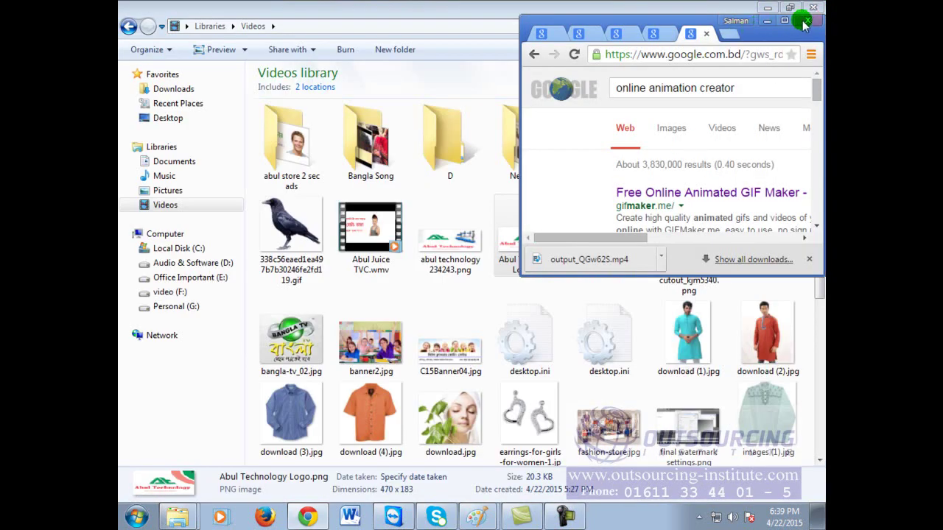
{"action": "left_click", "coordinate": [785, 20]}
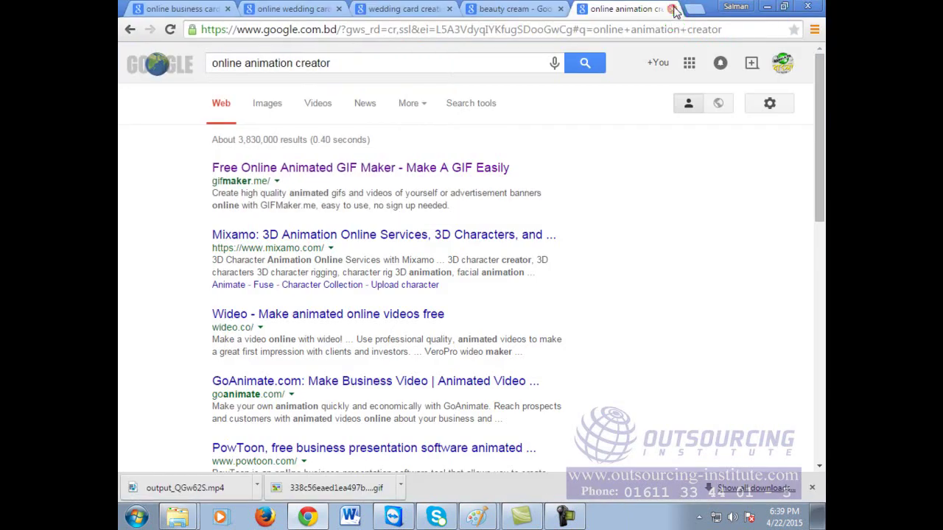
{"action": "left_click", "coordinate": [672, 8]}
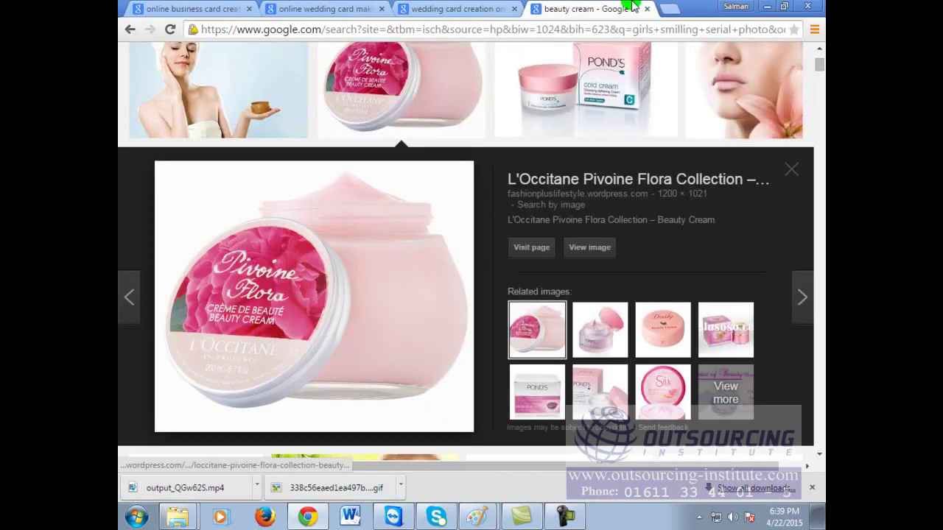
{"action": "left_click", "coordinate": [647, 9]}
{"action": "left_click", "coordinate": [517, 8]}
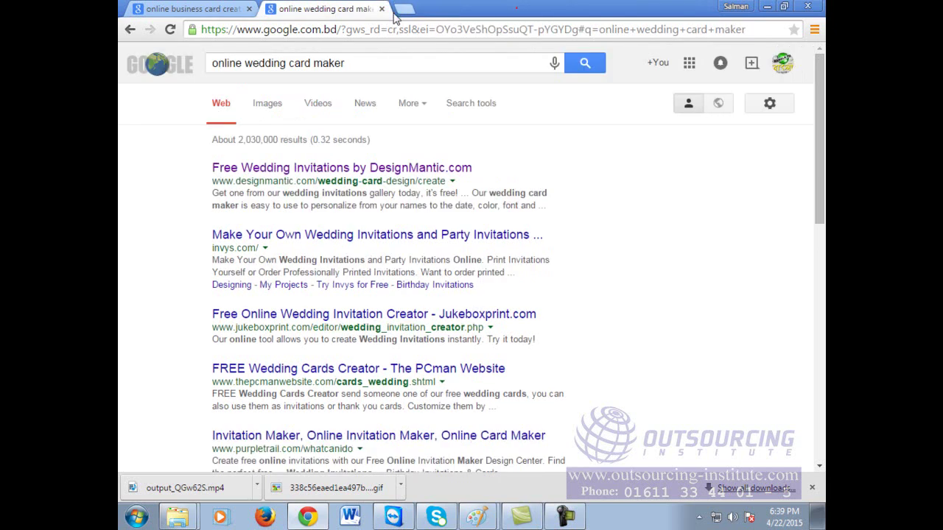
{"action": "left_click", "coordinate": [381, 8]}
{"action": "left_click", "coordinate": [275, 10]}
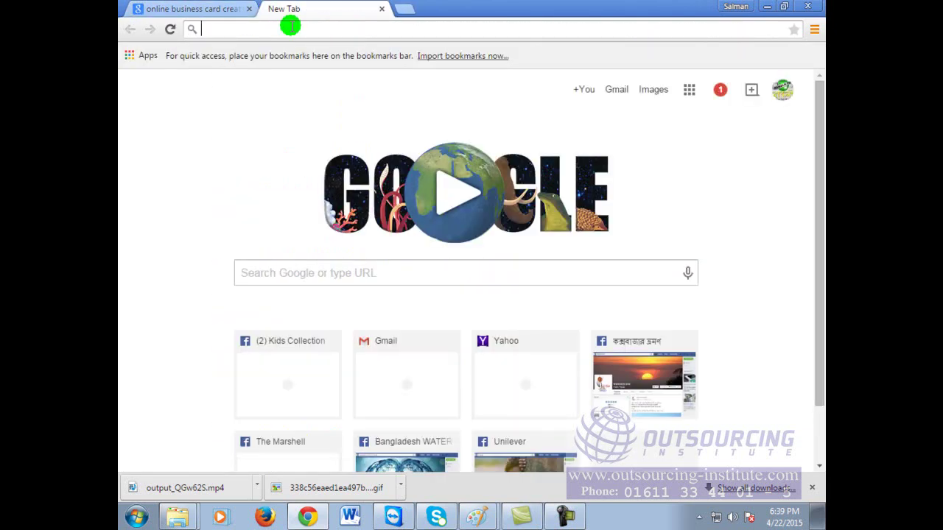
Step: Go to Google Images and search for 'katrina' using the actress's full-name suggestion
{"action": "type", "text": "www."}
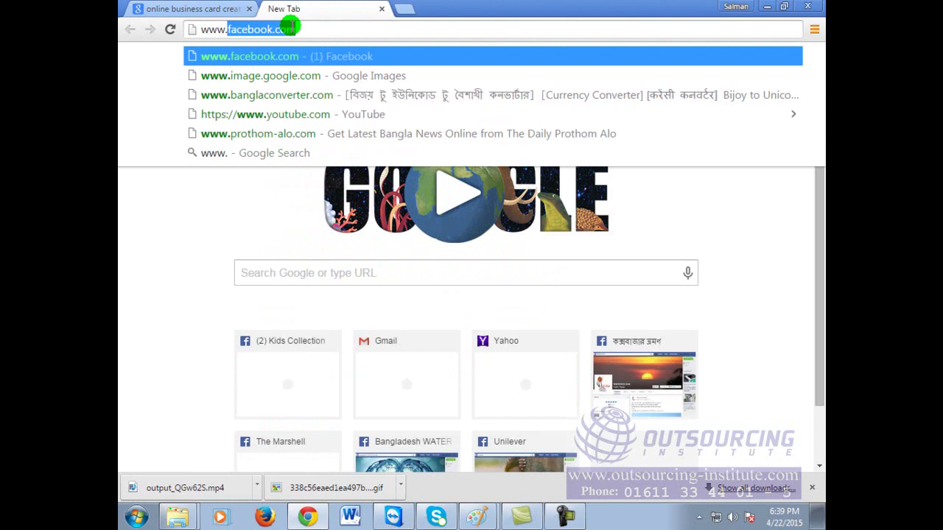
{"action": "type", "text": "ima"}
{"action": "key", "text": "Return"}
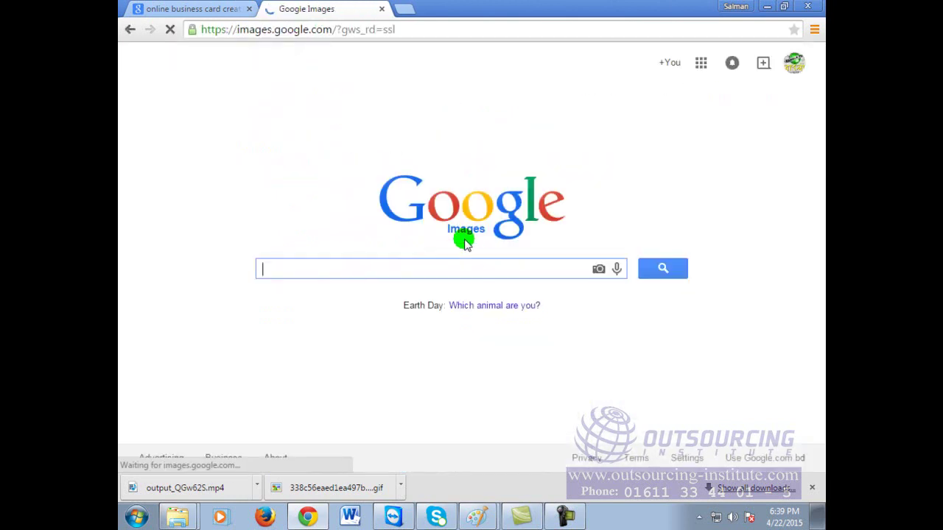
{"action": "type", "text": "ab"}
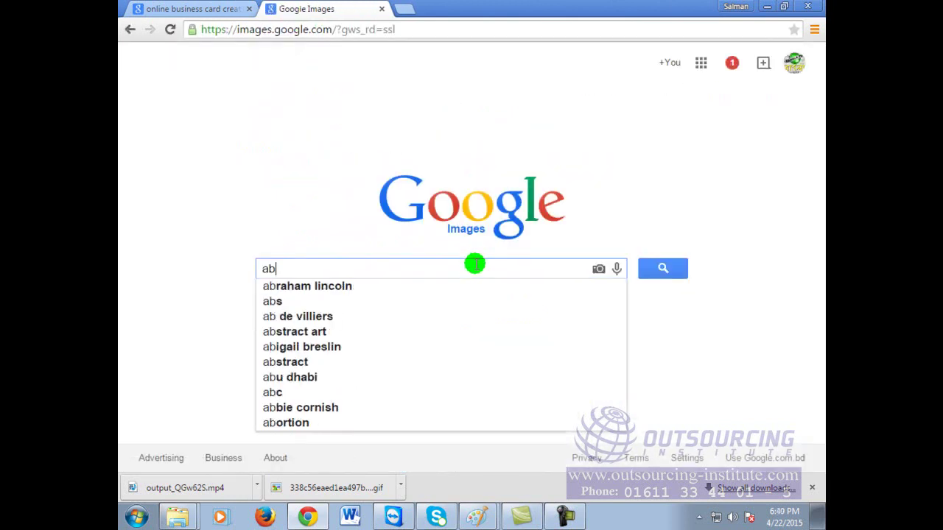
{"action": "key", "text": "BackSpace"}
{"action": "key", "text": "BackSpace"}
{"action": "type", "text": "katrina"}
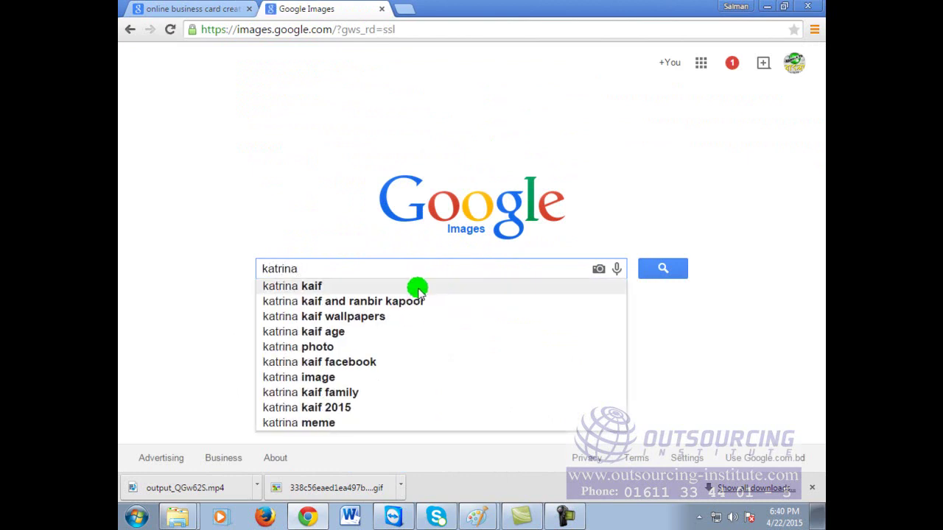
{"action": "left_click", "coordinate": [387, 286]}
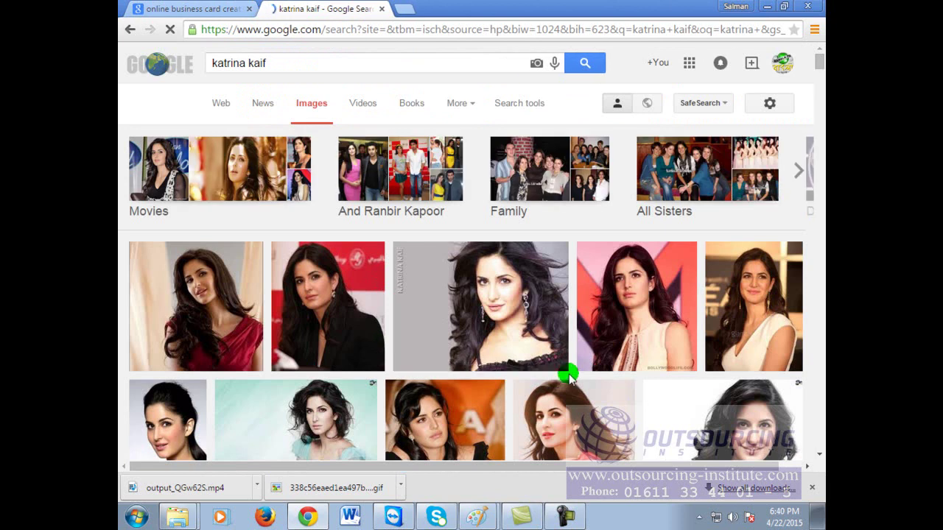
Step: Browse the image results and preview the third image, then dismiss its context menu
{"action": "scroll", "coordinate": [587, 341], "scroll_direction": "down", "scroll_amount": 3}
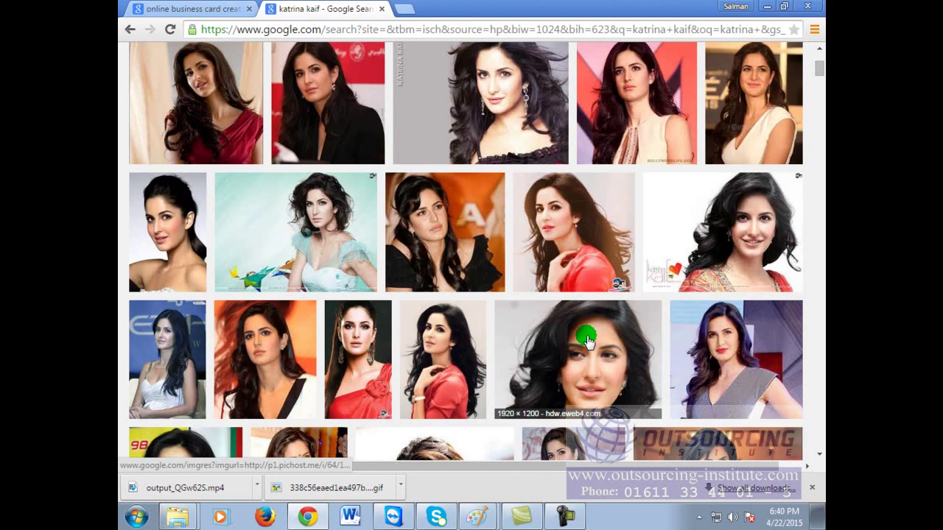
{"action": "scroll", "coordinate": [587, 341], "scroll_direction": "down", "scroll_amount": 2}
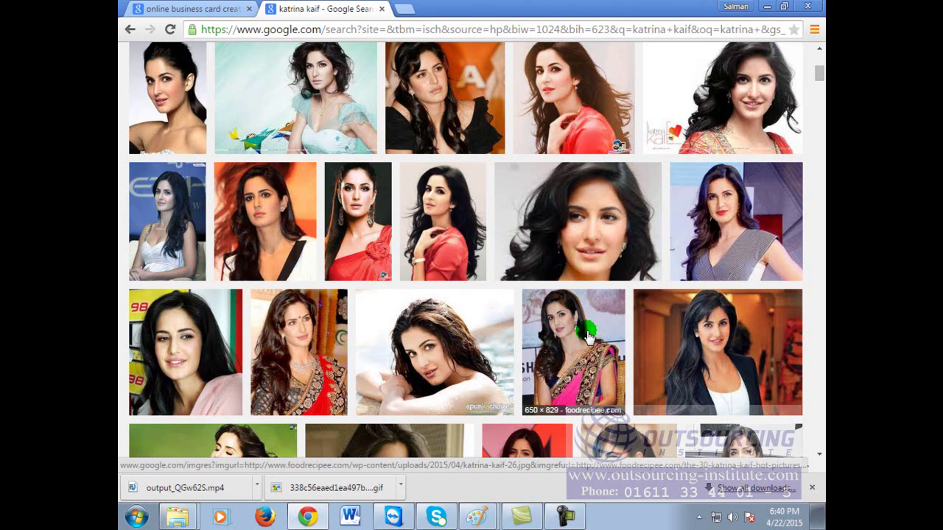
{"action": "scroll", "coordinate": [587, 338], "scroll_direction": "down", "scroll_amount": 3}
{"action": "scroll", "coordinate": [588, 336], "scroll_direction": "down", "scroll_amount": 4}
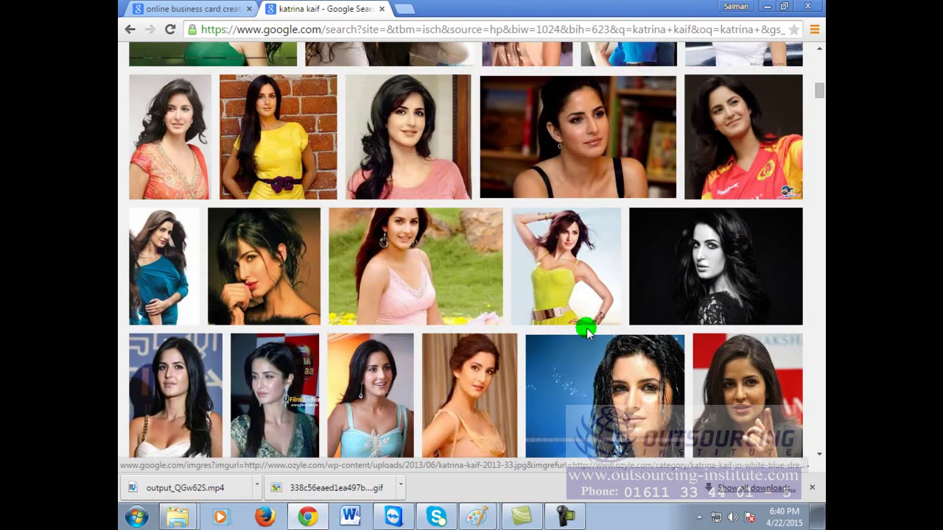
{"action": "scroll", "coordinate": [587, 333], "scroll_direction": "up", "scroll_amount": 8}
{"action": "left_click", "coordinate": [492, 272]}
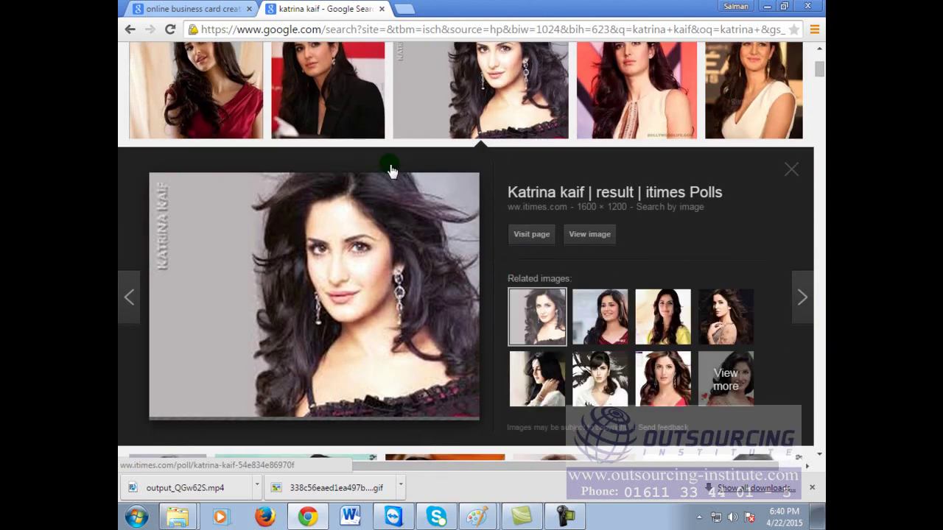
{"action": "left_click", "coordinate": [376, 244]}
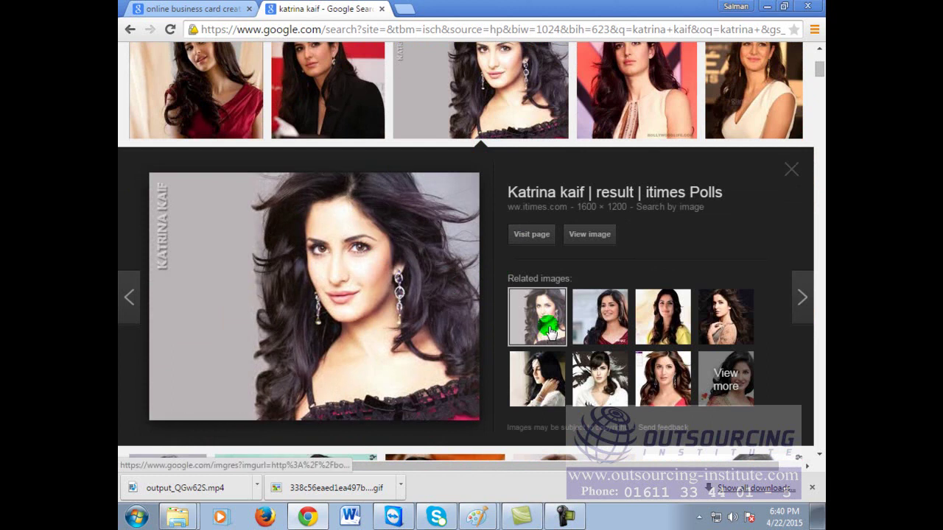
{"action": "right_click", "coordinate": [427, 259]}
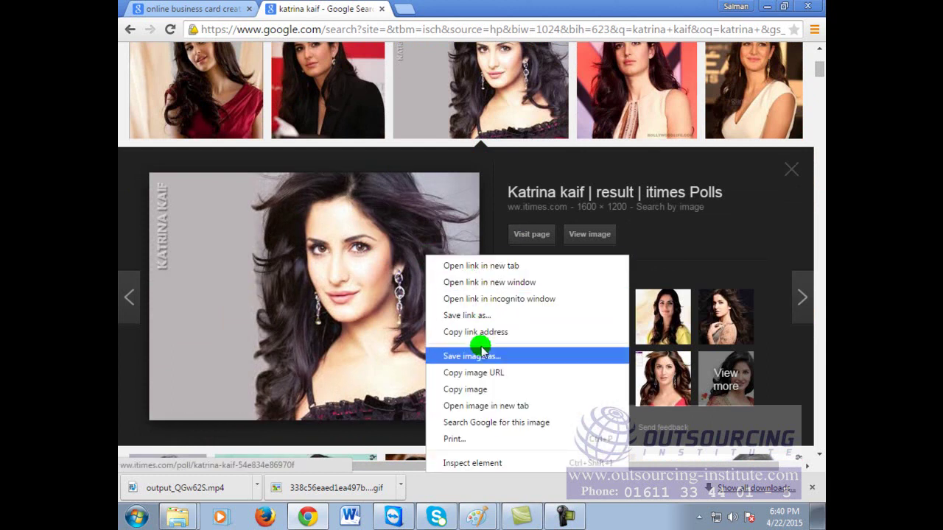
{"action": "left_click", "coordinate": [705, 187]}
Step: Enlarge the santabanta portrait wallpaper and choose Save image as for it
{"action": "scroll", "coordinate": [706, 186], "scroll_direction": "up", "scroll_amount": 3}
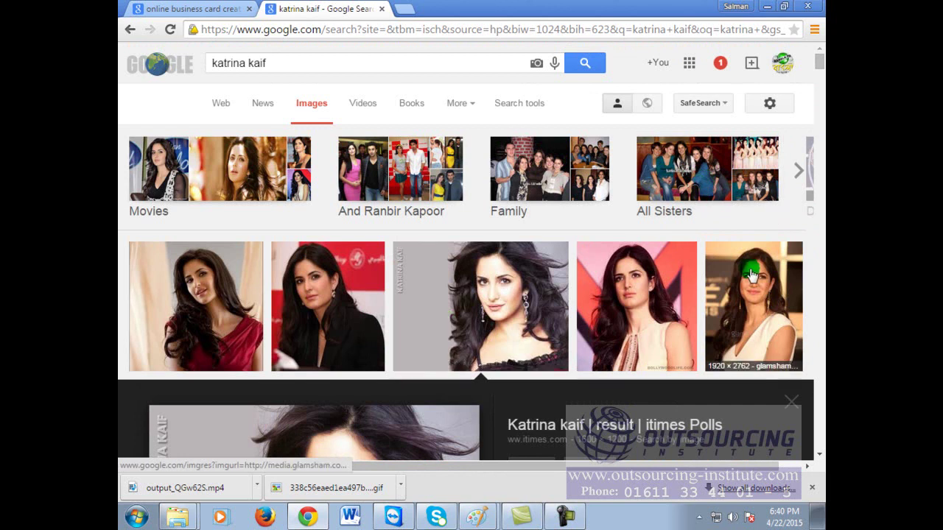
{"action": "scroll", "coordinate": [737, 250], "scroll_direction": "down", "scroll_amount": 6}
{"action": "left_click", "coordinate": [751, 271]}
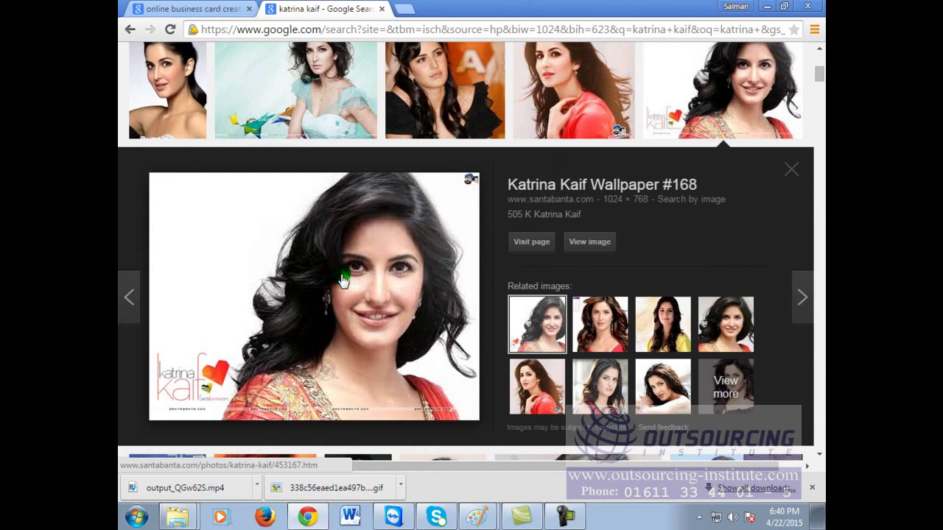
{"action": "right_click", "coordinate": [342, 276]}
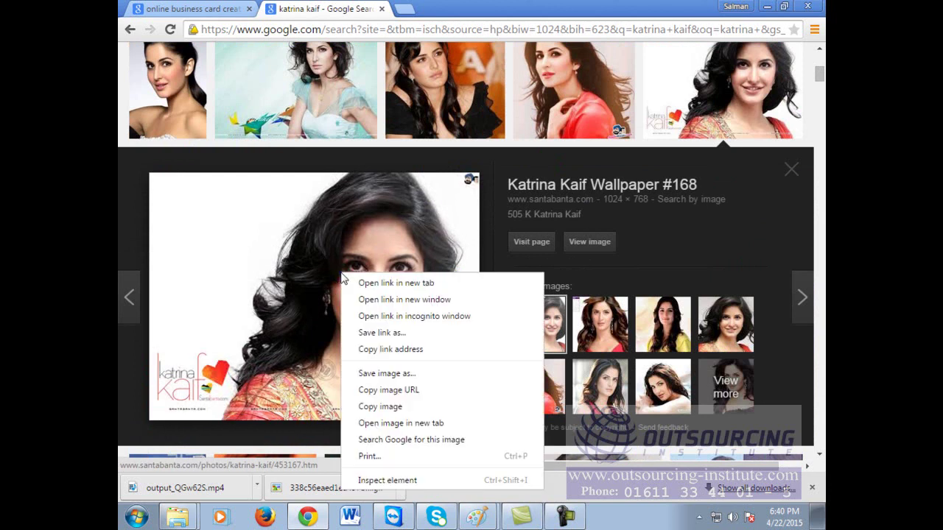
{"action": "left_click", "coordinate": [398, 373]}
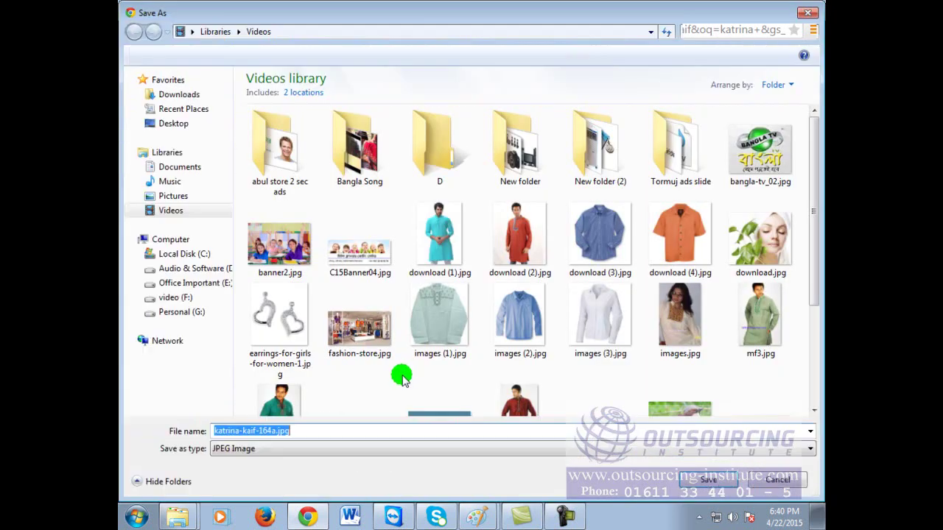
Step: Save the wallpaper as katrina-kaif-164a.jpg in the Videos library
{"action": "left_click", "coordinate": [693, 481]}
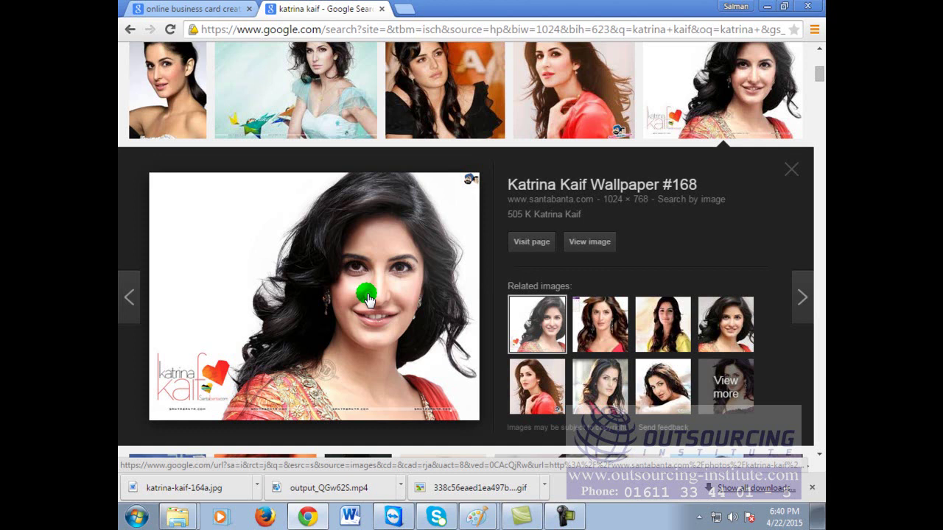
Step: In a new tab, go to google.com and search for 'cartoon face maker'
{"action": "left_click", "coordinate": [406, 7]}
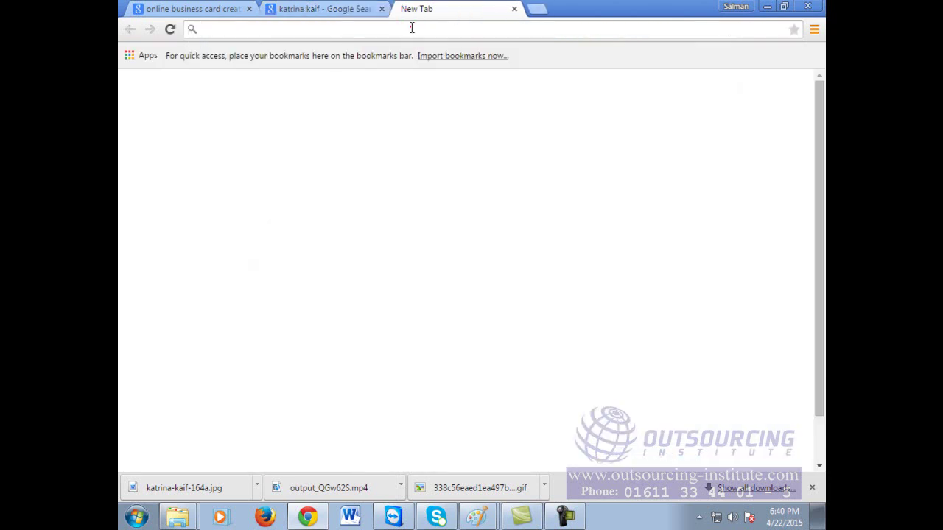
{"action": "type", "text": "google.com"}
{"action": "key", "text": "Return"}
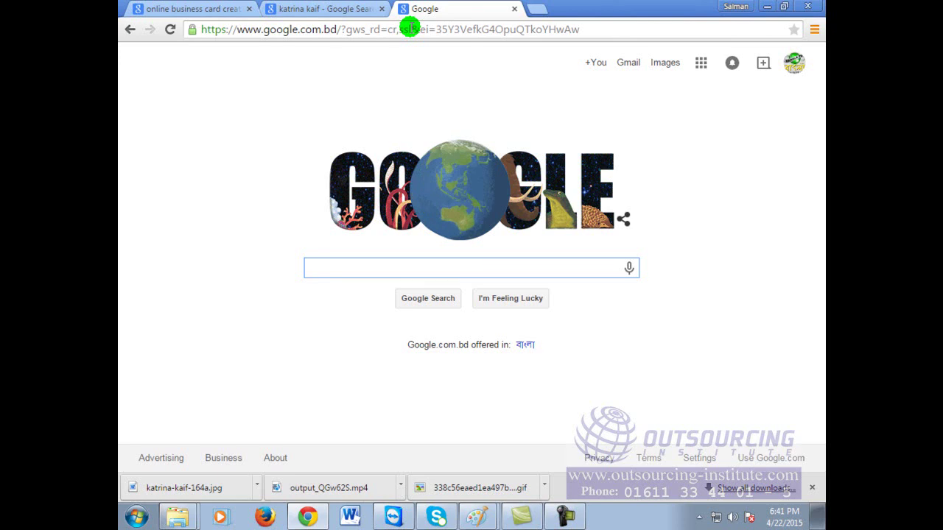
{"action": "type", "text": "cartoon"}
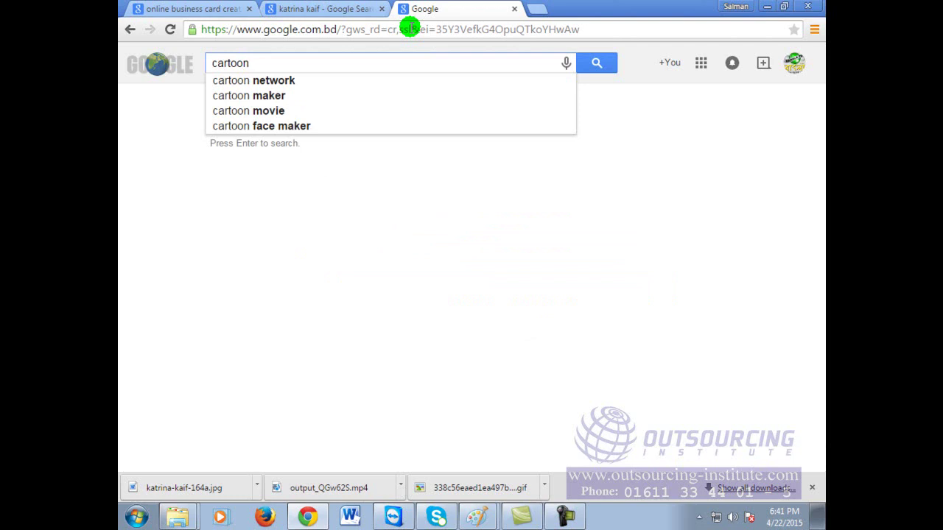
{"action": "left_click", "coordinate": [298, 128]}
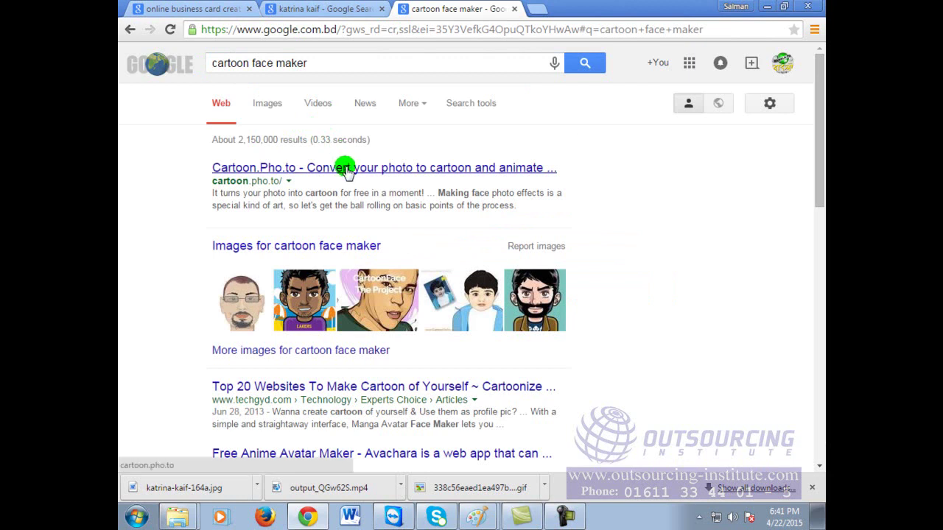
Step: Open the Cartoon.Pho.to result in a background tab
{"action": "scroll", "coordinate": [426, 324], "scroll_direction": "down", "scroll_amount": 1}
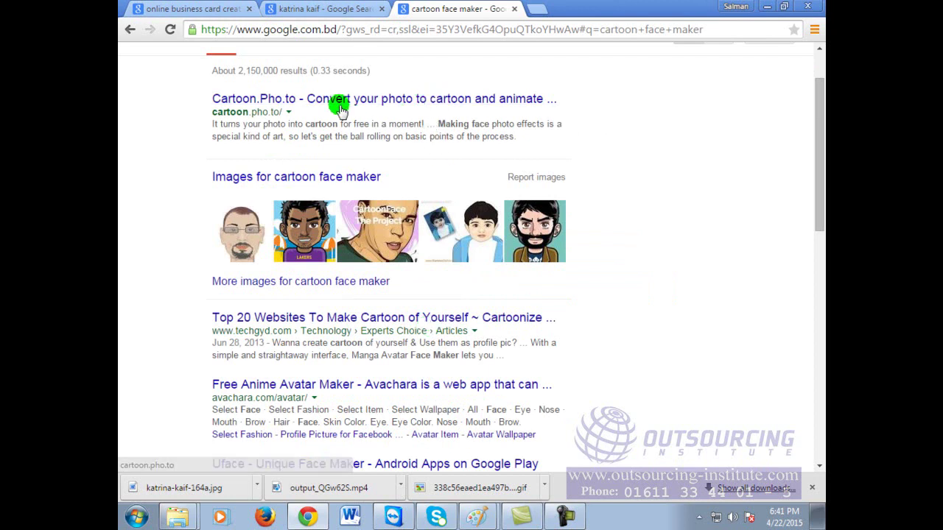
{"action": "right_click", "coordinate": [471, 98]}
{"action": "left_click", "coordinate": [526, 108]}
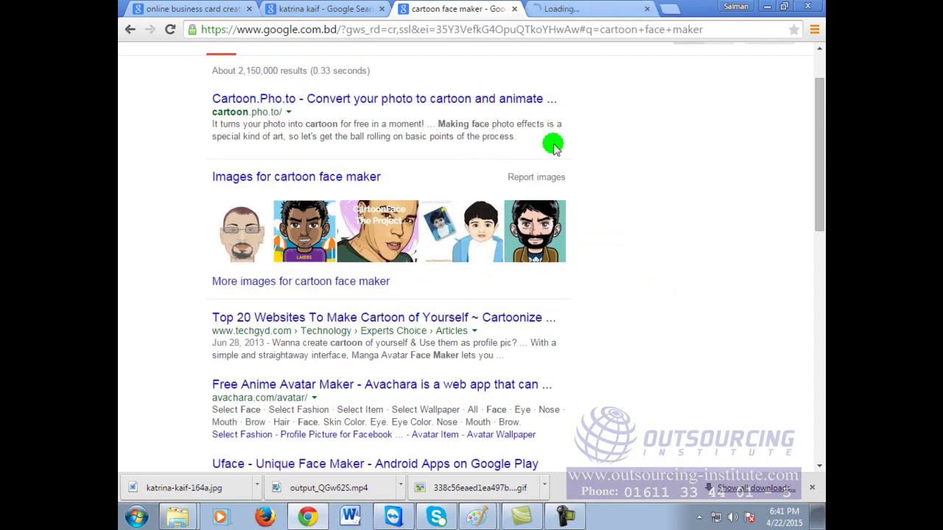
{"action": "left_click", "coordinate": [590, 7]}
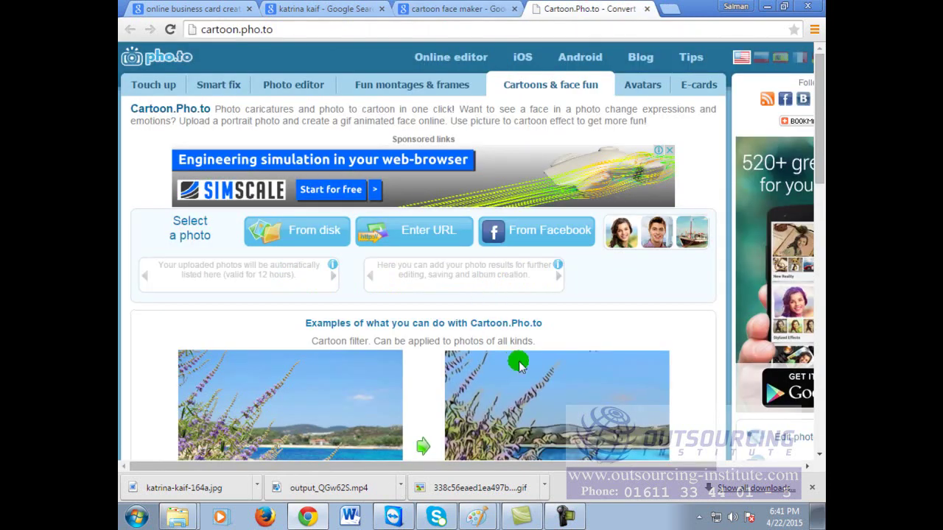
{"action": "scroll", "coordinate": [668, 332], "scroll_direction": "down", "scroll_amount": 6}
{"action": "scroll", "coordinate": [668, 330], "scroll_direction": "down", "scroll_amount": 8}
{"action": "scroll", "coordinate": [668, 330], "scroll_direction": "up", "scroll_amount": 12}
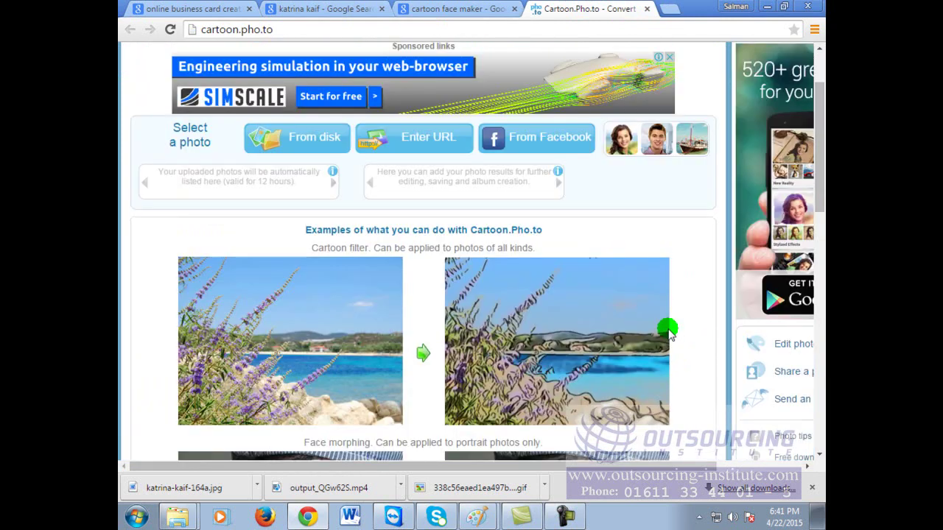
{"action": "scroll", "coordinate": [573, 482], "scroll_direction": "right", "scroll_amount": 3}
{"action": "scroll", "coordinate": [530, 486], "scroll_direction": "left", "scroll_amount": 3}
{"action": "scroll", "coordinate": [433, 270], "scroll_direction": "up", "scroll_amount": 1}
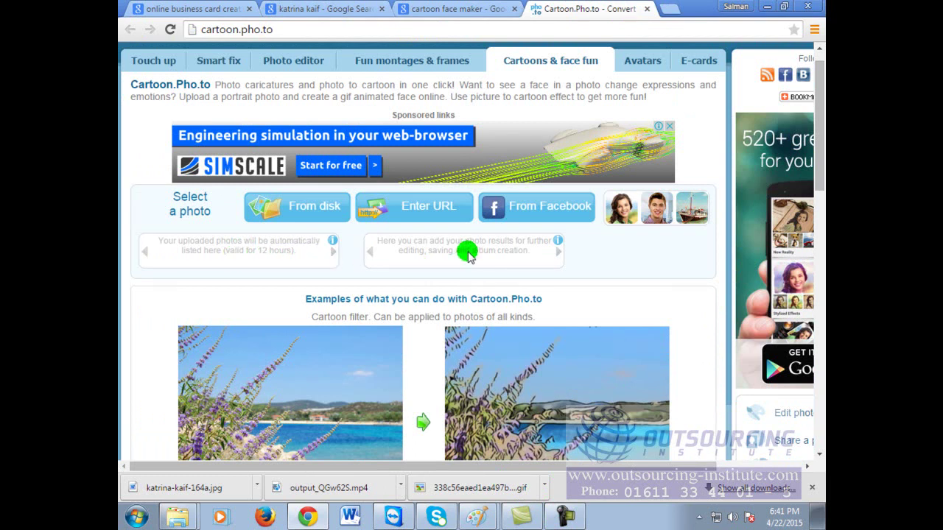
{"action": "scroll", "coordinate": [493, 228], "scroll_direction": "down", "scroll_amount": 15}
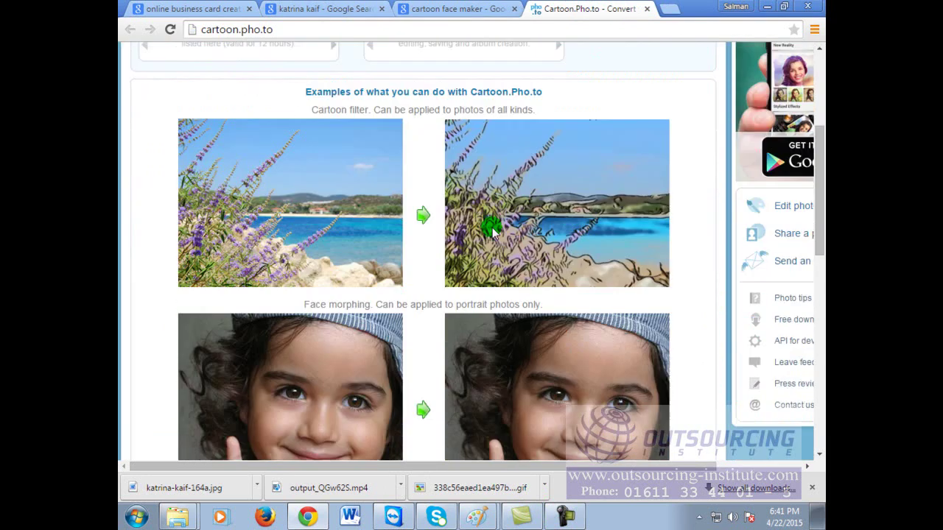
{"action": "scroll", "coordinate": [453, 325], "scroll_direction": "up", "scroll_amount": 15}
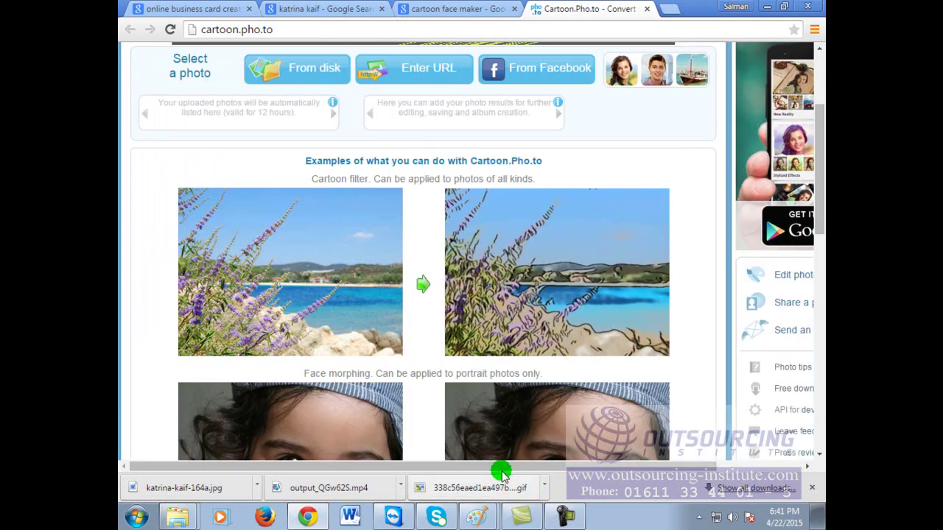
{"action": "left_click_drag", "start_coordinate": [501, 470], "coordinate": [604, 469]}
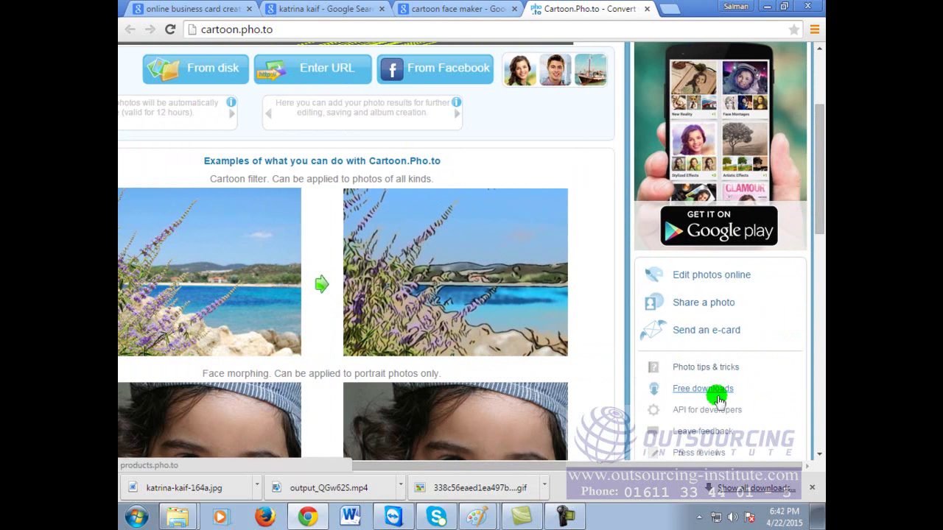
{"action": "scroll", "coordinate": [715, 390], "scroll_direction": "down", "scroll_amount": 1}
{"action": "scroll", "coordinate": [716, 390], "scroll_direction": "up", "scroll_amount": 3}
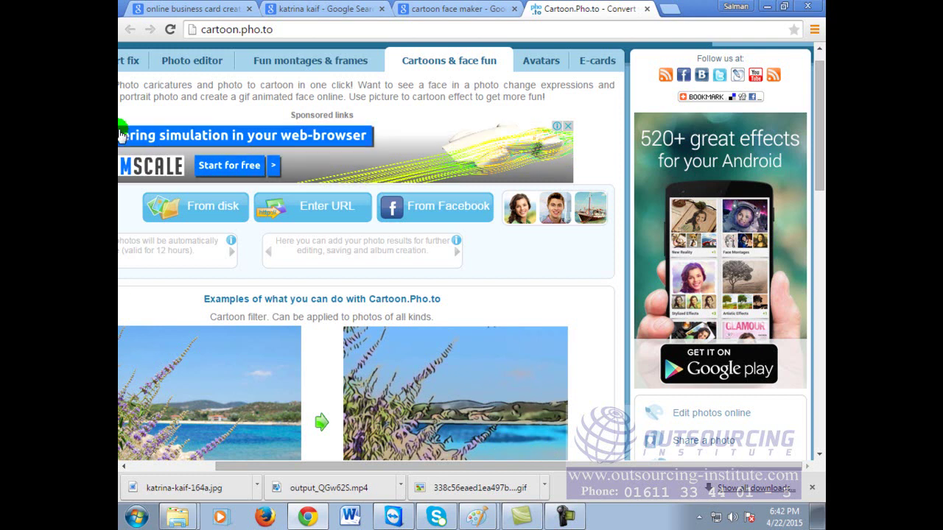
{"action": "left_click", "coordinate": [332, 8]}
{"action": "left_click", "coordinate": [442, 8]}
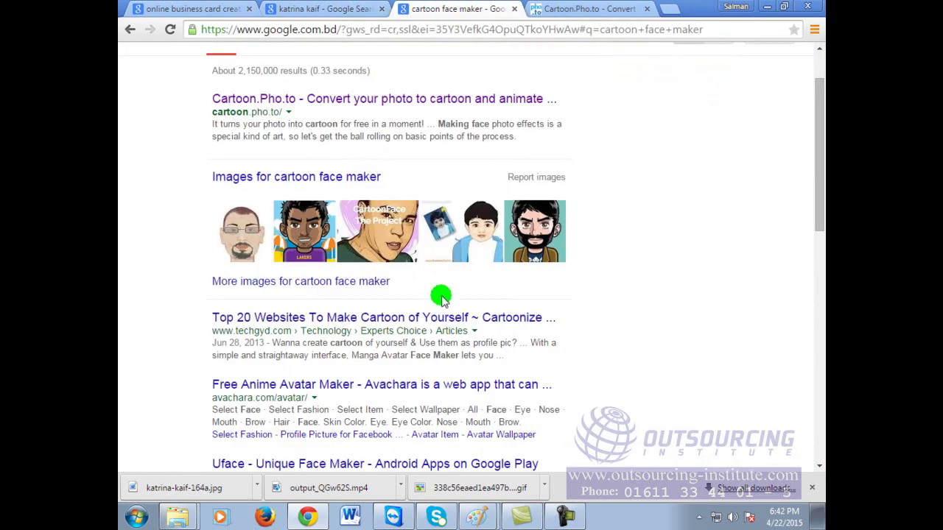
Step: Search Google for 'online cartoon maker' and open the Convert to Cartoon - Cartoonize result
{"action": "scroll", "coordinate": [503, 403], "scroll_direction": "down", "scroll_amount": 1}
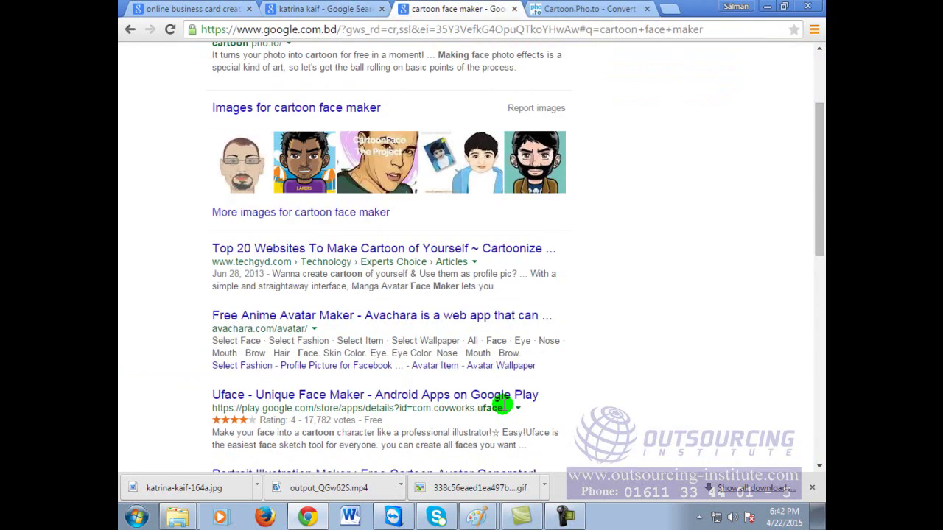
{"action": "scroll", "coordinate": [502, 405], "scroll_direction": "down", "scroll_amount": 1}
{"action": "scroll", "coordinate": [505, 390], "scroll_direction": "up", "scroll_amount": 3}
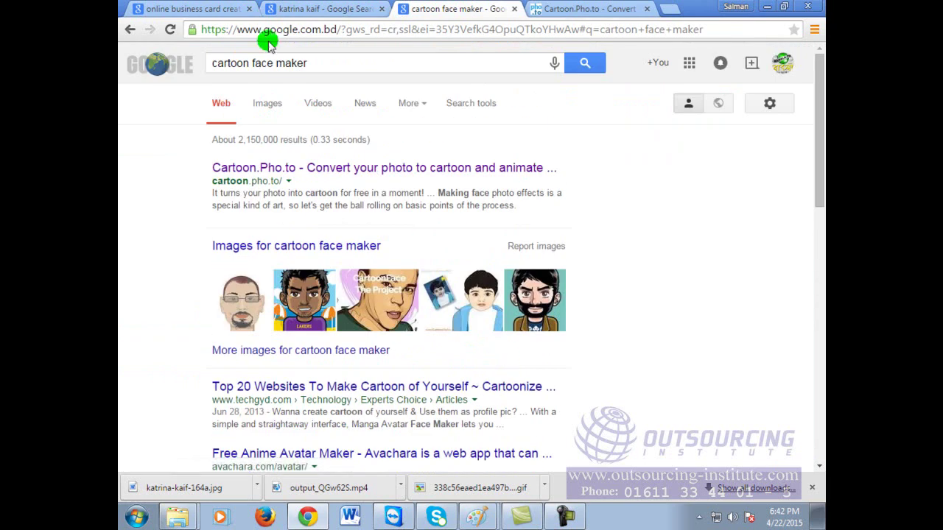
{"action": "left_click", "coordinate": [336, 63]}
{"action": "type", "text": "onlinje cartoon"}
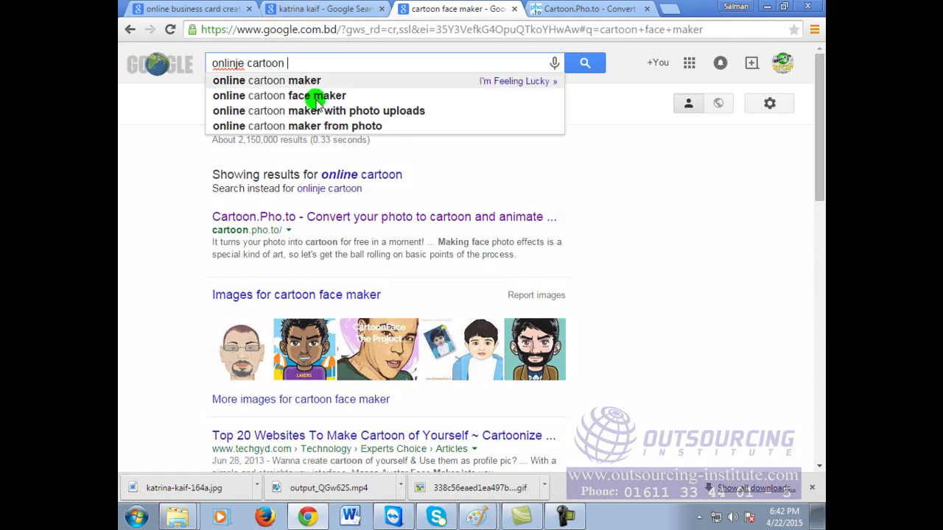
{"action": "left_click", "coordinate": [312, 81]}
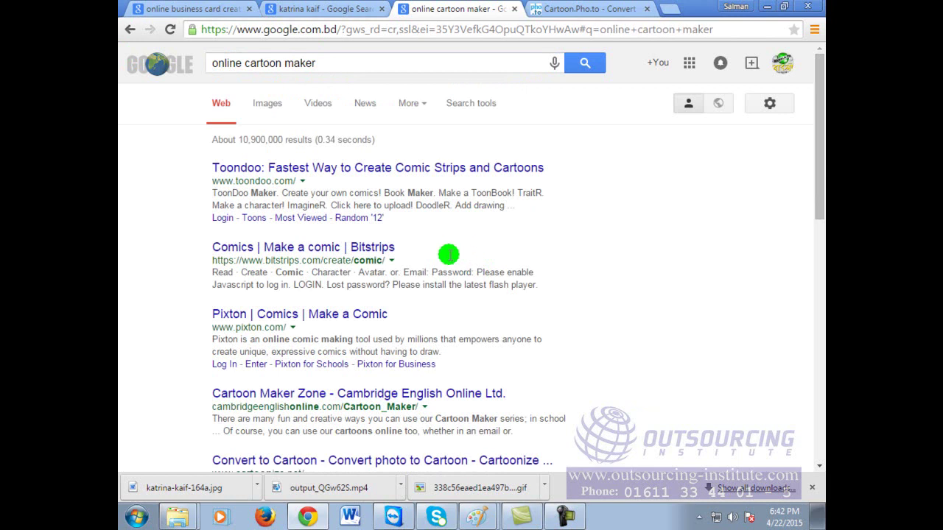
{"action": "scroll", "coordinate": [514, 381], "scroll_direction": "down", "scroll_amount": 1}
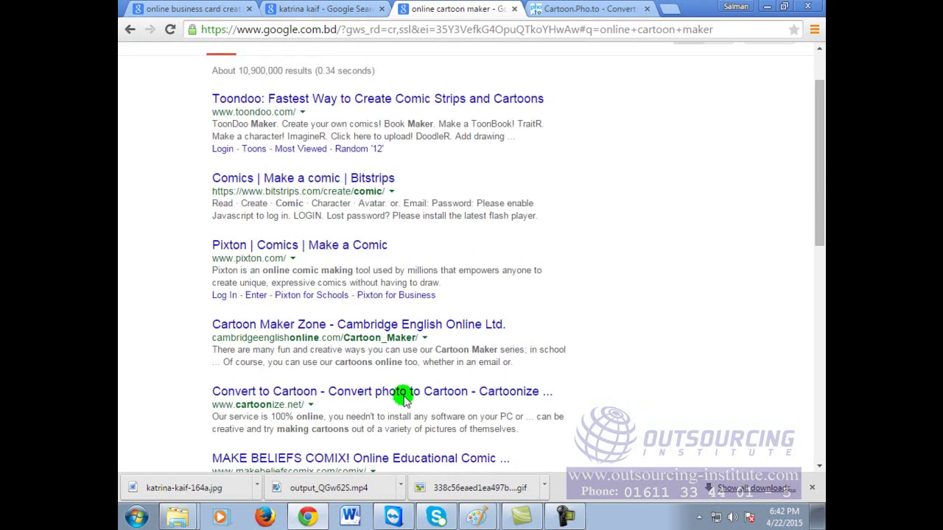
{"action": "left_click", "coordinate": [344, 394]}
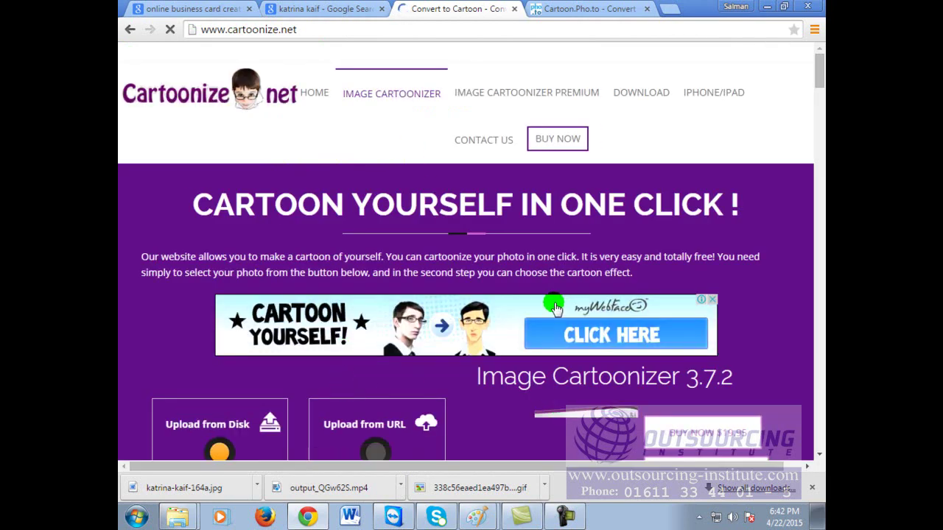
Step: Upload katrina-kaif-164a.jpg from the Videos library through Choose File
{"action": "scroll", "coordinate": [557, 298], "scroll_direction": "down", "scroll_amount": 3}
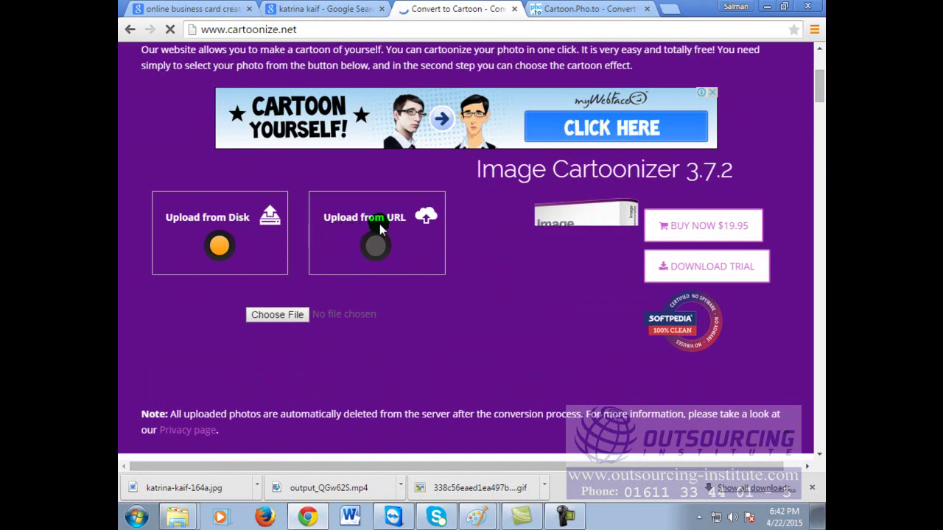
{"action": "left_click", "coordinate": [294, 317]}
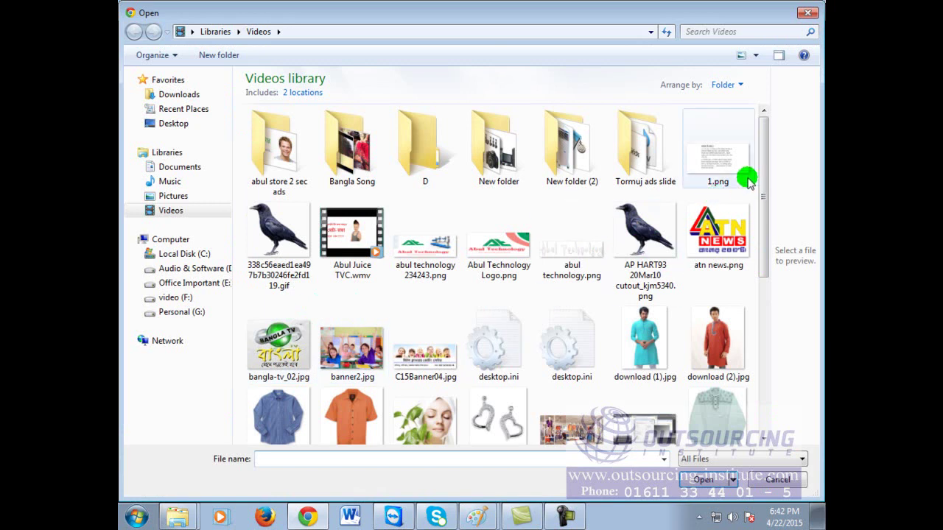
{"action": "scroll", "coordinate": [760, 148], "scroll_direction": "down", "scroll_amount": 3}
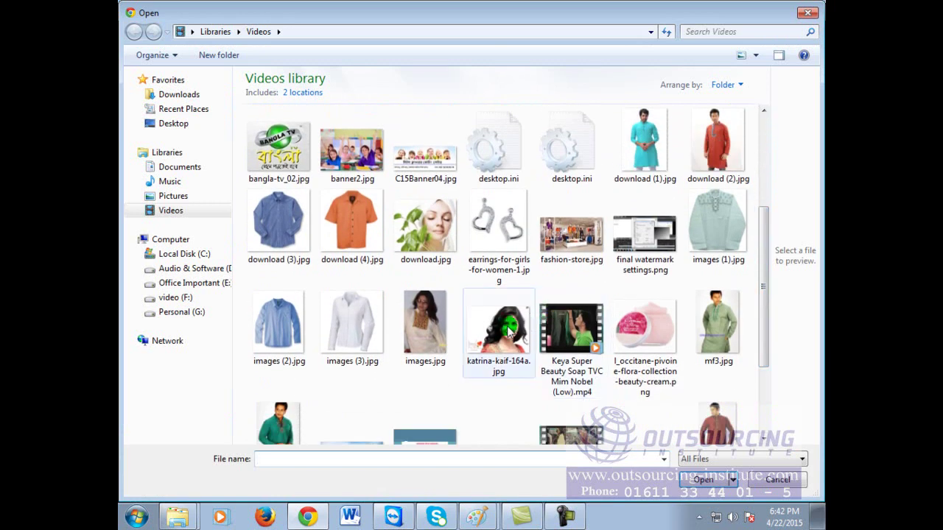
{"action": "double_click", "coordinate": [507, 326]}
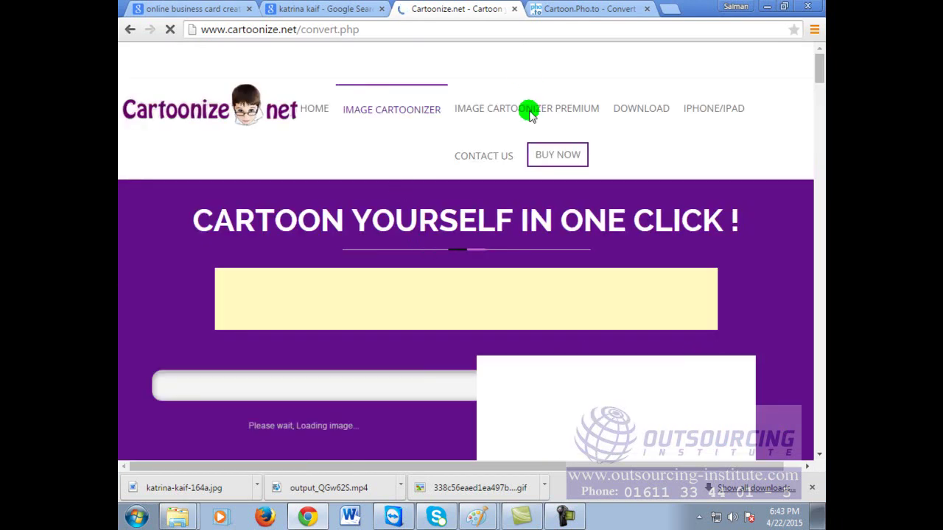
Step: Scroll around the Cartoonize.net page and select the page's web address
{"action": "scroll", "coordinate": [529, 258], "scroll_direction": "down", "scroll_amount": 2}
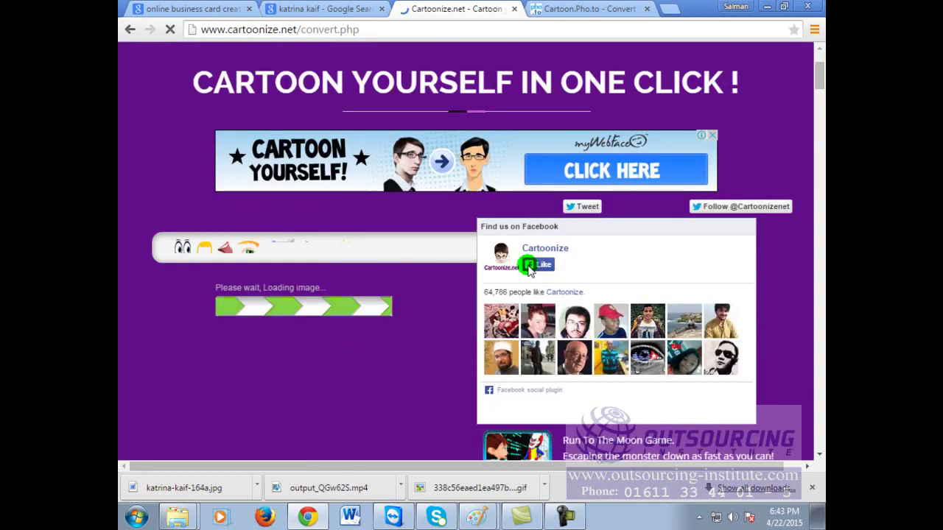
{"action": "scroll", "coordinate": [707, 295], "scroll_direction": "up", "scroll_amount": 2}
{"action": "scroll", "coordinate": [733, 288], "scroll_direction": "down", "scroll_amount": 2}
{"action": "scroll", "coordinate": [733, 288], "scroll_direction": "up", "scroll_amount": 2}
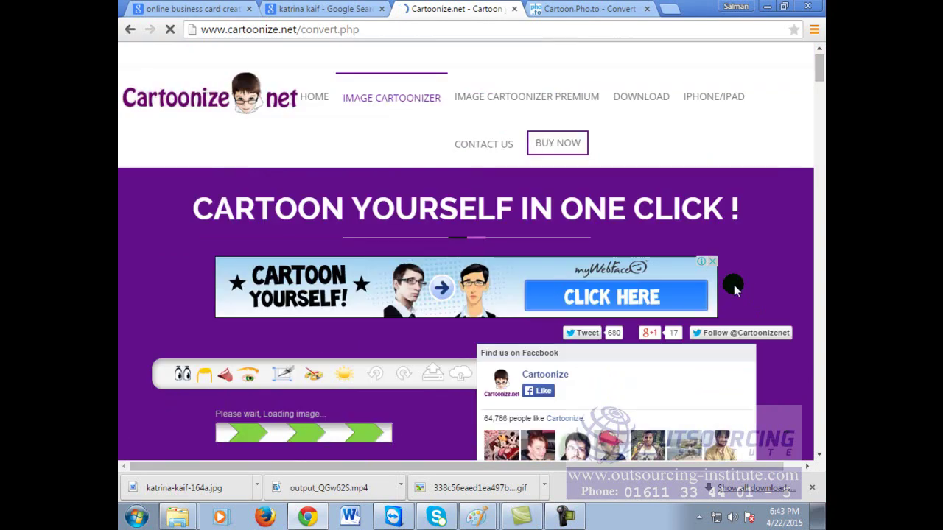
{"action": "scroll", "coordinate": [733, 287], "scroll_direction": "down", "scroll_amount": 3}
{"action": "scroll", "coordinate": [663, 258], "scroll_direction": "up", "scroll_amount": 3}
{"action": "scroll", "coordinate": [516, 361], "scroll_direction": "down", "scroll_amount": 3}
{"action": "scroll", "coordinate": [390, 359], "scroll_direction": "down", "scroll_amount": 2}
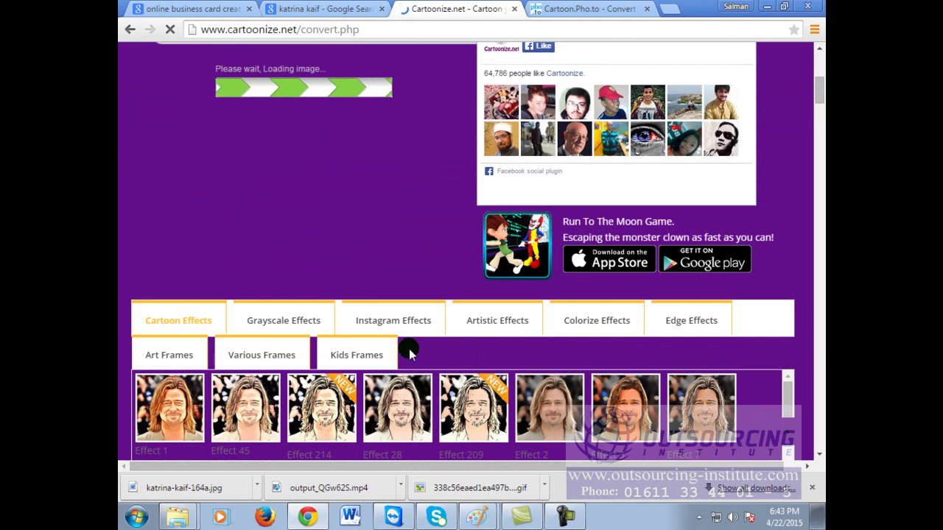
{"action": "scroll", "coordinate": [409, 356], "scroll_direction": "up", "scroll_amount": 2}
{"action": "left_click", "coordinate": [560, 183]}
{"action": "left_click", "coordinate": [682, 27]}
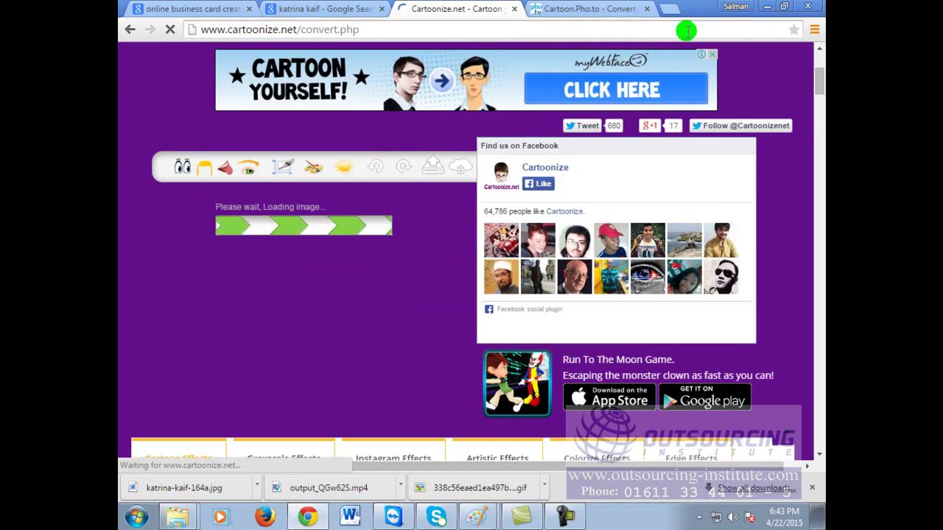
{"action": "left_click", "coordinate": [688, 31]}
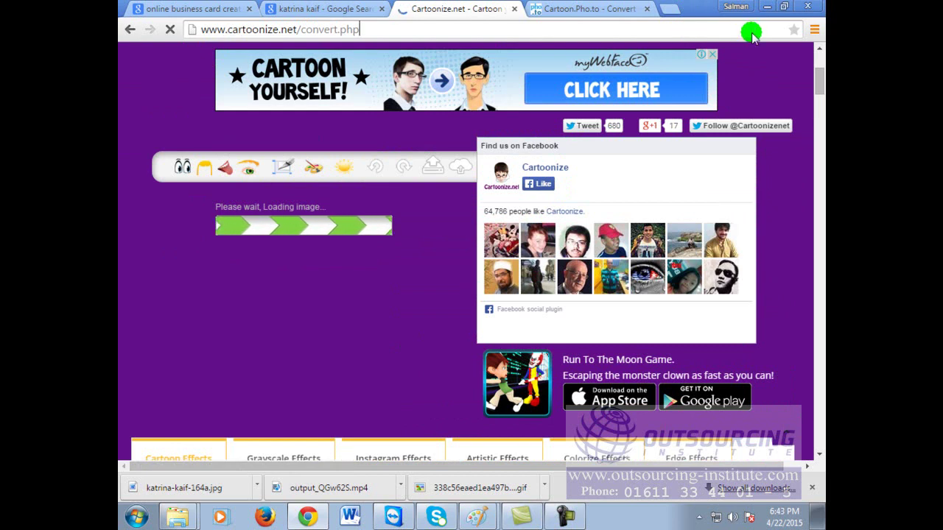
Step: Try Effect 45, then apply Effect 1 to the uploaded portrait
{"action": "scroll", "coordinate": [754, 260], "scroll_direction": "down", "scroll_amount": 2}
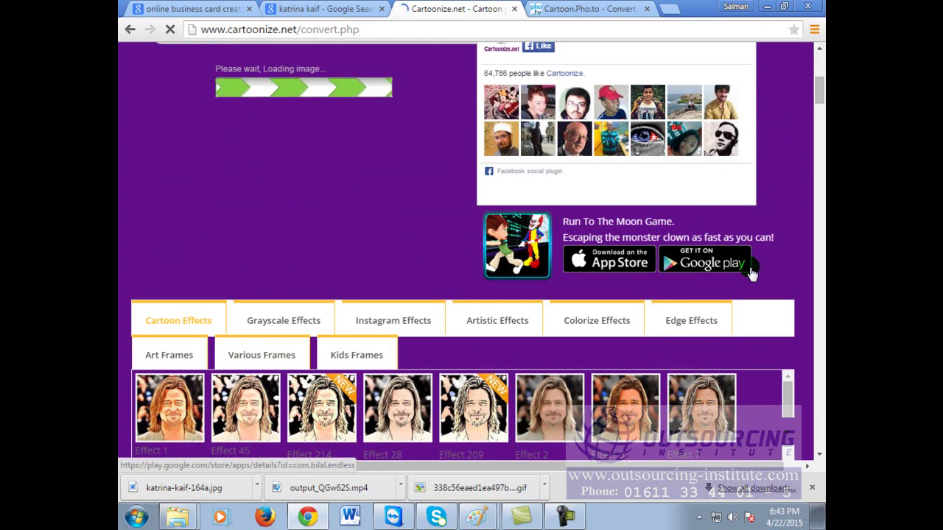
{"action": "left_click", "coordinate": [249, 406]}
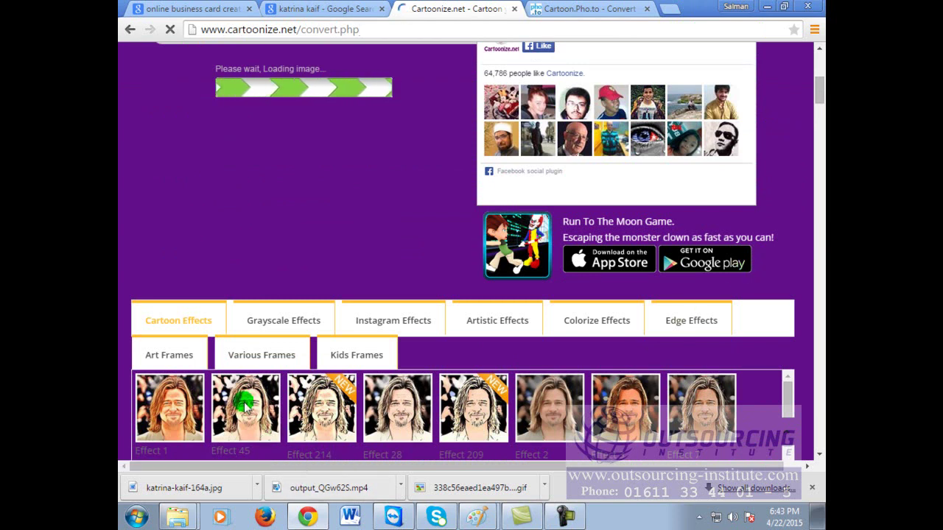
{"action": "left_click", "coordinate": [193, 405]}
{"action": "left_click", "coordinate": [181, 398]}
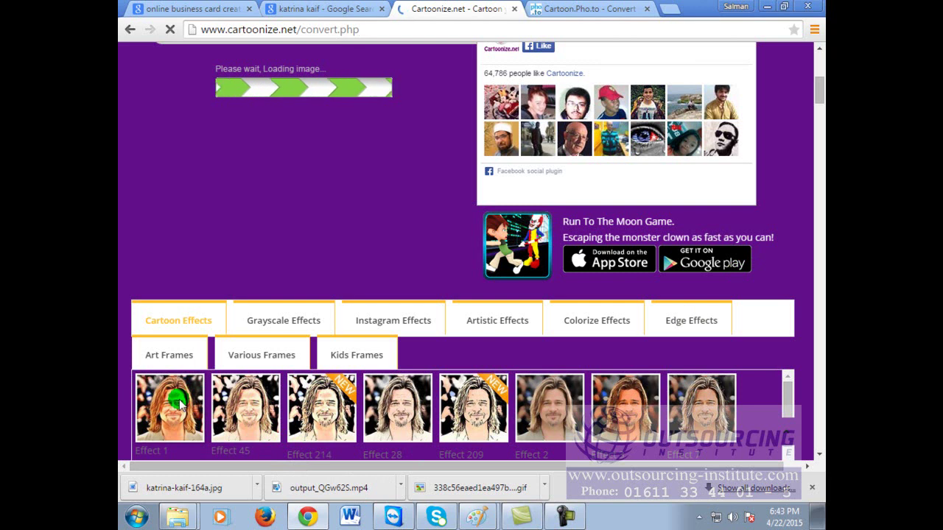
Step: Apply another Cartoon Effects thumbnail for a paler, high-contrast cartoon portrait
{"action": "scroll", "coordinate": [448, 399], "scroll_direction": "down", "scroll_amount": 3}
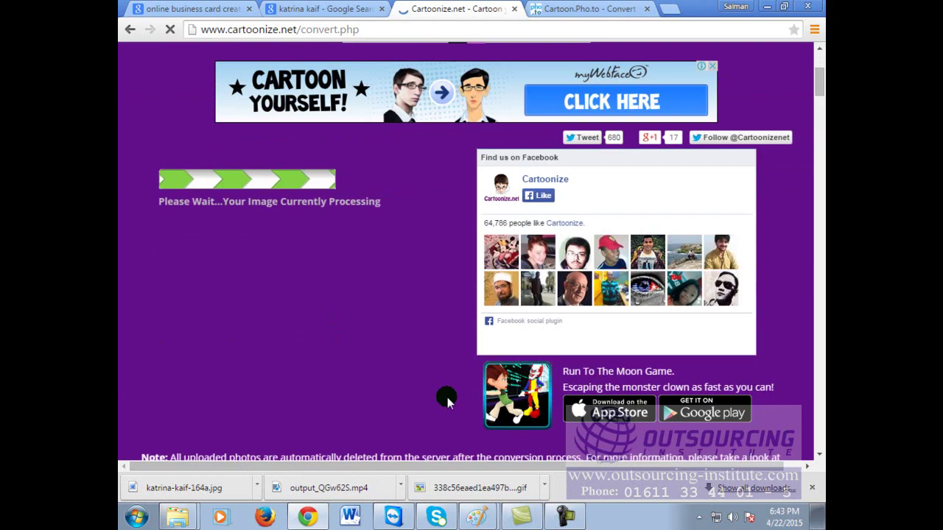
{"action": "scroll", "coordinate": [448, 398], "scroll_direction": "down", "scroll_amount": 3}
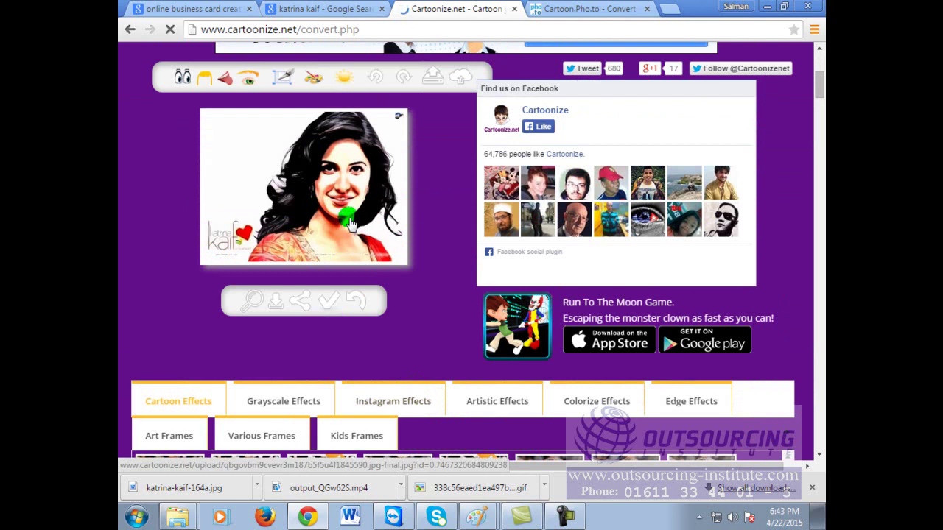
{"action": "scroll", "coordinate": [308, 411], "scroll_direction": "down", "scroll_amount": 1}
{"action": "left_click", "coordinate": [318, 433]}
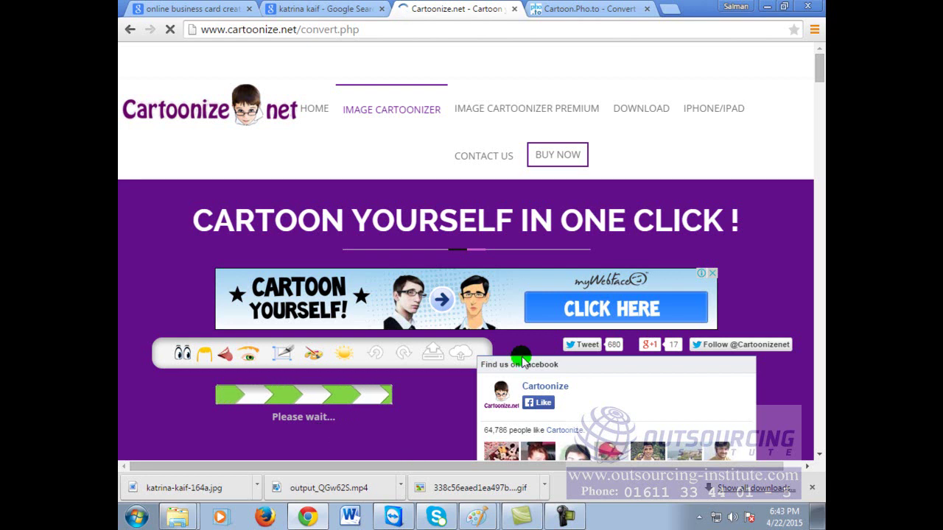
{"action": "scroll", "coordinate": [784, 298], "scroll_direction": "down", "scroll_amount": 2}
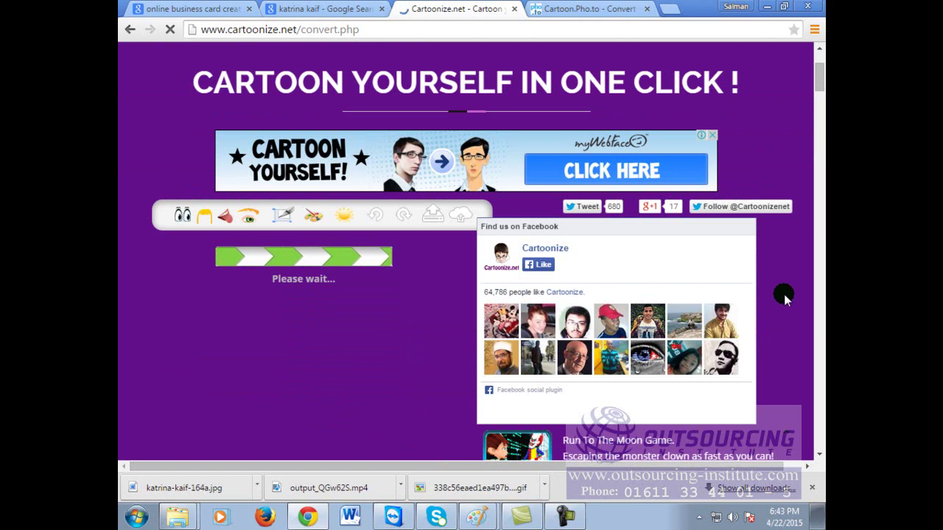
{"action": "scroll", "coordinate": [784, 298], "scroll_direction": "down", "scroll_amount": 2}
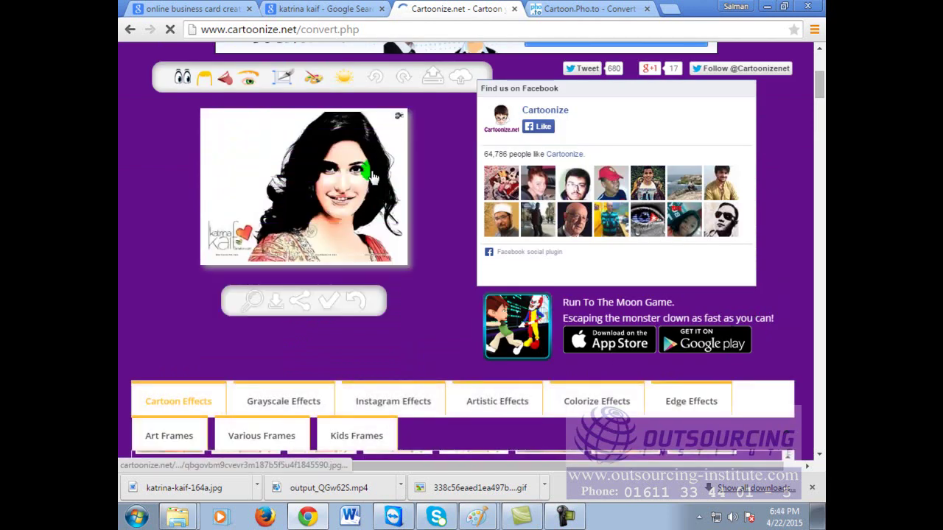
Step: Browse the Artistic and Colorize effect collections for the photo
{"action": "scroll", "coordinate": [528, 422], "scroll_direction": "down", "scroll_amount": 1}
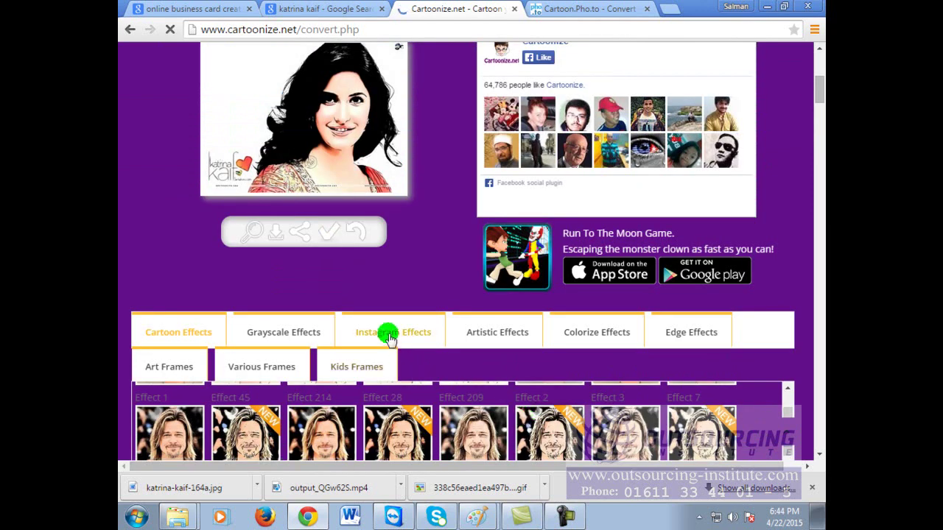
{"action": "left_click", "coordinate": [489, 335]}
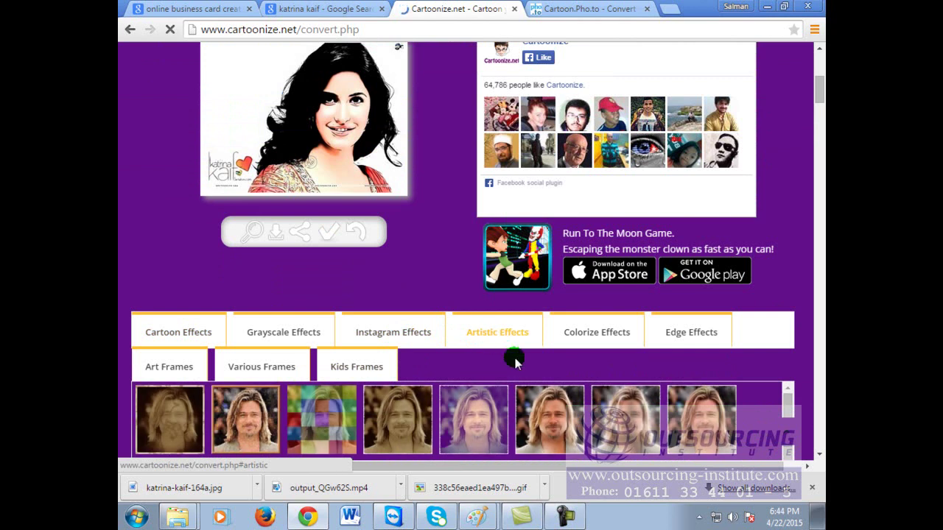
{"action": "scroll", "coordinate": [560, 388], "scroll_direction": "down", "scroll_amount": 2}
{"action": "scroll", "coordinate": [730, 385], "scroll_direction": "up", "scroll_amount": 1}
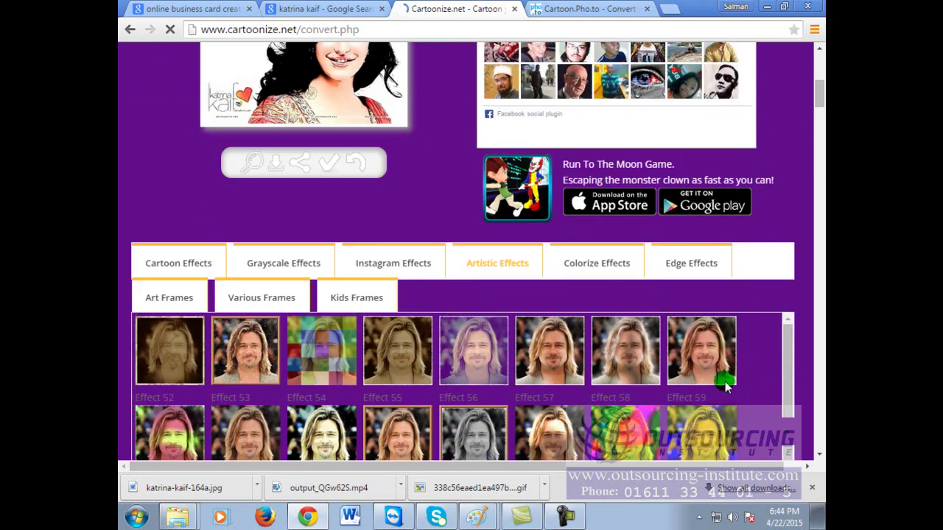
{"action": "scroll", "coordinate": [747, 394], "scroll_direction": "down", "scroll_amount": 1}
{"action": "scroll", "coordinate": [756, 397], "scroll_direction": "up", "scroll_amount": 1}
{"action": "left_click", "coordinate": [574, 271]}
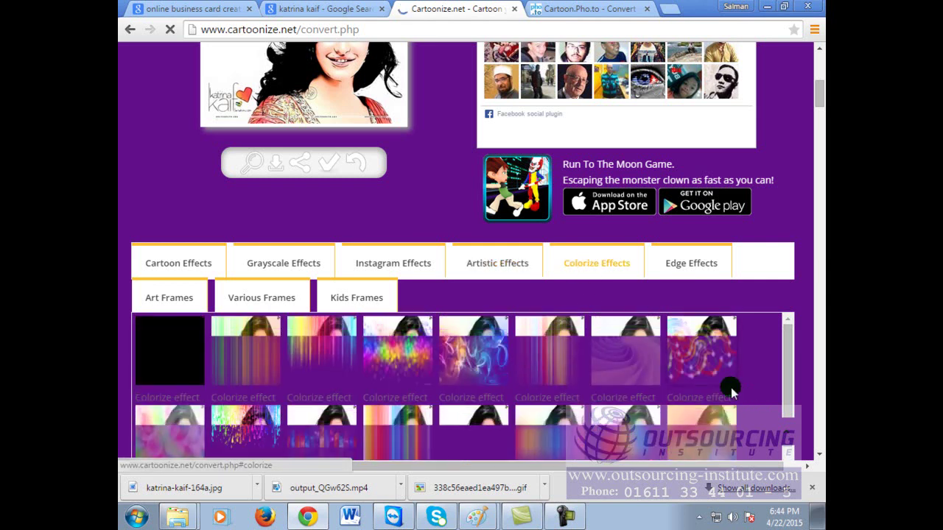
{"action": "scroll", "coordinate": [728, 386], "scroll_direction": "down", "scroll_amount": 1}
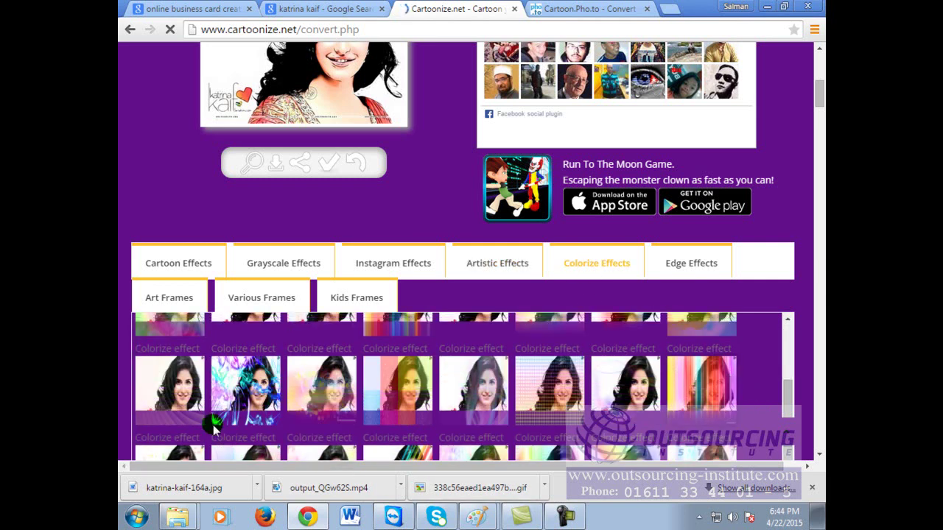
{"action": "scroll", "coordinate": [554, 399], "scroll_direction": "down", "scroll_amount": 2}
{"action": "scroll", "coordinate": [558, 391], "scroll_direction": "up", "scroll_amount": 3}
Step: Apply the brick-wall effect from the Edge effects collection to the photo
{"action": "left_click", "coordinate": [676, 195]}
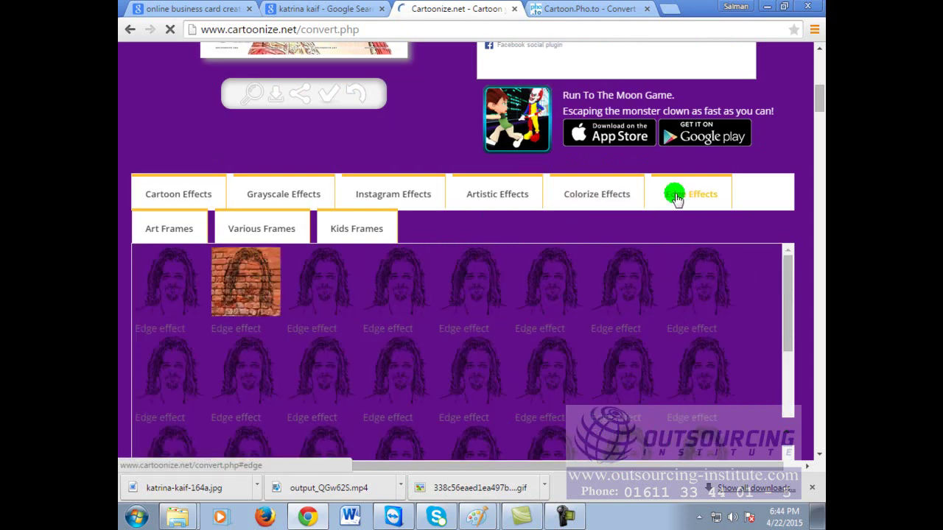
{"action": "left_click", "coordinate": [440, 355]}
{"action": "left_click", "coordinate": [246, 284]}
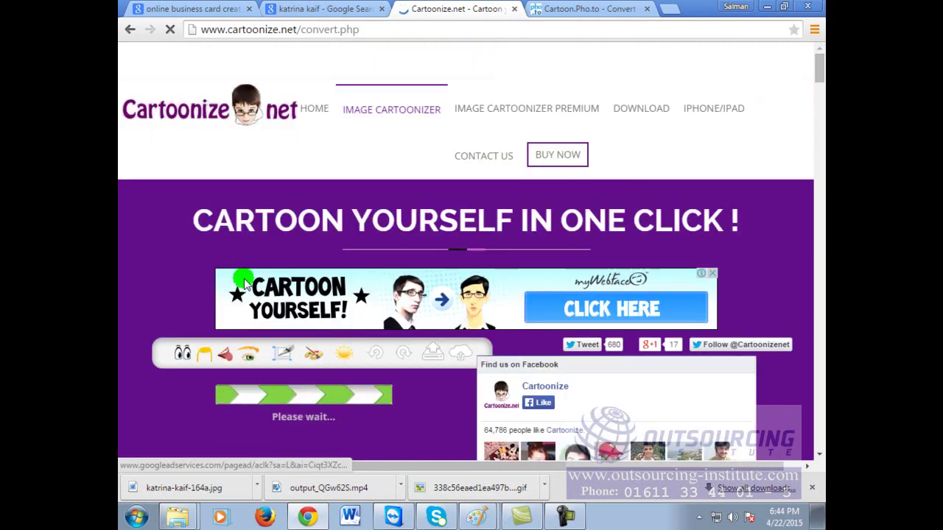
{"action": "scroll", "coordinate": [685, 230], "scroll_direction": "down", "scroll_amount": 3}
Step: Flip between the image results and MyWebFace tabs, then go back to the search results
{"action": "left_click", "coordinate": [549, 306]}
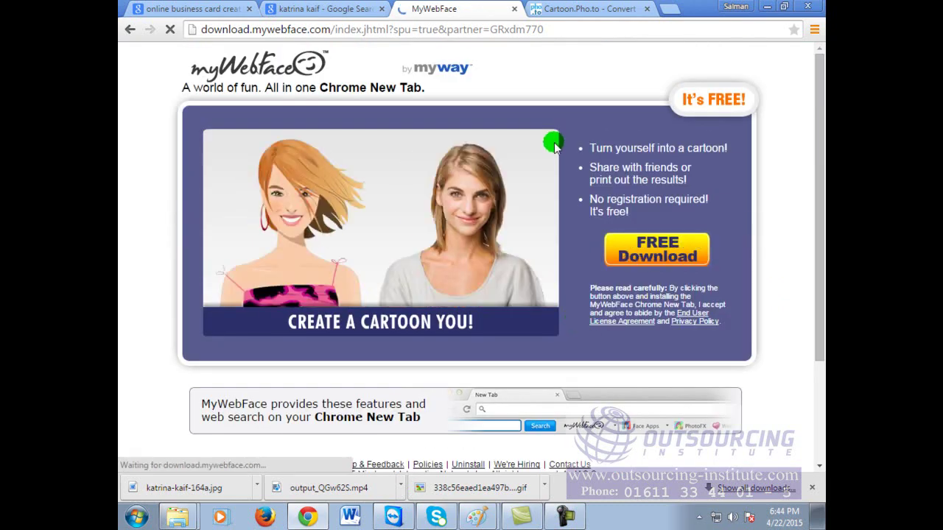
{"action": "left_click", "coordinate": [333, 9]}
{"action": "left_click", "coordinate": [454, 7]}
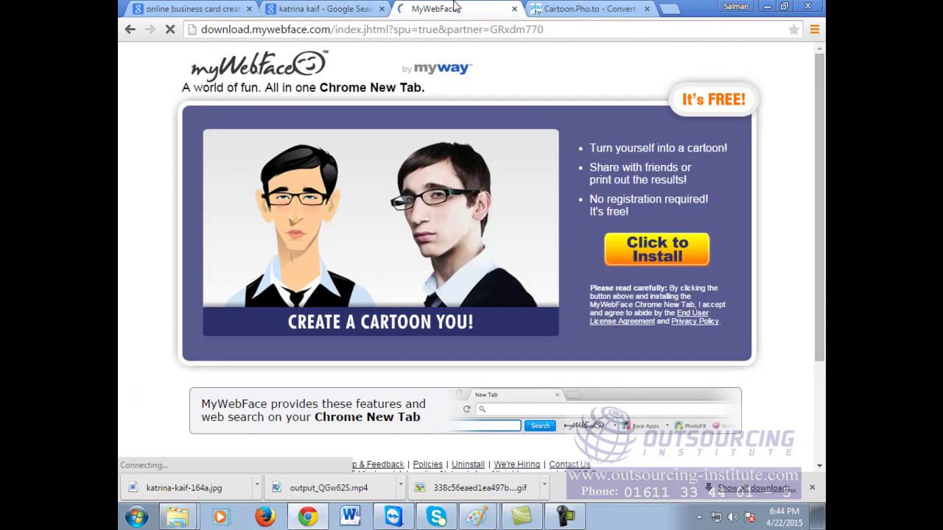
{"action": "left_click", "coordinate": [131, 30]}
{"action": "left_click", "coordinate": [131, 31]}
{"action": "left_click", "coordinate": [293, 149]}
{"action": "left_click", "coordinate": [128, 29]}
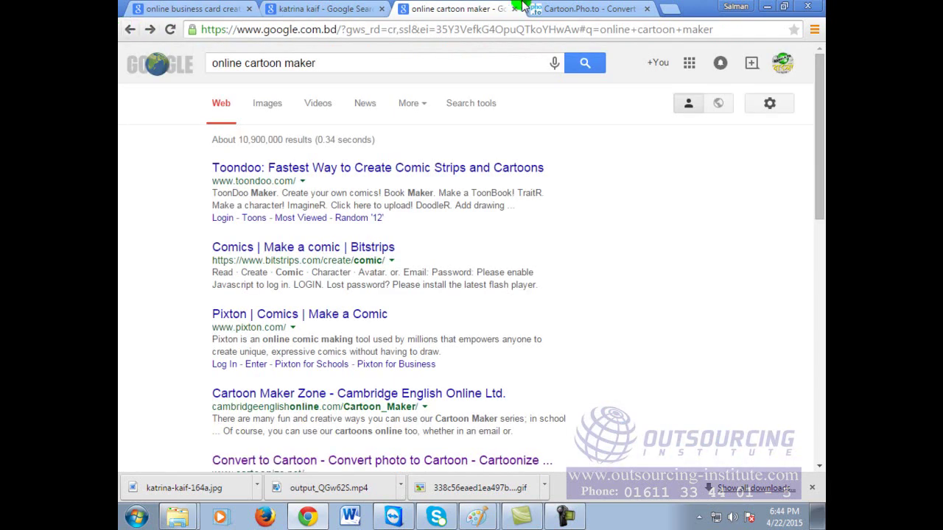
Step: Check the other tabs, step forward to MyWebFace, then return to the 'online cartoon maker' results
{"action": "left_click", "coordinate": [558, 7]}
{"action": "left_click", "coordinate": [464, 8]}
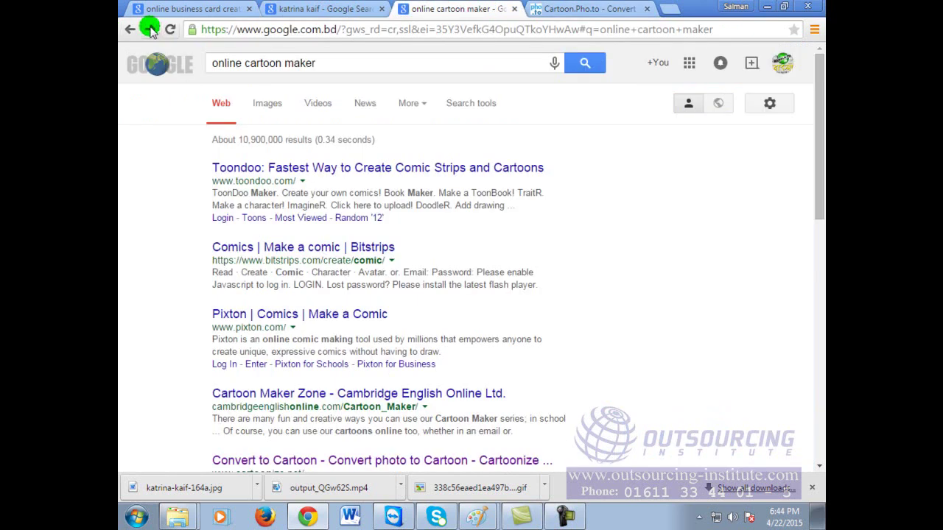
{"action": "left_click", "coordinate": [150, 30]}
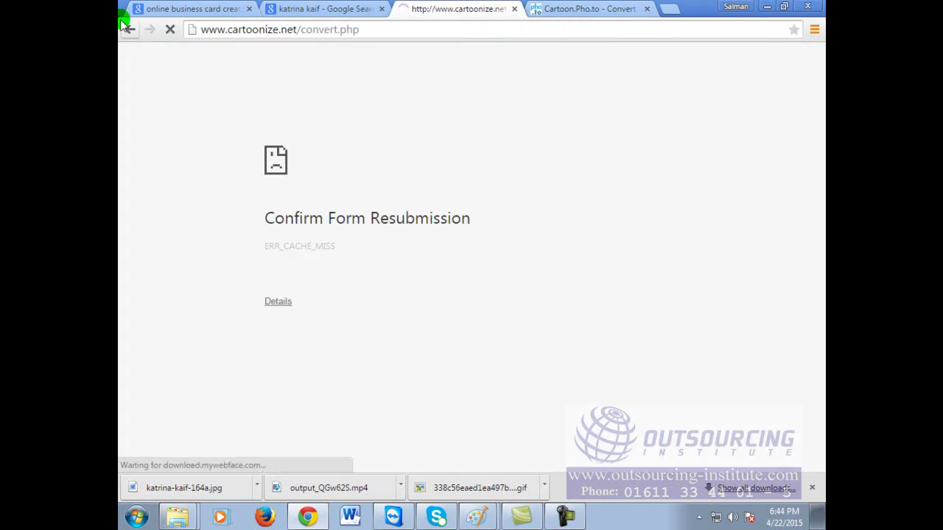
{"action": "left_click", "coordinate": [128, 28]}
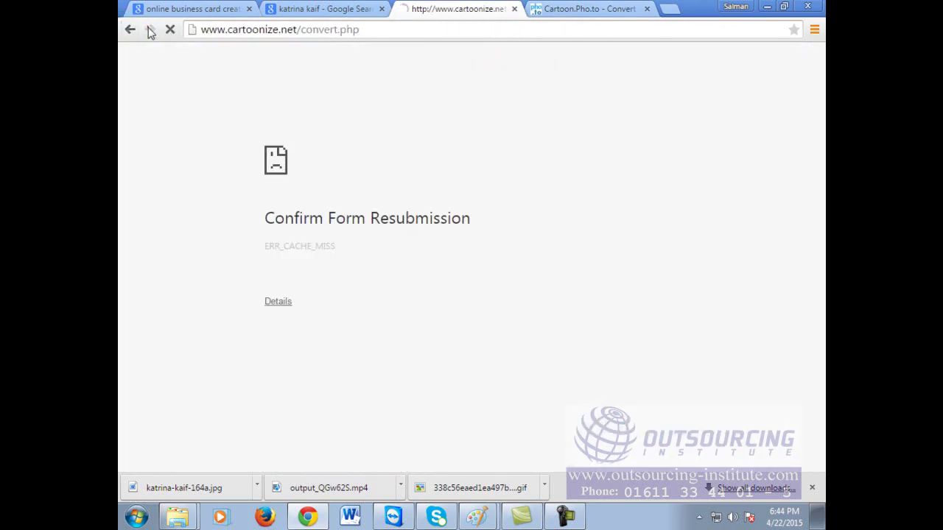
{"action": "left_click", "coordinate": [151, 29]}
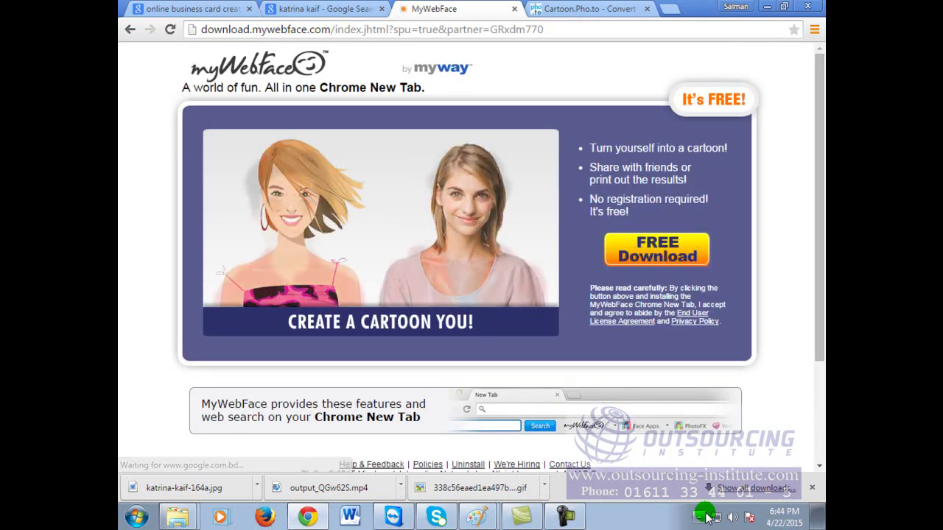
{"action": "left_click", "coordinate": [299, 9]}
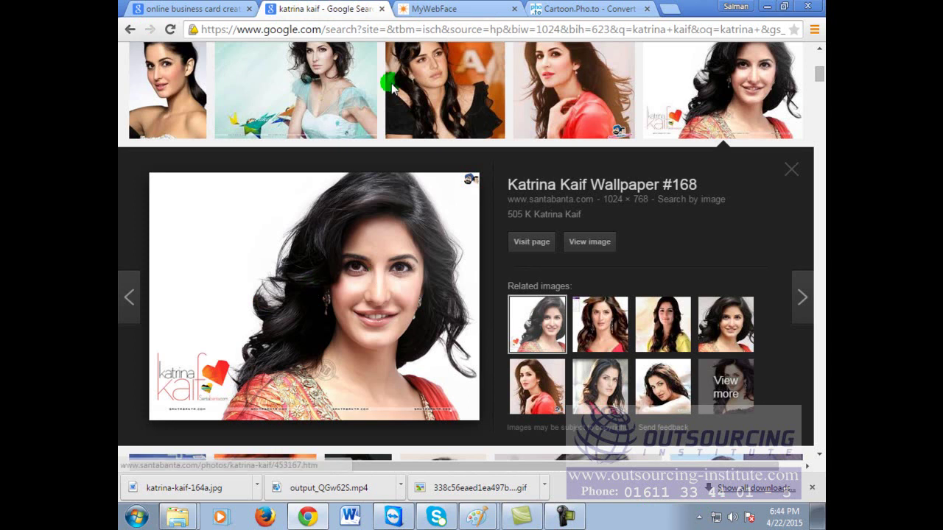
{"action": "left_click", "coordinate": [442, 9]}
{"action": "left_click", "coordinate": [130, 30]}
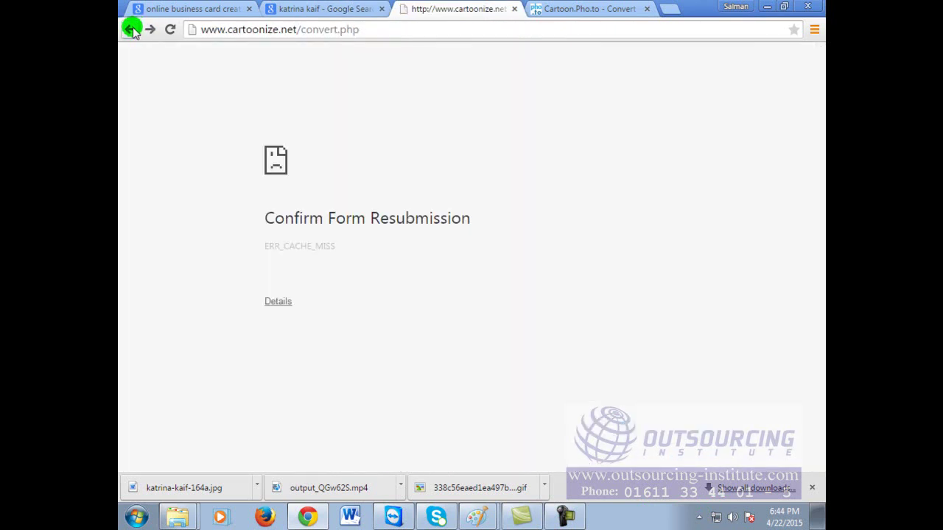
{"action": "left_click", "coordinate": [131, 30]}
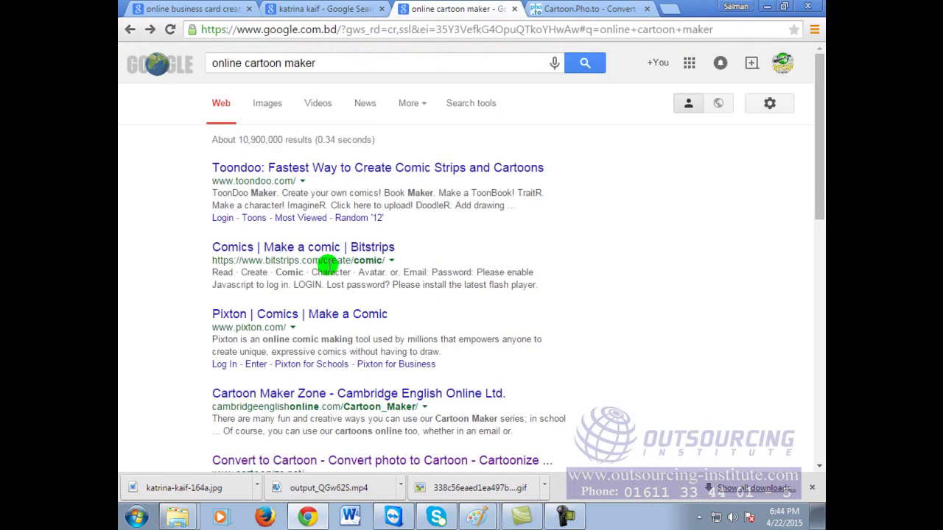
Step: Open the Cartoonize result and upload the portrait .jpg from the Videos library
{"action": "left_click", "coordinate": [333, 463]}
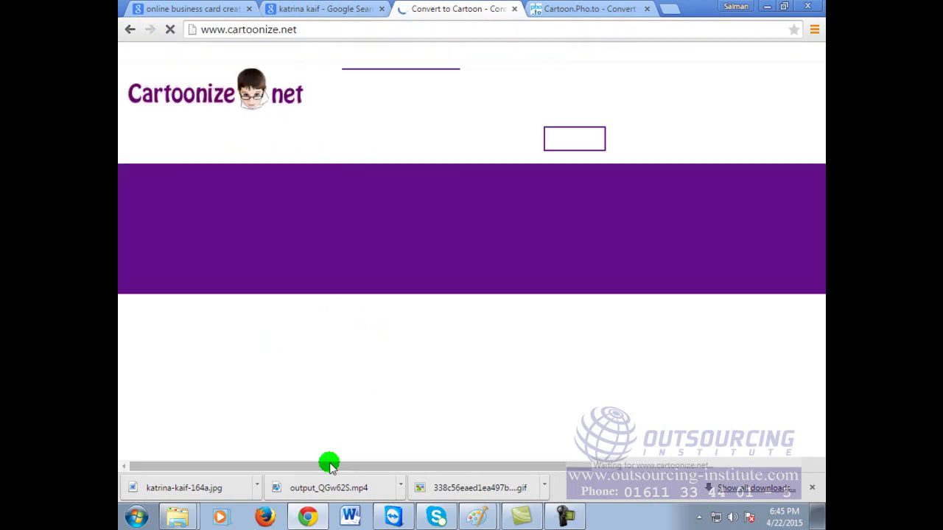
{"action": "scroll", "coordinate": [387, 350], "scroll_direction": "down", "scroll_amount": 2}
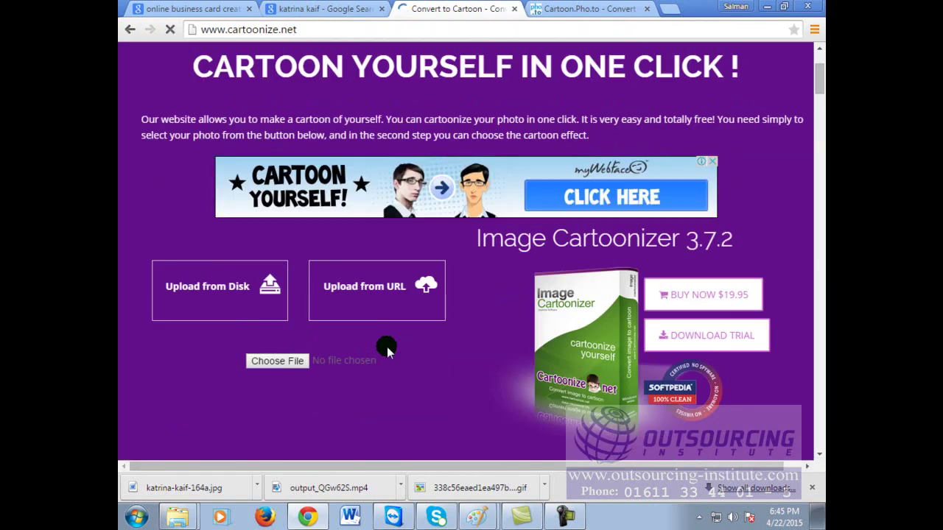
{"action": "left_click", "coordinate": [277, 361]}
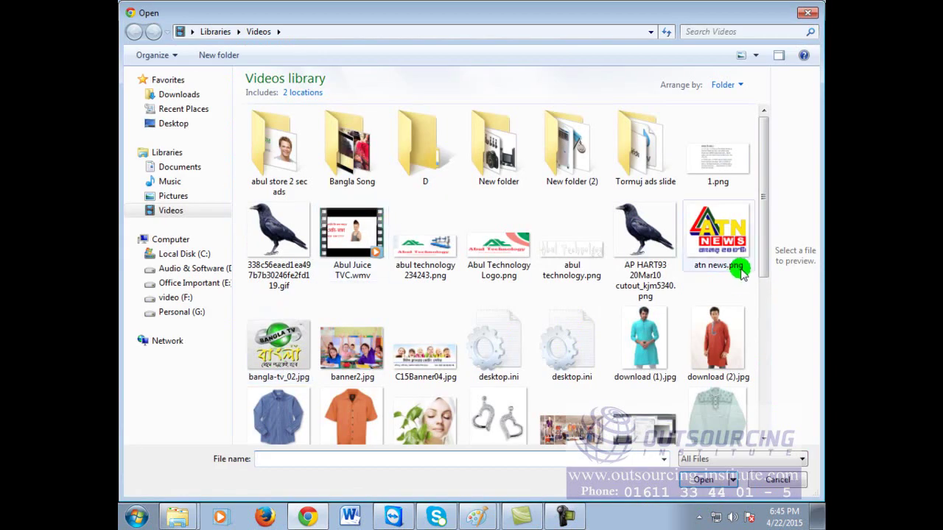
{"action": "left_click_drag", "start_coordinate": [766, 225], "coordinate": [774, 332]}
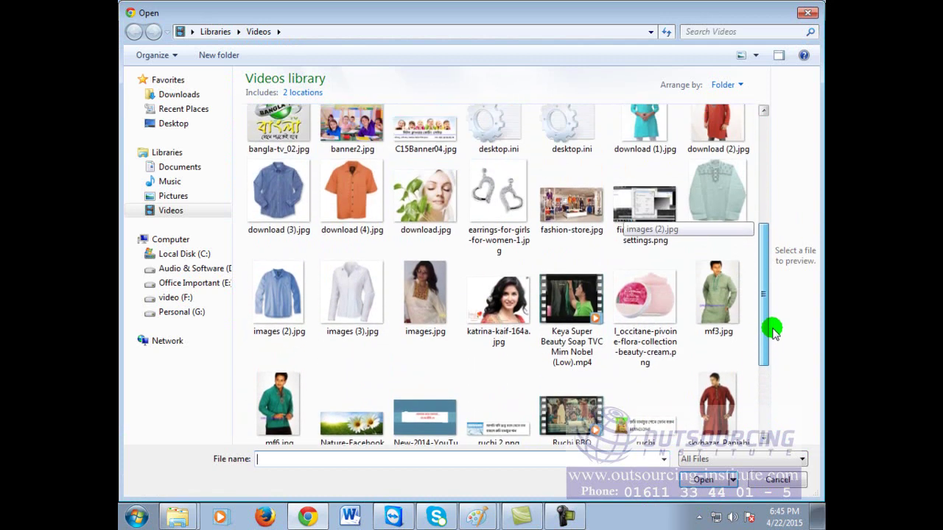
{"action": "double_click", "coordinate": [495, 297]}
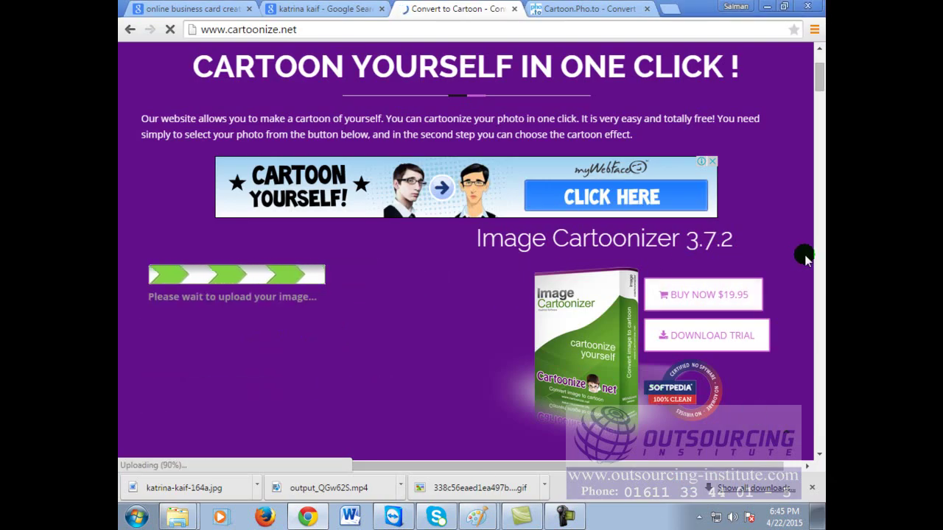
Step: Show the Artistic Effects, then the Edge Effects thumbnails beneath the uploaded portrait
{"action": "scroll", "coordinate": [787, 258], "scroll_direction": "down", "scroll_amount": 2}
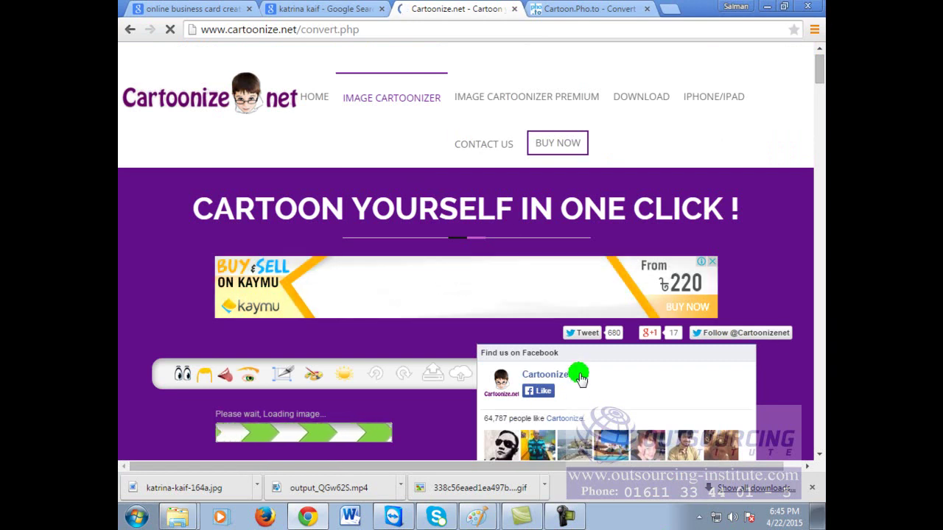
{"action": "scroll", "coordinate": [641, 295], "scroll_direction": "down", "scroll_amount": 2}
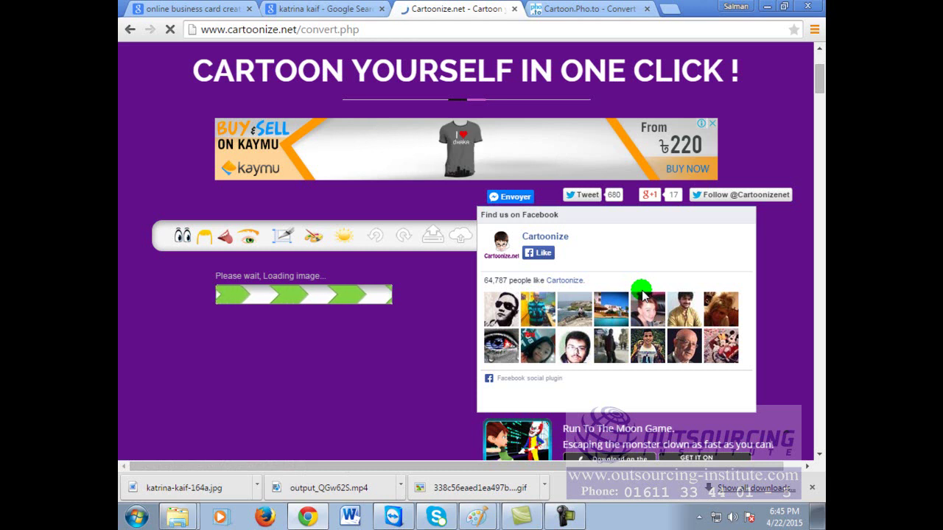
{"action": "scroll", "coordinate": [642, 295], "scroll_direction": "down", "scroll_amount": 2}
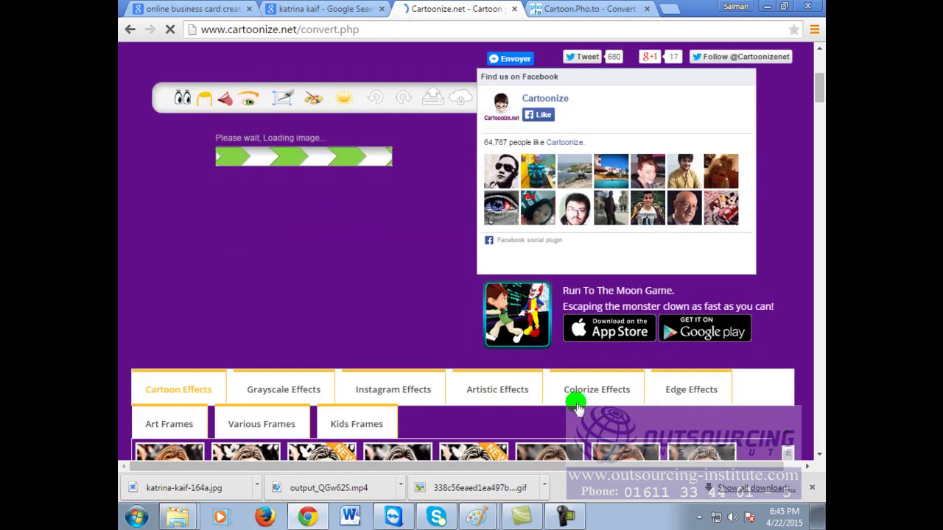
{"action": "left_click", "coordinate": [487, 396]}
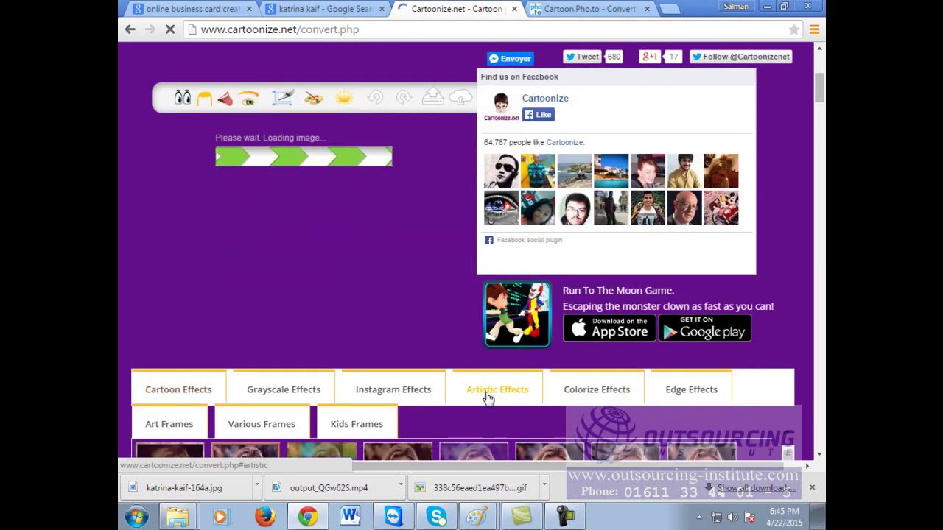
{"action": "left_click", "coordinate": [688, 397]}
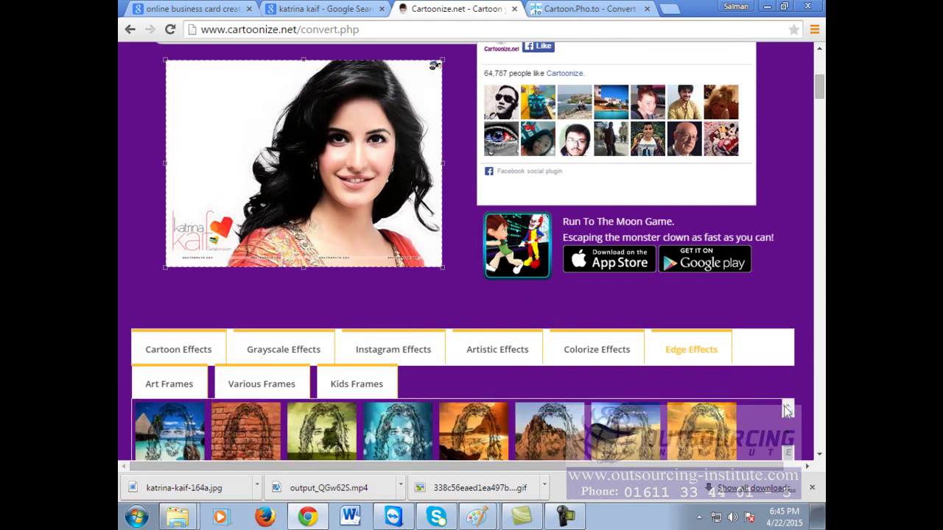
Step: Apply the brick-wall Edge effect and enlarge the resulting sketch
{"action": "scroll", "coordinate": [802, 244], "scroll_direction": "down", "scroll_amount": 1}
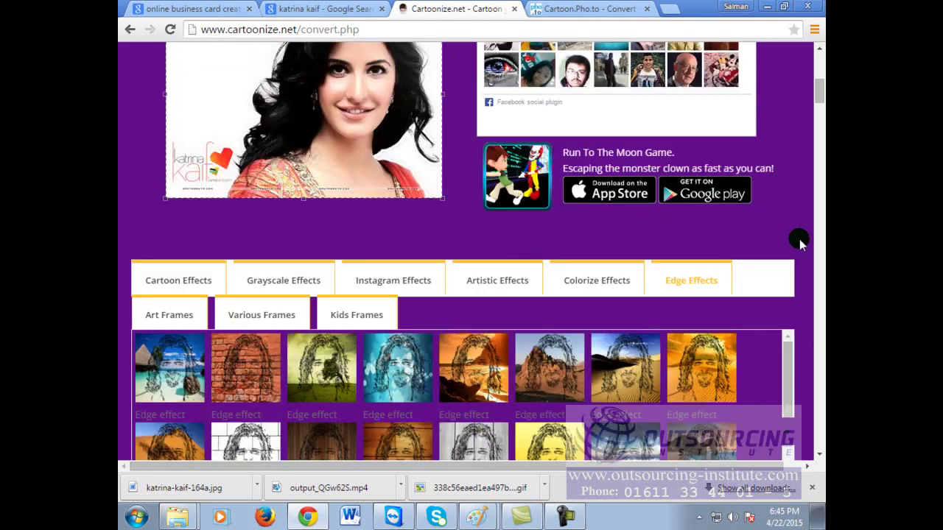
{"action": "left_click", "coordinate": [244, 376]}
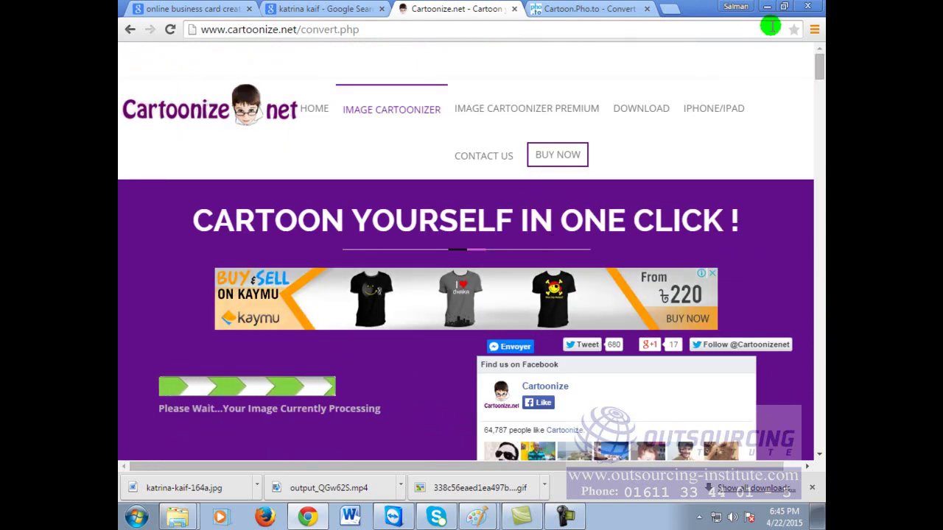
{"action": "scroll", "coordinate": [766, 126], "scroll_direction": "down", "scroll_amount": 1}
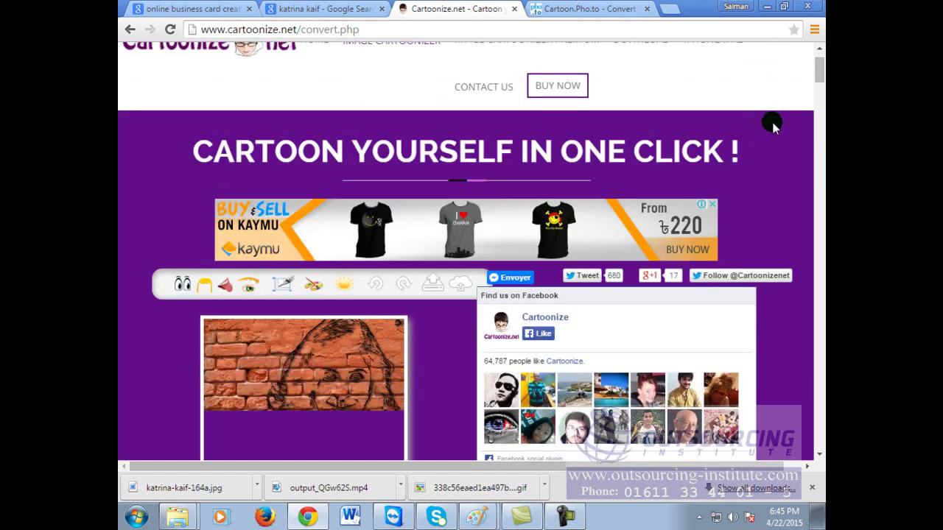
{"action": "scroll", "coordinate": [471, 398], "scroll_direction": "down", "scroll_amount": 3}
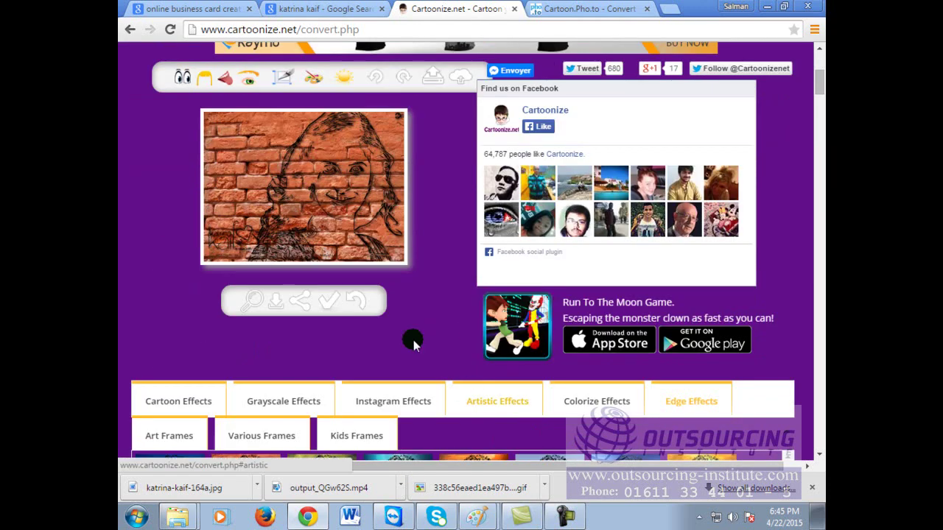
{"action": "left_click", "coordinate": [341, 200]}
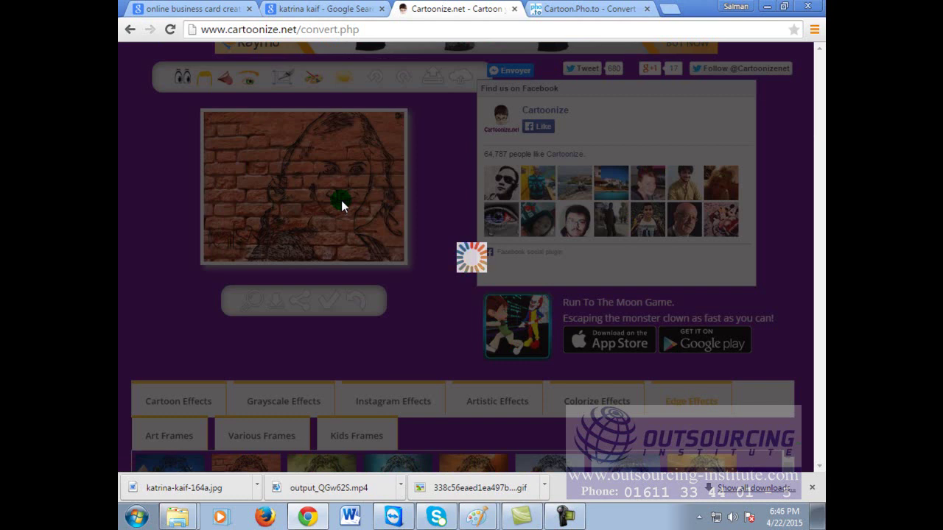
Step: Close the enlarged brick-wall sketch preview to return to the editor
{"action": "left_click_drag", "start_coordinate": [342, 201], "coordinate": [446, 226]}
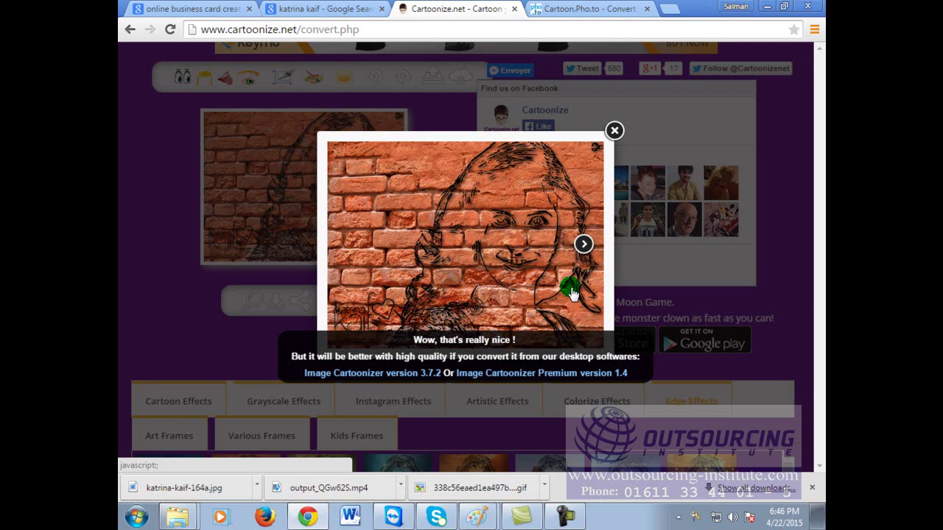
{"action": "left_click", "coordinate": [614, 131]}
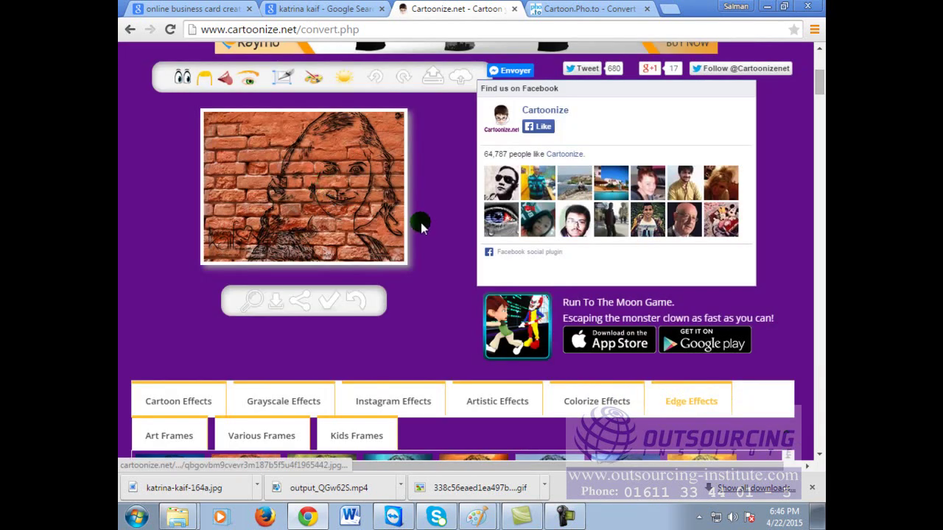
{"action": "scroll", "coordinate": [435, 313], "scroll_direction": "down", "scroll_amount": 2}
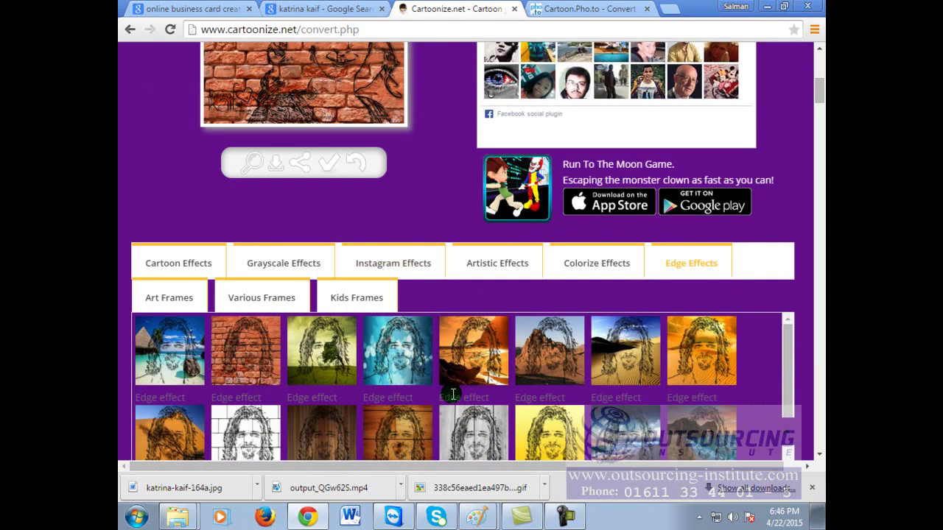
{"action": "scroll", "coordinate": [455, 404], "scroll_direction": "down", "scroll_amount": 2}
{"action": "scroll", "coordinate": [733, 409], "scroll_direction": "up", "scroll_amount": 3}
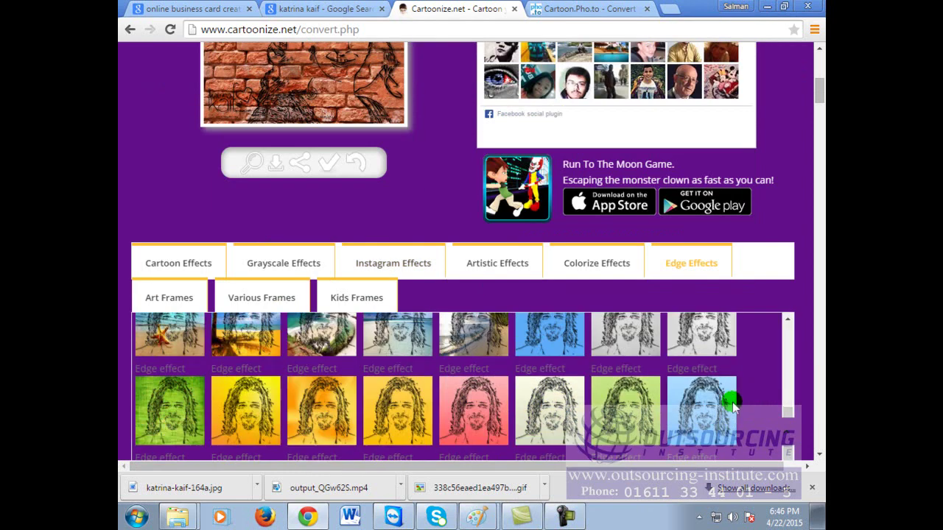
{"action": "scroll", "coordinate": [733, 406], "scroll_direction": "up", "scroll_amount": 2}
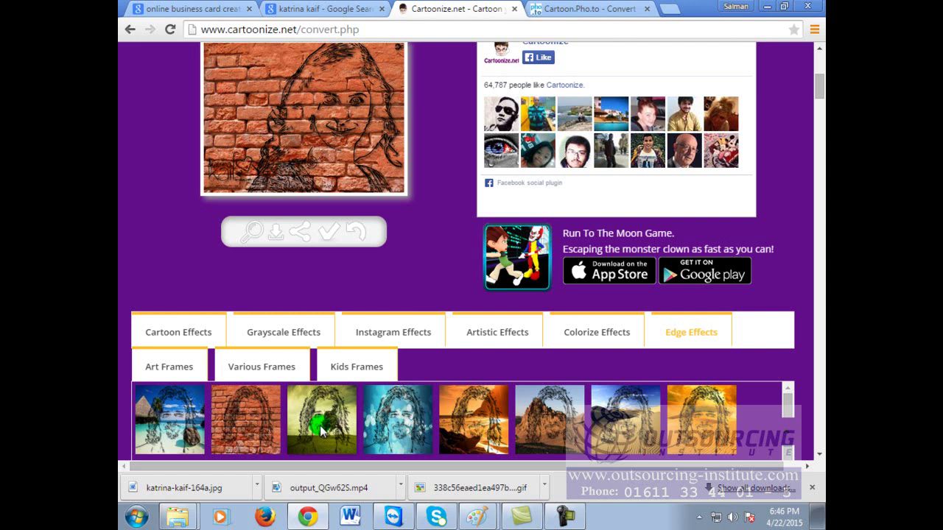
{"action": "scroll", "coordinate": [653, 410], "scroll_direction": "down", "scroll_amount": 2}
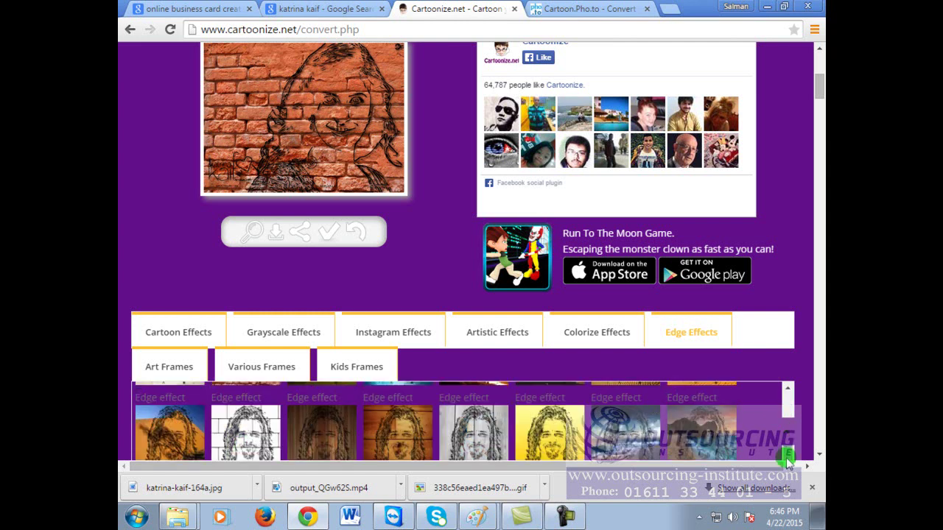
{"action": "scroll", "coordinate": [789, 434], "scroll_direction": "up", "scroll_amount": 5}
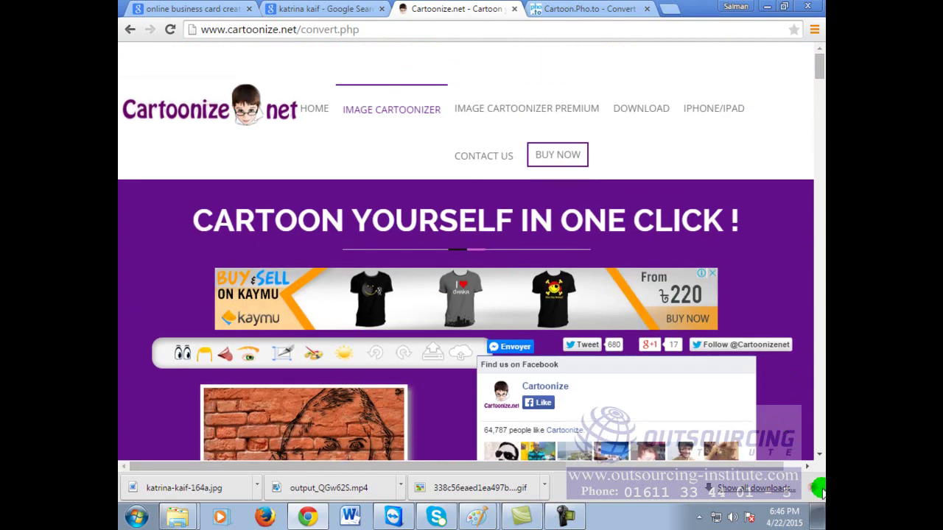
{"action": "scroll", "coordinate": [820, 456], "scroll_direction": "down", "scroll_amount": 7}
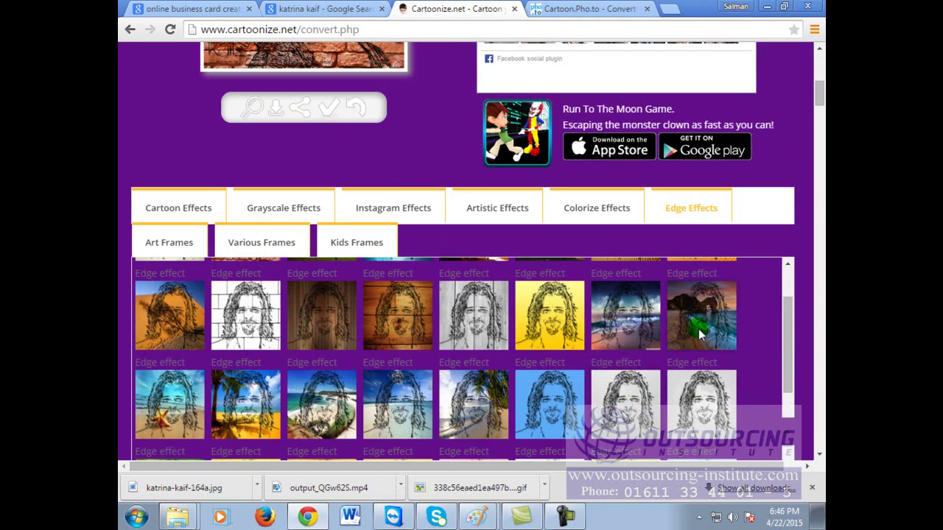
{"action": "left_click", "coordinate": [820, 73]}
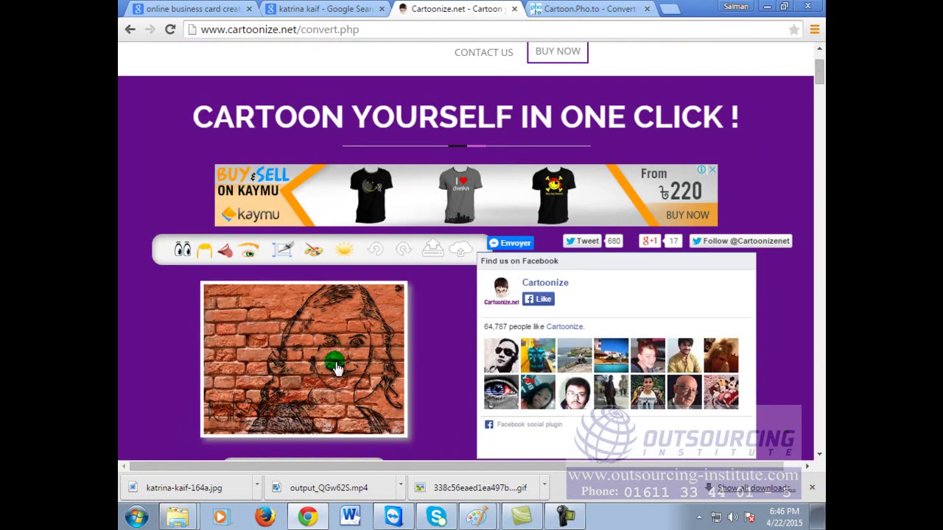
{"action": "left_click", "coordinate": [289, 364]}
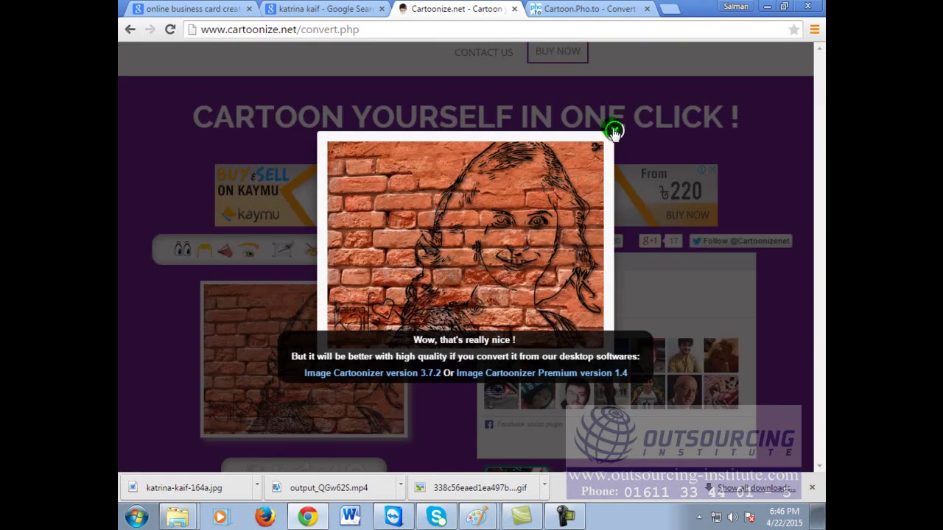
{"action": "left_click", "coordinate": [613, 131]}
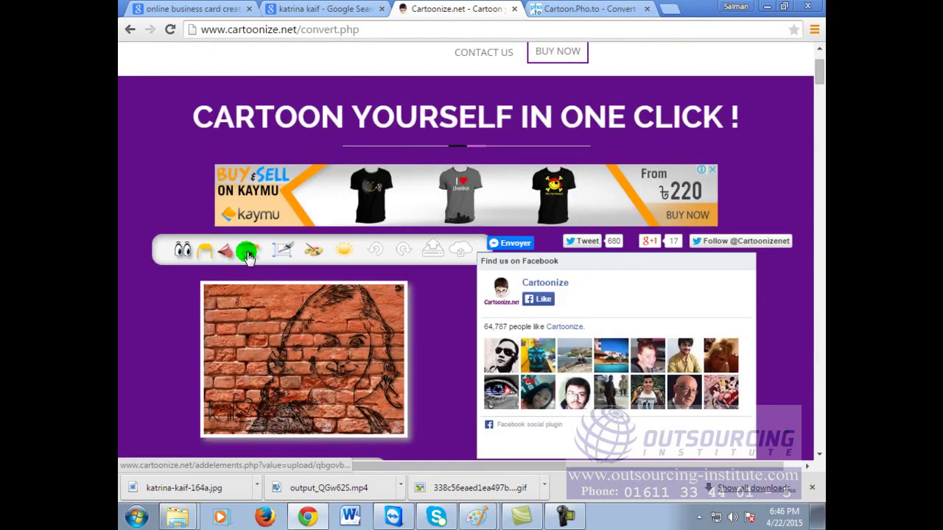
Step: Launch the eyes tool to load the Add elements editor, then select the page address
{"action": "left_click", "coordinate": [185, 253]}
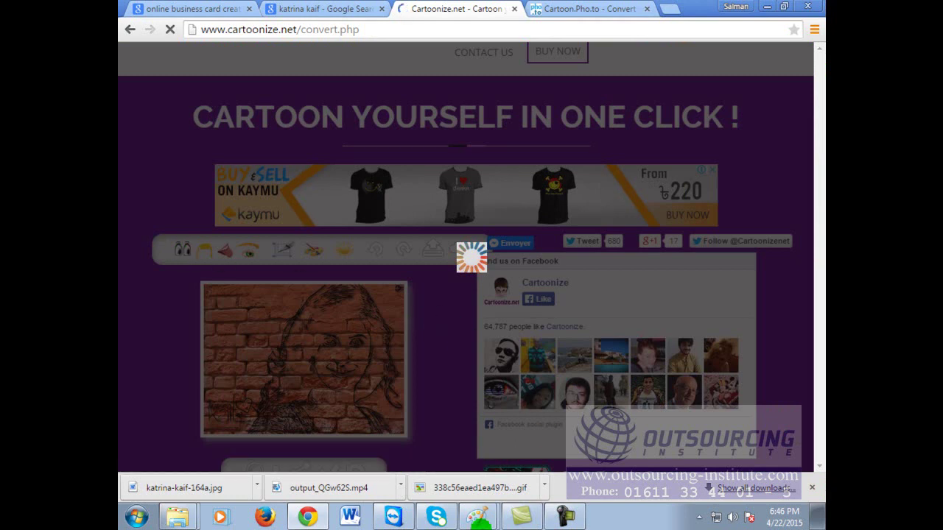
{"action": "left_click", "coordinate": [456, 30]}
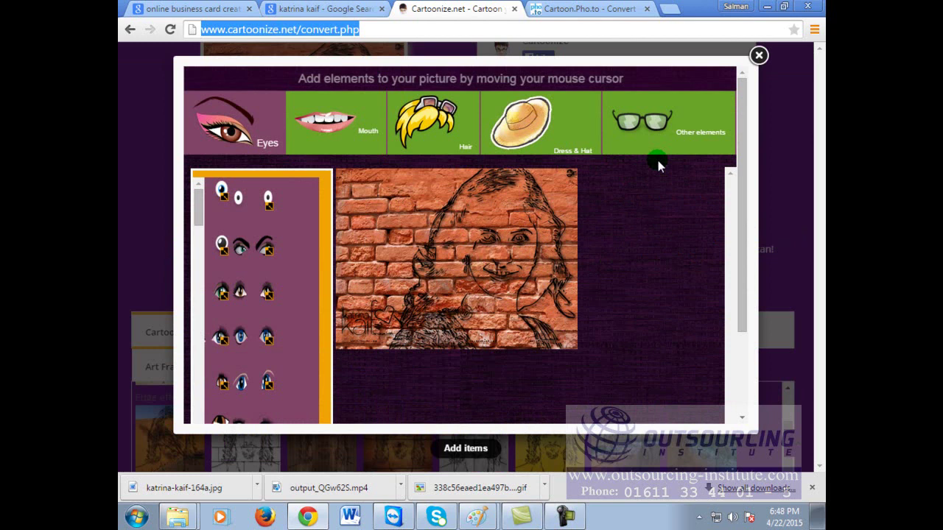
Step: Place the blue eye pair, a brown eye moved onto the face and leveled, and a single blue eye
{"action": "left_click_drag", "start_coordinate": [240, 328], "coordinate": [374, 209]}
{"action": "scroll", "coordinate": [280, 354], "scroll_direction": "down", "scroll_amount": 3}
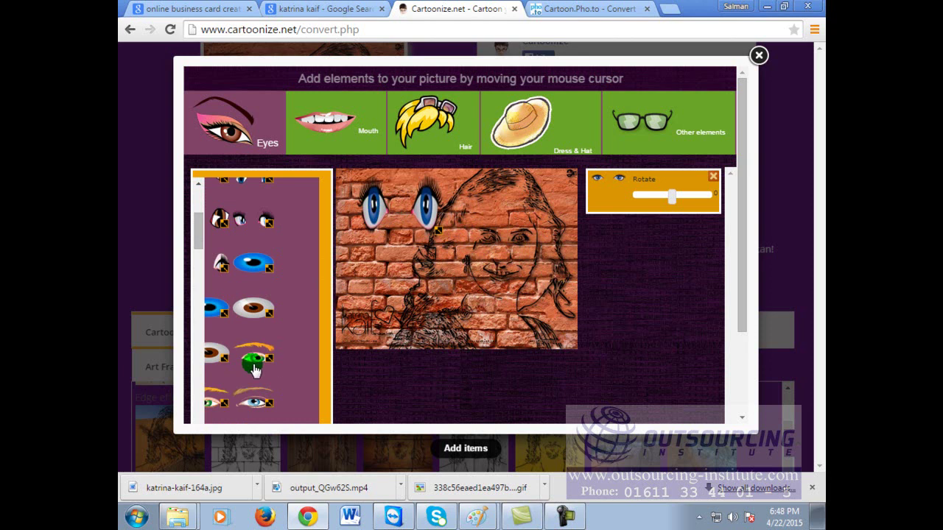
{"action": "left_click", "coordinate": [250, 310]}
{"action": "left_click_drag", "start_coordinate": [385, 287], "coordinate": [521, 237]}
{"action": "mouse_move", "coordinate": [670, 241]}
{"action": "left_mouse_down"}
{"action": "mouse_move", "coordinate": [700, 241]}
{"action": "mouse_move", "coordinate": [658, 238]}
{"action": "left_mouse_up"}
{"action": "mouse_move", "coordinate": [672, 196]}
{"action": "left_mouse_down"}
{"action": "mouse_move", "coordinate": [637, 196]}
{"action": "mouse_move", "coordinate": [677, 199]}
{"action": "left_mouse_up"}
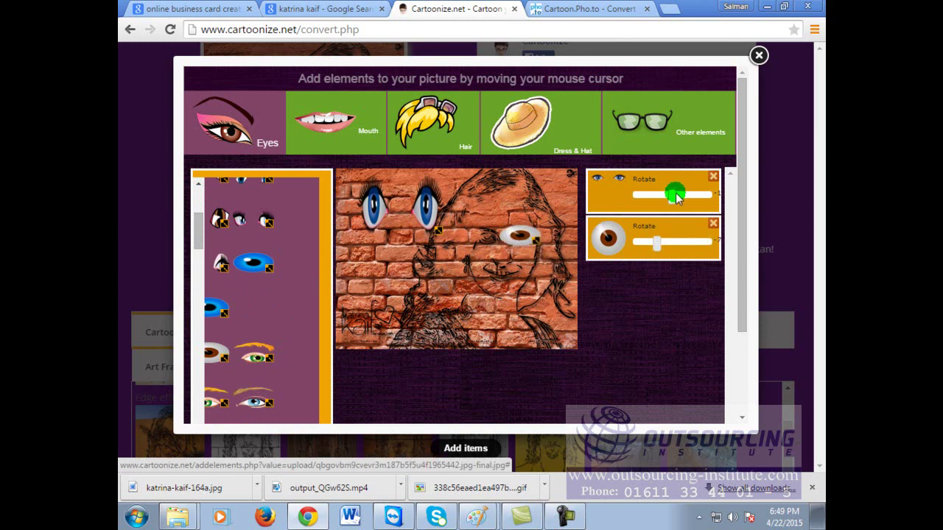
{"action": "left_click", "coordinate": [247, 265]}
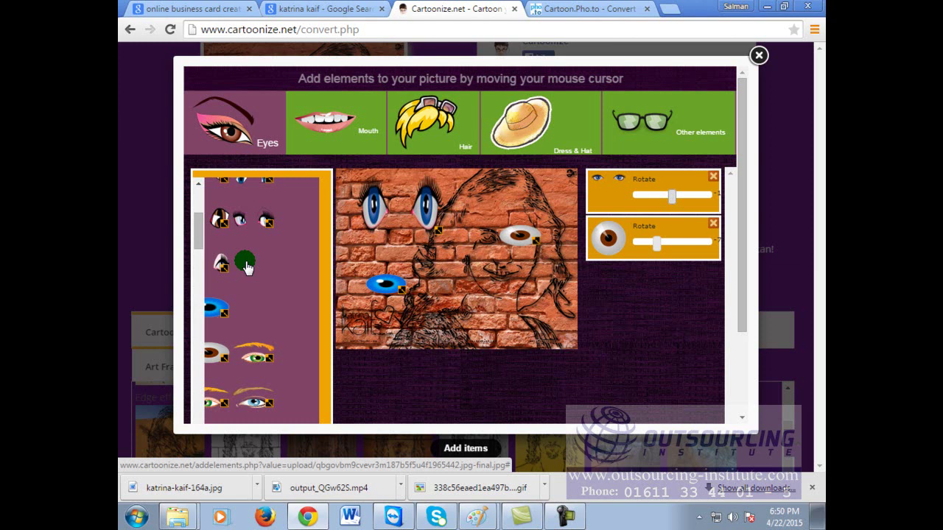
Step: Scroll the Add elements popup down and generate the picture with the added eyes
{"action": "left_click", "coordinate": [761, 63]}
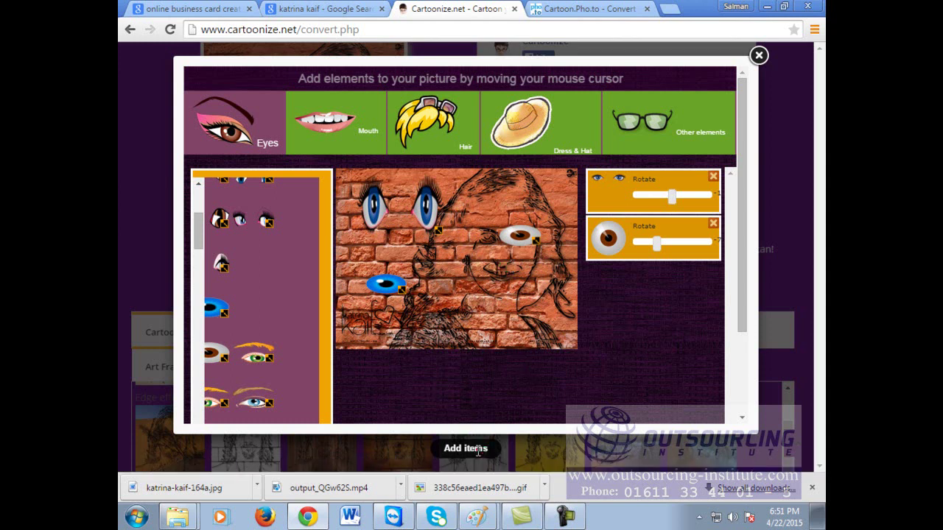
{"action": "left_click_drag", "start_coordinate": [744, 151], "coordinate": [733, 265]}
{"action": "left_click", "coordinate": [656, 373]}
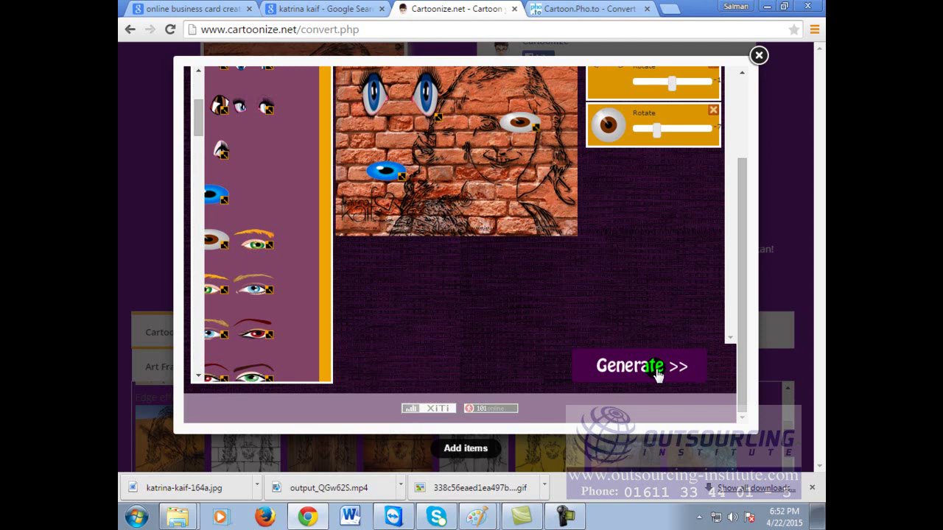
{"action": "left_click", "coordinate": [658, 369]}
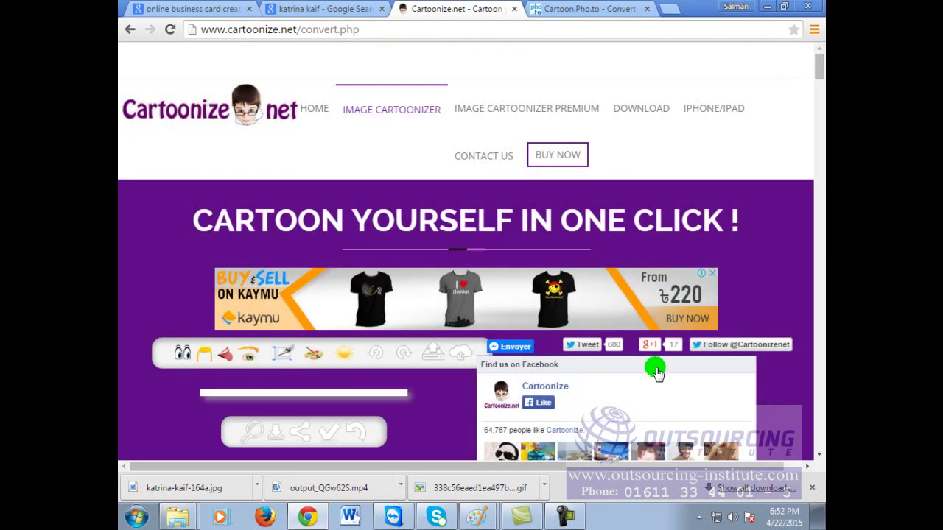
{"action": "scroll", "coordinate": [634, 361], "scroll_direction": "down", "scroll_amount": 3}
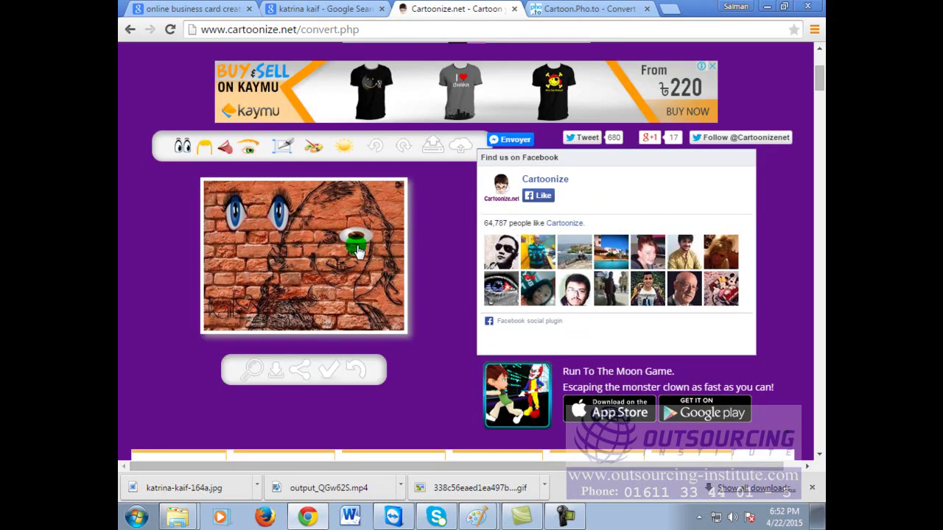
{"action": "left_click", "coordinate": [367, 254]}
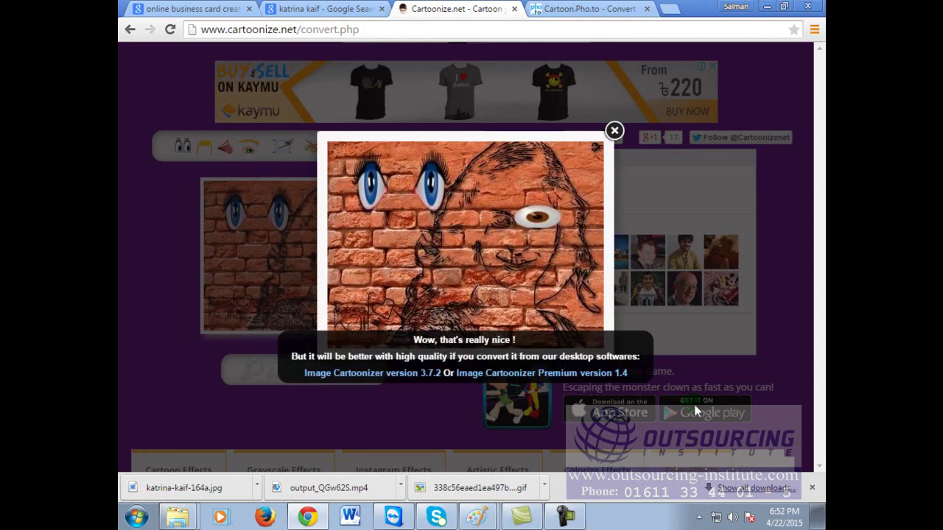
{"action": "left_click", "coordinate": [615, 133]}
{"action": "scroll", "coordinate": [505, 274], "scroll_direction": "down", "scroll_amount": 10}
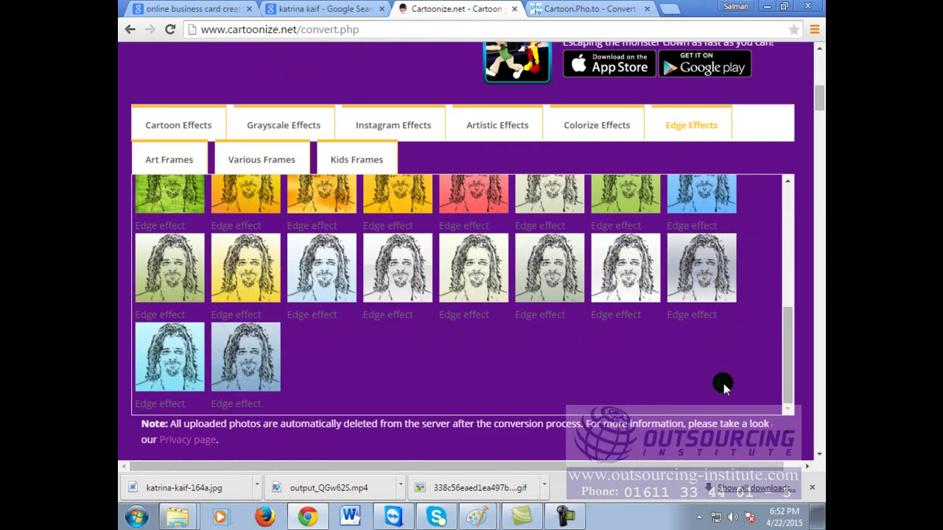
{"action": "left_click", "coordinate": [246, 184]}
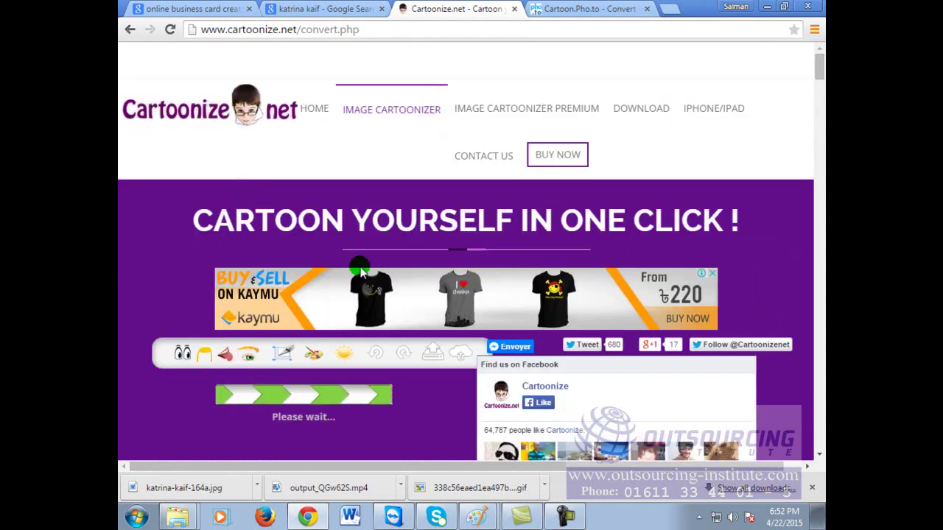
{"action": "scroll", "coordinate": [712, 219], "scroll_direction": "down", "scroll_amount": 2}
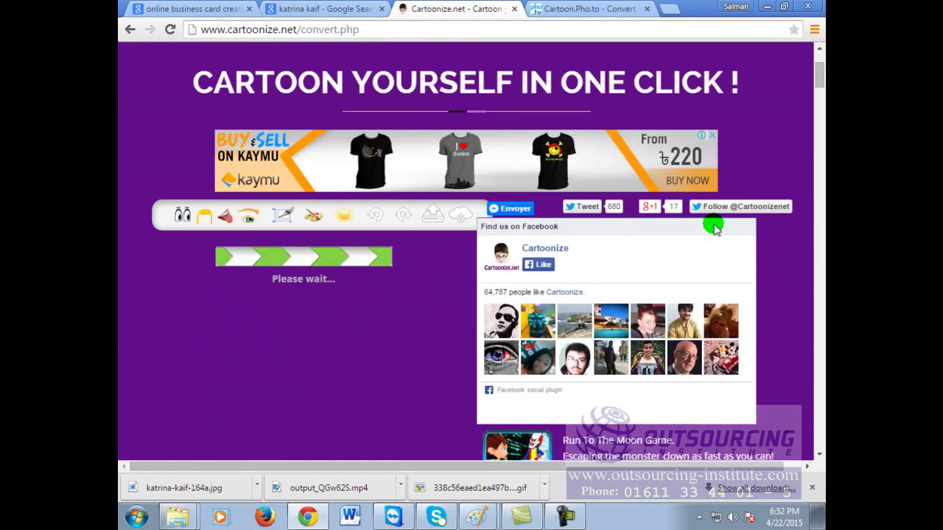